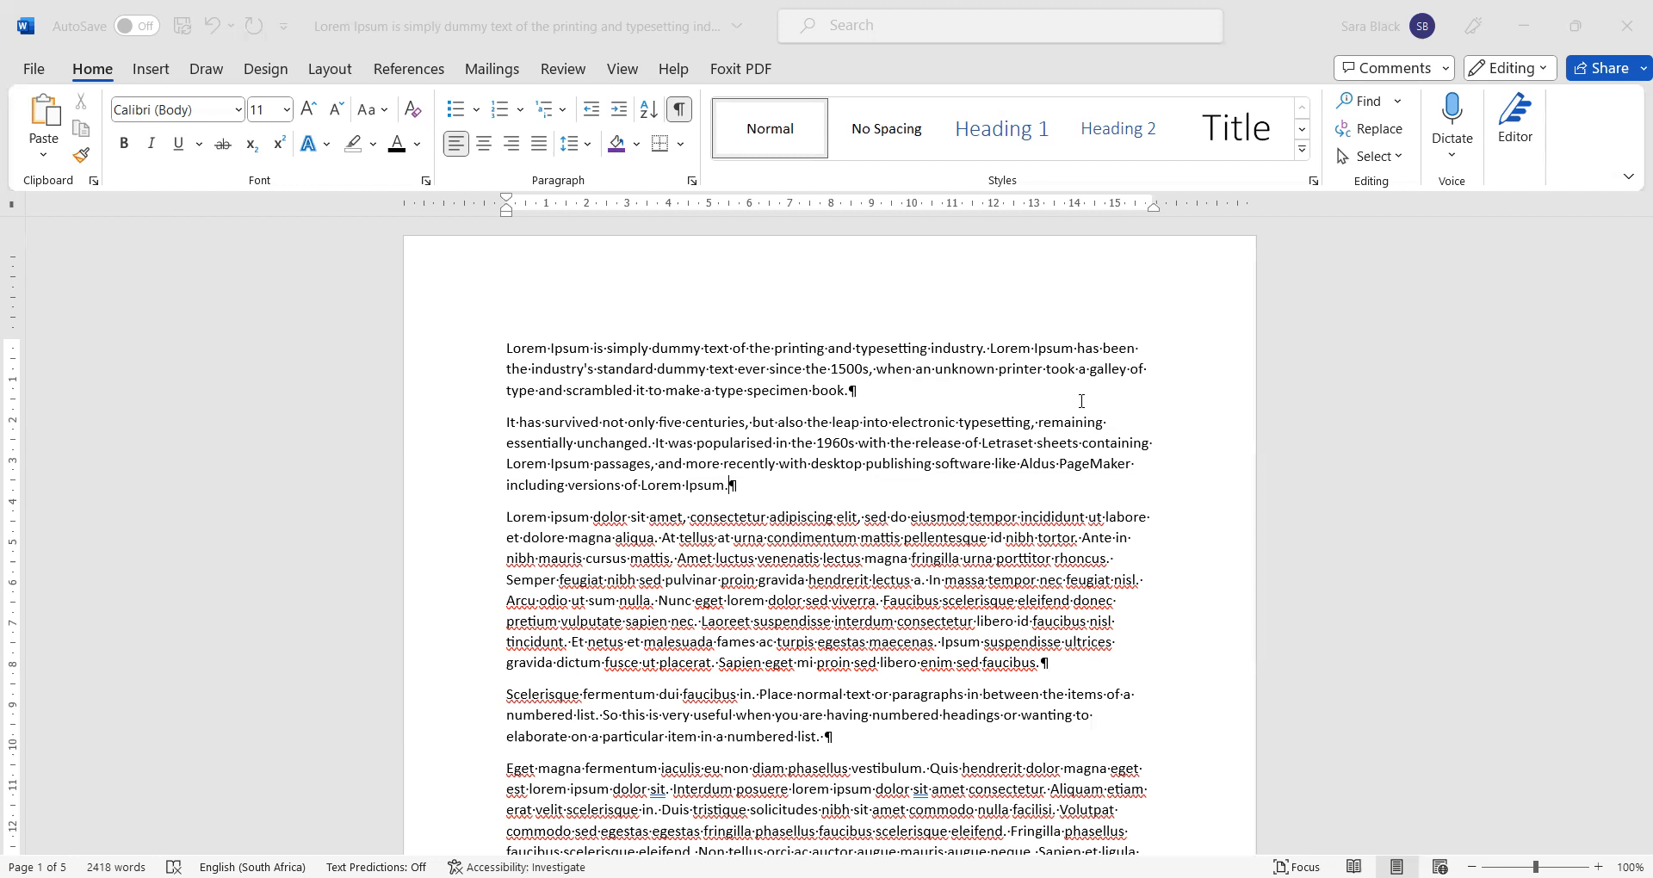
Step: Look through the available text styles and the body paragraphs on the document's first page
click(93, 75)
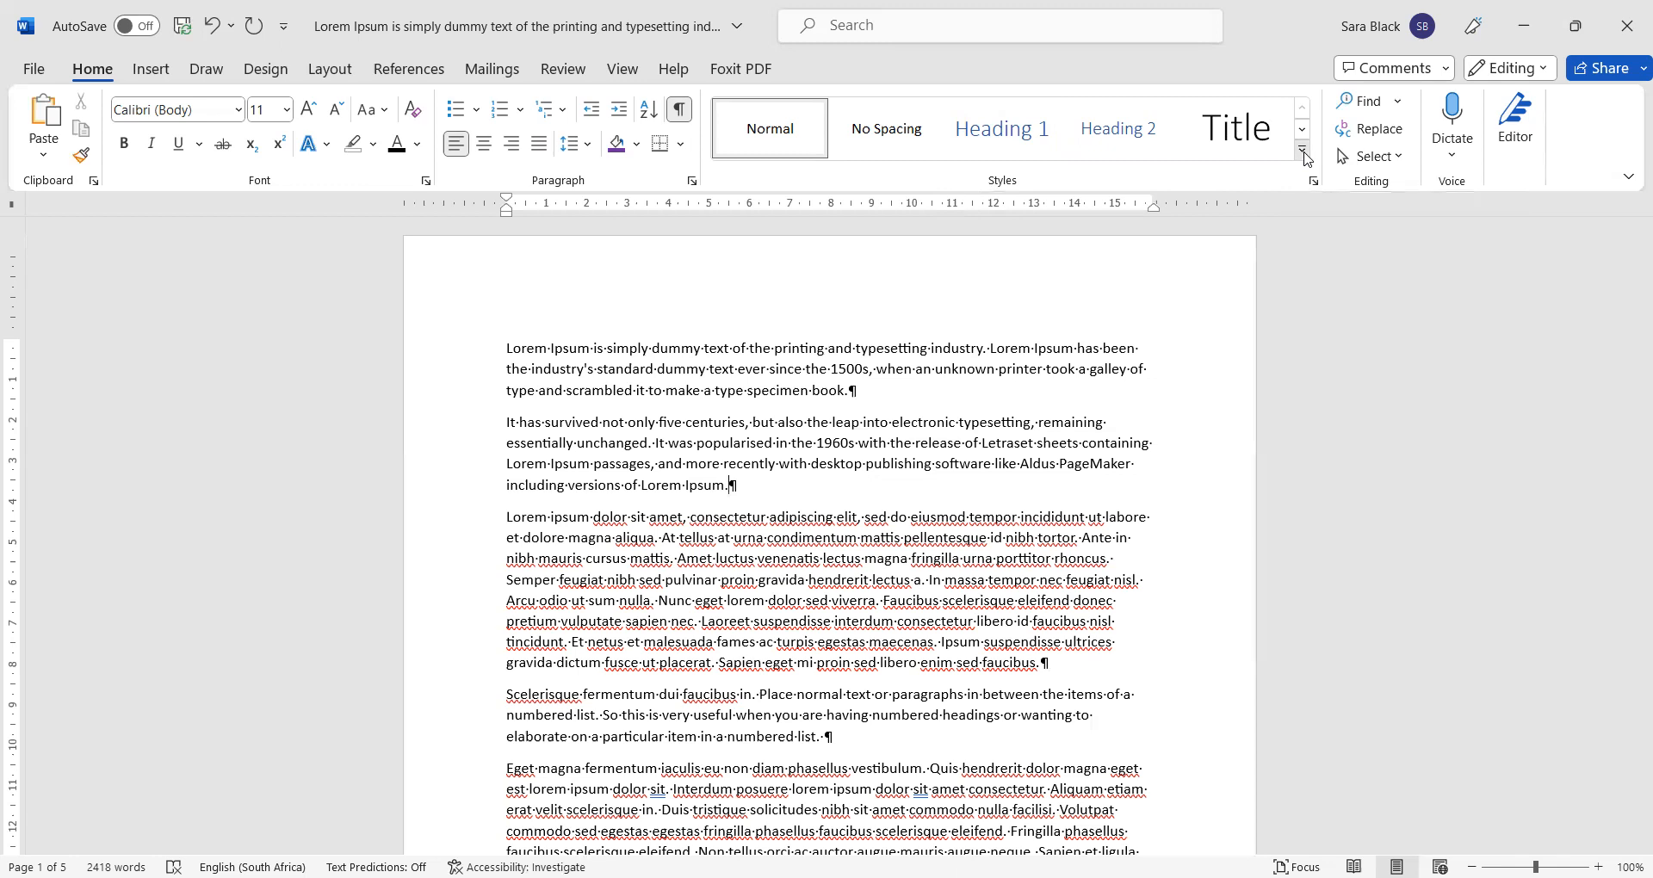
click(1303, 151)
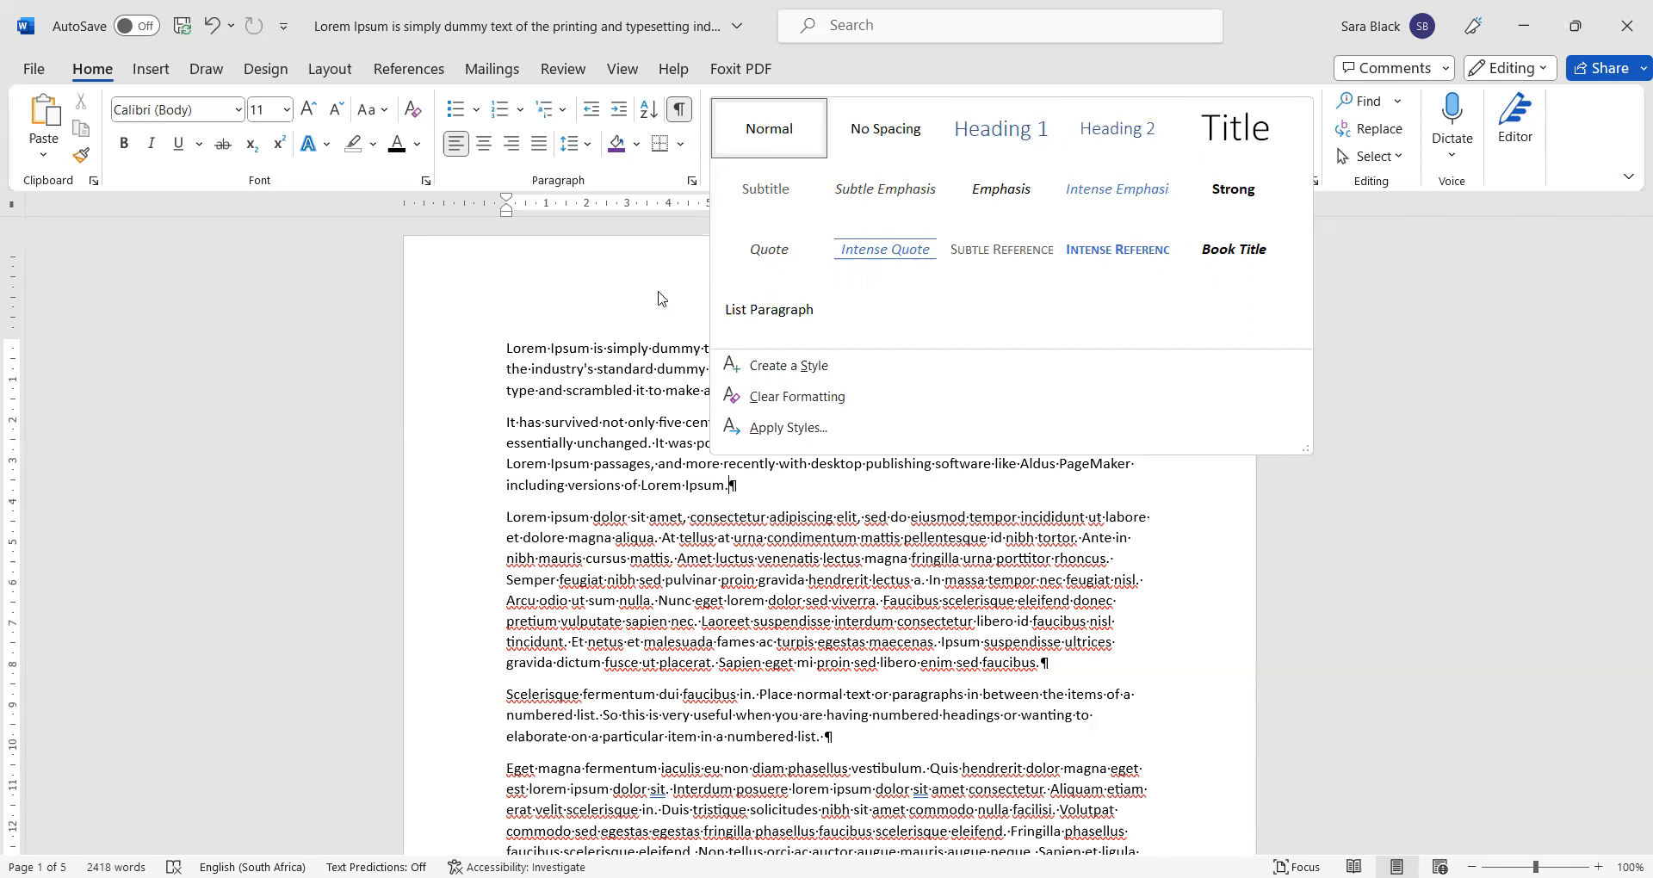
click(662, 377)
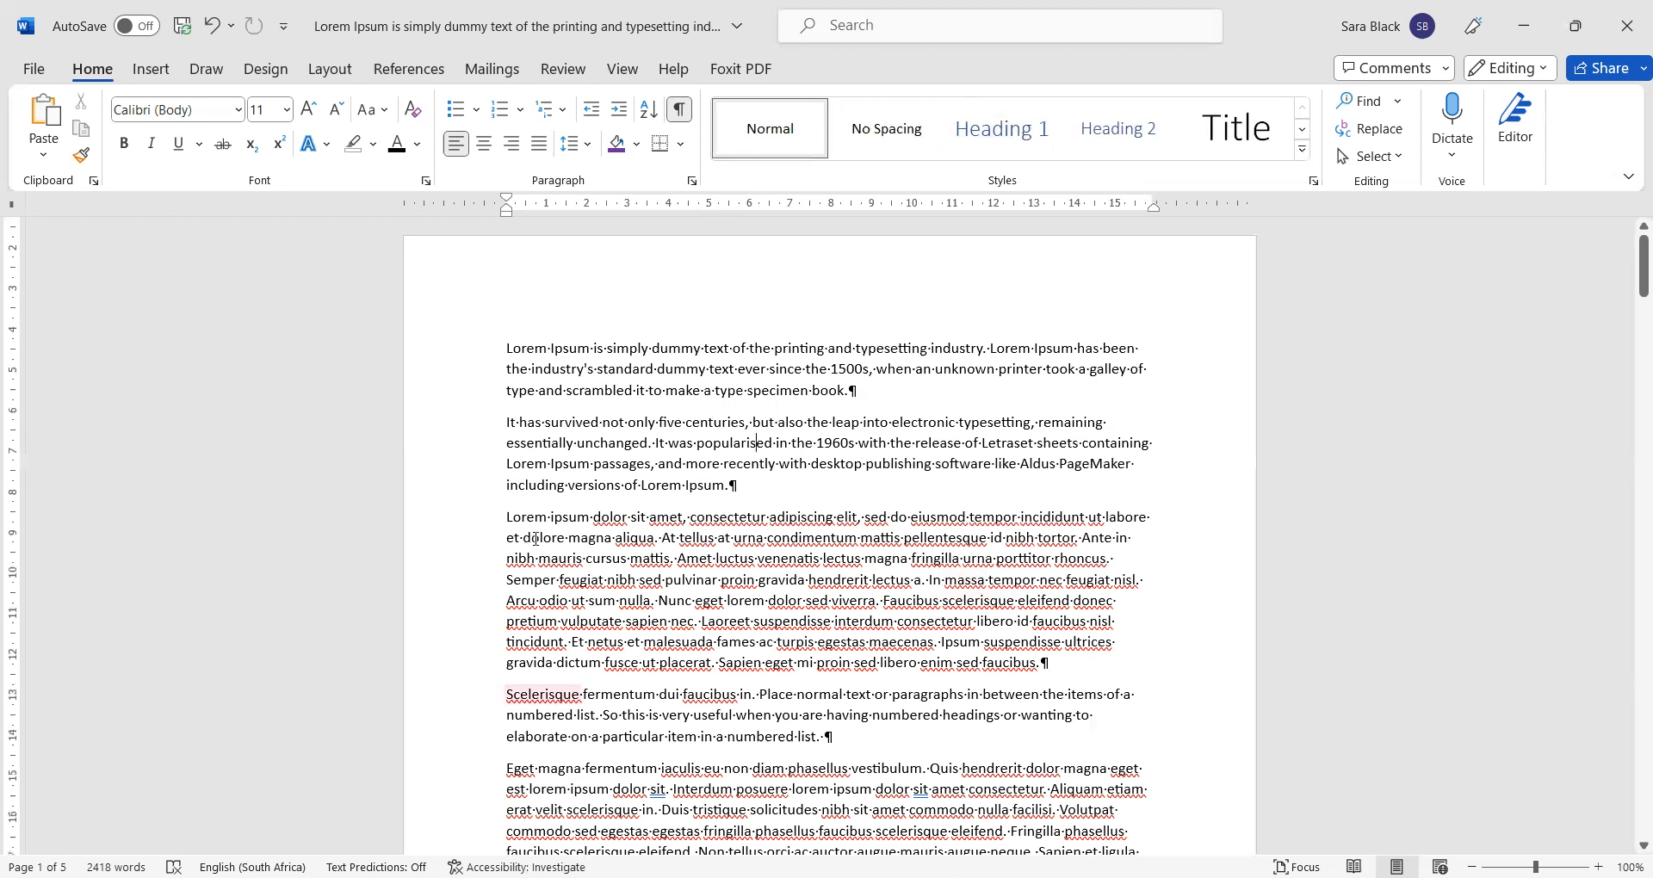
scroll(465, 459, down, 3)
click(797, 521)
scroll(825, 594, down, 2)
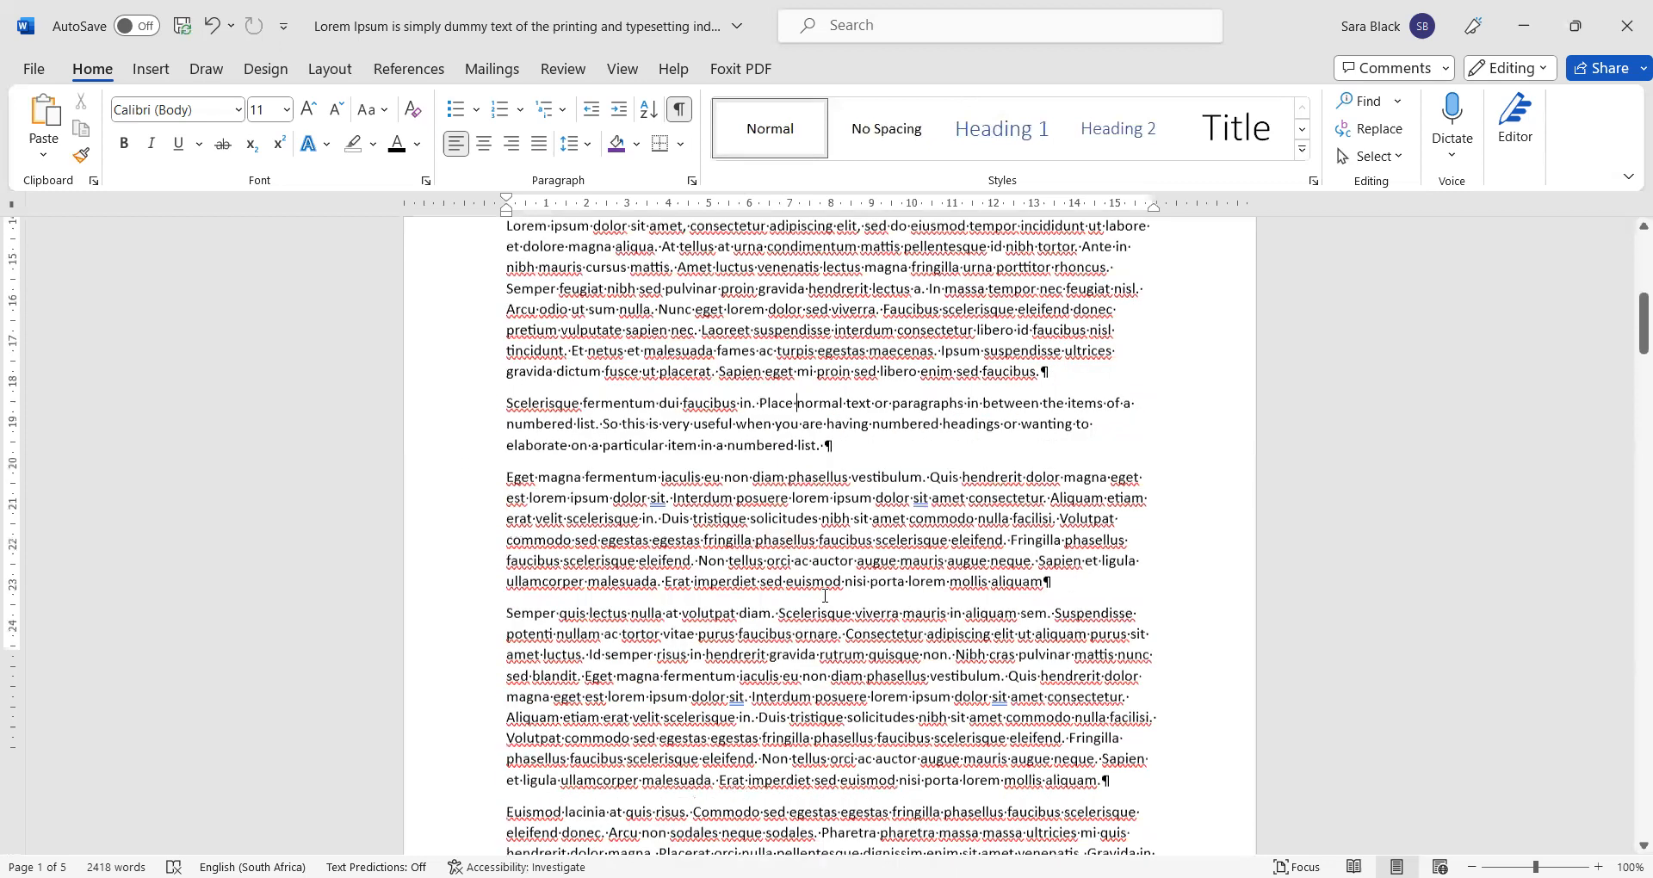
scroll(825, 594, down, 6)
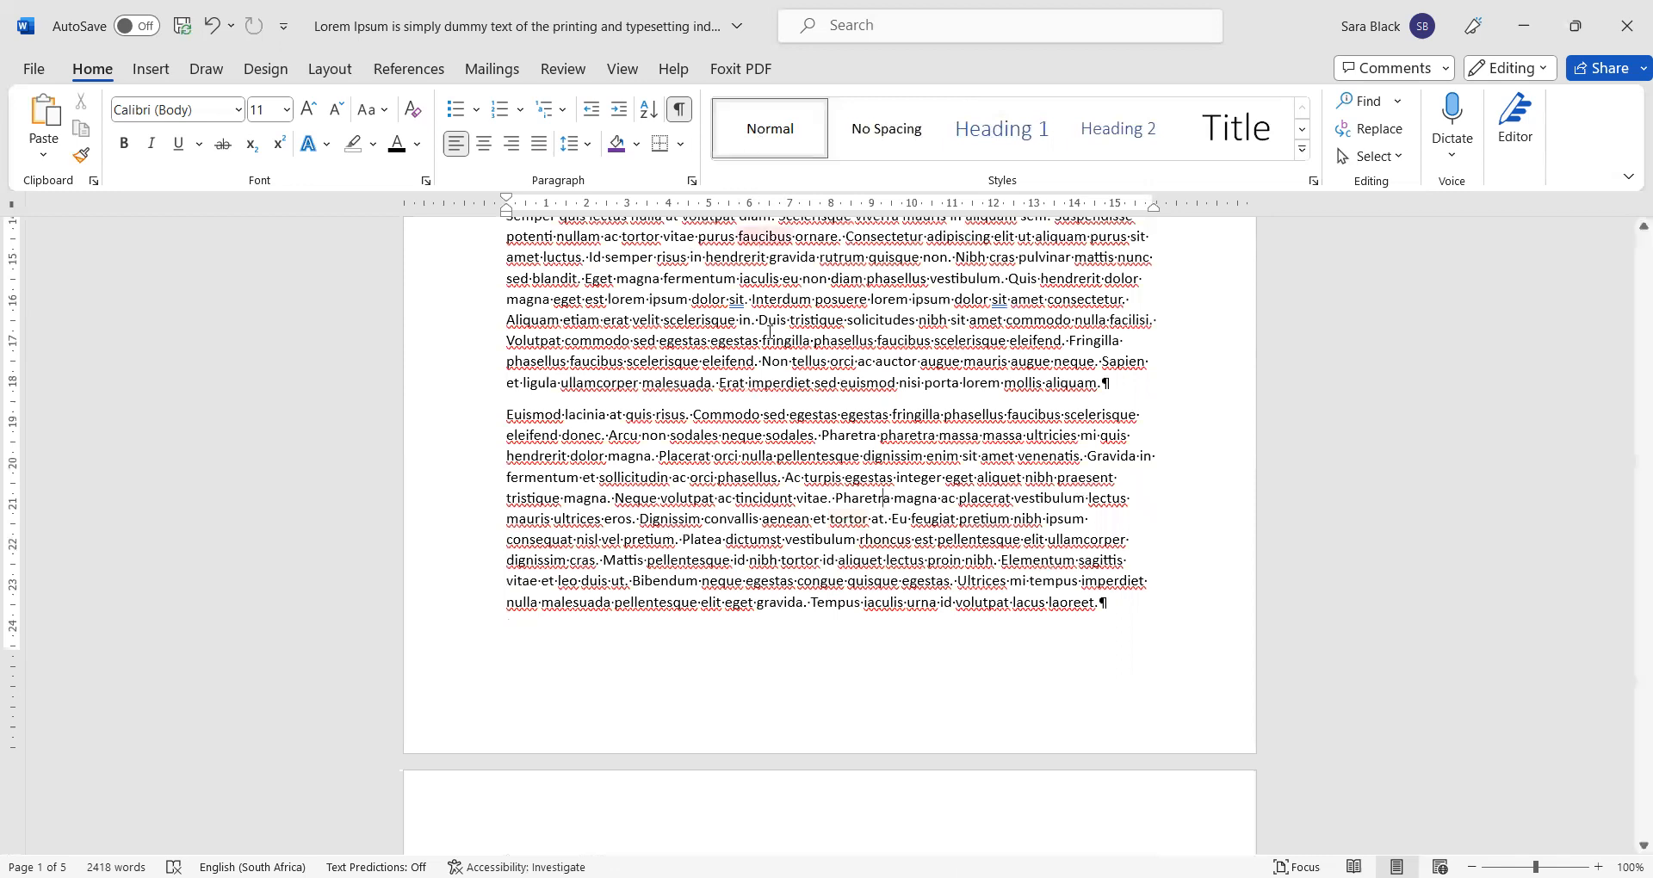
scroll(796, 384, up, 7)
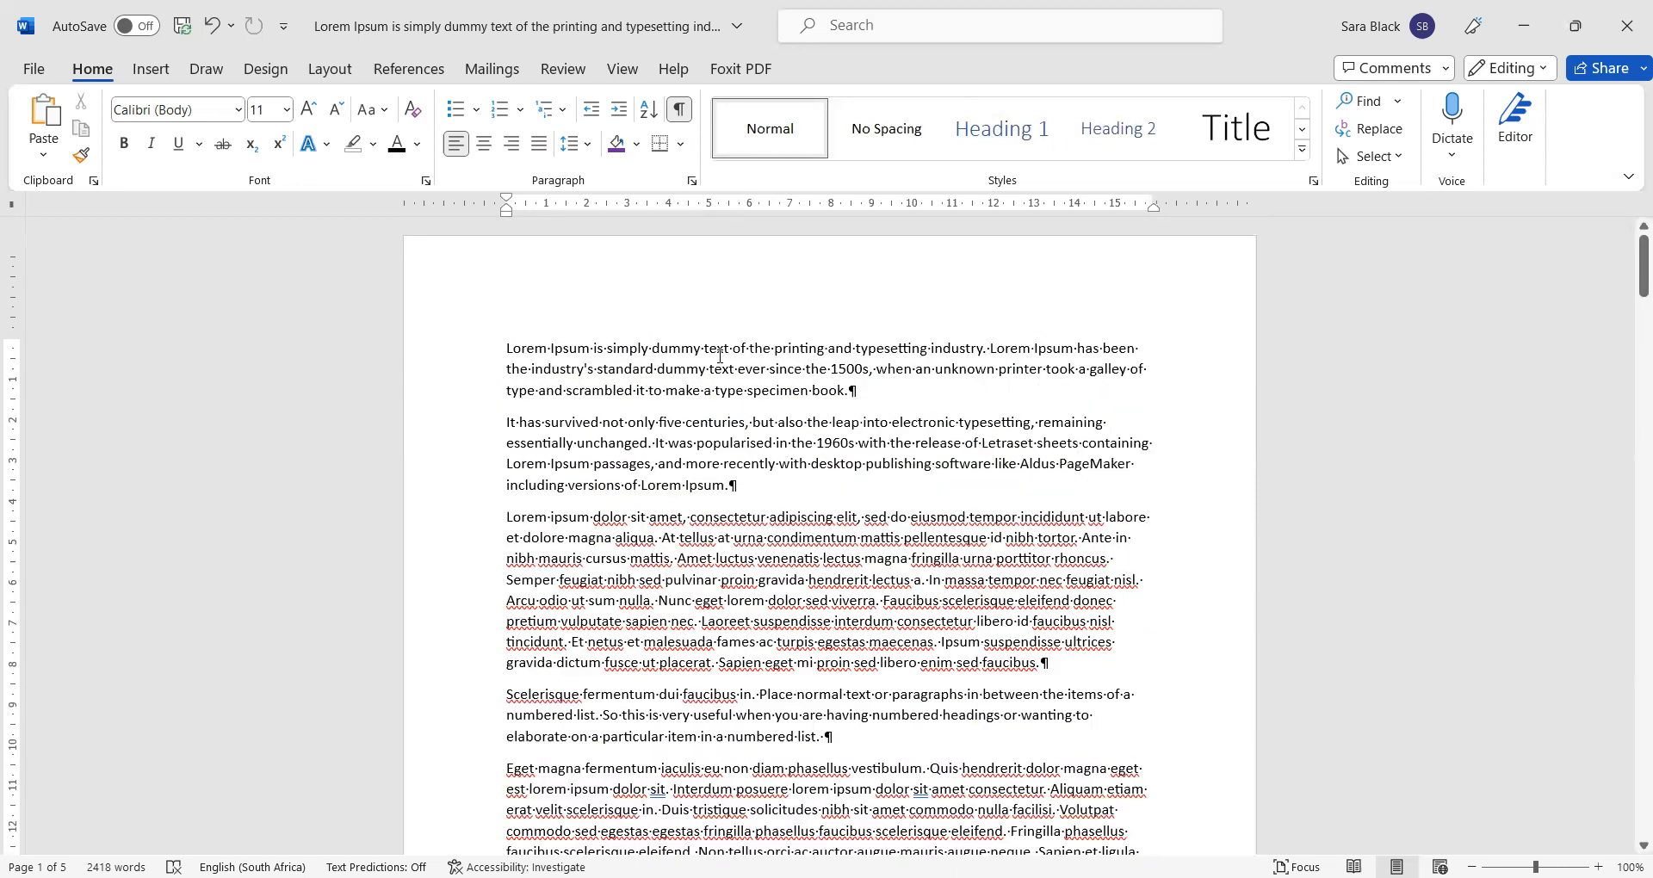
Step: Try the No Spacing style on the first paragraph and restore it to the Normal style
shift+click(673, 355)
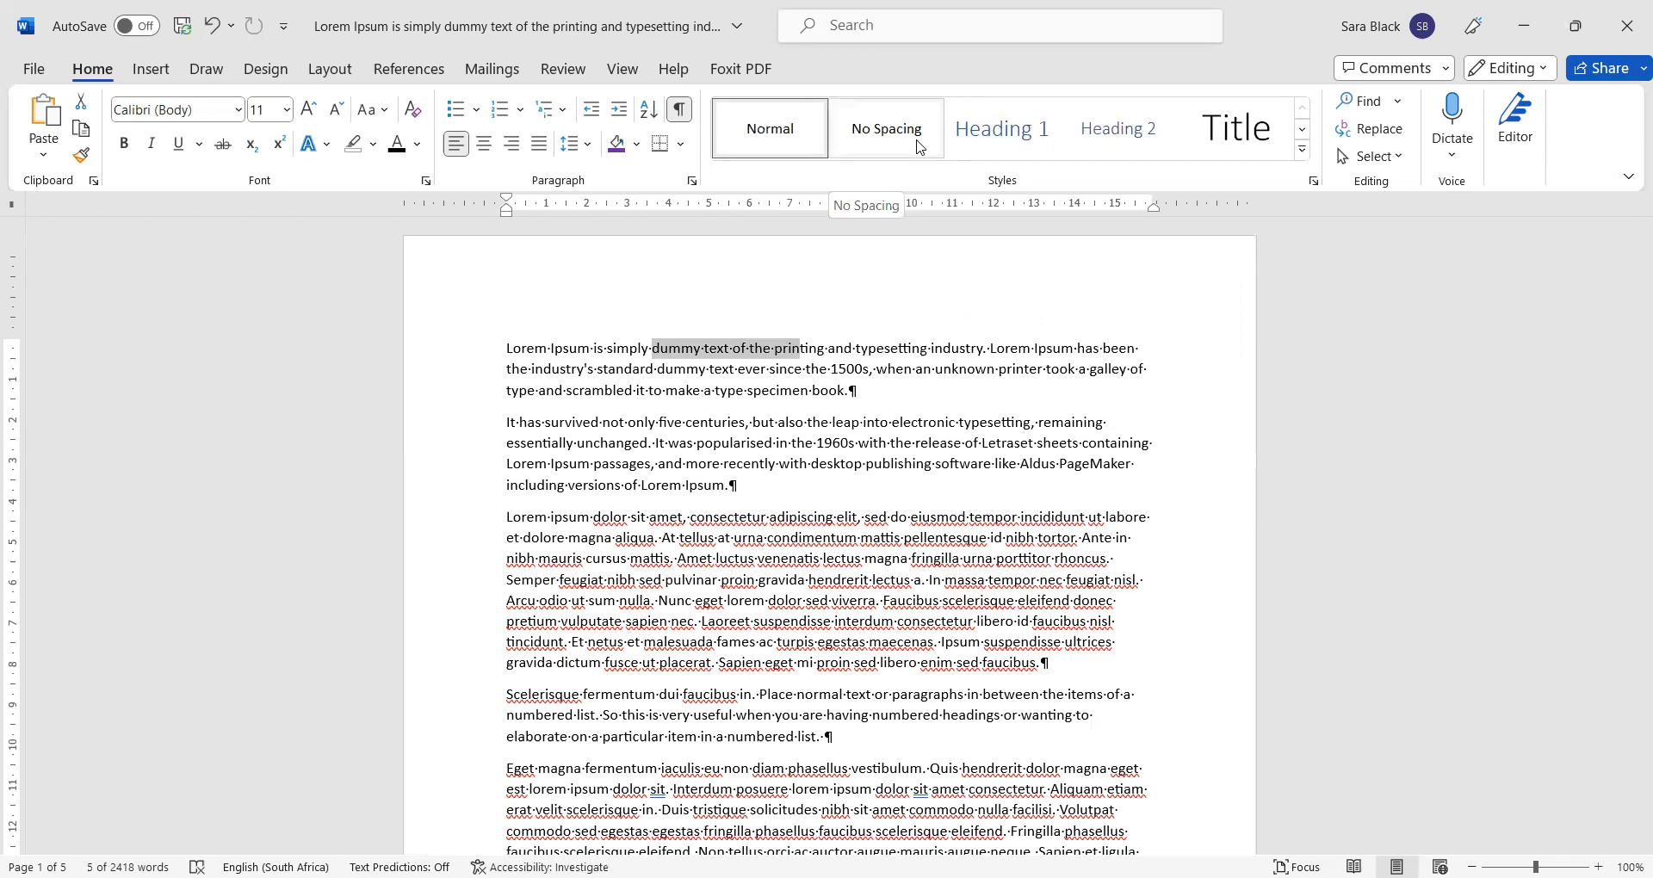
click(919, 148)
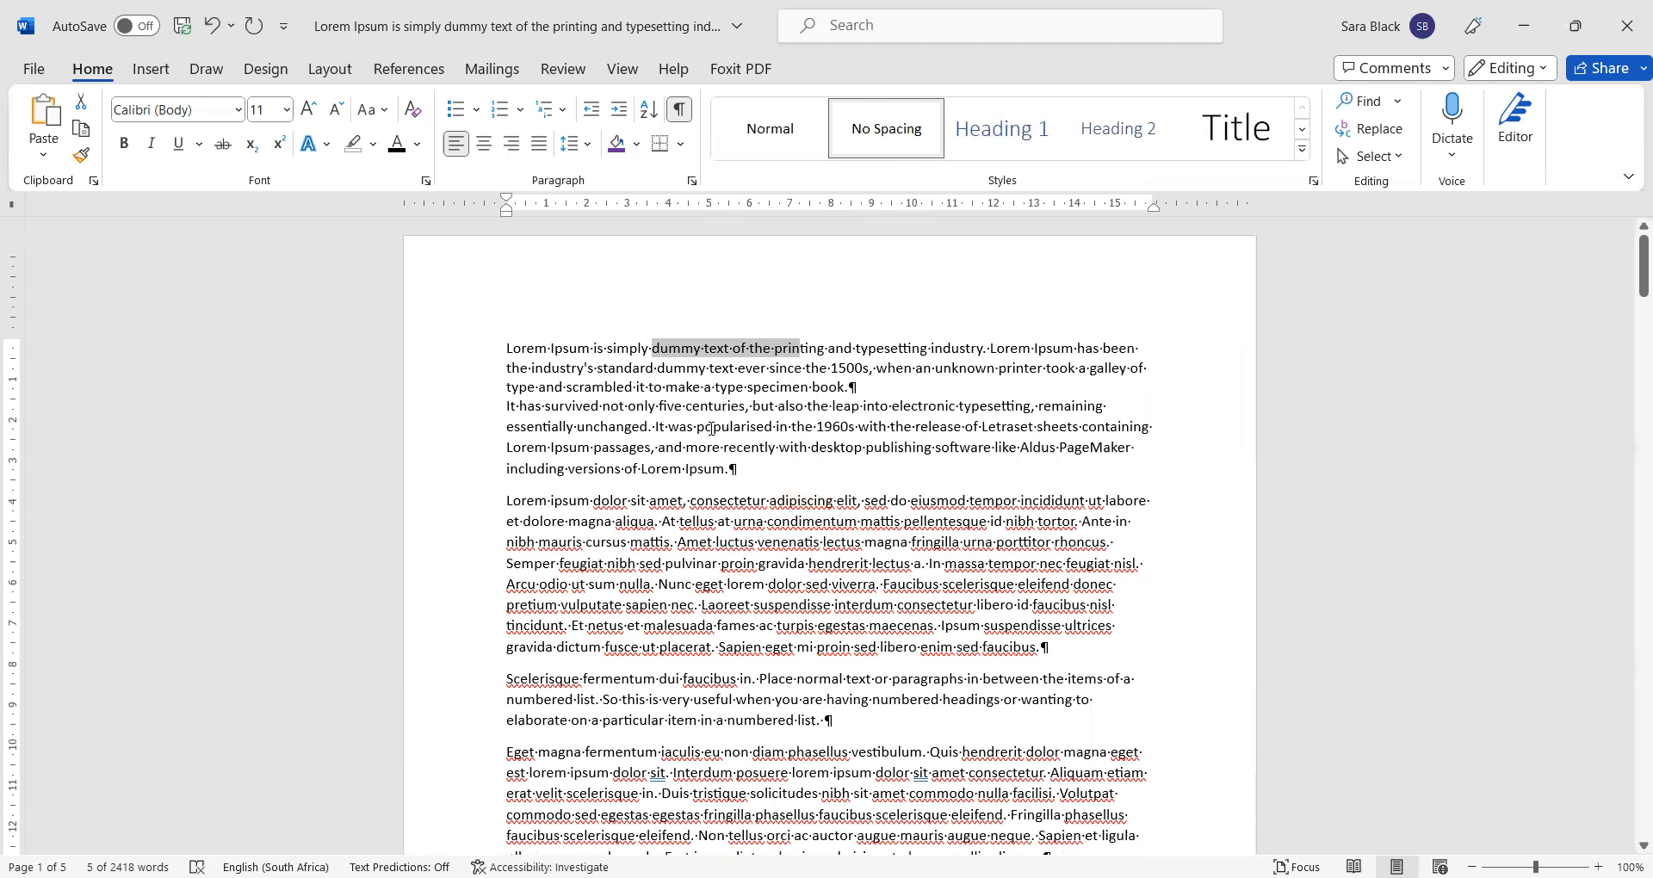
key(ctrl+z)
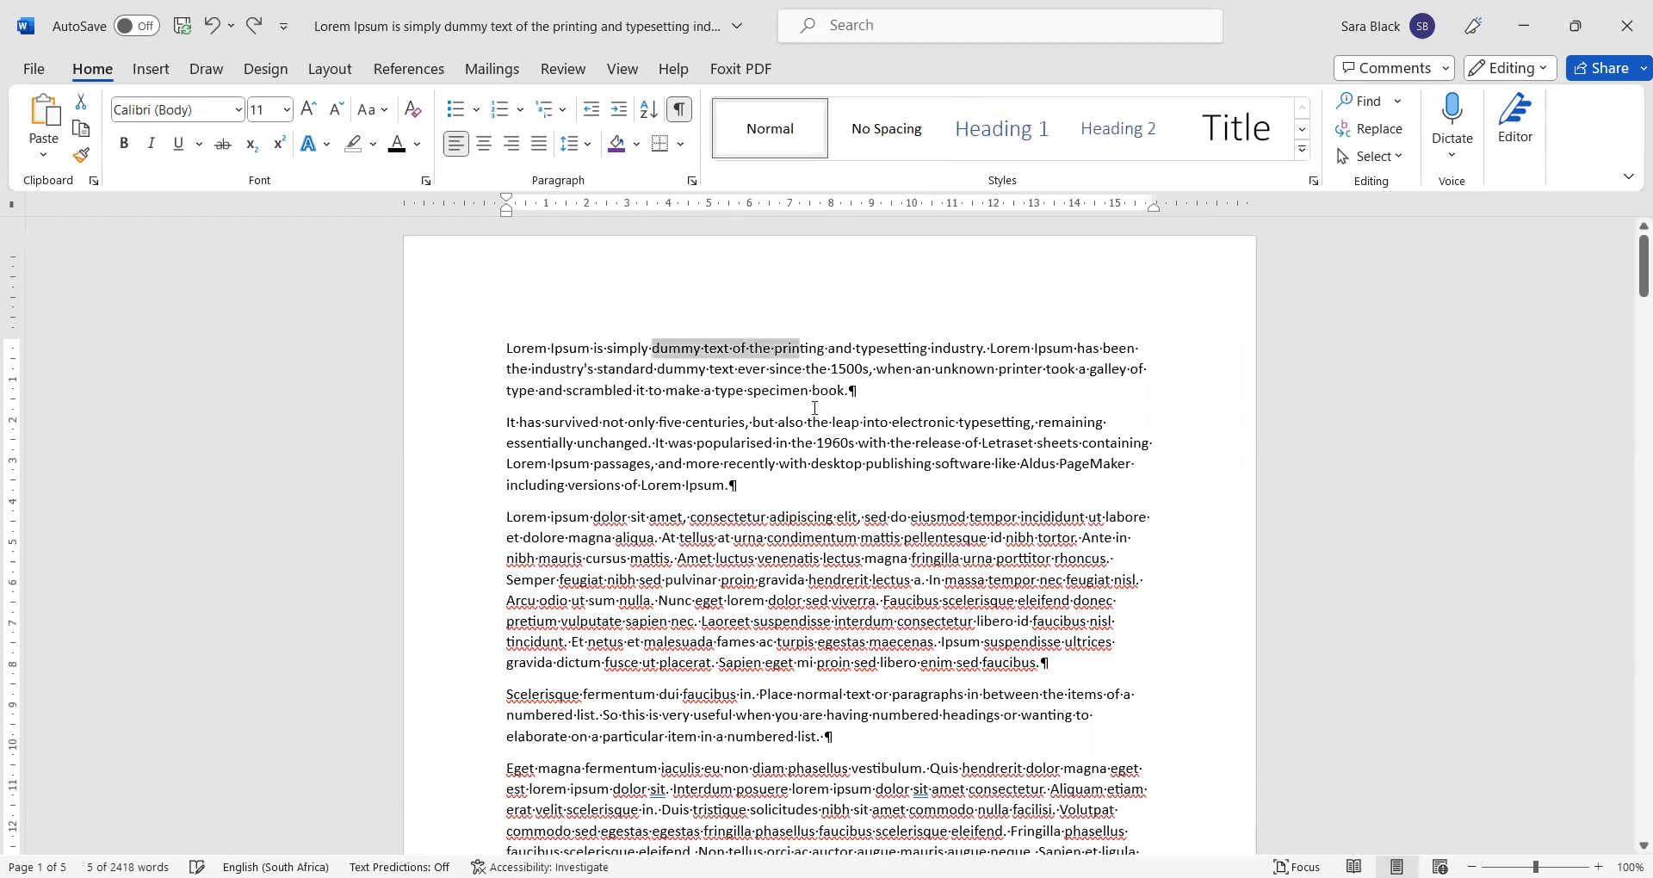
key(ctrl+y)
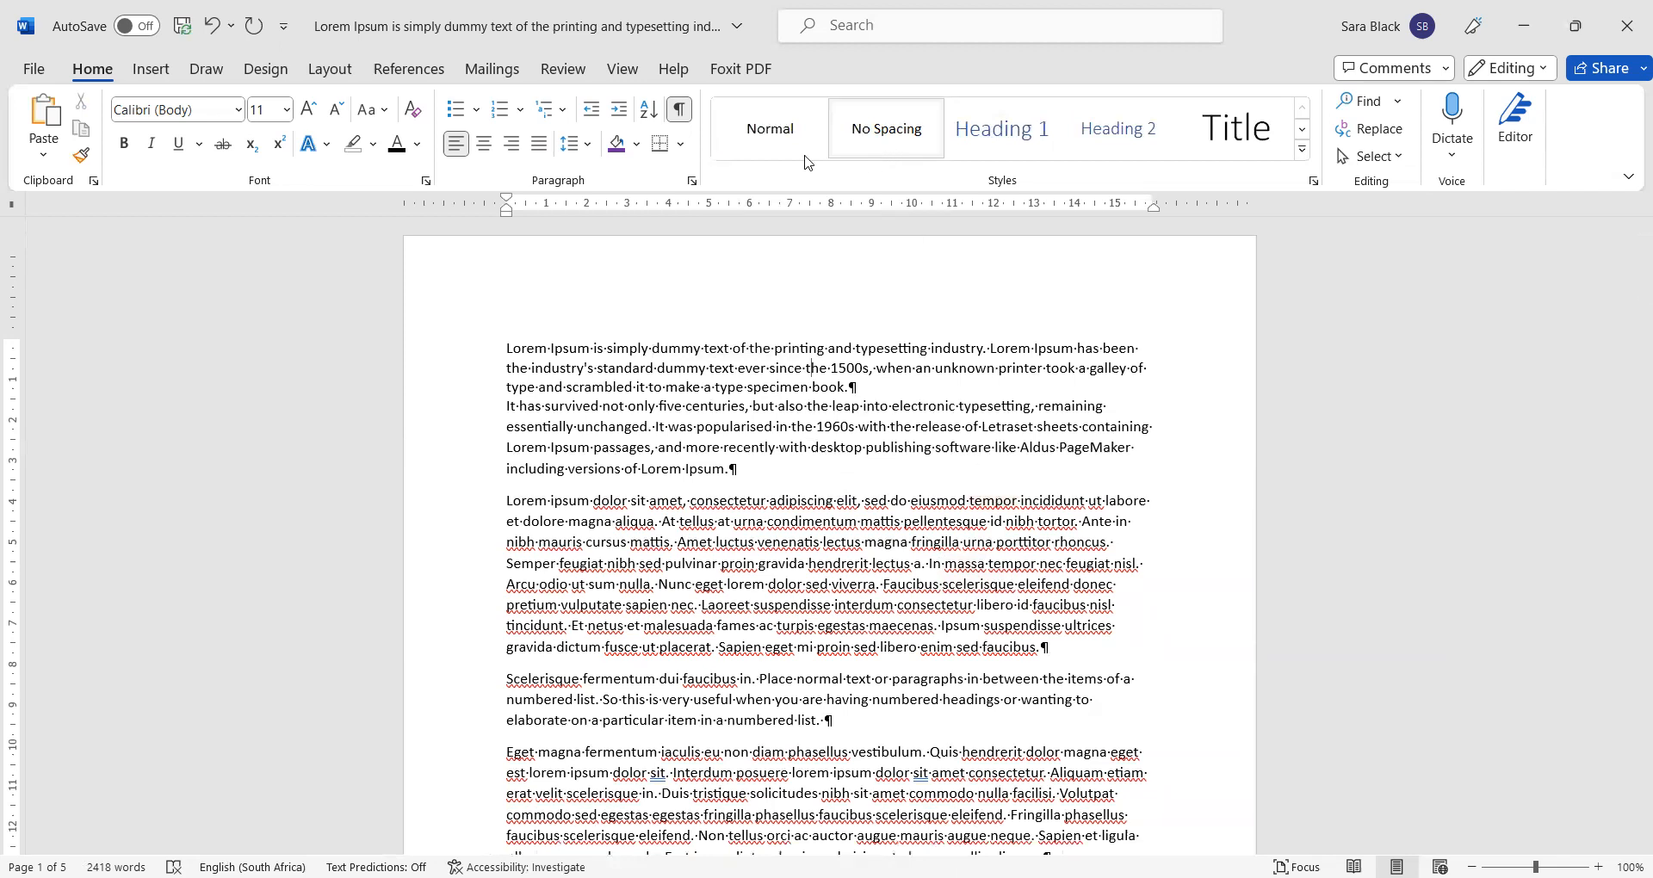
click(765, 137)
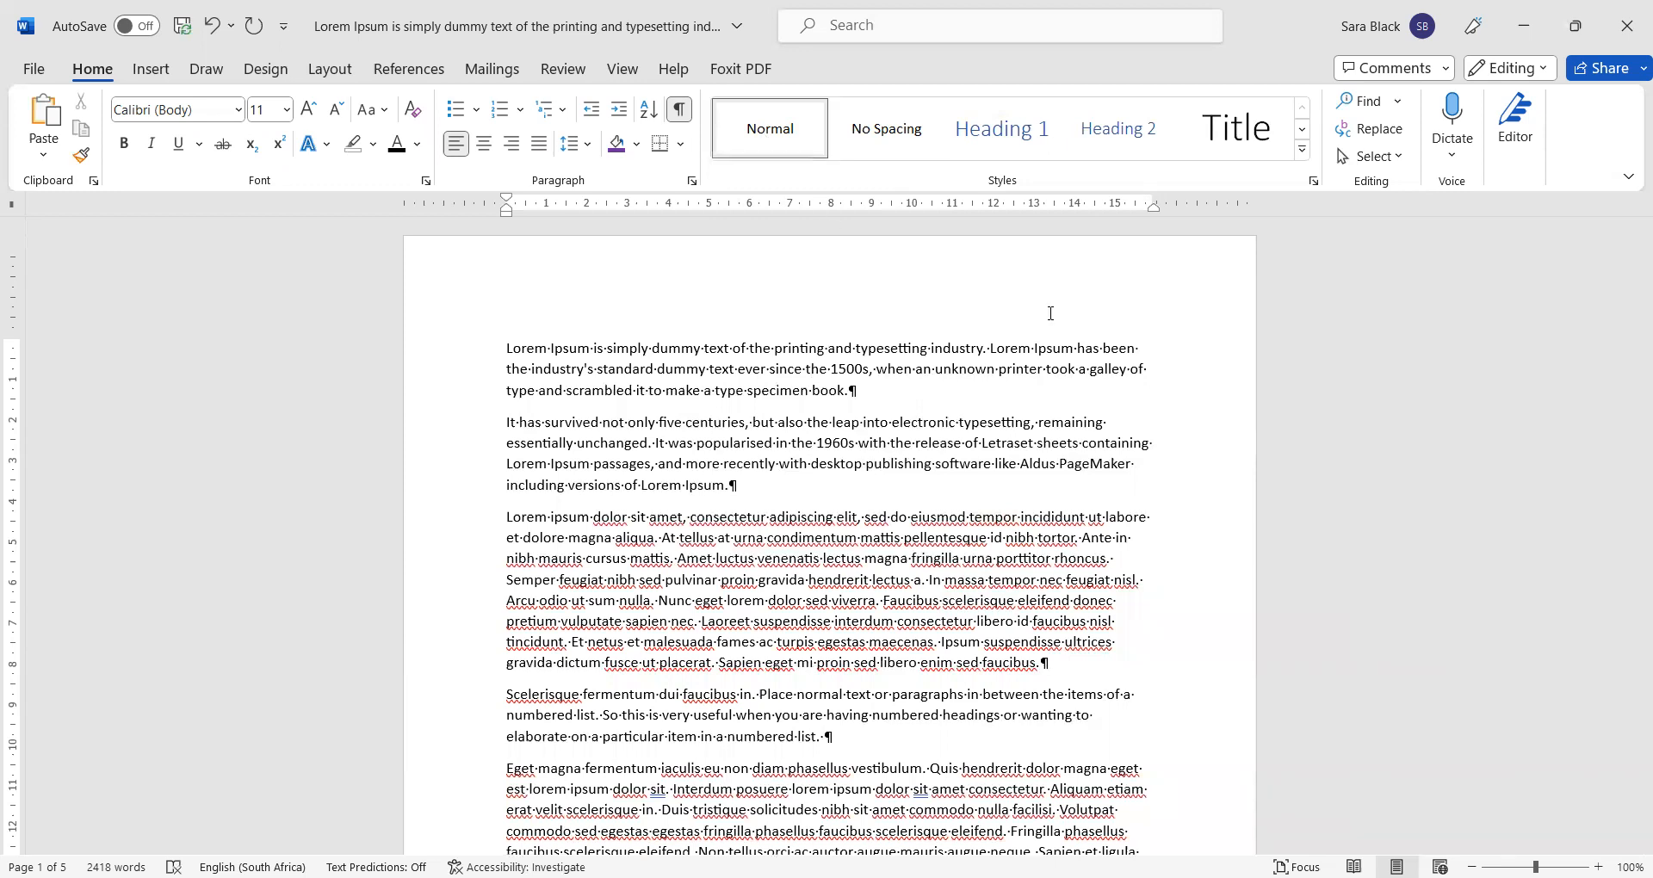
Step: Apply the Heading 1 style to the first paragraph, and collapse and expand the text beneath it several times
click(1023, 147)
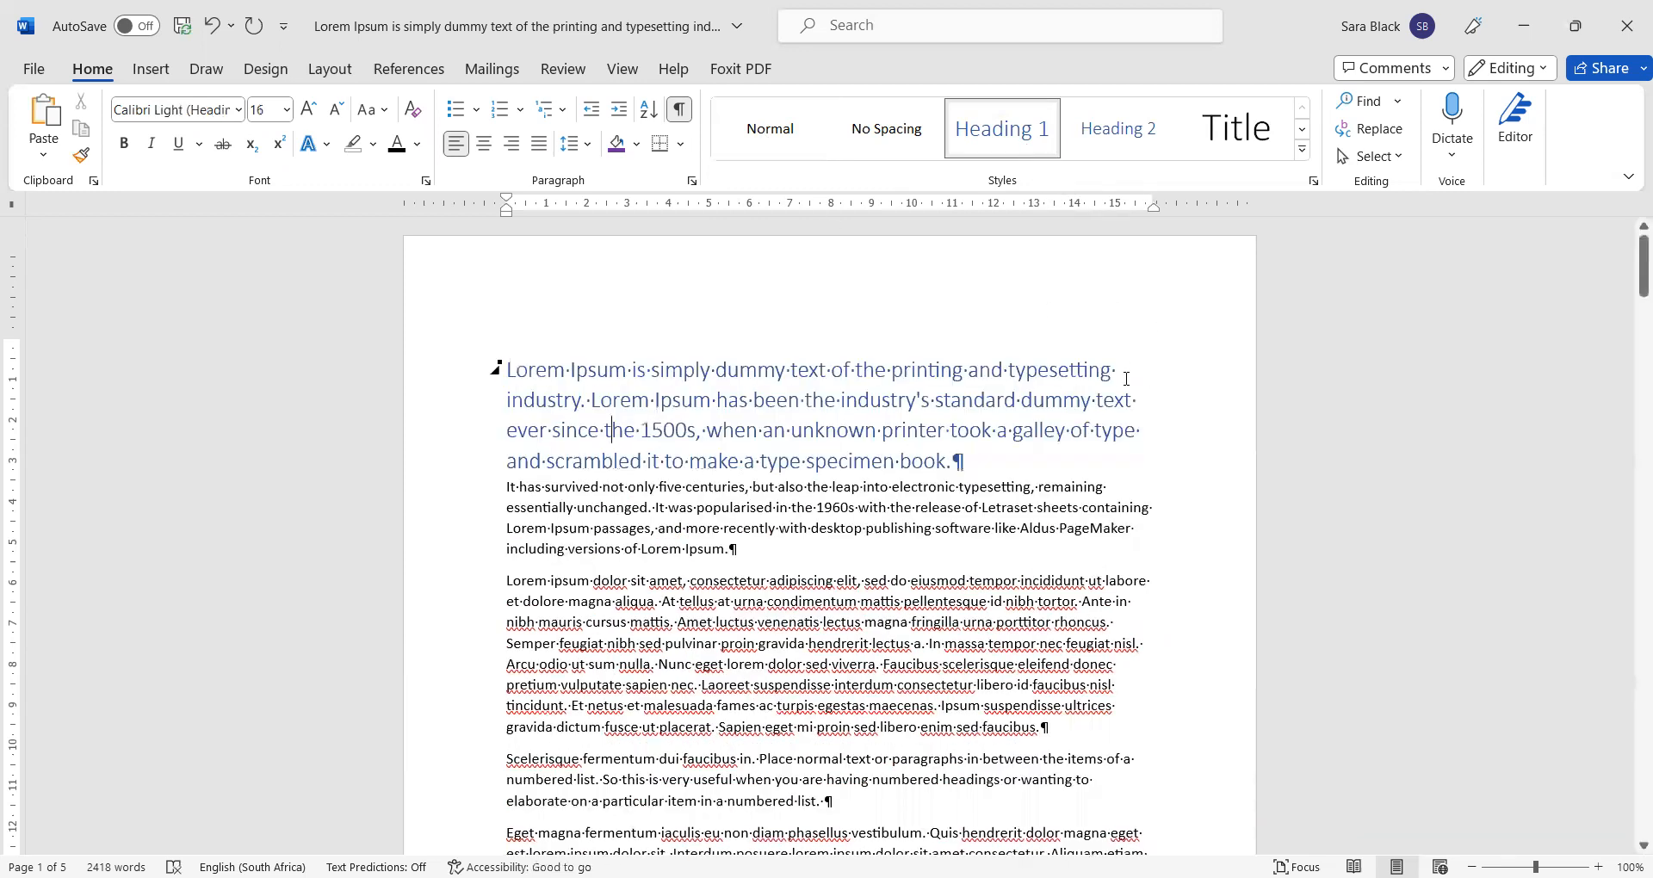
click(496, 372)
click(495, 372)
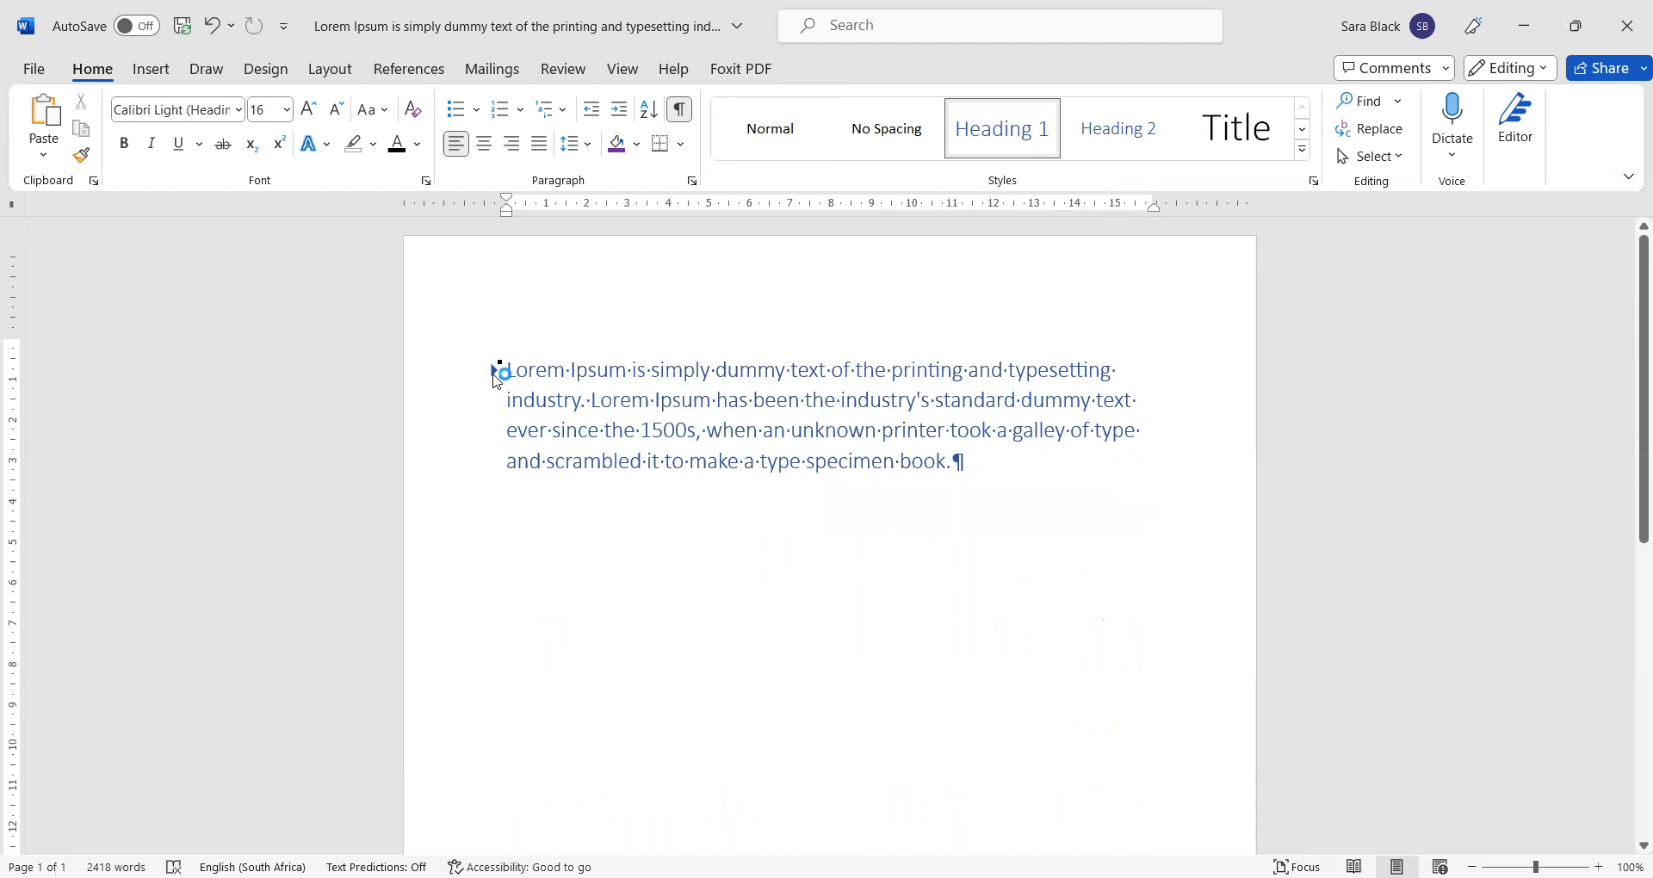
click(495, 376)
click(496, 374)
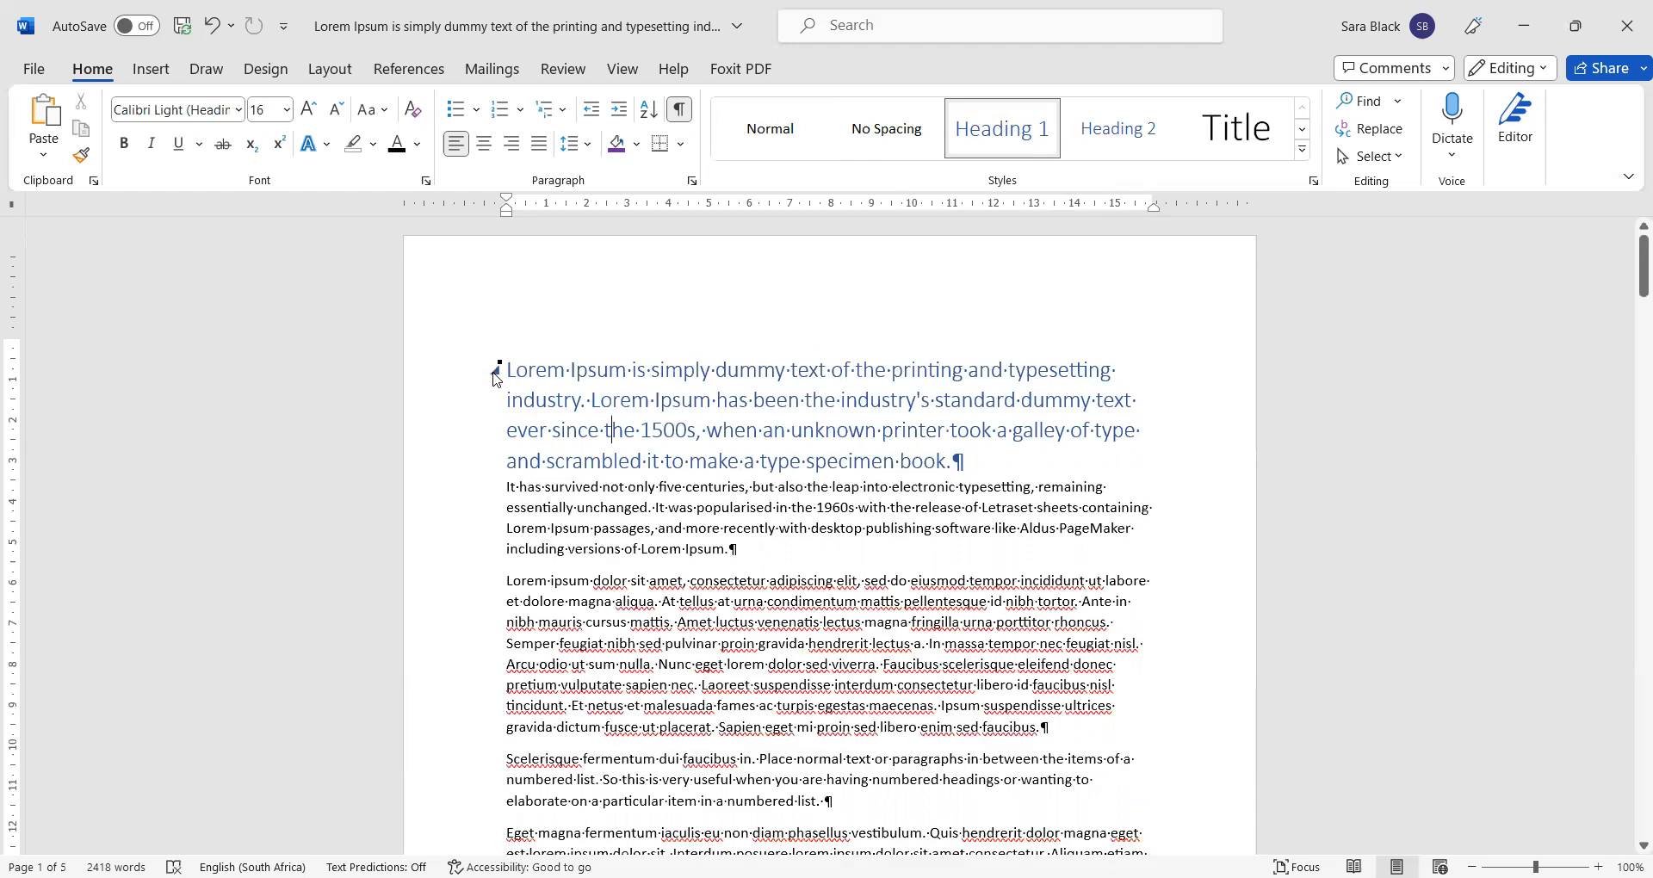
click(496, 375)
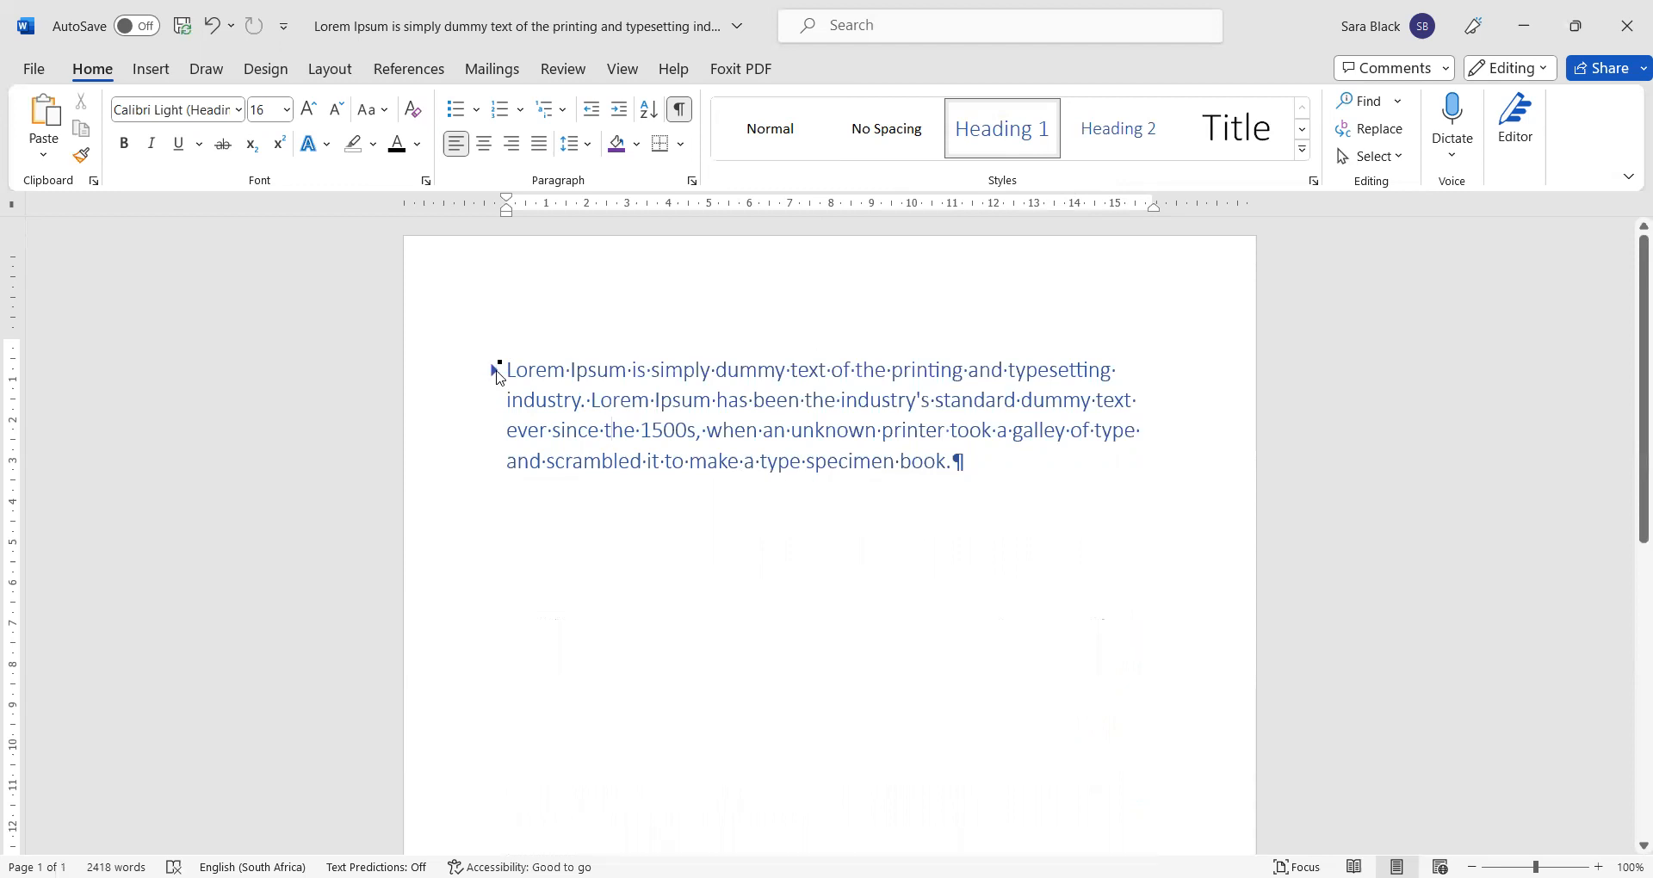
click(496, 376)
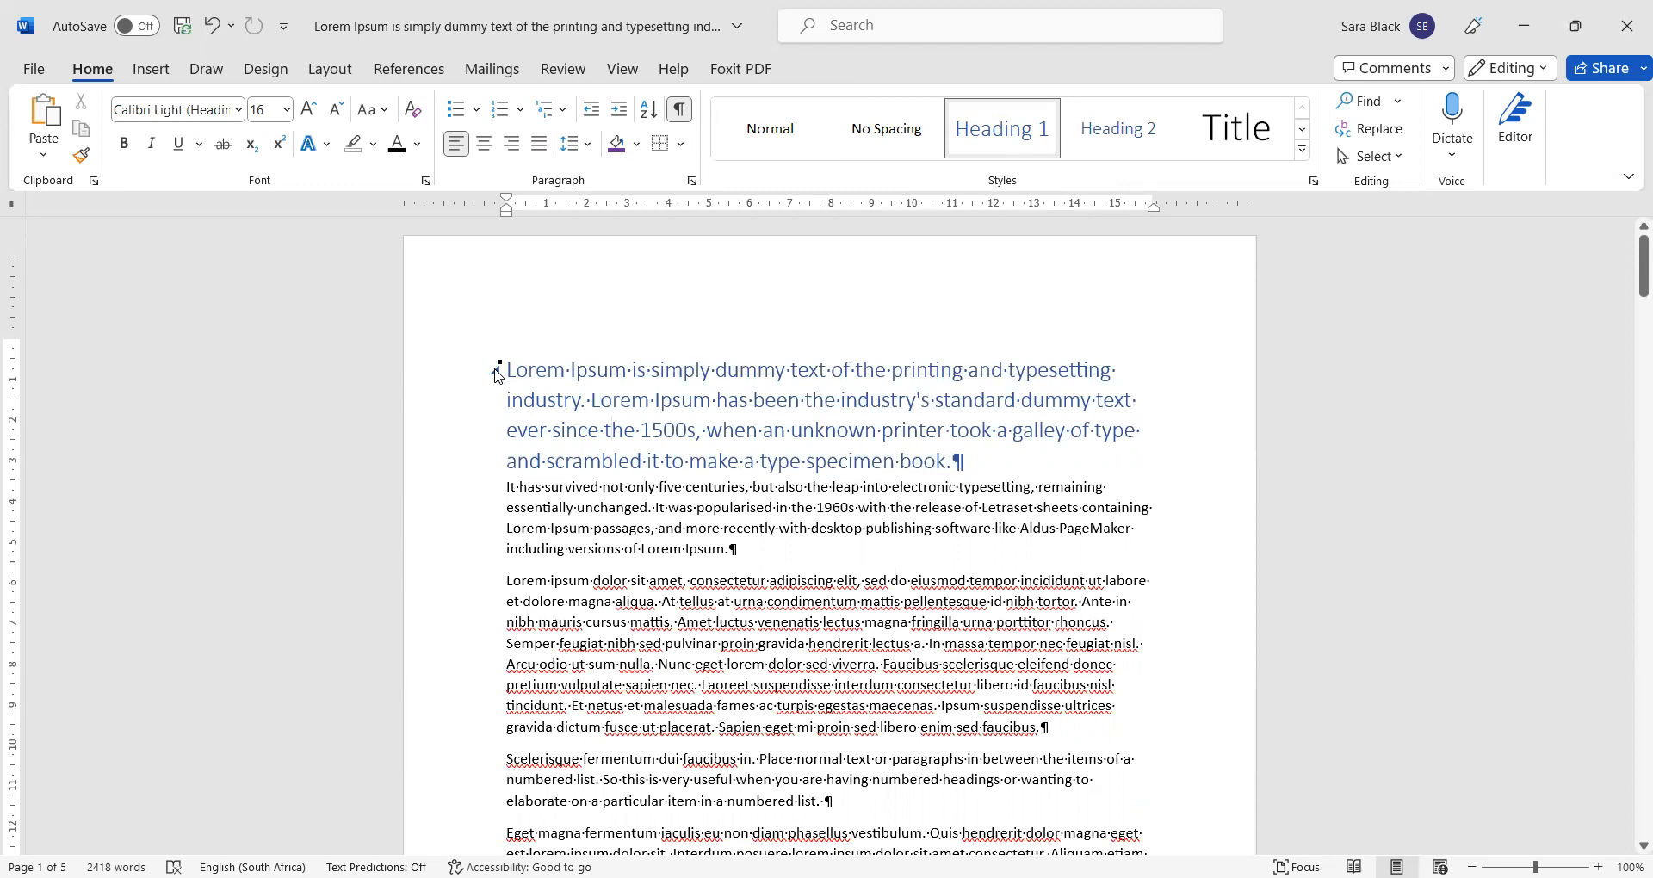
click(496, 375)
click(497, 375)
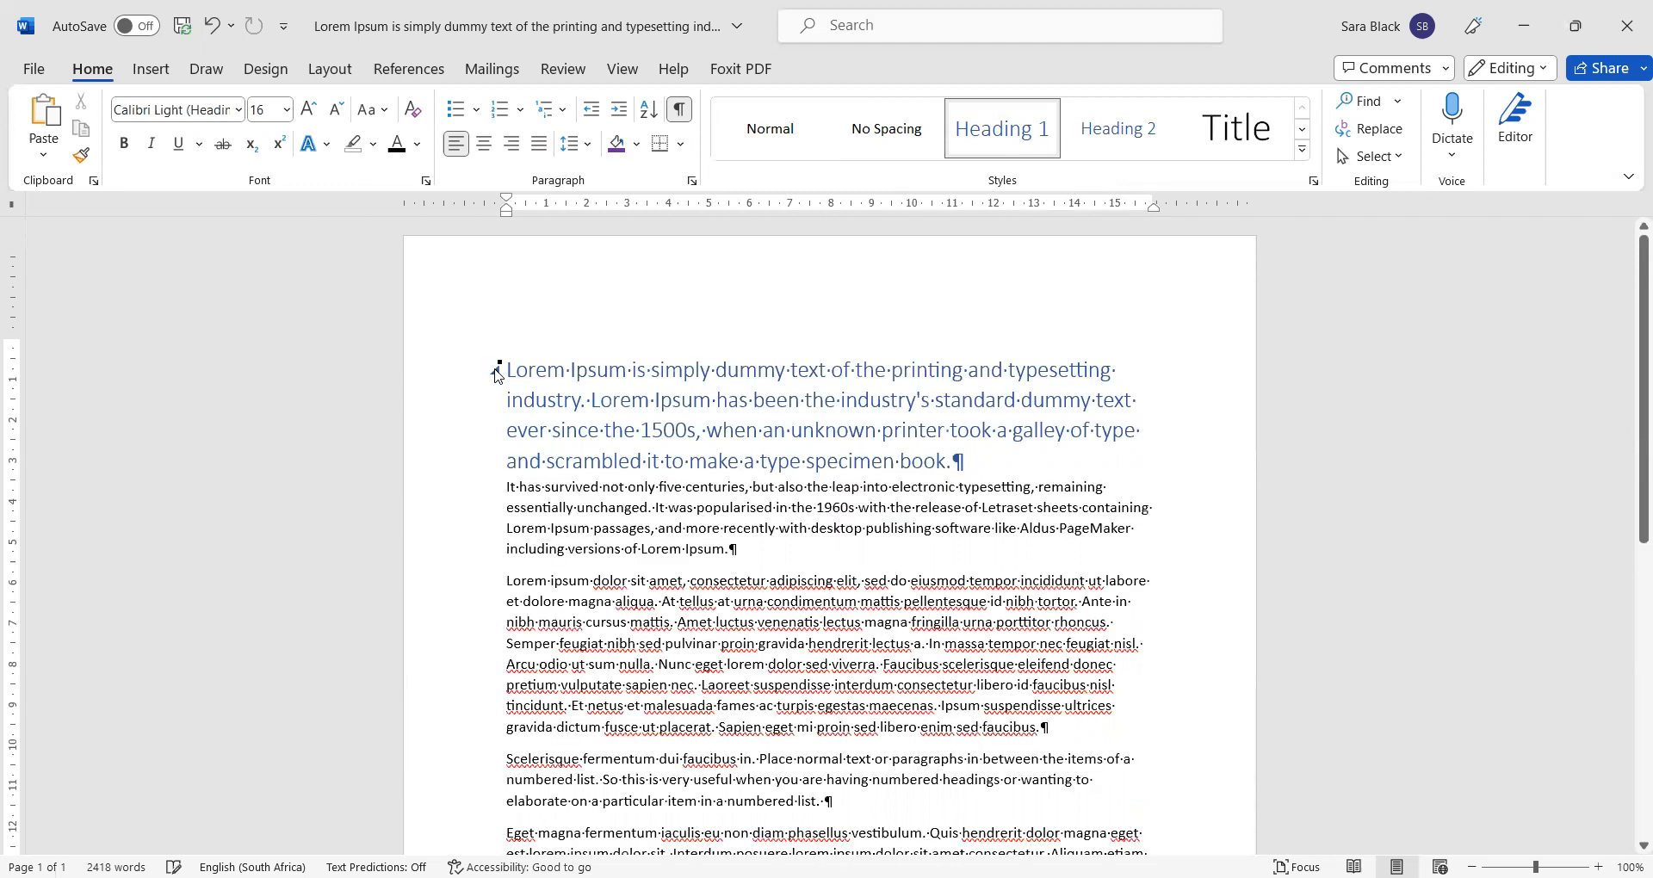
click(496, 375)
click(497, 375)
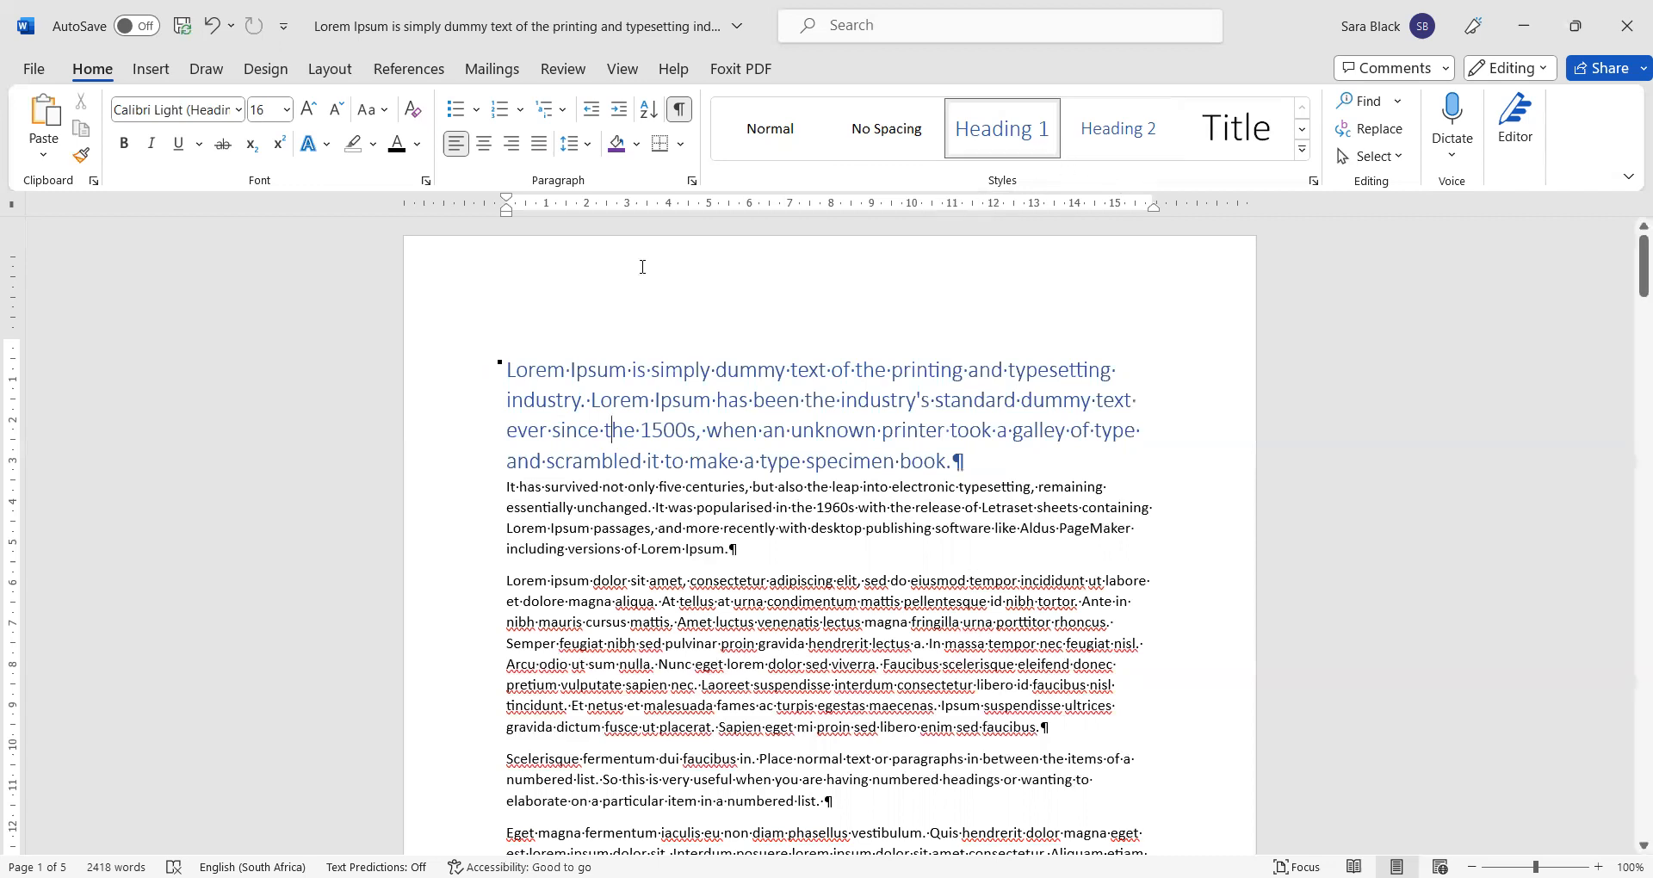
Step: Show the Navigation Pane with the document's headings
click(555, 399)
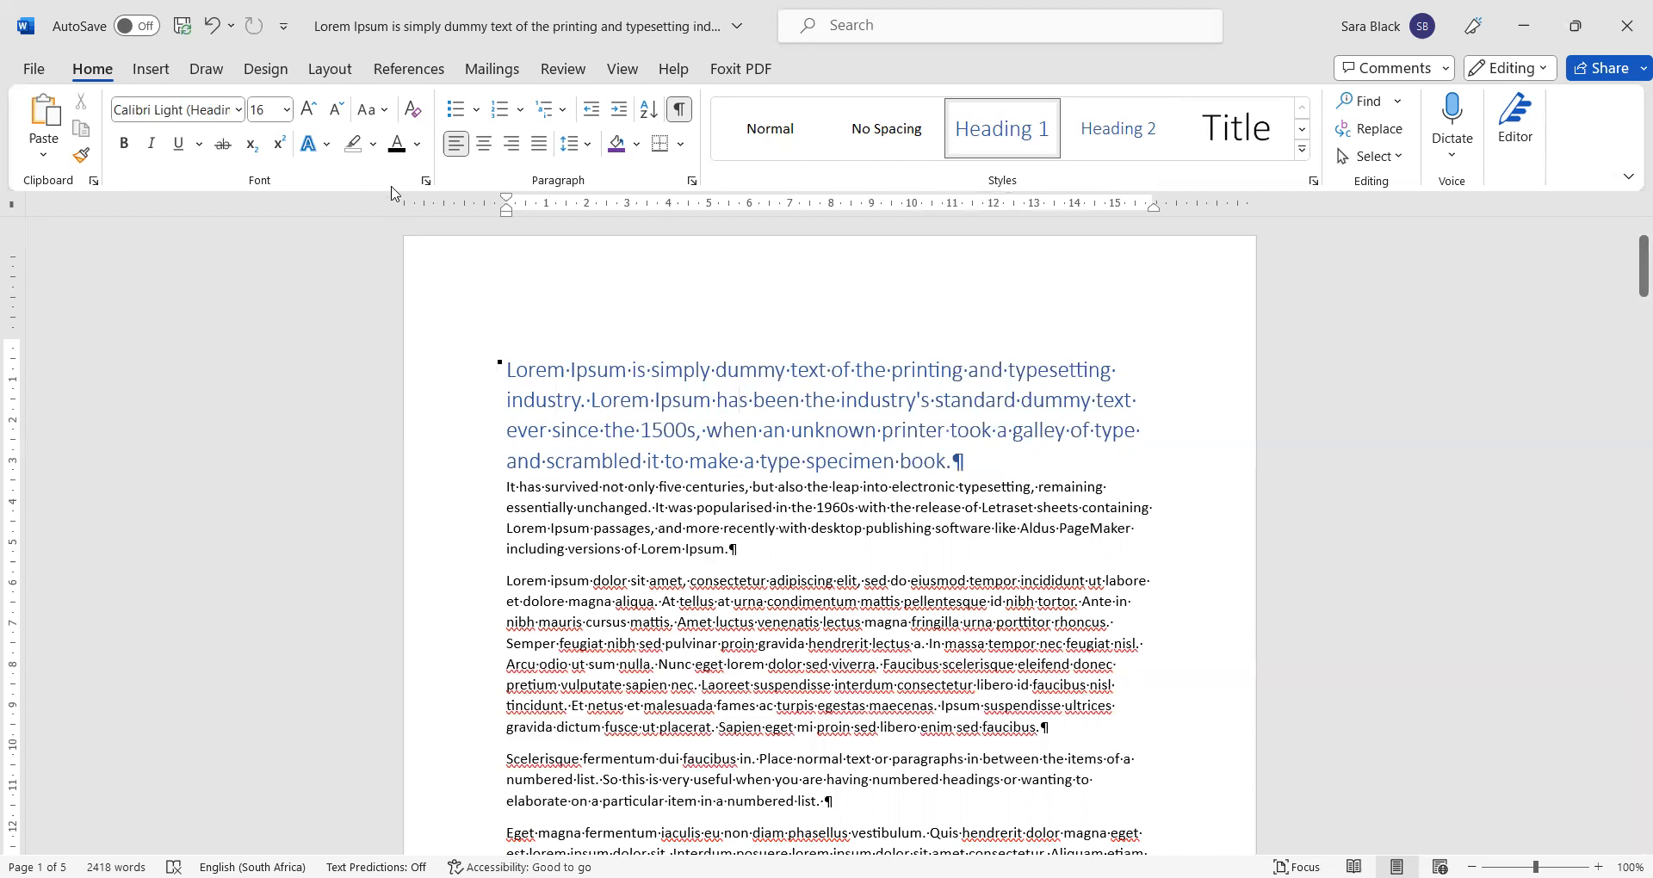
click(620, 73)
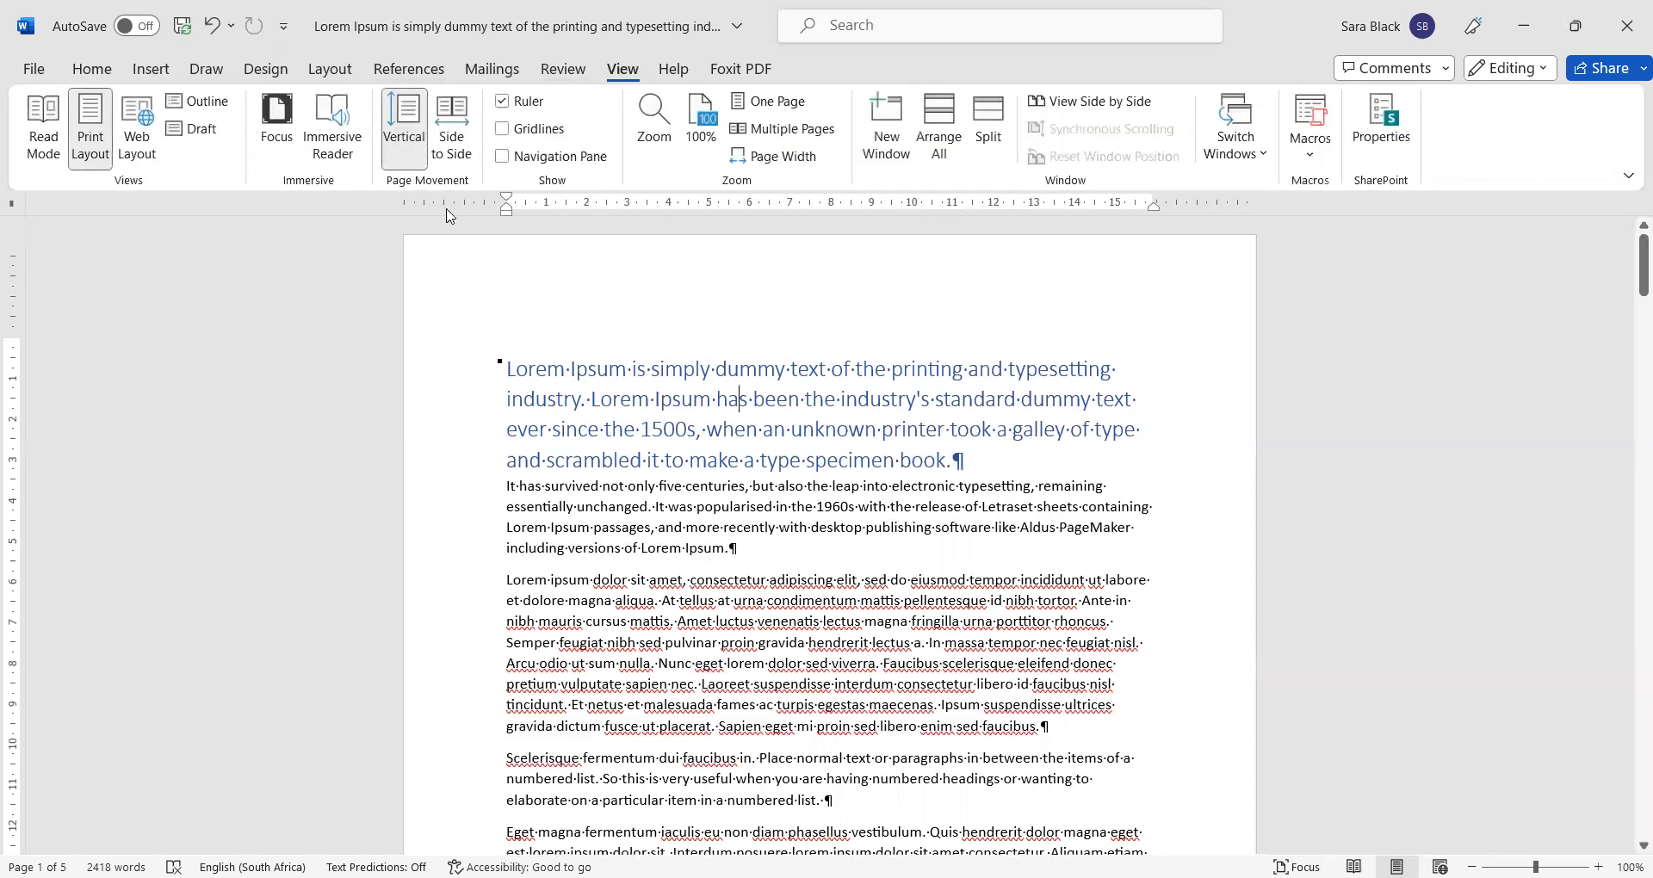
click(516, 158)
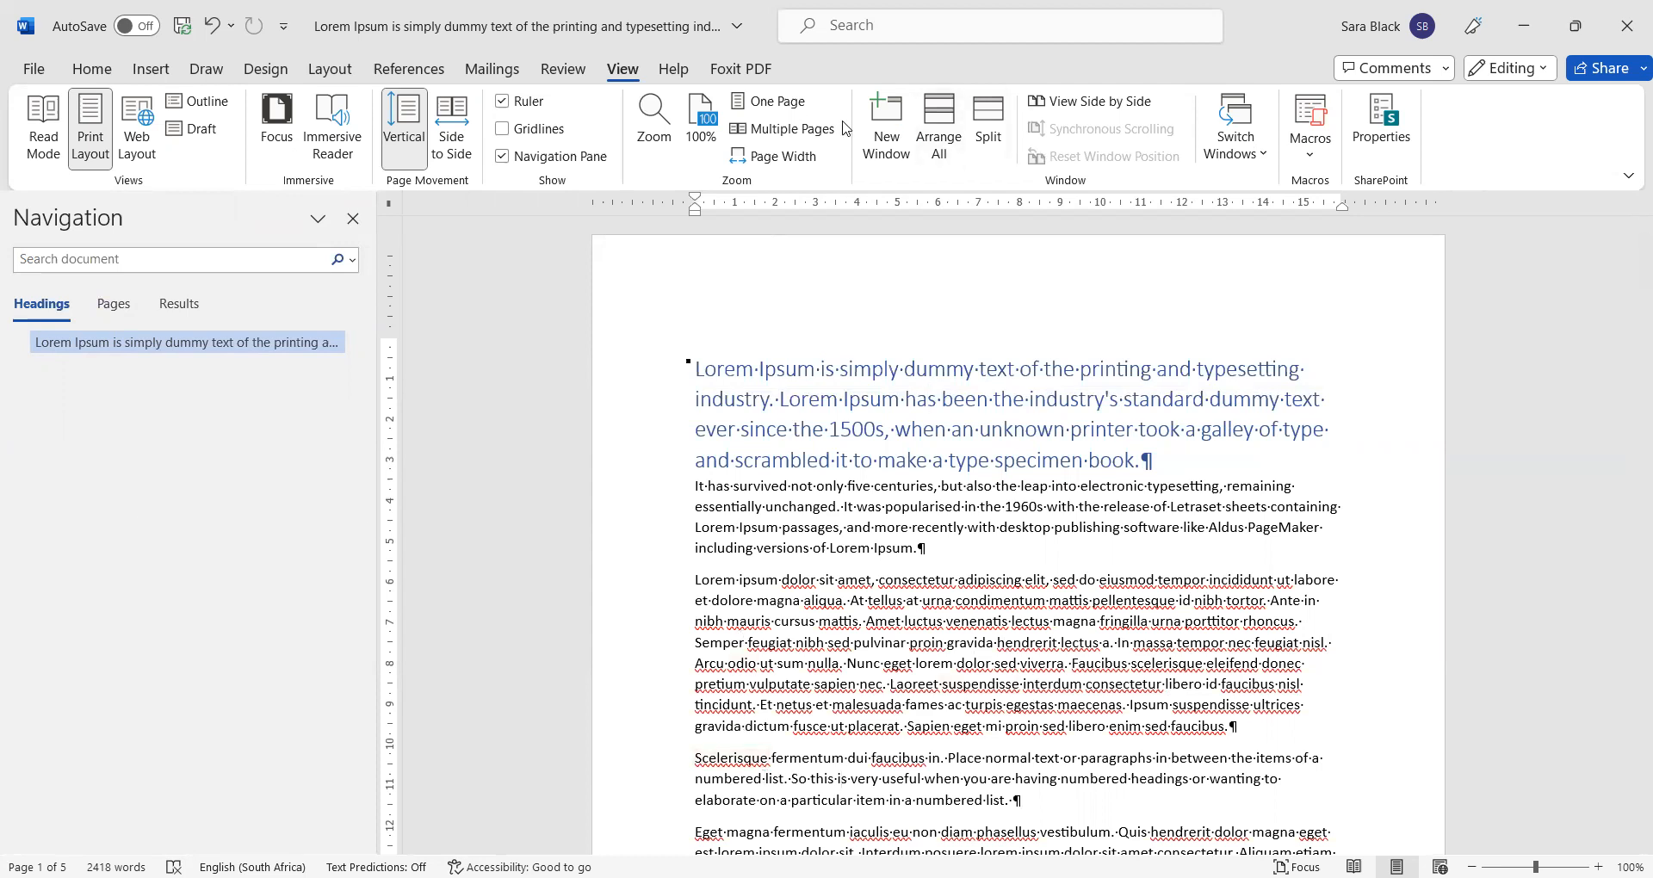
Step: Apply Heading 2 to the paragraph starting "Scelerisque fermentum", and change it to Heading 1
click(106, 75)
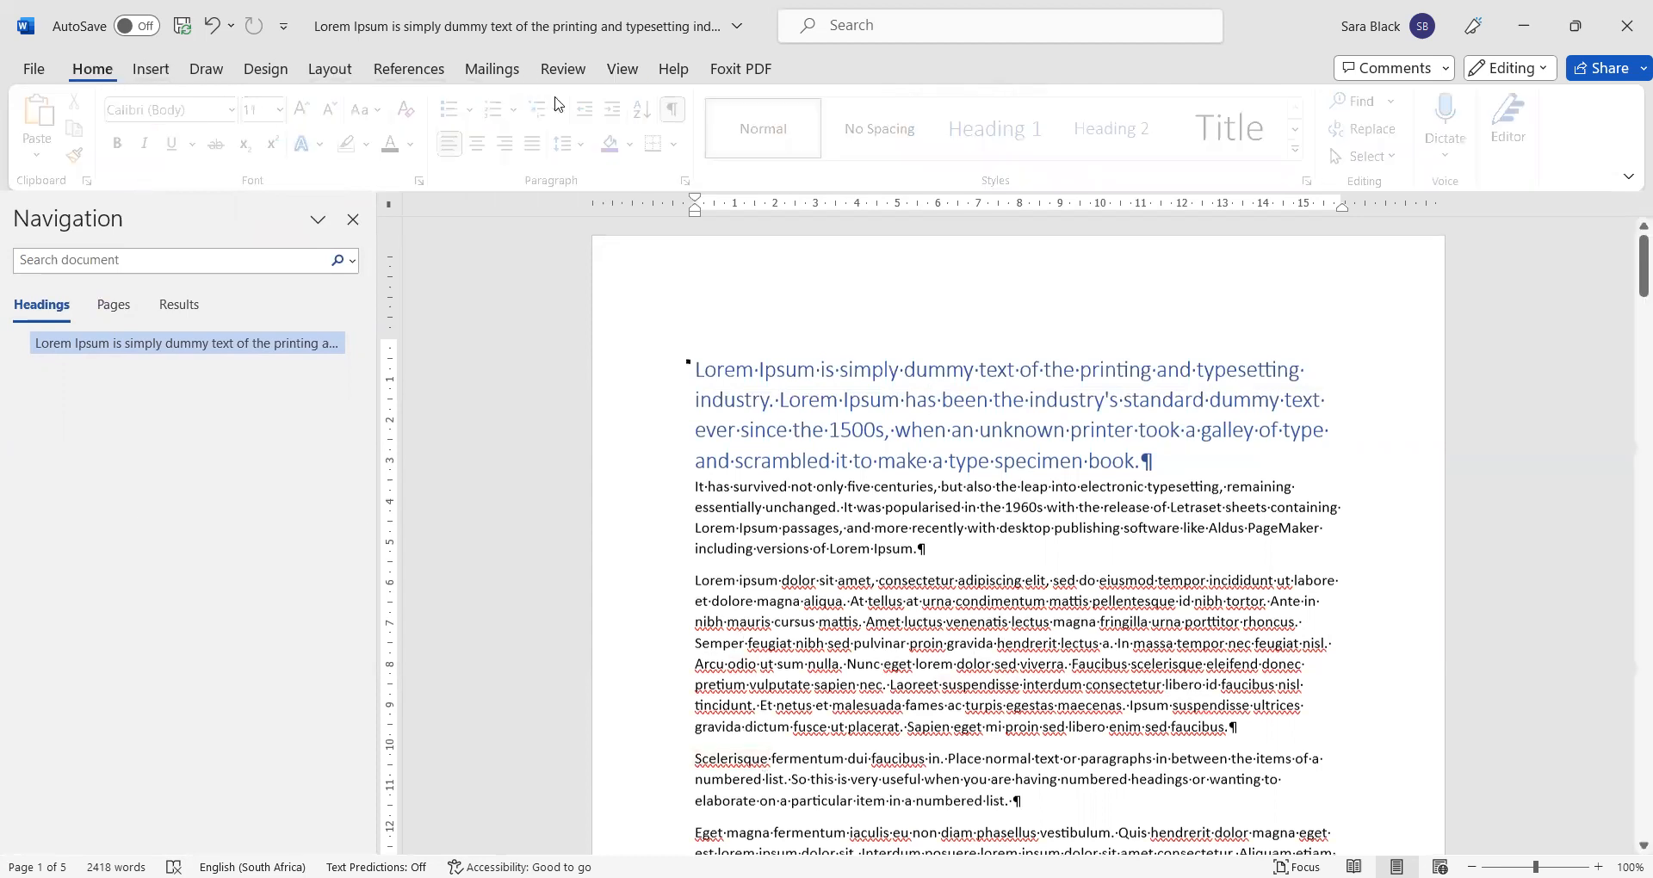
click(1109, 138)
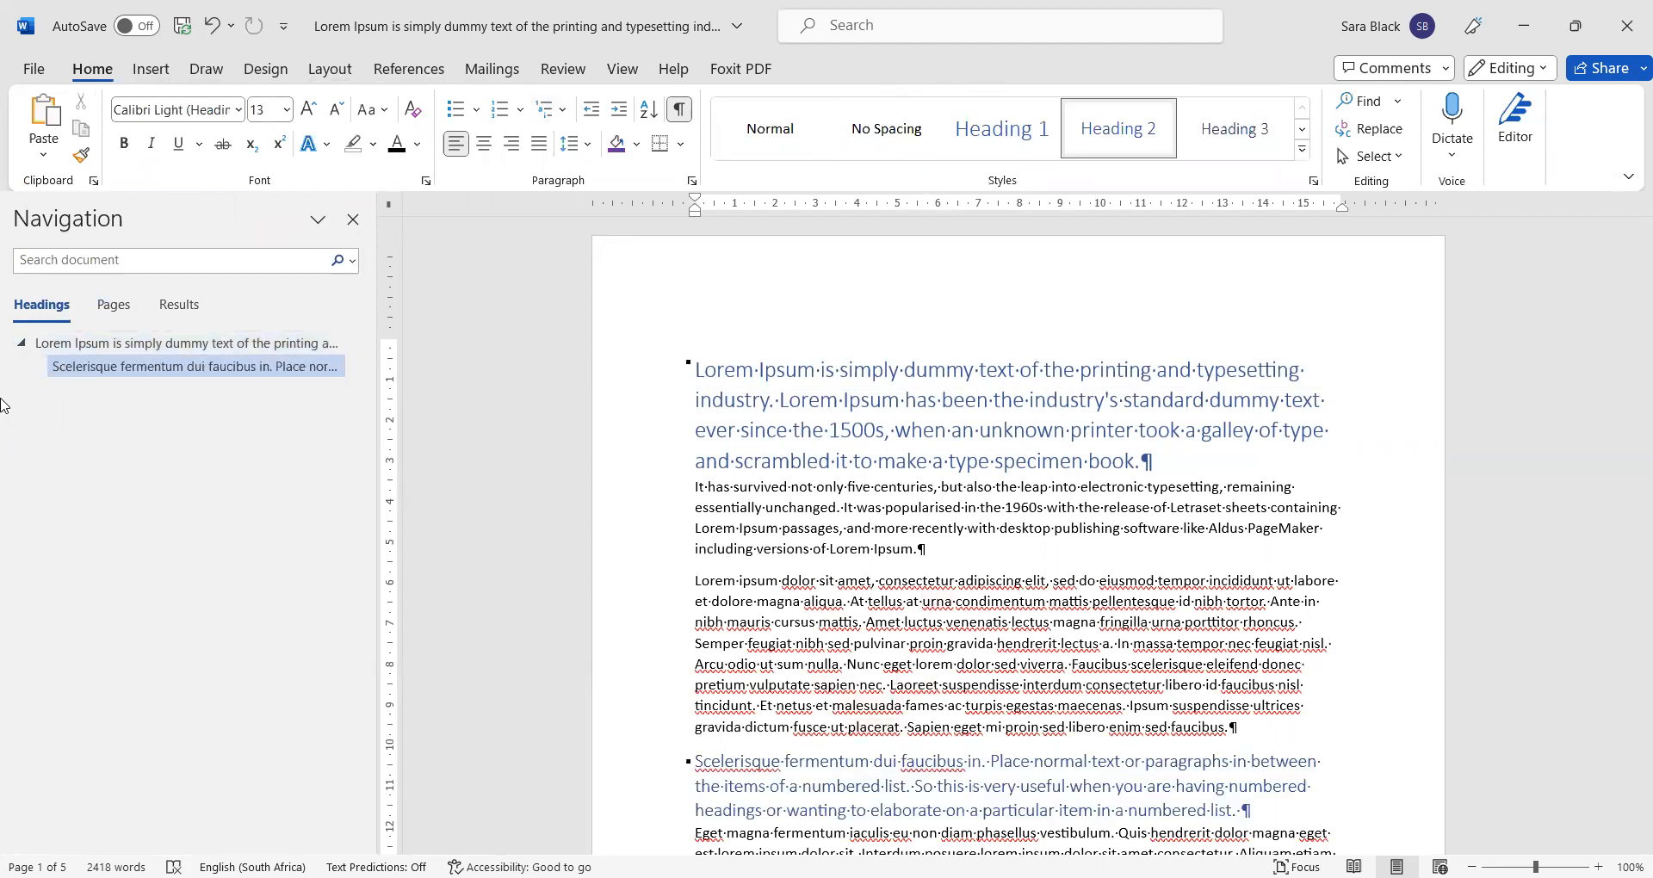
click(969, 146)
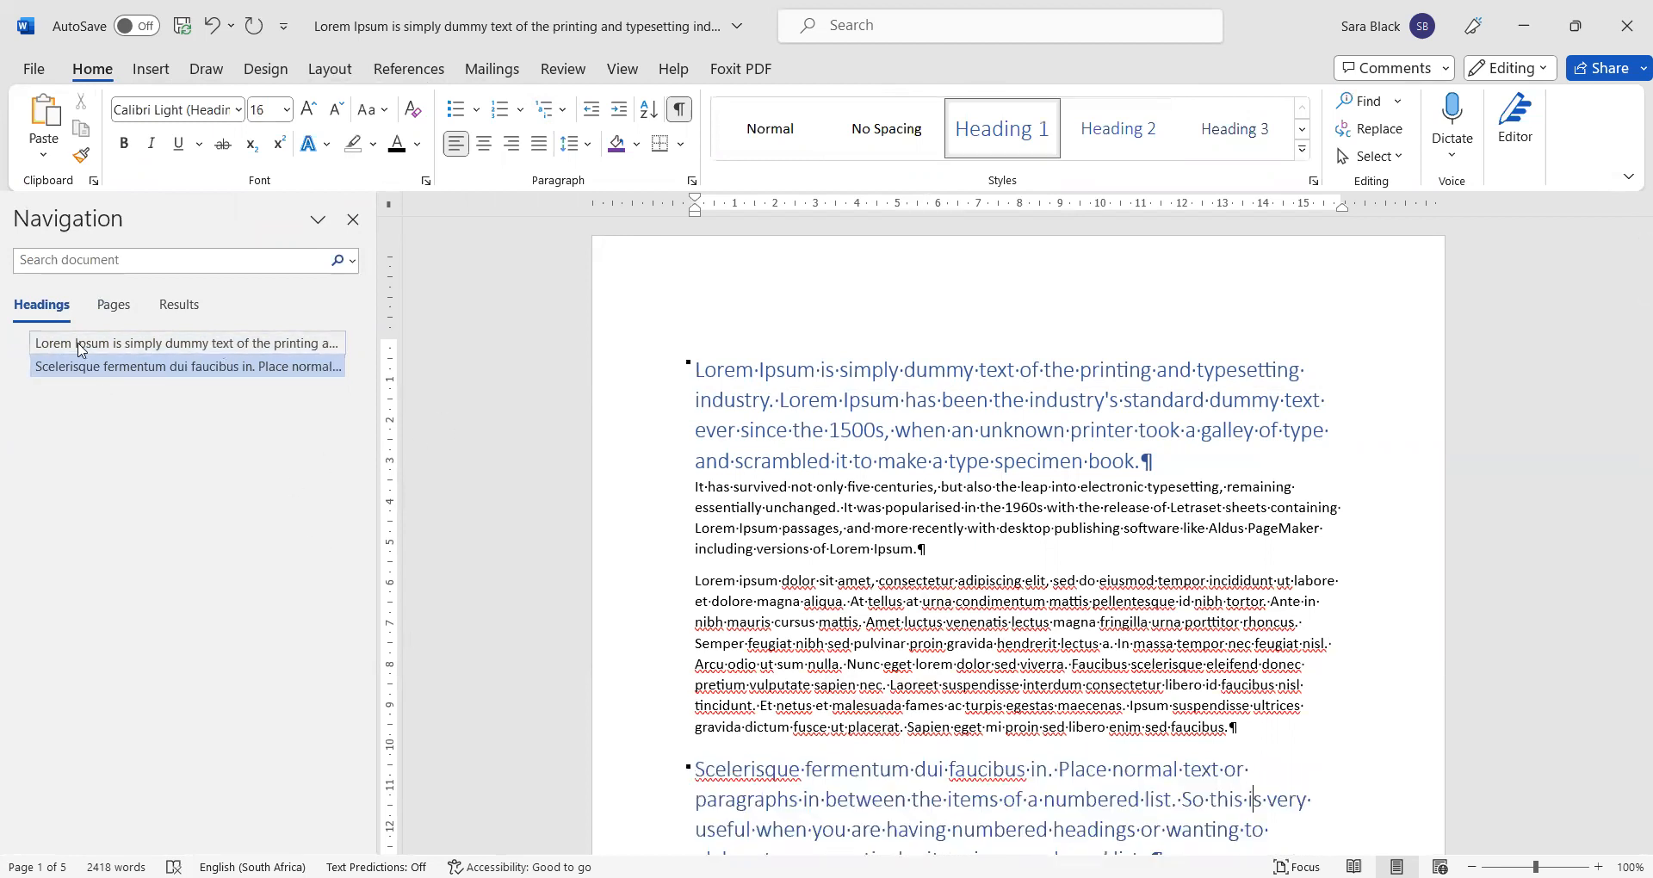
Step: Jump back and forth between the "Lorem Ipsum" and "Scelerisque fermentum" headings using the document outline
click(52, 347)
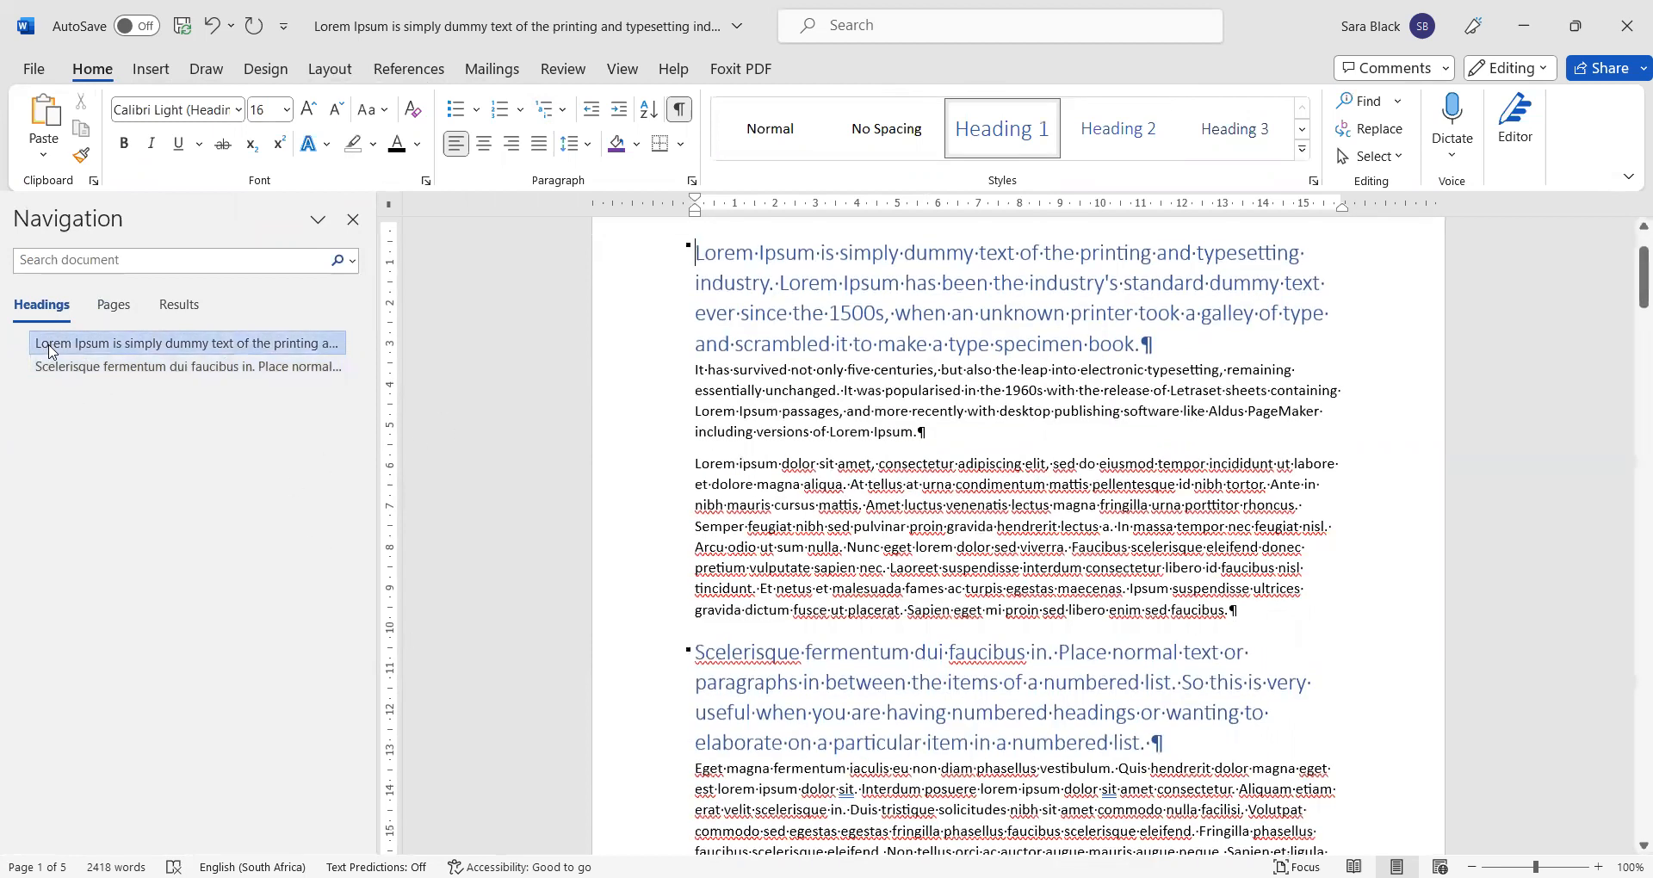
click(56, 370)
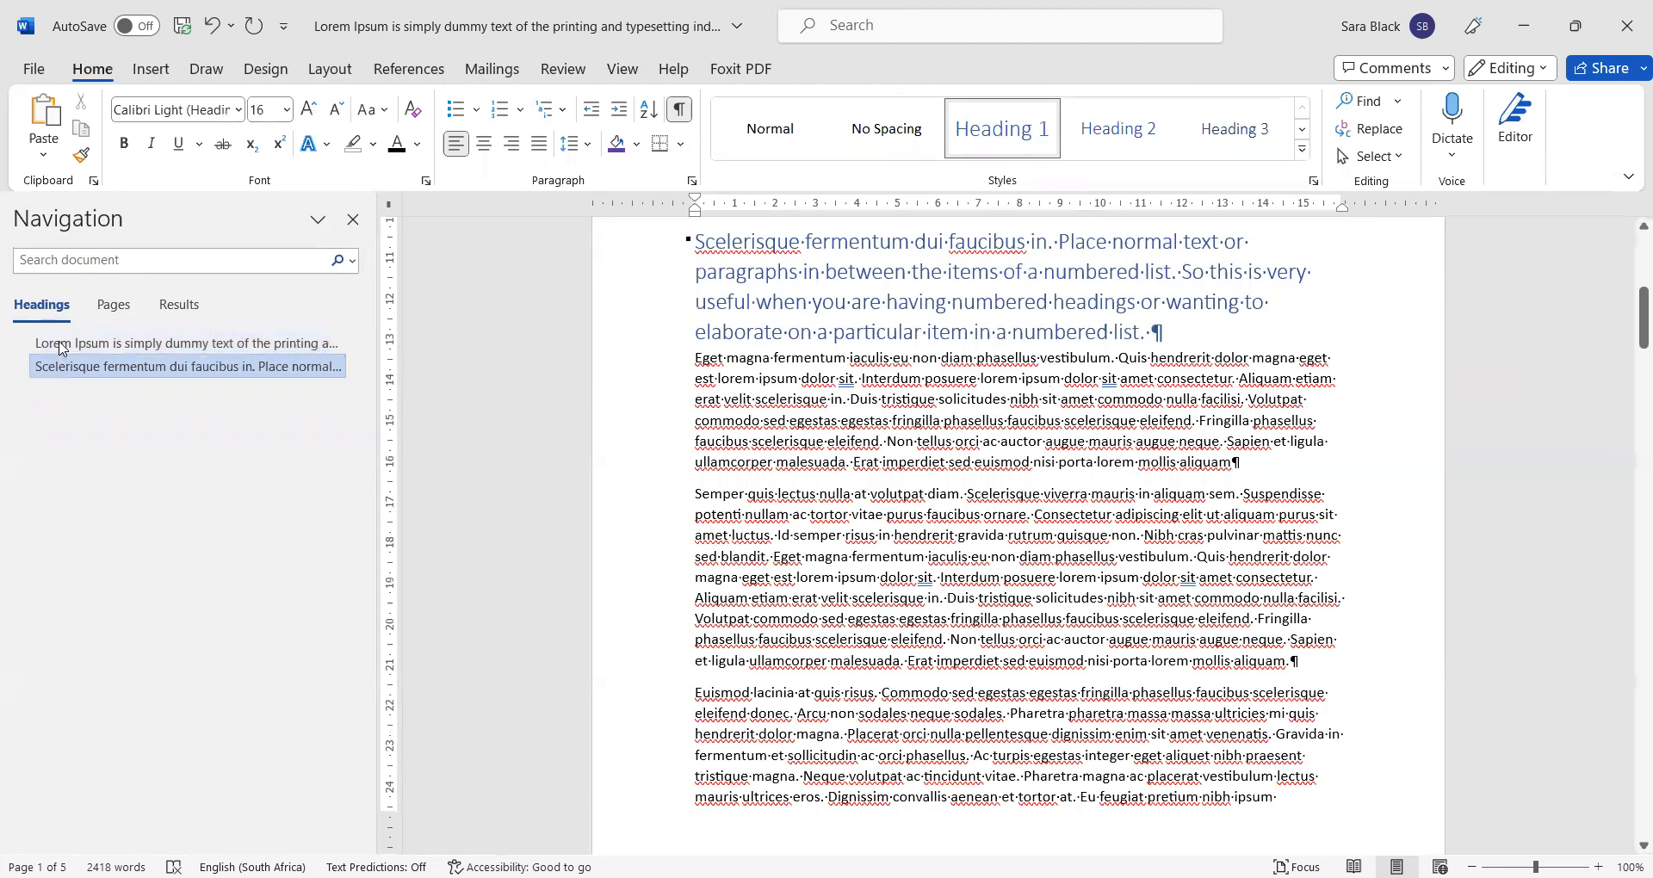
click(62, 347)
click(68, 370)
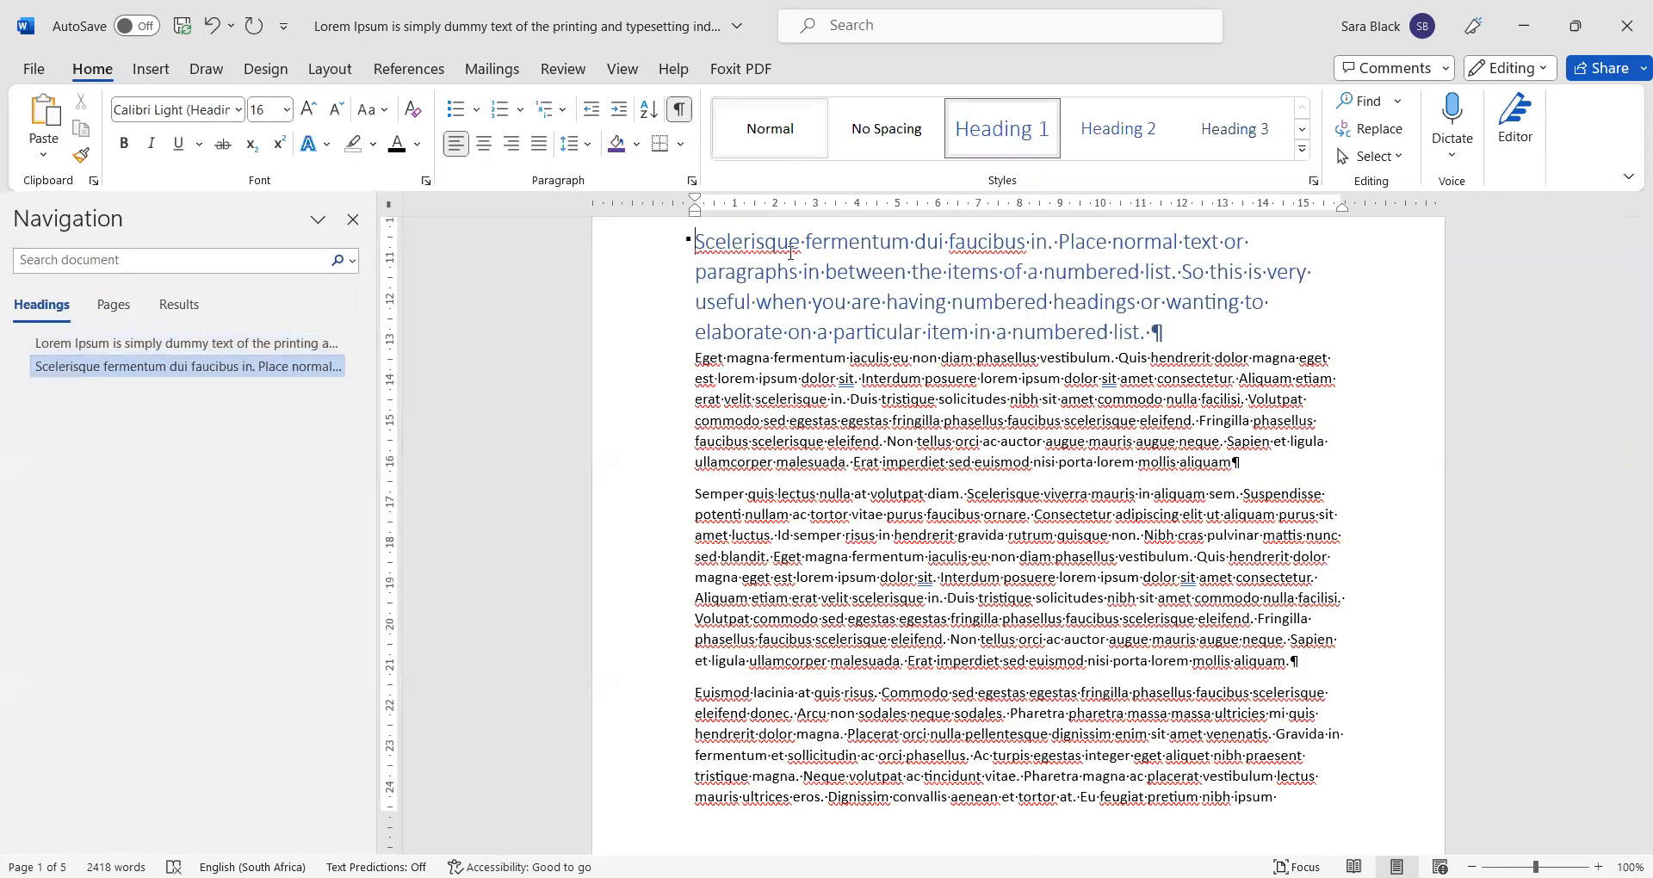
Step: Reset the "Scelerisque fermentum" paragraph and the document's first paragraph to the Normal style
click(770, 129)
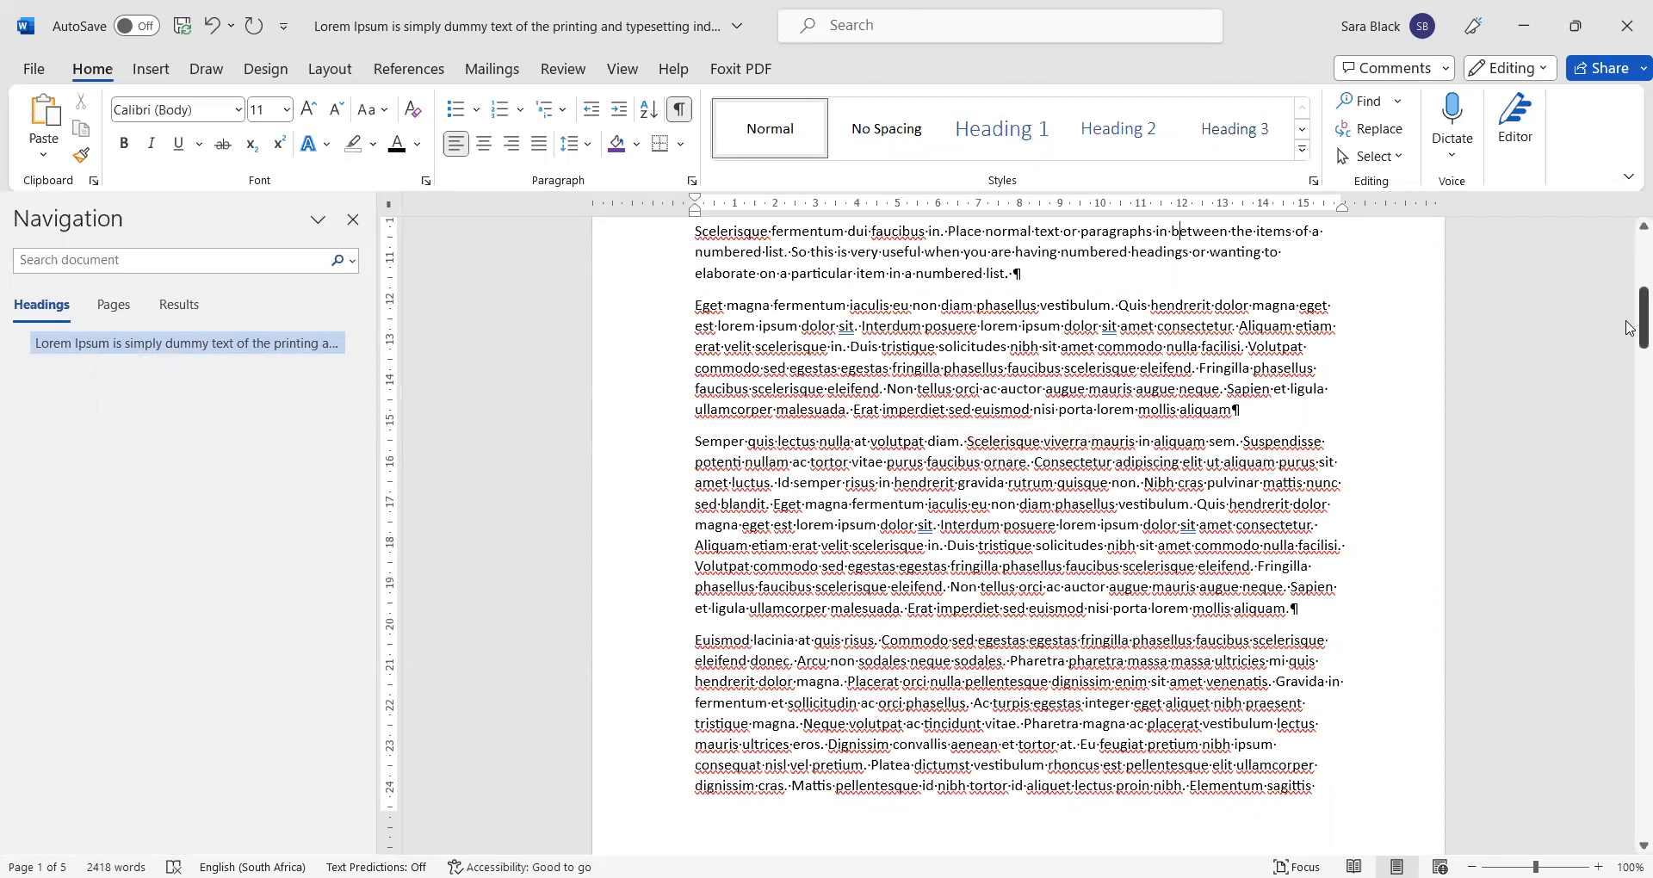
scroll(1541, 306, up, 5)
scroll(1024, 412, up, 2)
click(1076, 430)
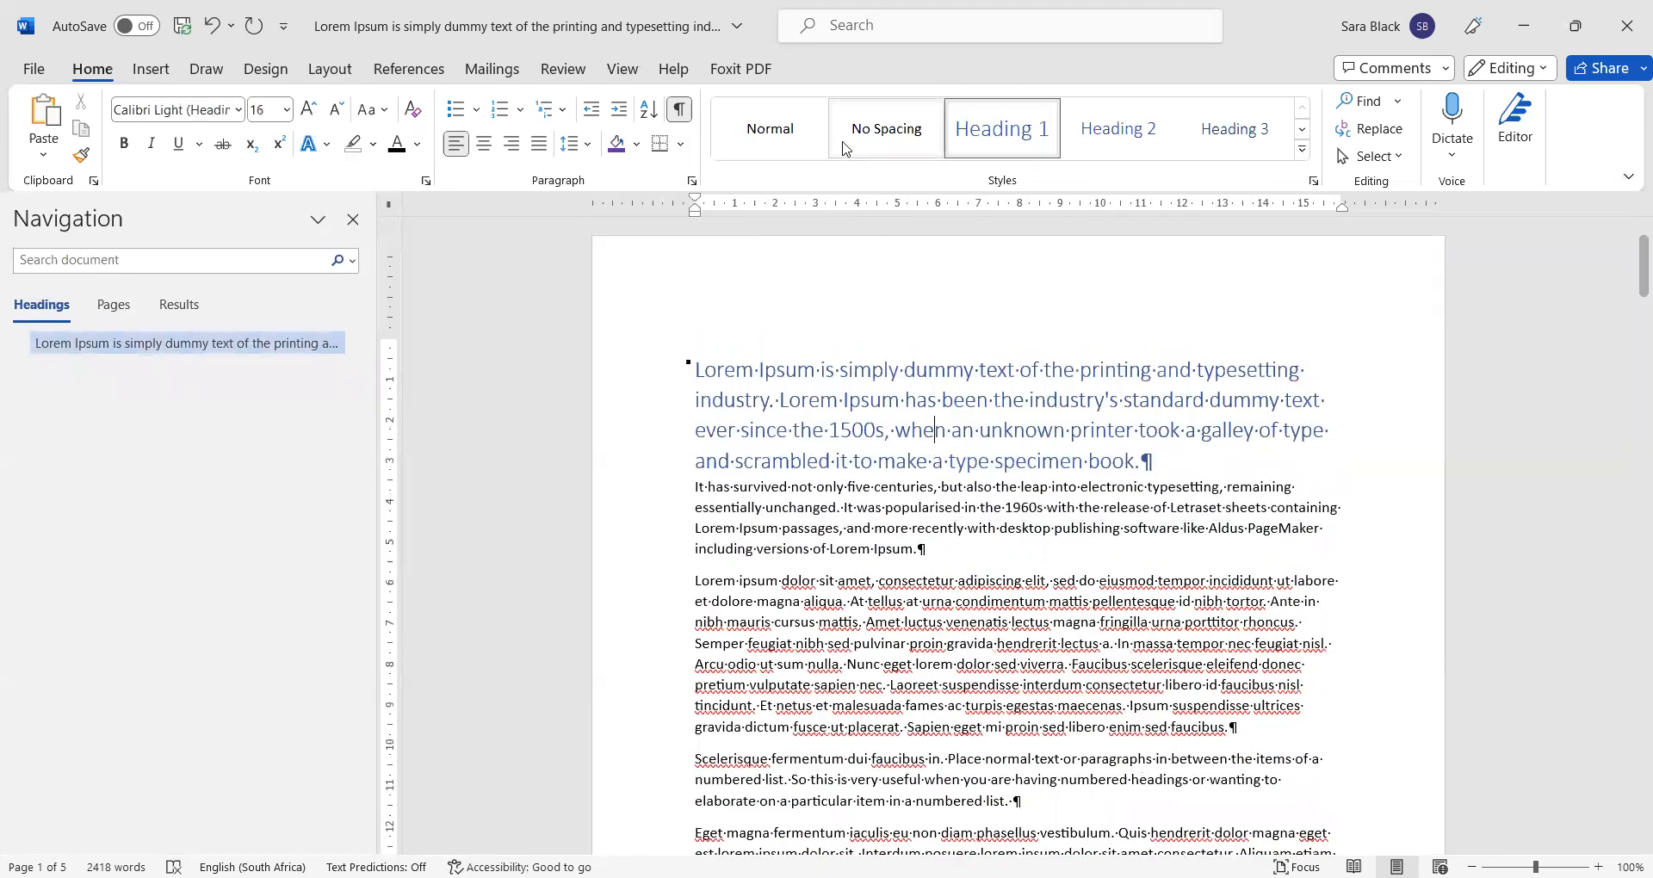
click(792, 130)
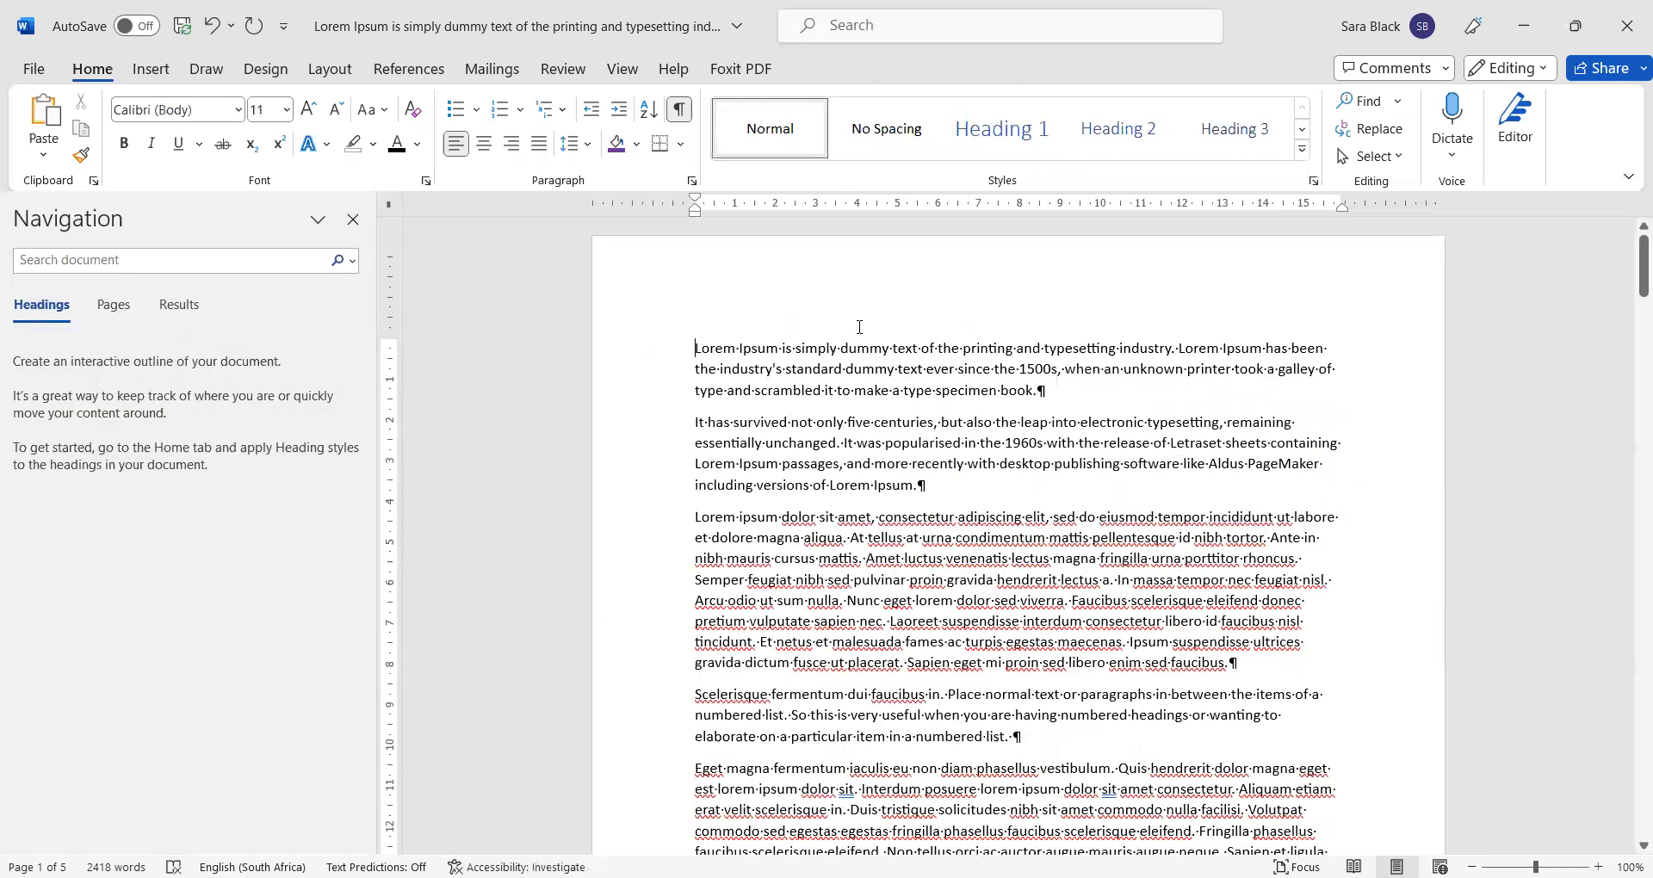
Step: Insert a new line reading "Heading 1" above the first paragraph and give it the Heading 1 style
key(Return)
text(Heading 1)
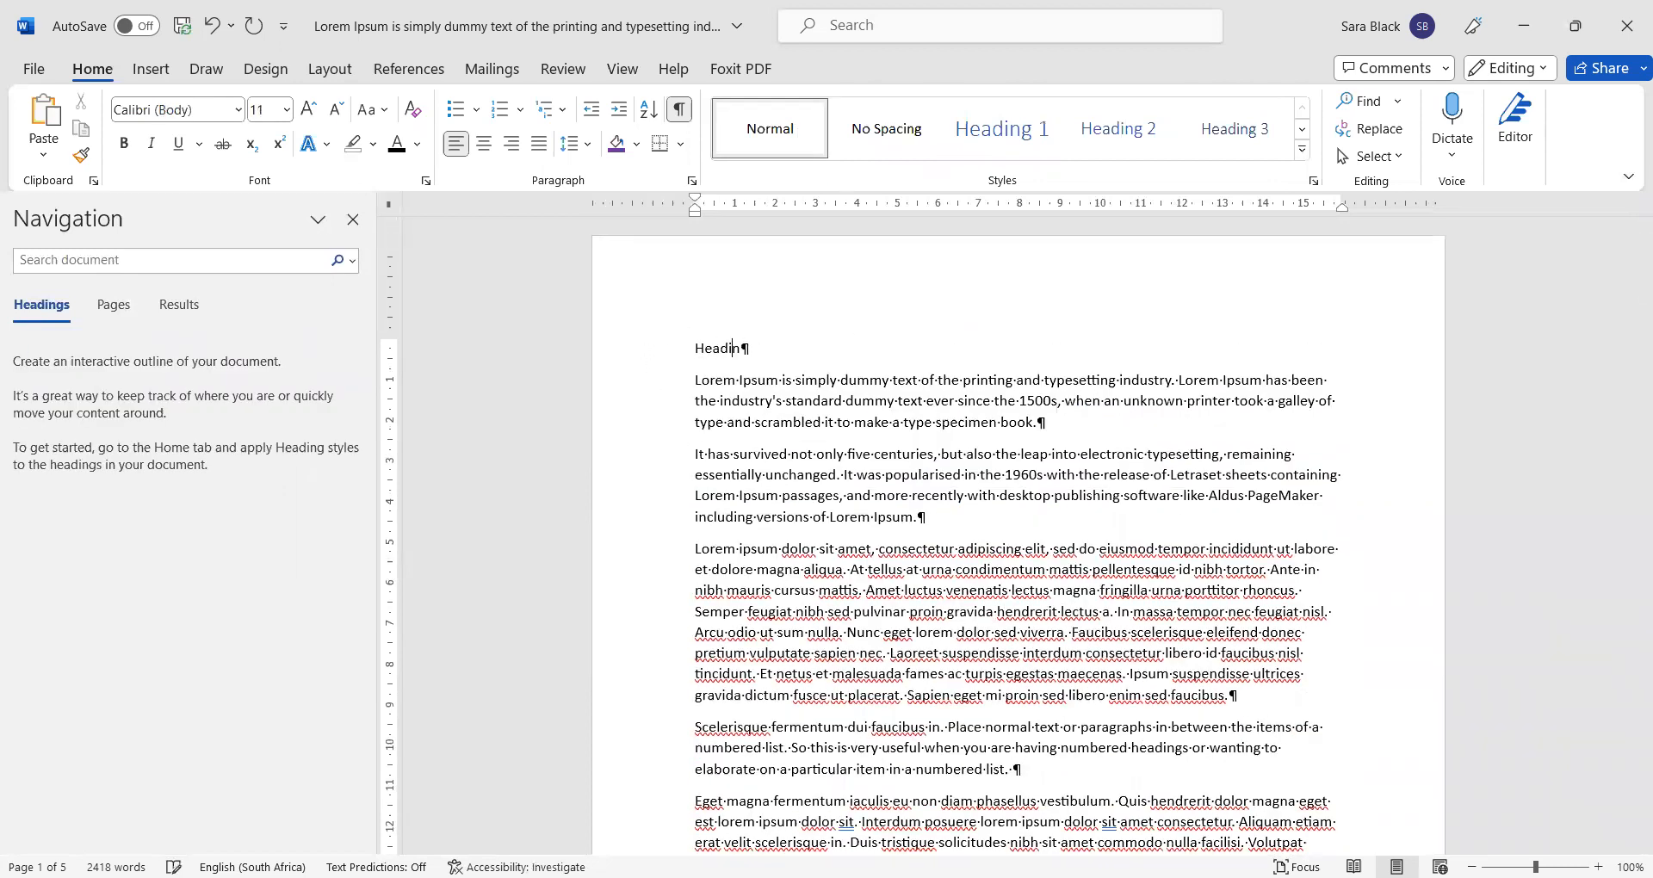
click(971, 137)
Step: Add the line "The next section of my document" on page 2, after the paragraph ending "volutpat lacus laoreet."
scroll(971, 332, down, 15)
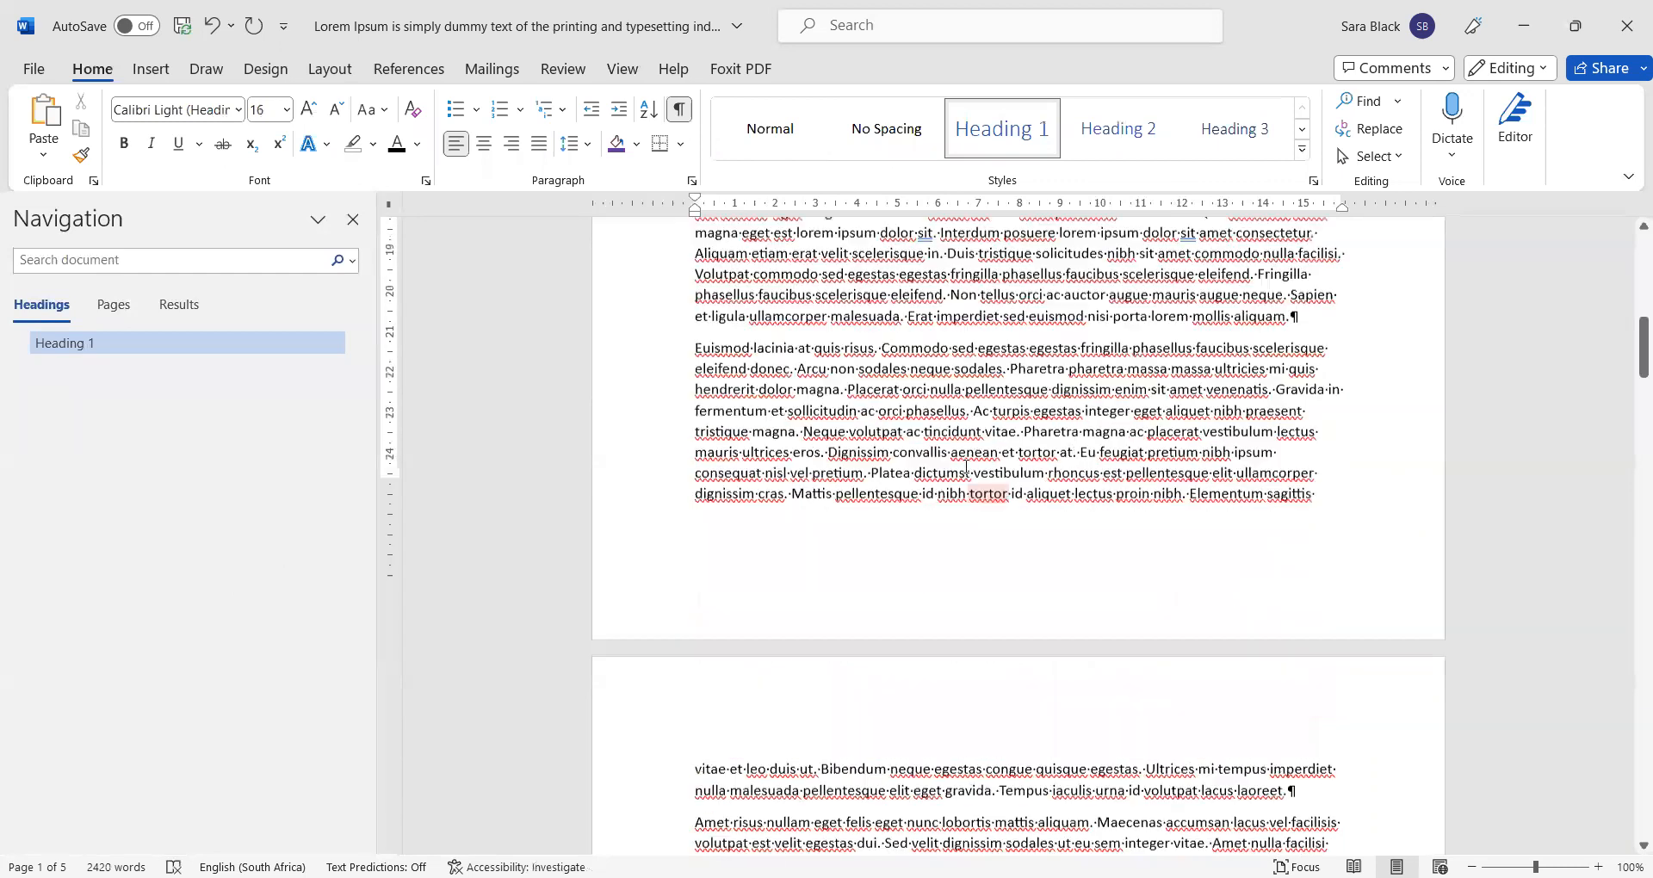
click(1337, 563)
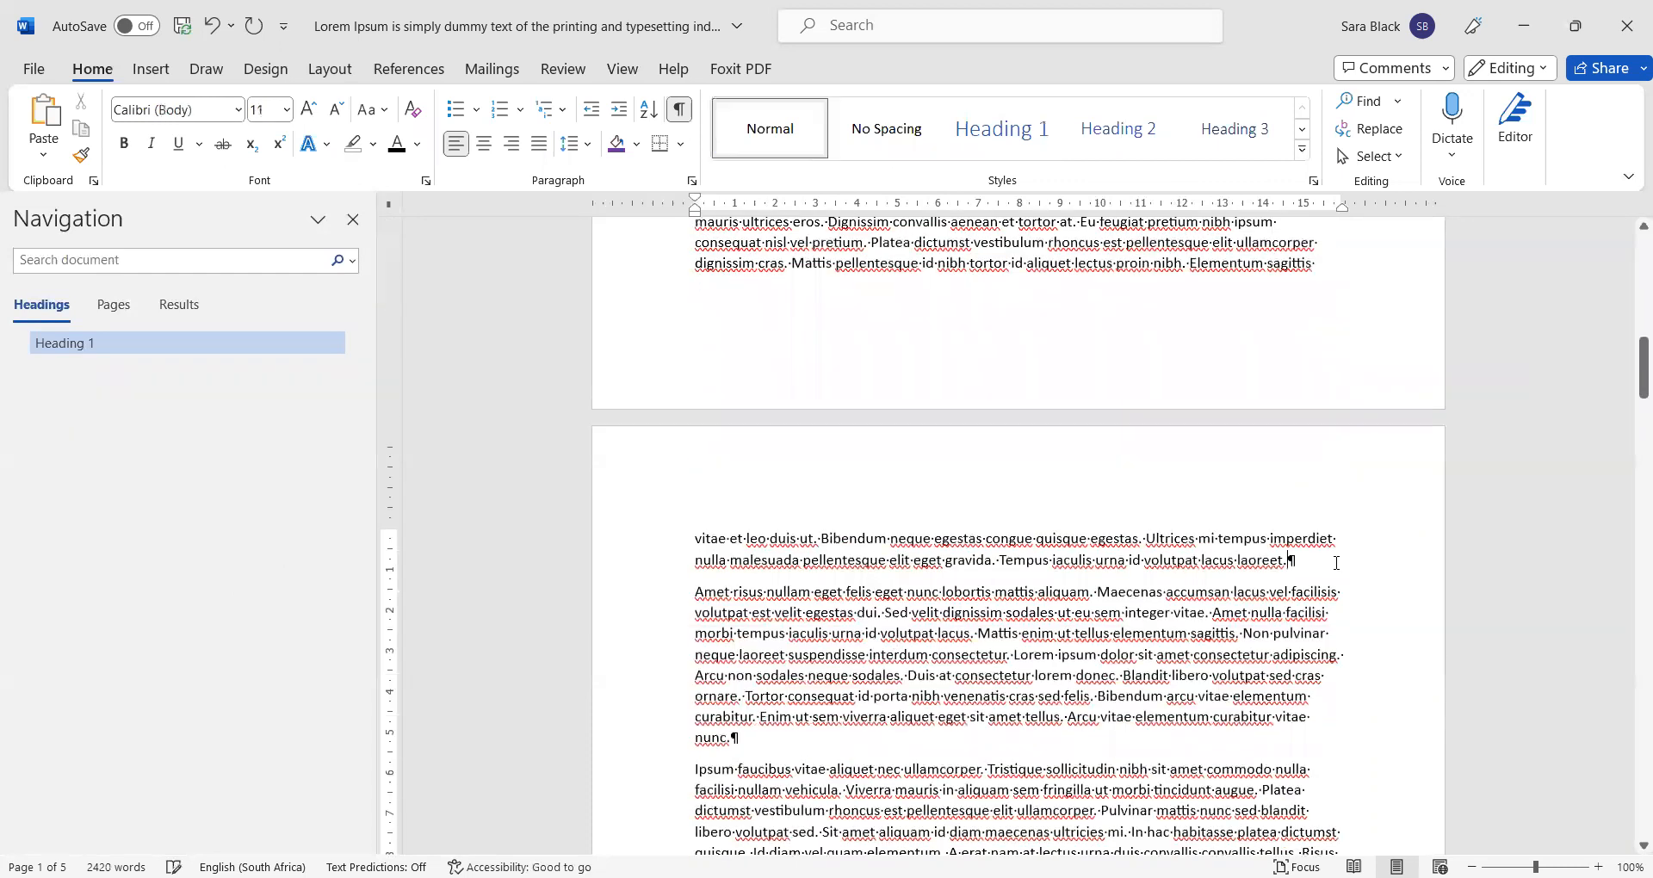
key(Return)
text(The ne)
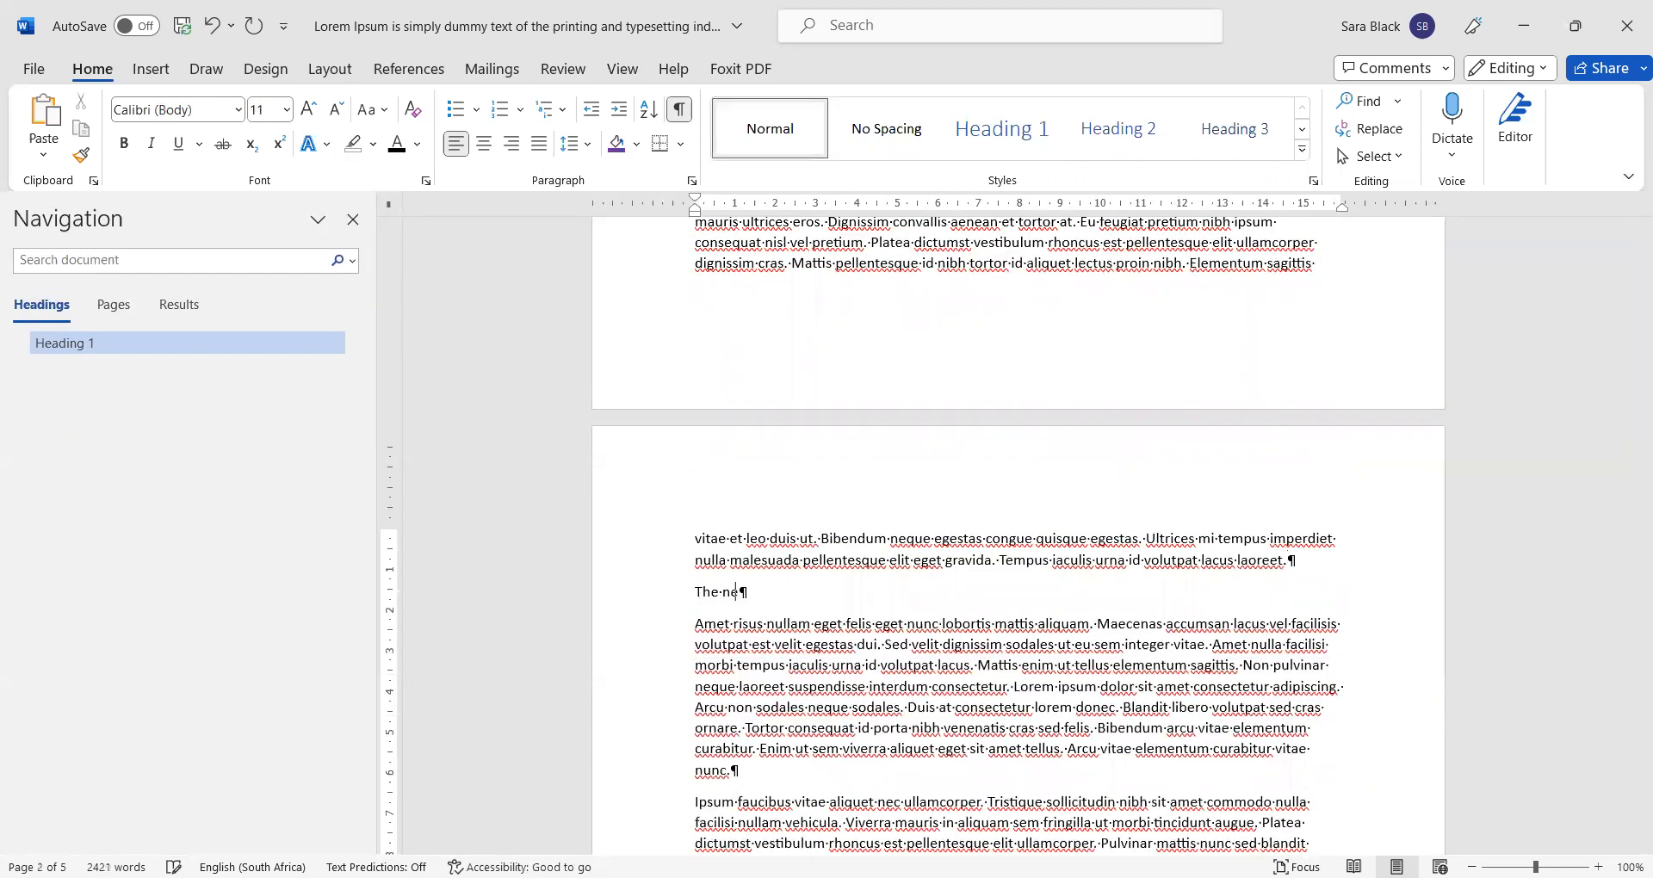
text(xt section of my document)
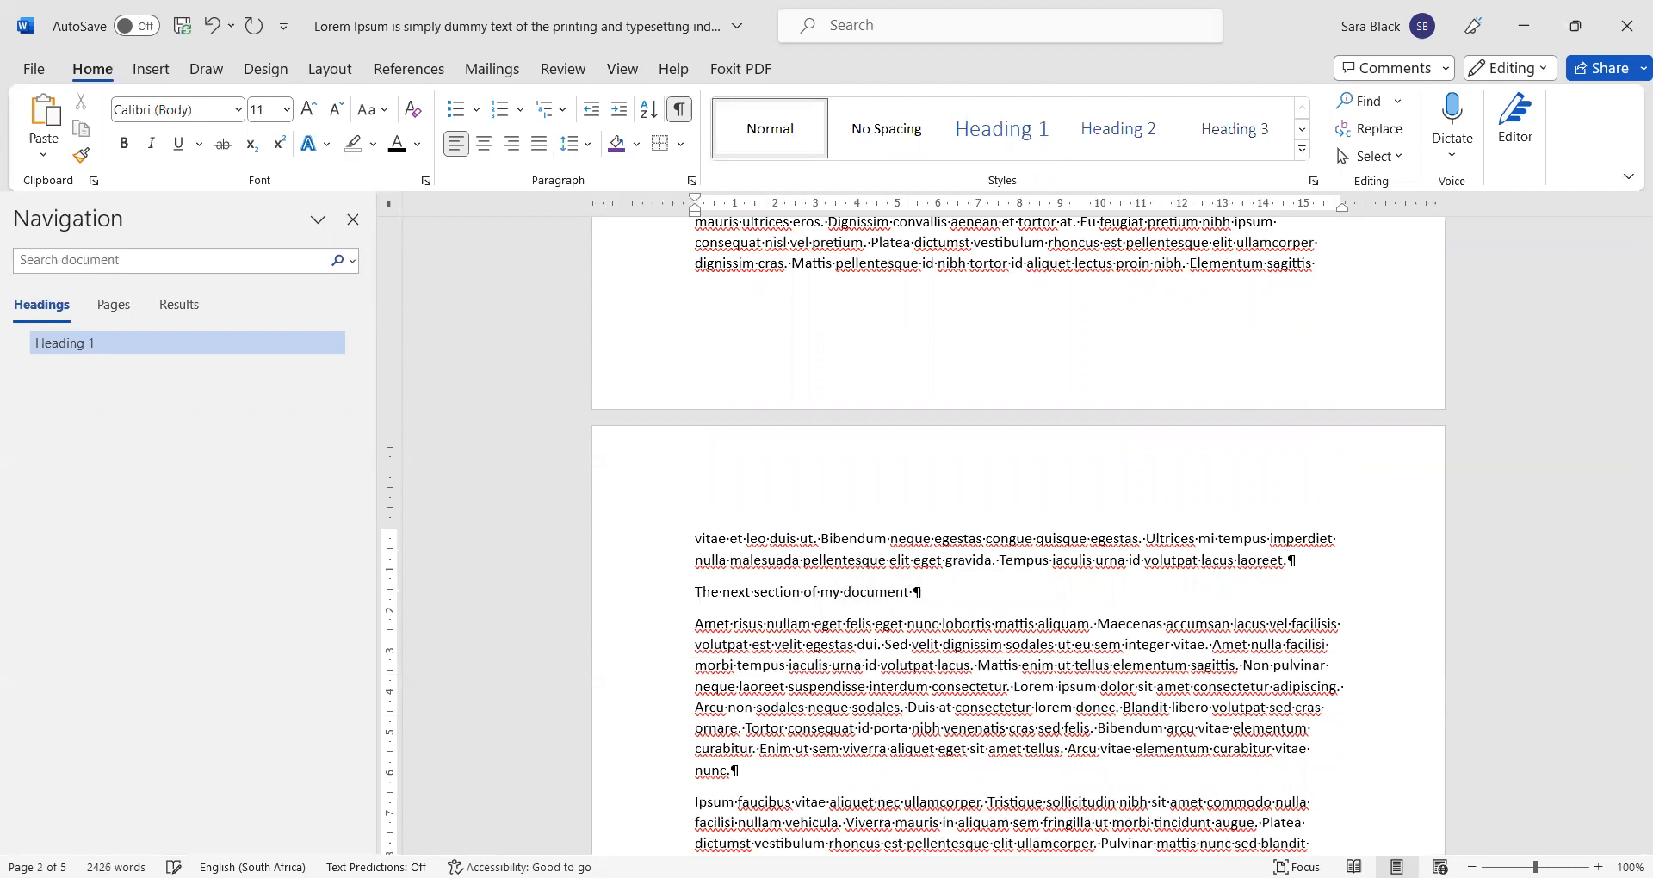
Step: Apply the Heading 1 style to the line "The next section of my document" on page 2
click(999, 135)
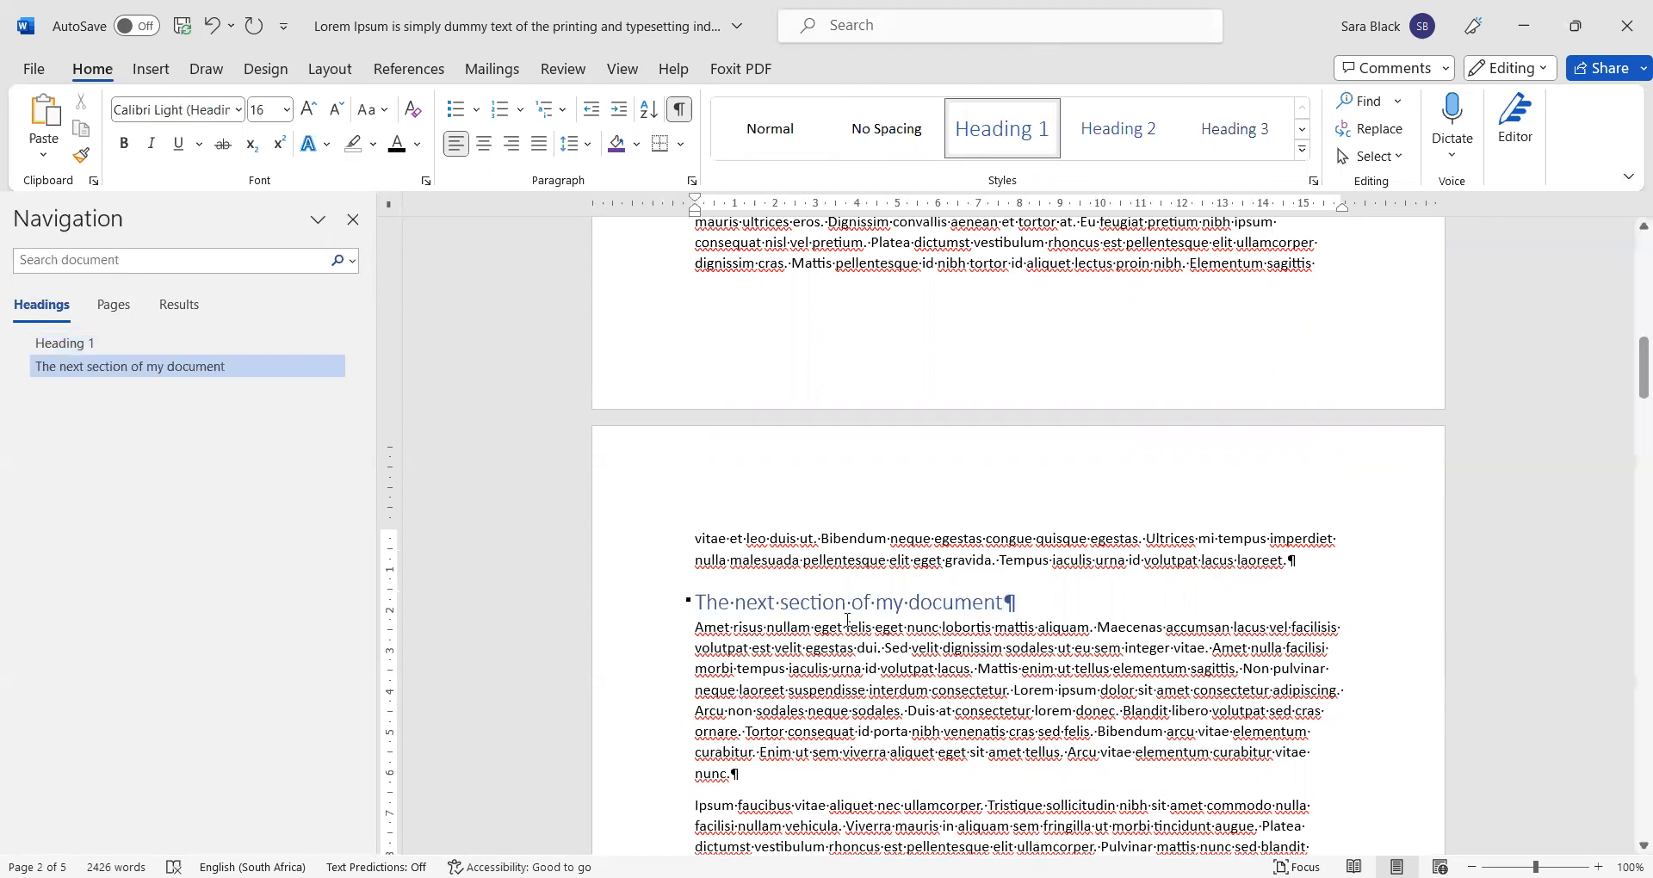
scroll(848, 618, down, 3)
scroll(876, 626, up, 3)
Step: Insert the line "Sub-heading" after the first paragraph under "The next section of my document" and give it the Heading 2 style
click(742, 773)
key(Return)
text(Sub-heading)
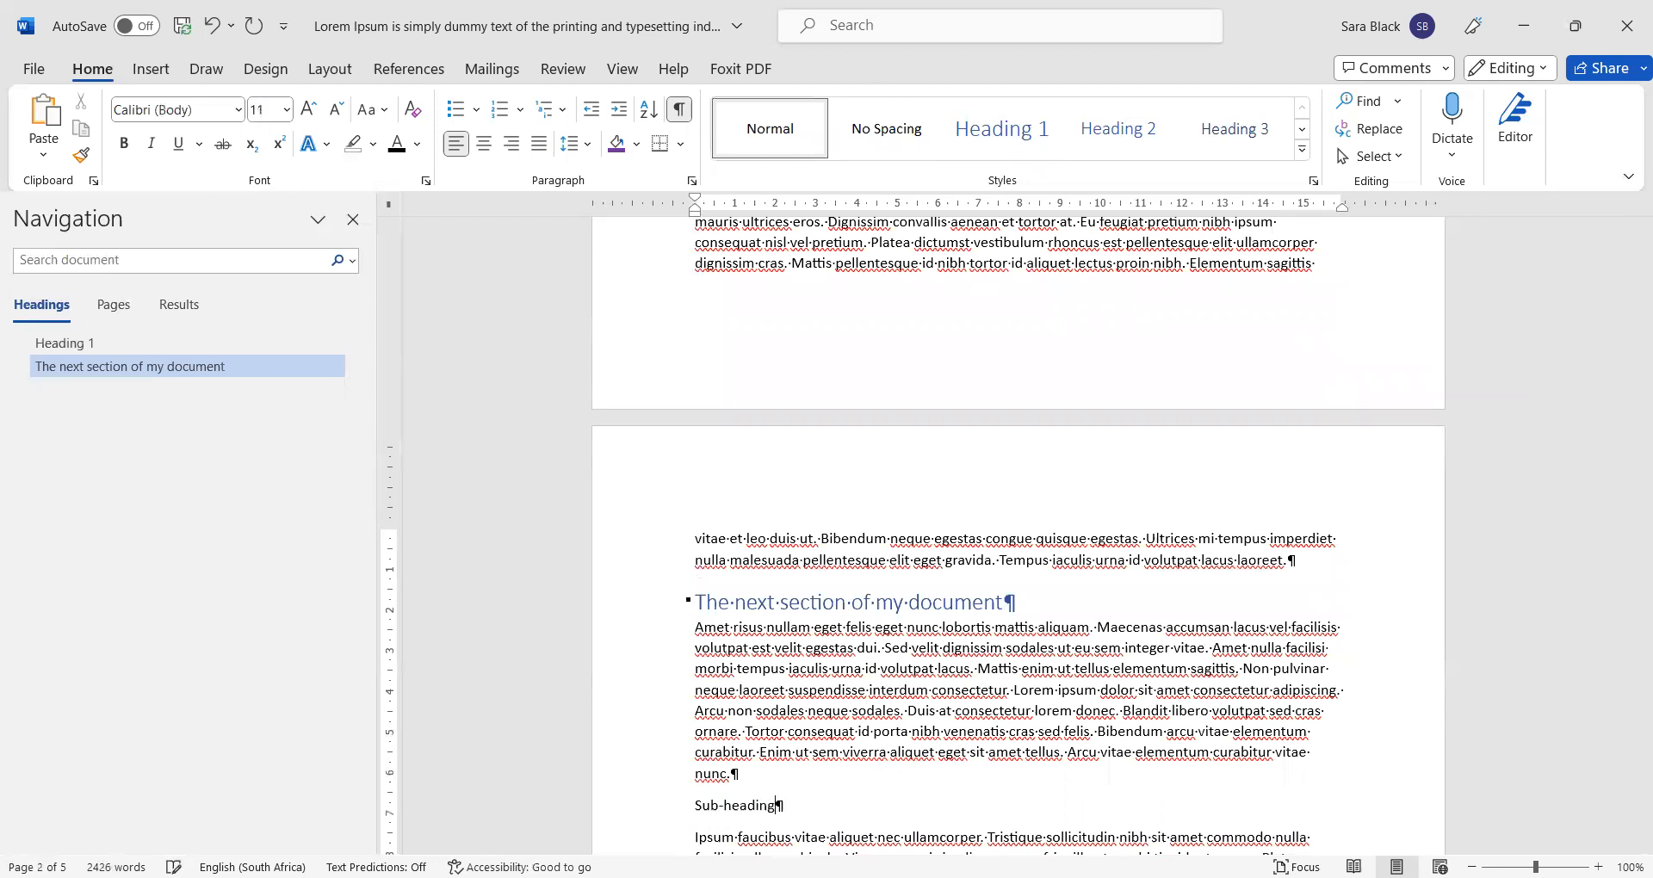
click(1117, 129)
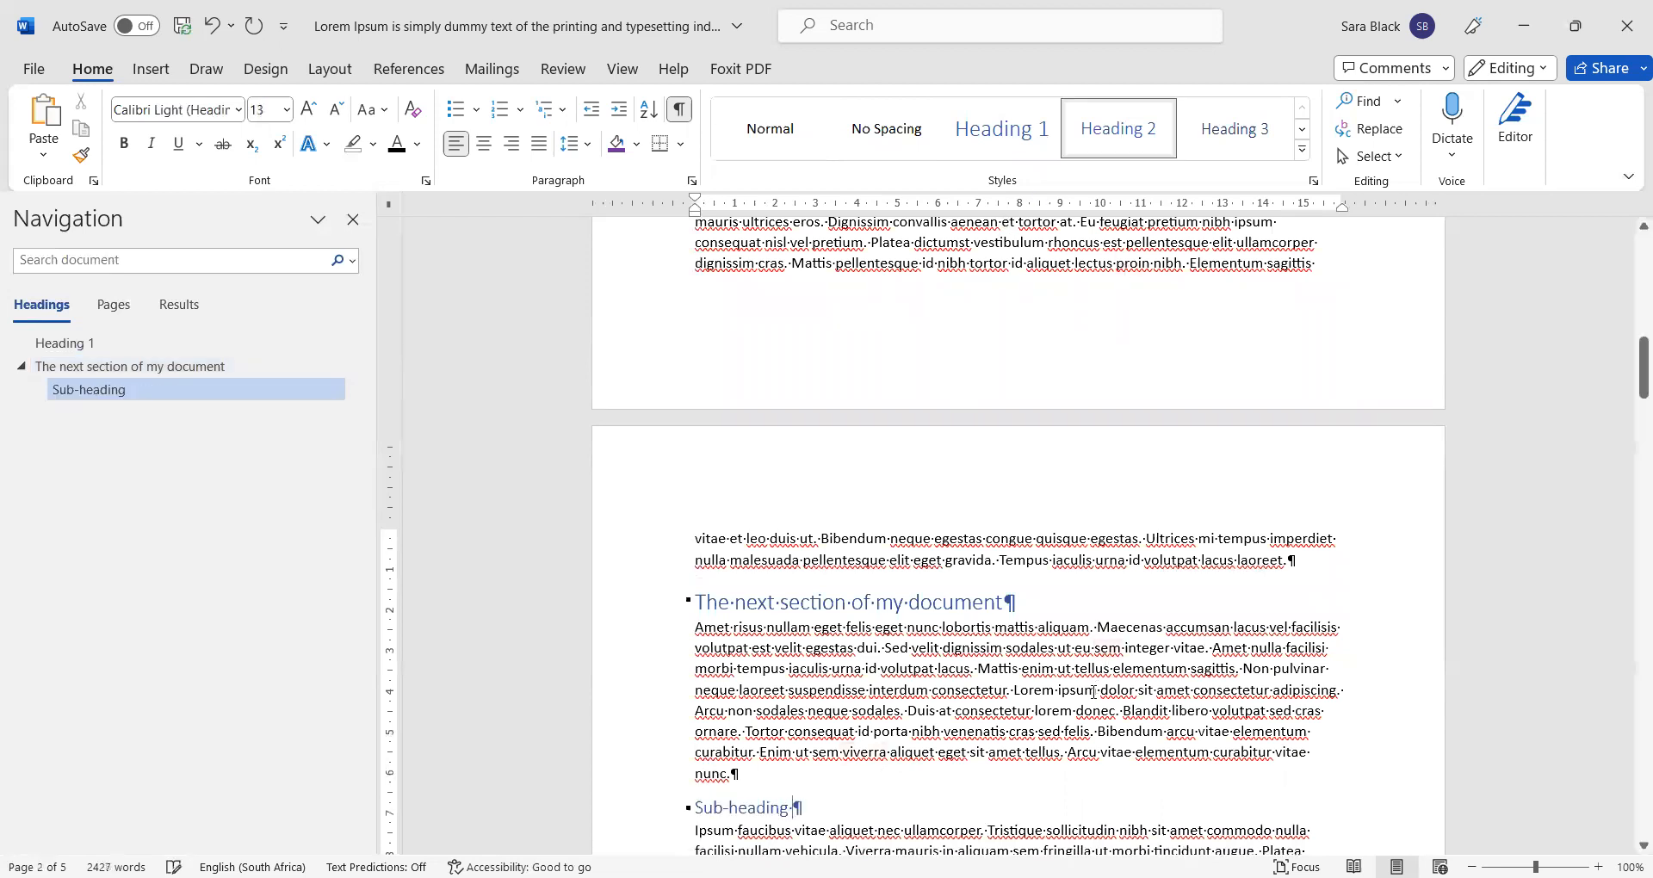
Step: Add the line "Another sub-heading" after the paragraph ending "including versions of Lorem Ipsum." on page 2 and apply the Heading 2 style to it
scroll(1054, 713, down, 5)
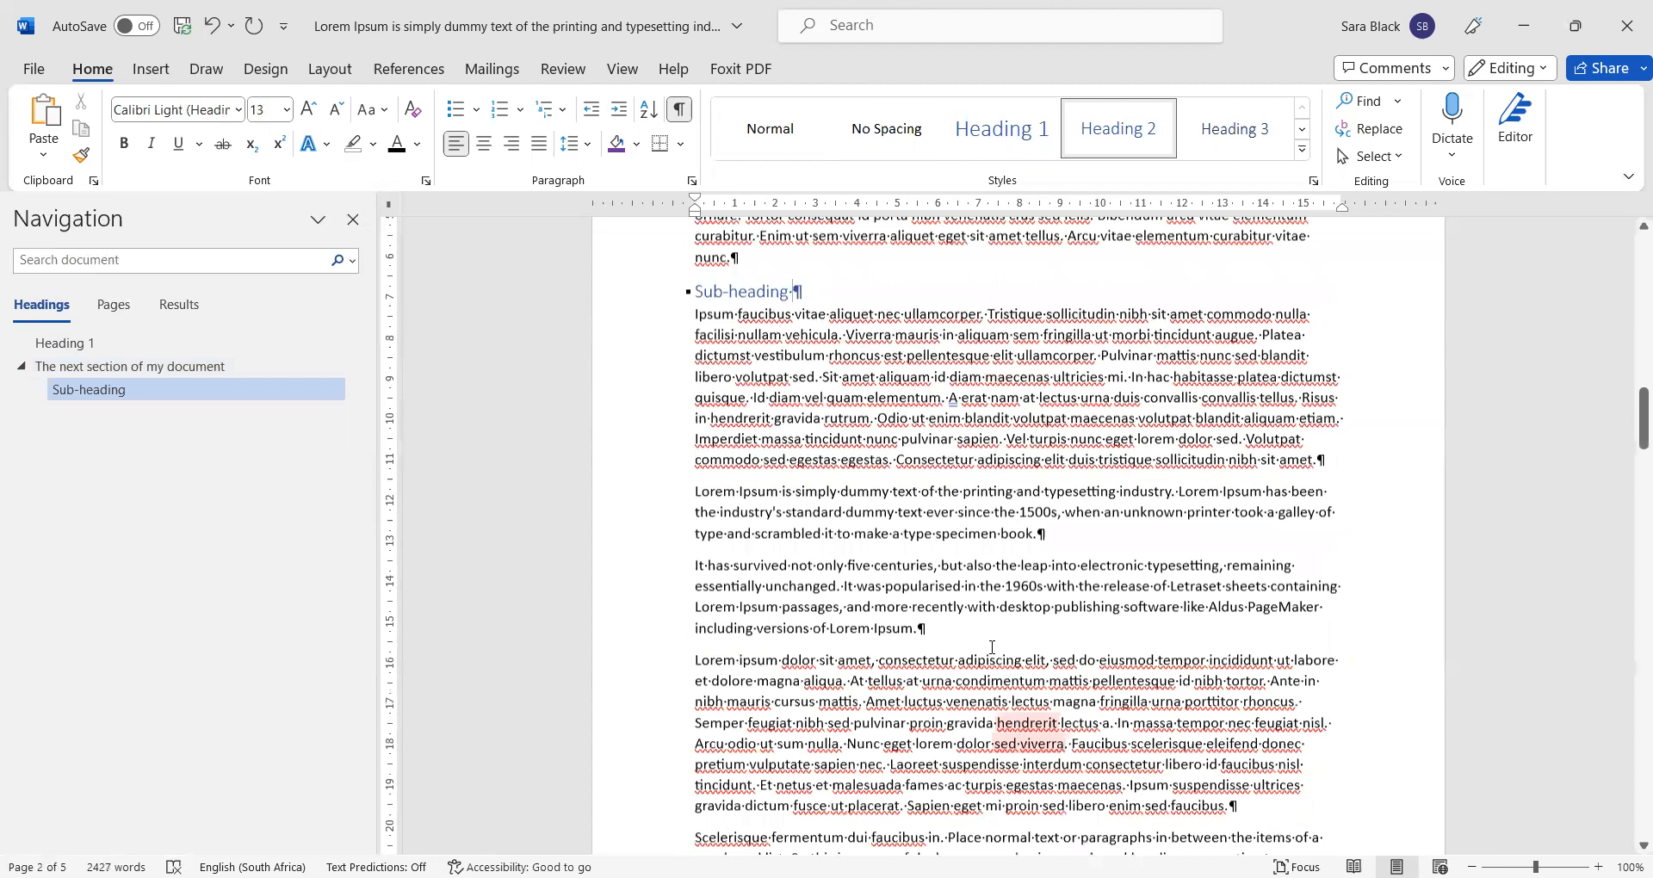
click(983, 633)
key(Return)
text(othe)
key(BackSpace)
key(BackSpace)
key(BackSpace)
key(BackSpace)
text(Aother sub-heading )
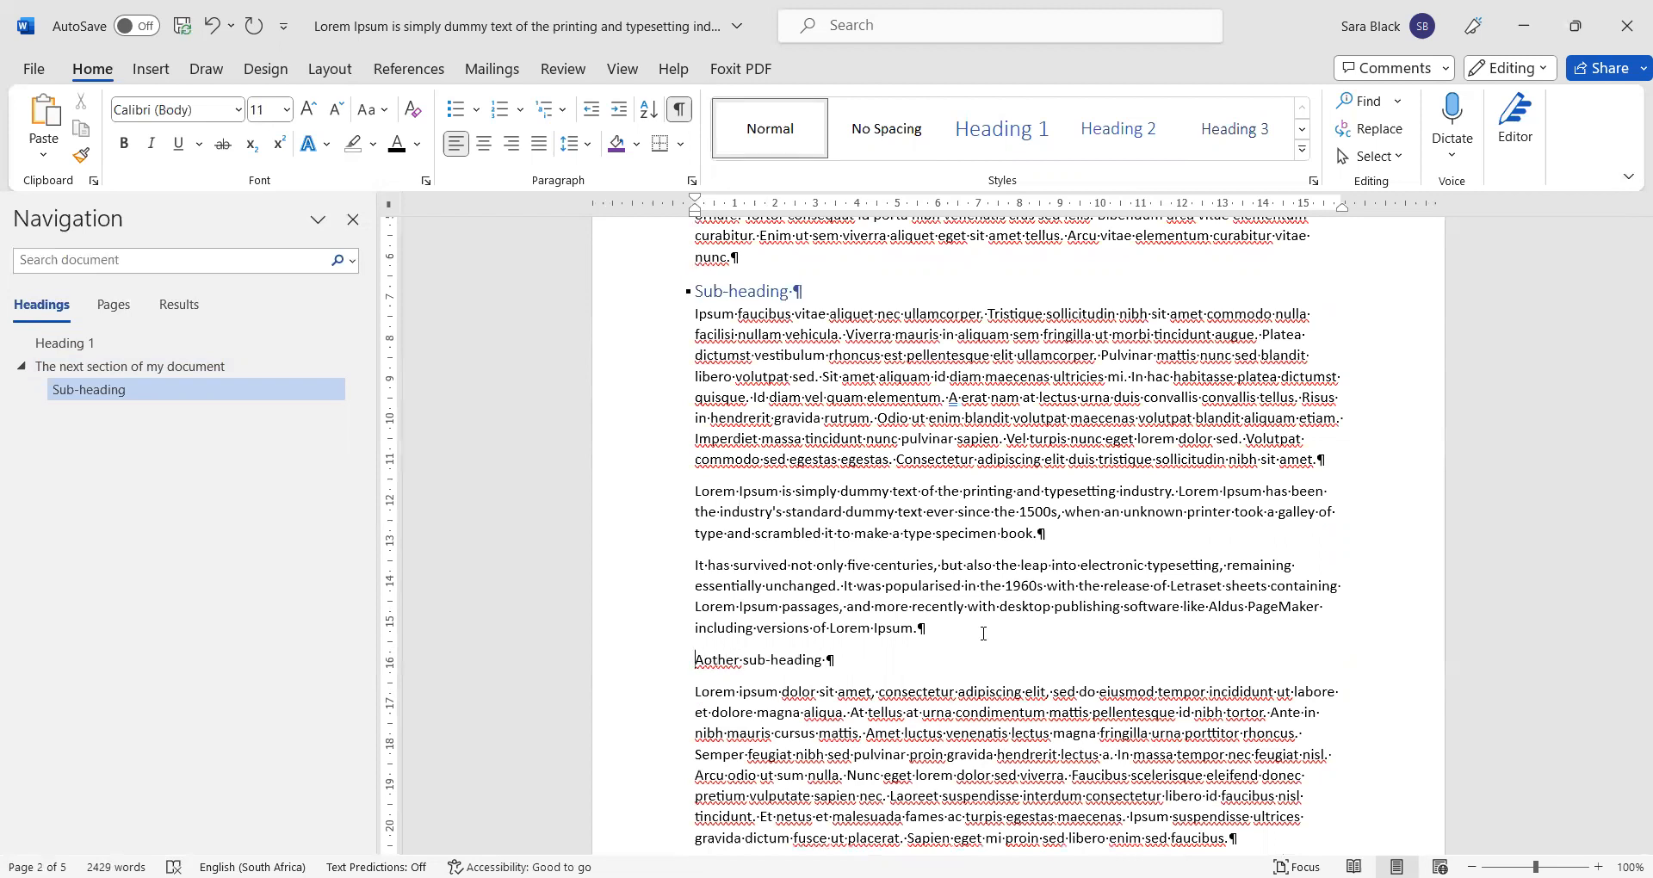
text(n)
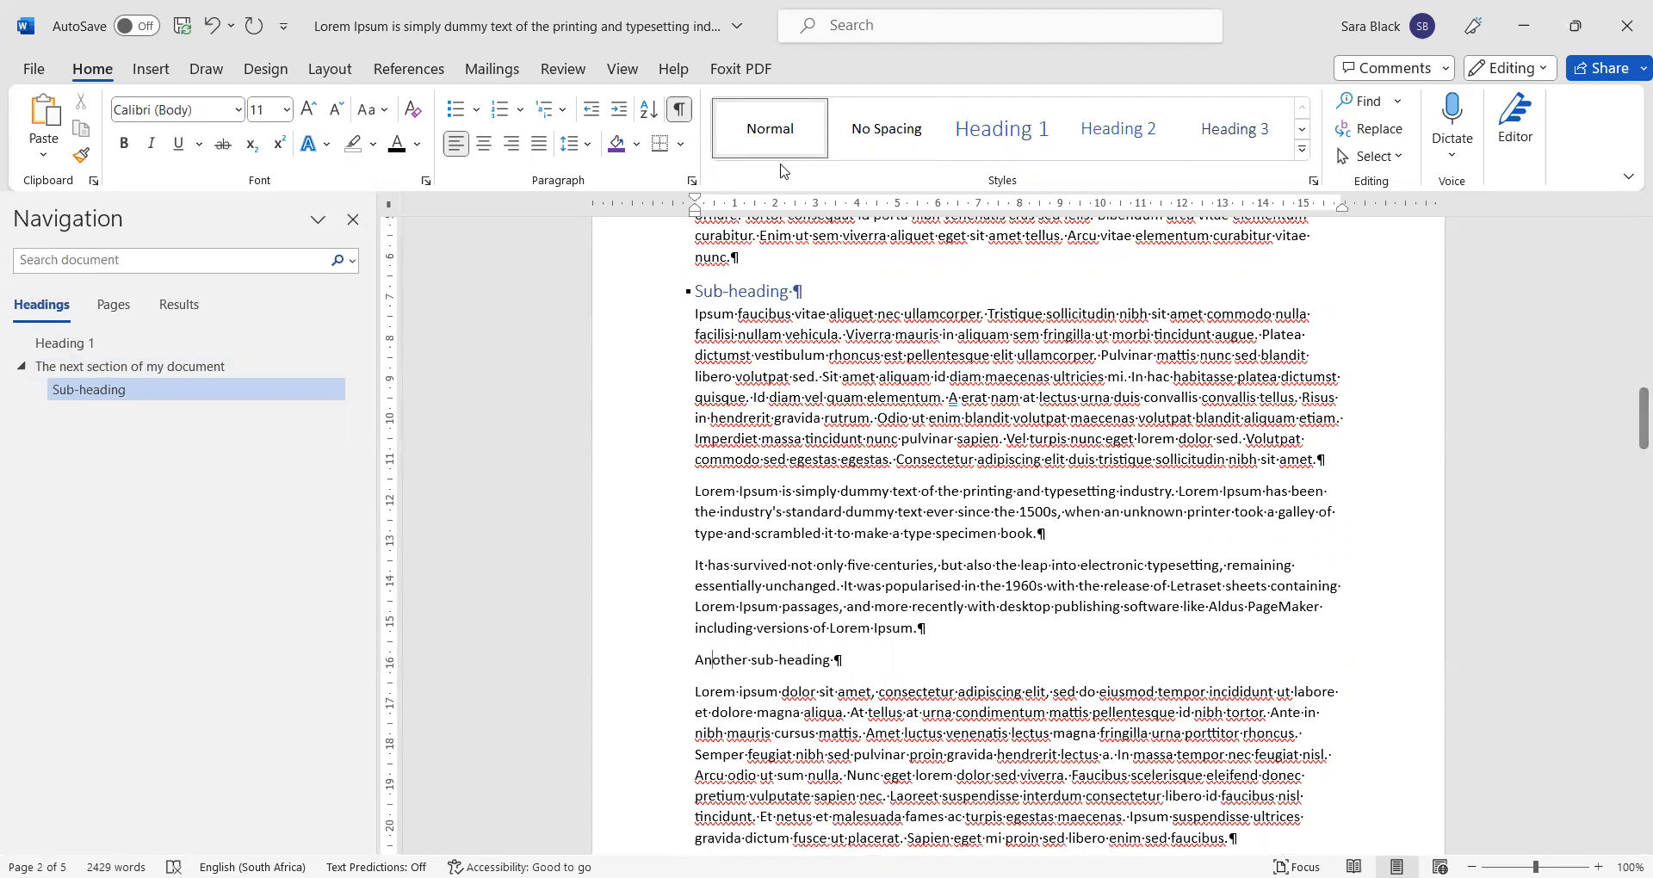
click(1092, 131)
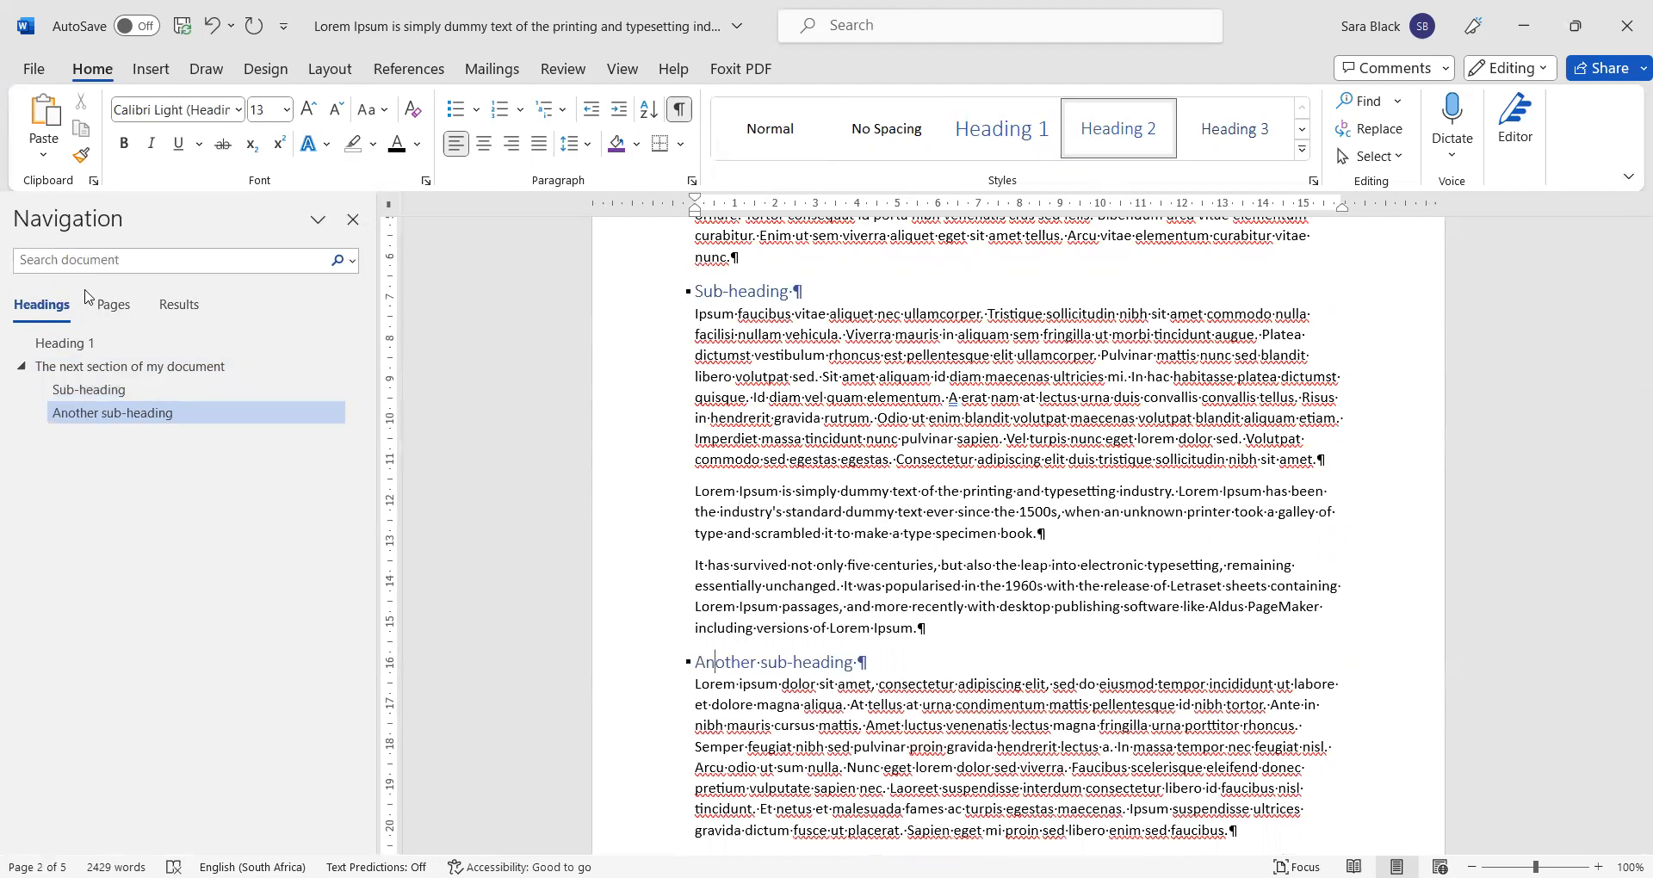
right_click(848, 421)
right_click(892, 377)
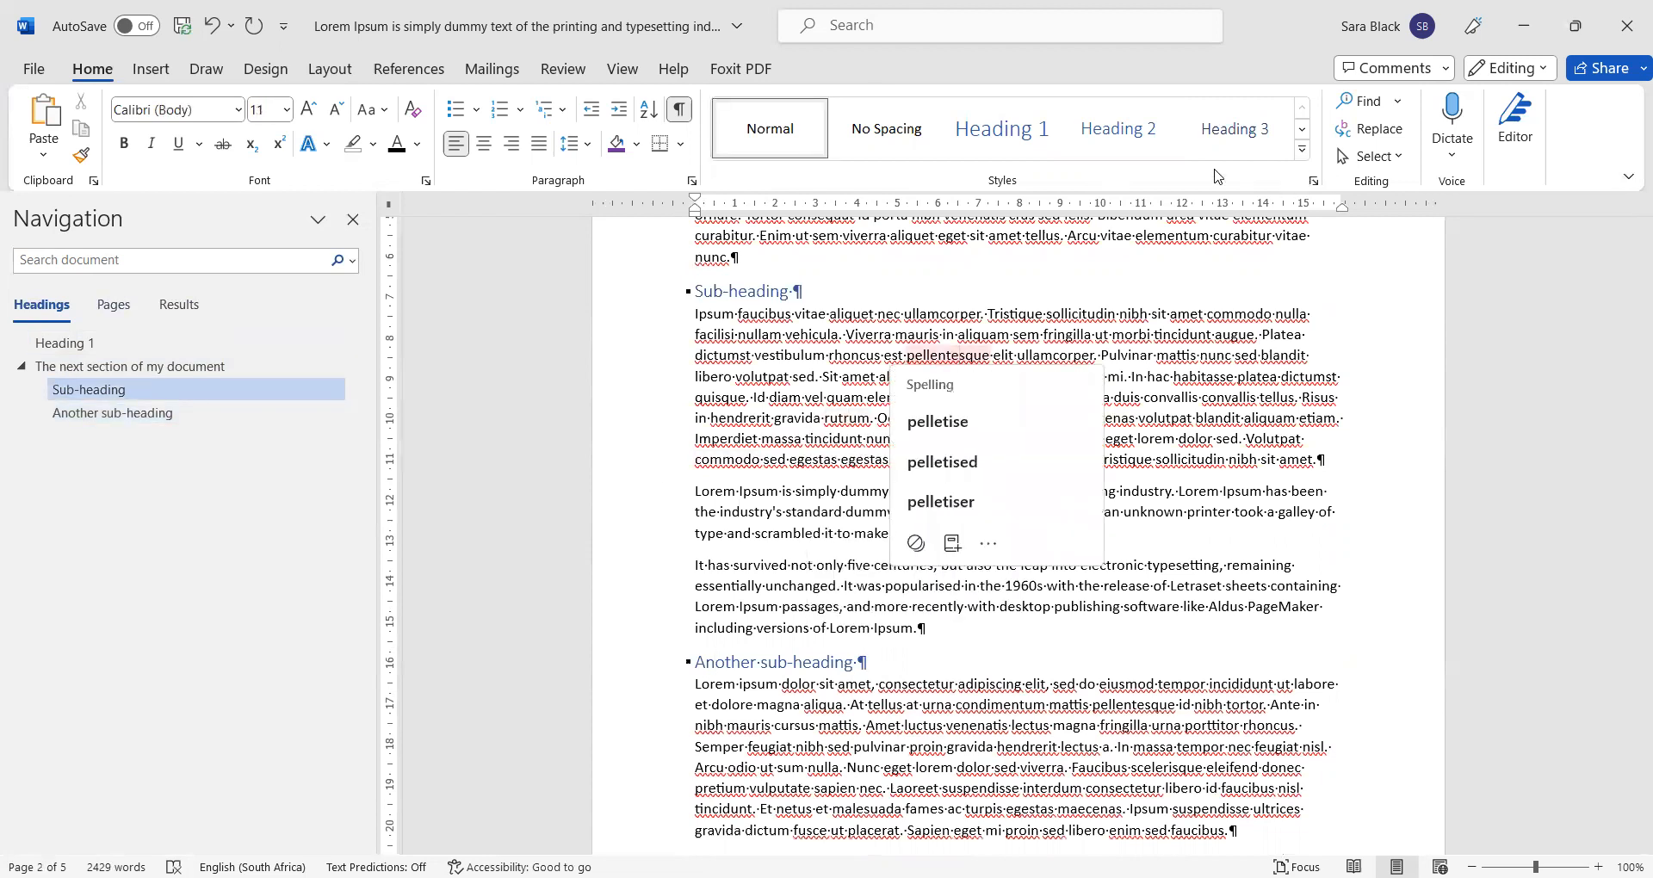
key(Escape)
Step: Select the words "Lorem Ipsum" at the start of the document's first paragraph and open the Normal style for modification
scroll(904, 366, up, 5)
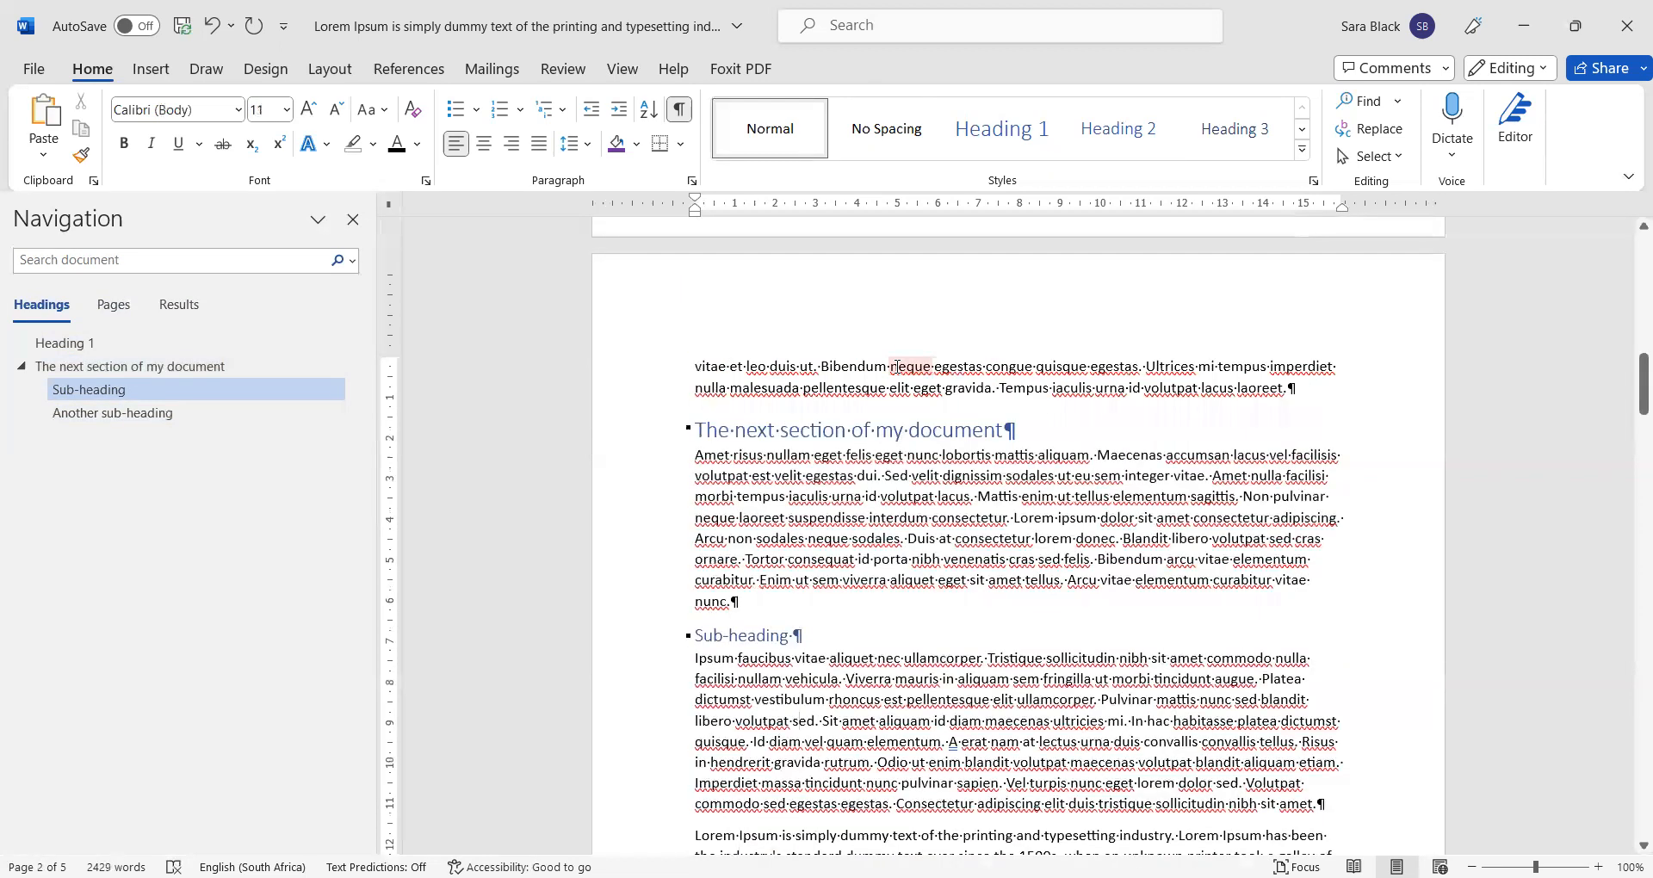
scroll(835, 508, up, 5)
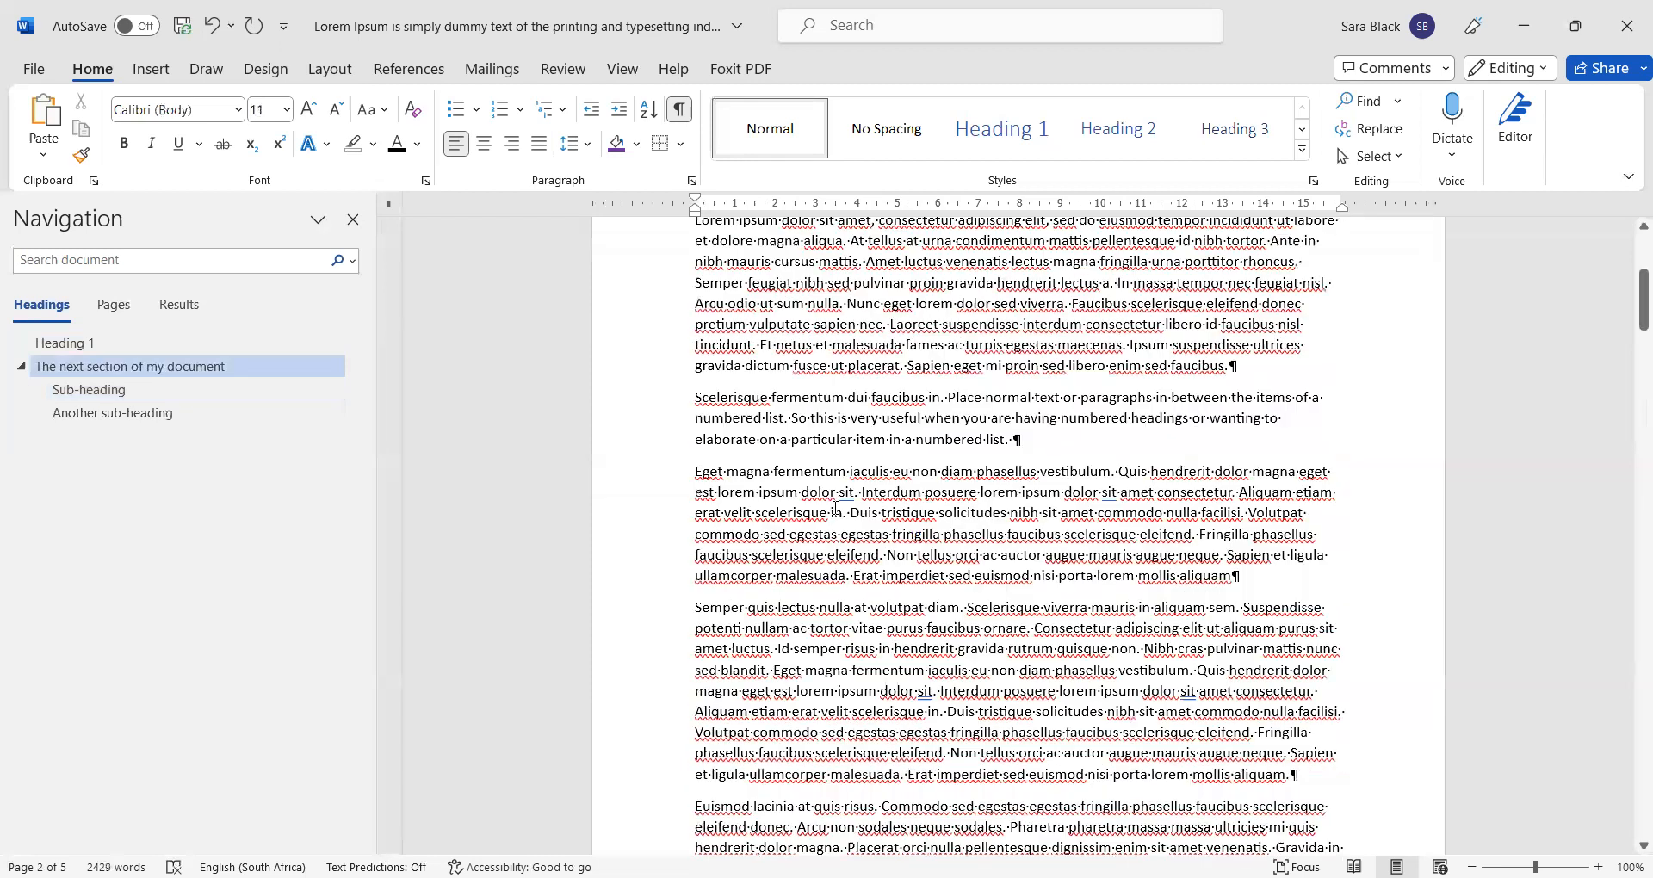
scroll(827, 474, up, 5)
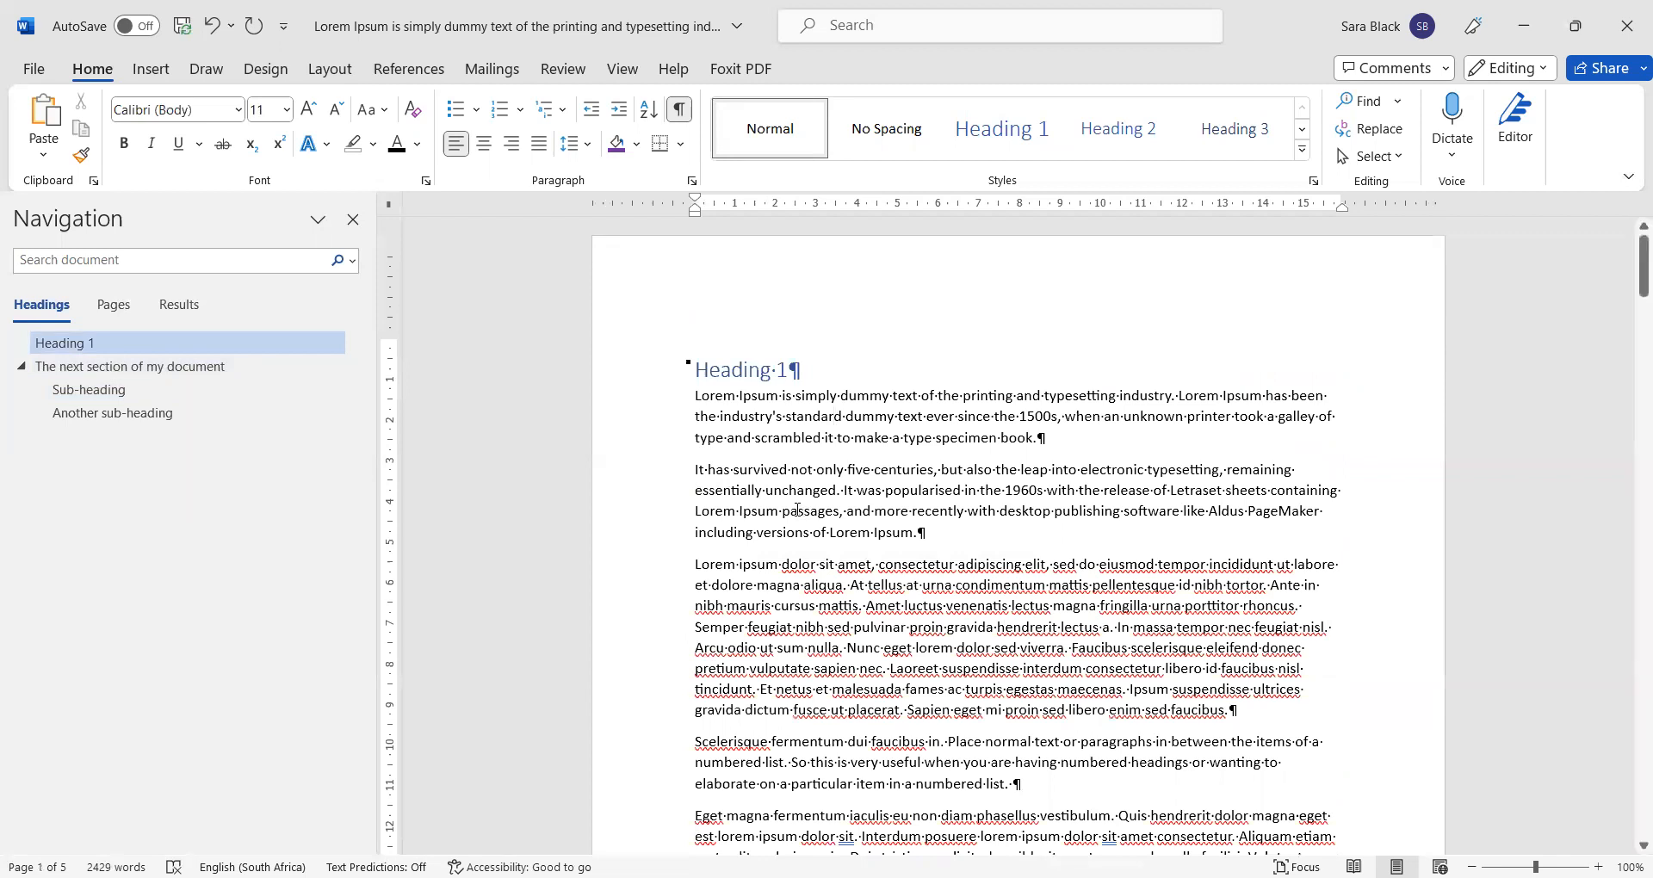
drag(695, 394, 780, 396)
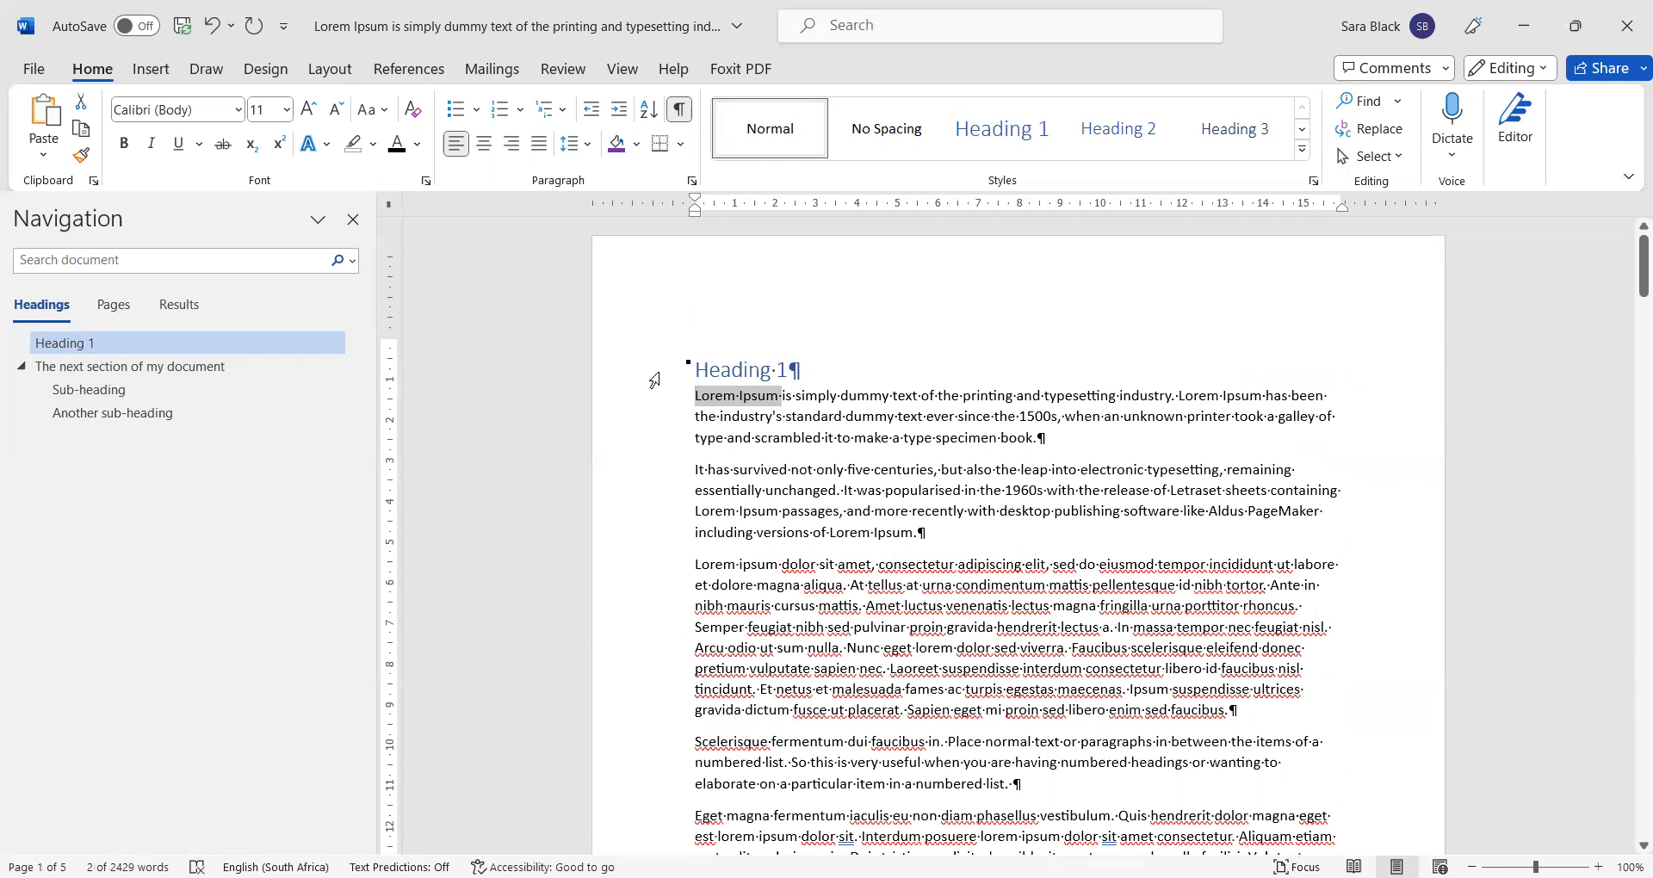
right_click(785, 137)
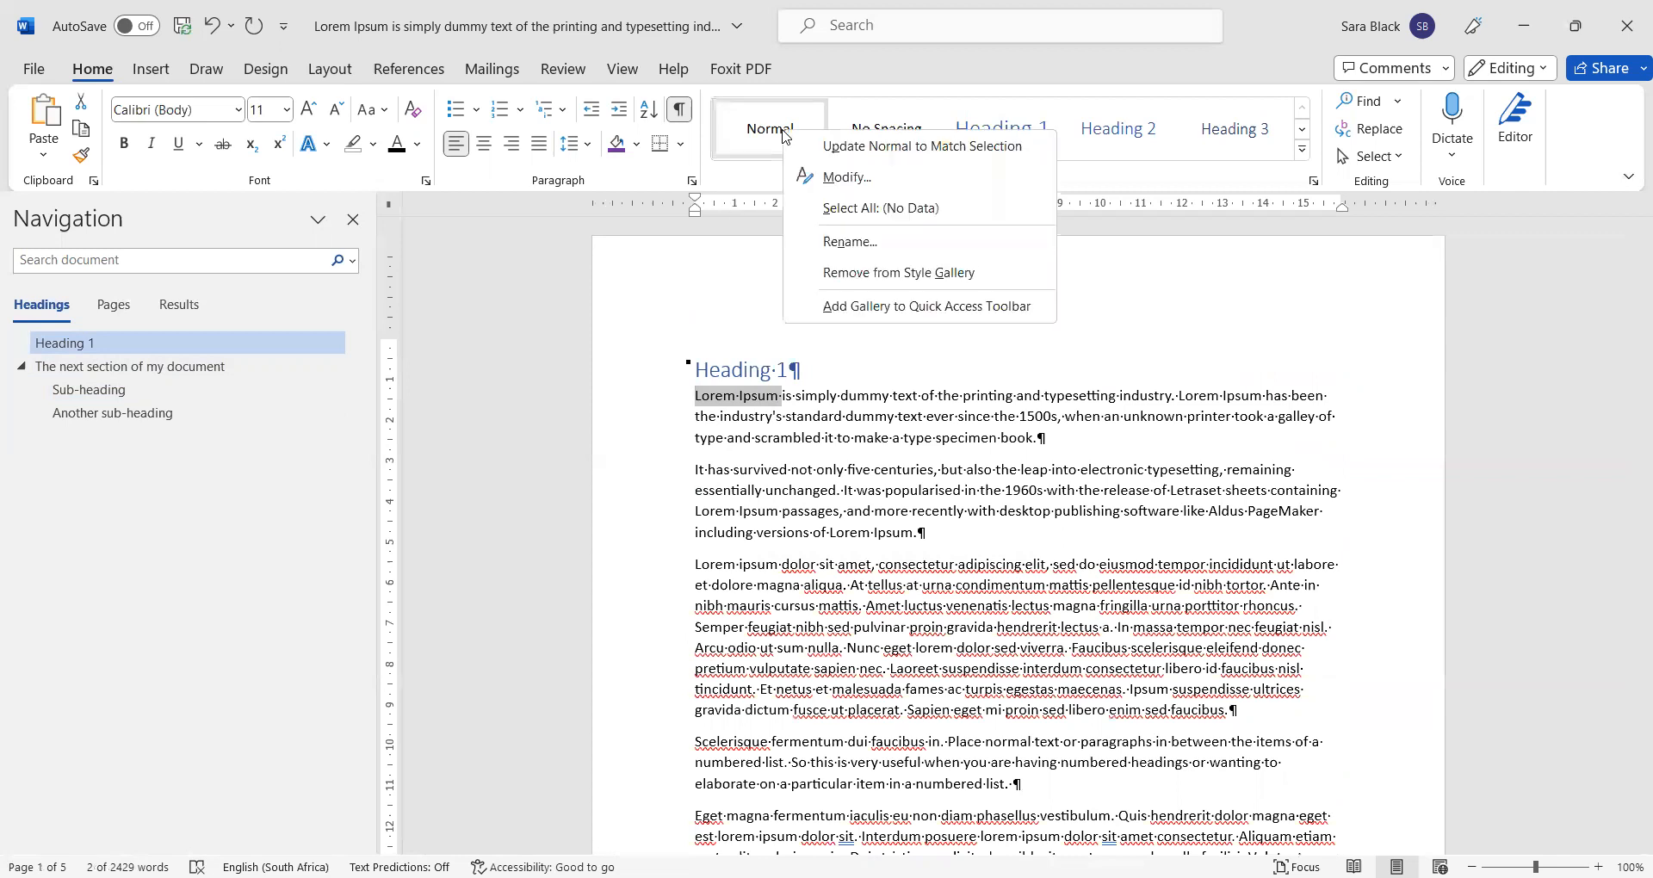
click(824, 179)
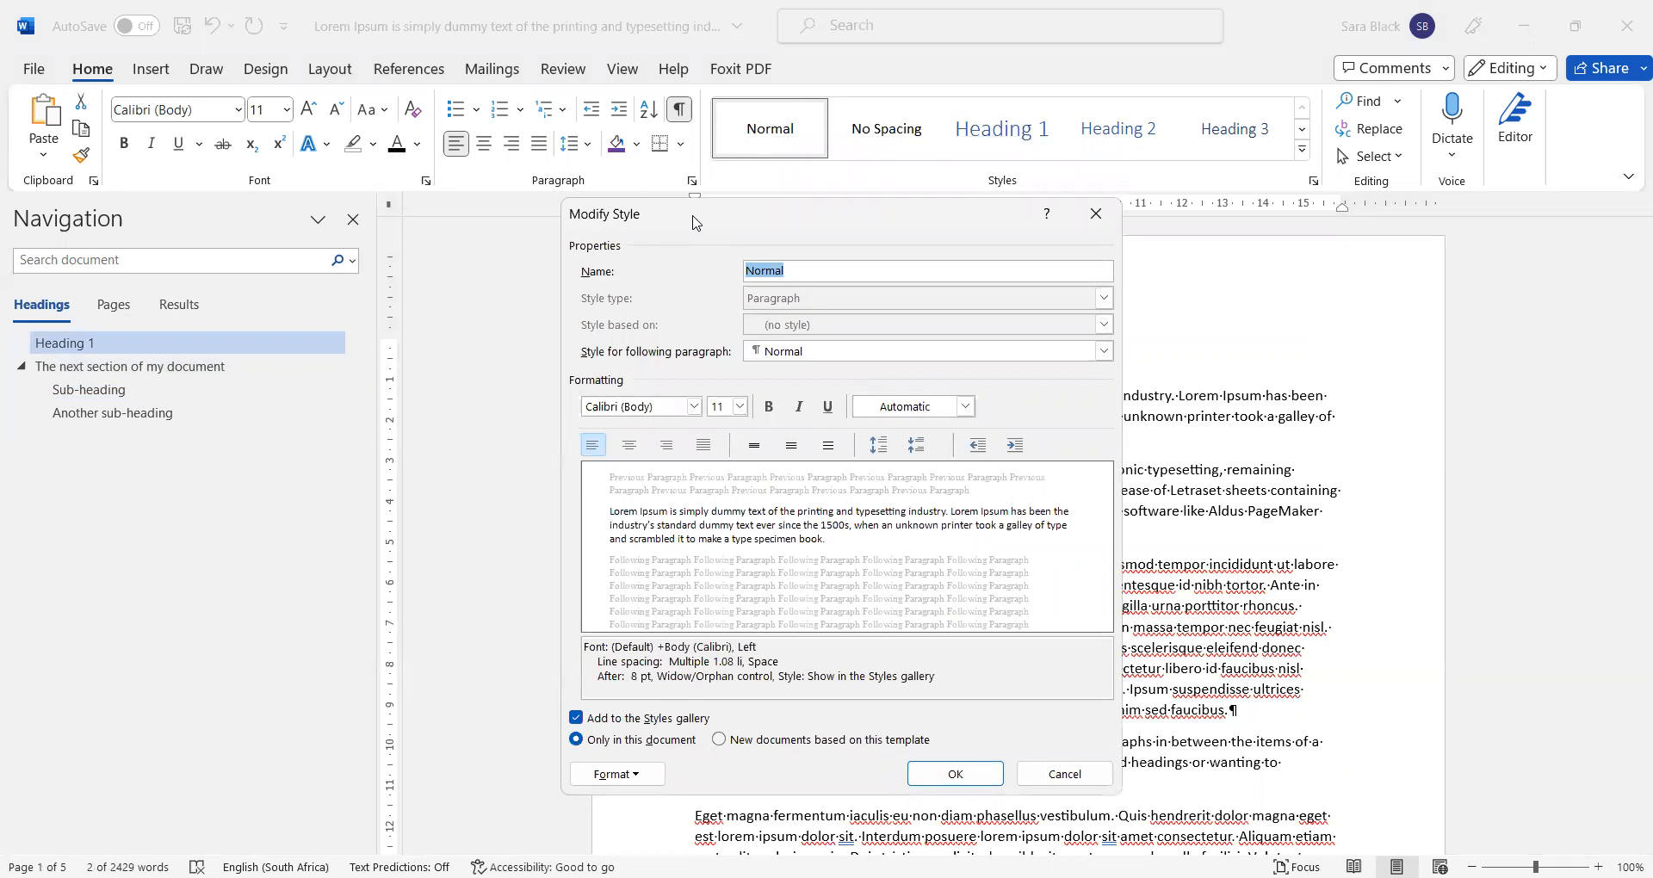
Step: Examine the Normal style's name, its style for the following paragraph, and the summary of its font, line spacing and paragraph options
click(785, 271)
click(801, 353)
click(711, 364)
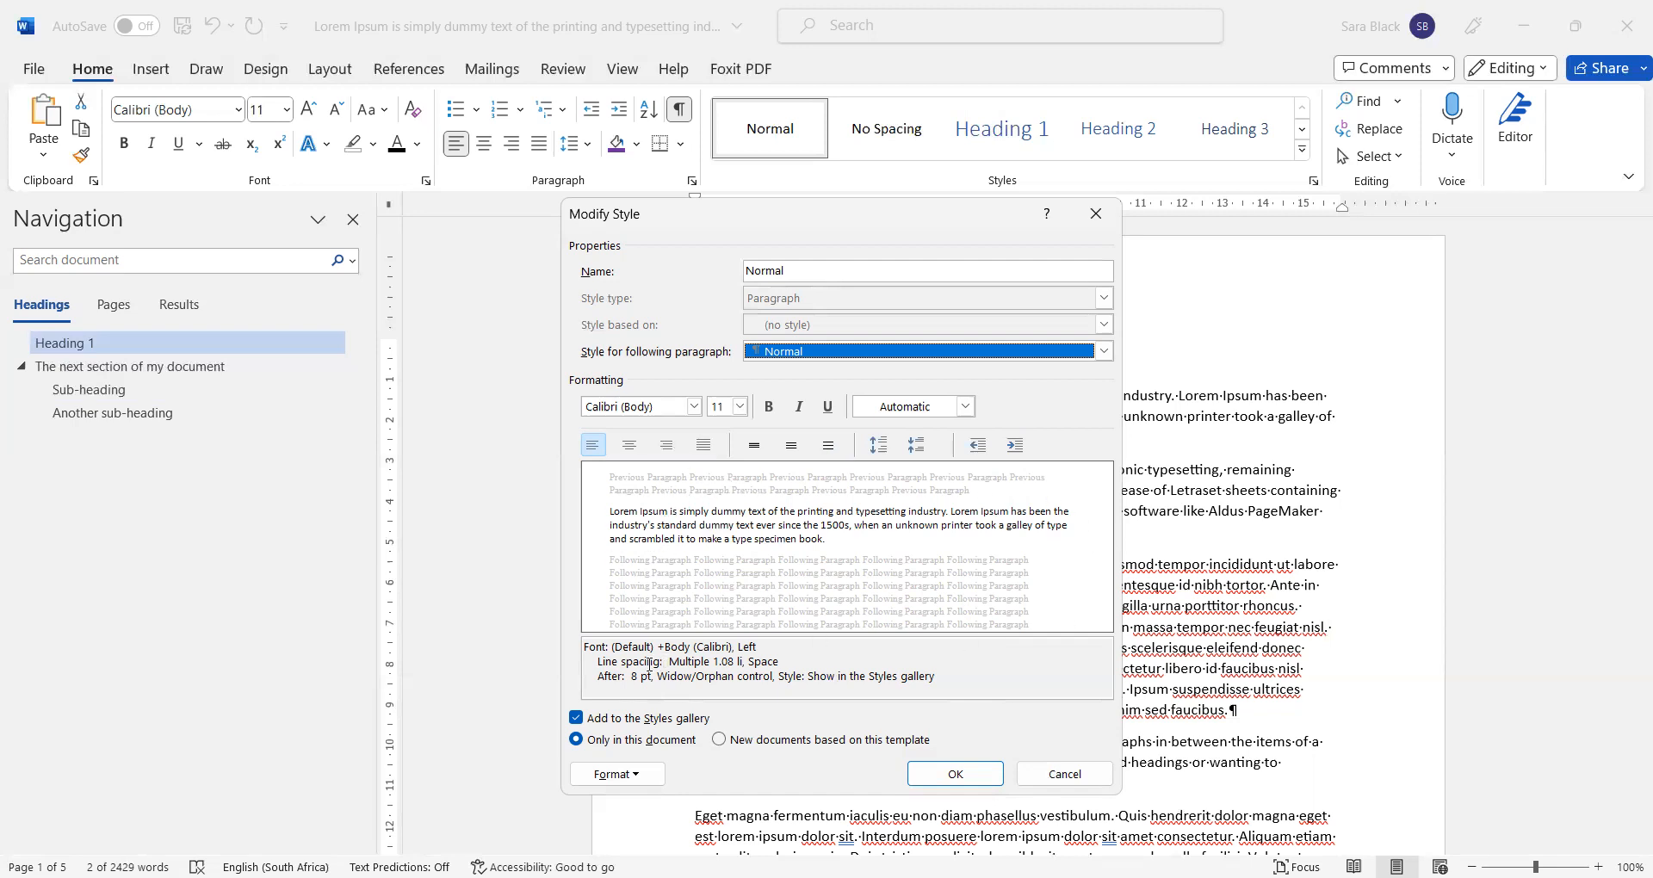
drag(612, 647, 935, 680)
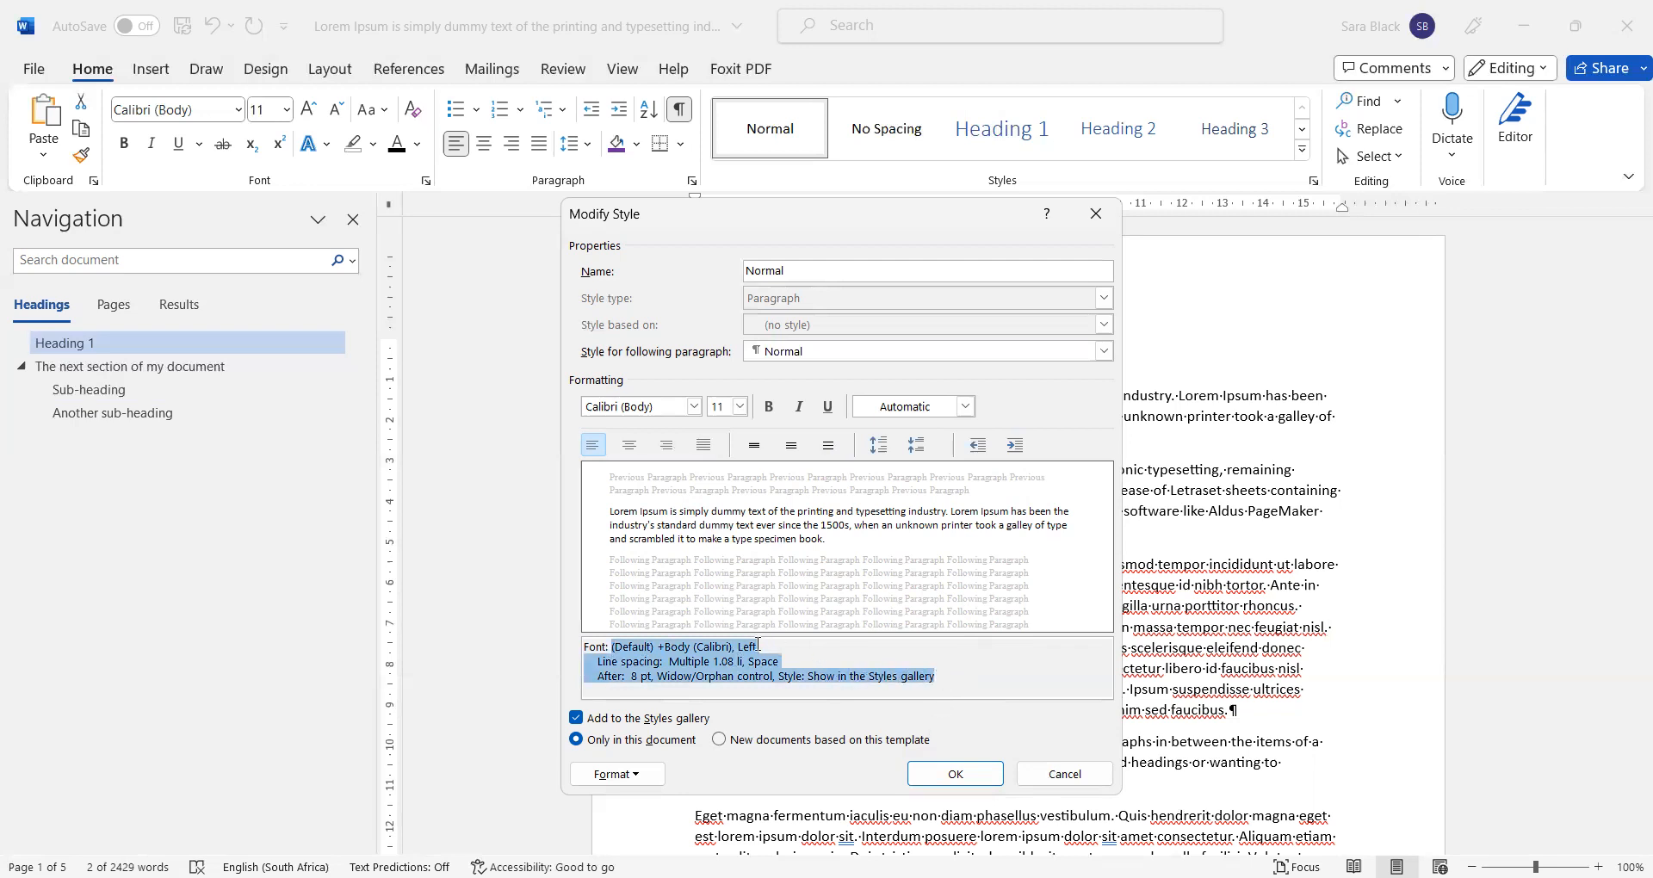
click(615, 650)
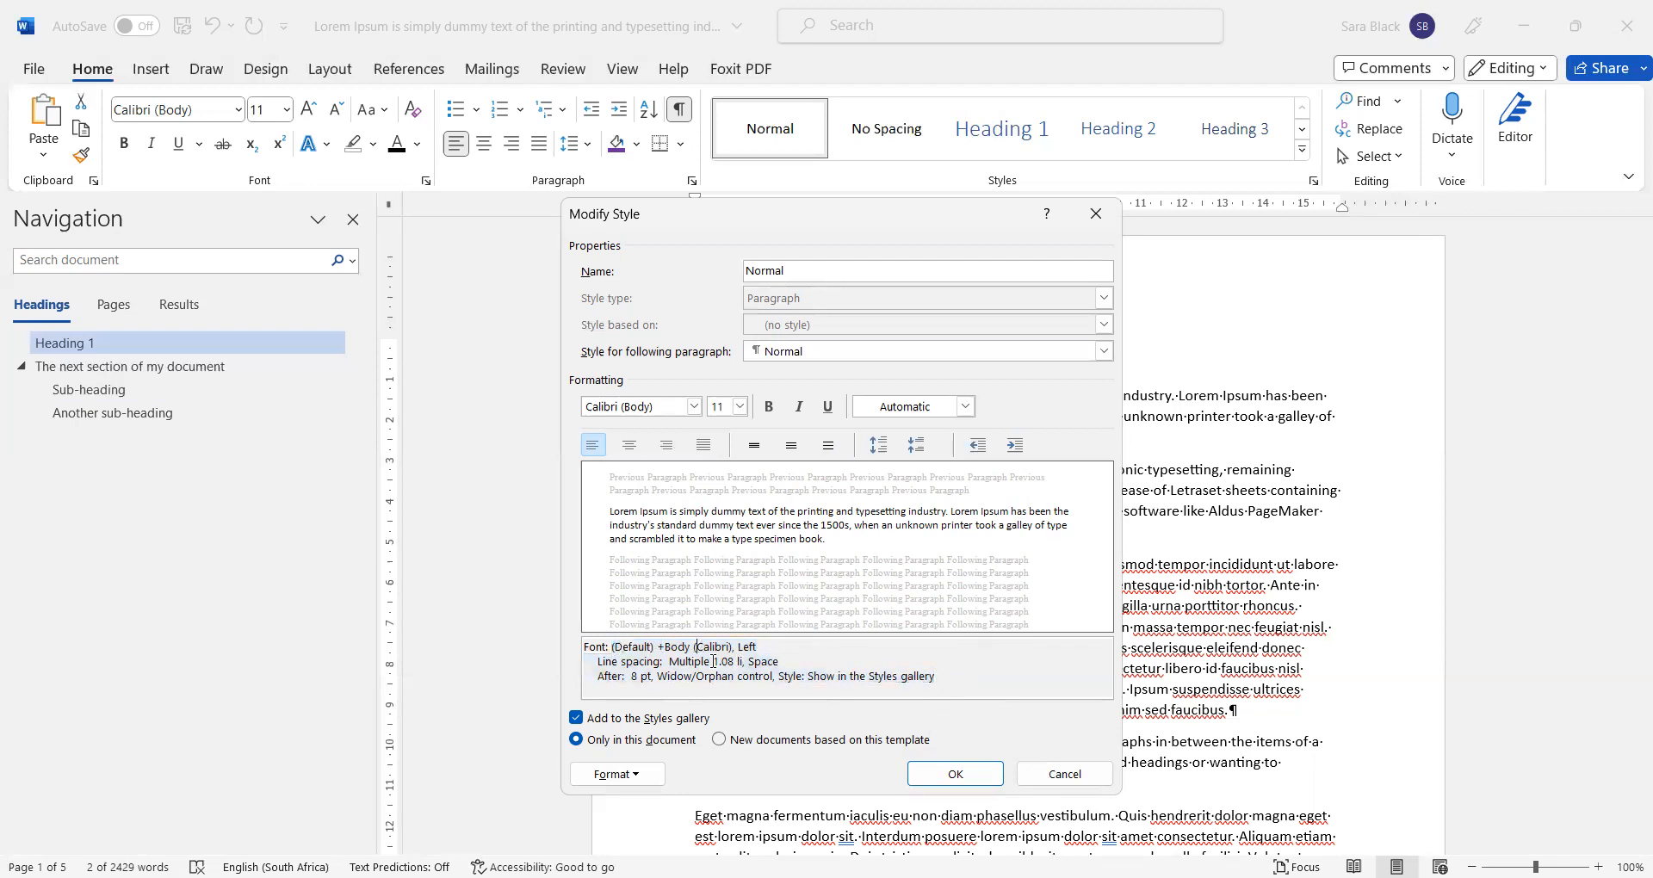
drag(633, 663, 790, 670)
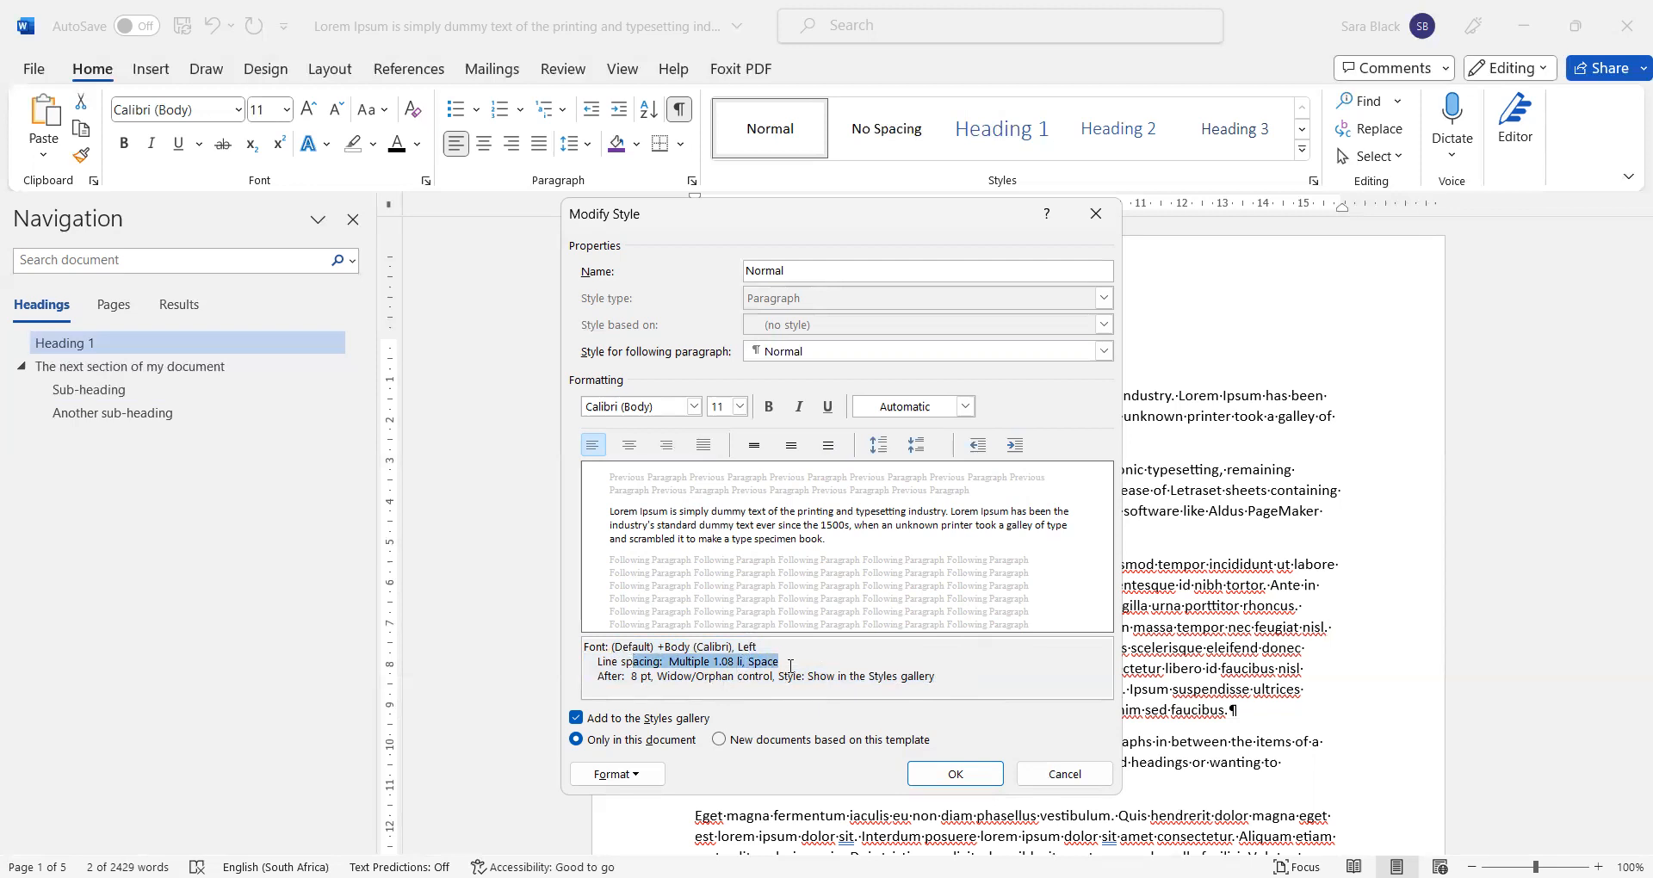
click(790, 663)
double_click(644, 679)
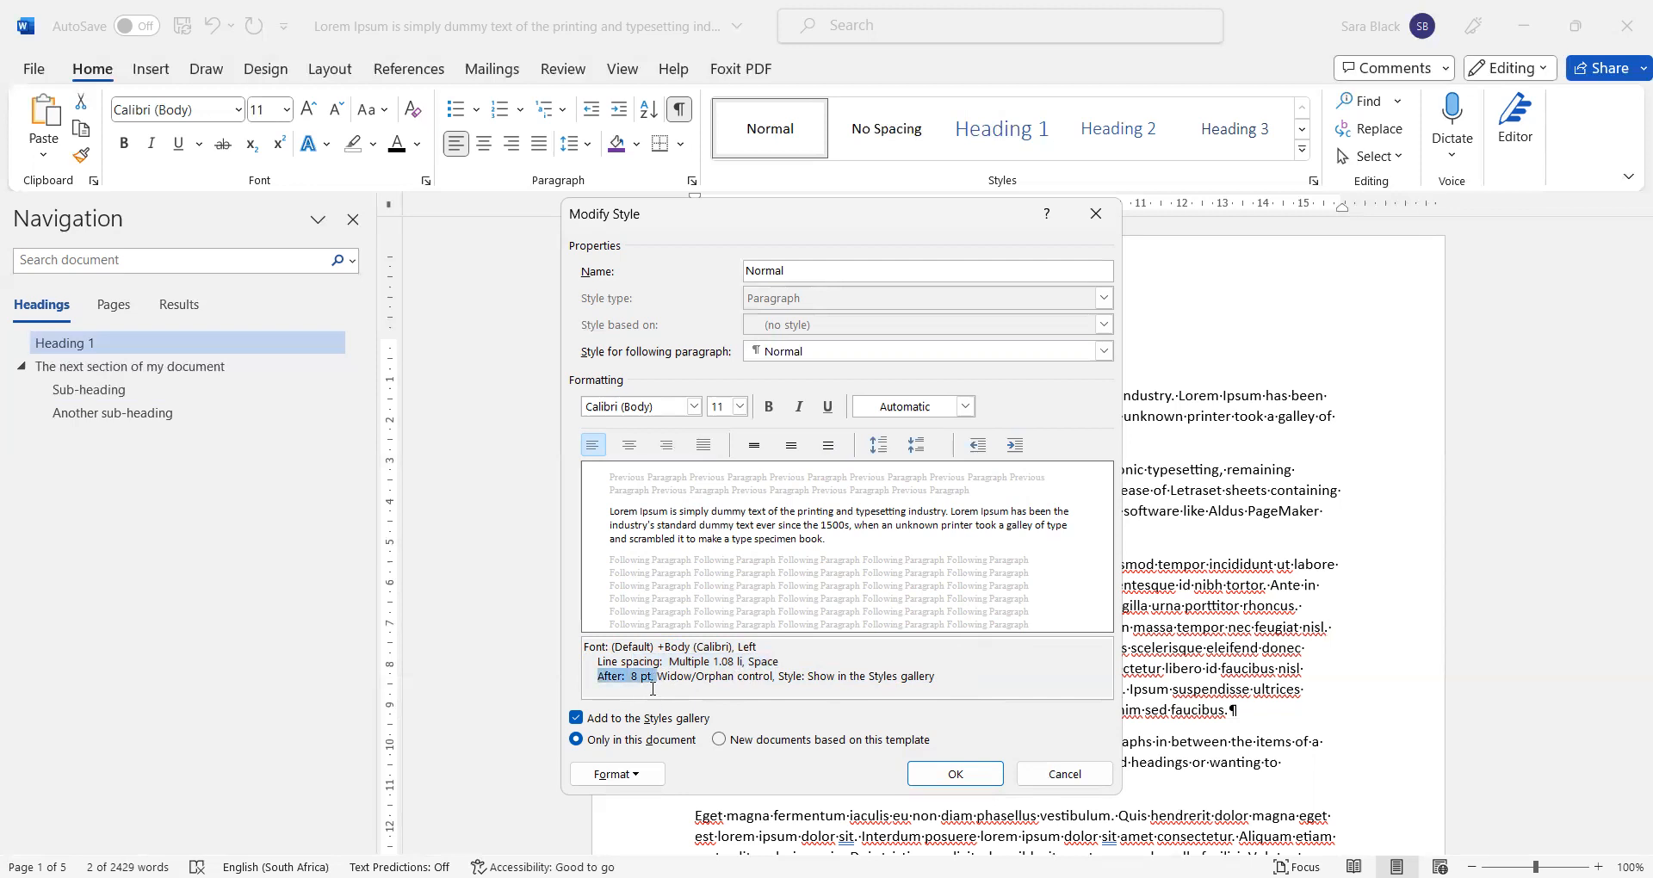
drag(667, 678, 763, 680)
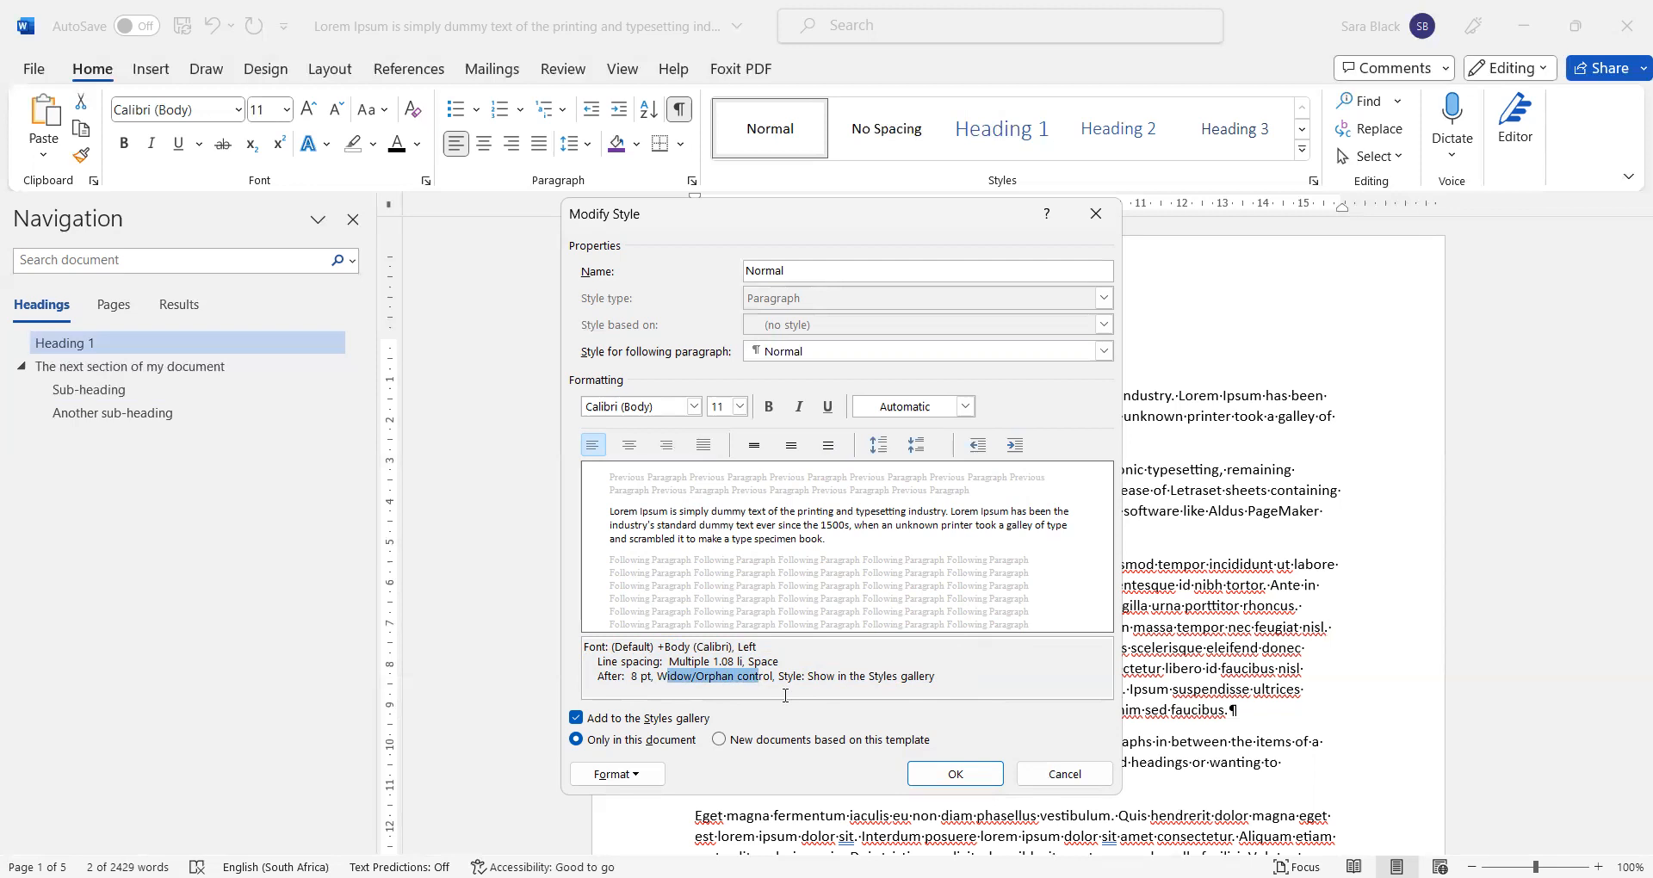
drag(809, 676, 935, 678)
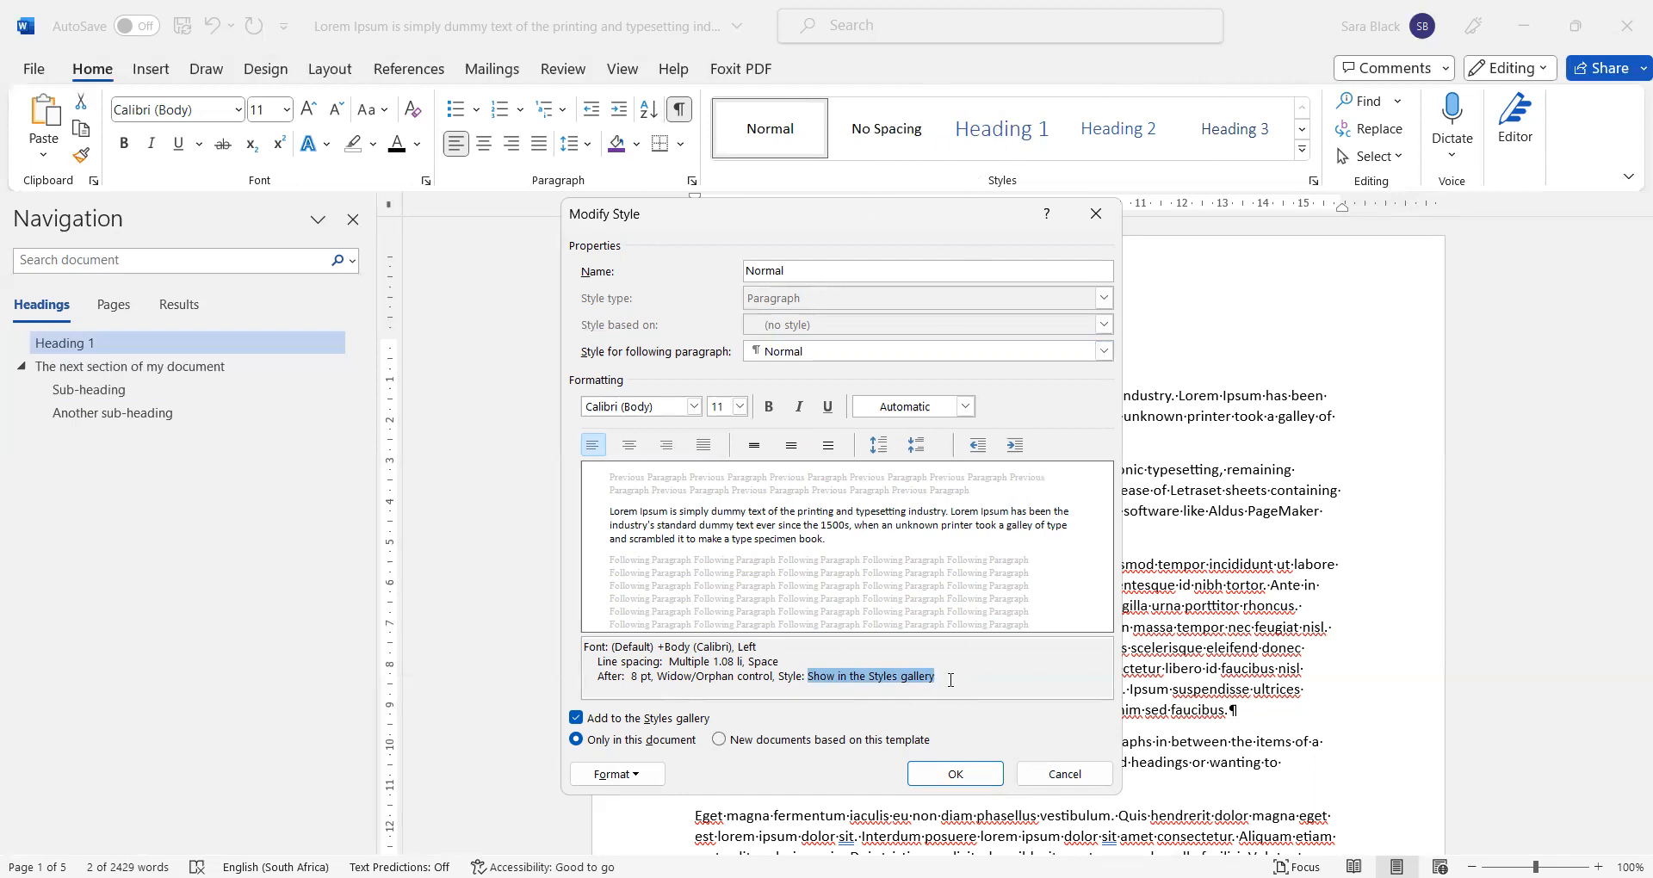
click(989, 653)
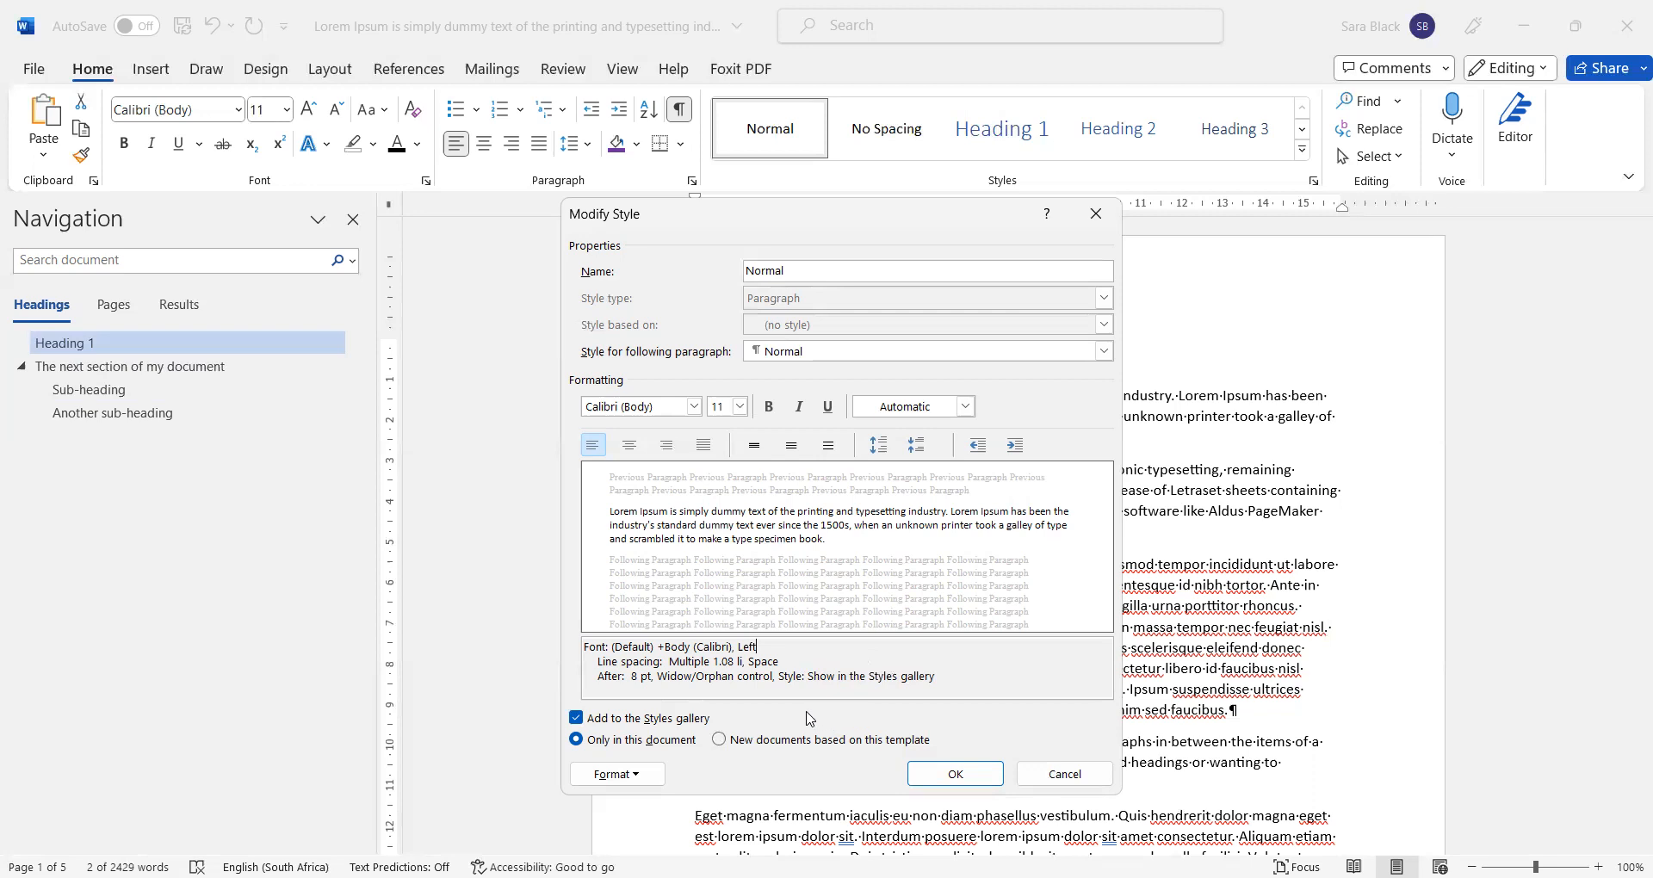
Step: Review the Normal style's detailed font settings, including the advanced character spacing, and leave them without changes
click(637, 777)
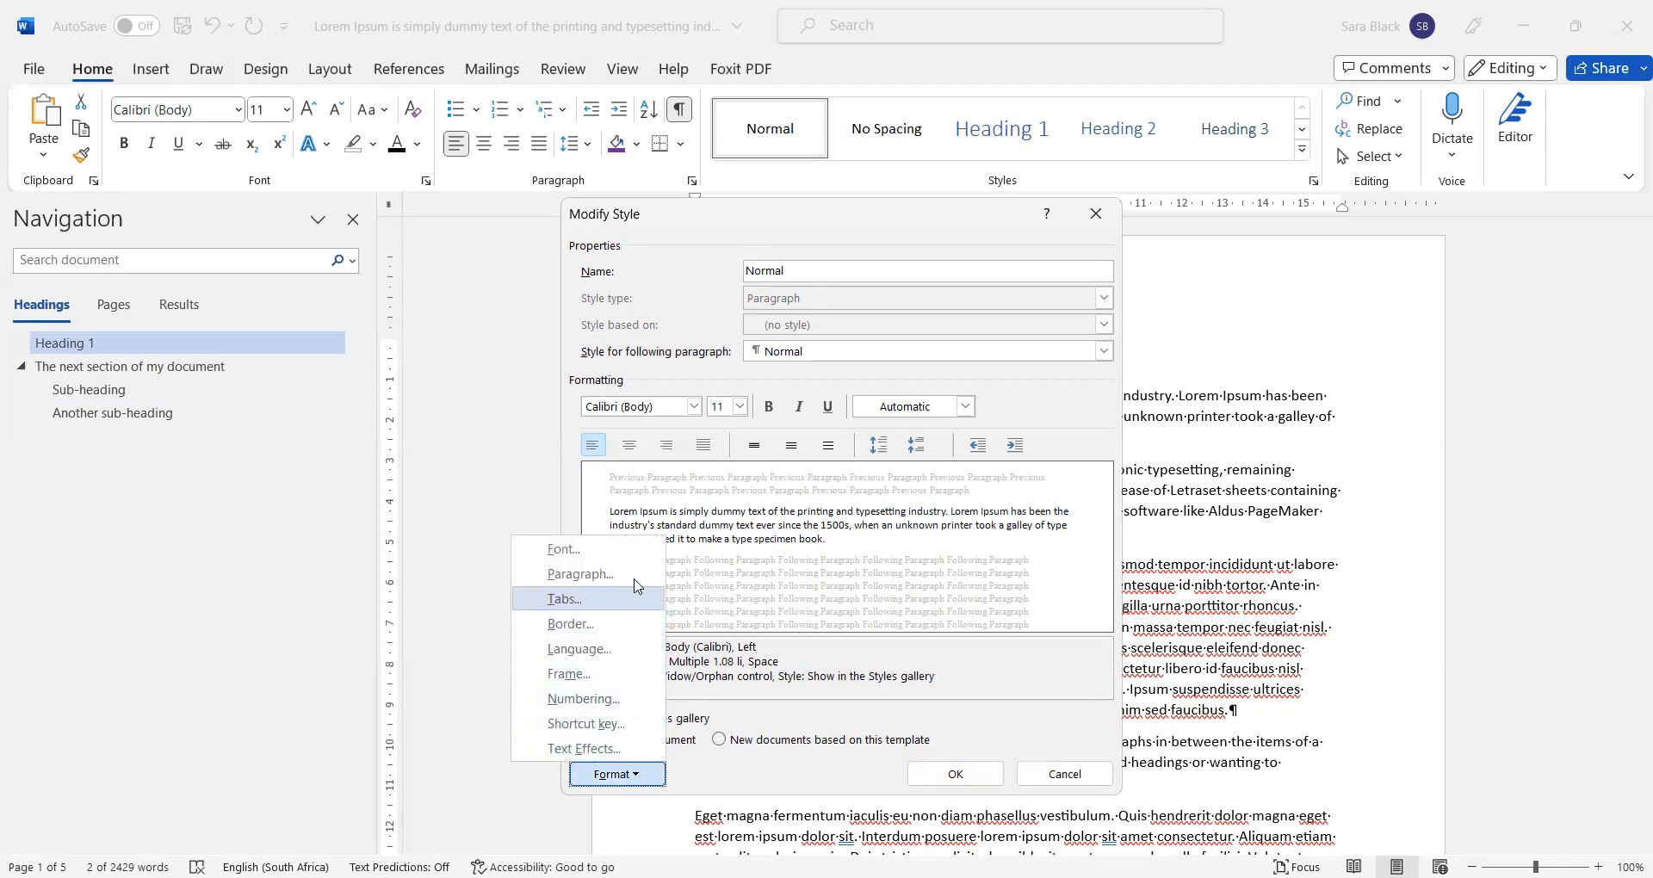
click(594, 551)
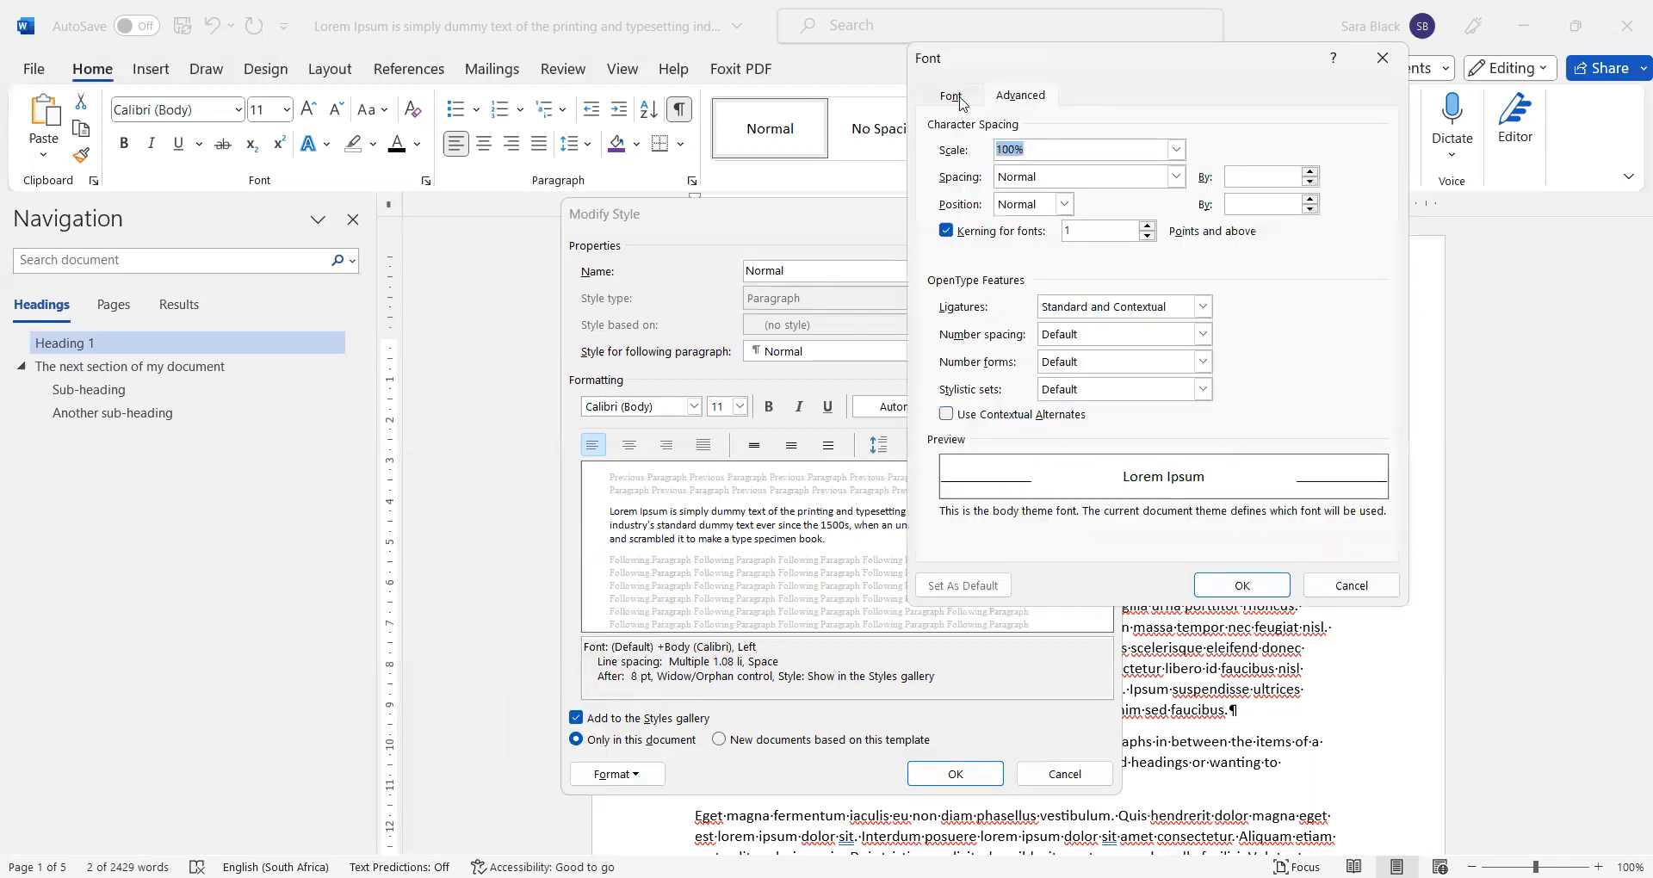
click(950, 94)
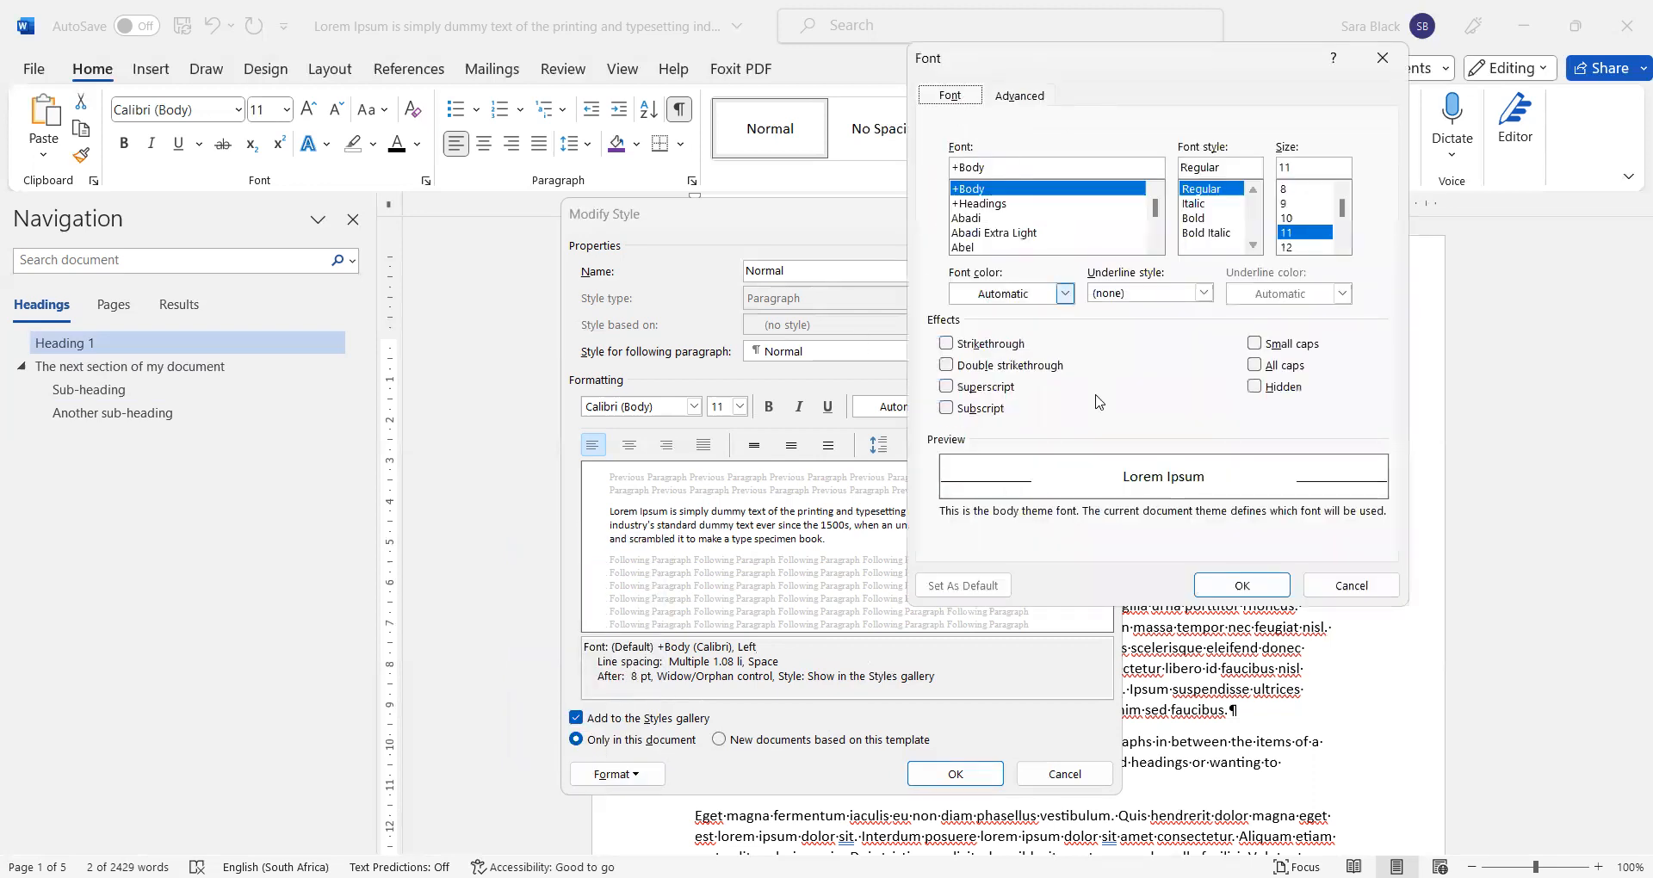
click(1351, 585)
Step: Review the Normal style's paragraph indents, spacing and tab stop settings, and leave them without changes
click(616, 774)
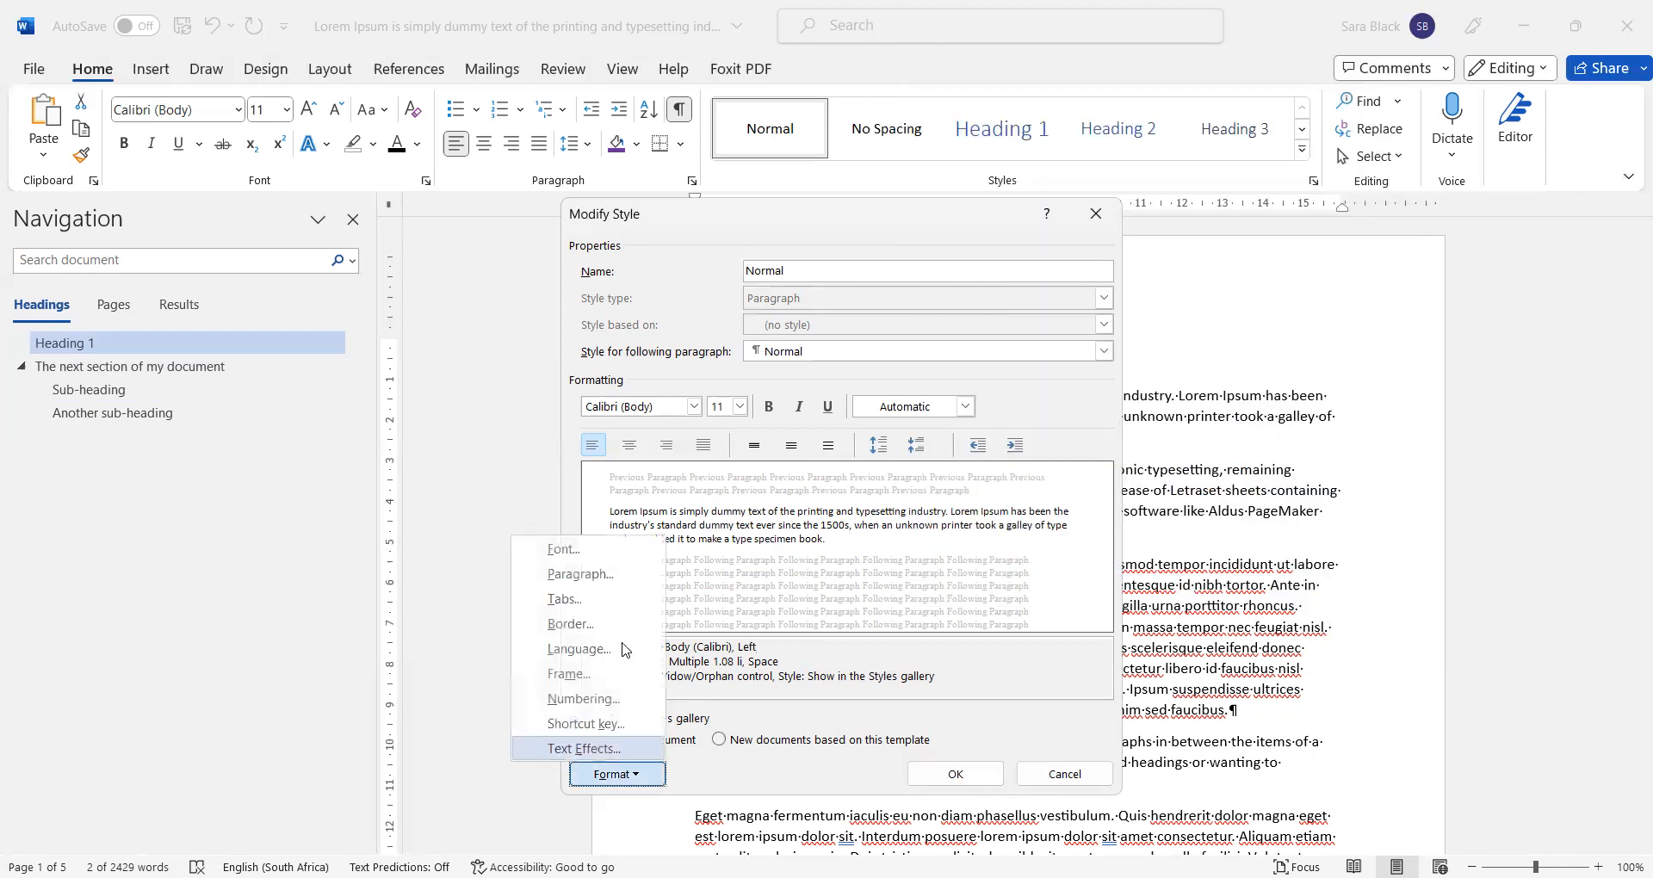
click(579, 574)
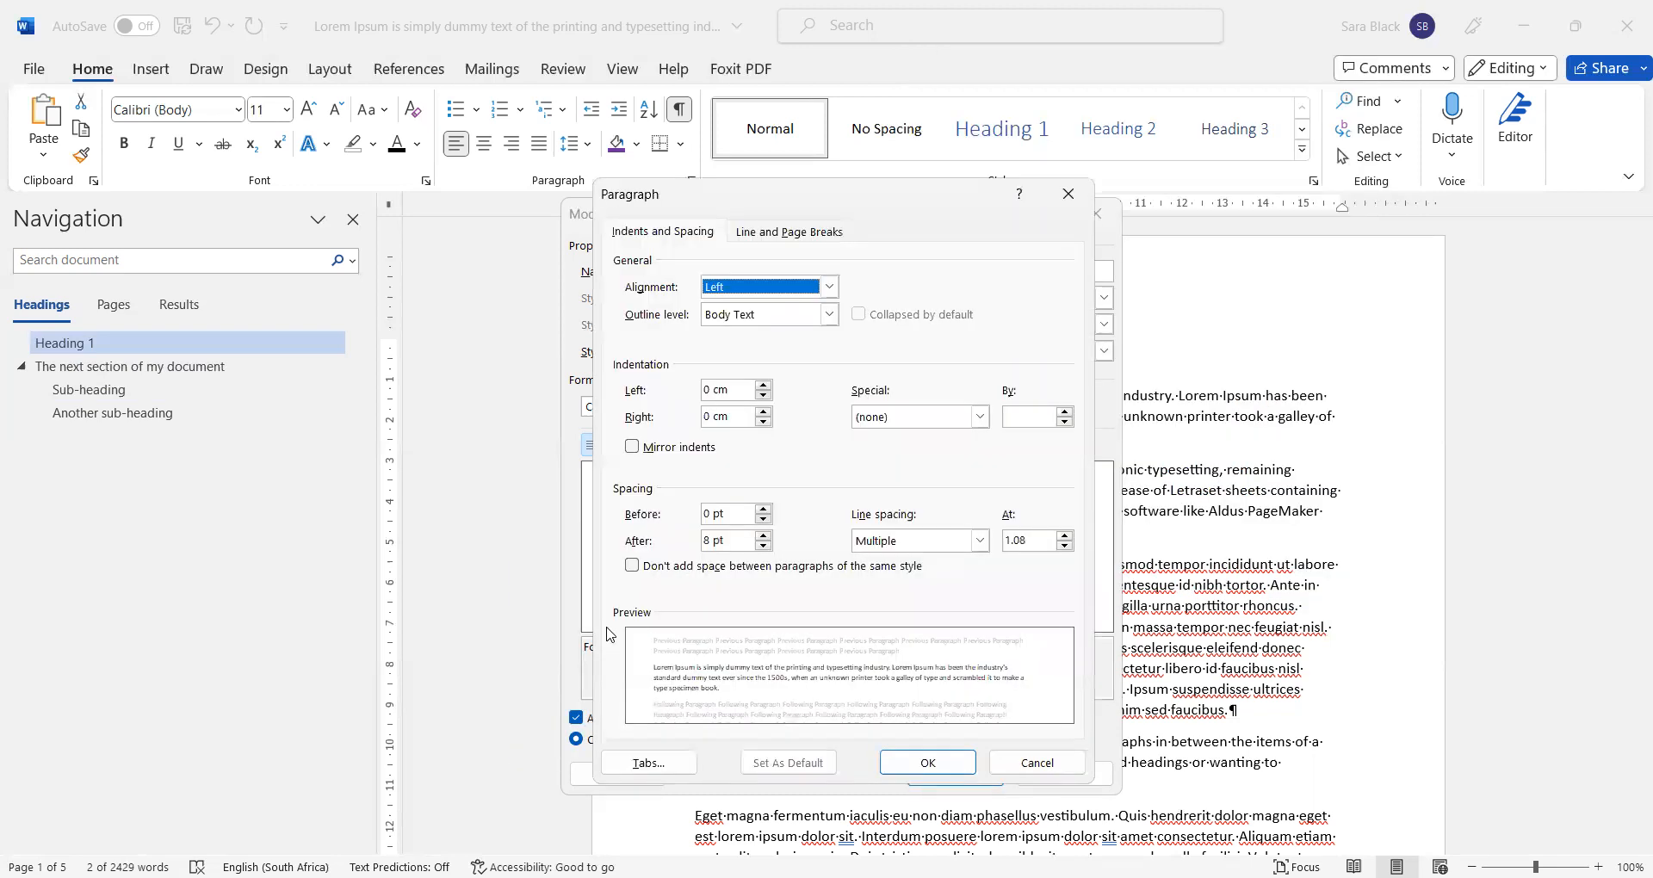
click(649, 763)
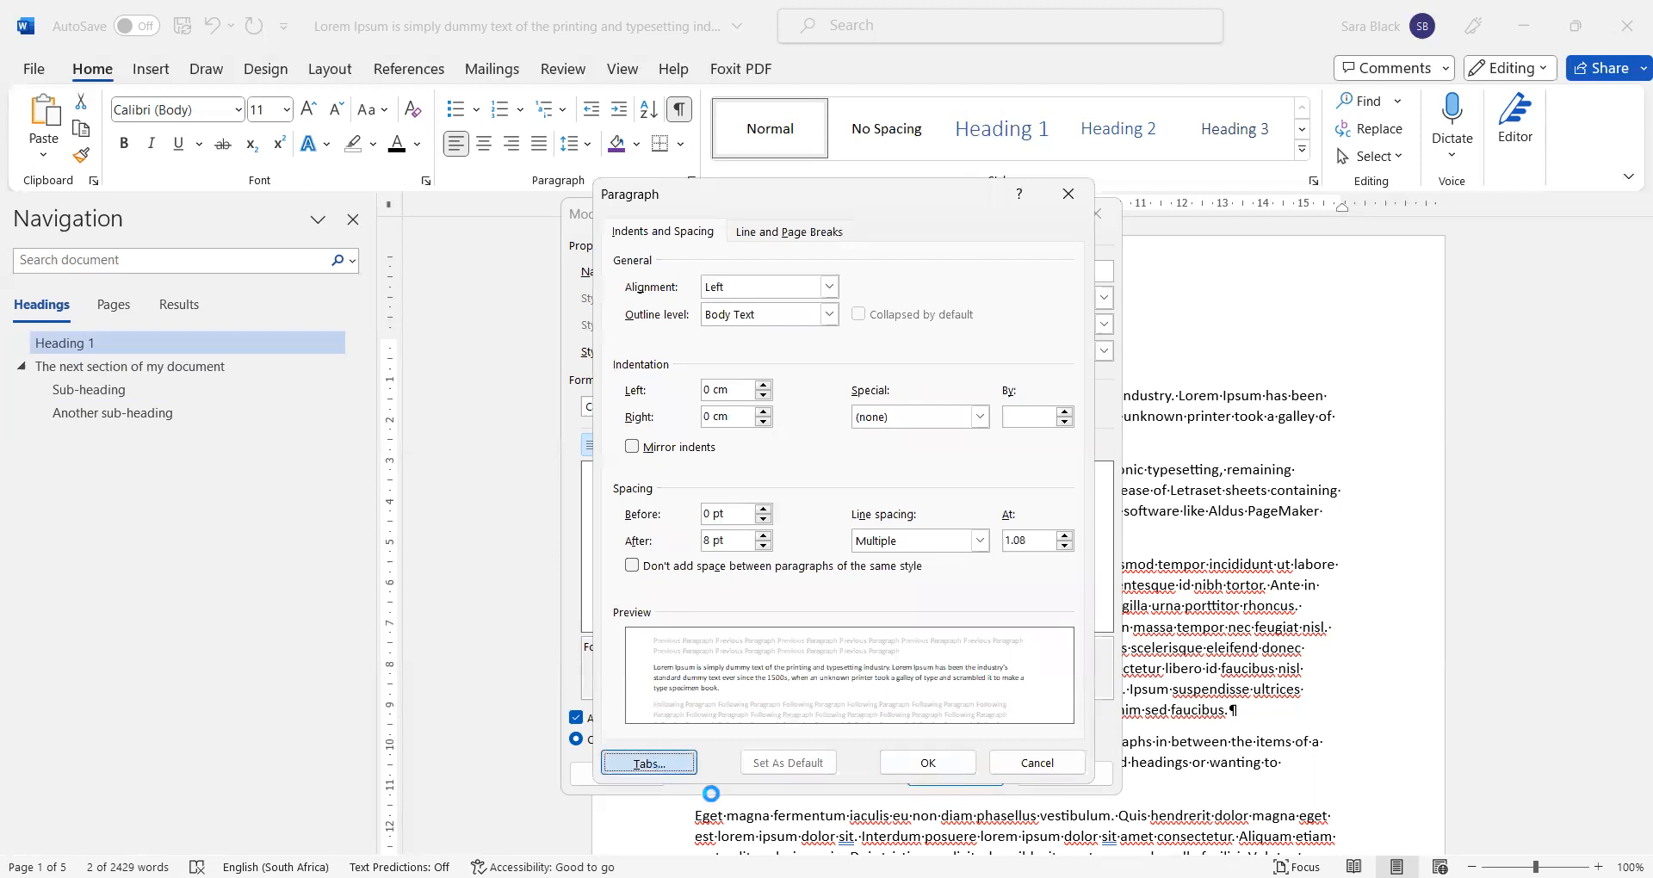
click(936, 606)
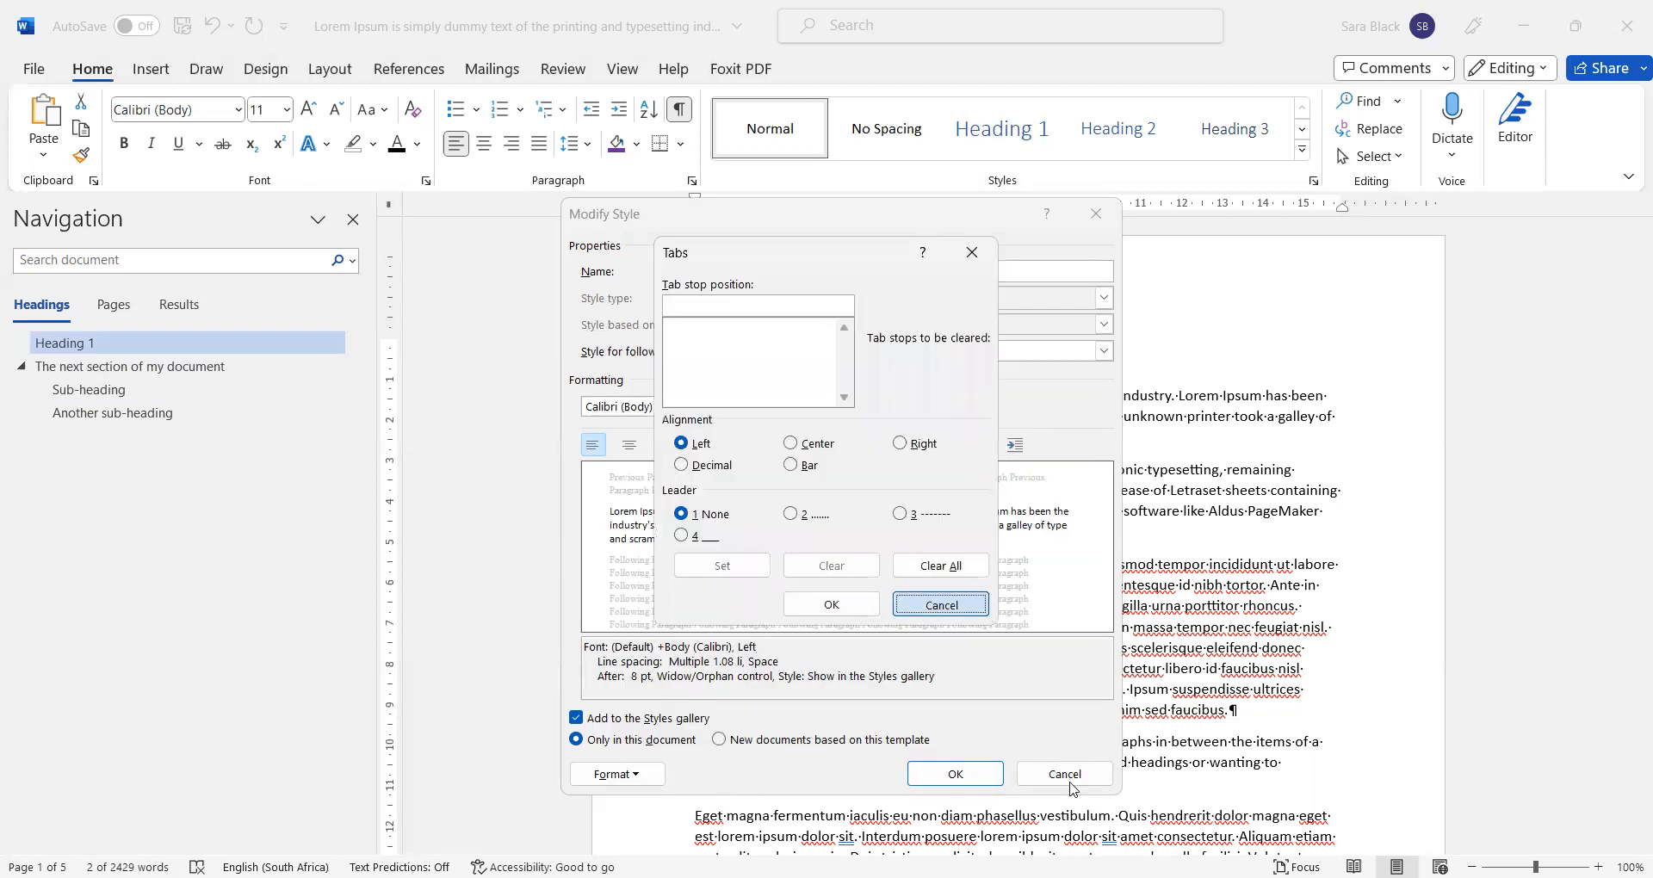
click(631, 773)
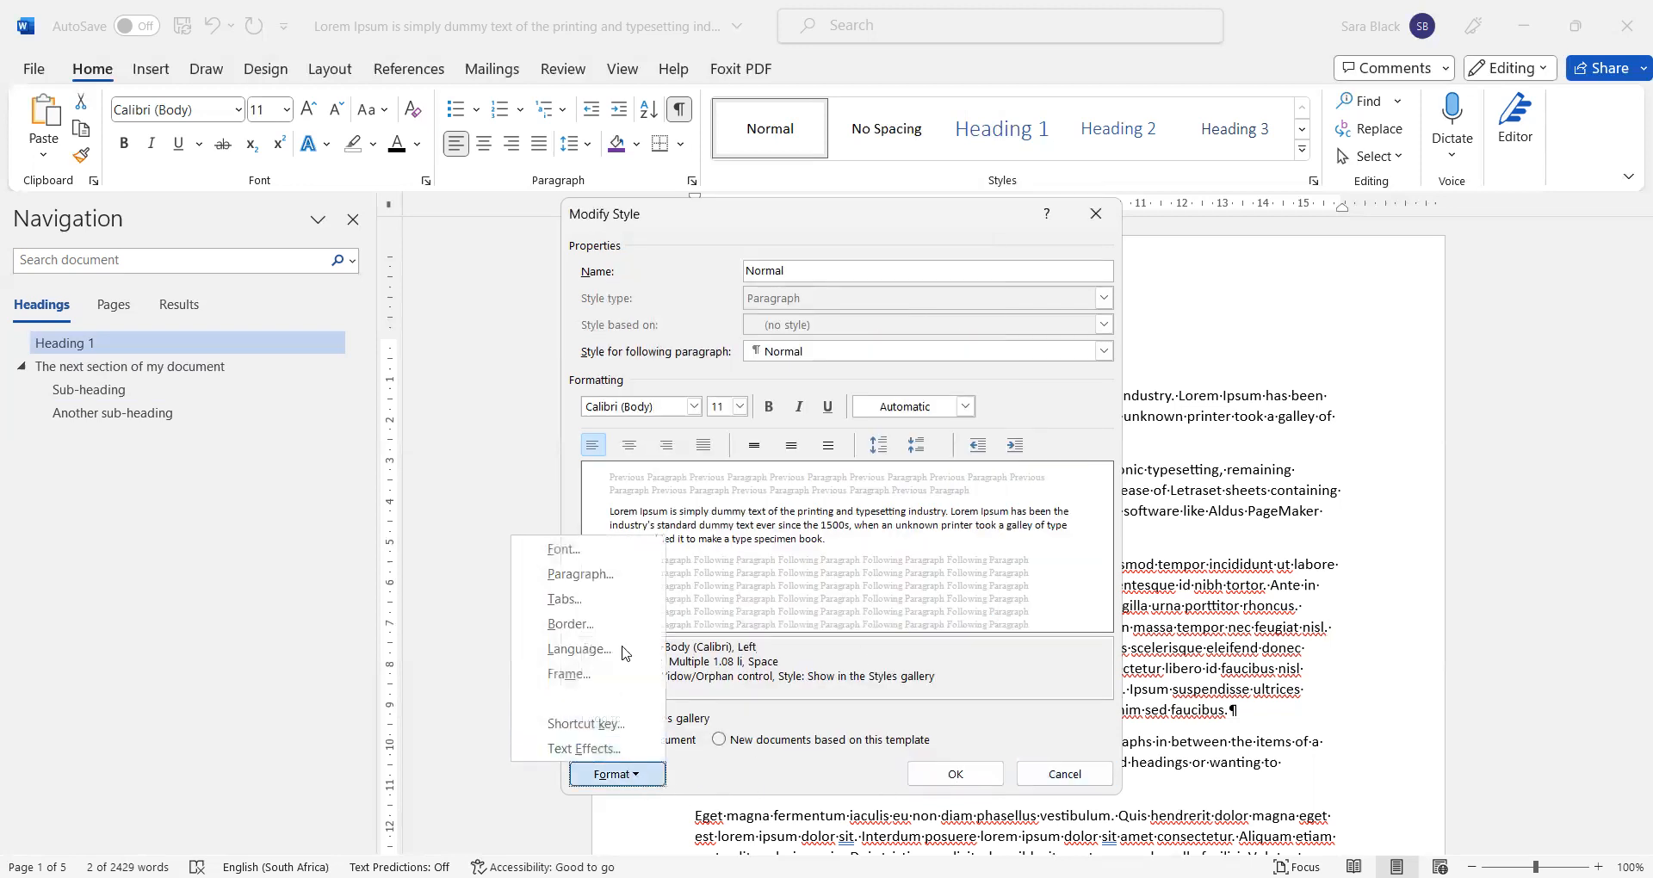
click(611, 602)
click(942, 605)
Step: Review the Normal style's border and shading options and the remaining format categories without changing anything
click(616, 774)
click(603, 626)
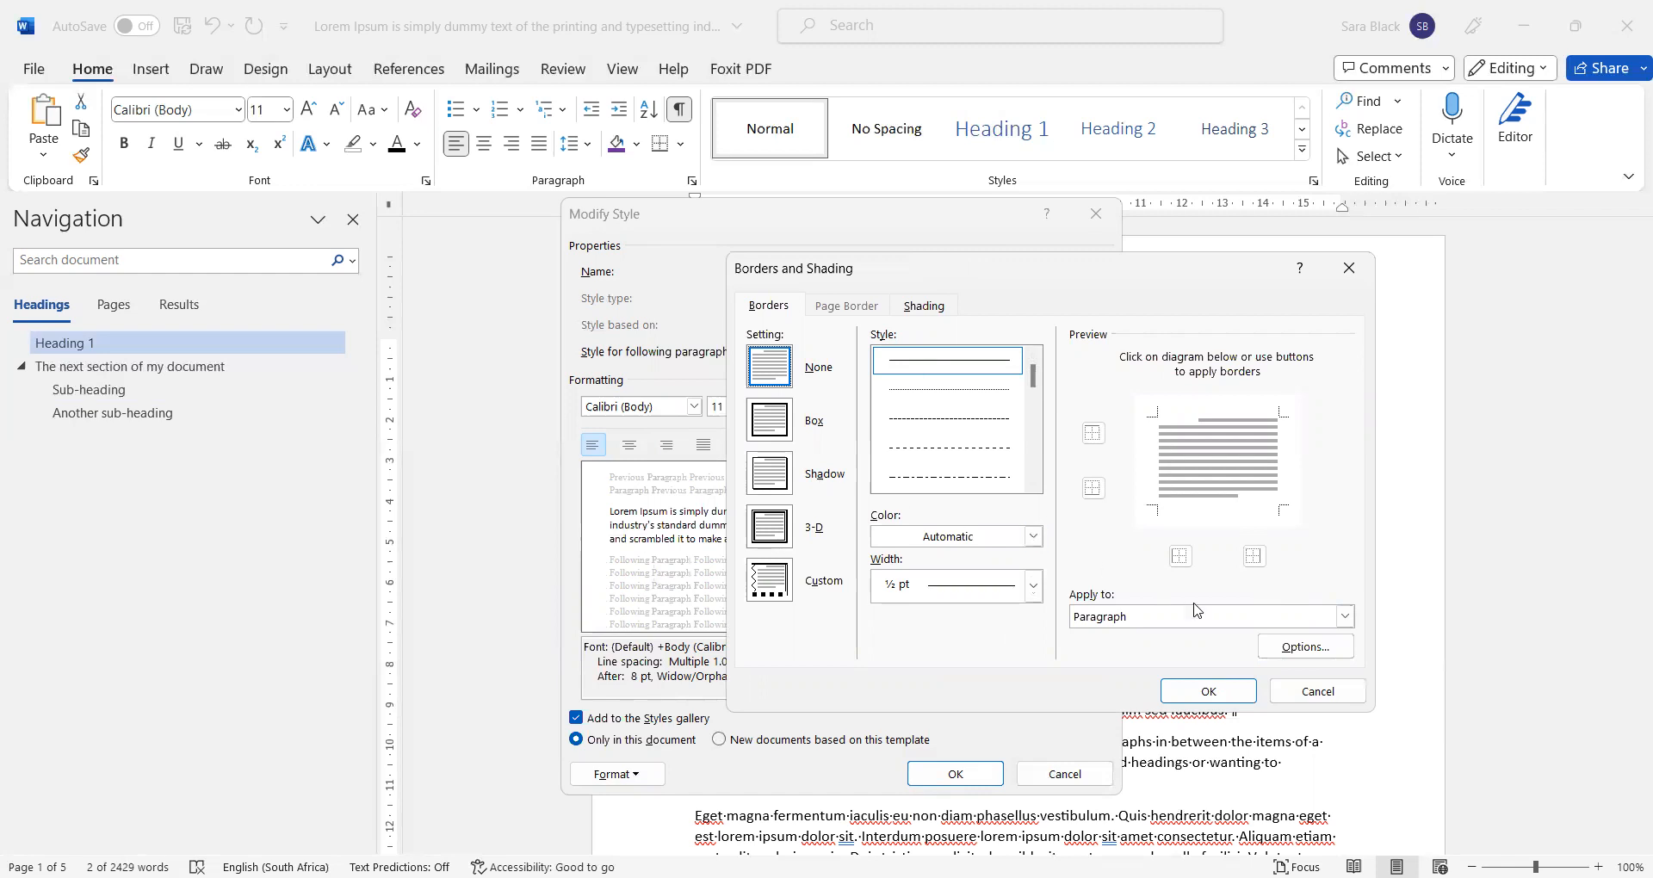
click(1290, 699)
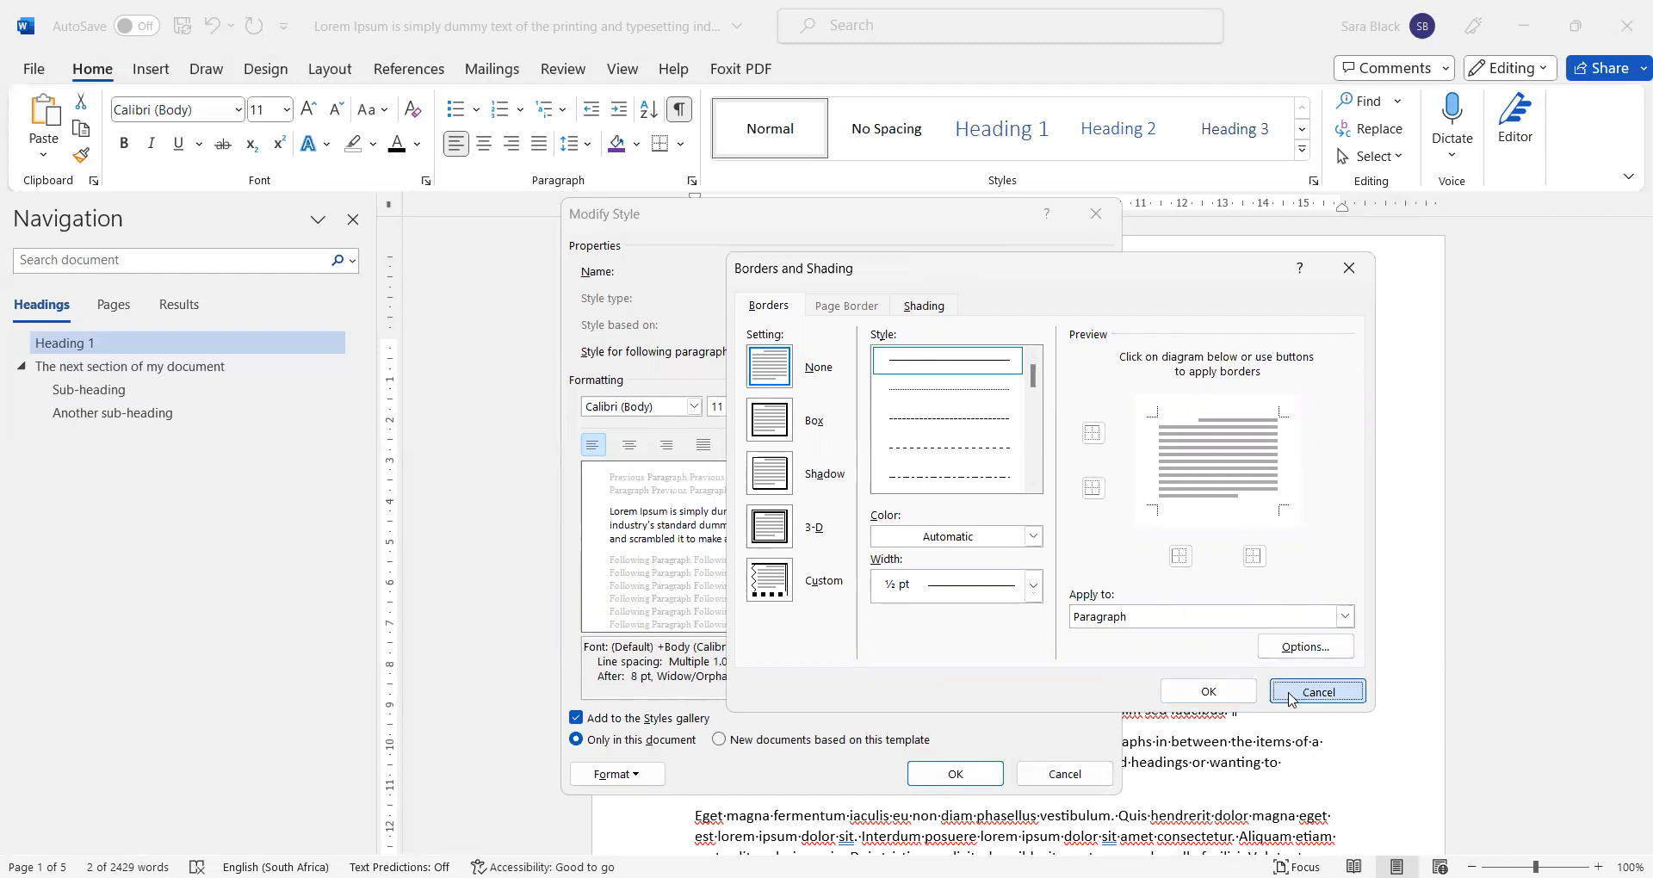
click(615, 774)
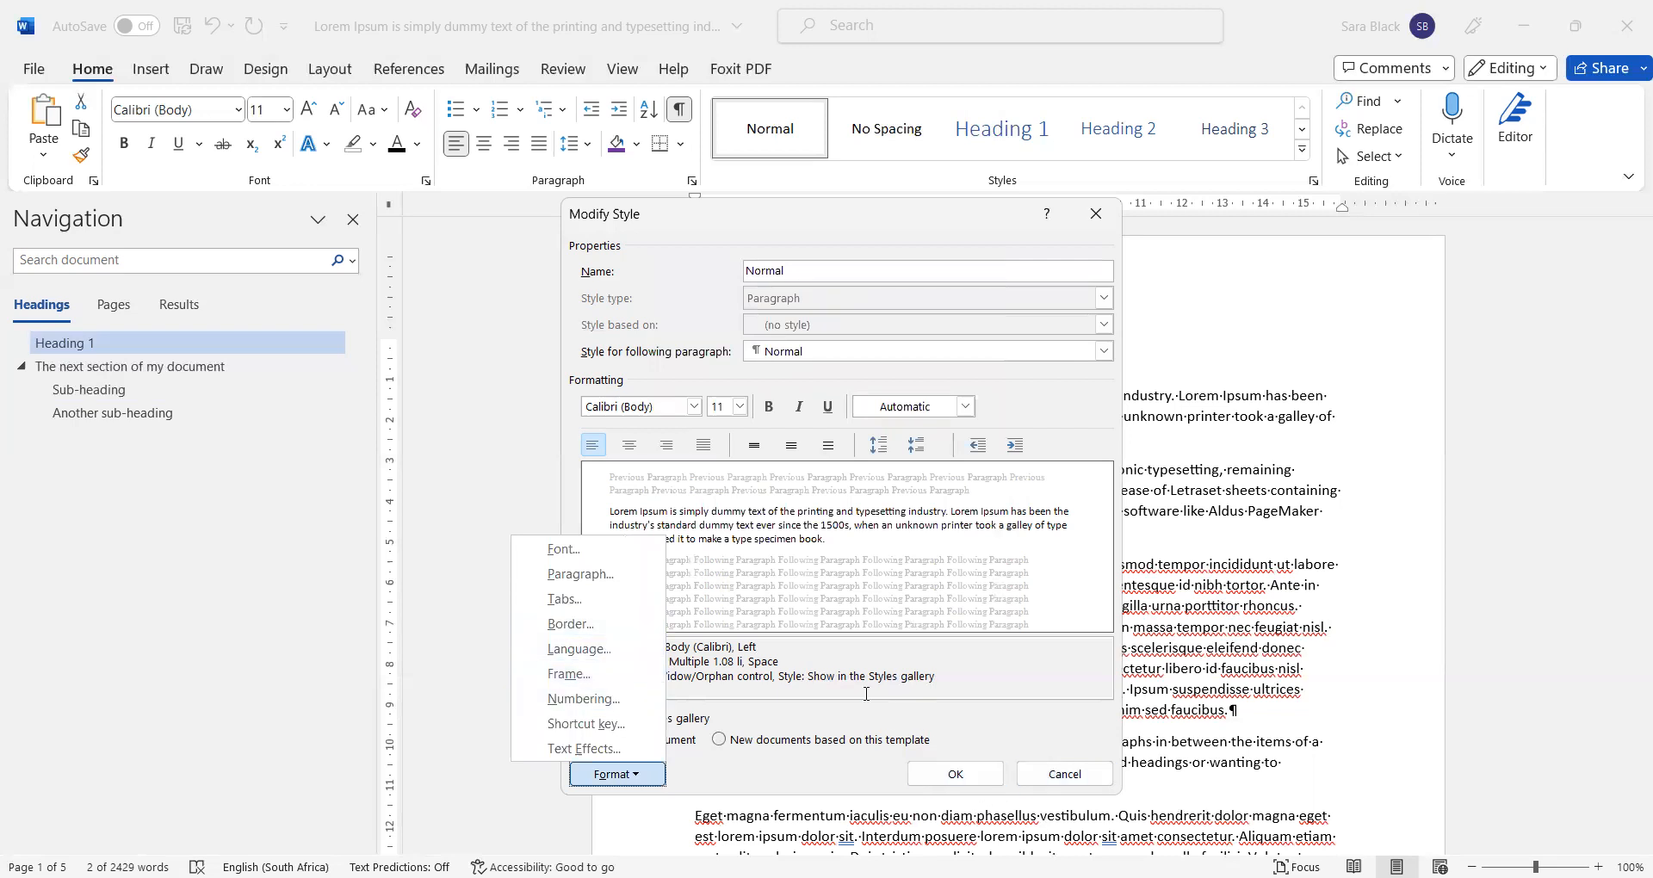
click(977, 678)
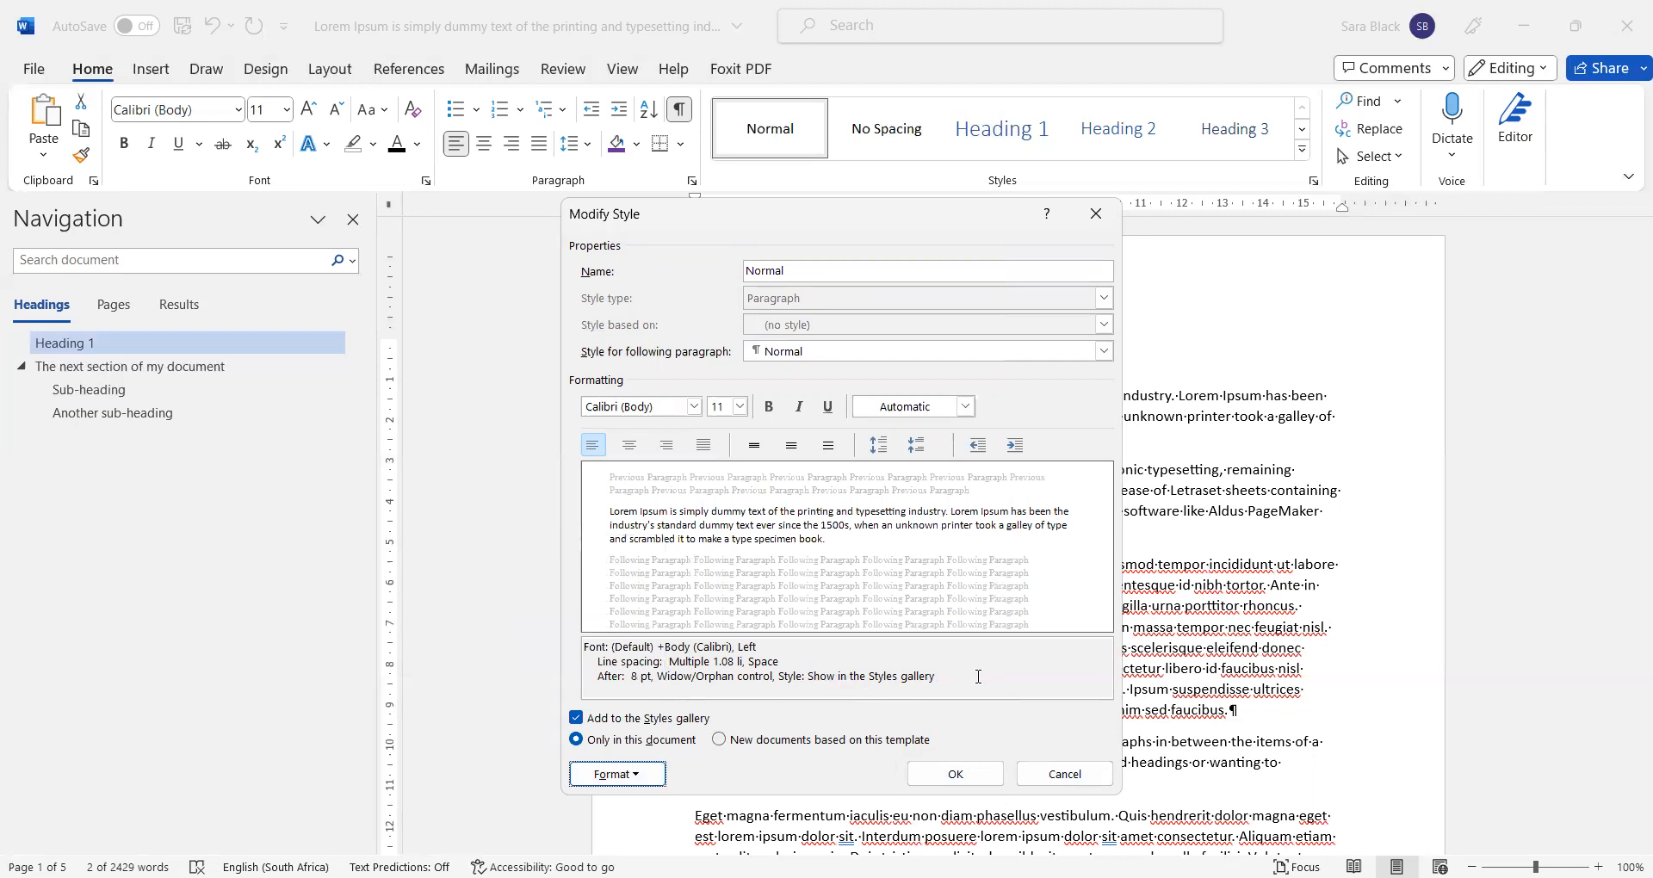
Step: Set the Normal style's font to Times New Roman
click(695, 408)
click(613, 497)
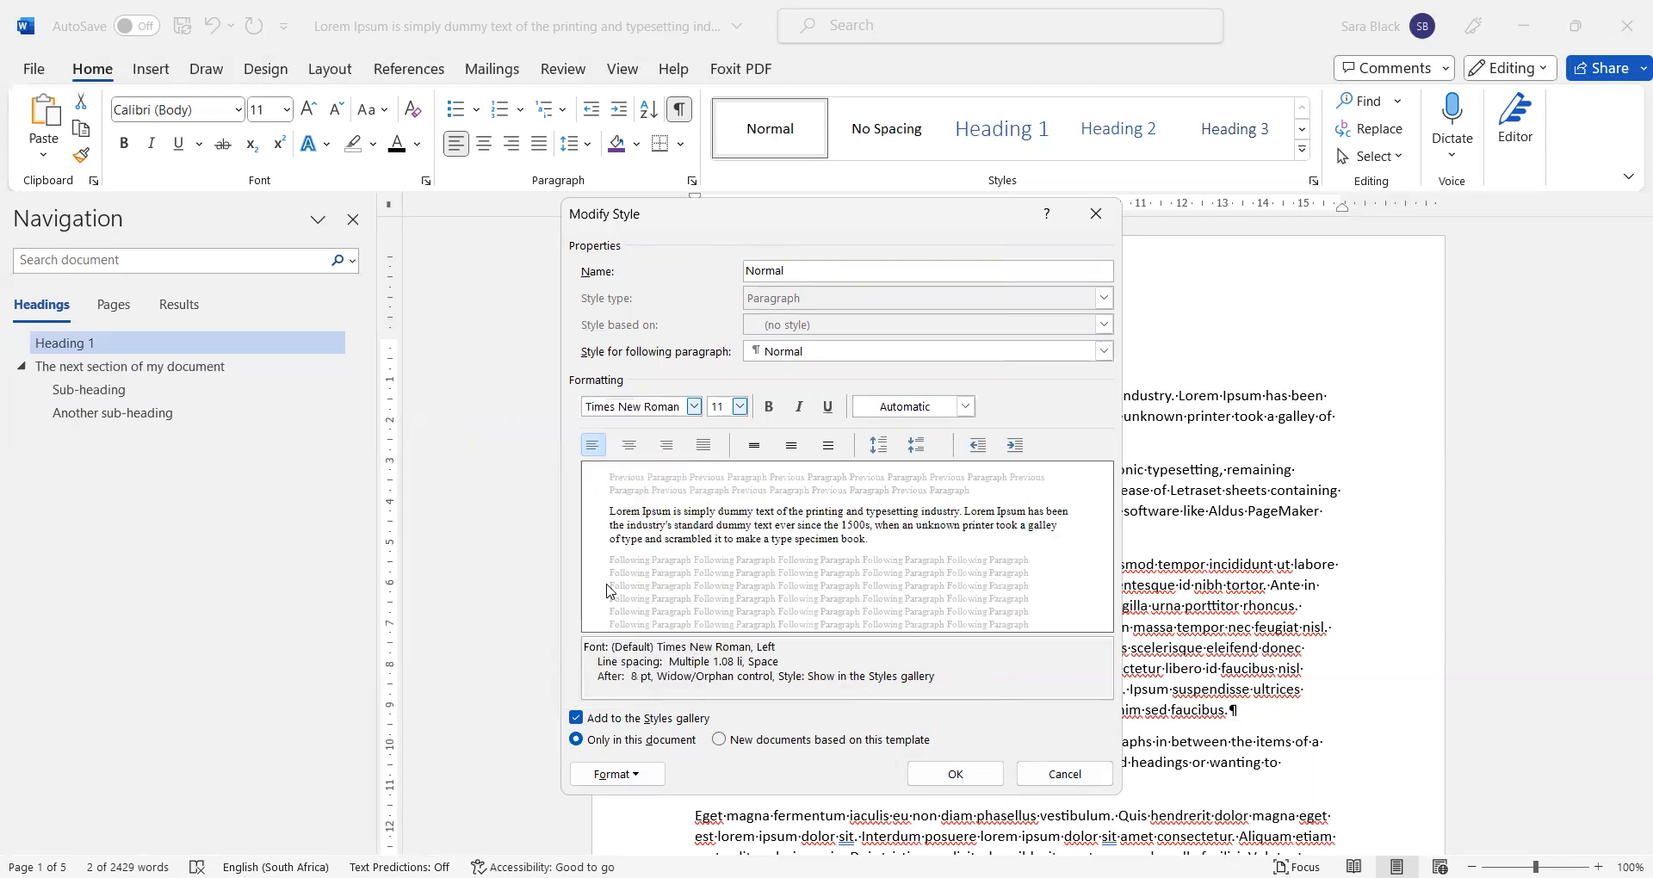
Step: Set the Normal style's font size to 12 pt and its font colour to Automatic
click(740, 407)
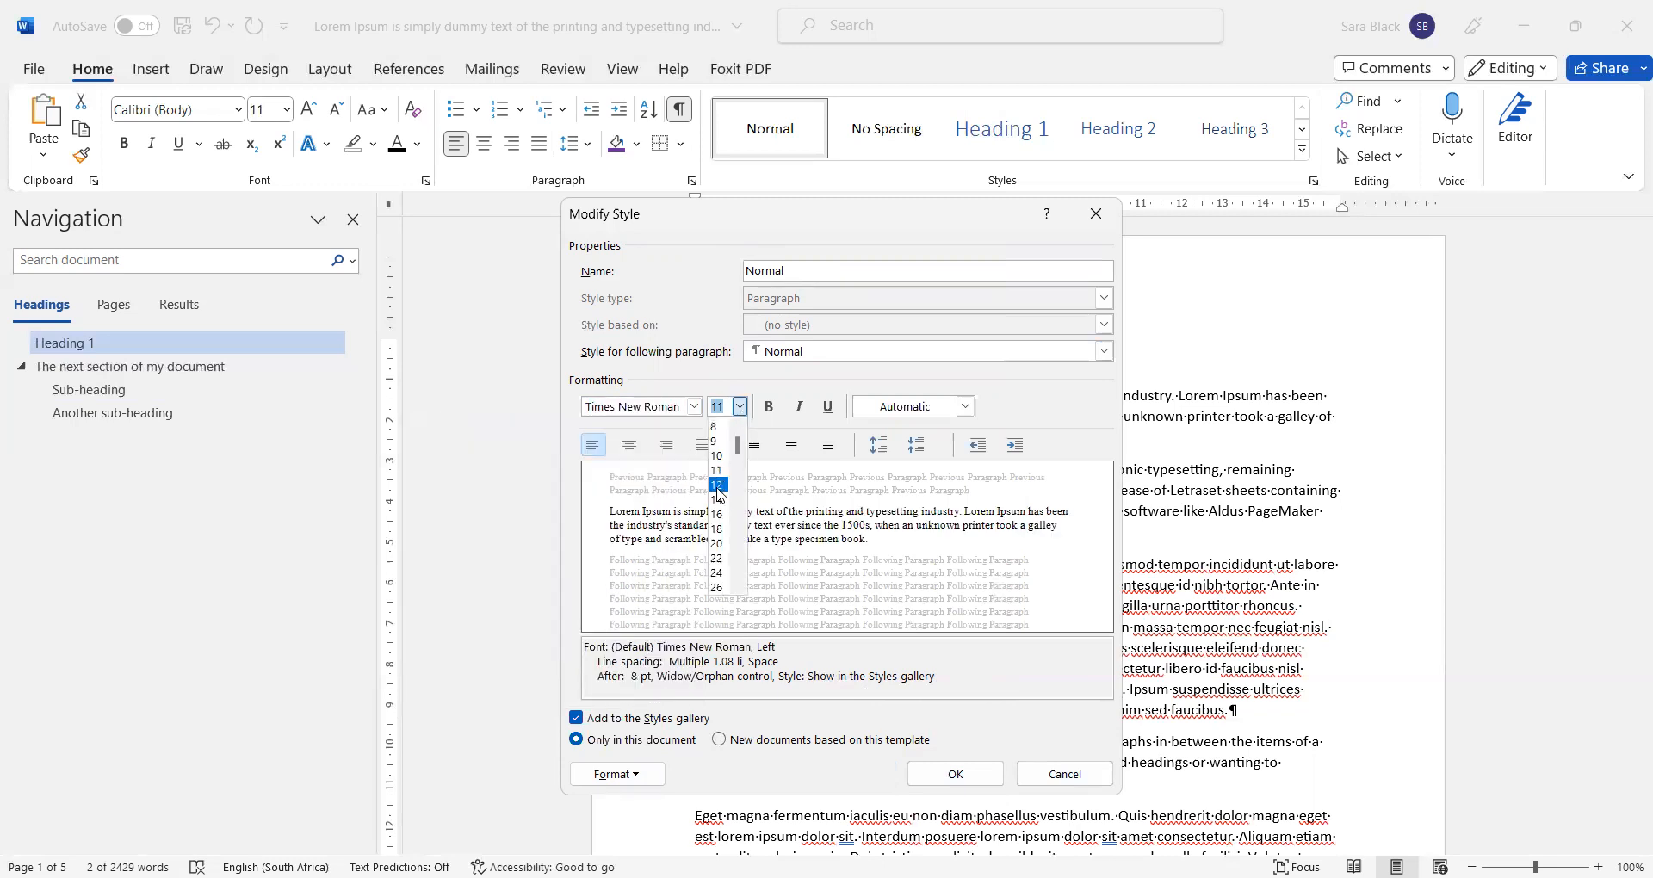
click(717, 485)
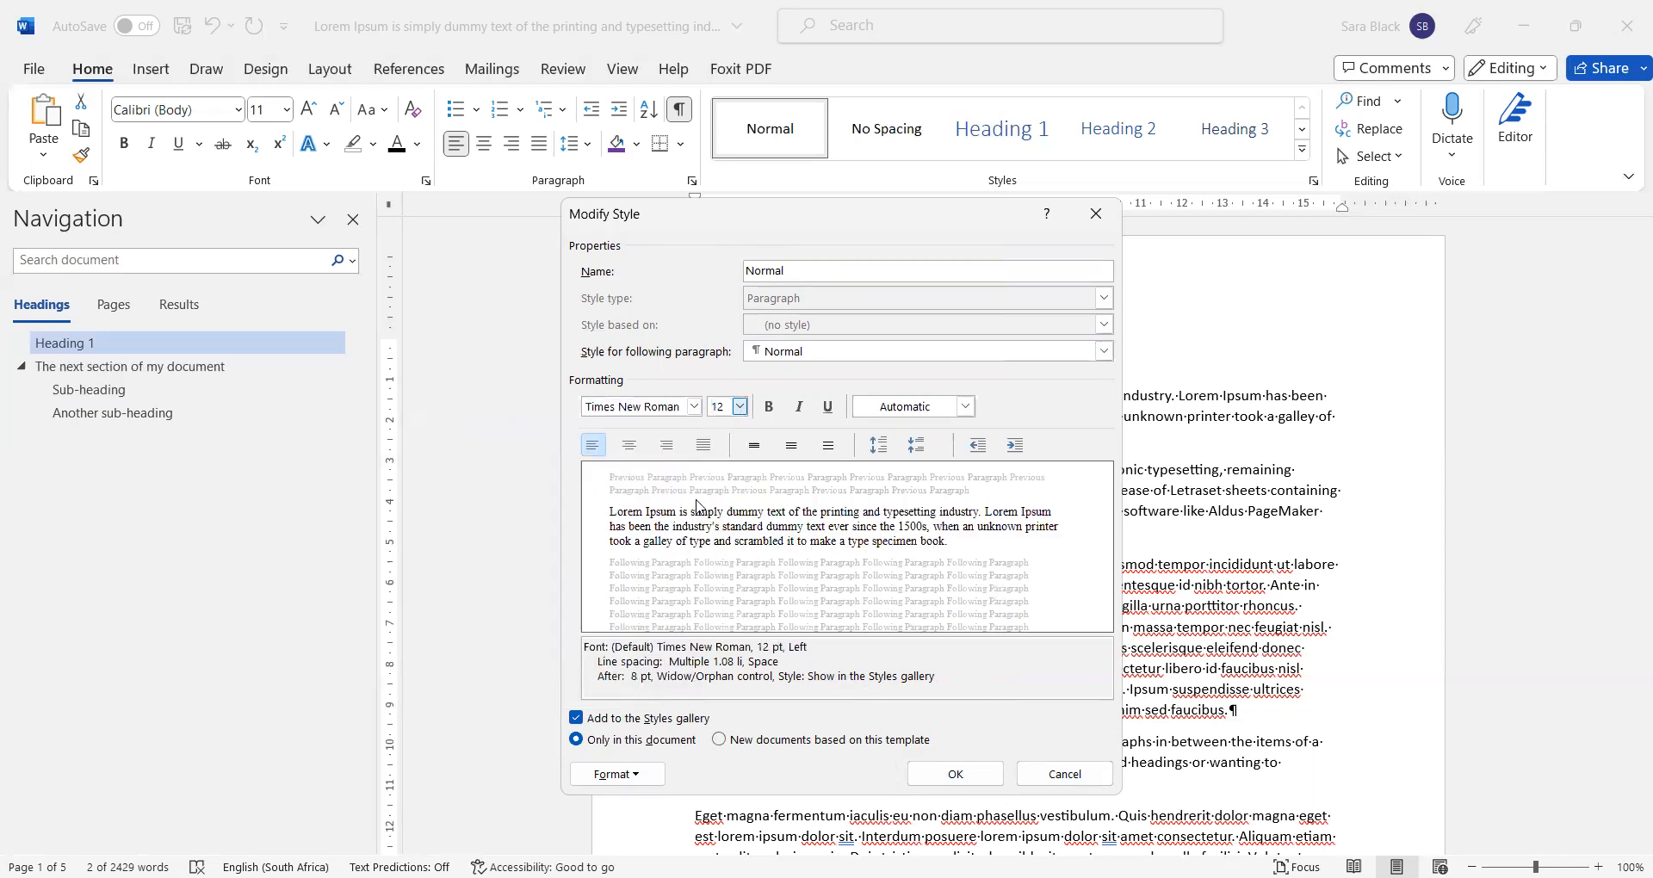
click(952, 408)
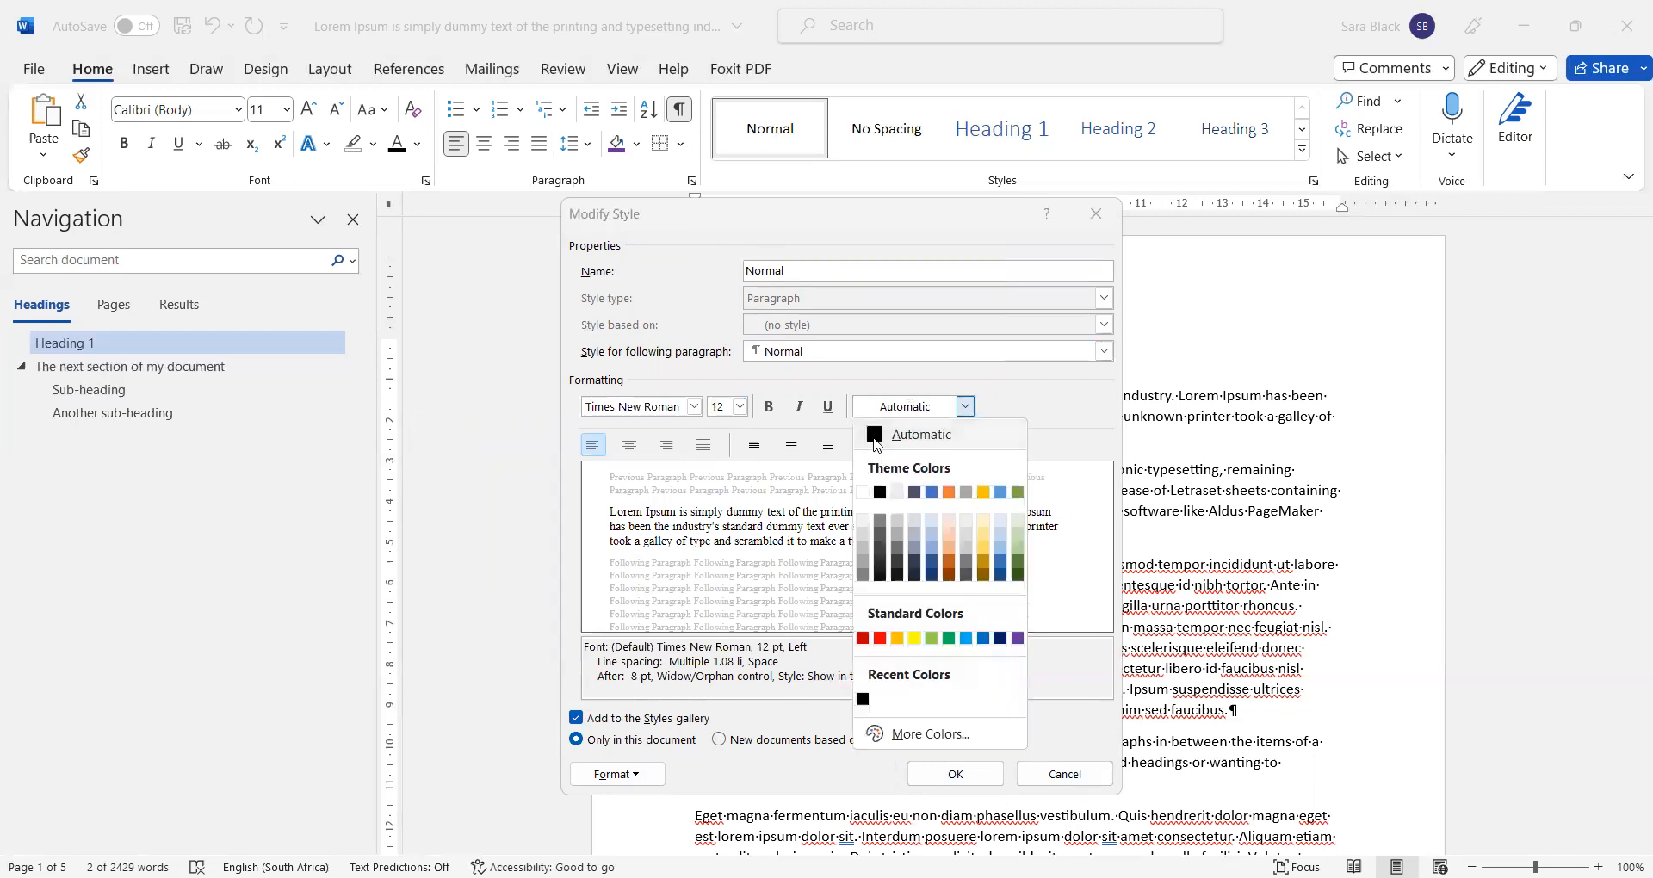
click(904, 434)
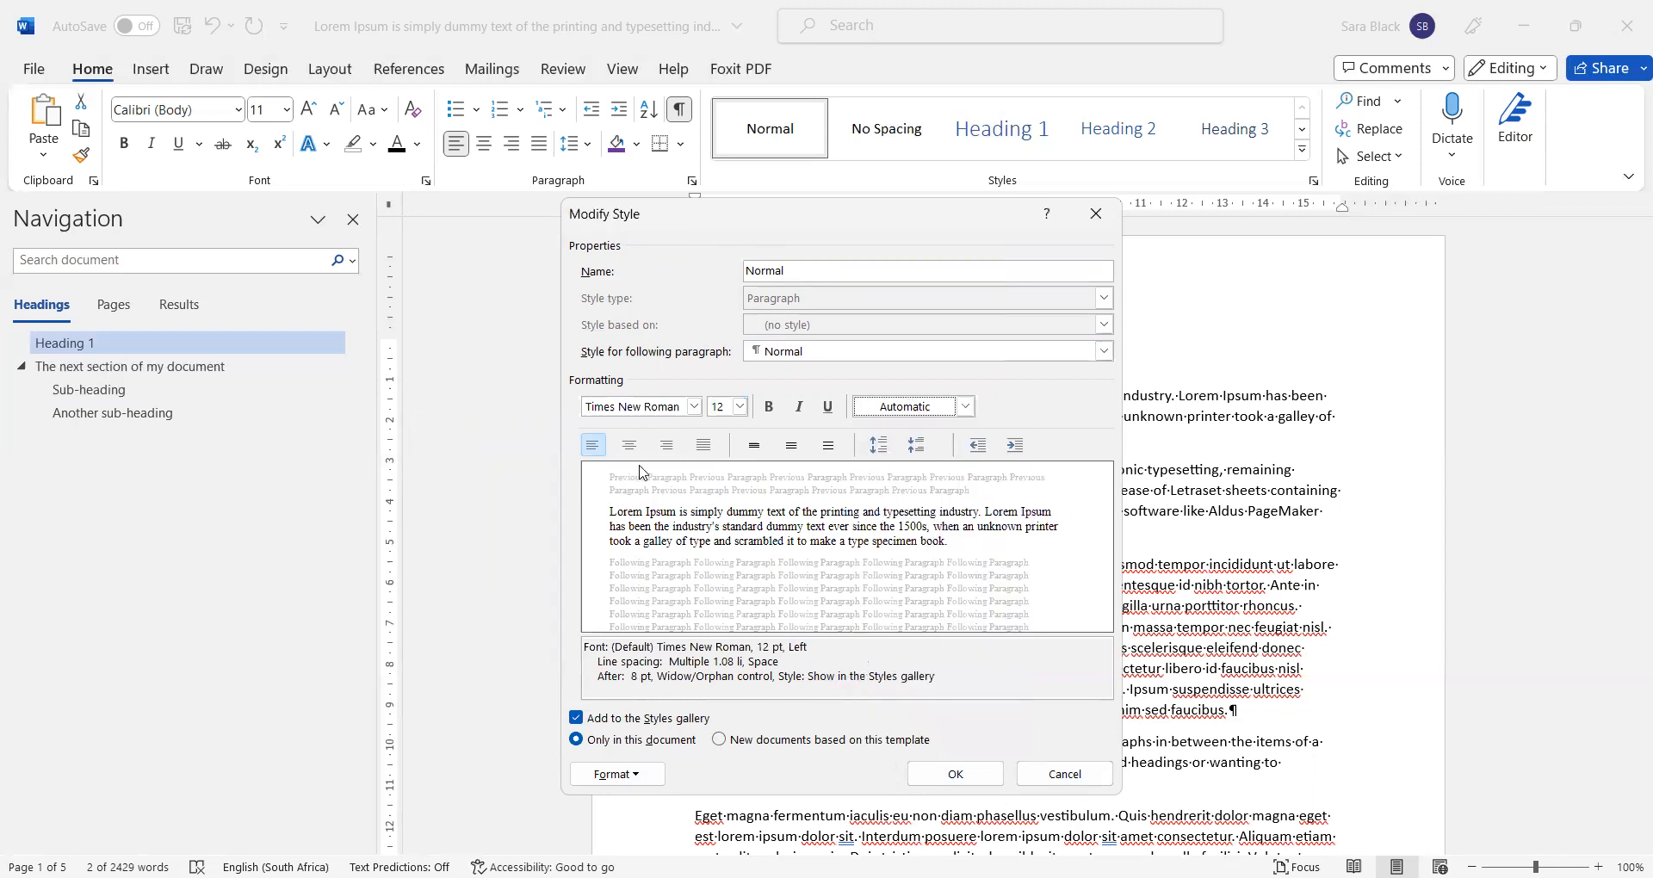
Step: Format the Normal style's paragraphs as justified with 1.5 line spacing and 6 pt spacing after, and apply the style changes
click(704, 445)
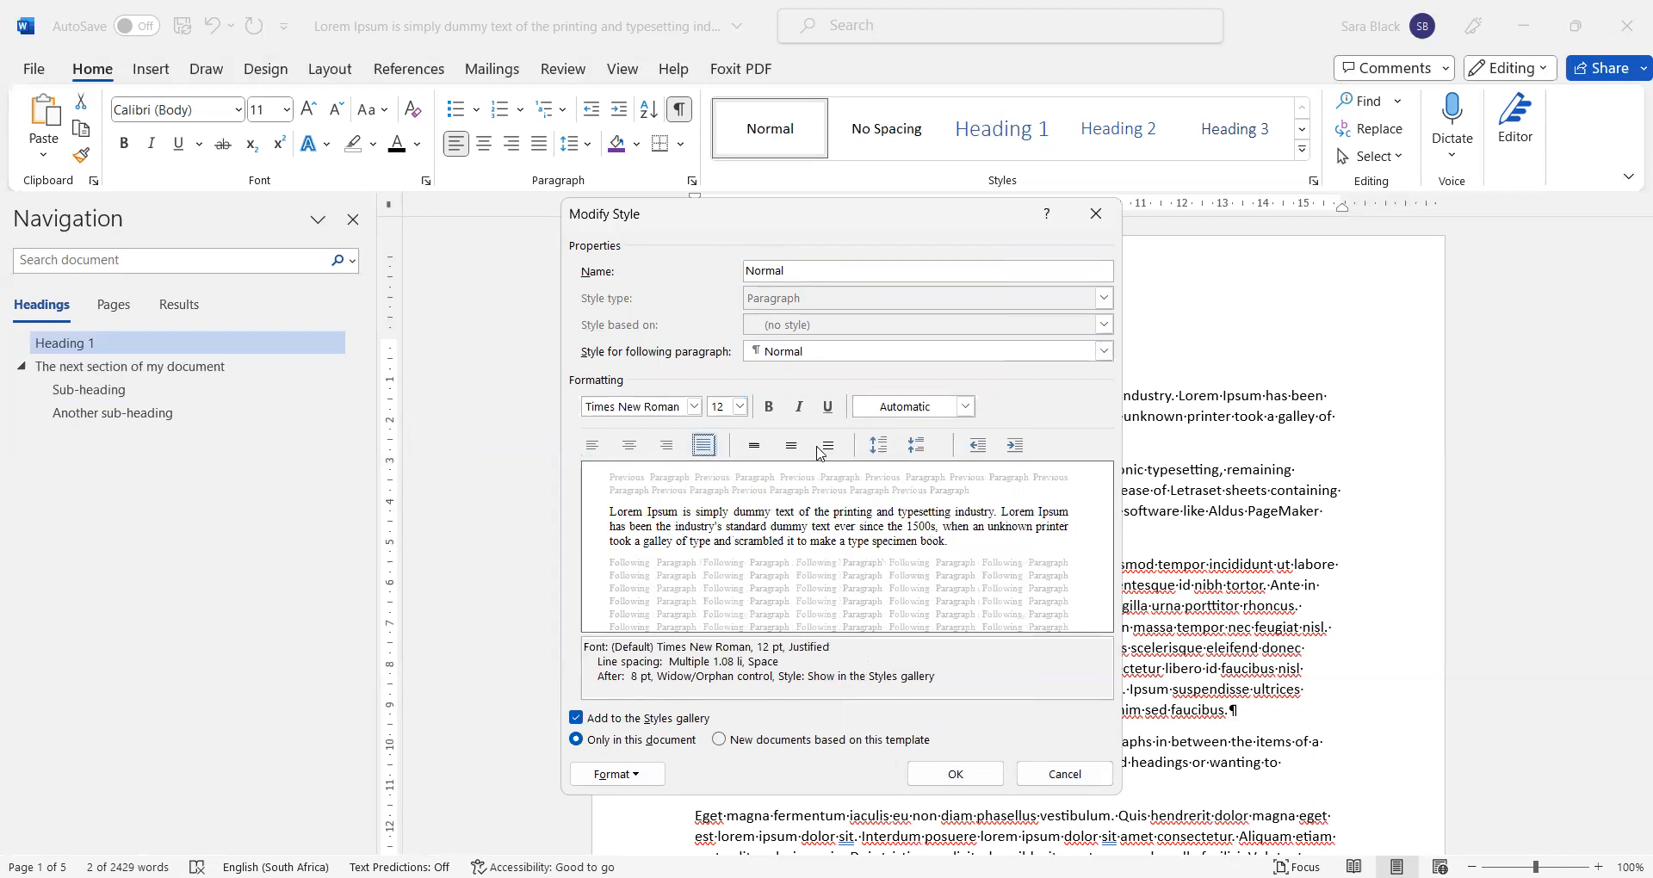
click(788, 449)
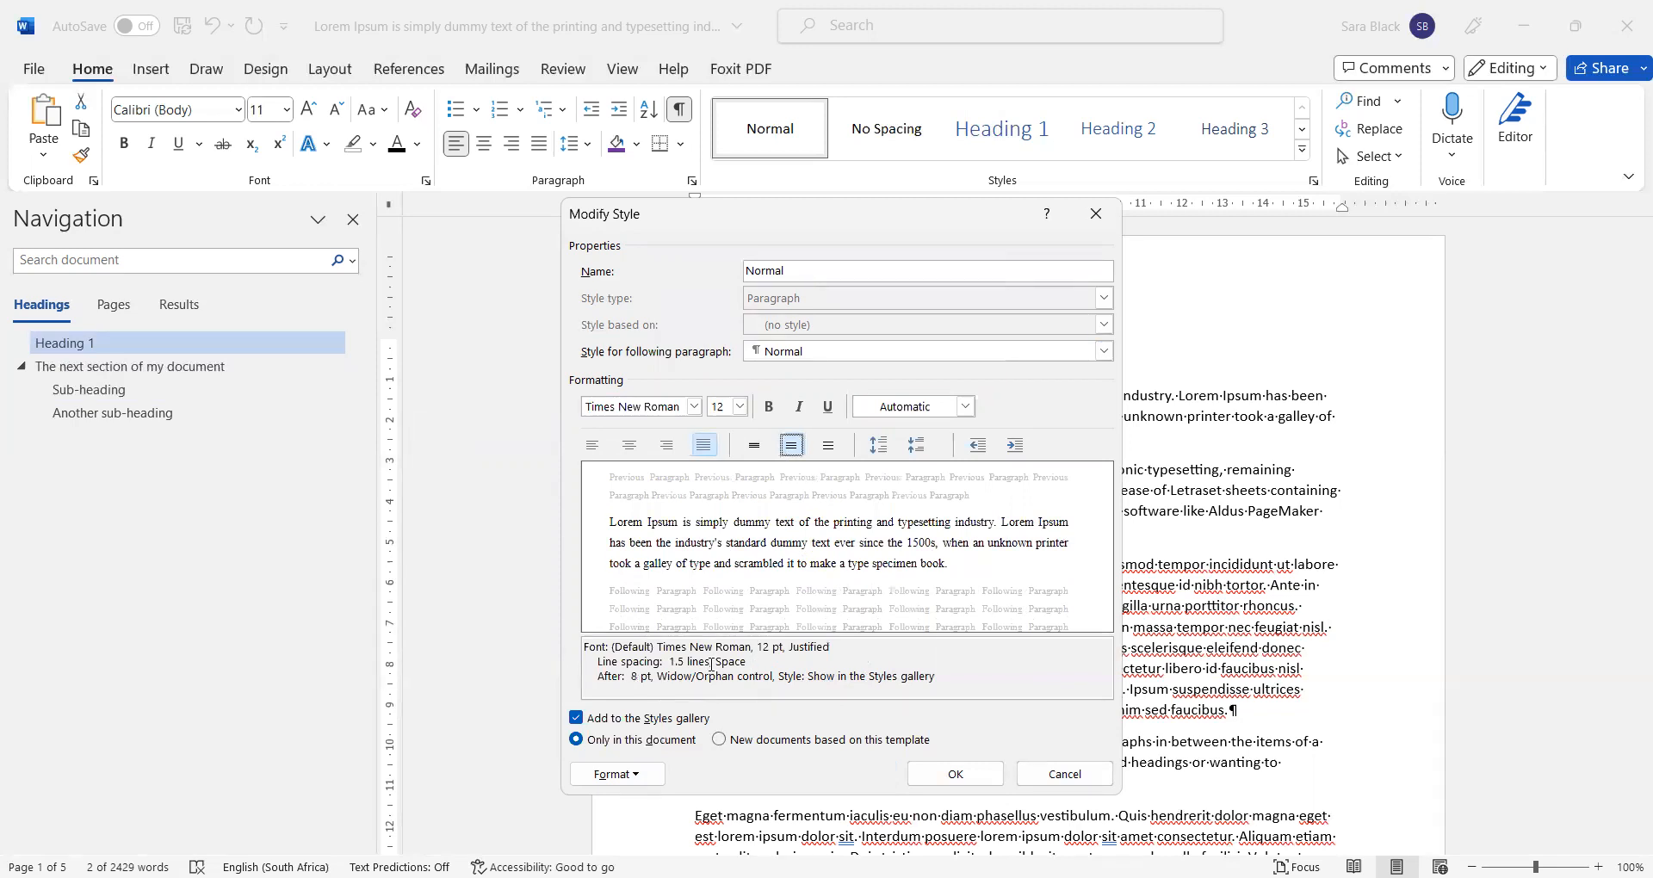
click(624, 774)
click(613, 574)
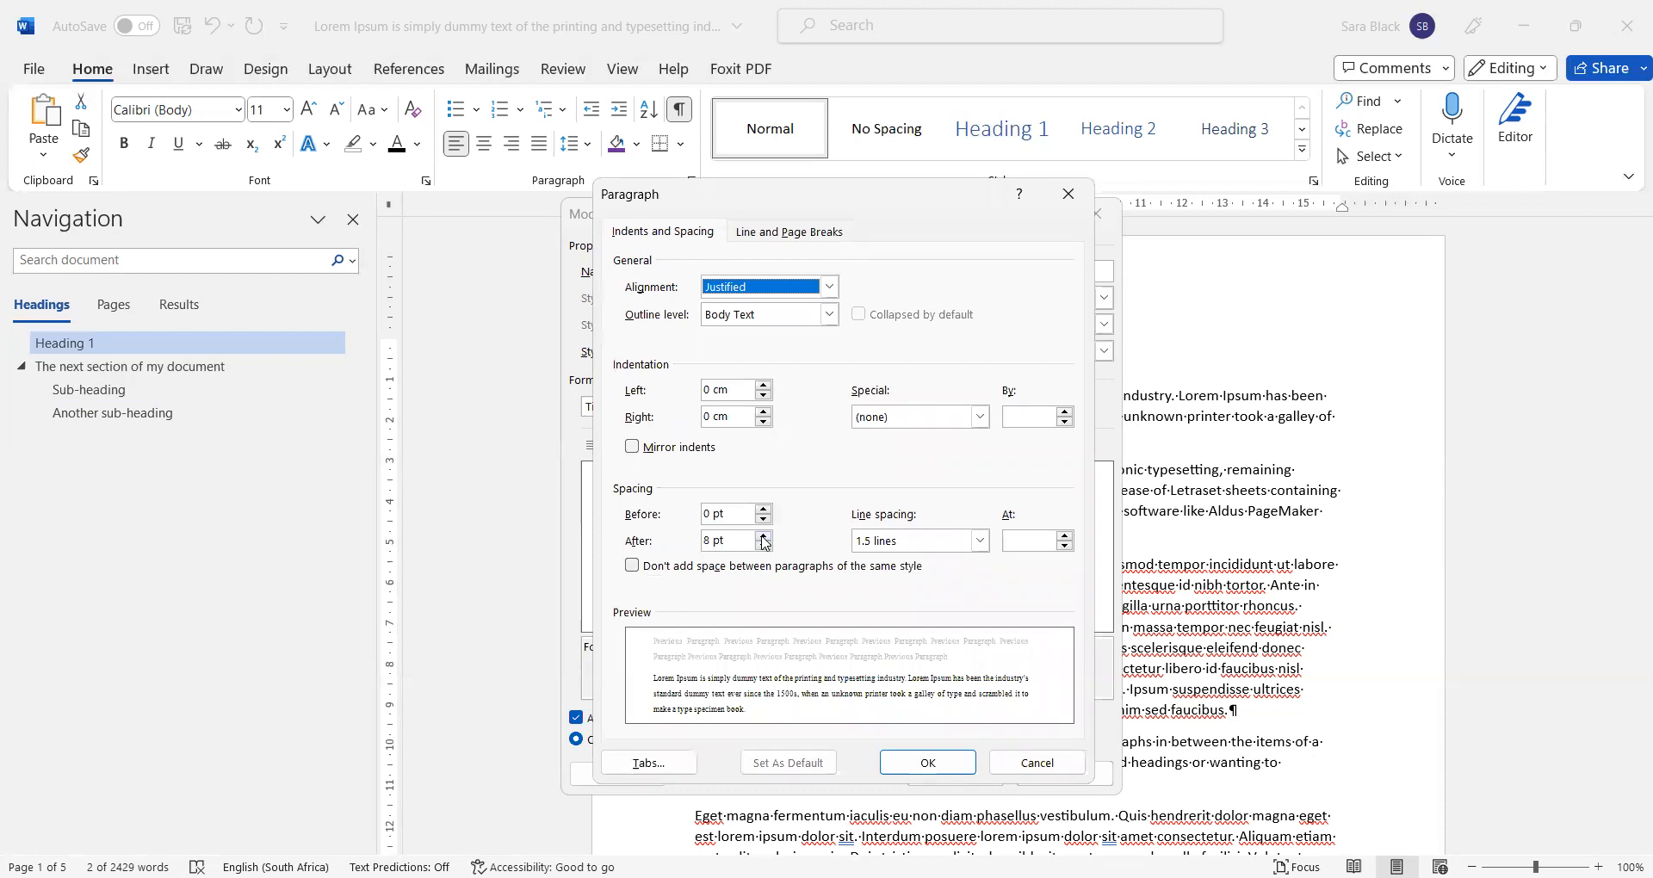
click(764, 545)
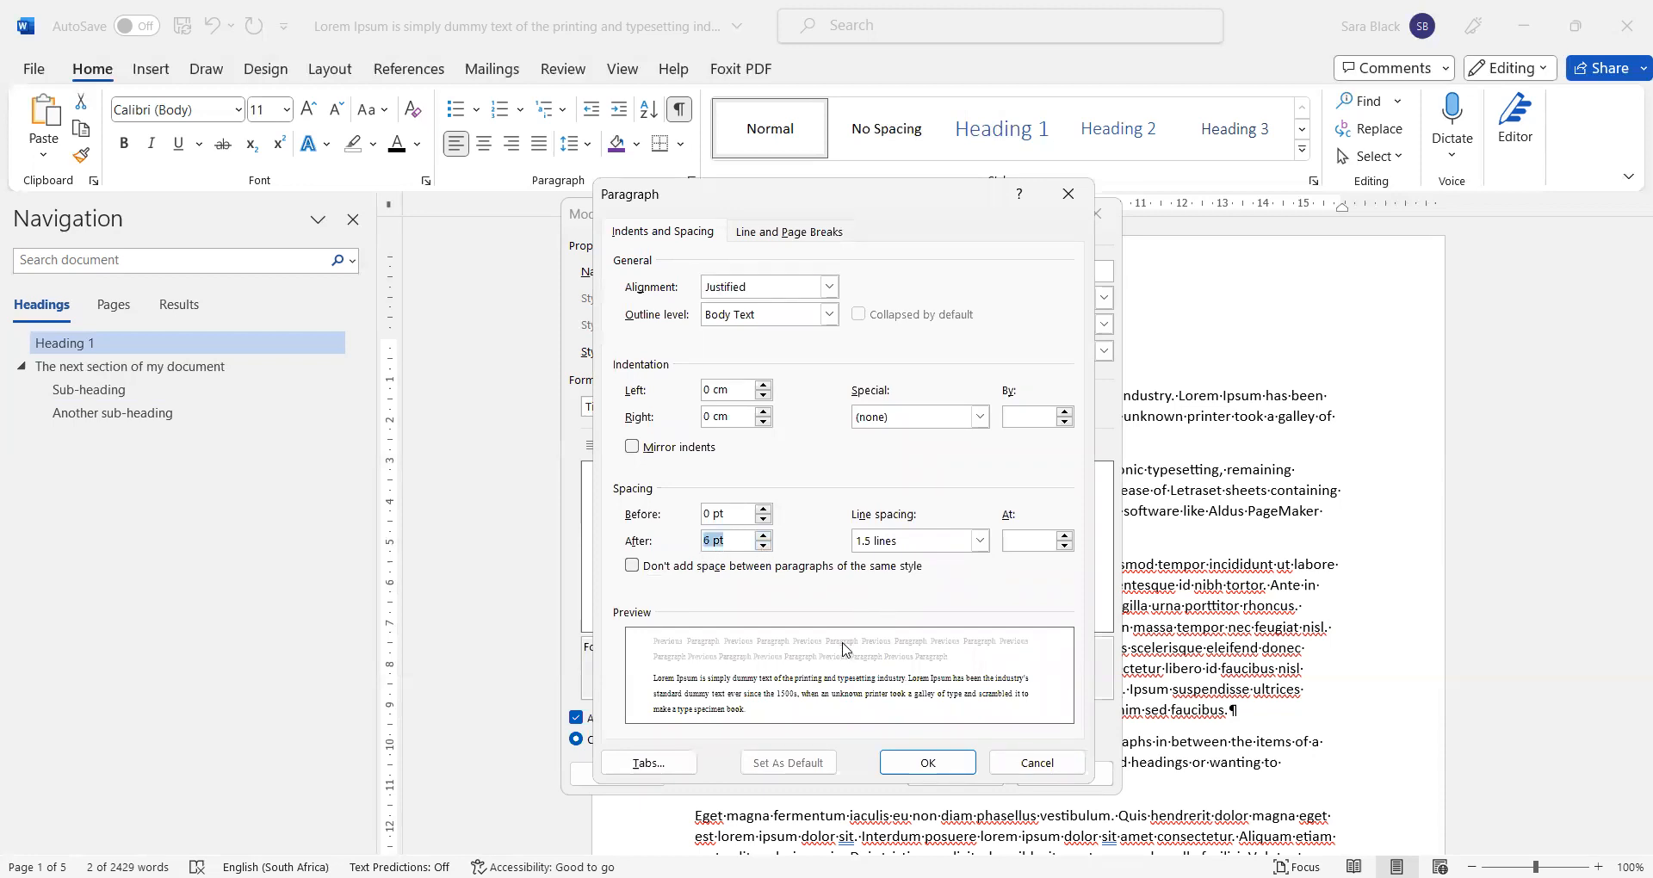
click(928, 767)
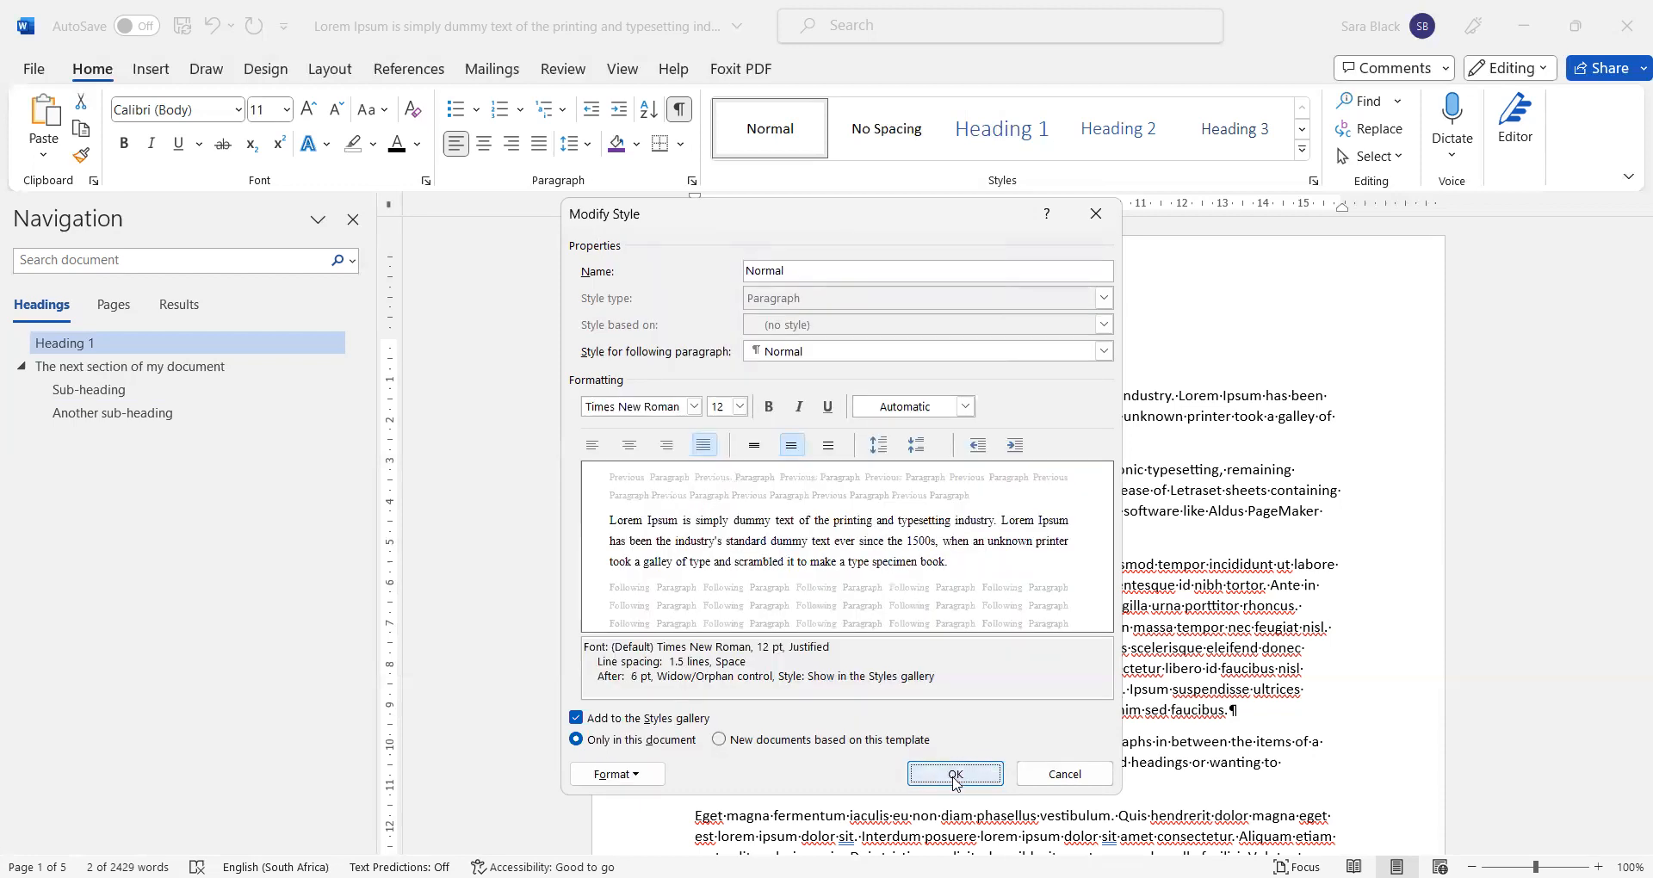
drag(622, 646, 965, 684)
click(967, 778)
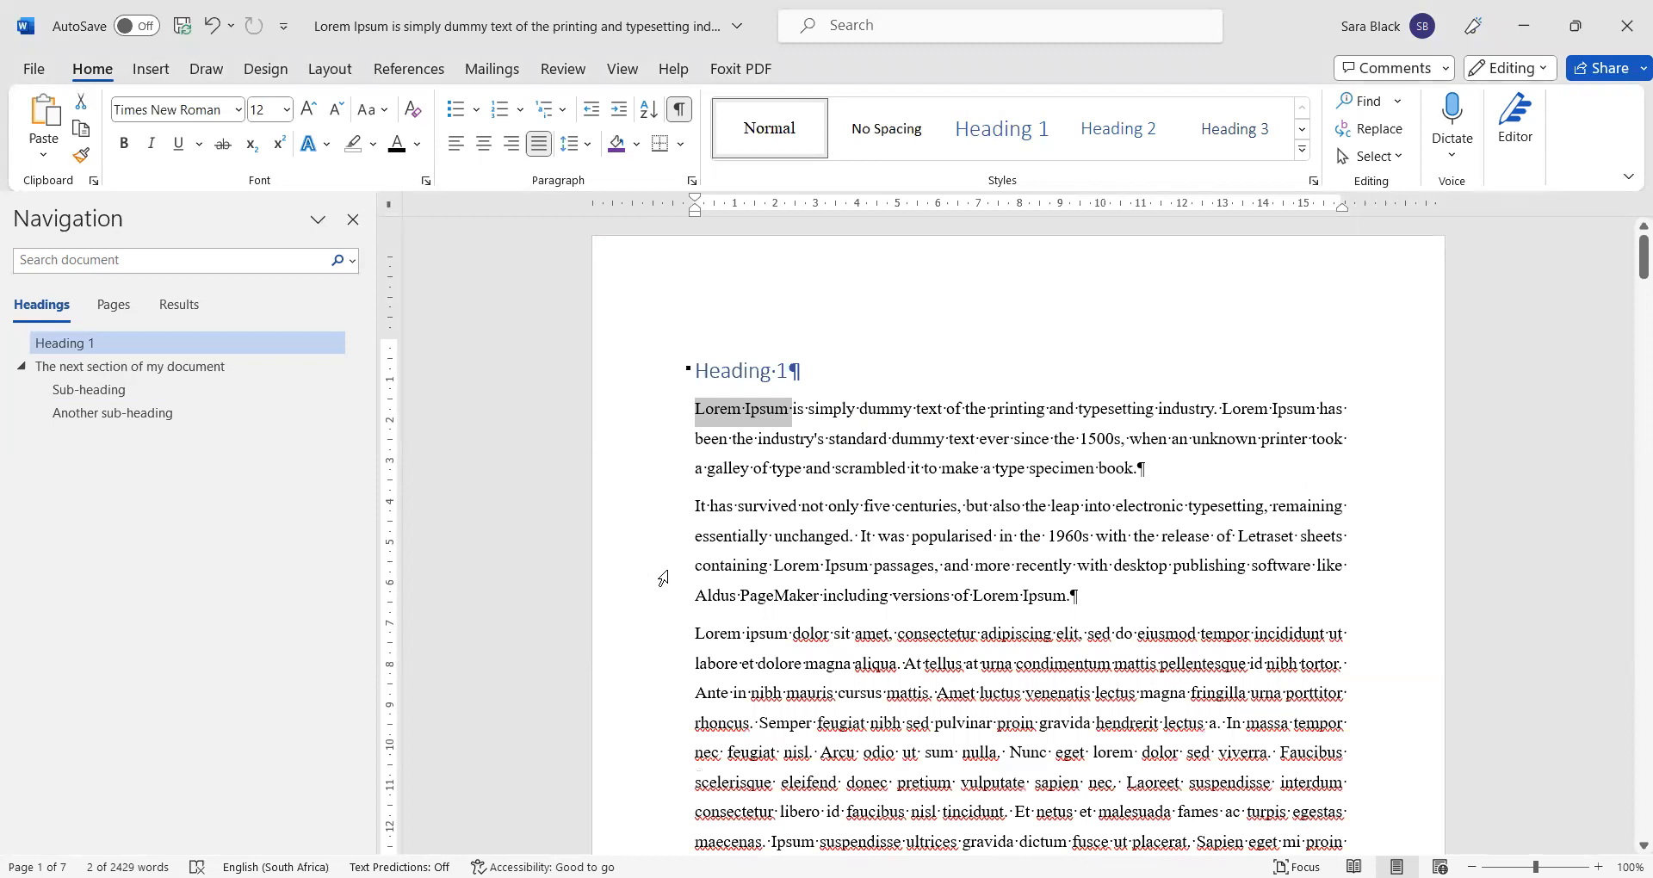
Step: Look through the document's pages to check how the modified Normal style affects the body text and the headings
scroll(810, 456, down, 4)
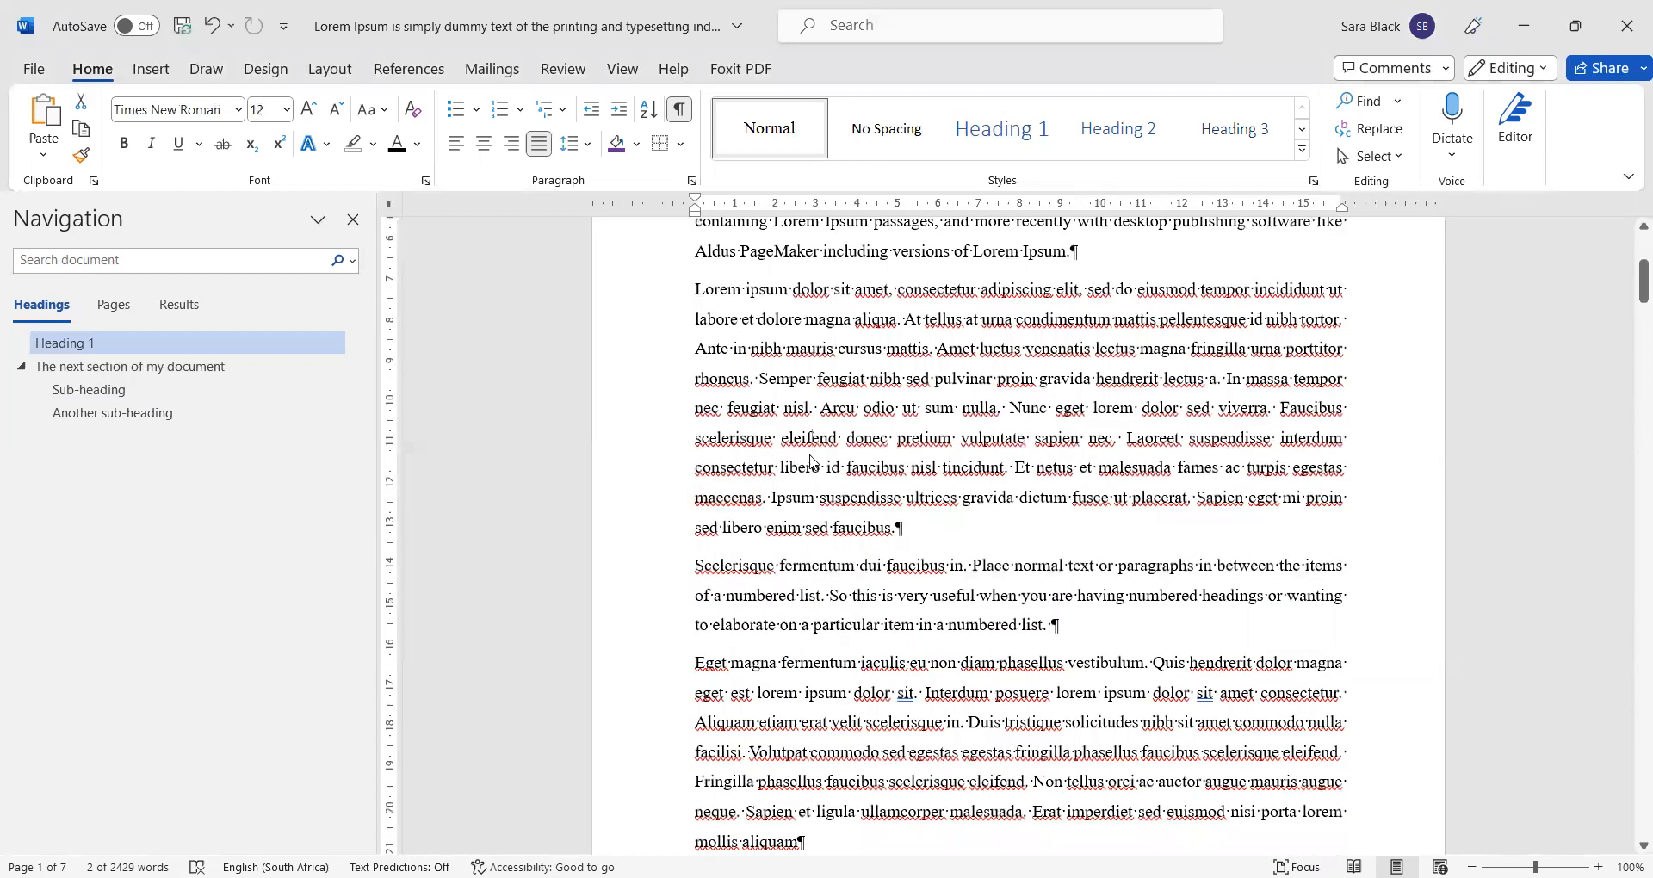
click(811, 450)
click(658, 462)
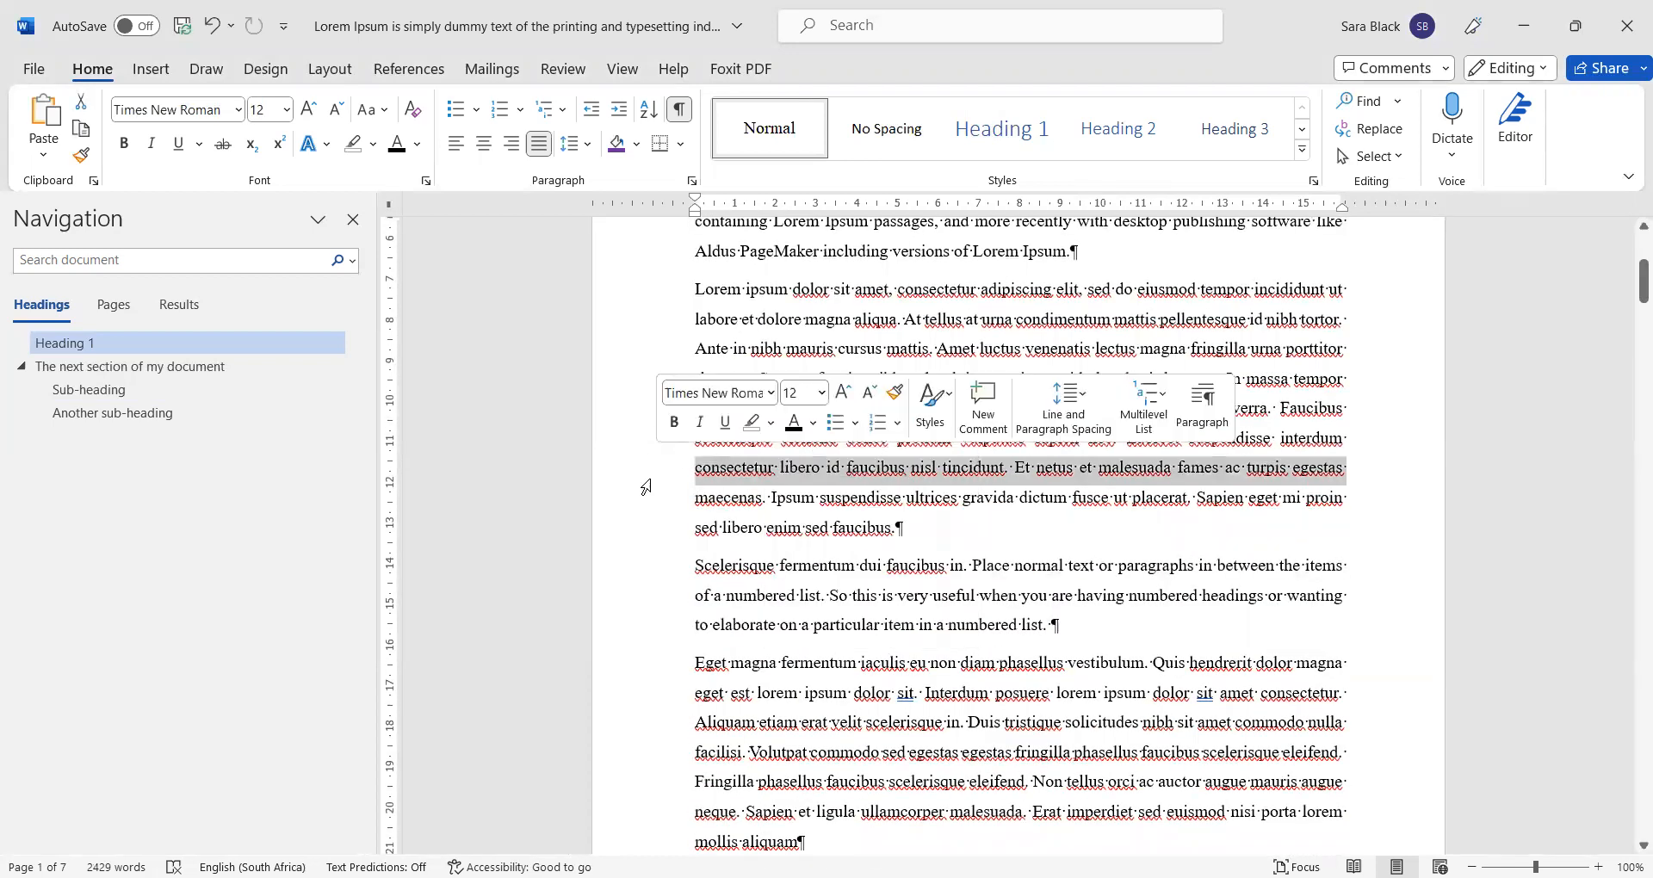
click(846, 596)
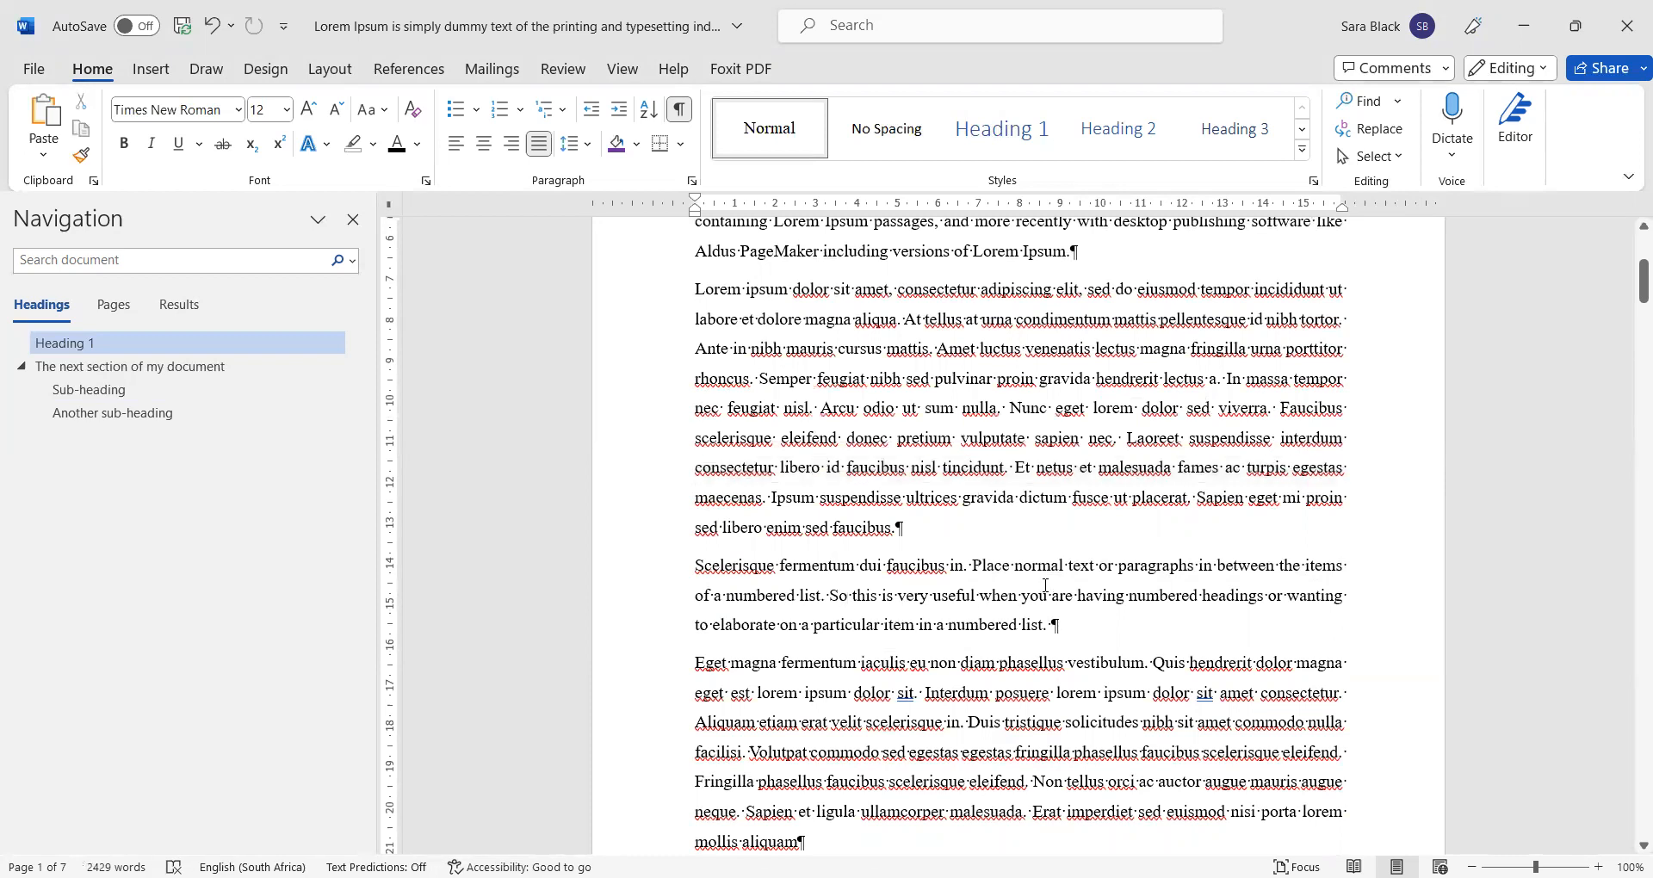
scroll(1033, 594, down, 10)
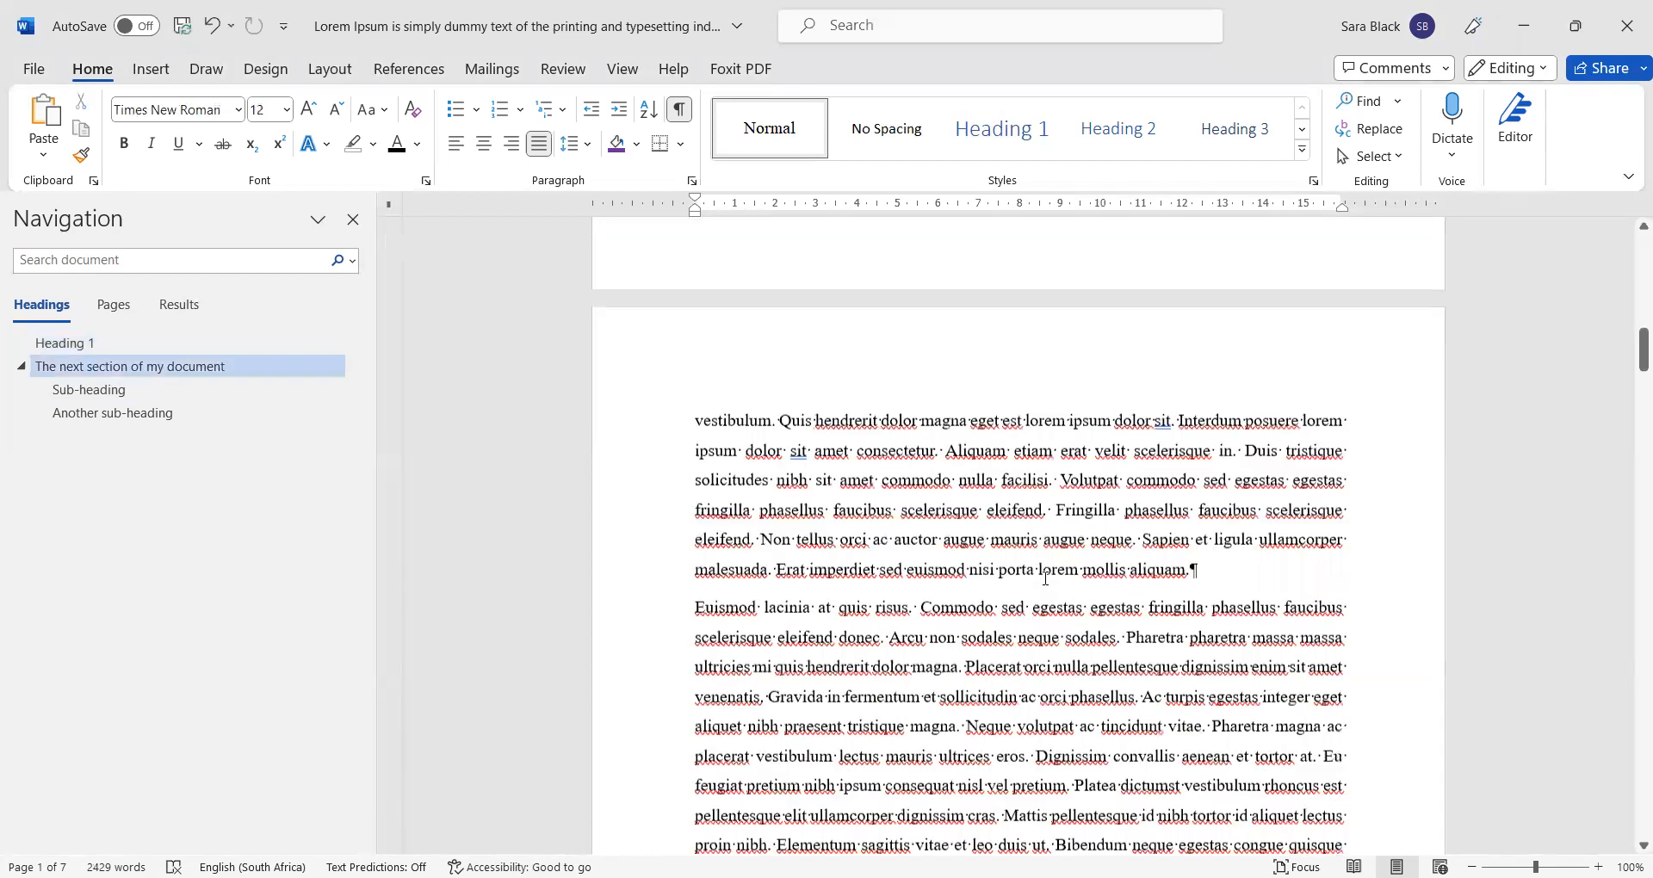
scroll(1045, 577, down, 8)
click(864, 561)
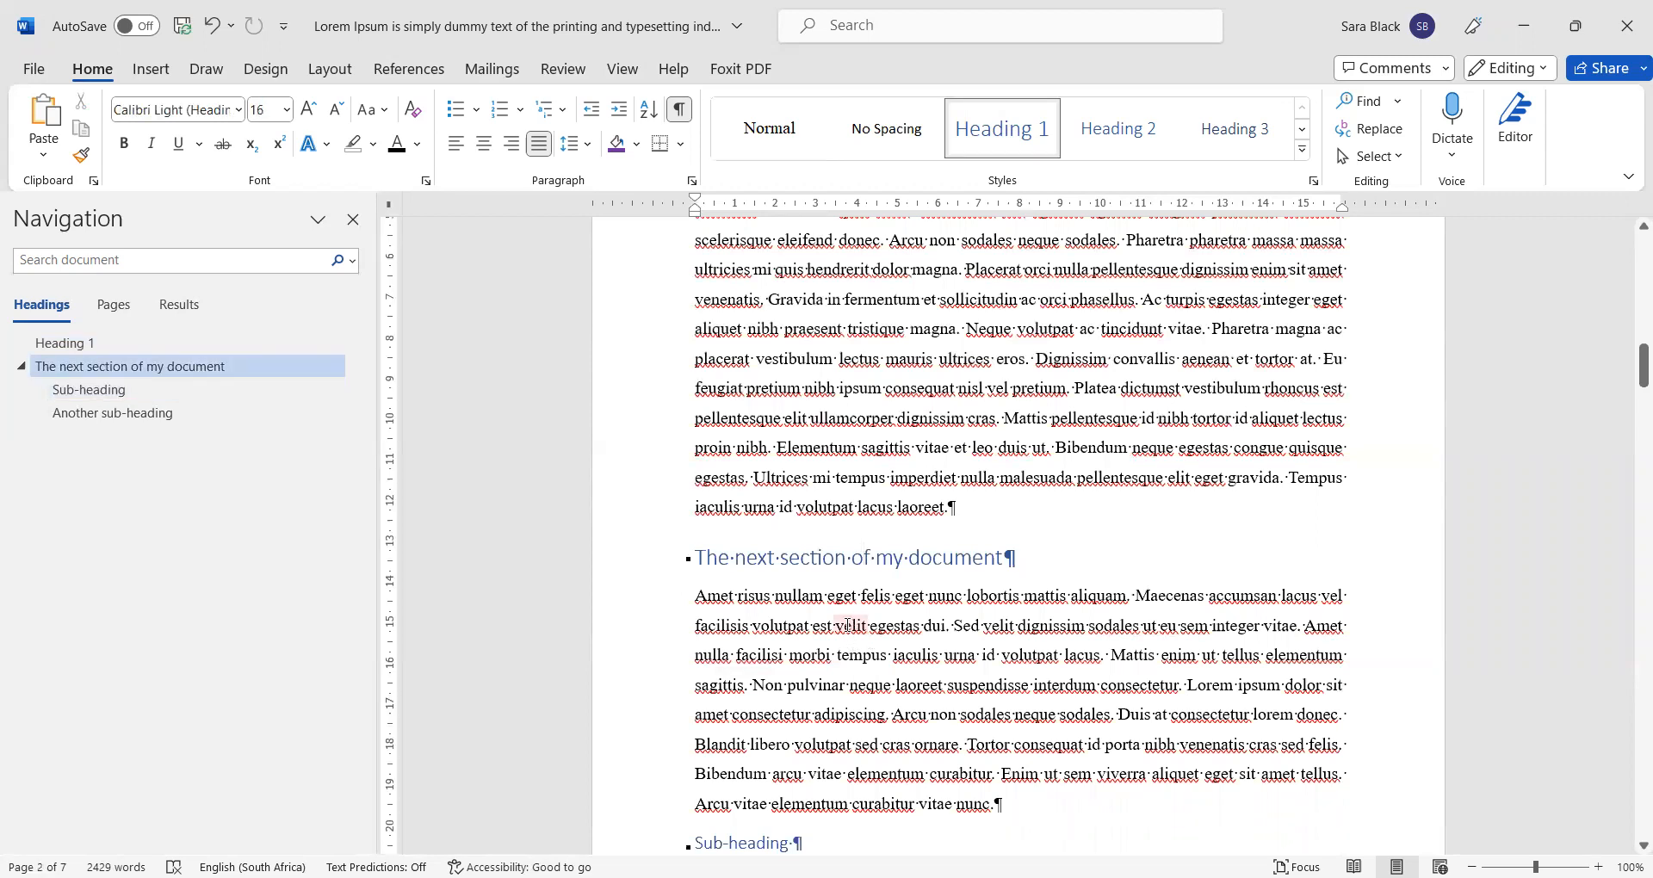
scroll(848, 625, down, 17)
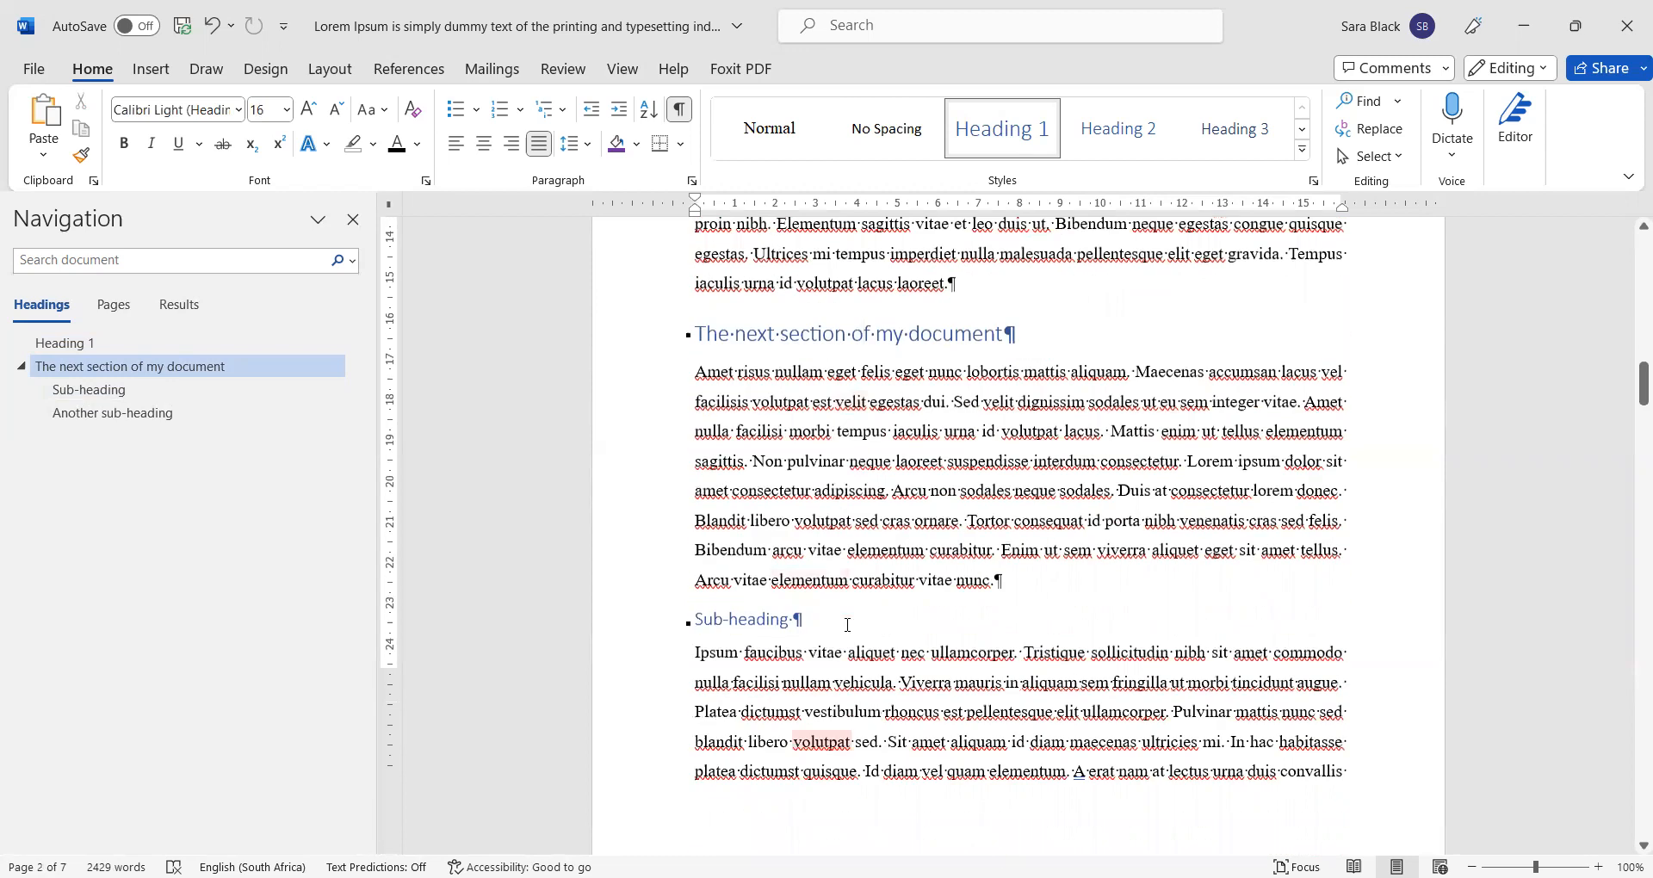
scroll(848, 612, down, 10)
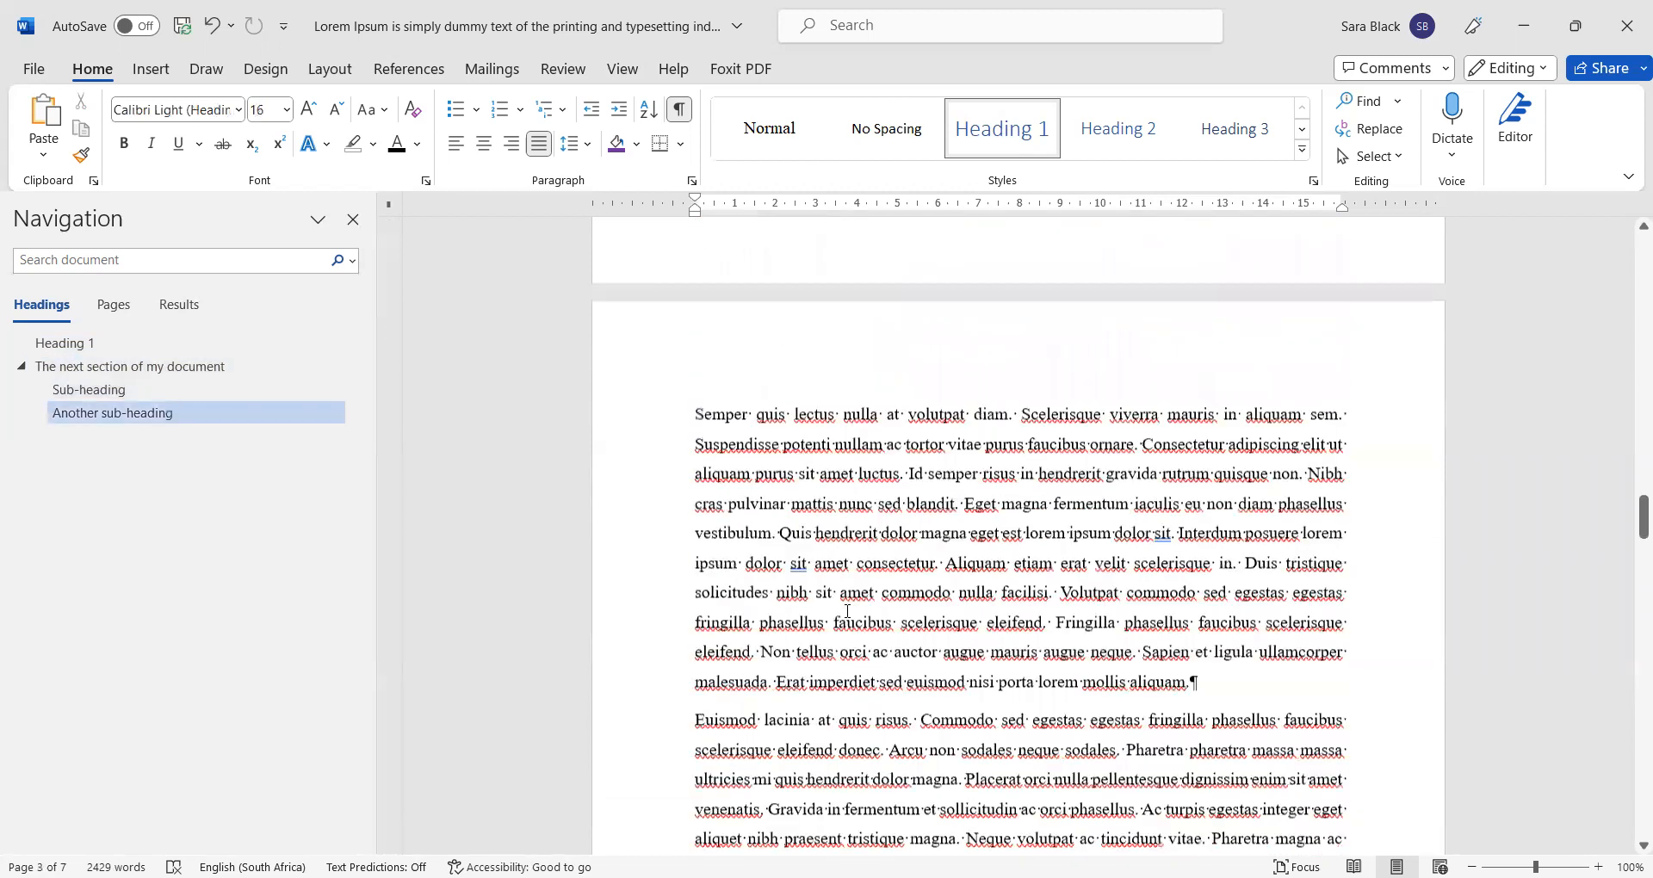
scroll(848, 611, down, 4)
scroll(848, 608, down, 12)
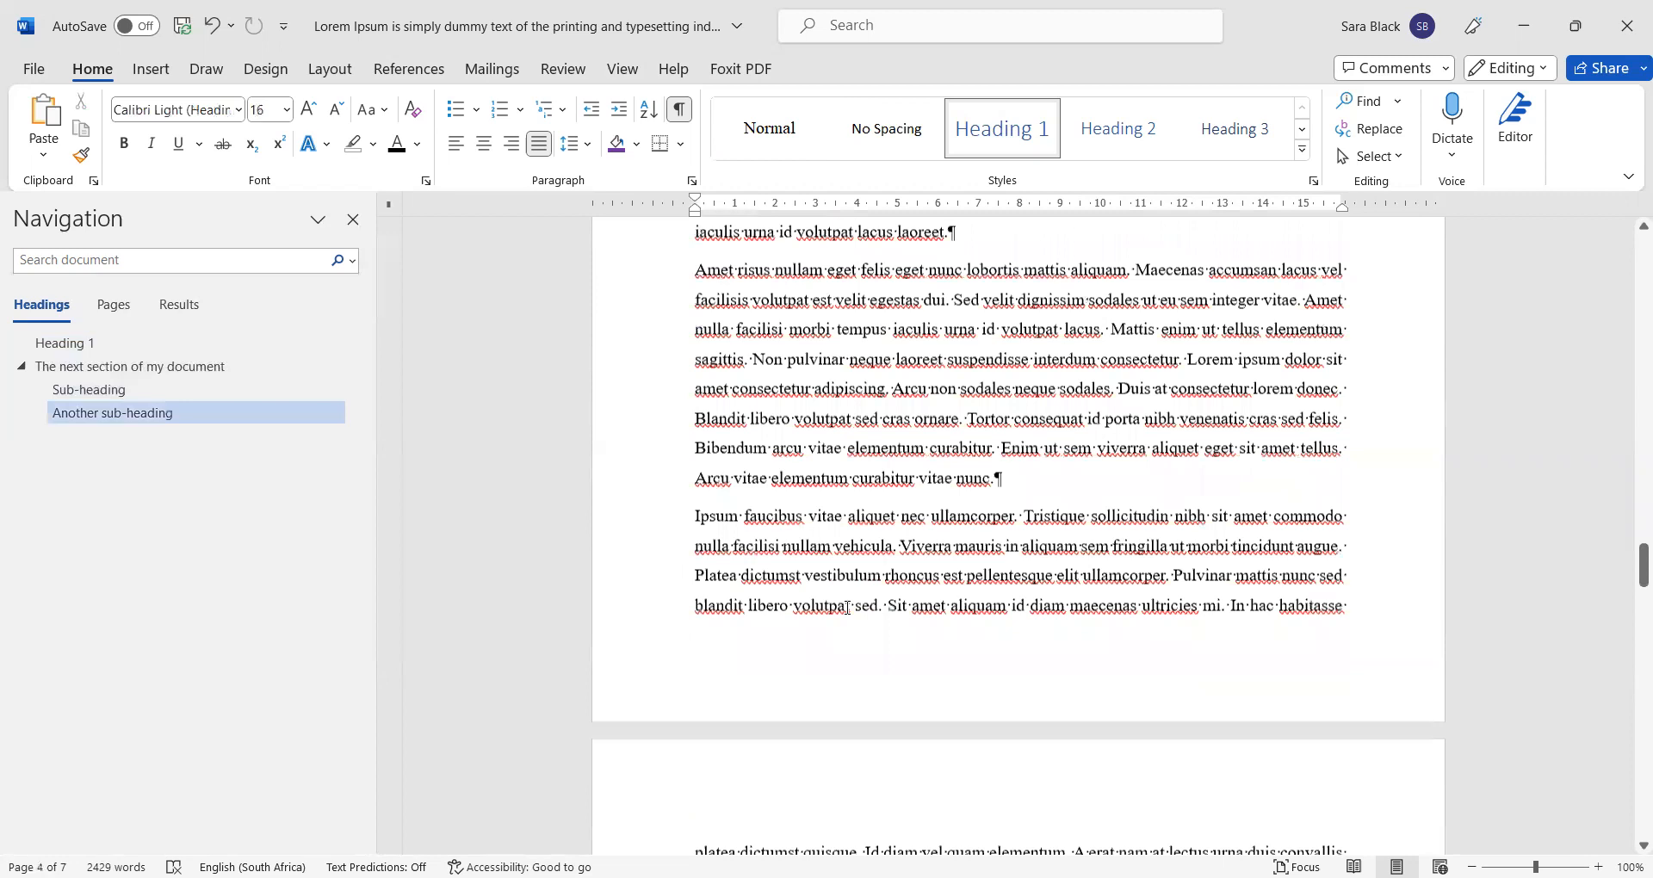
scroll(848, 608, up, 2)
scroll(848, 605, up, 4)
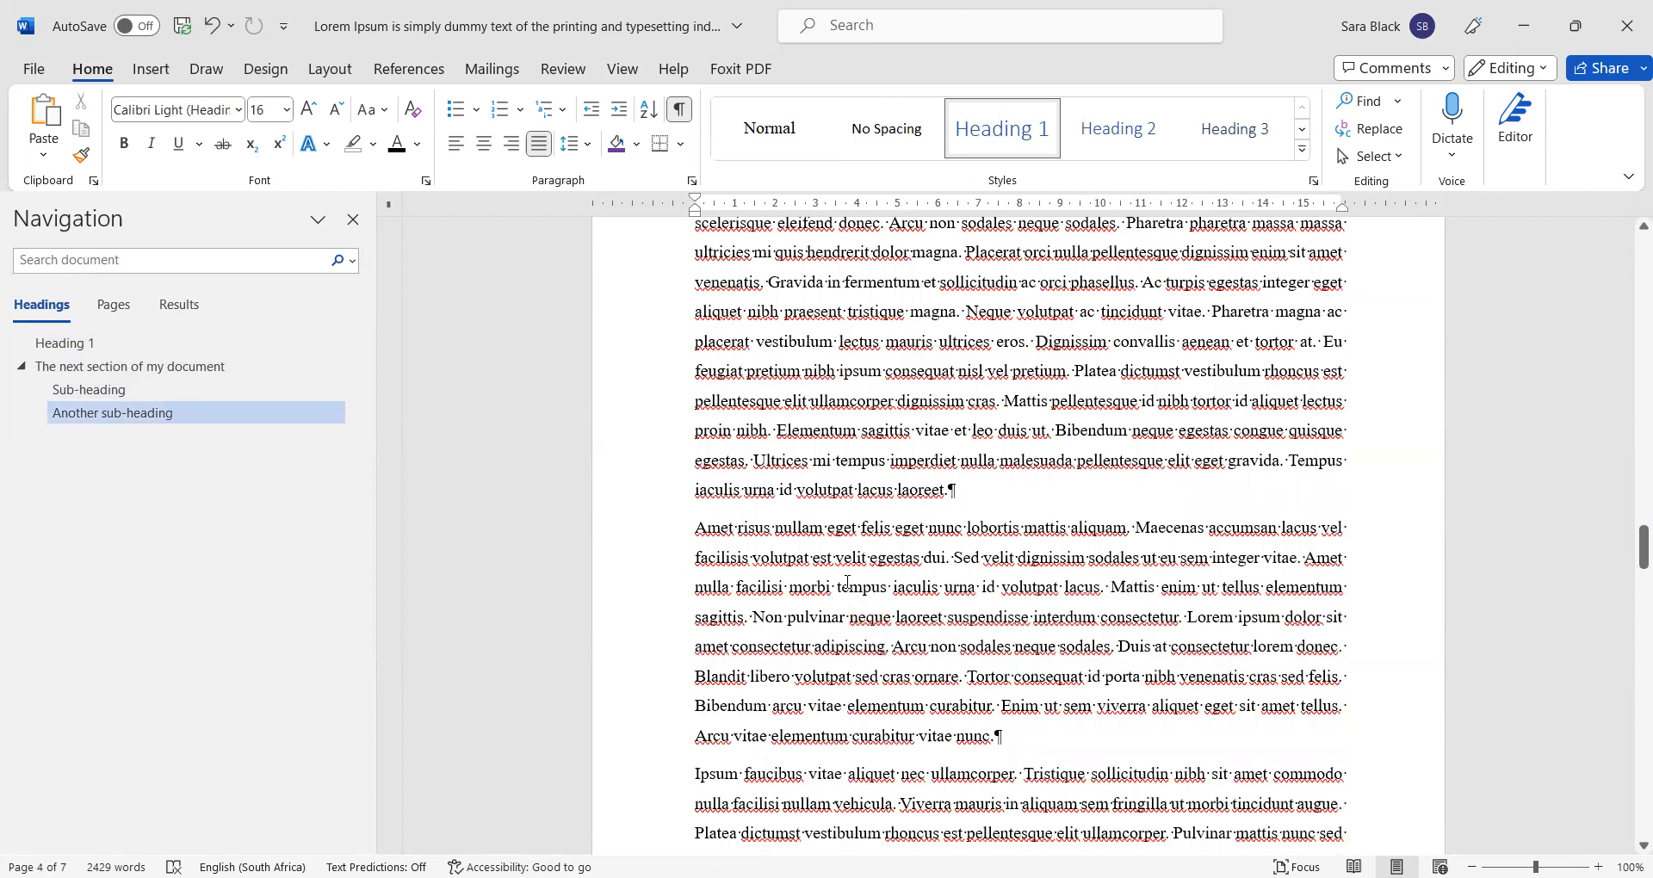
click(953, 558)
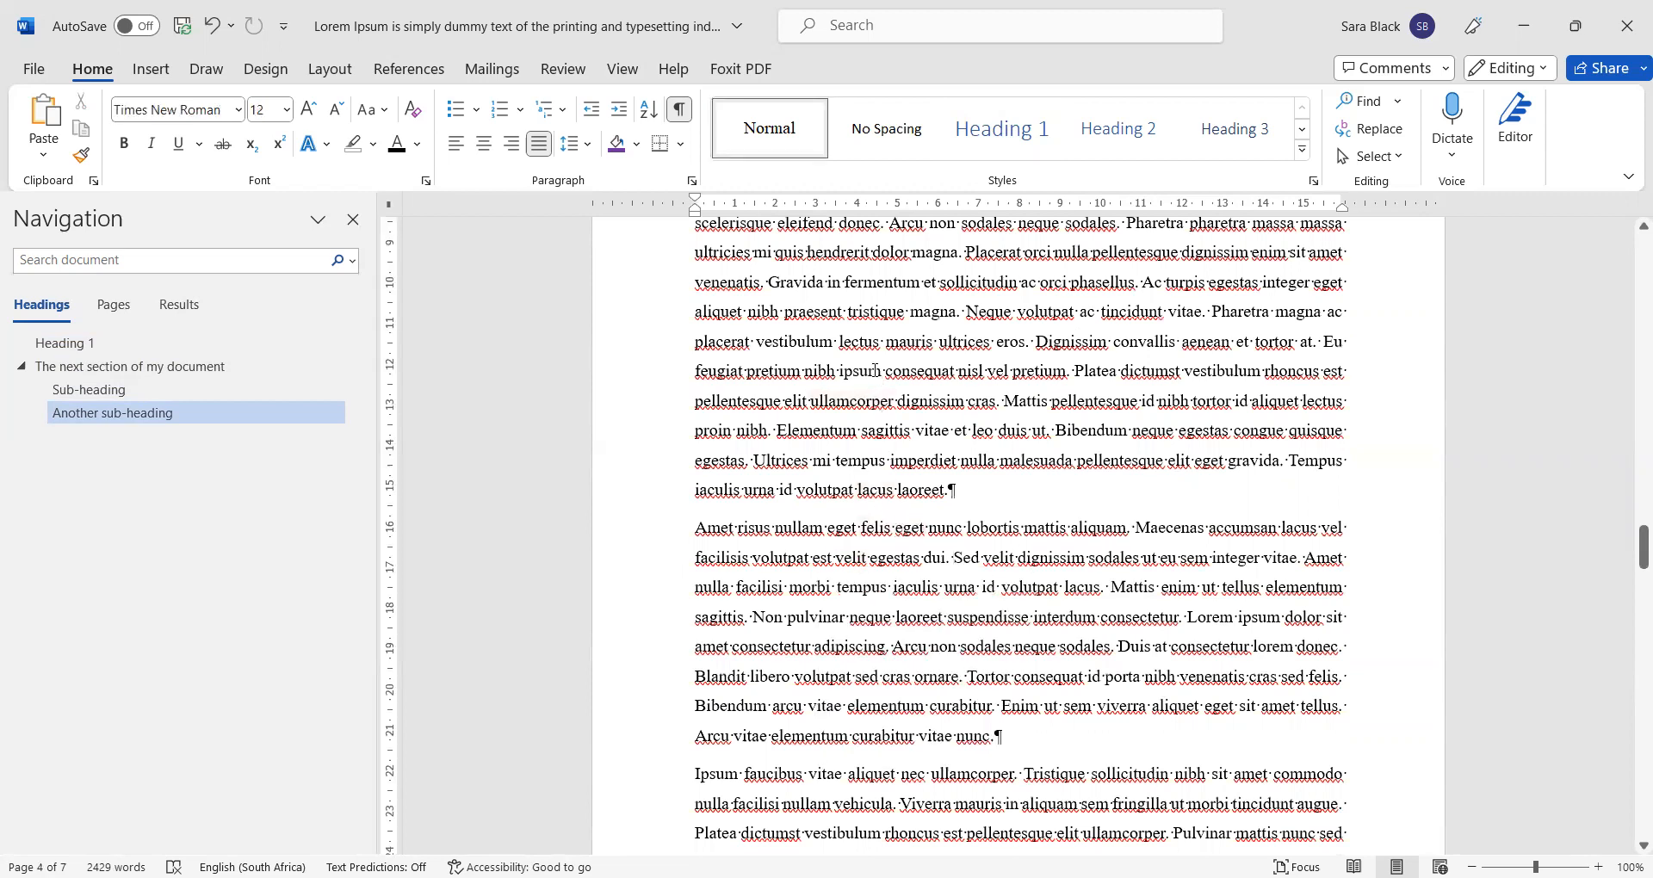
Step: Open the full list of styles, enlarge it to show every recommended style, and place it beside the page
click(1314, 180)
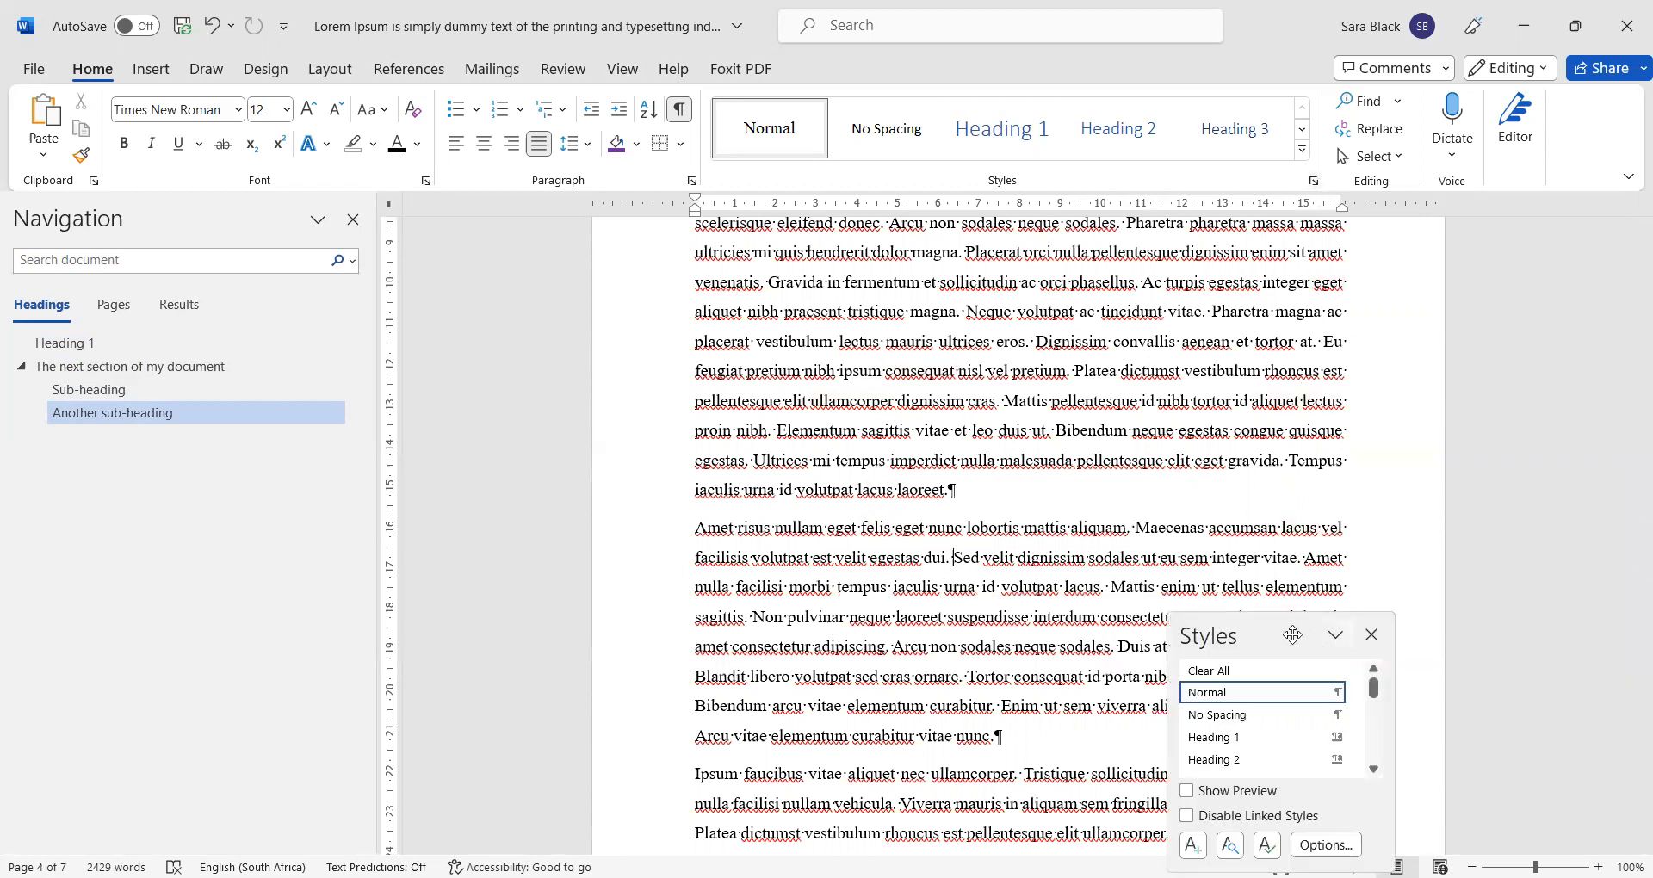
drag(1292, 634, 1439, 355)
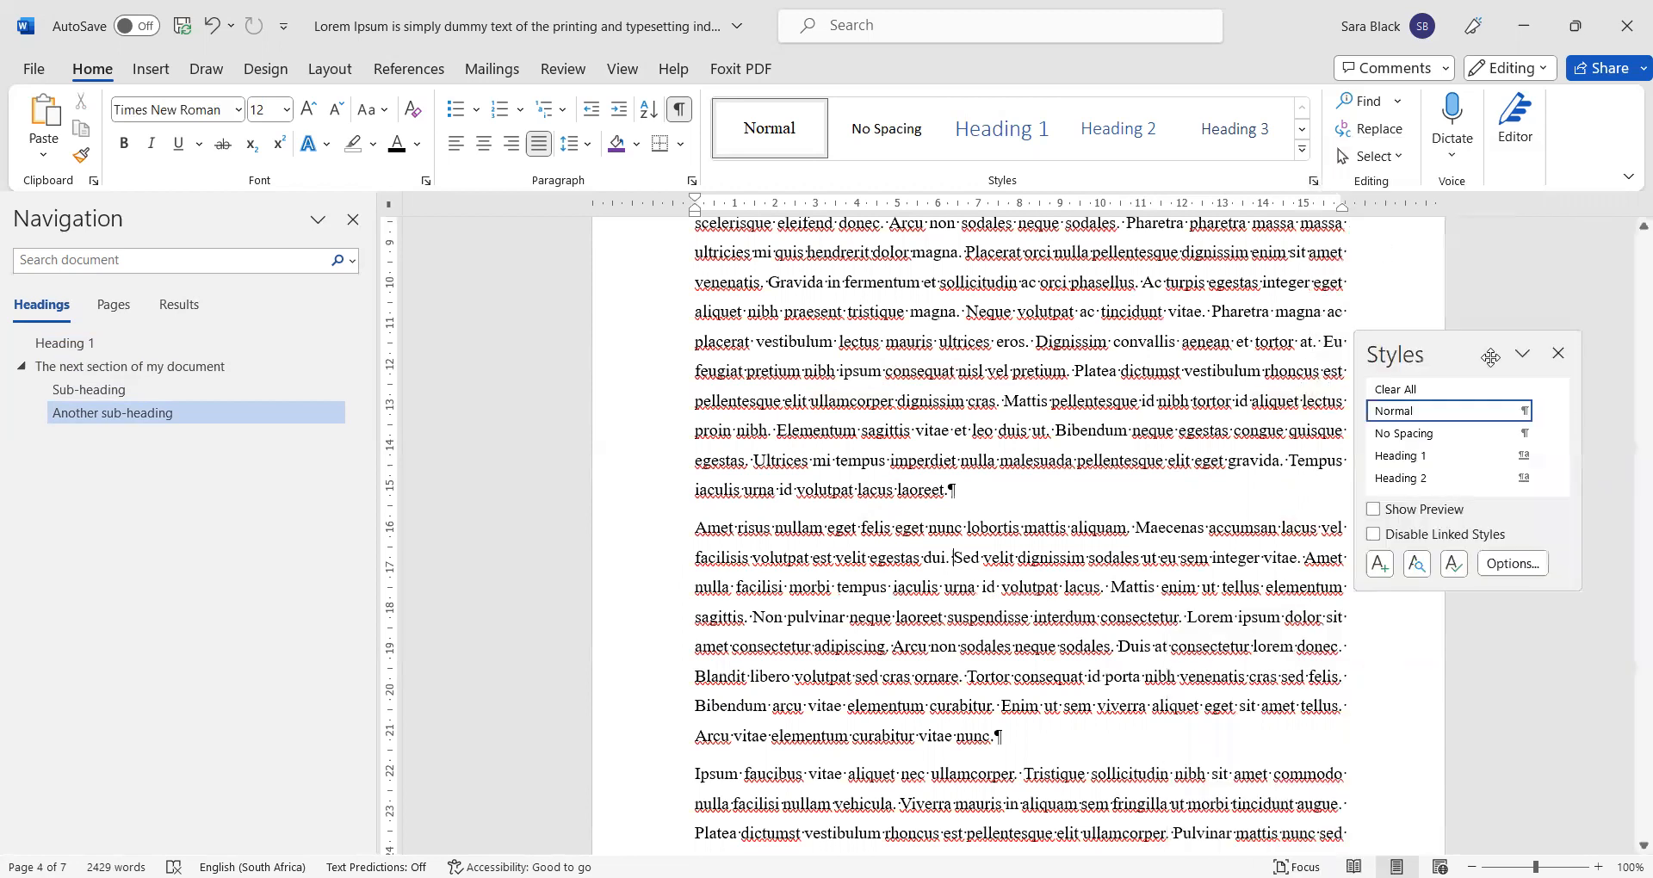
click(1559, 354)
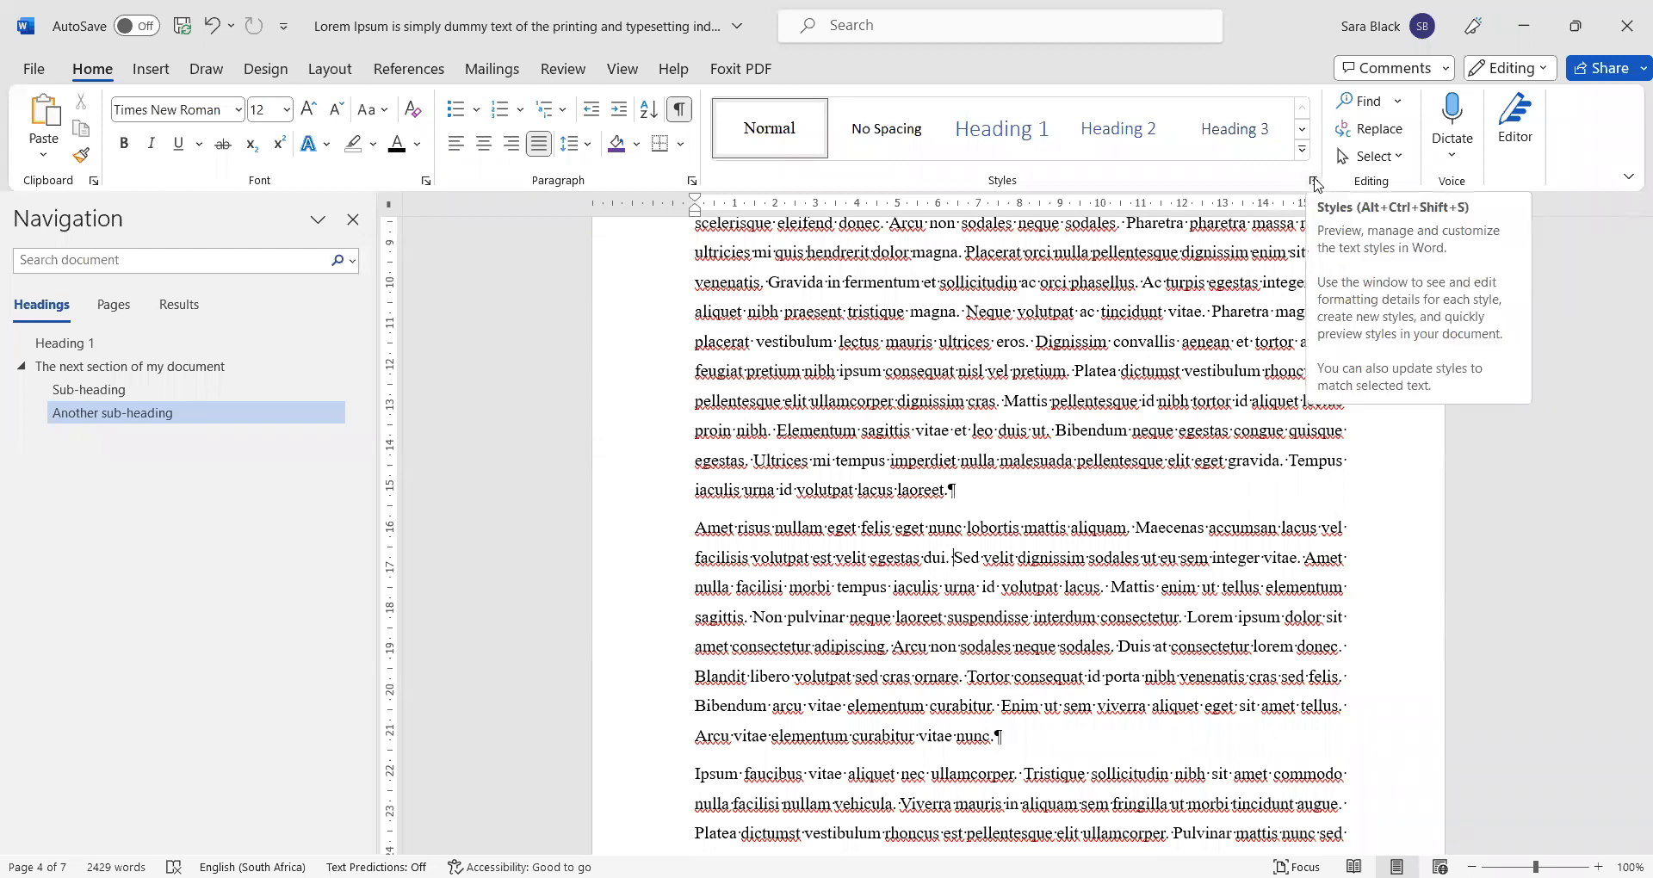
click(1314, 181)
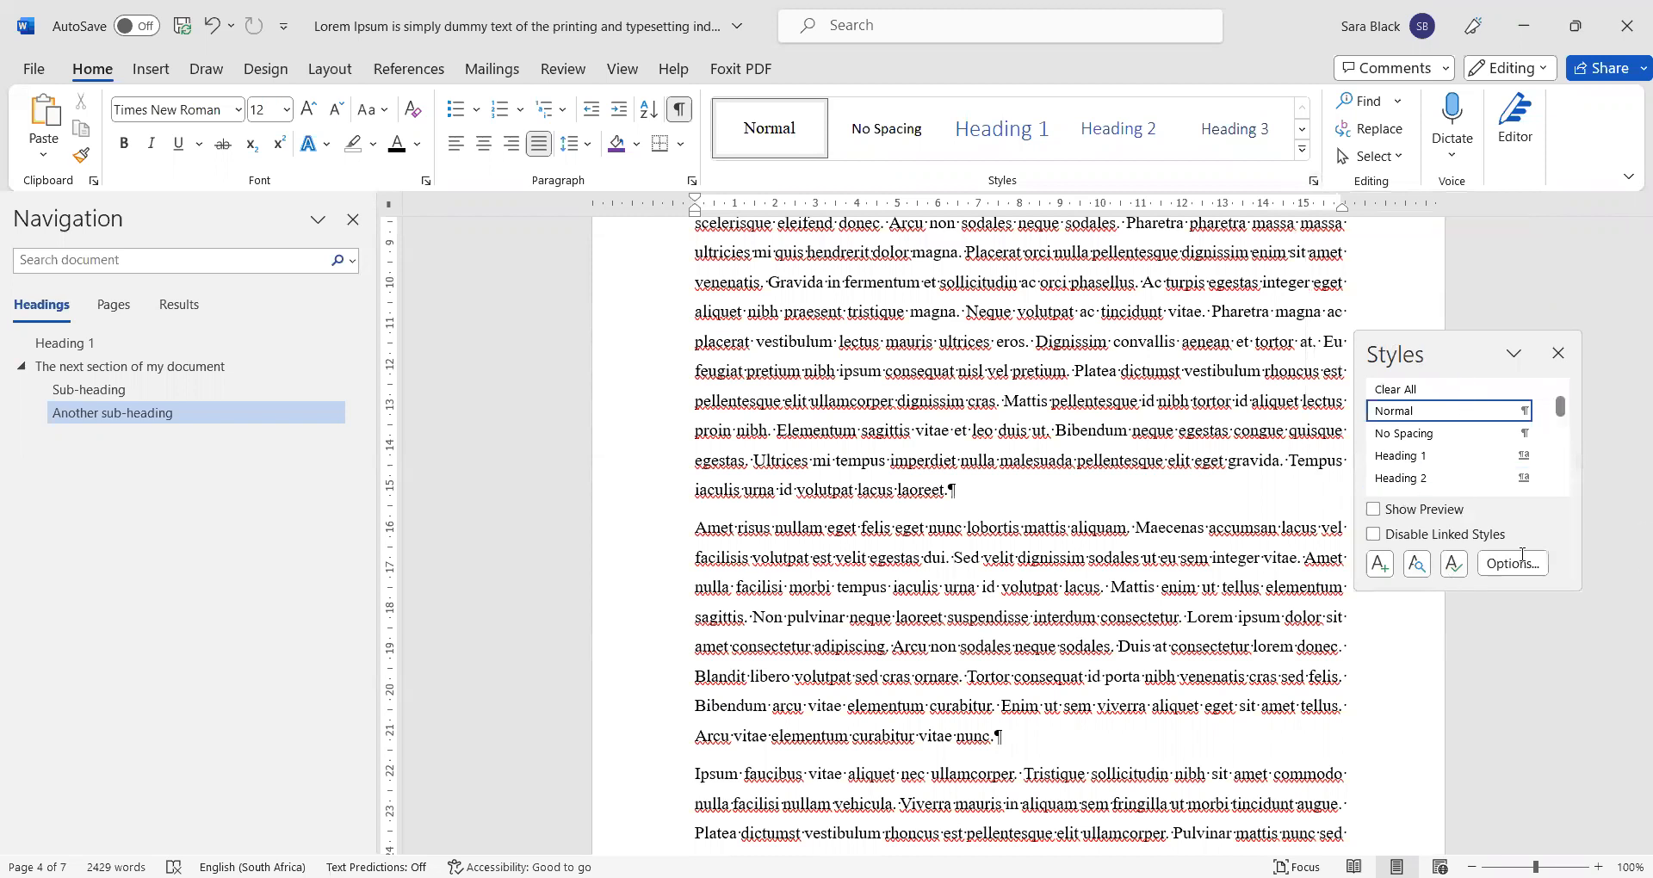
drag(1484, 513, 1484, 871)
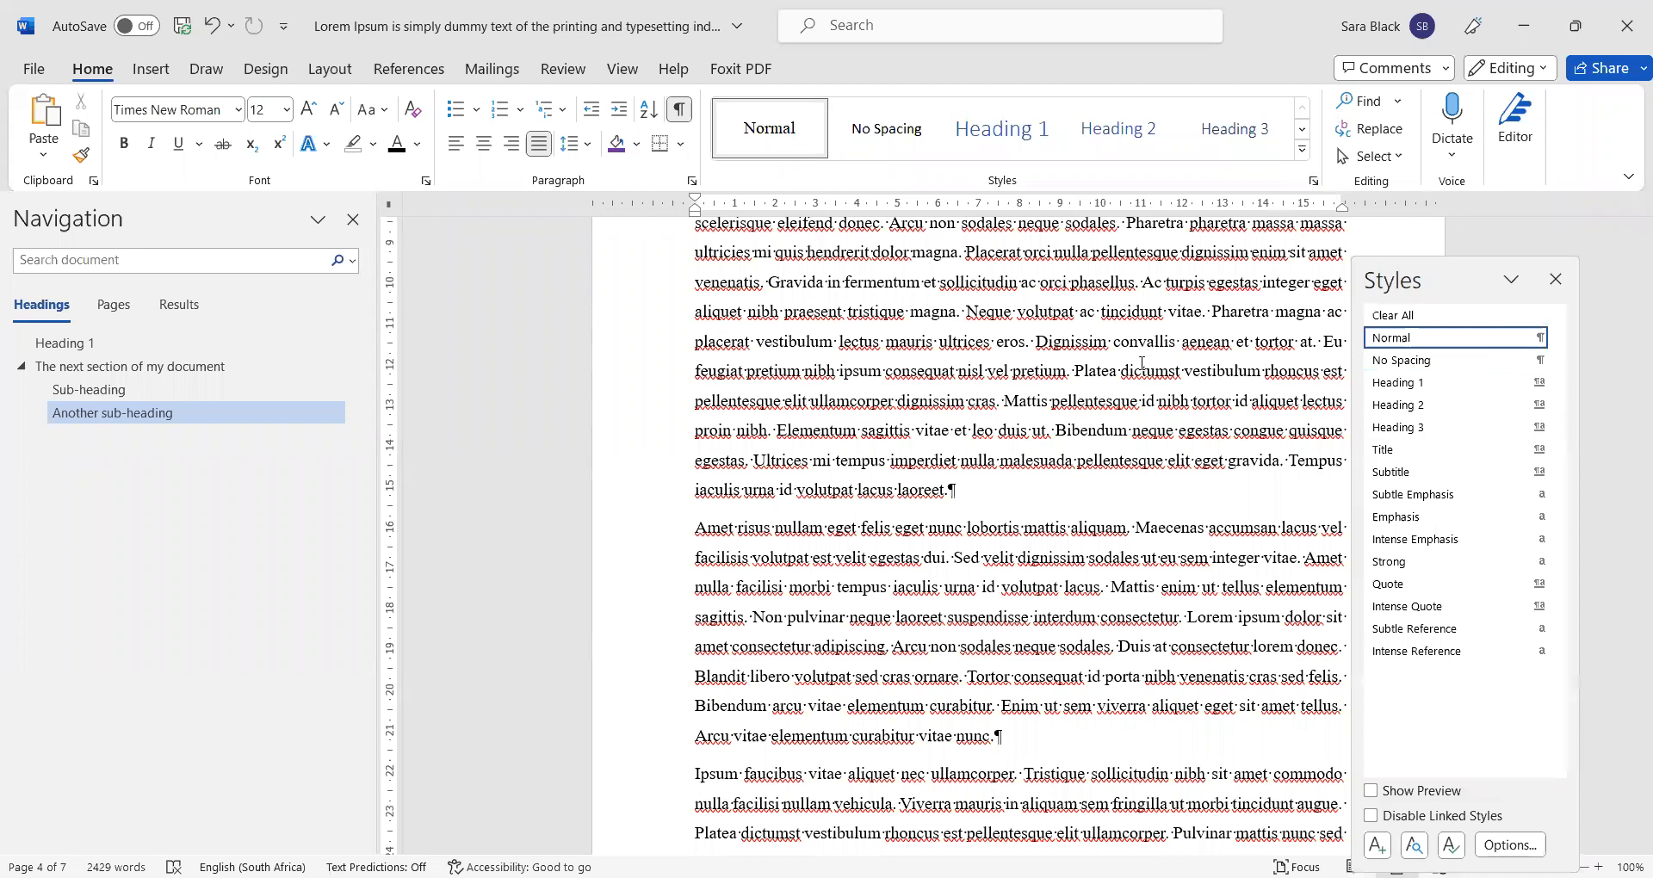
drag(1452, 278, 1491, 229)
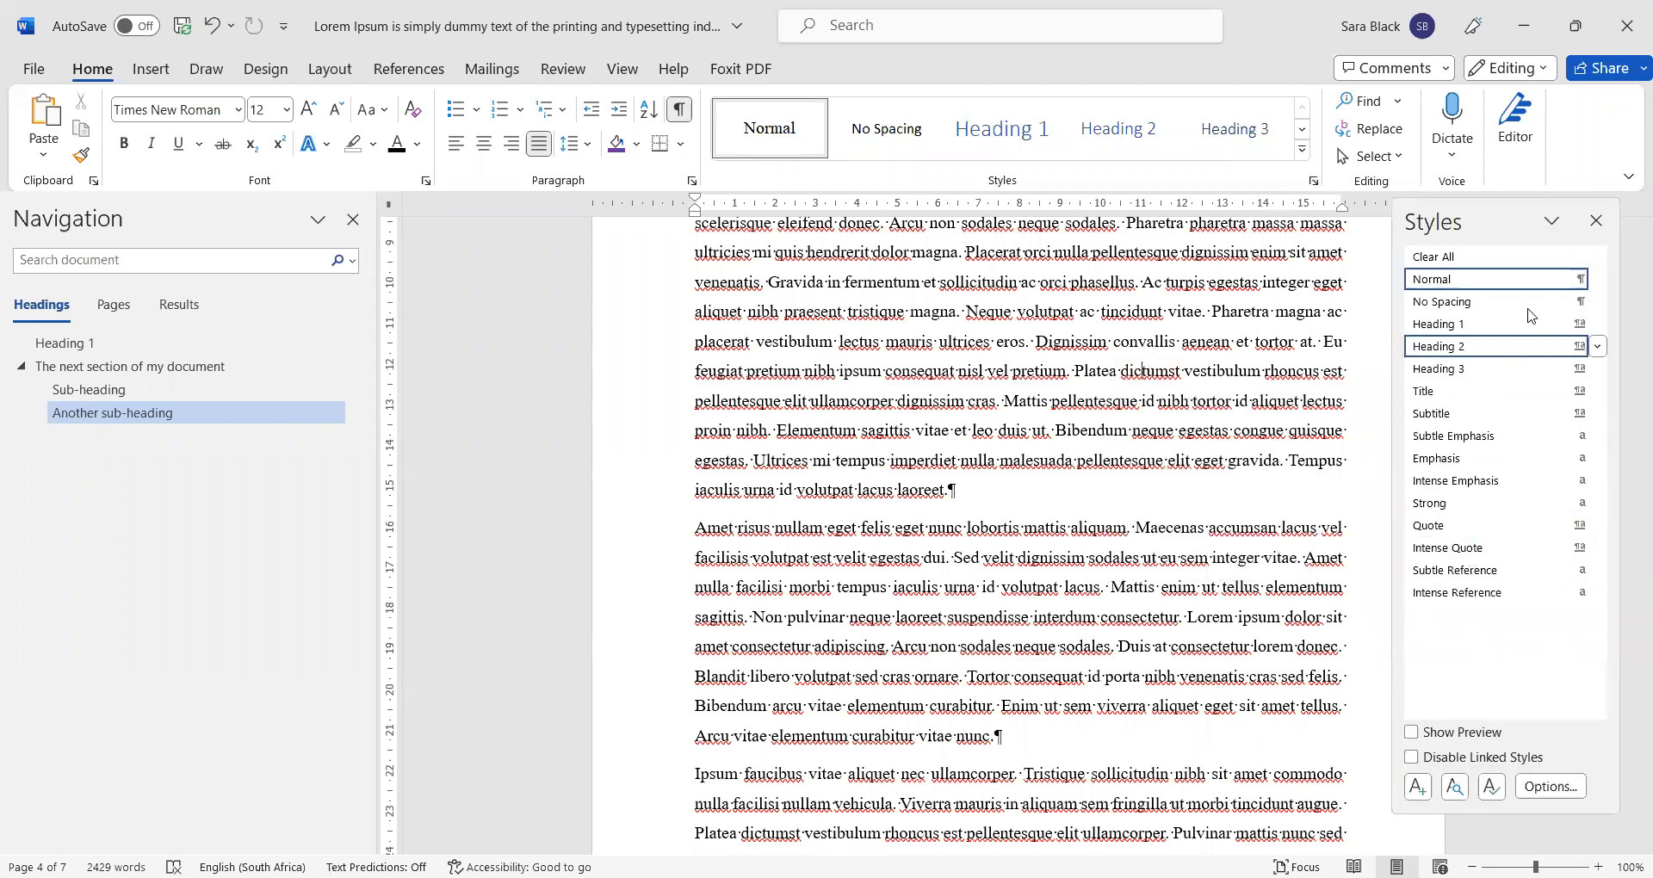
click(1128, 347)
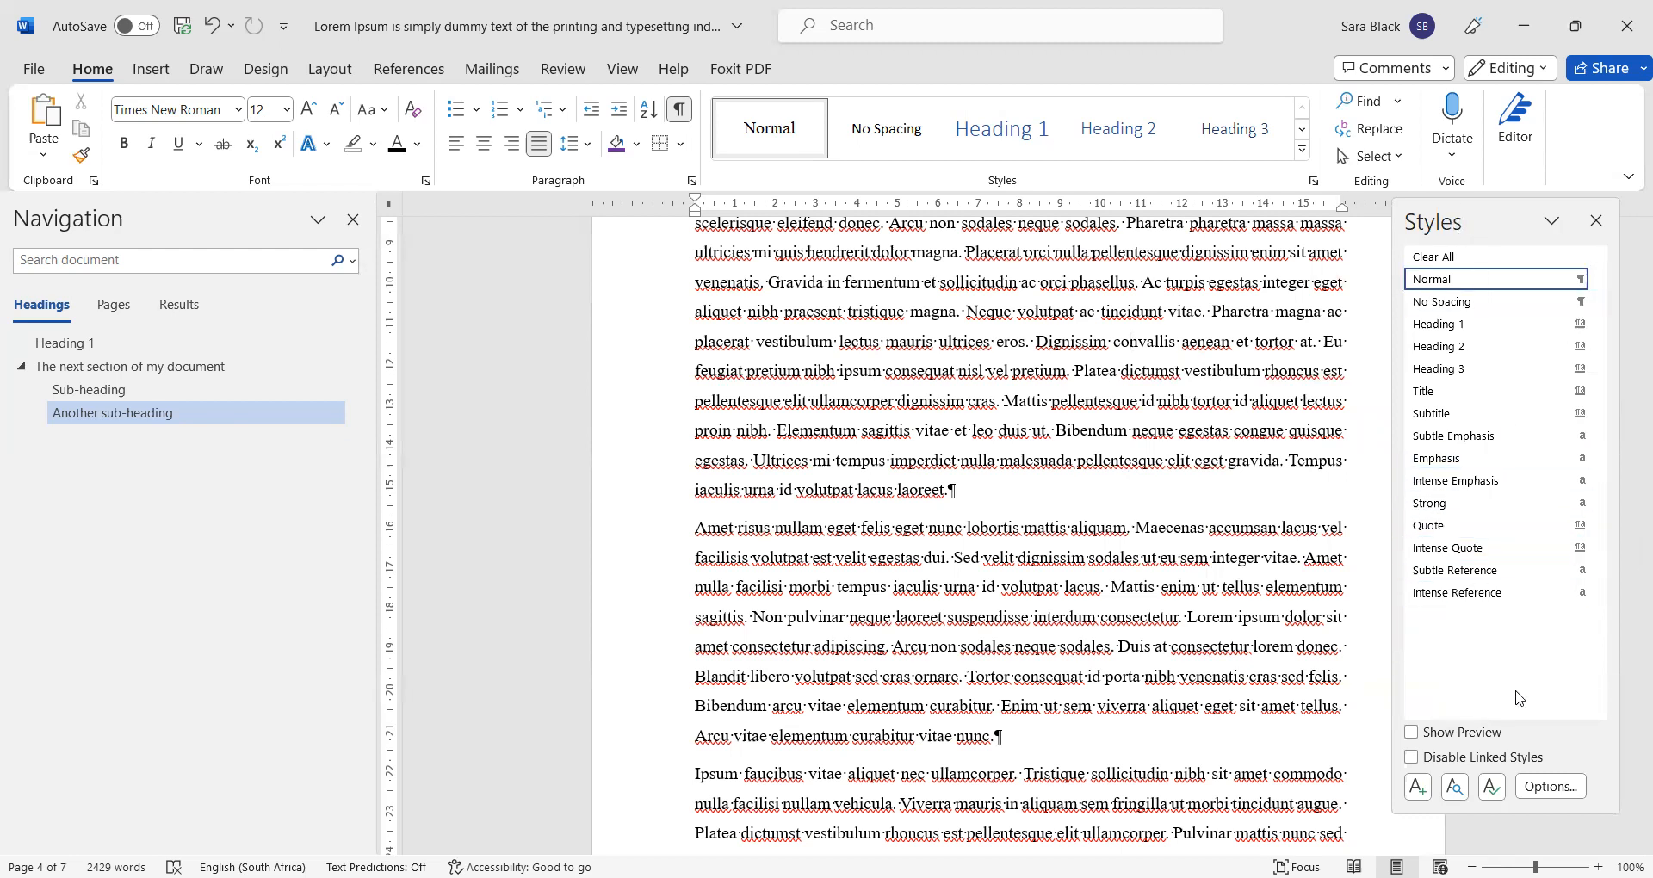
mouse_move(1580, 312)
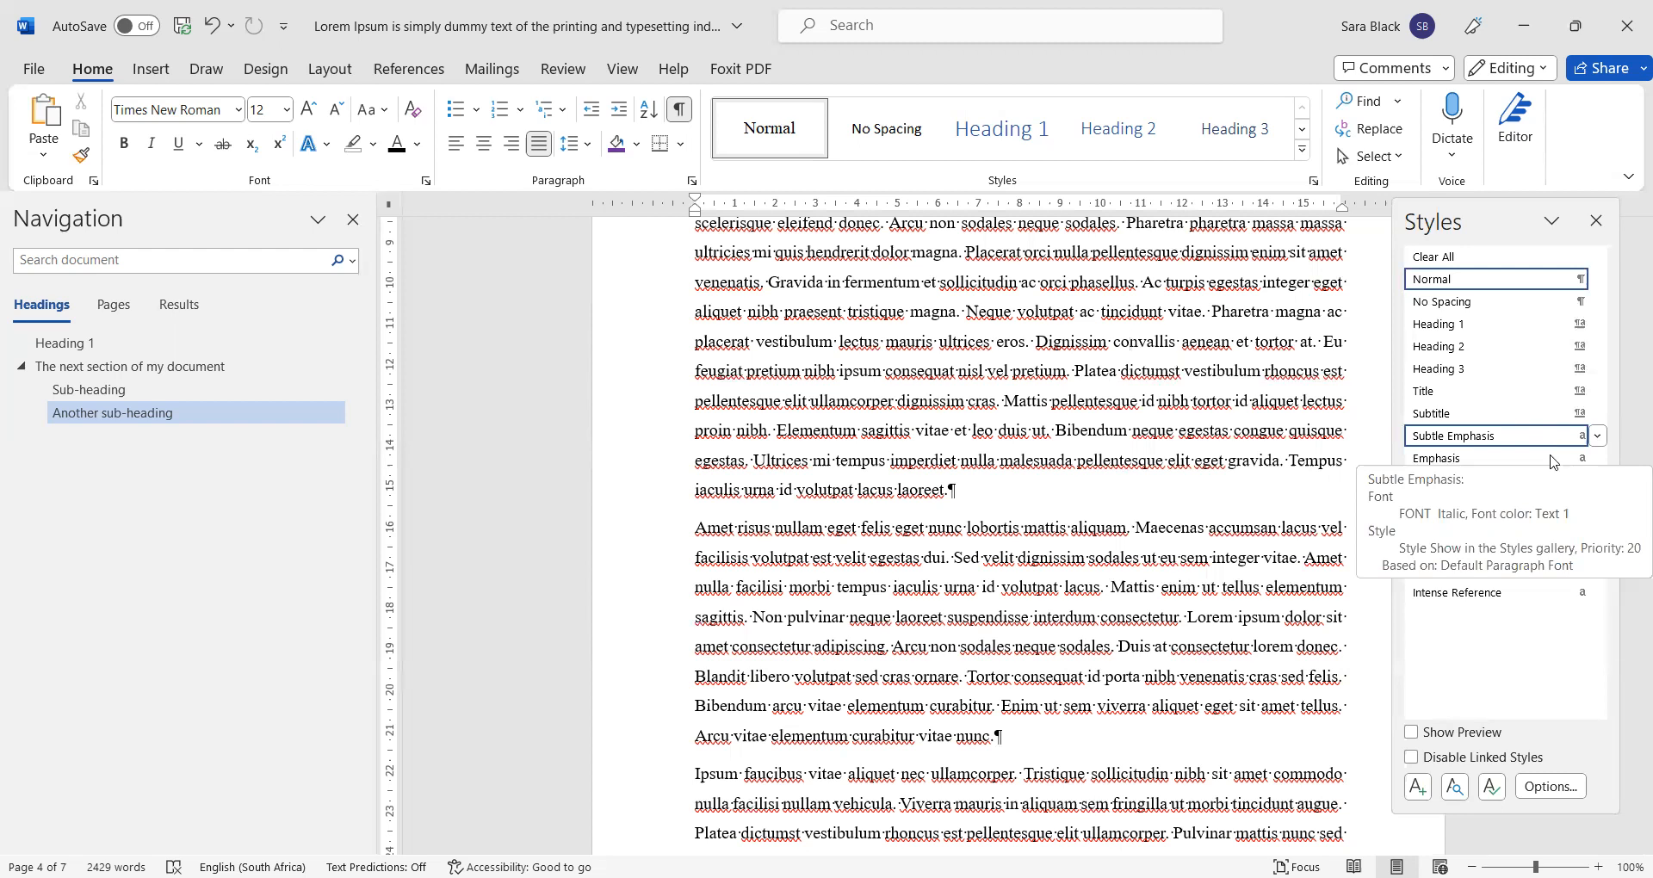
Step: Hide the formatting marks and apply the Subtle Emphasis style to "dummy text of the printing and typesetting" on page 5
scroll(902, 609, down, 6)
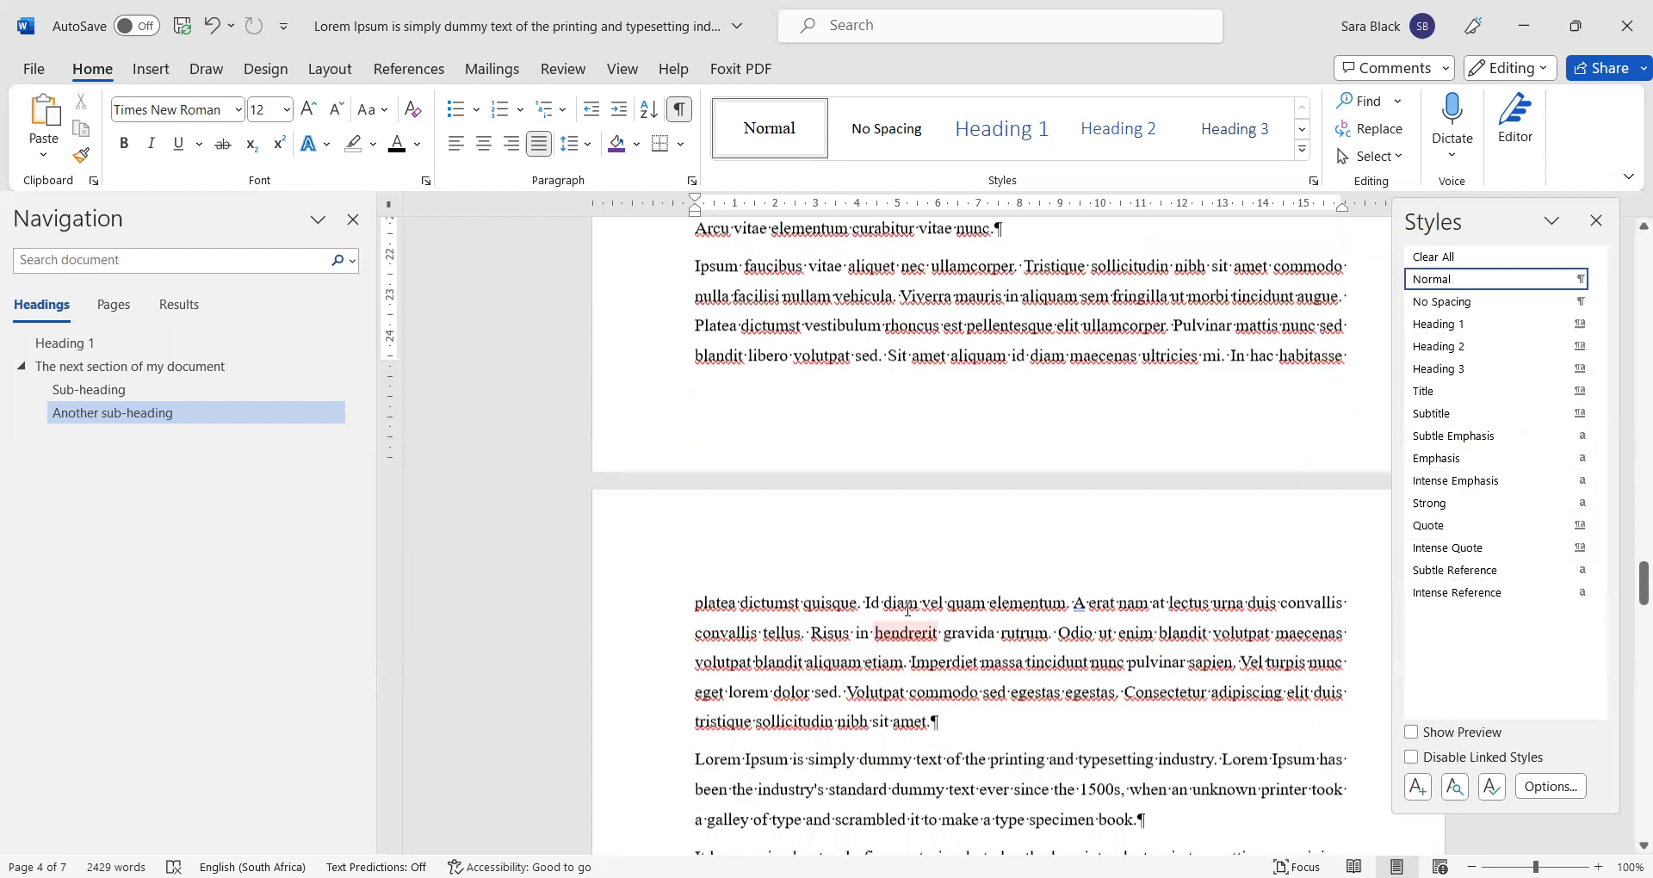
drag(887, 752, 1154, 761)
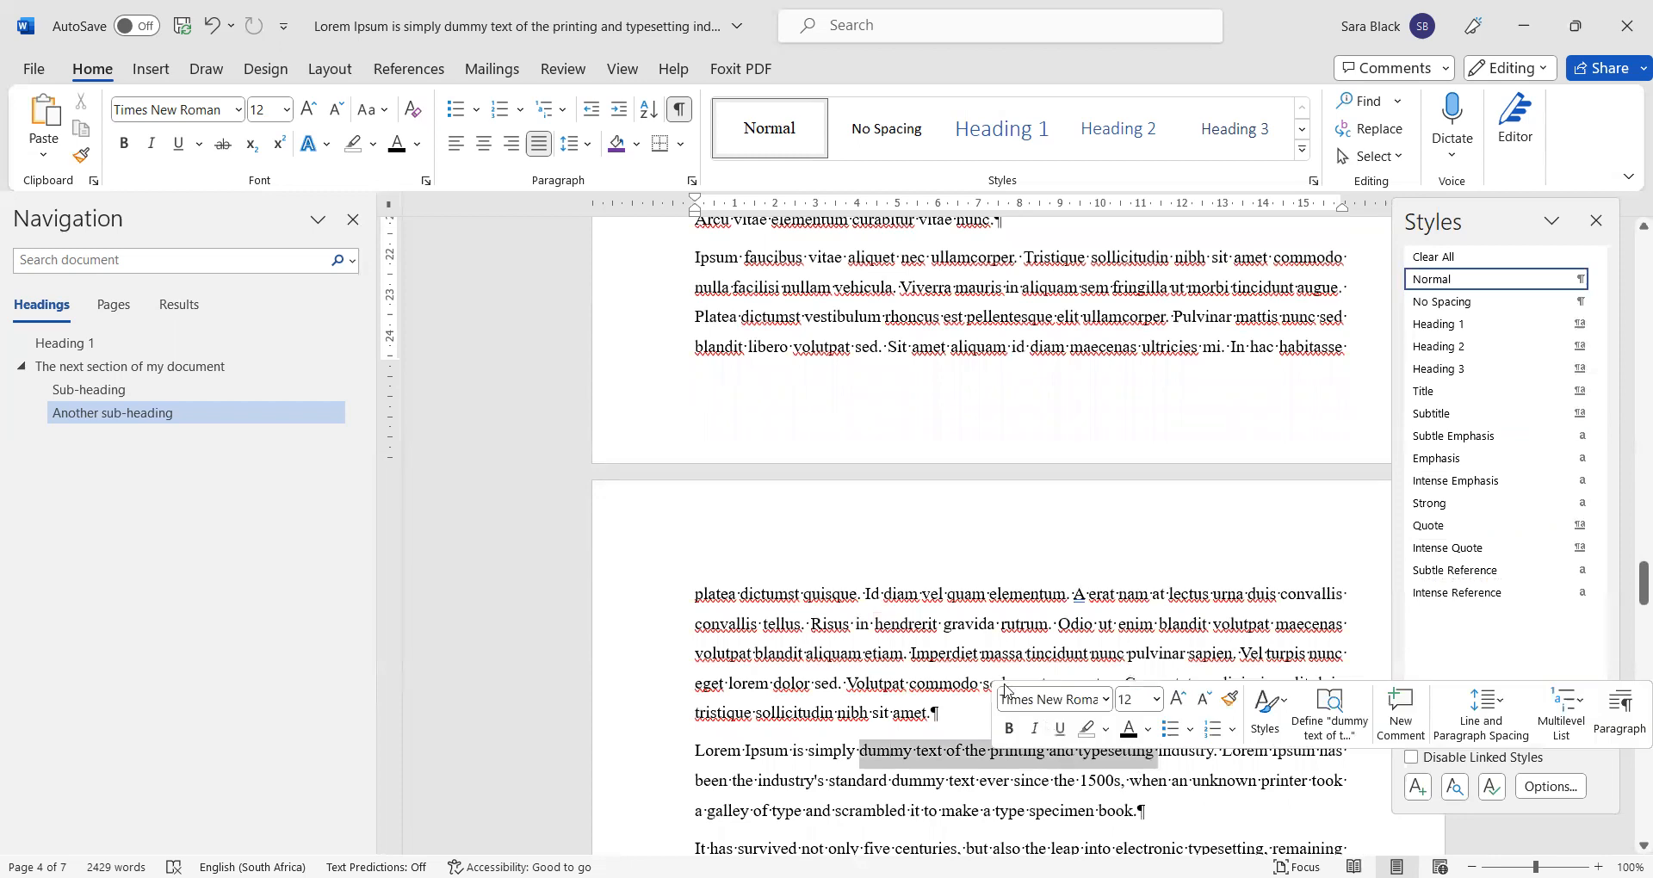
key(ctrl+shift+8)
scroll(855, 315, down, 4)
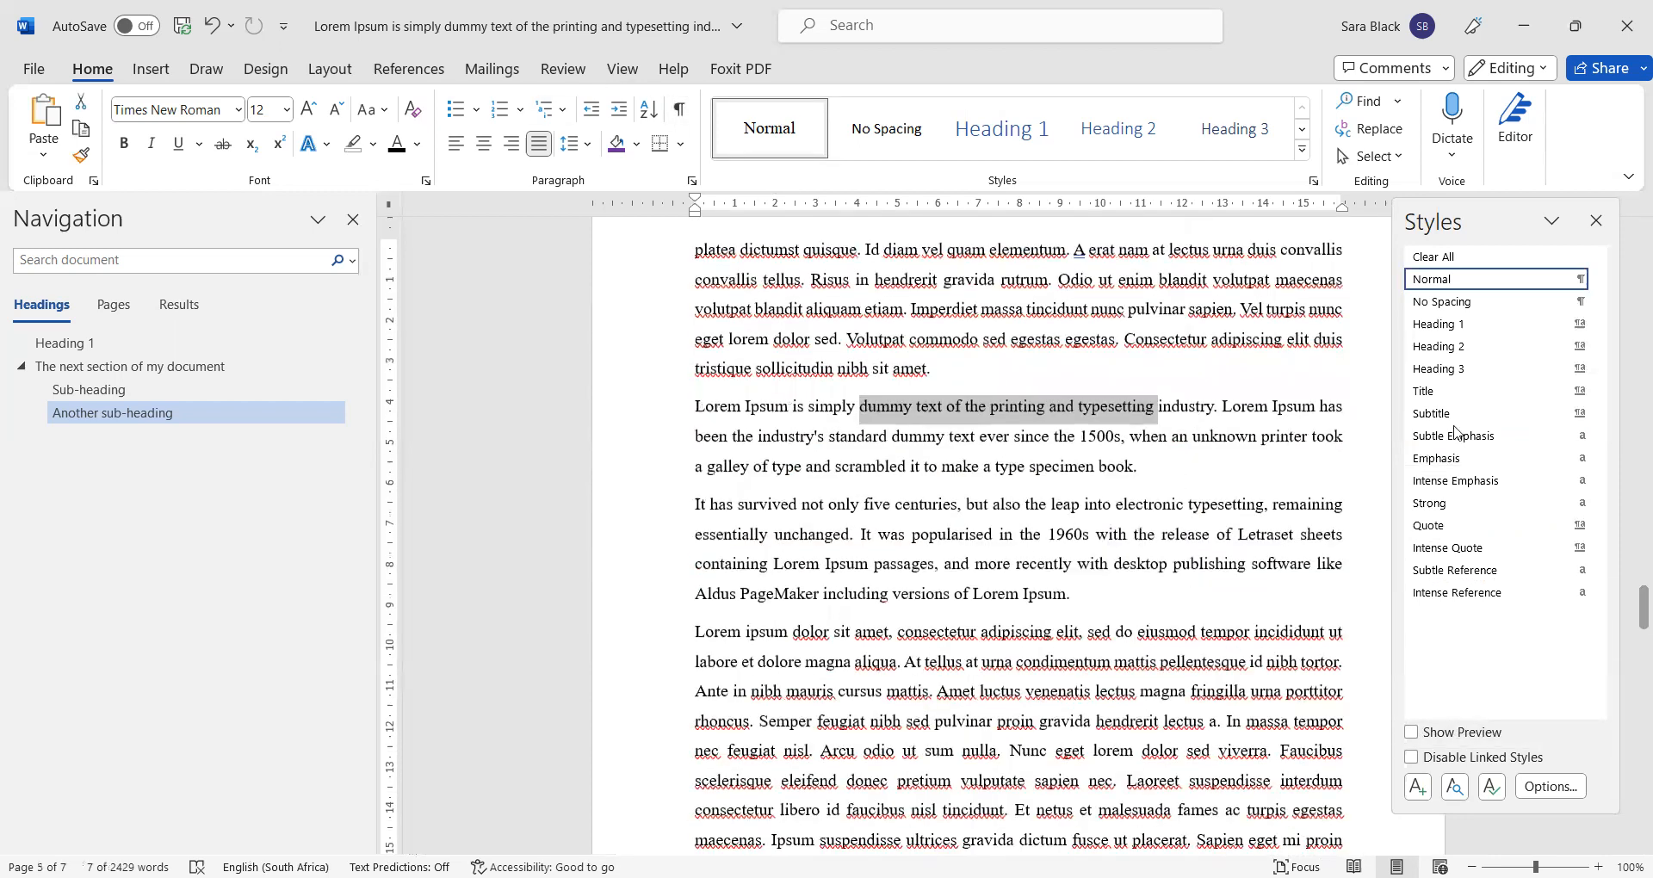
click(1541, 437)
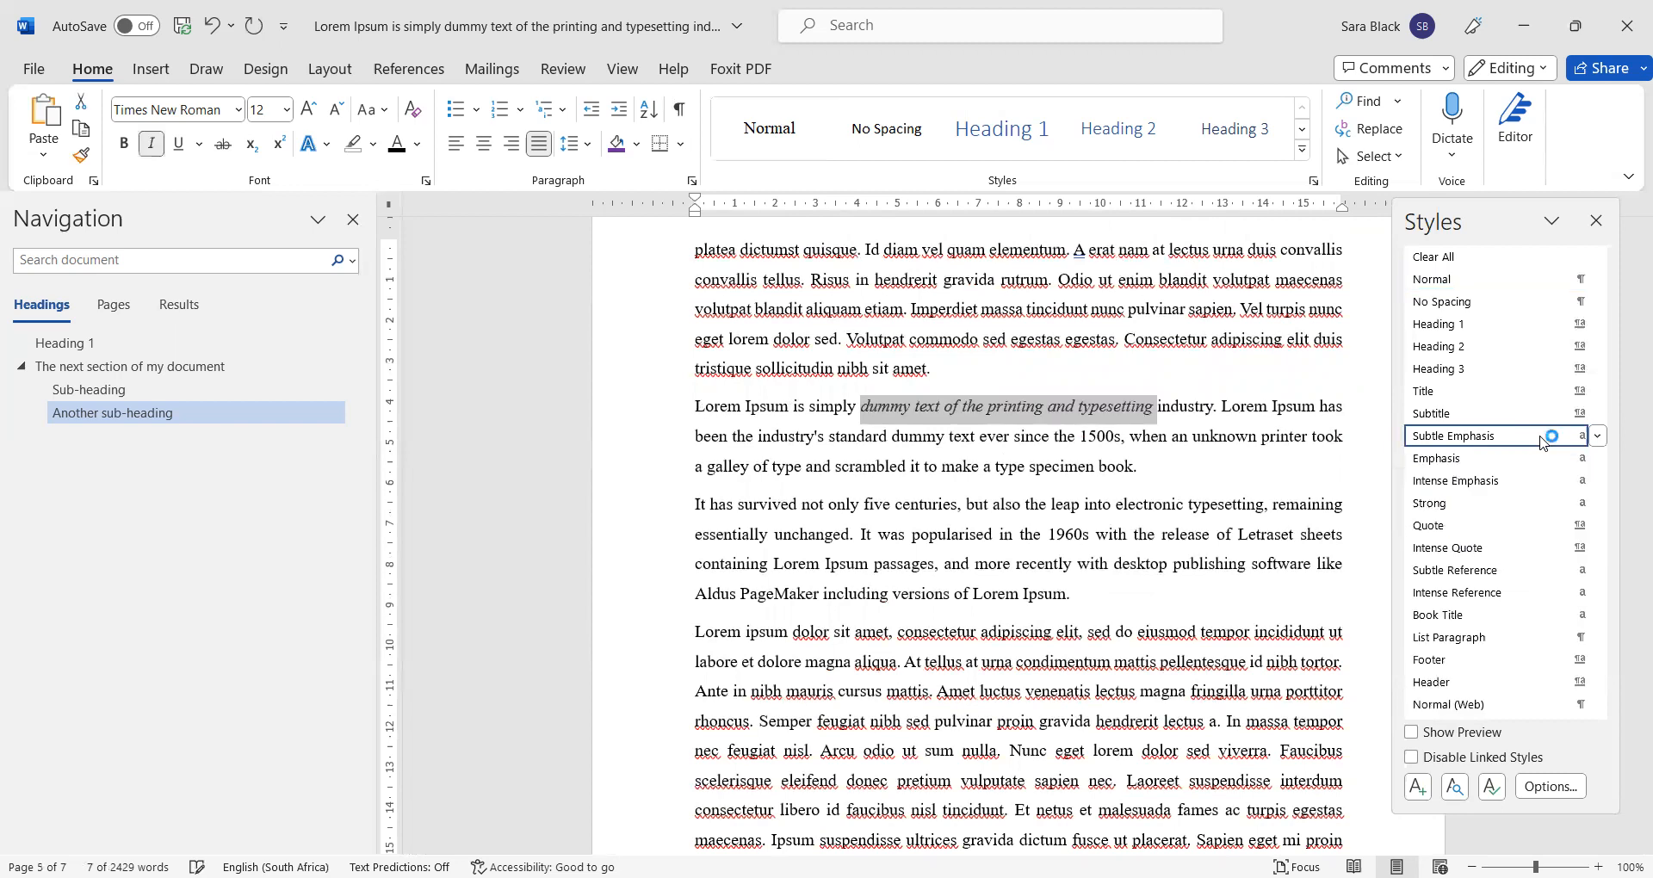
click(1221, 418)
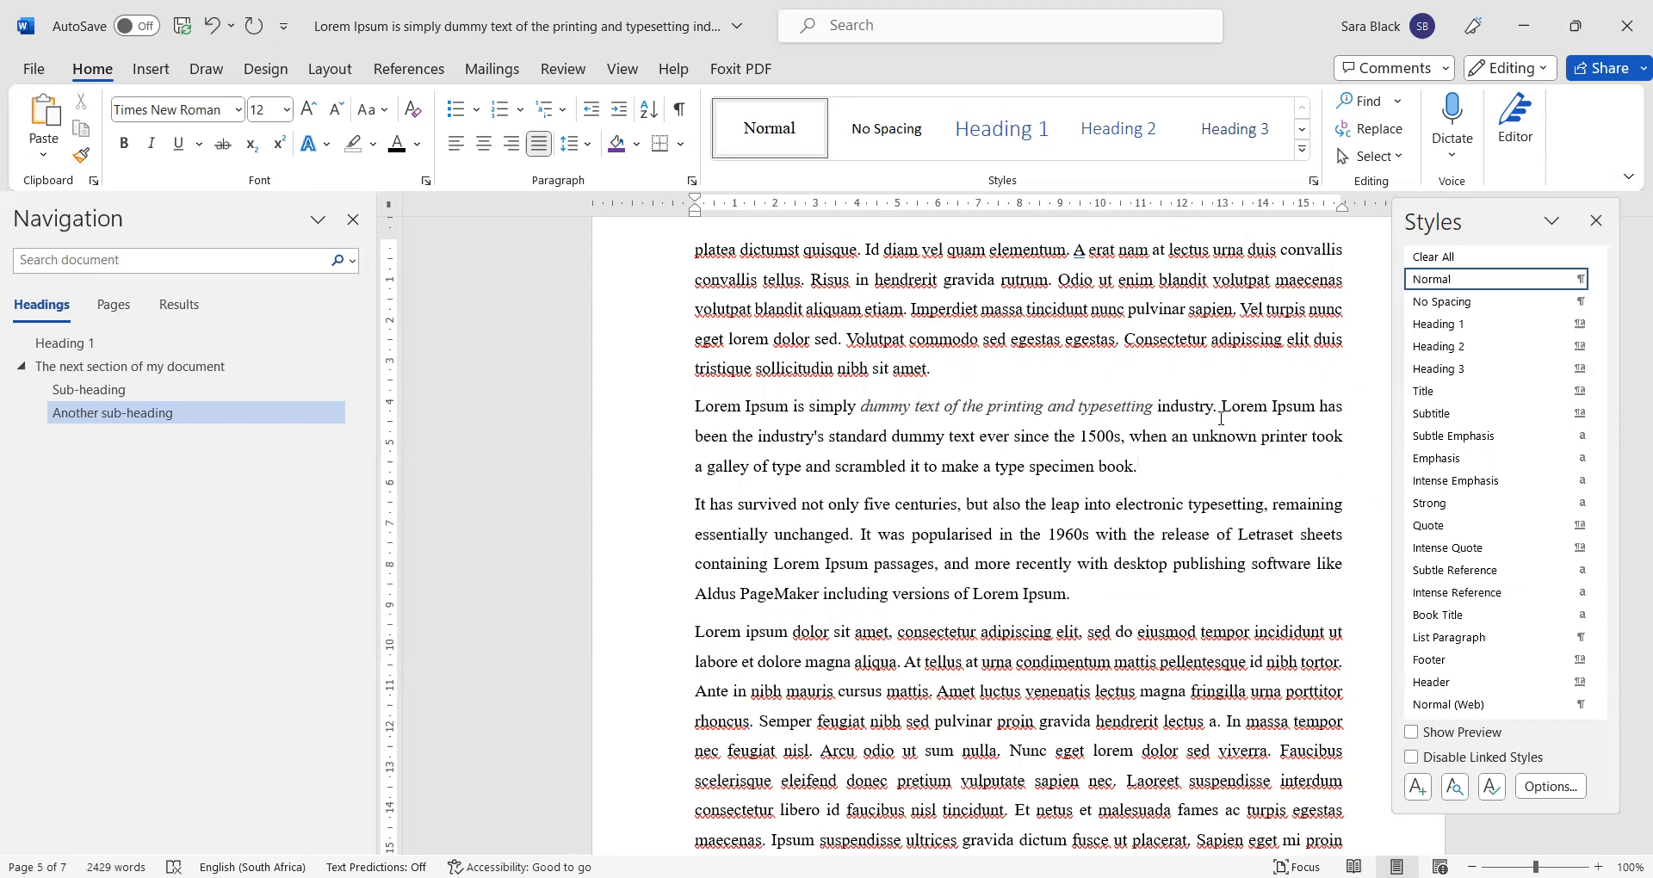
drag(861, 406, 1156, 406)
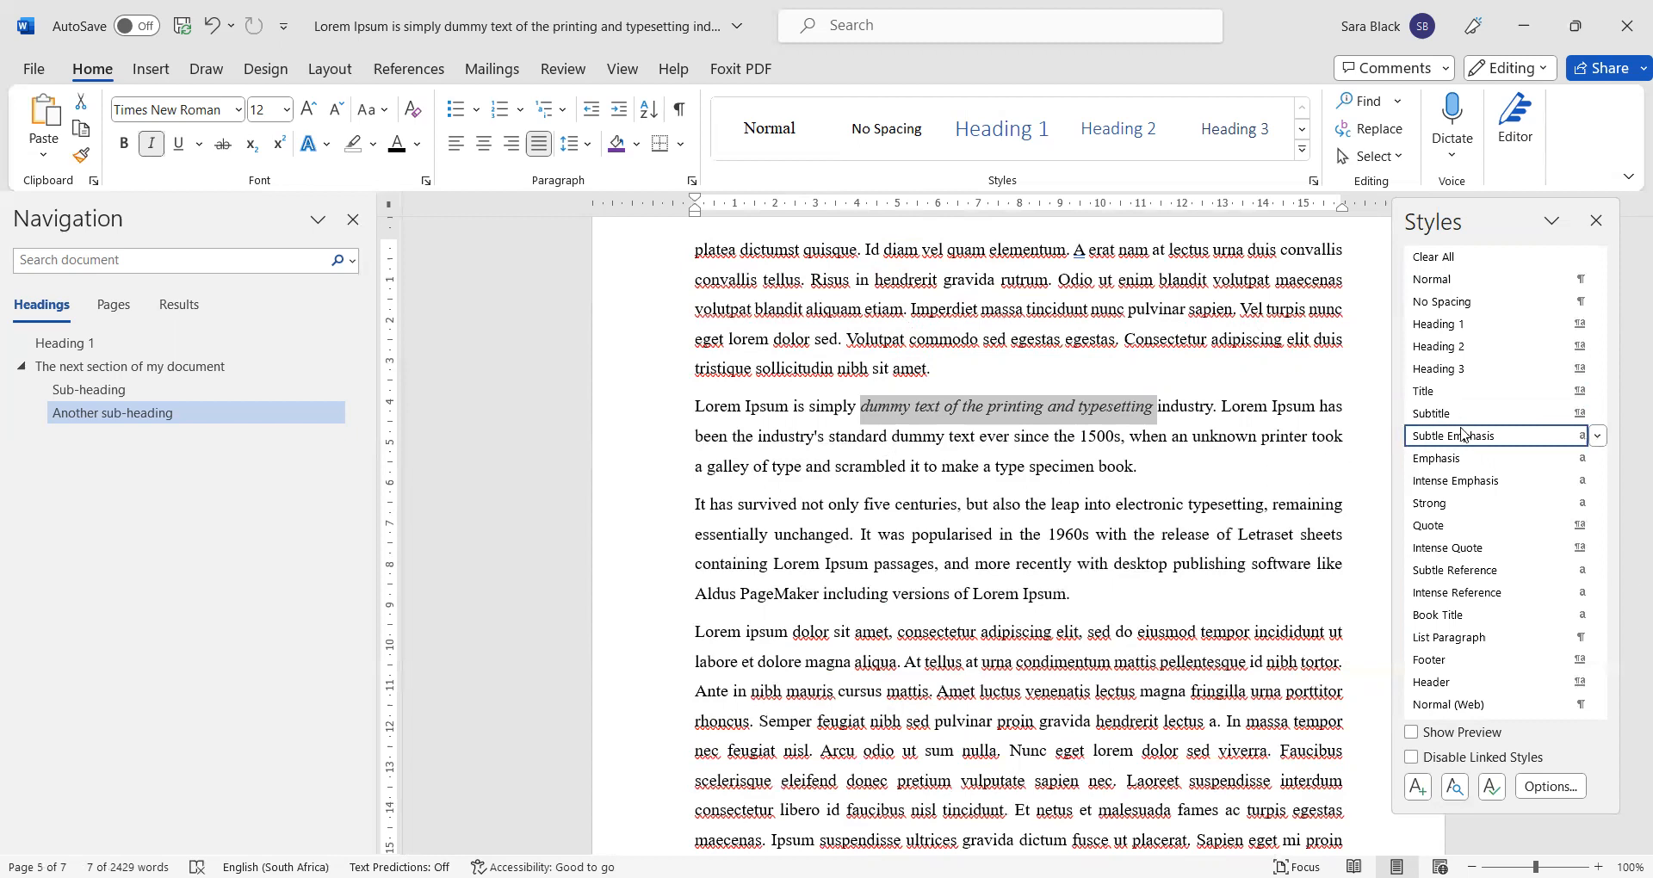
click(1479, 446)
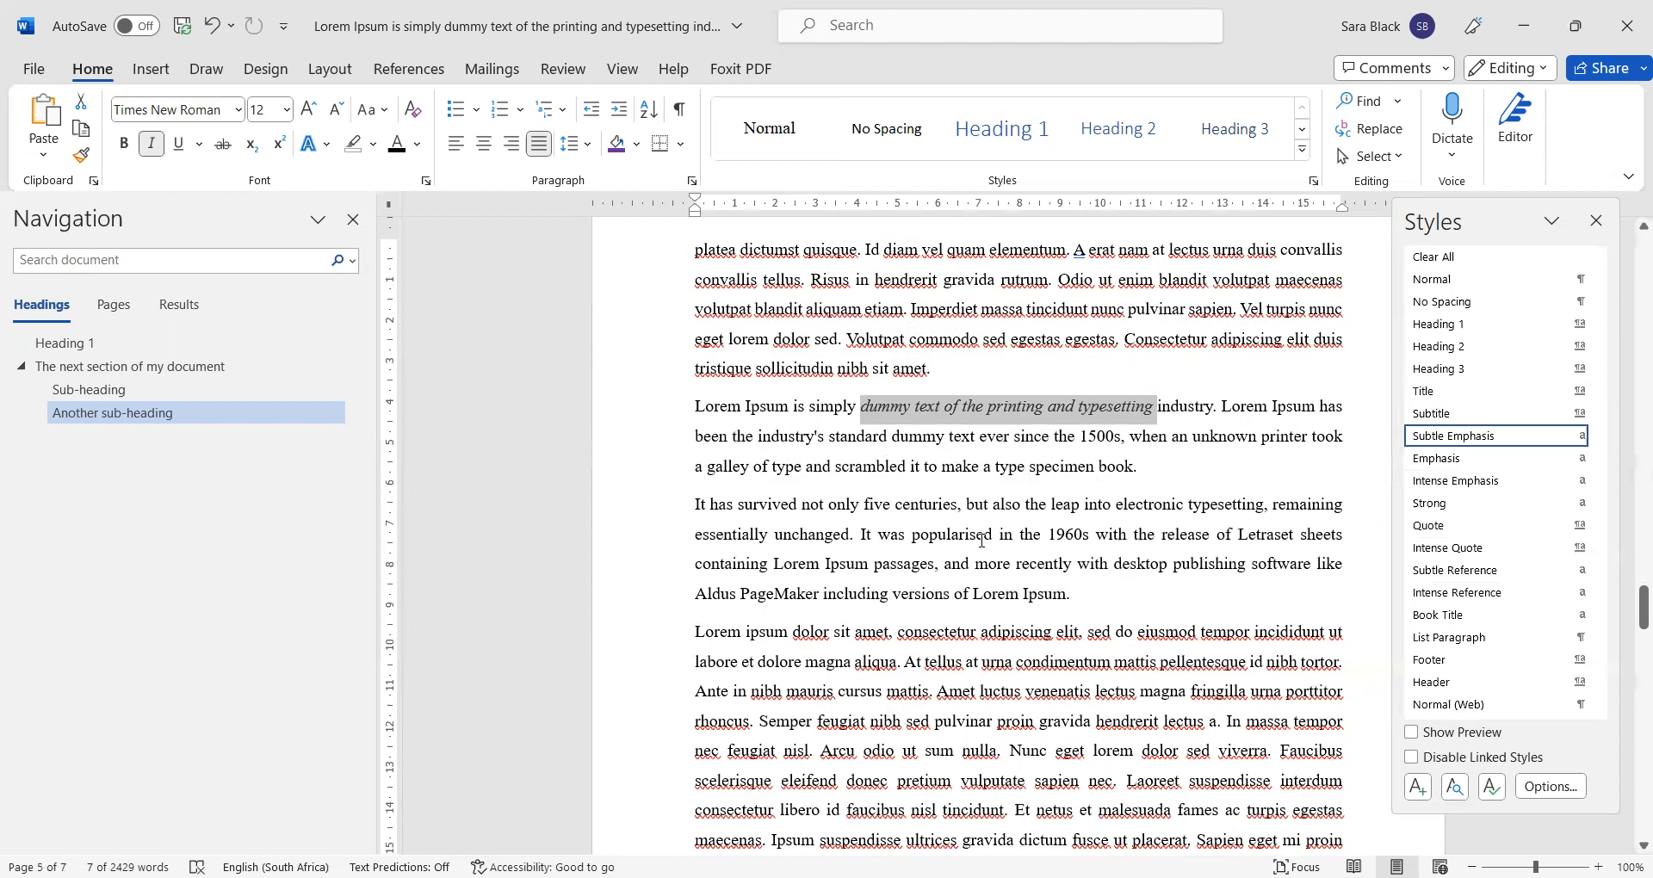
Step: Create a new paragraph style named Block quote from the paragraph beginning "It has survived not only five centuries", with italic text
click(984, 535)
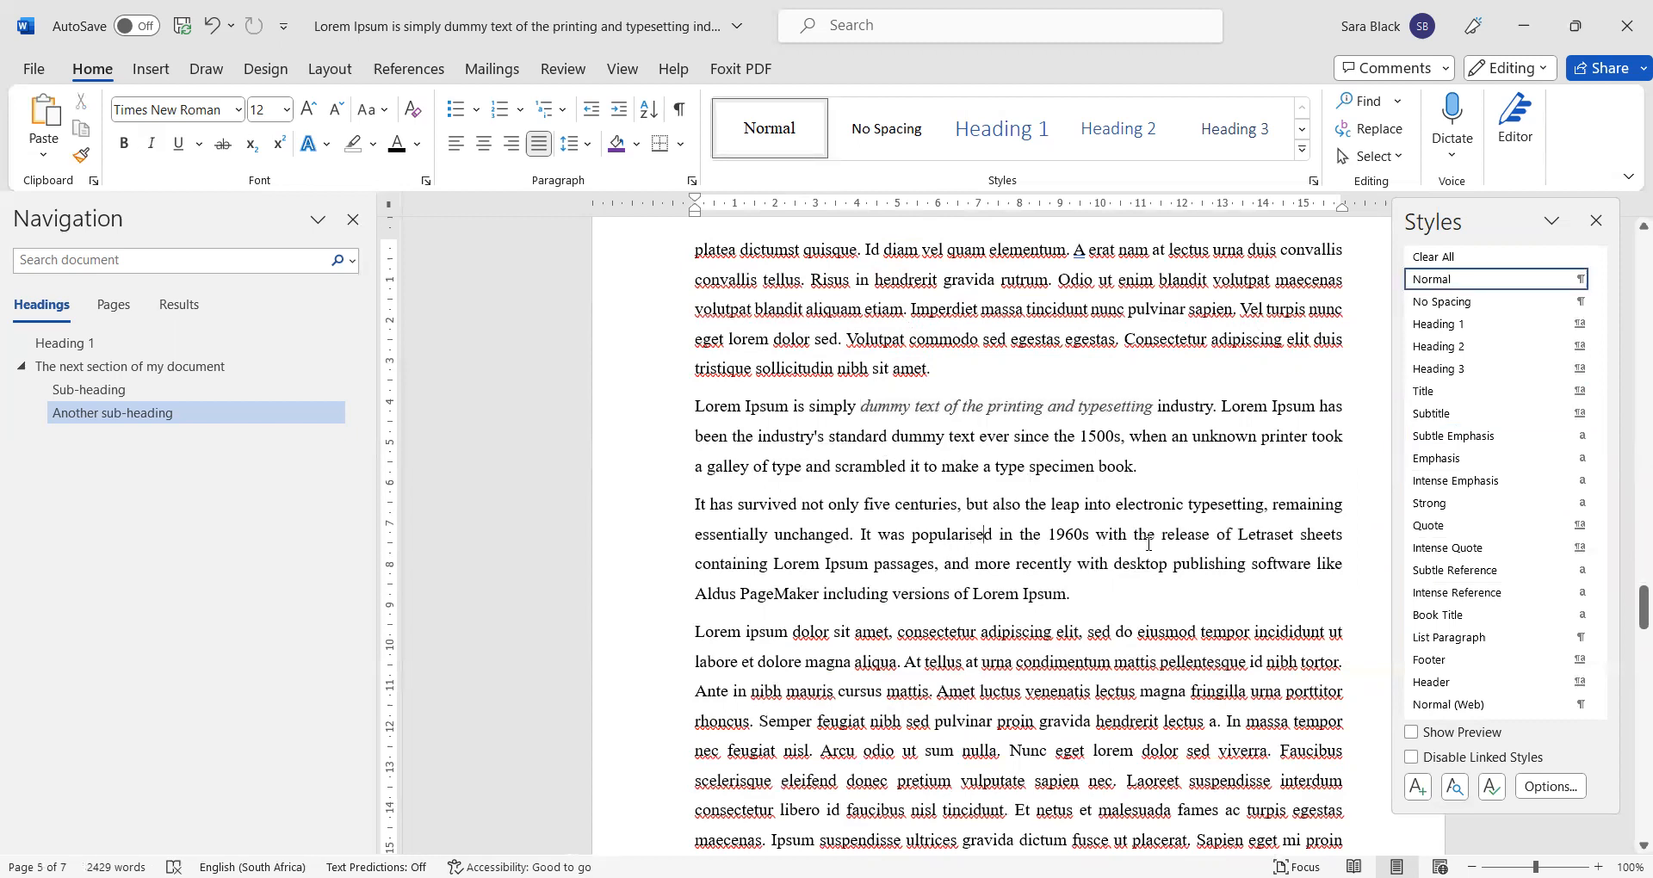
scroll(1148, 543, up, 8)
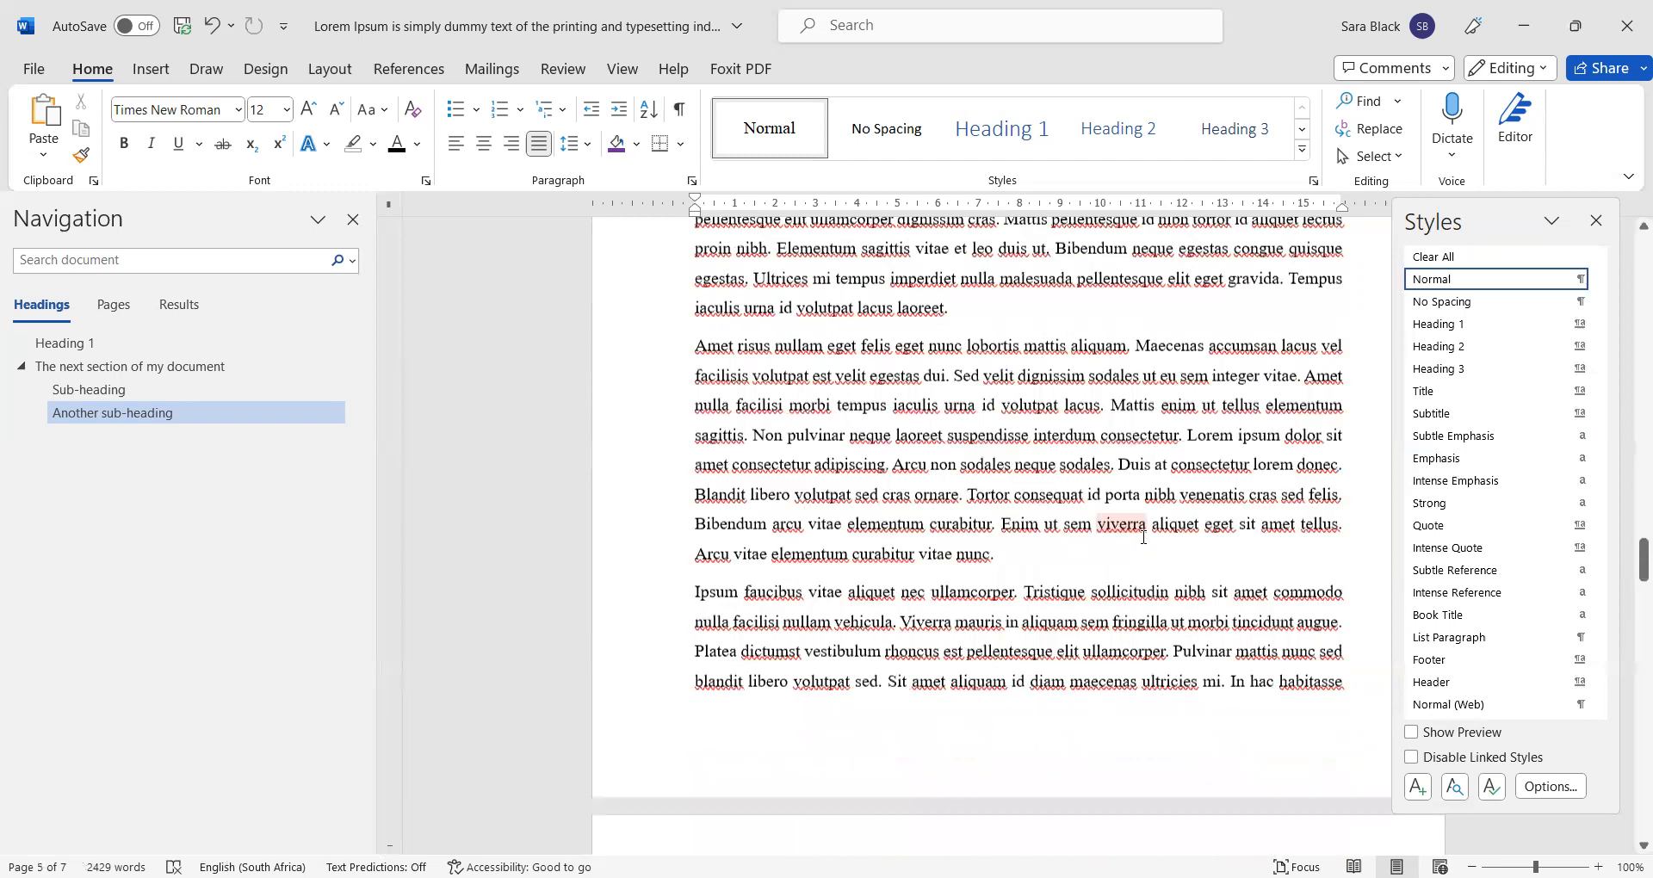
scroll(1143, 537, up, 6)
scroll(1143, 537, up, 2)
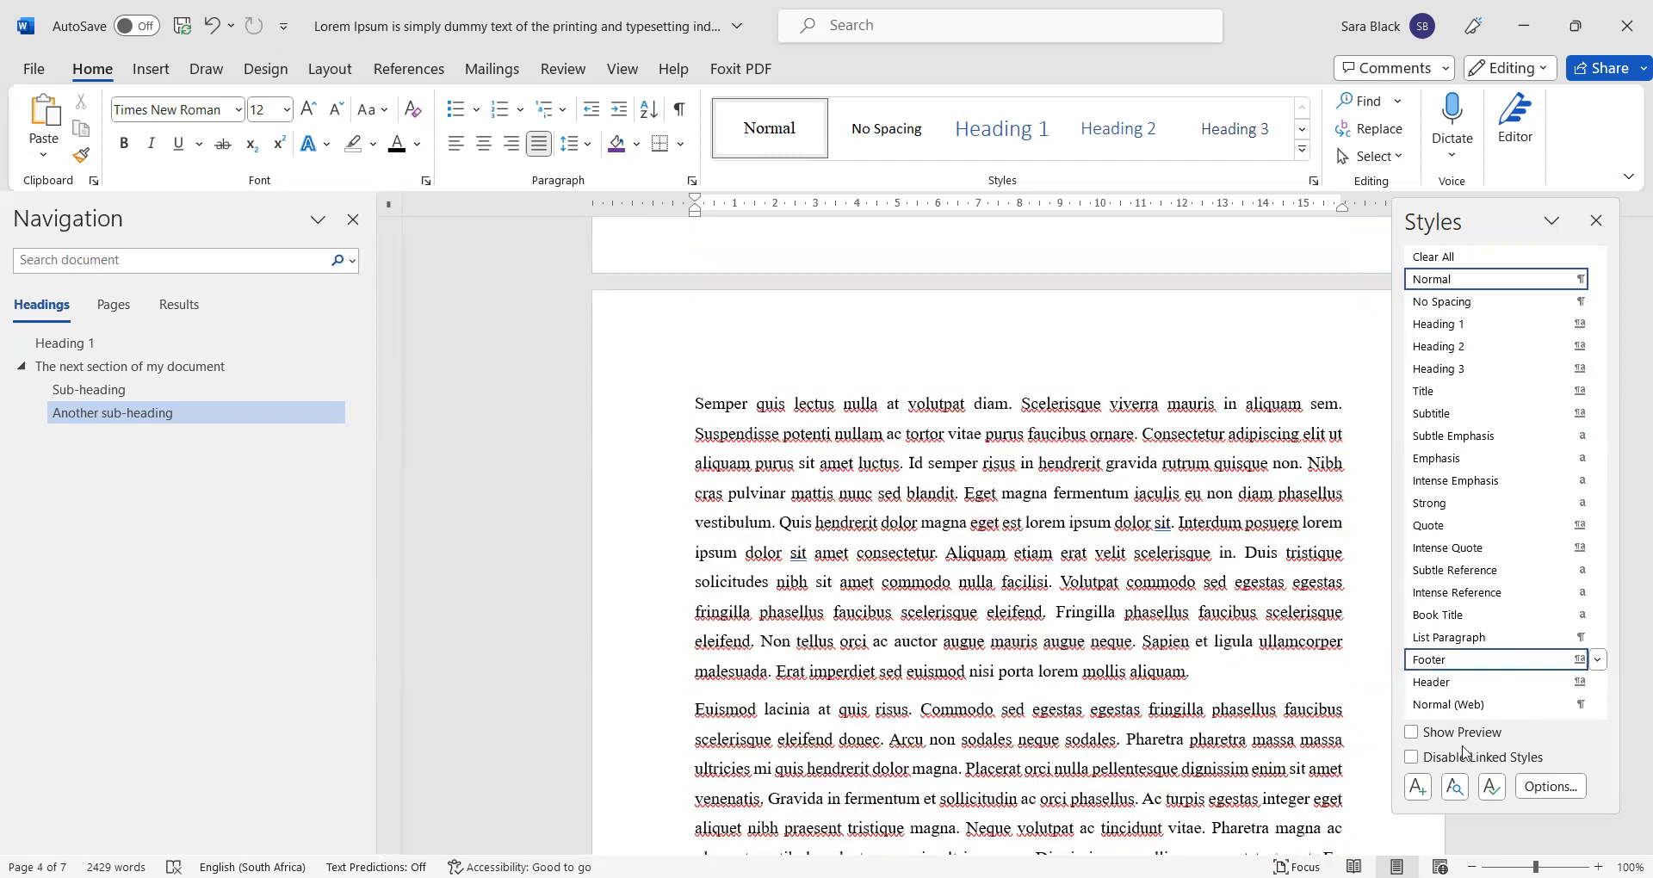
click(1418, 788)
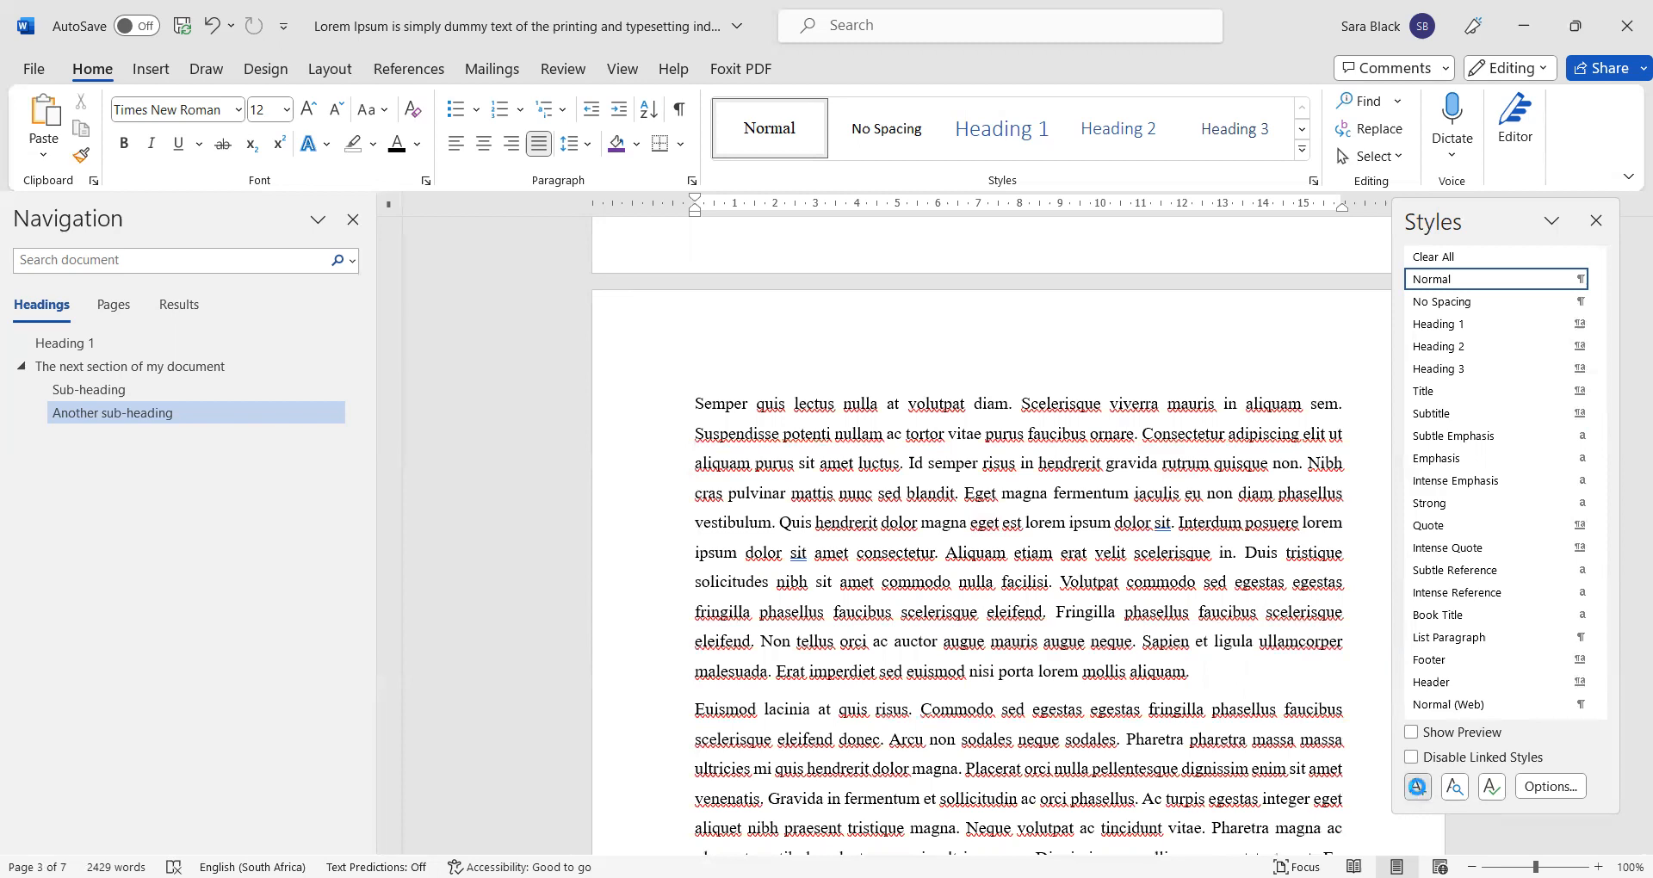
text(Block quote)
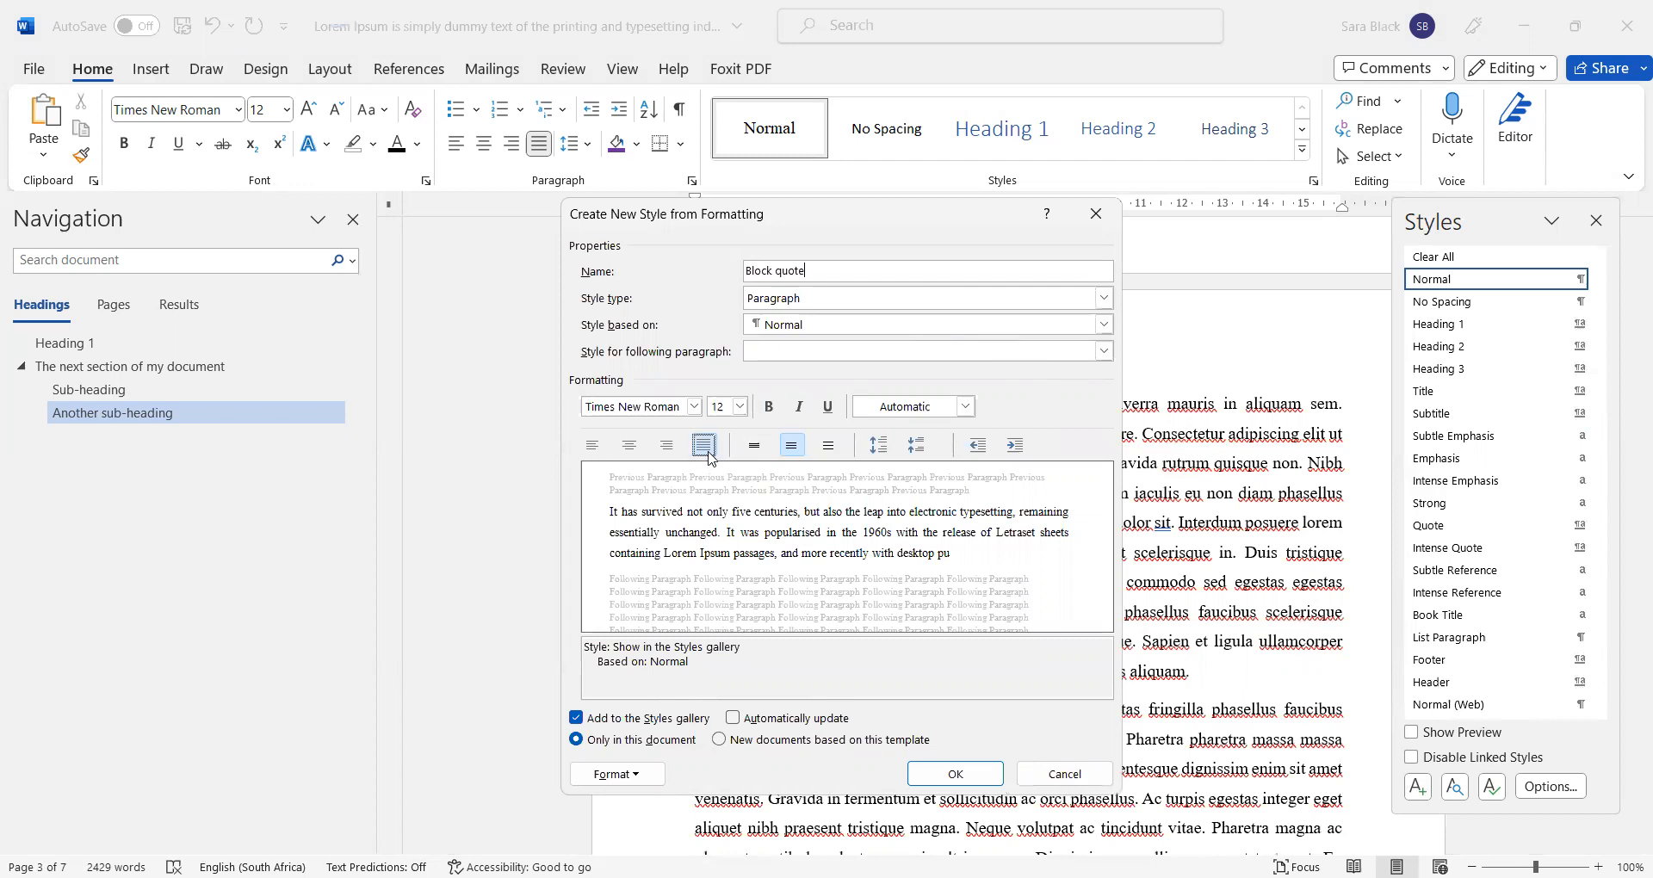
click(799, 407)
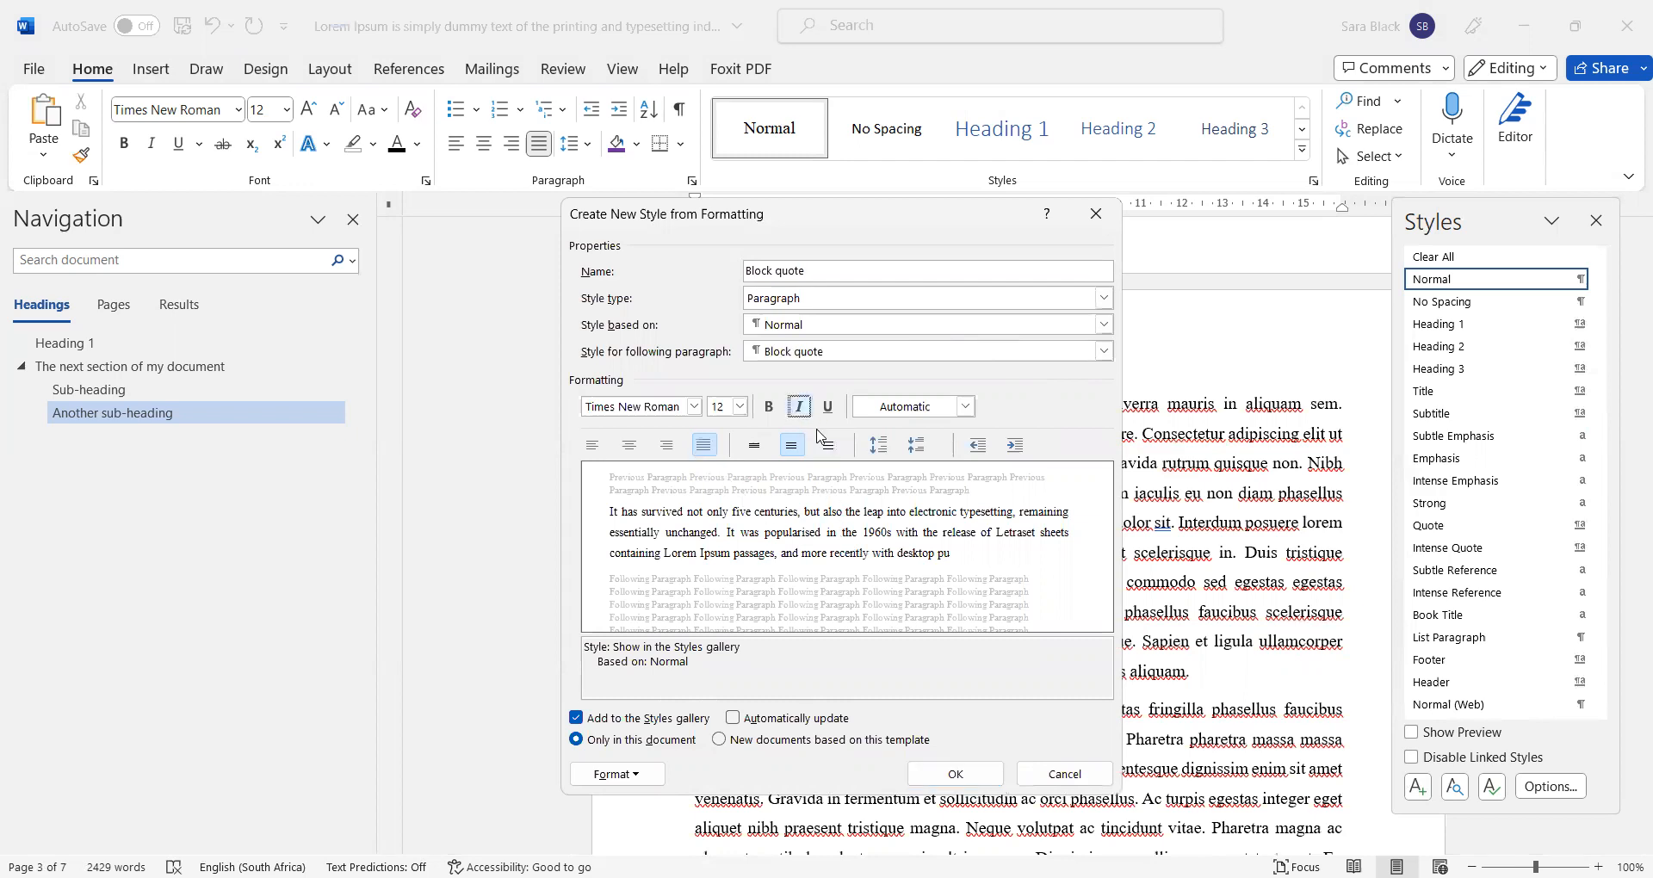
Step: Indent the Block quote style's paragraphs by 1.5 cm on both the left and right, and save the new style
click(639, 774)
click(622, 578)
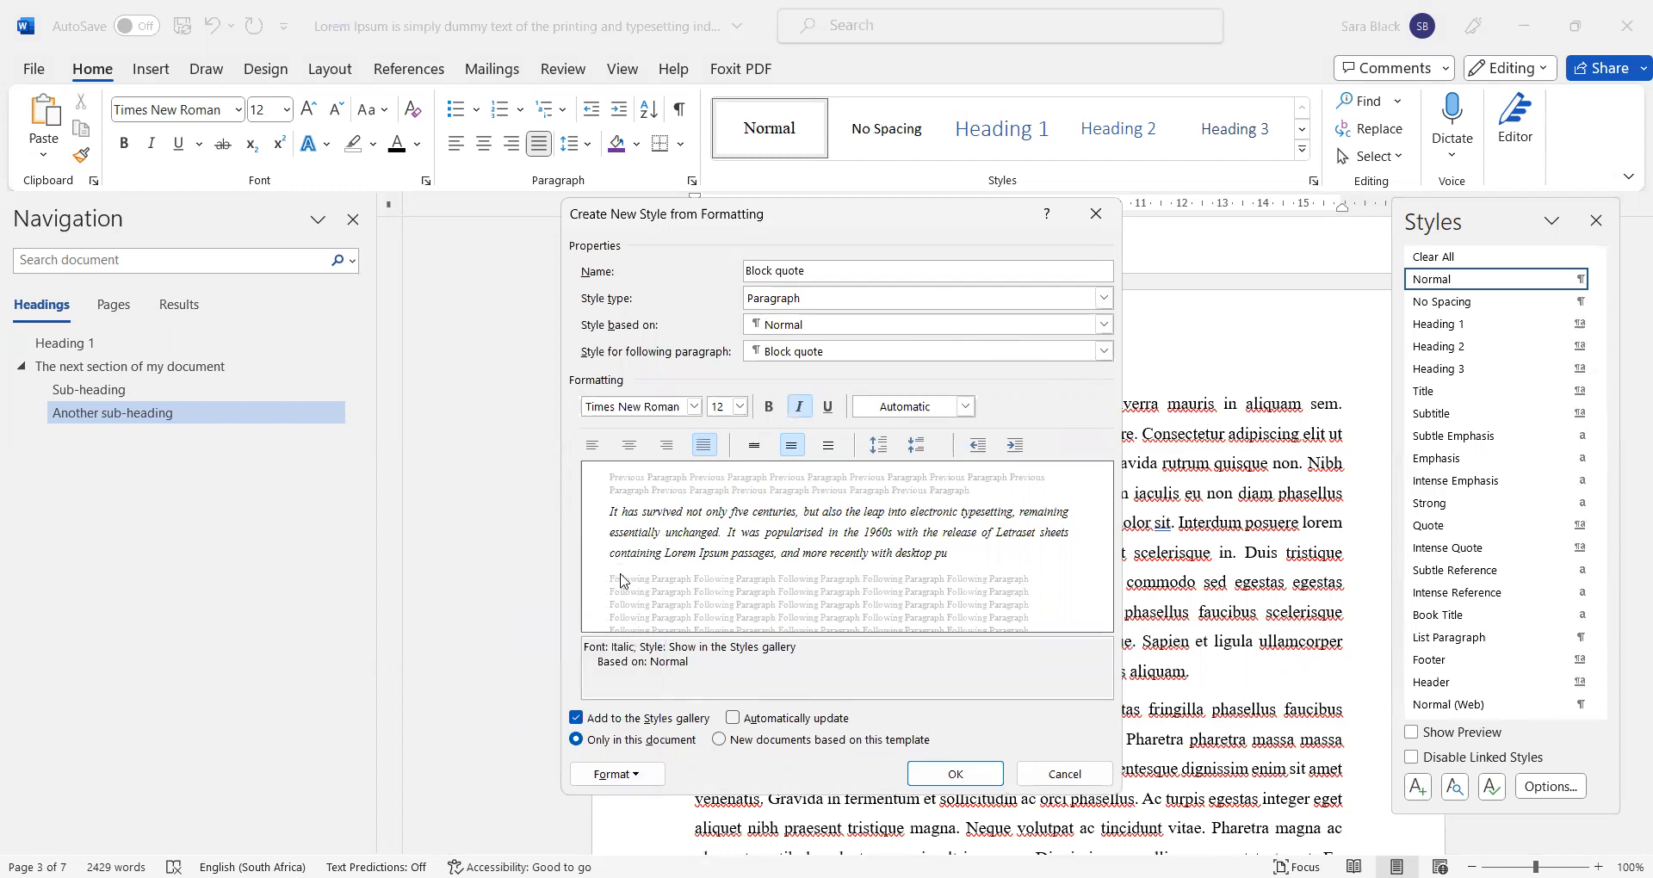
drag(709, 389, 689, 388)
text(1.5)
key(Tab)
text(1.5)
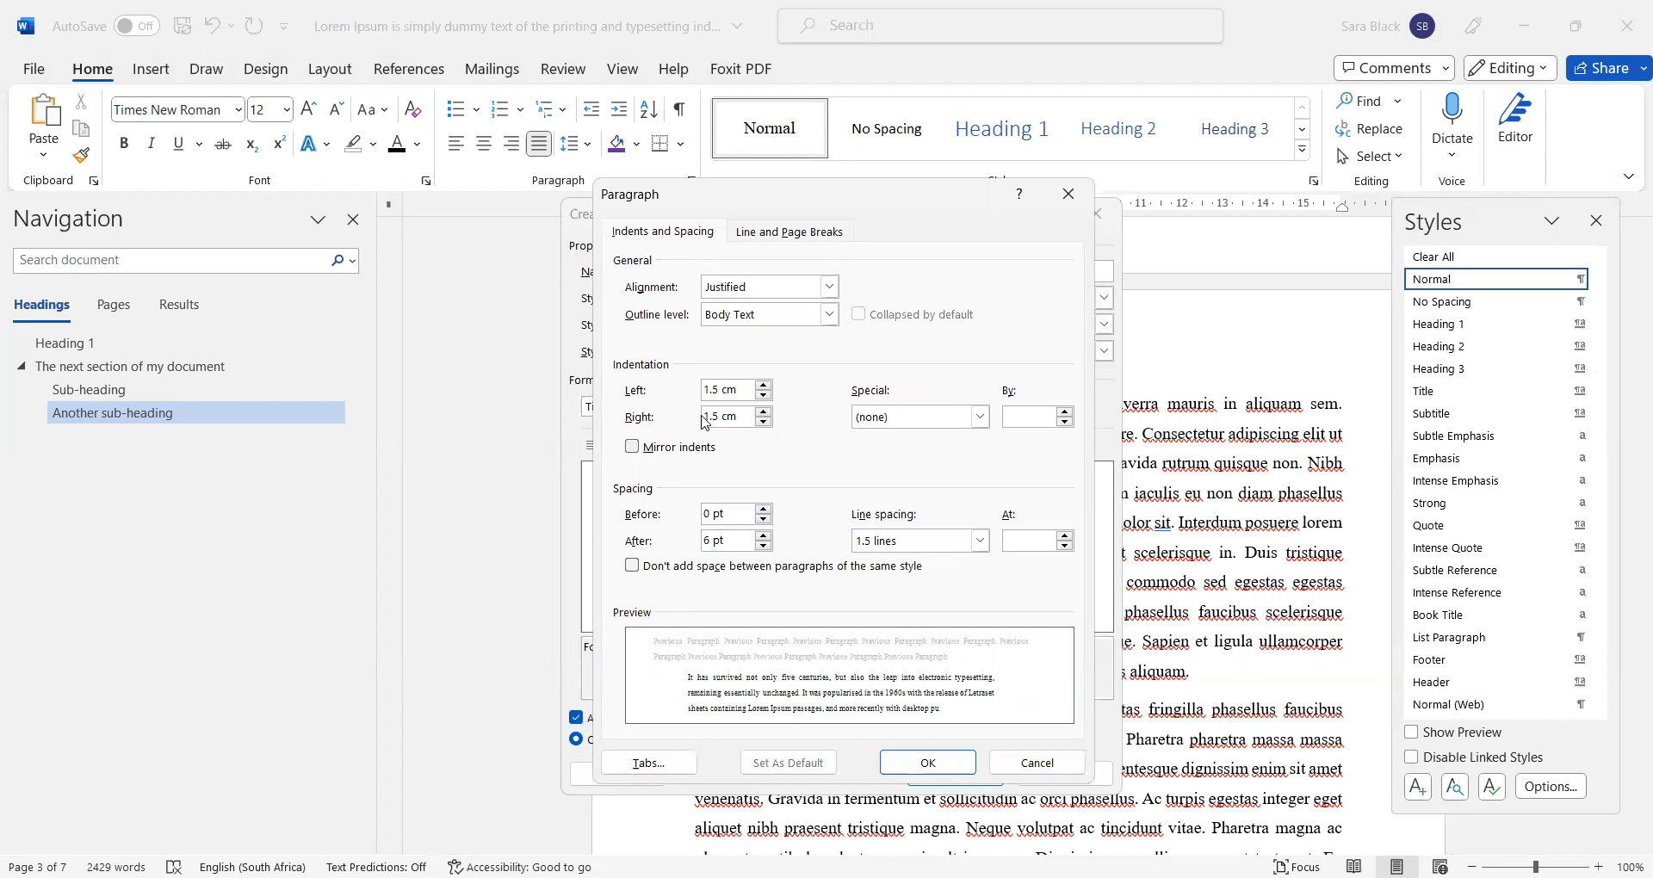
click(916, 769)
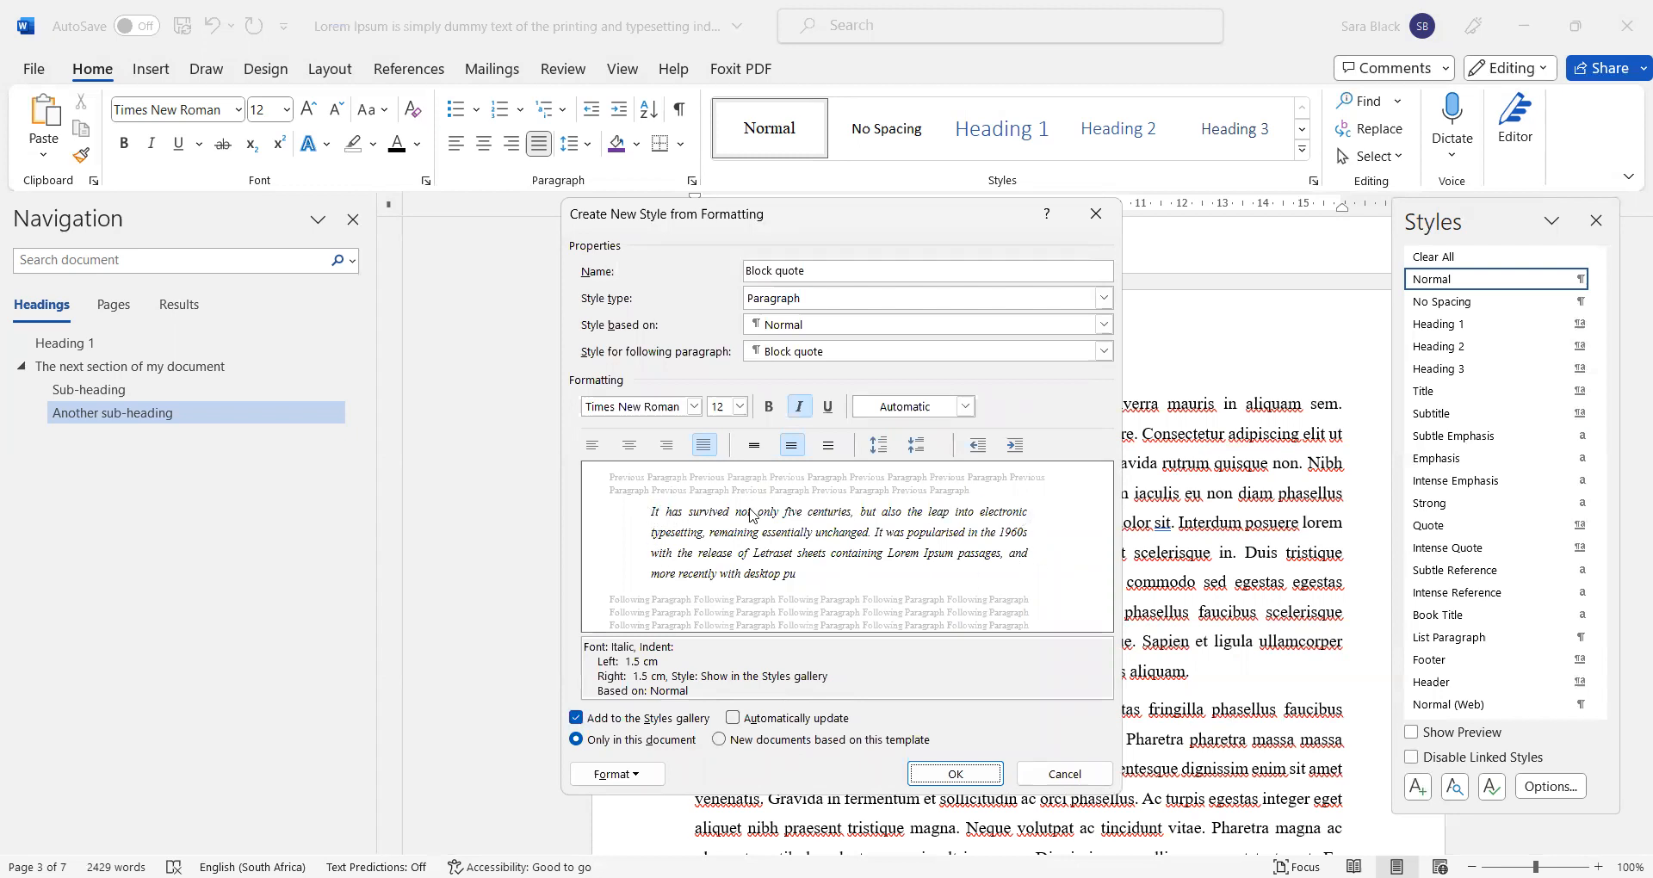
click(954, 774)
Step: Apply the Block quote style to the paragraph beginning "Scelerisque fermentum dui faucibus in" on page 5
scroll(627, 779, down, 4)
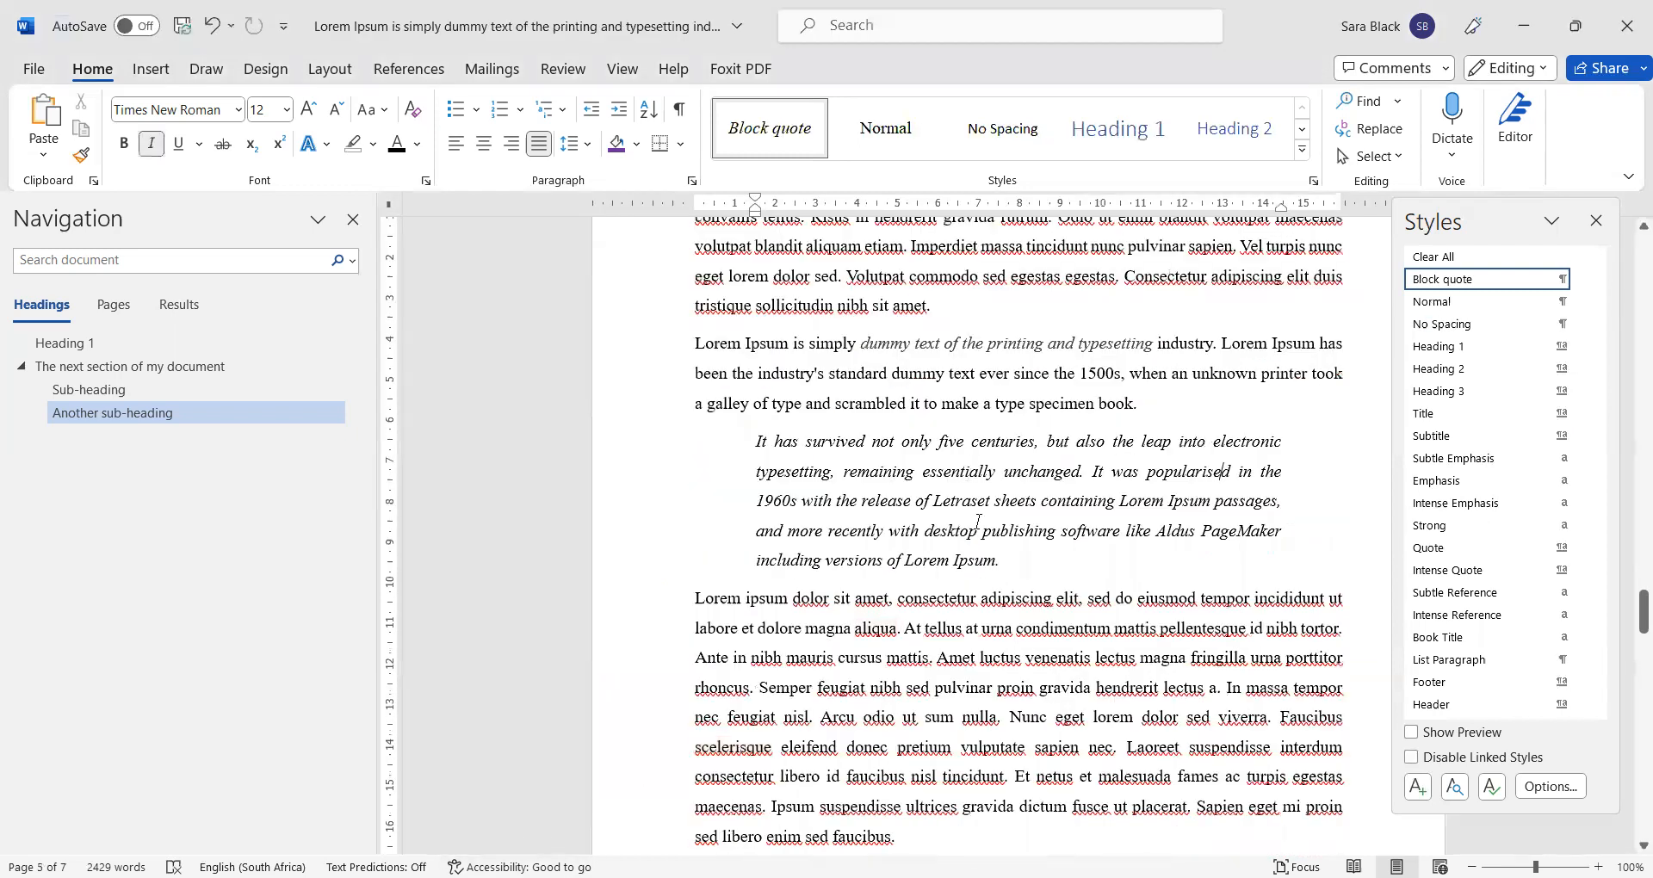
scroll(829, 654, down, 6)
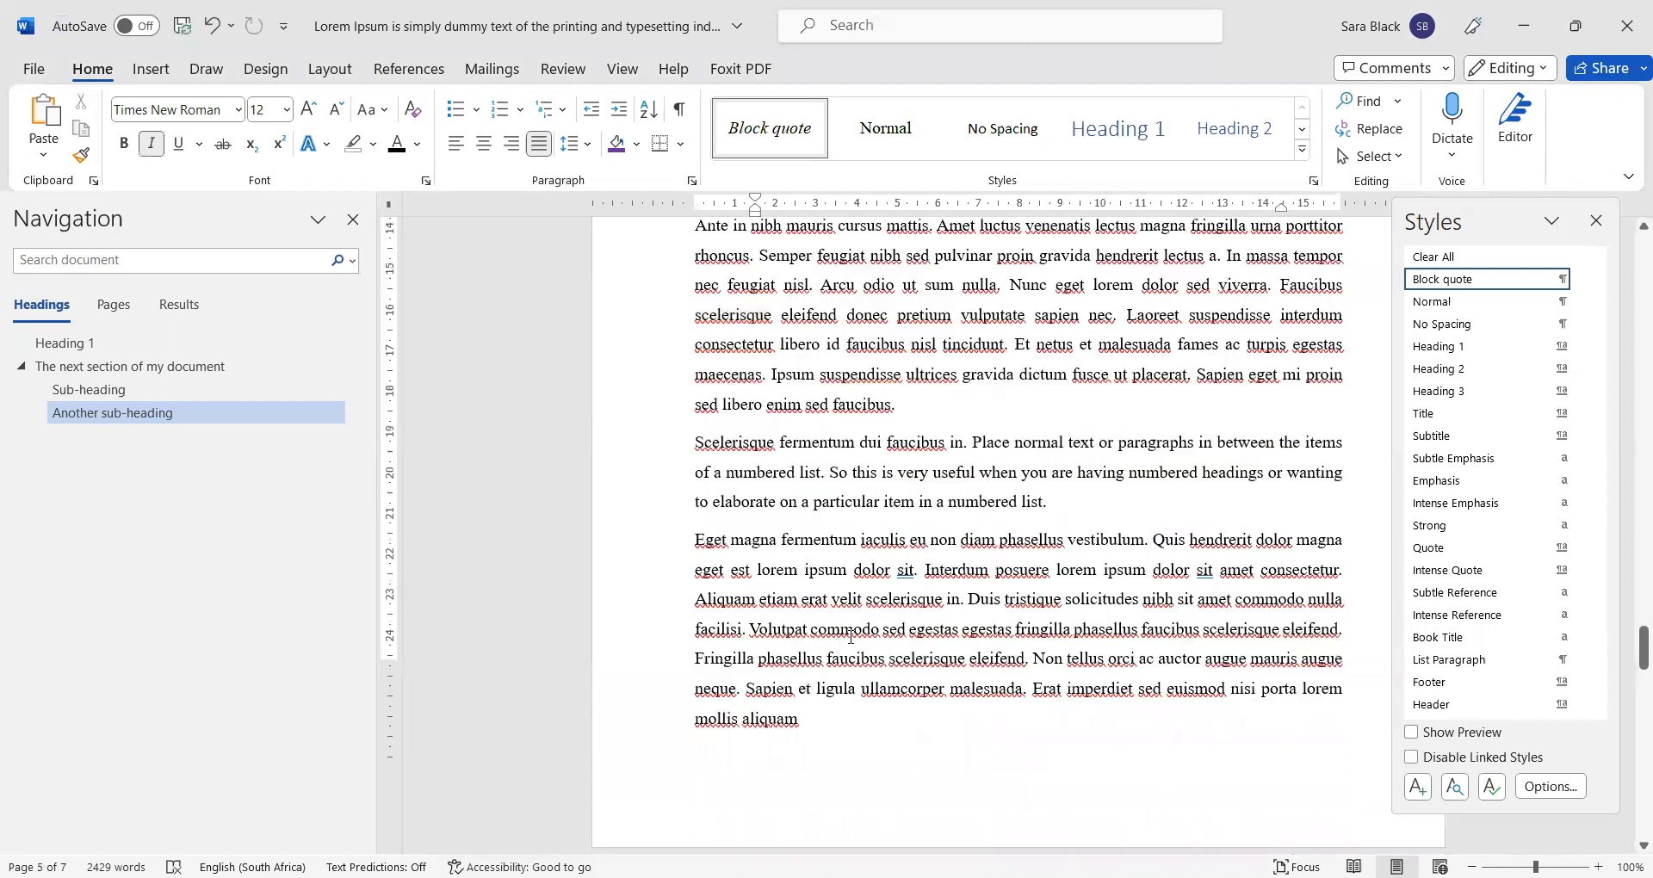
click(949, 388)
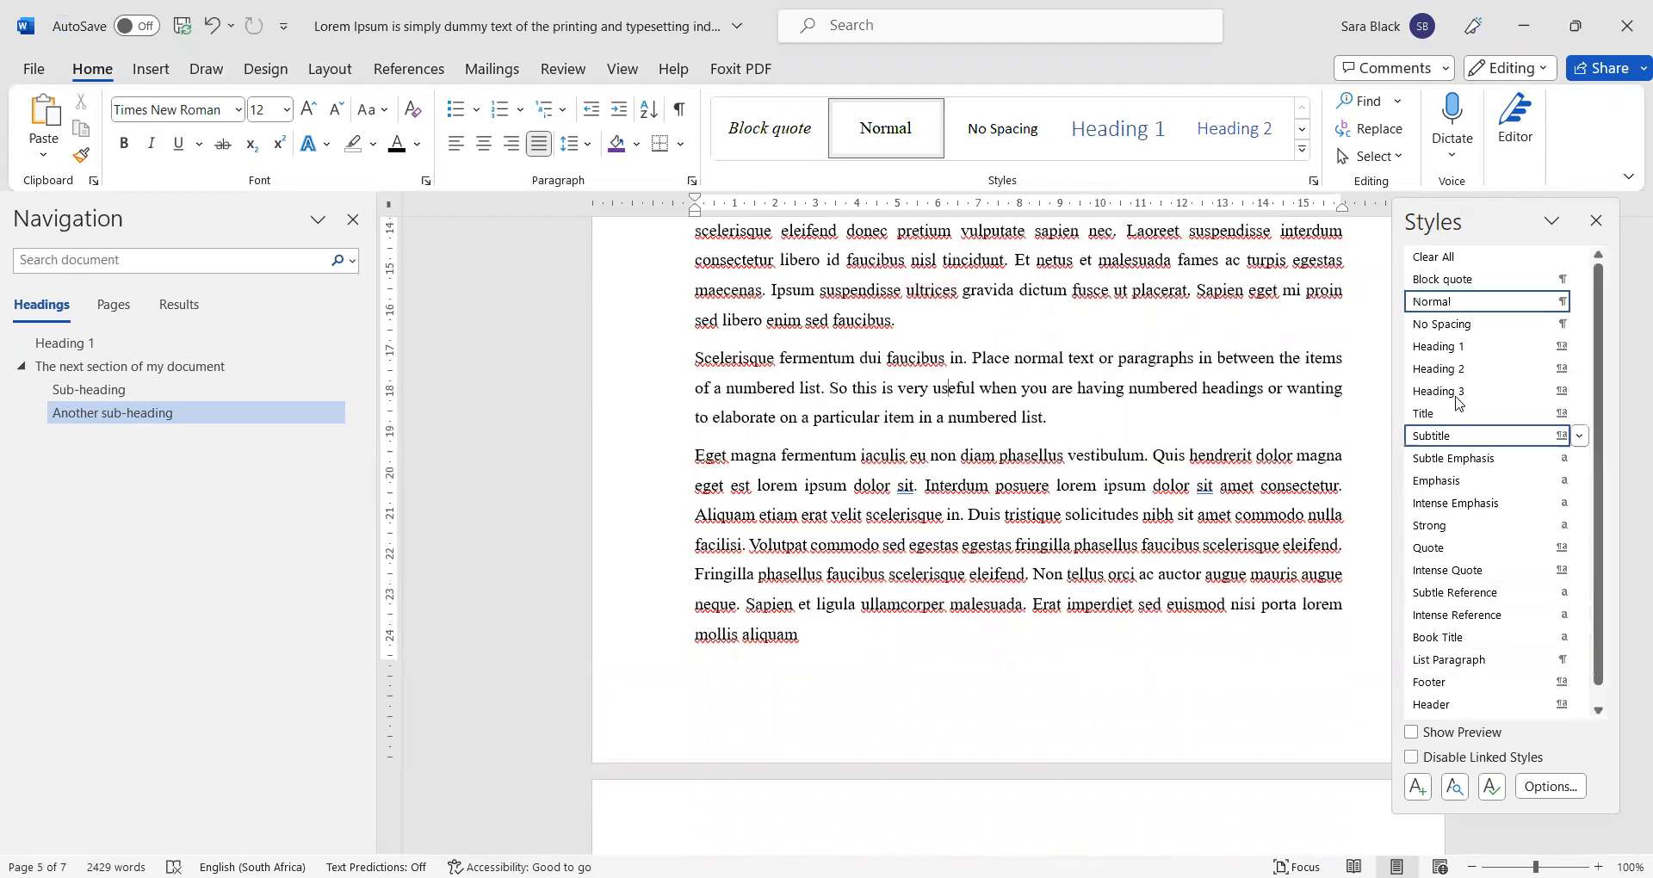
scroll(954, 476, up, 2)
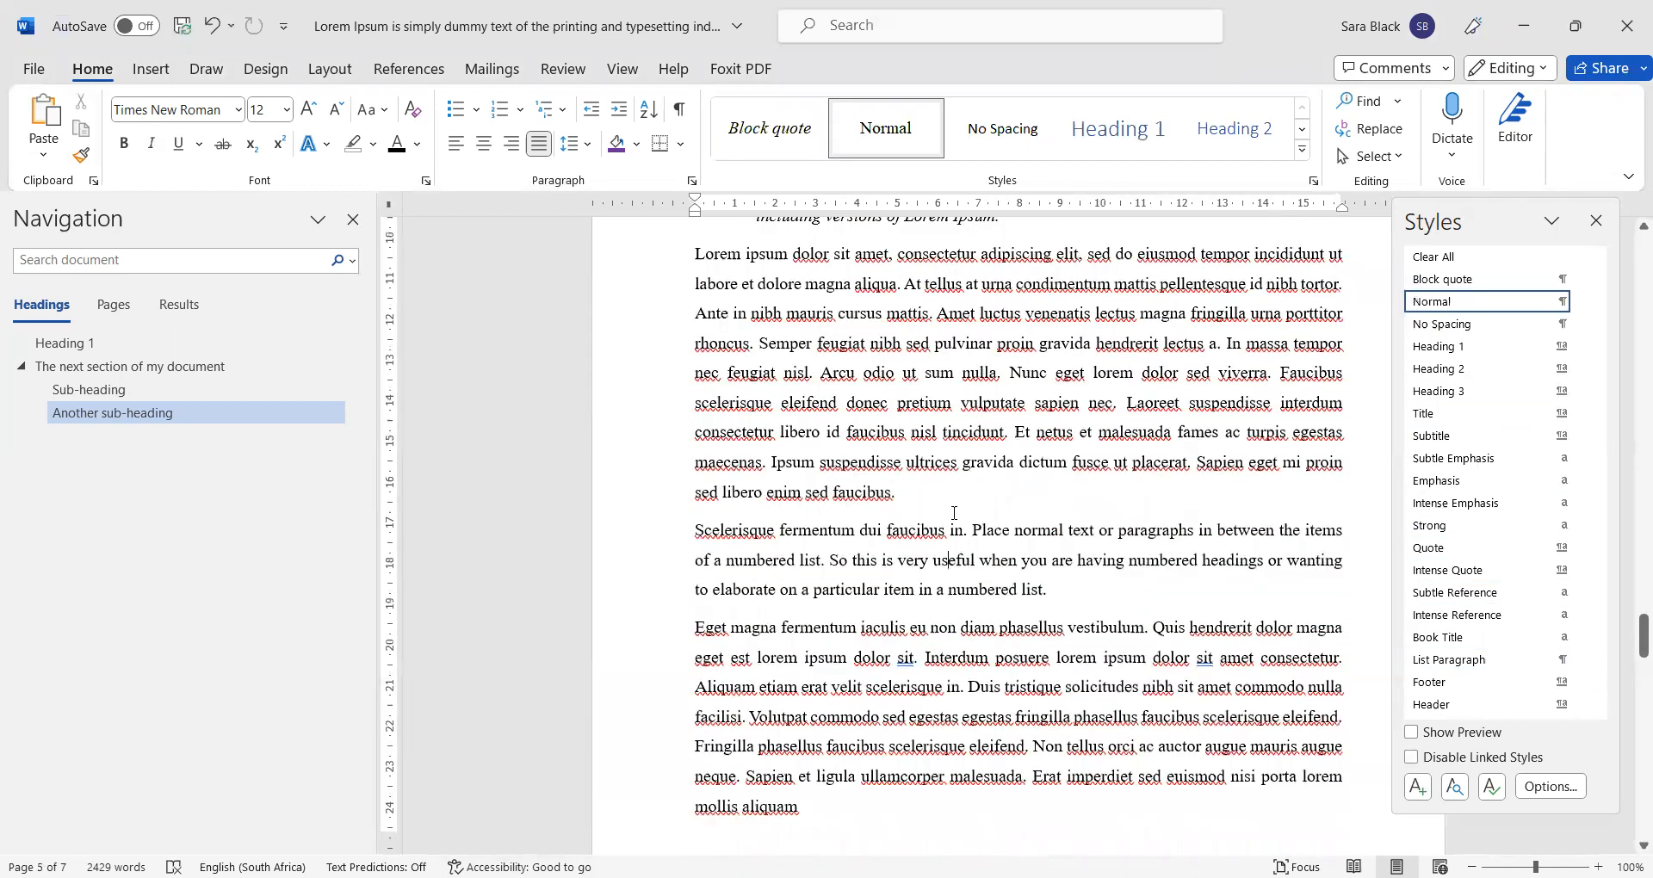
drag(728, 560, 1093, 560)
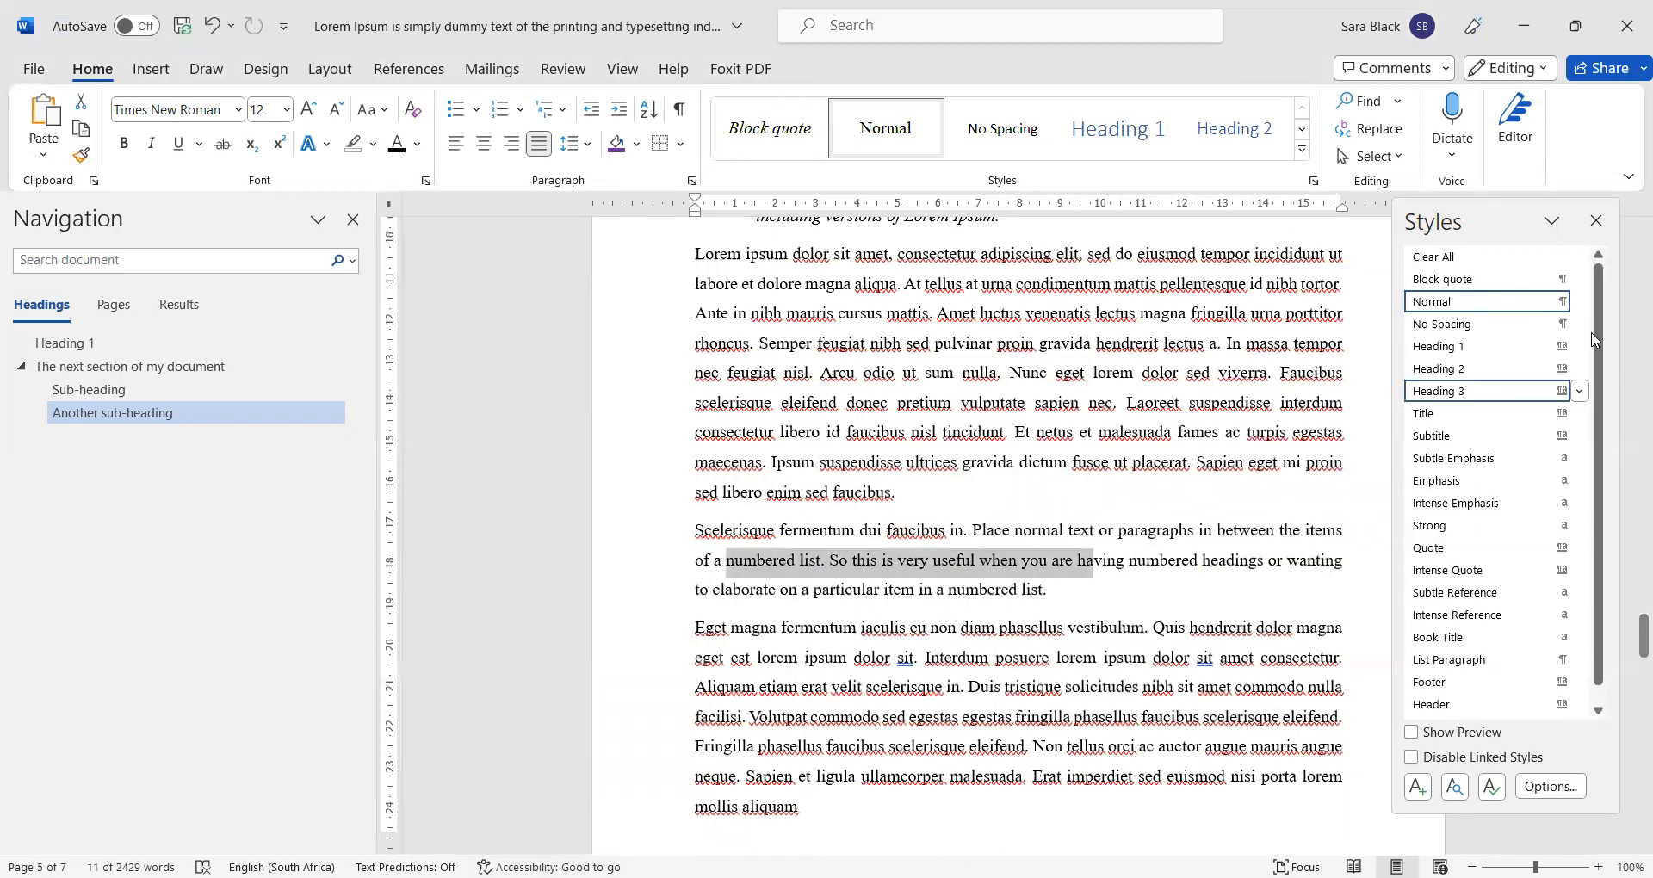
click(1474, 281)
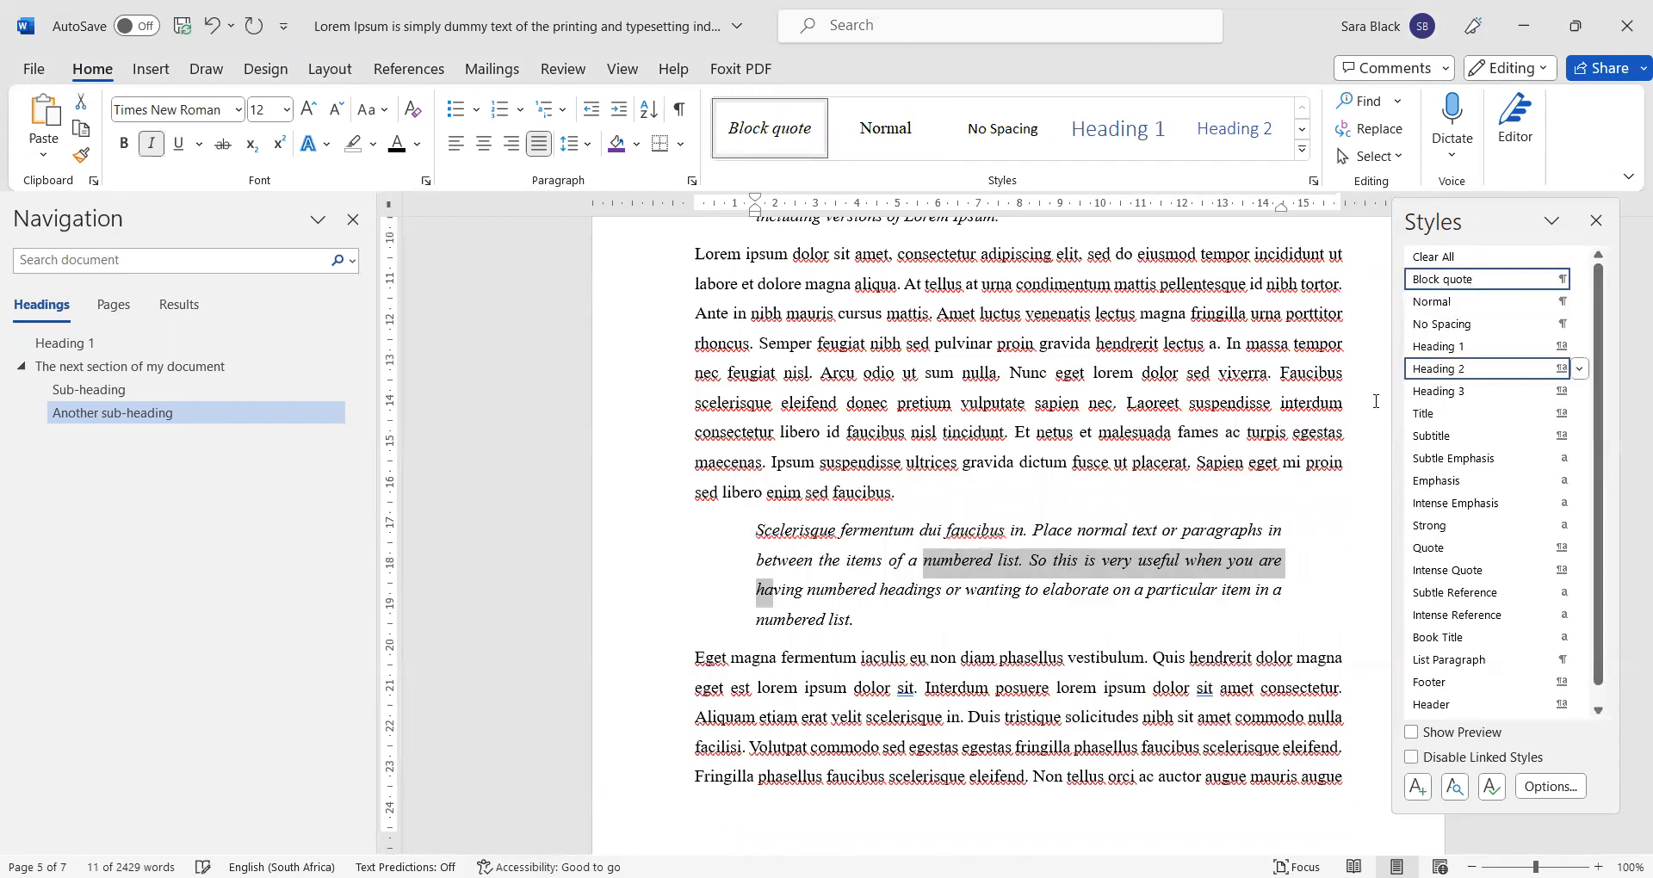
Step: Split the passage from "Sit amet aliquam" to "egestas egestas." into its own paragraph on page 7 and apply the Block quote style
scroll(1040, 721, down, 10)
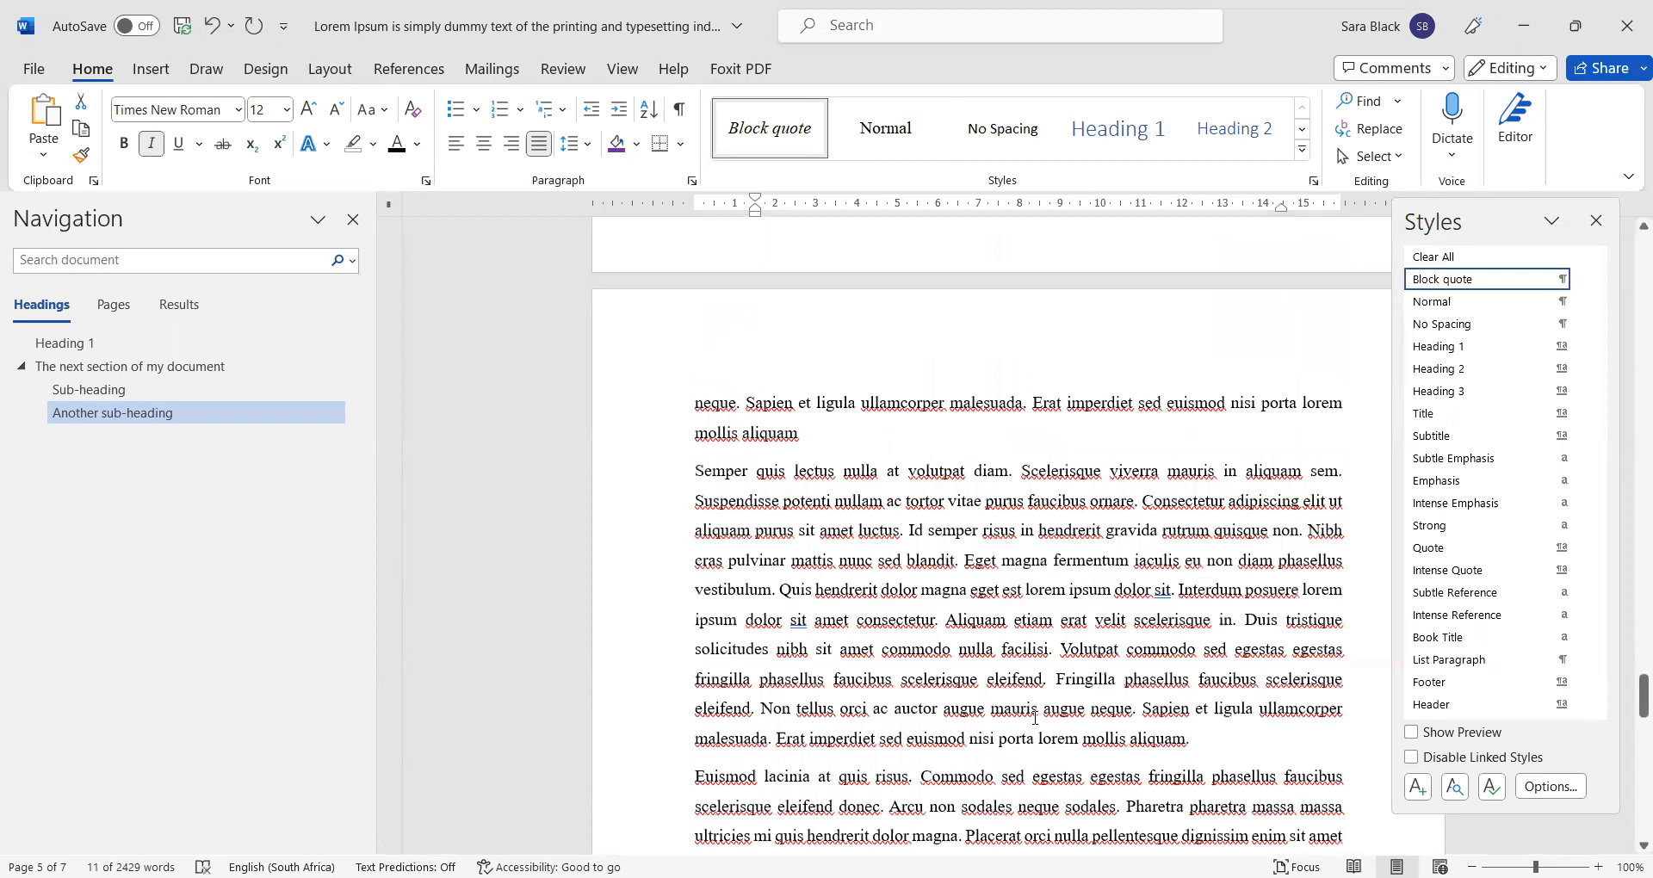
scroll(999, 630, down, 3)
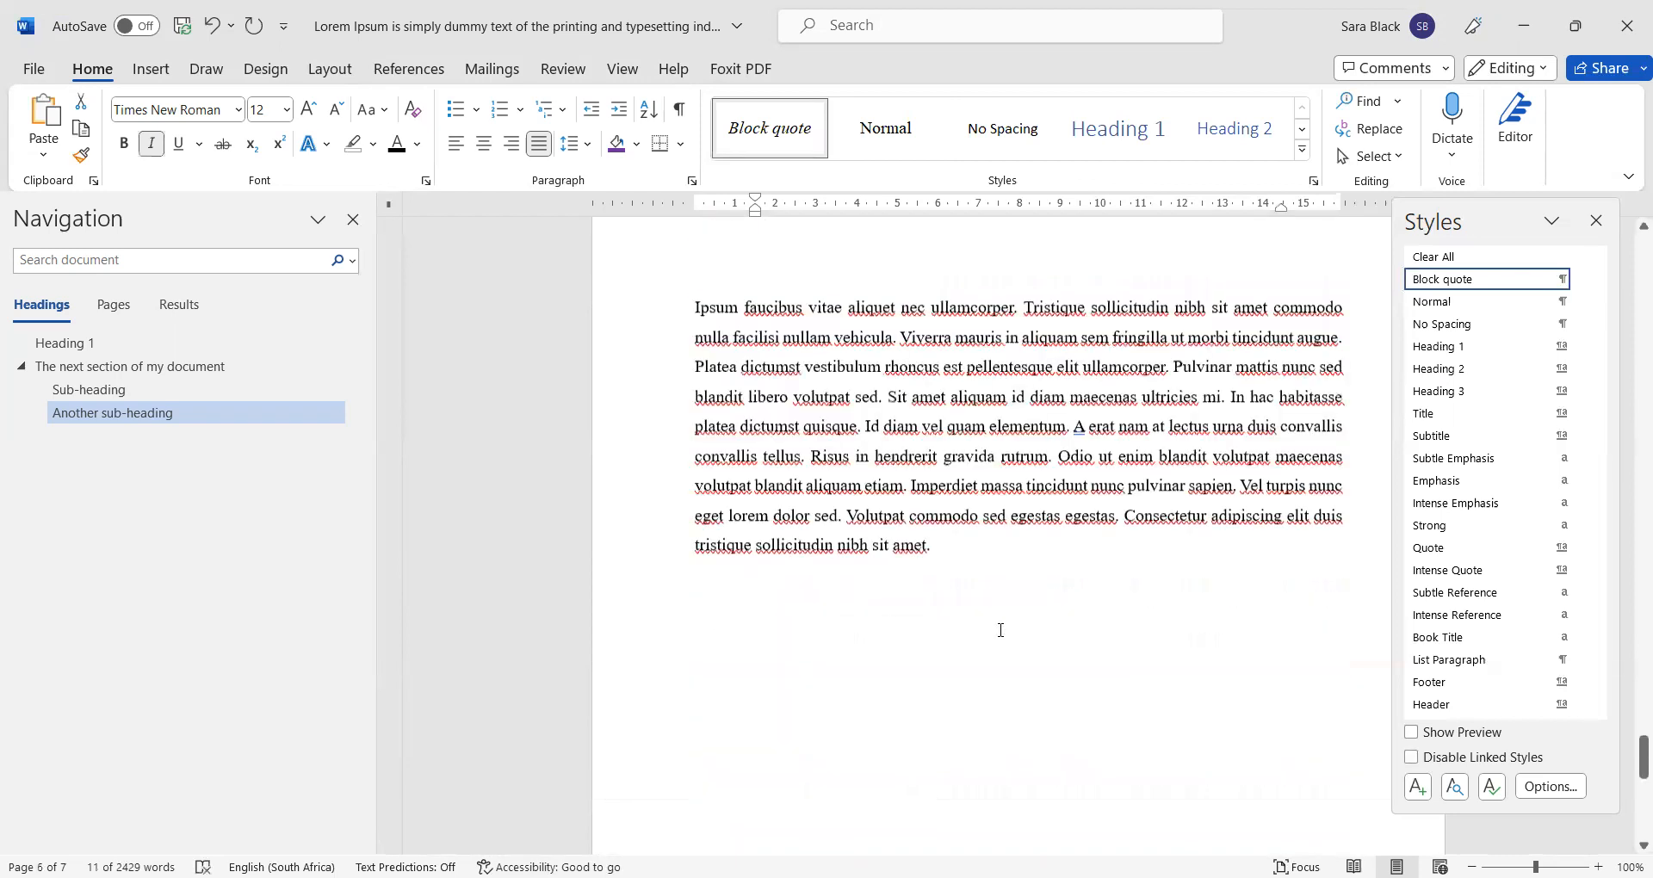
scroll(996, 631, up, 5)
scroll(924, 668, down, 2)
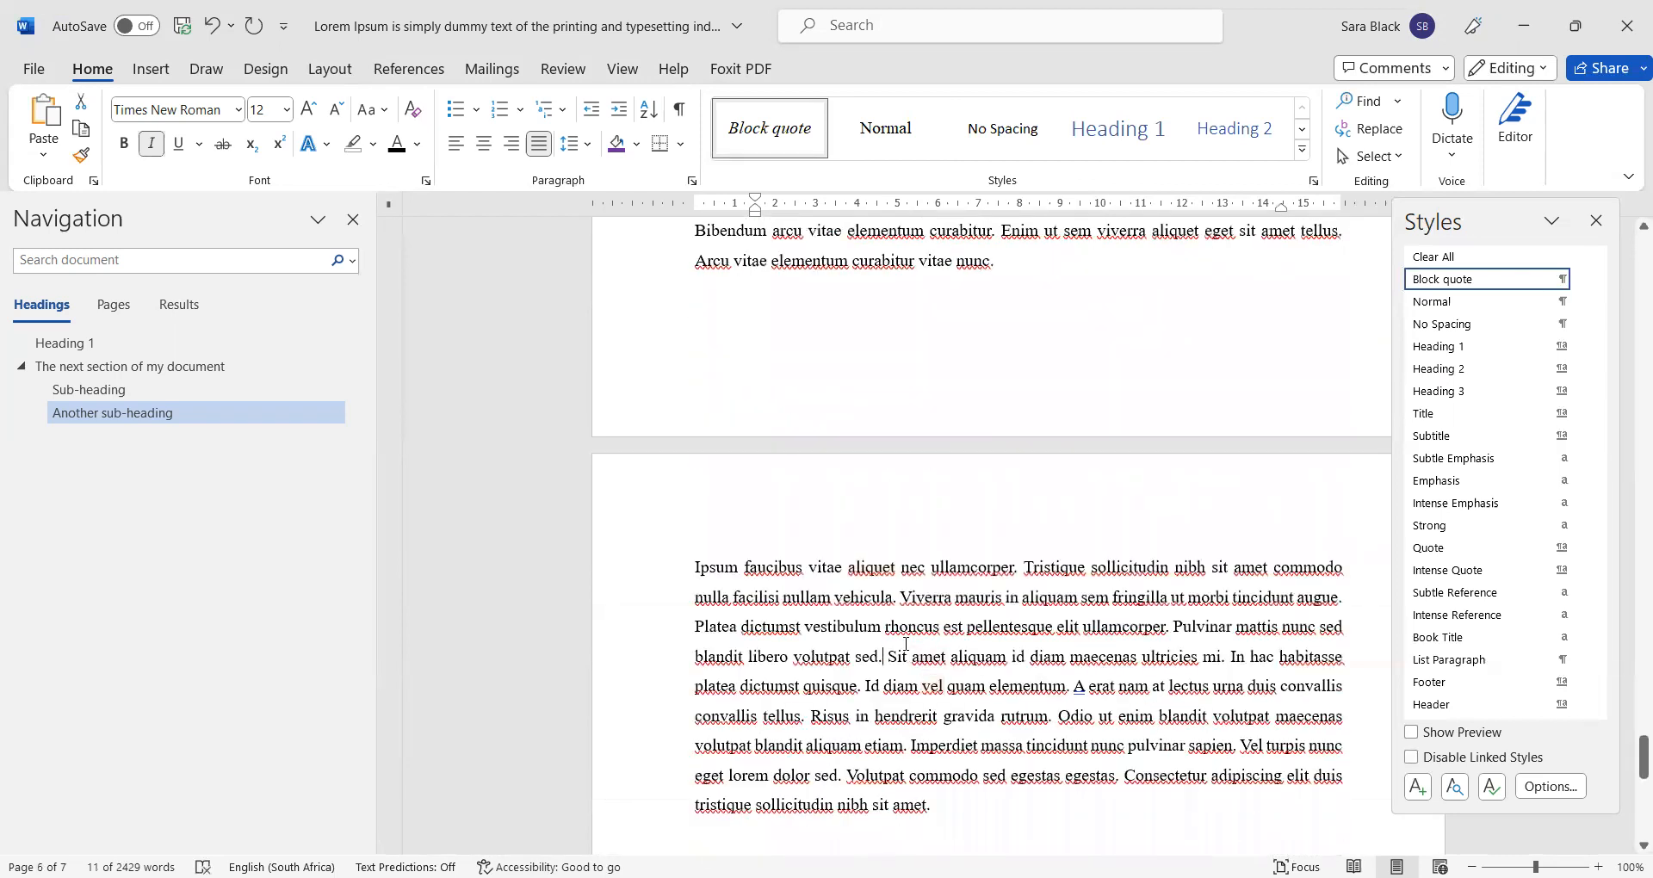
key(Return)
scroll(994, 635, down, 2)
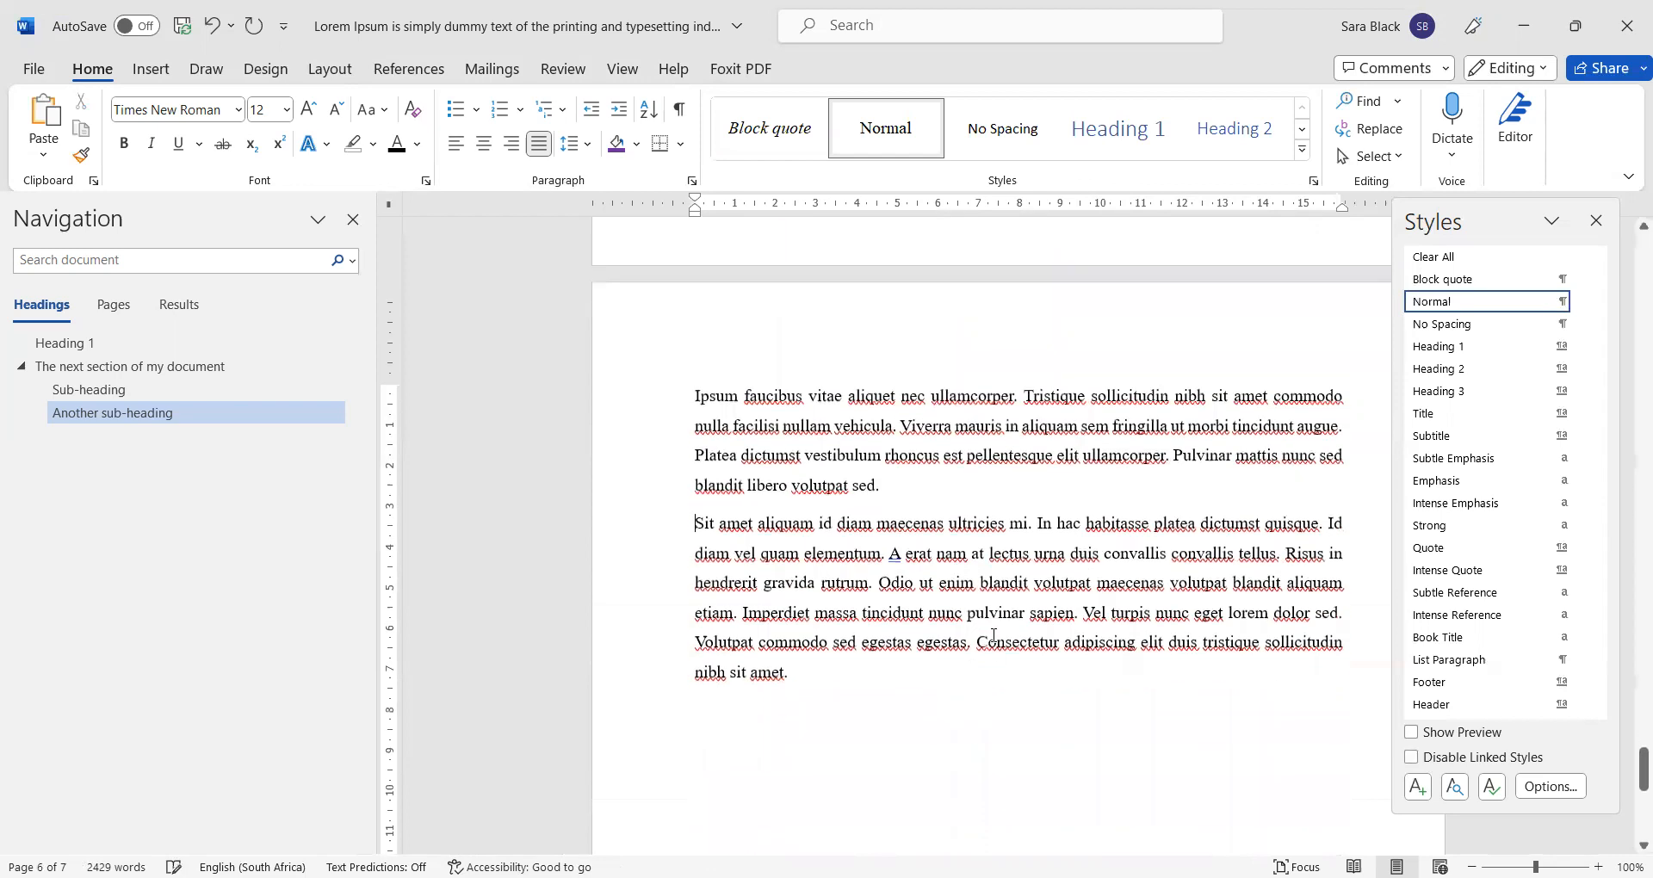
click(976, 643)
key(Return)
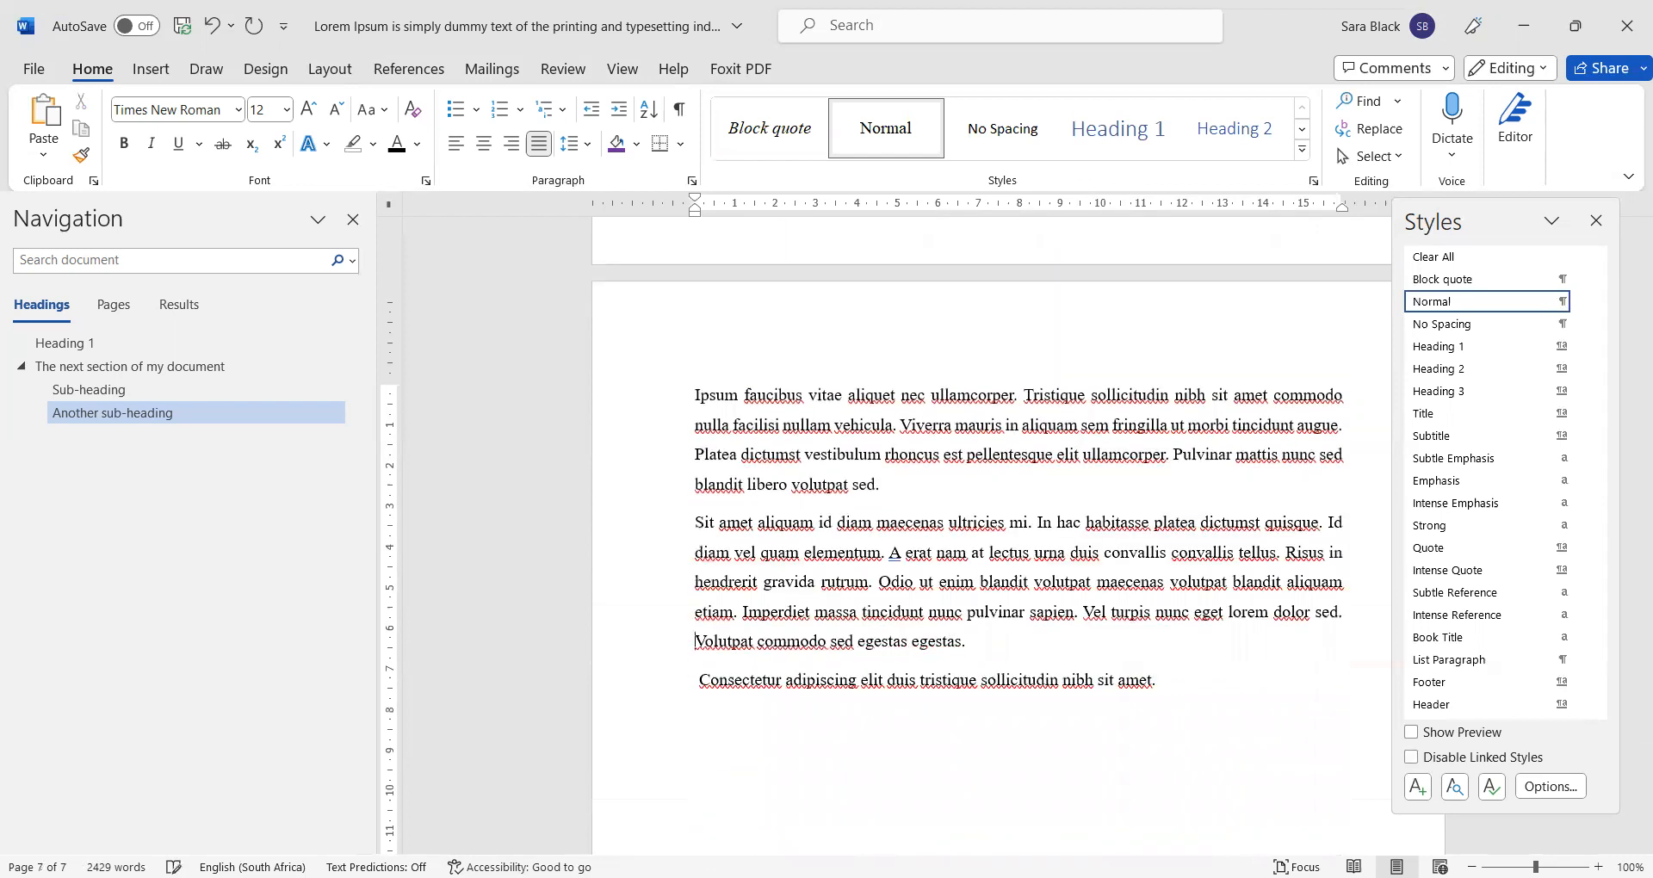
click(1436, 281)
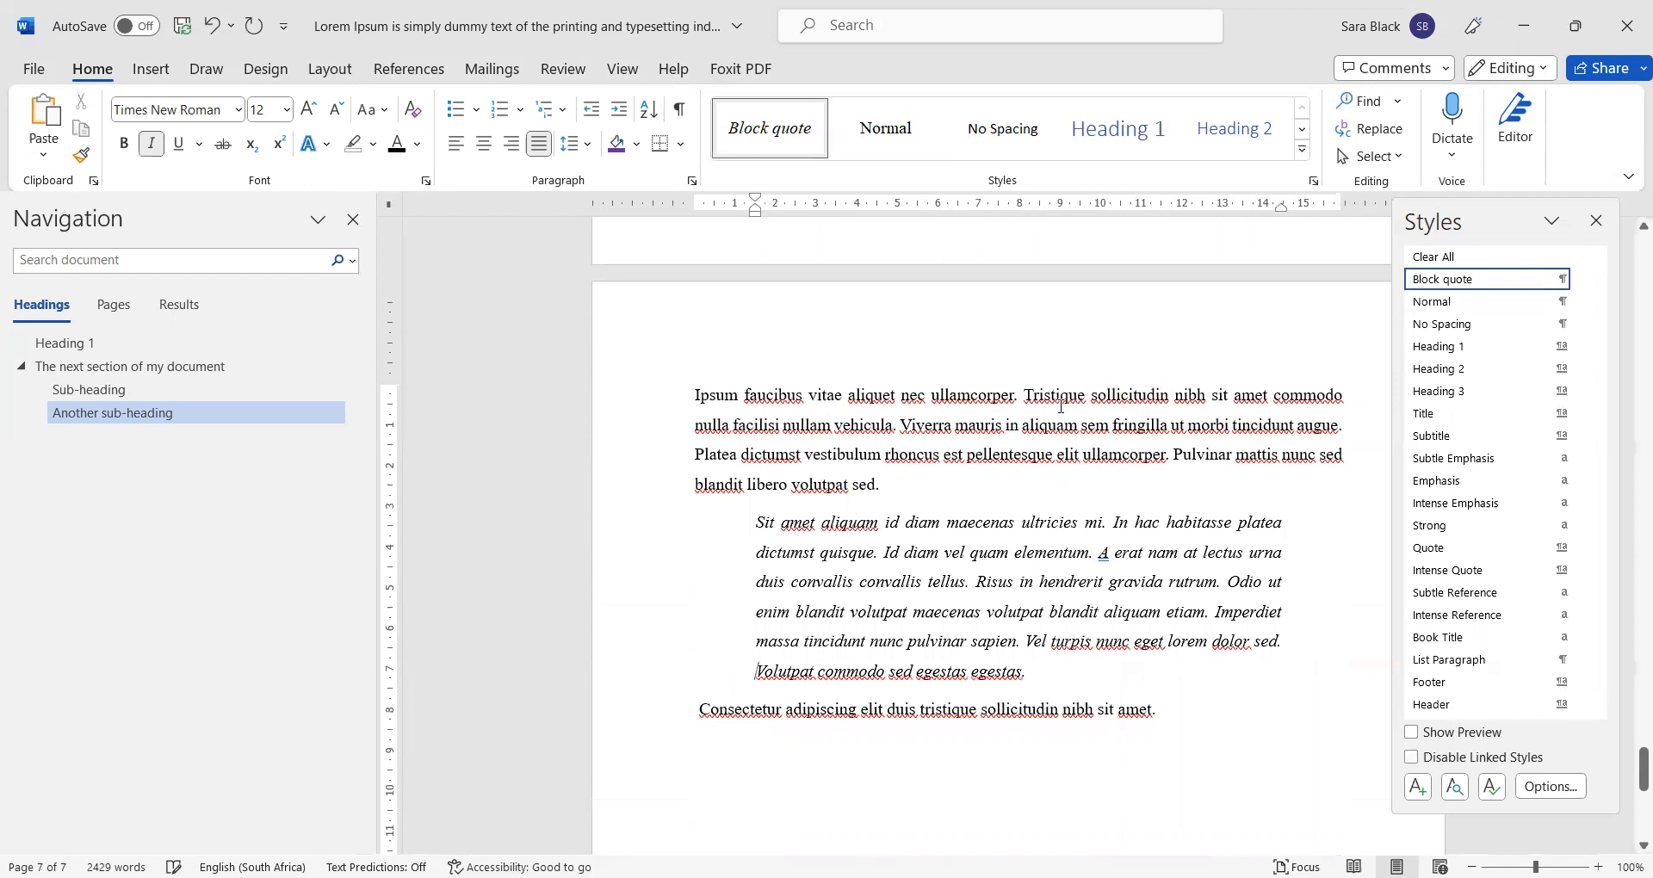
Step: Modify the Block quote style to use Multiple line spacing at 1.2, and apply the style change
scroll(1061, 406, up, 10)
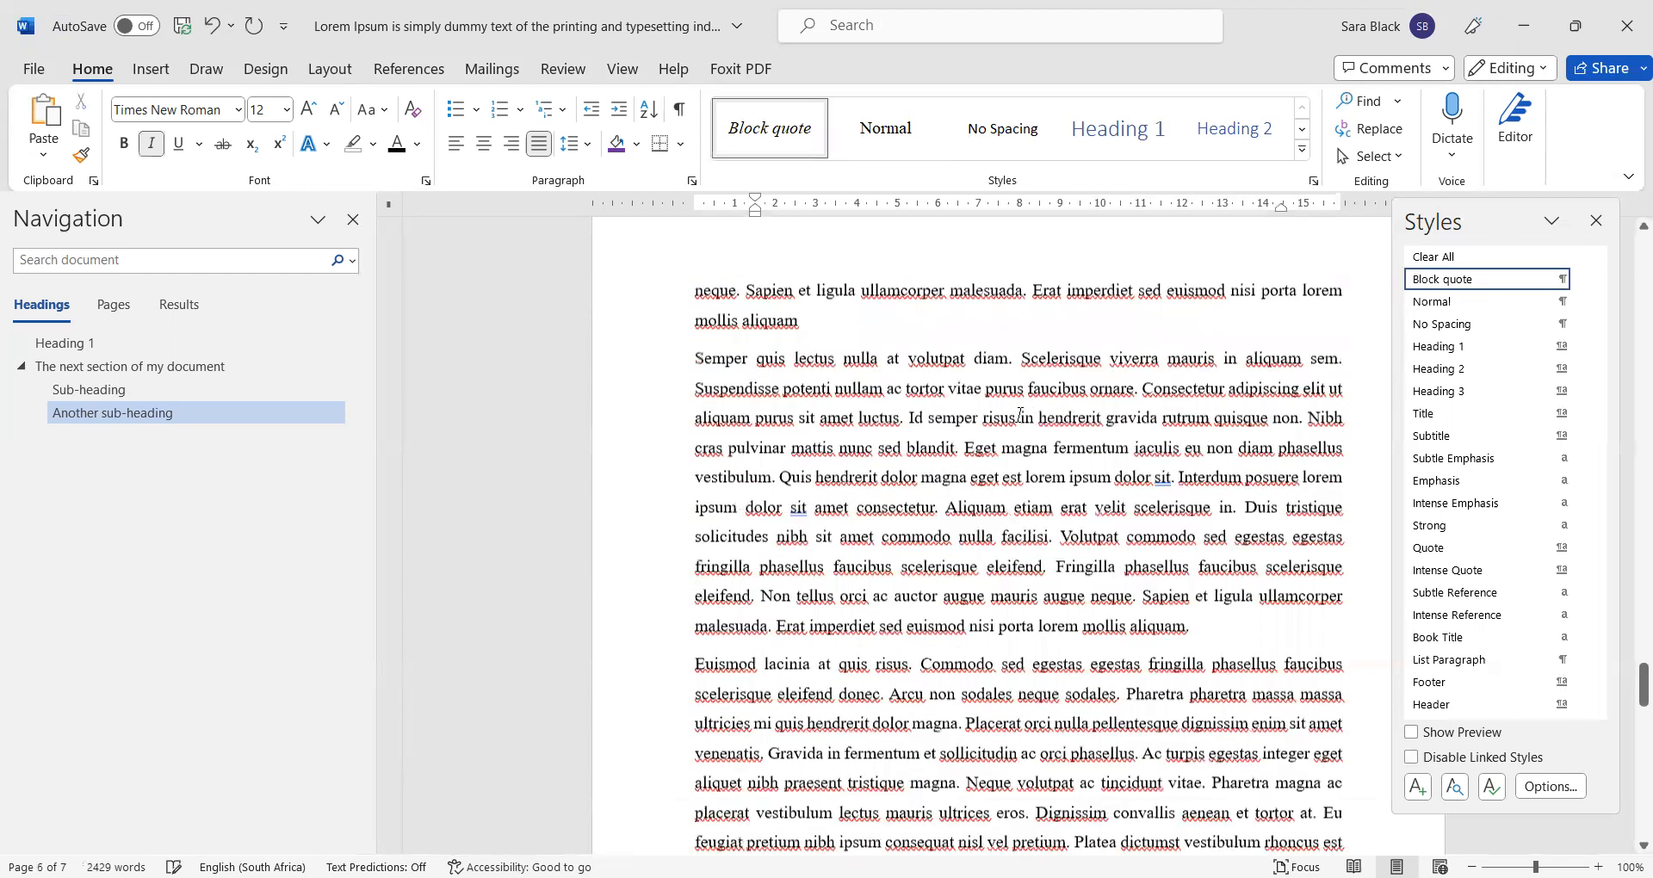
scroll(1020, 415, up, 8)
scroll(995, 462, up, 4)
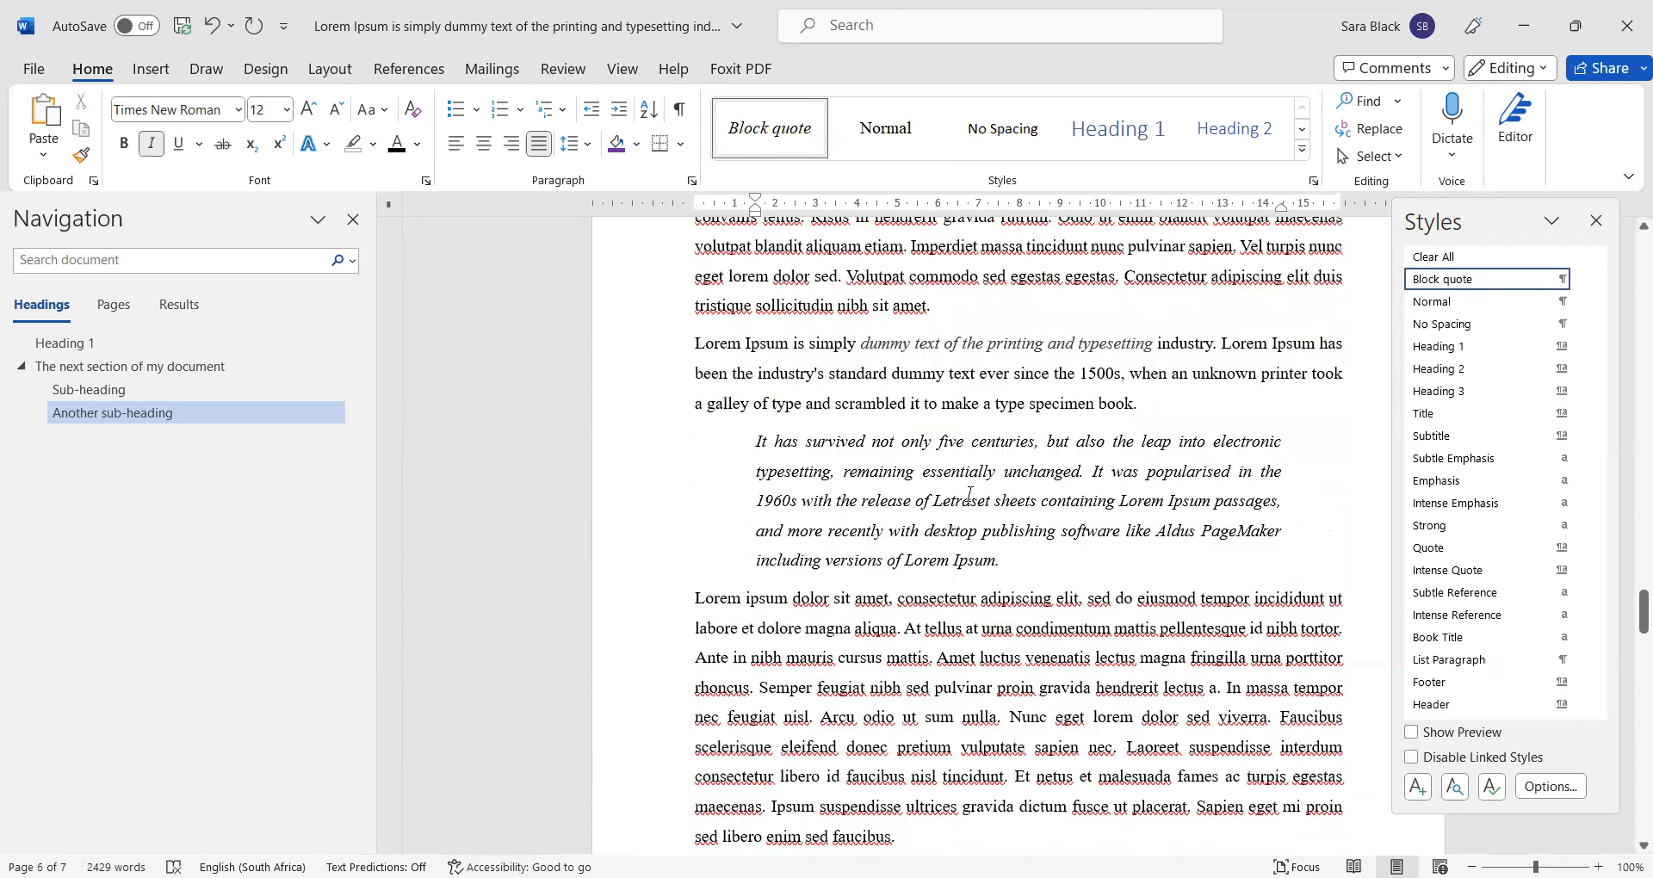
drag(837, 442, 911, 501)
click(906, 551)
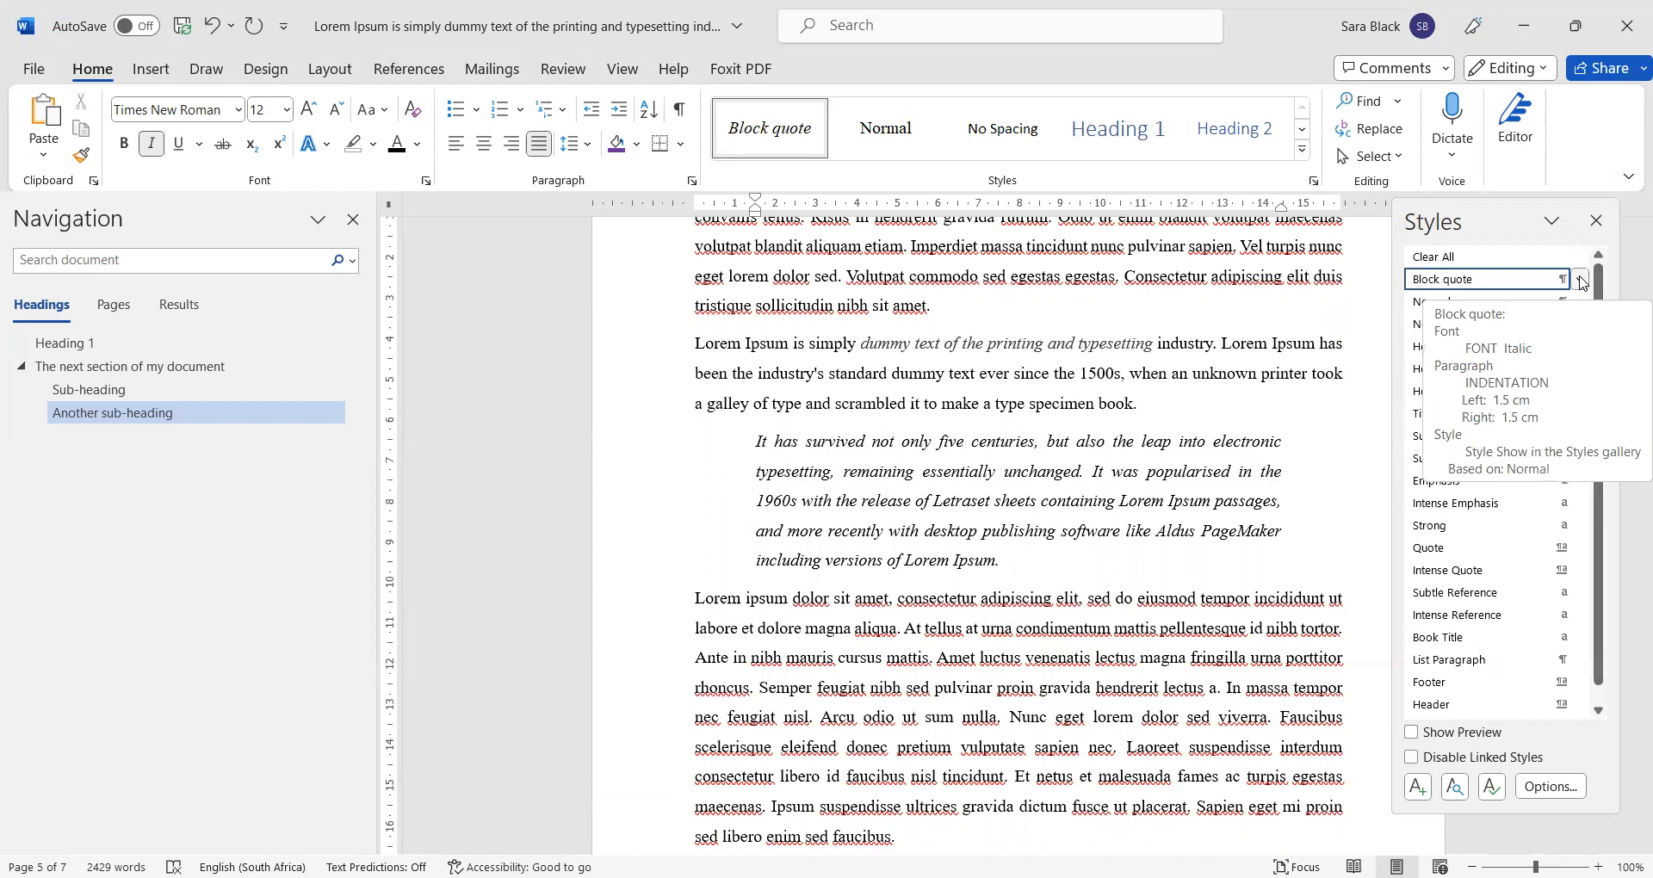
click(1580, 279)
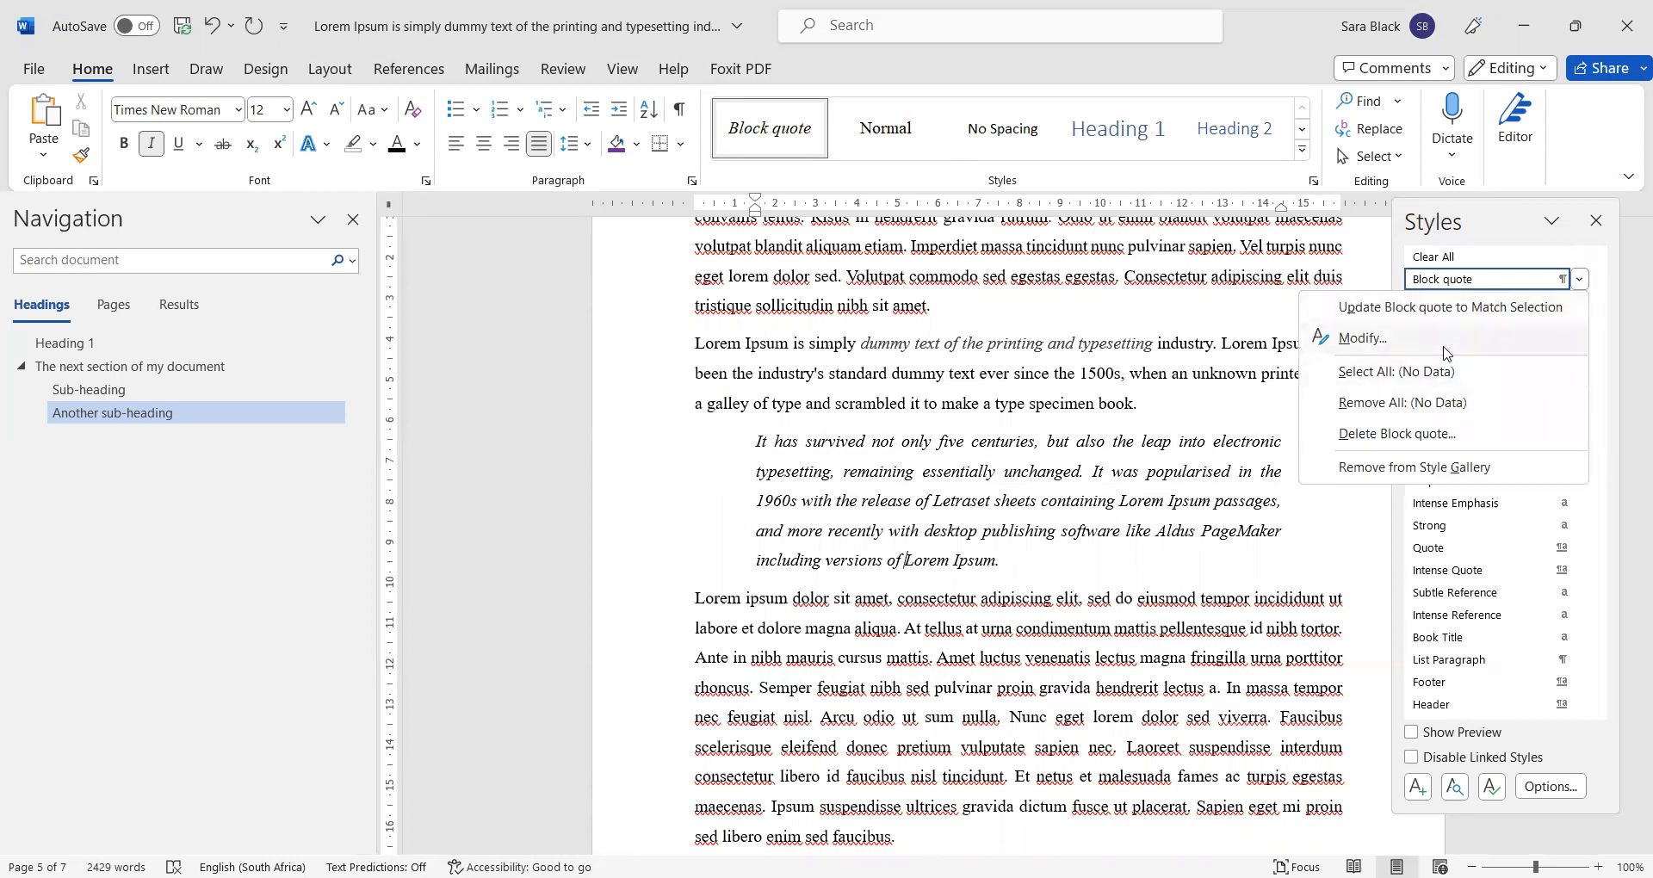
click(1439, 343)
click(600, 771)
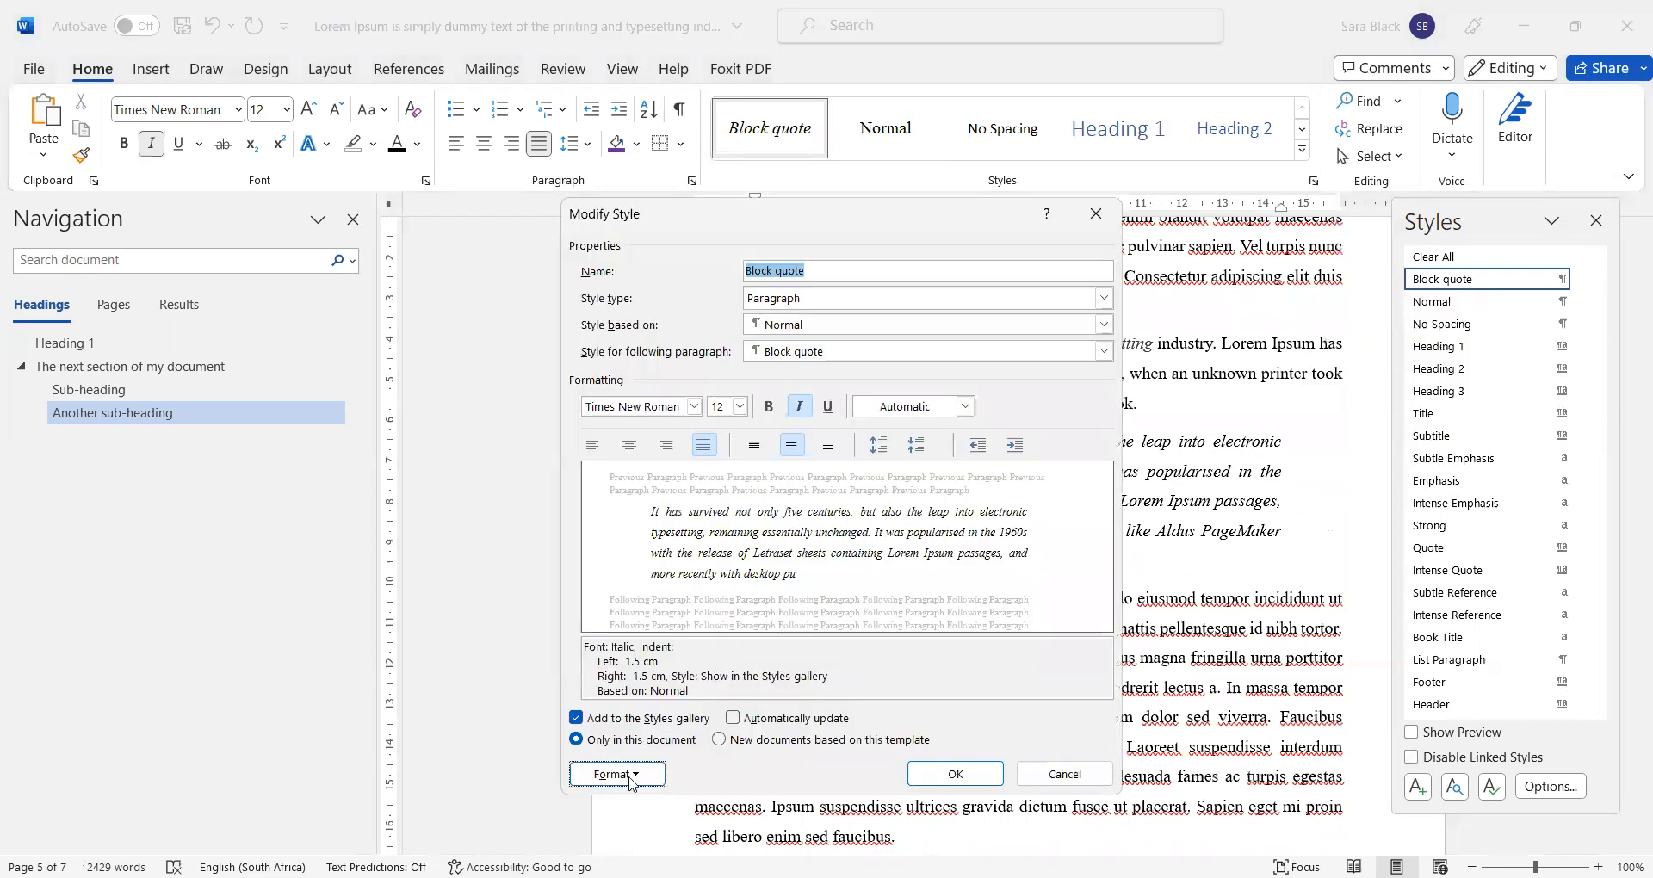
click(614, 582)
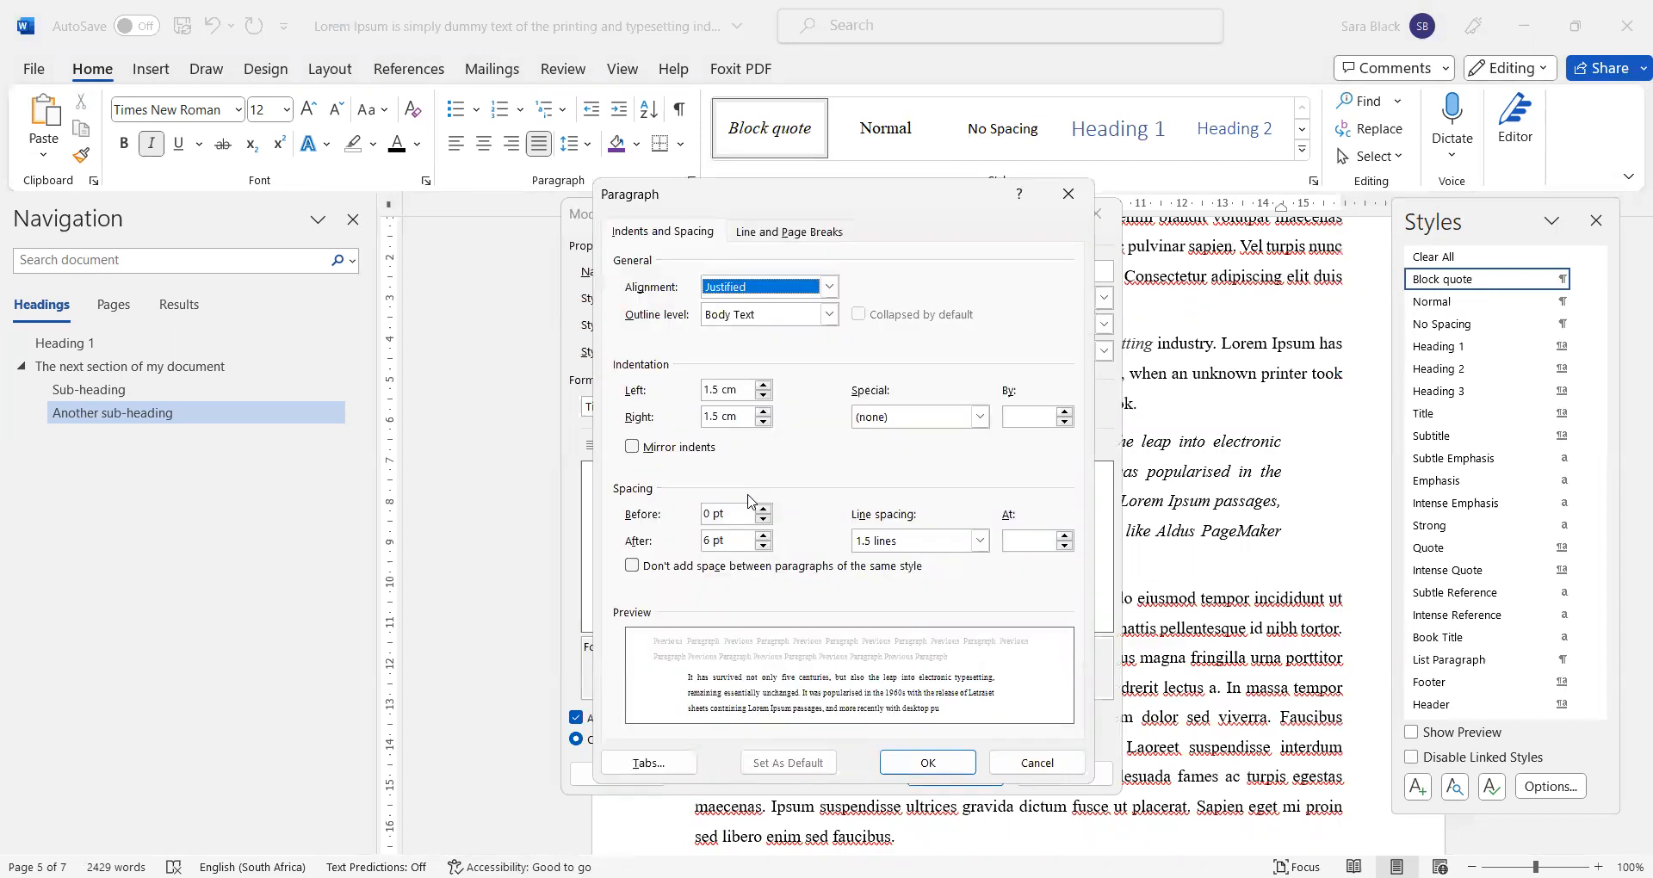
click(901, 546)
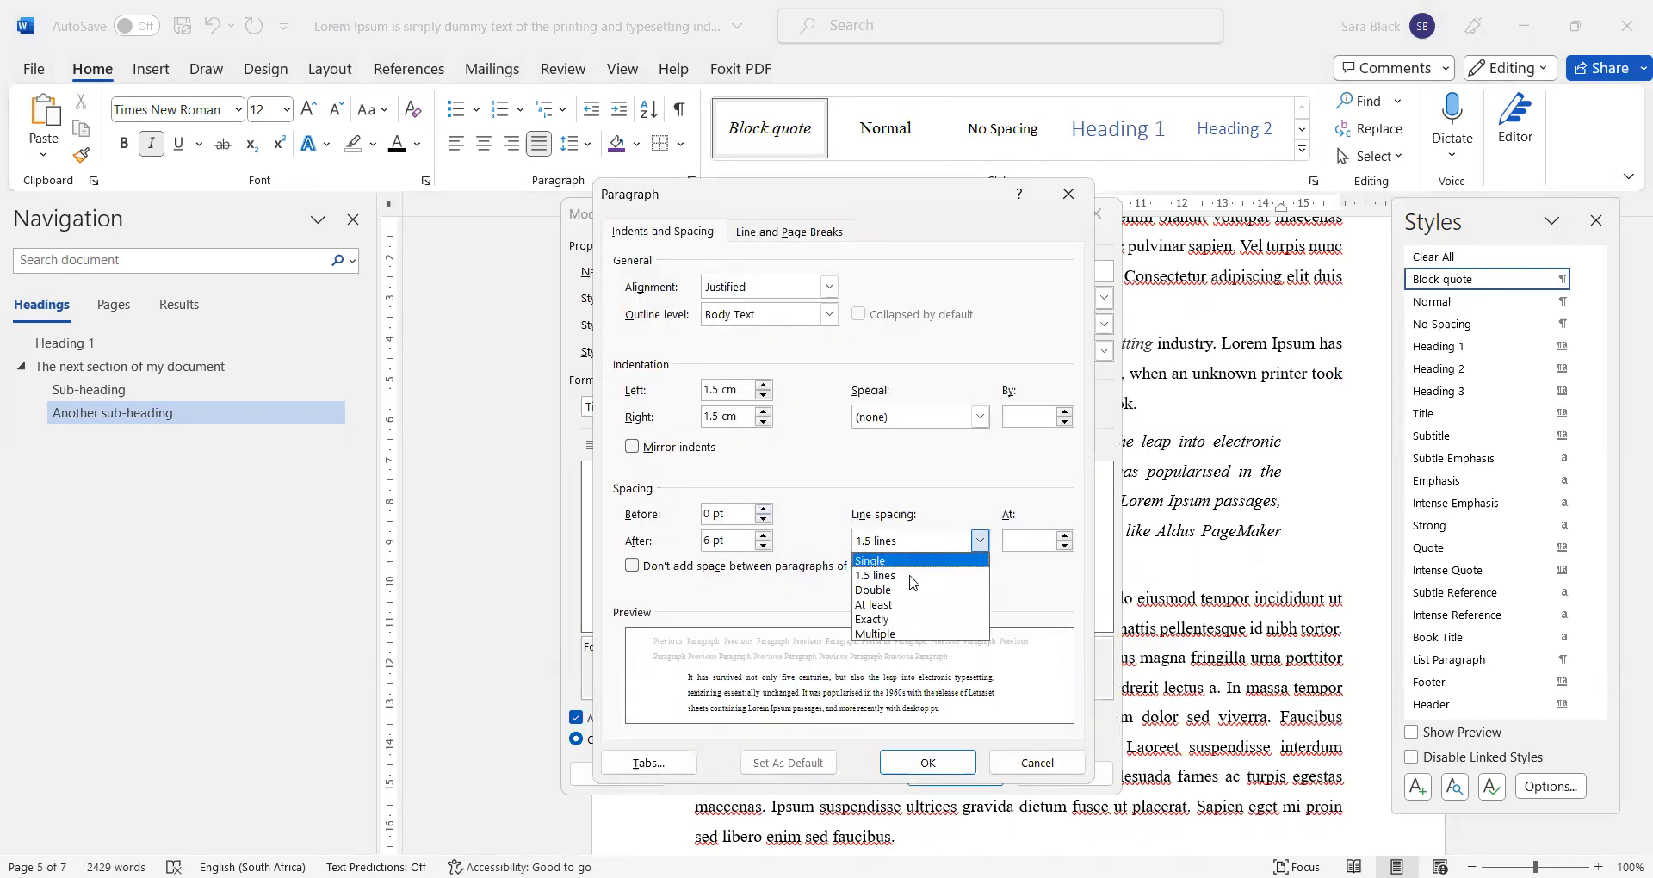
click(1024, 542)
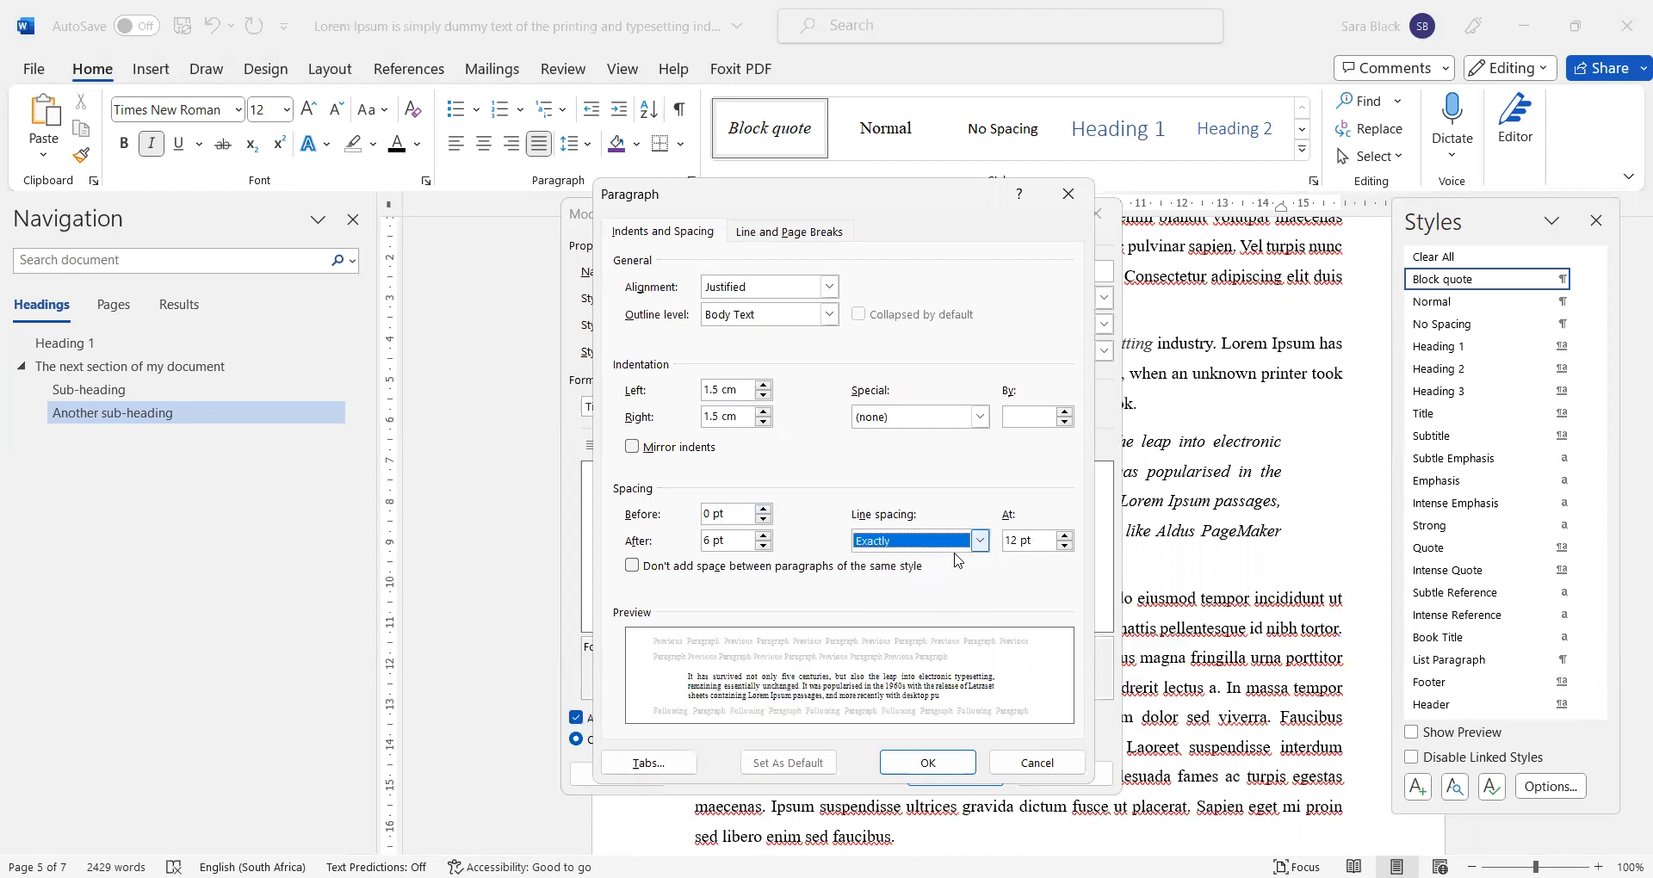
click(978, 541)
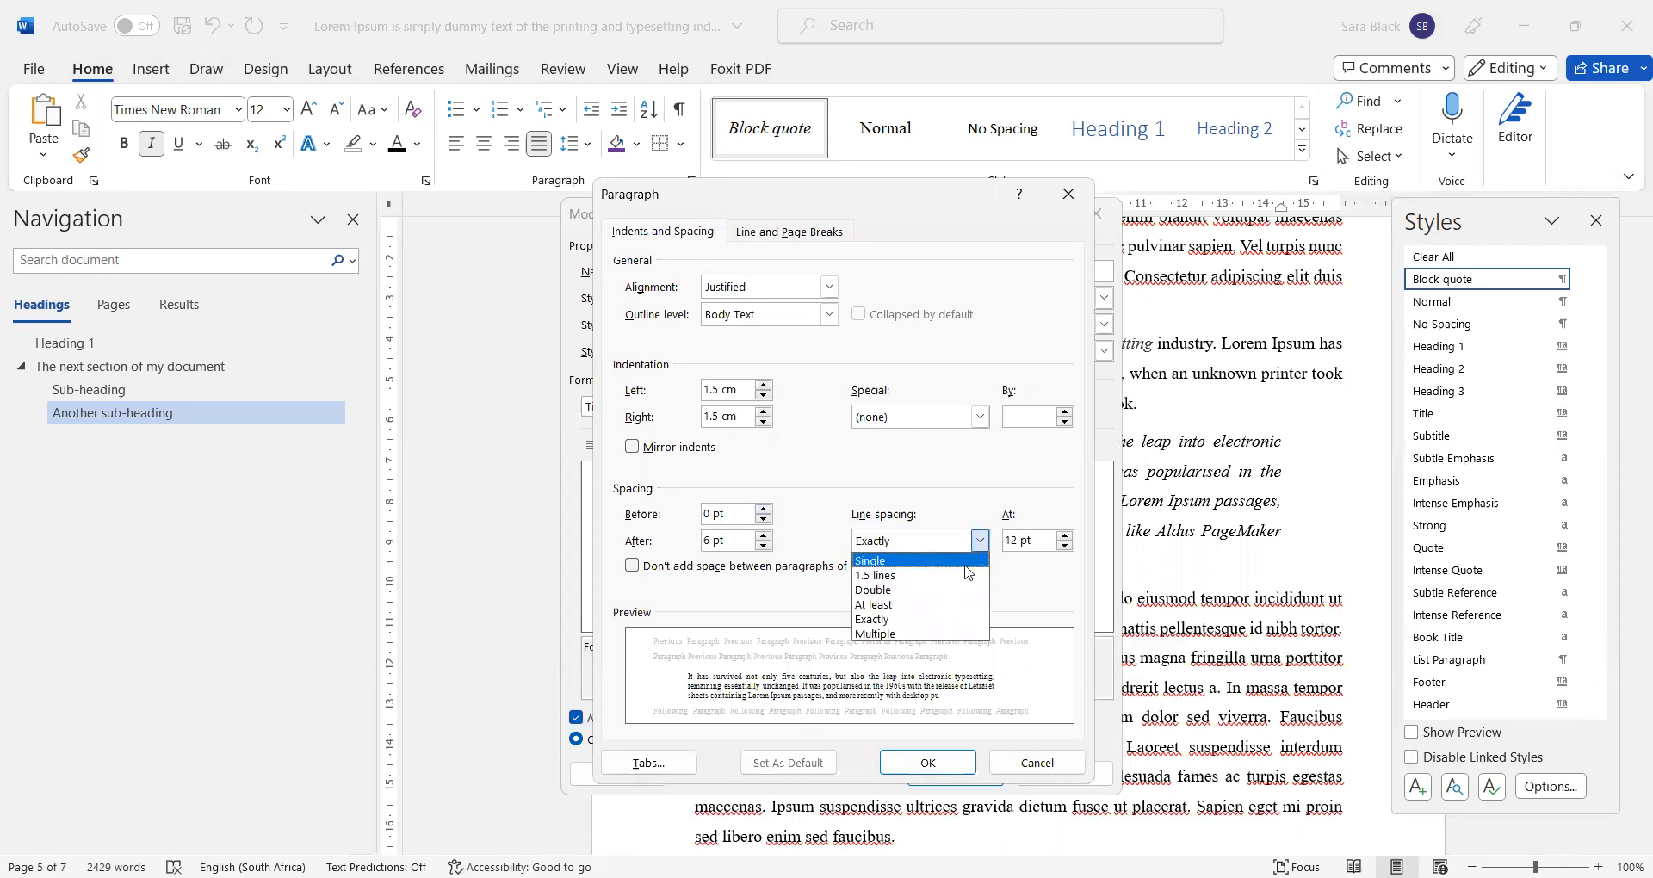
click(940, 562)
text(1.2)
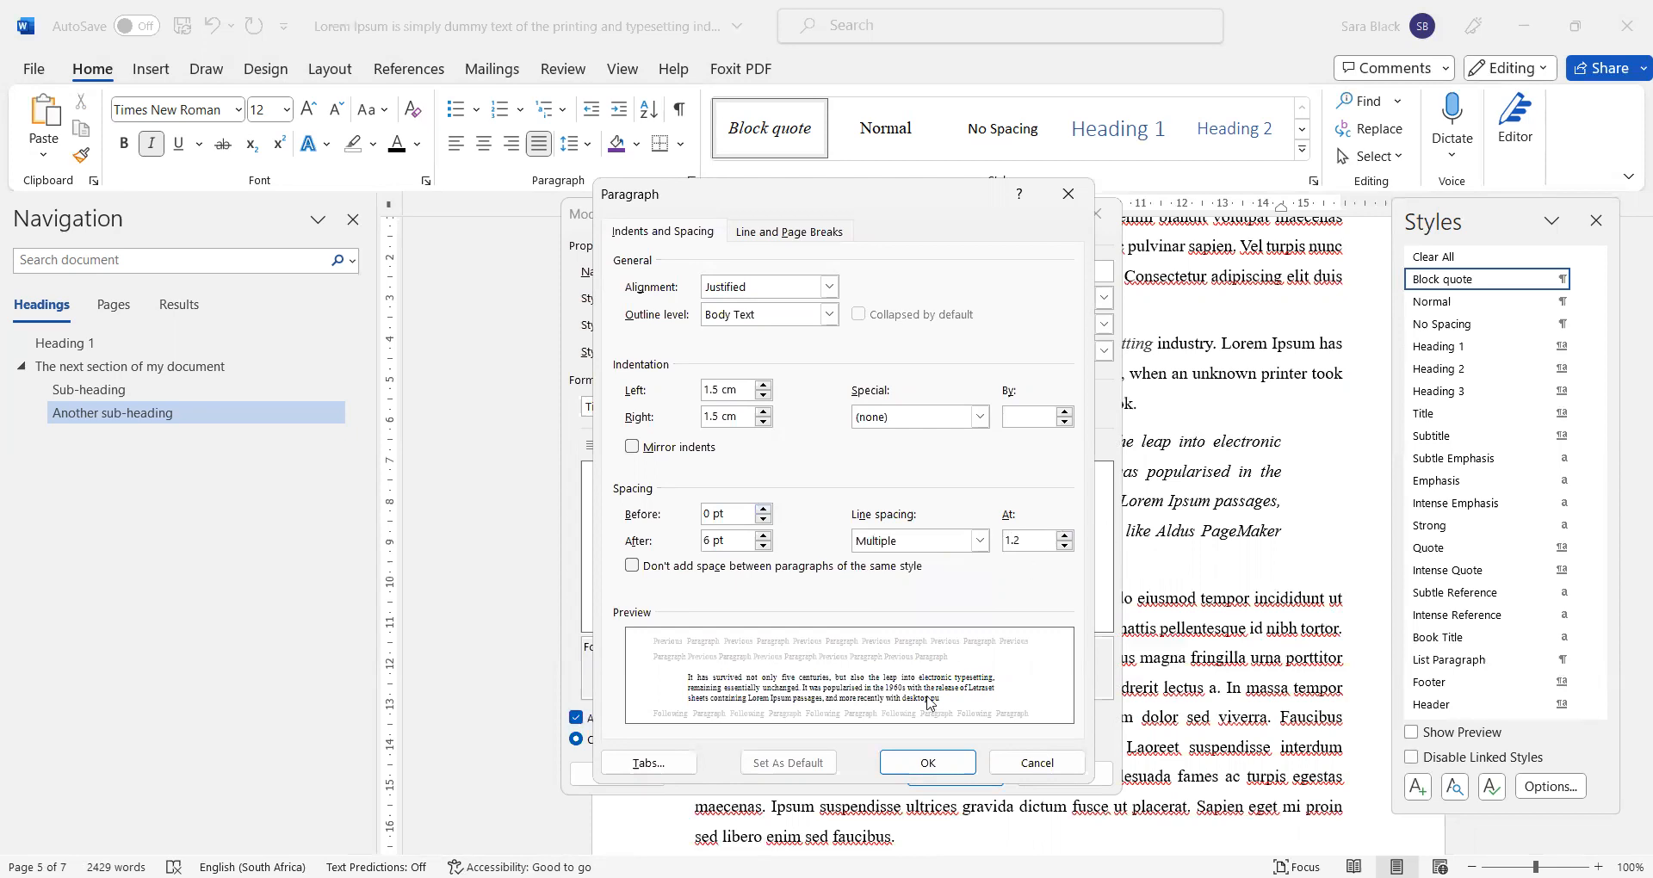
click(922, 766)
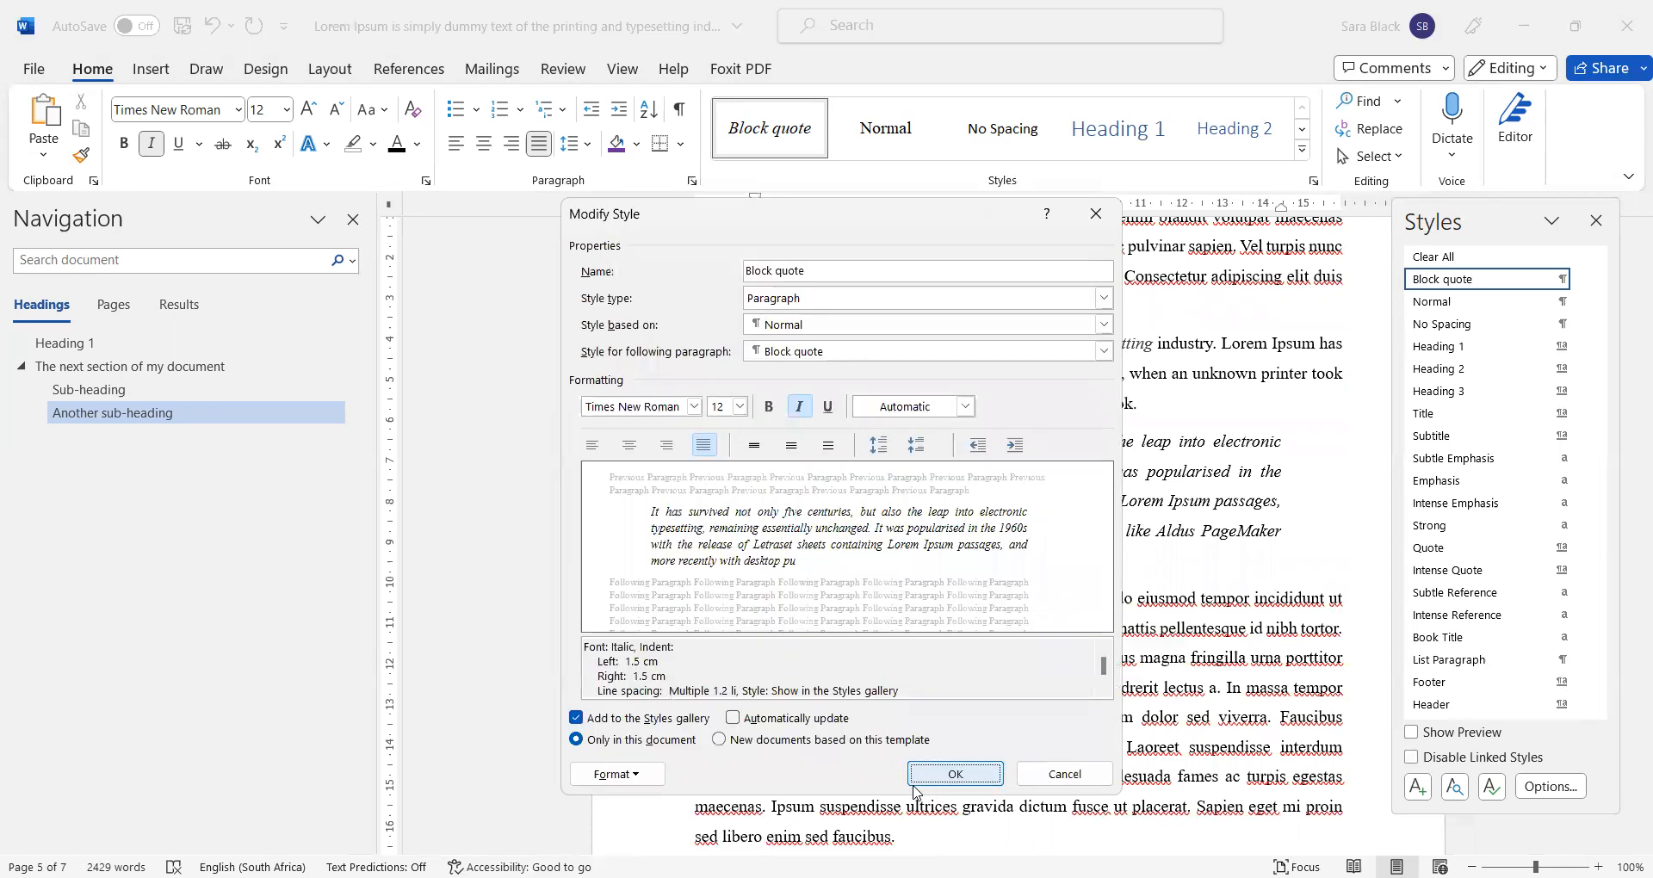
click(971, 774)
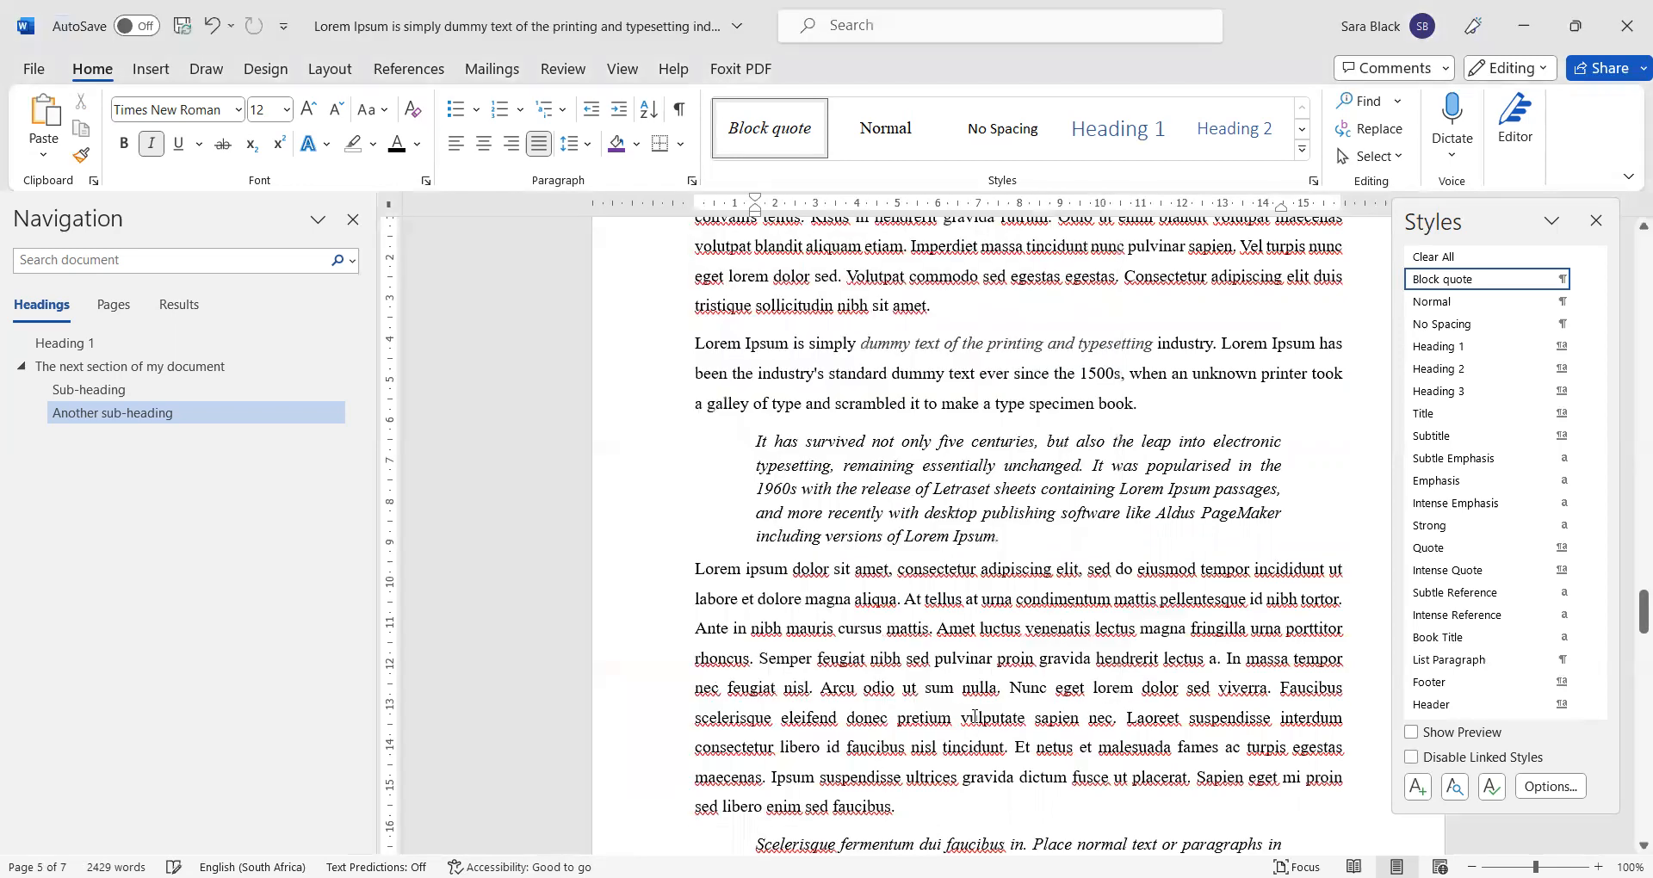
Step: Apply the Block quote style to the paragraph beginning "Scelerisque fermentum dui faucibus in" on page 1
scroll(1037, 387, up, 6)
scroll(1031, 313, up, 5)
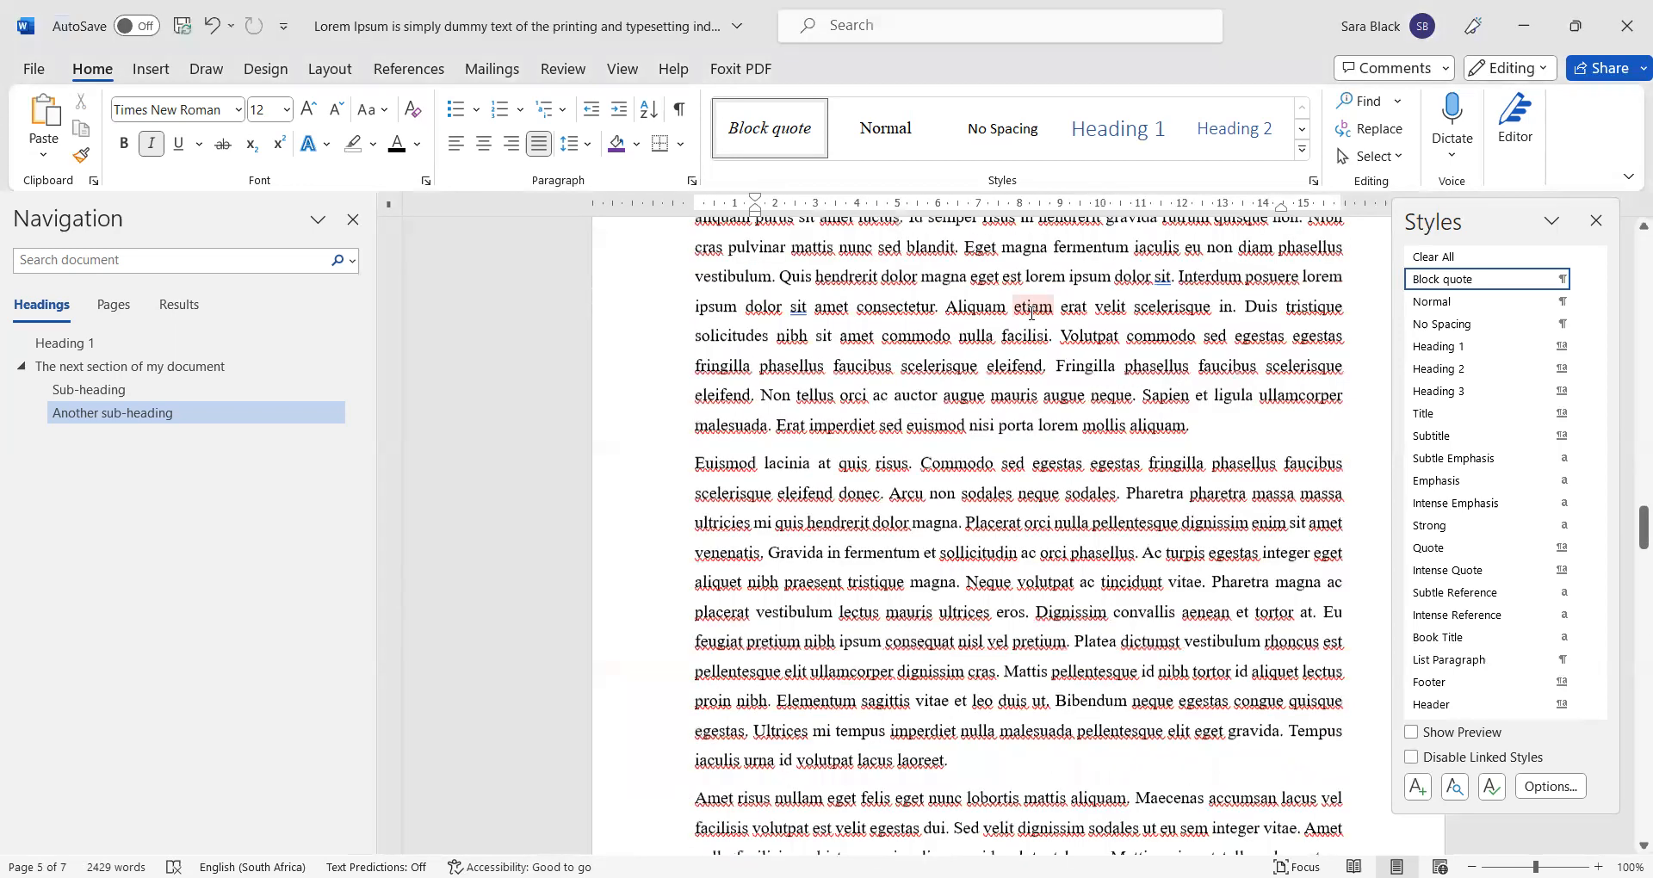
scroll(1028, 315, up, 12)
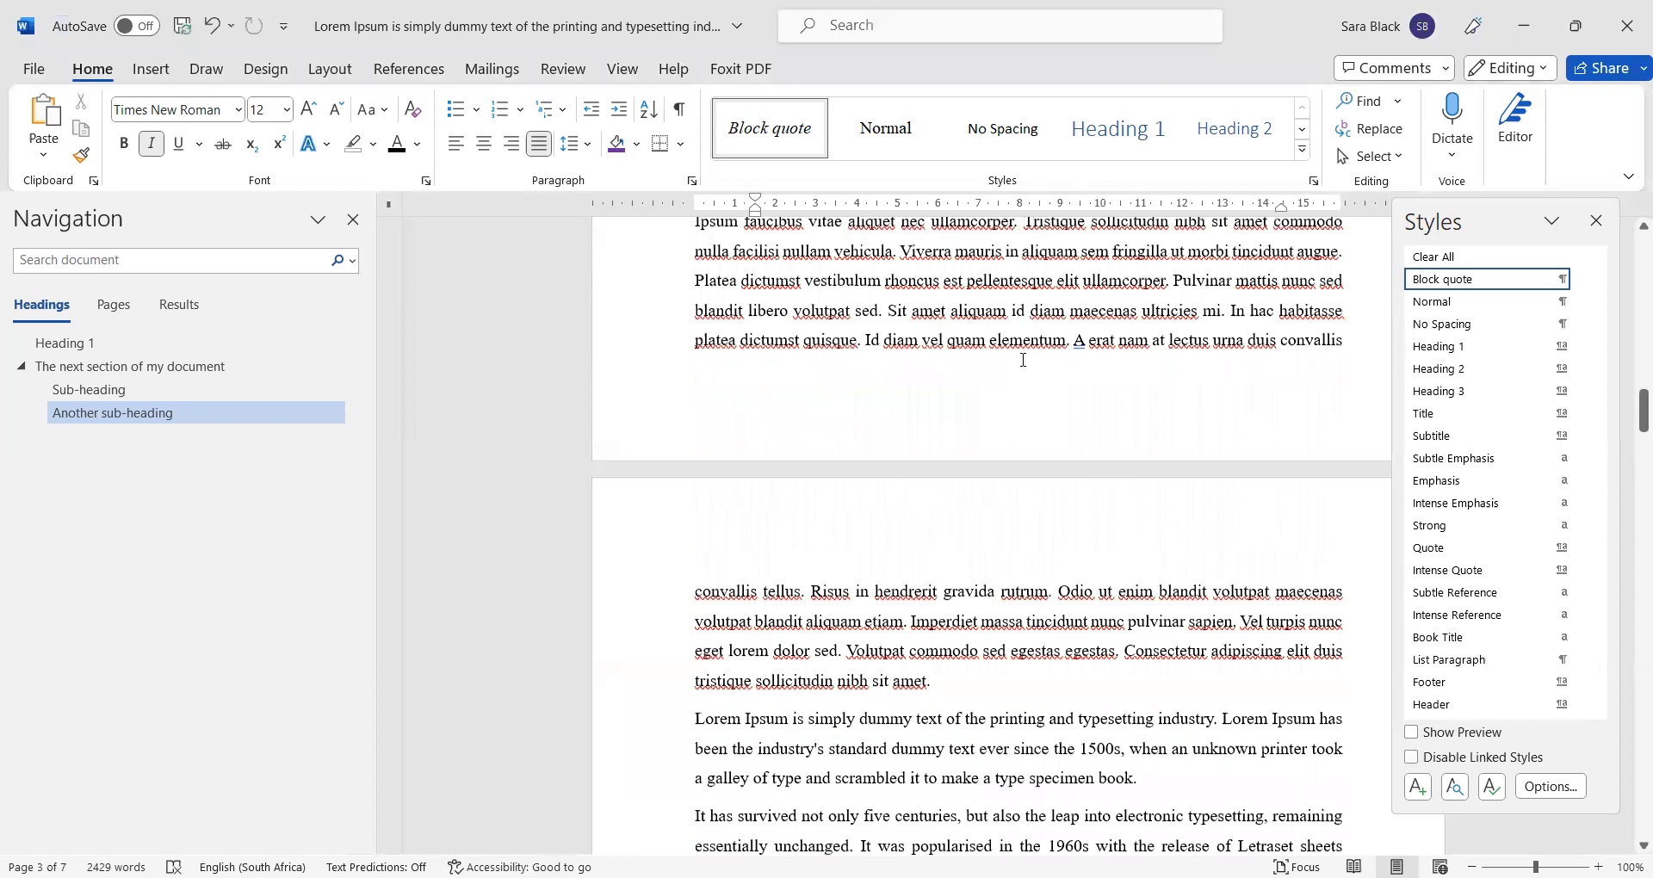
scroll(1022, 360, up, 10)
scroll(1023, 360, up, 2)
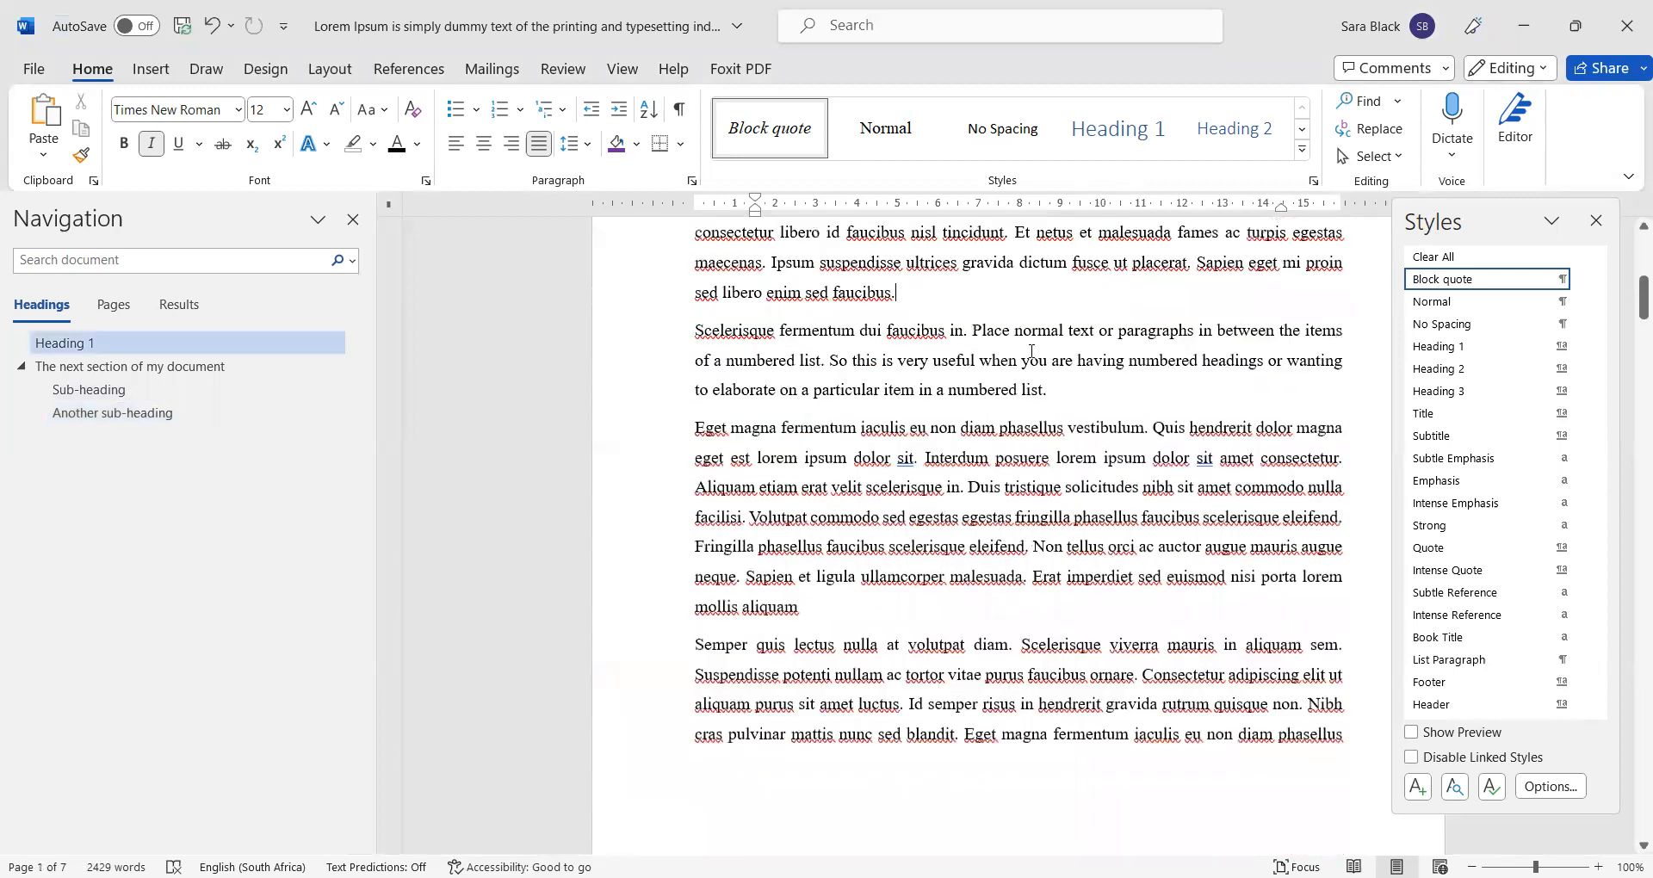
click(1038, 360)
click(1483, 288)
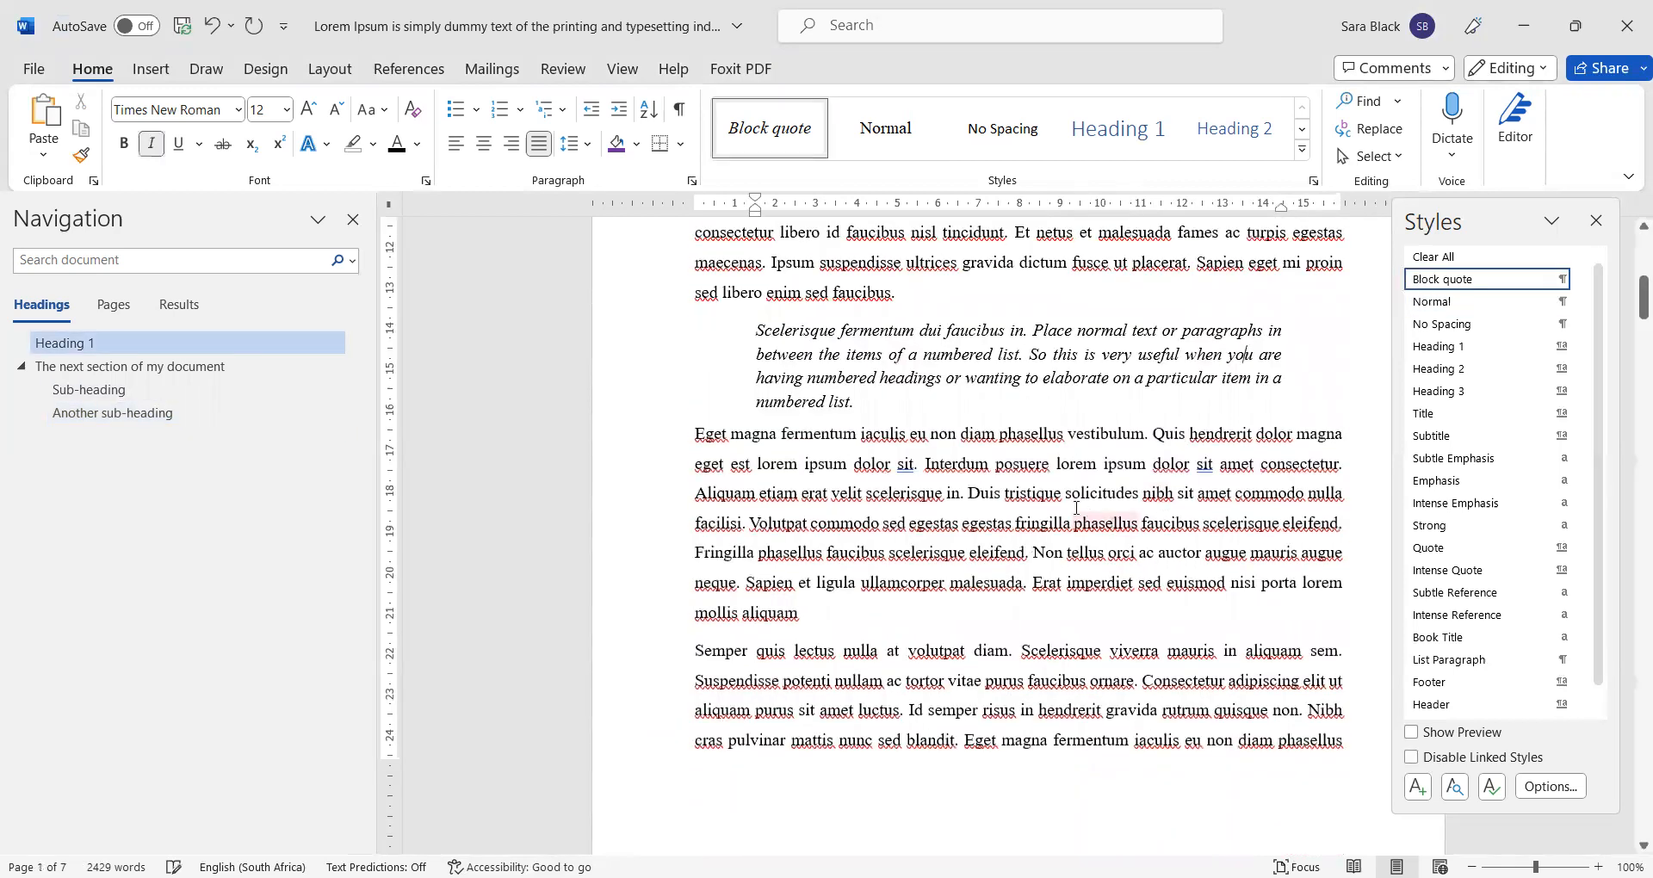
Step: Review the paragraphs formatted with the Block quote style throughout the document, down to the last page
scroll(1067, 500, down, 7)
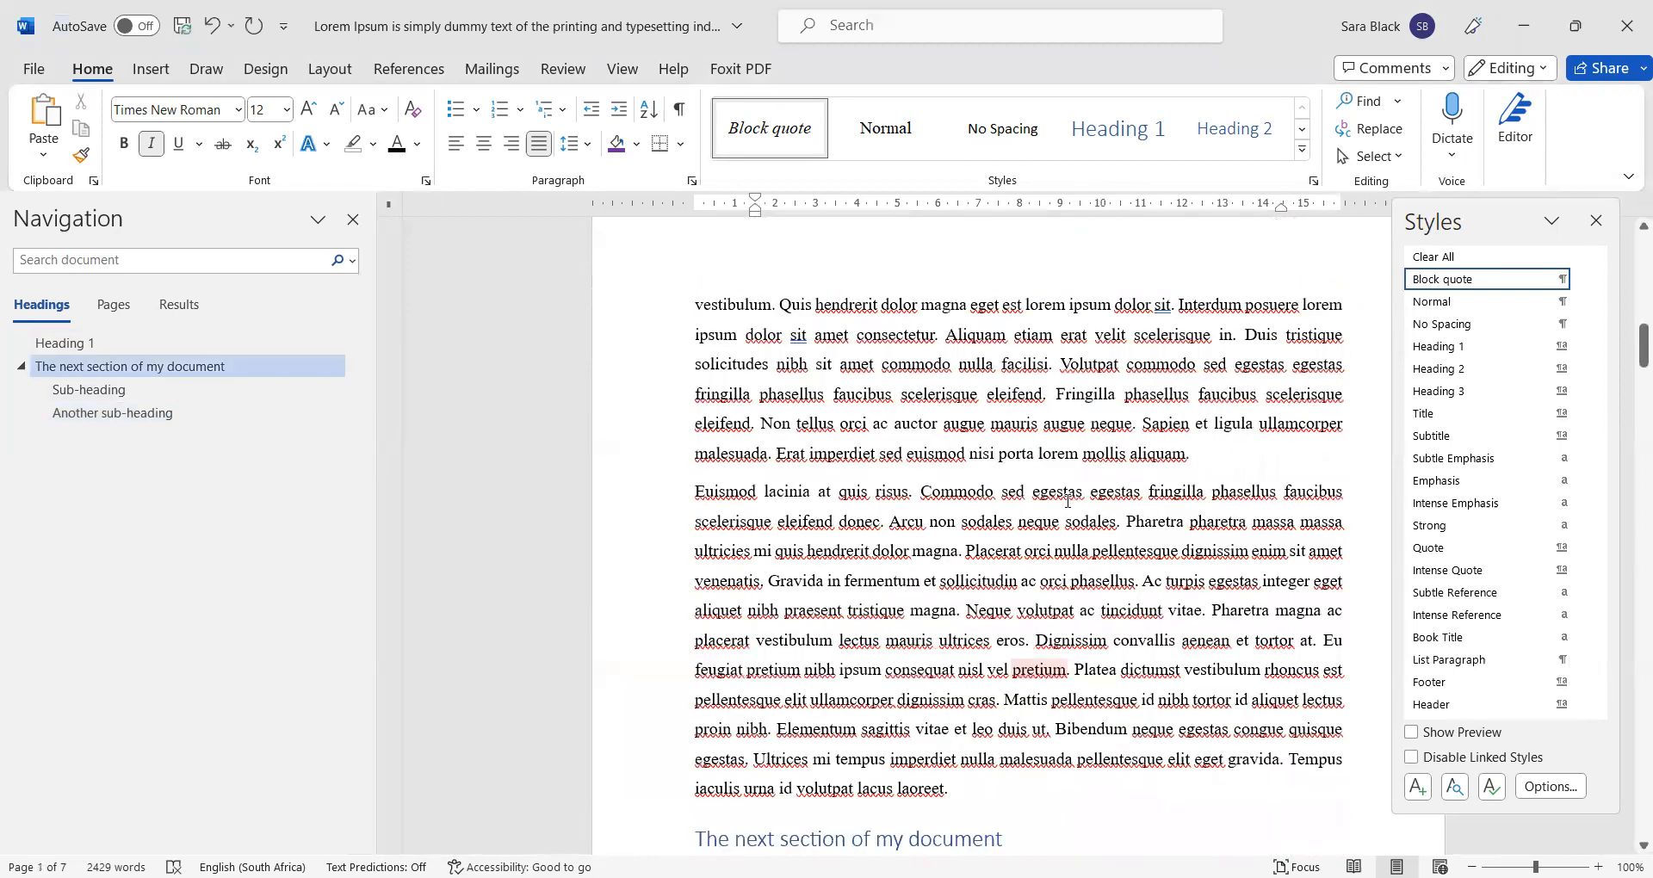
scroll(1068, 500, down, 12)
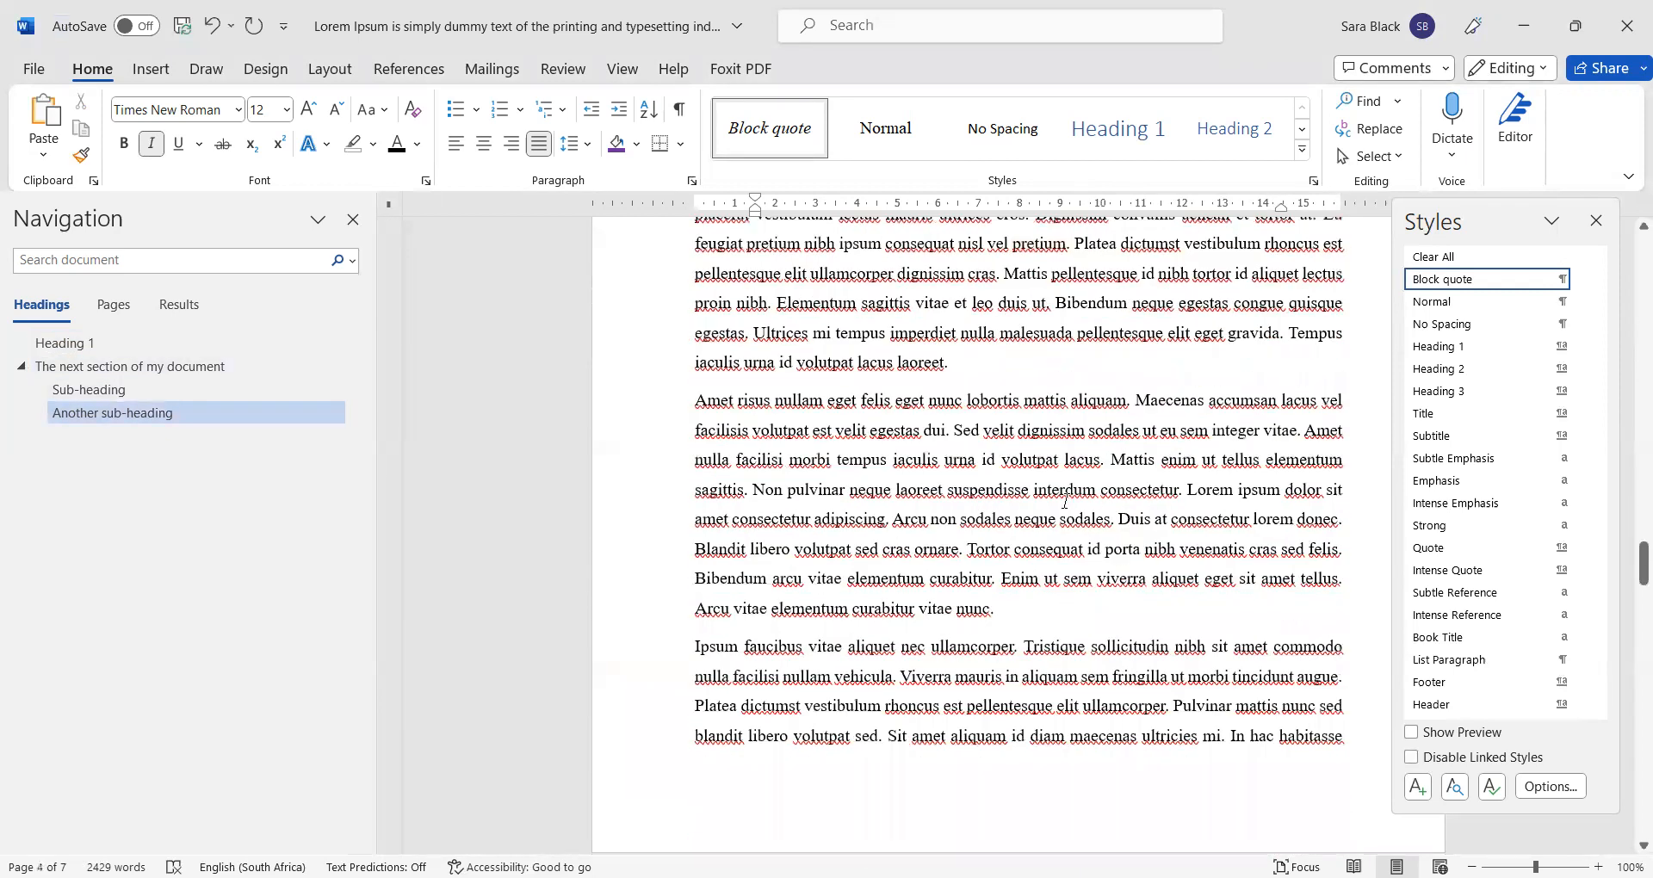
scroll(1065, 501, down, 6)
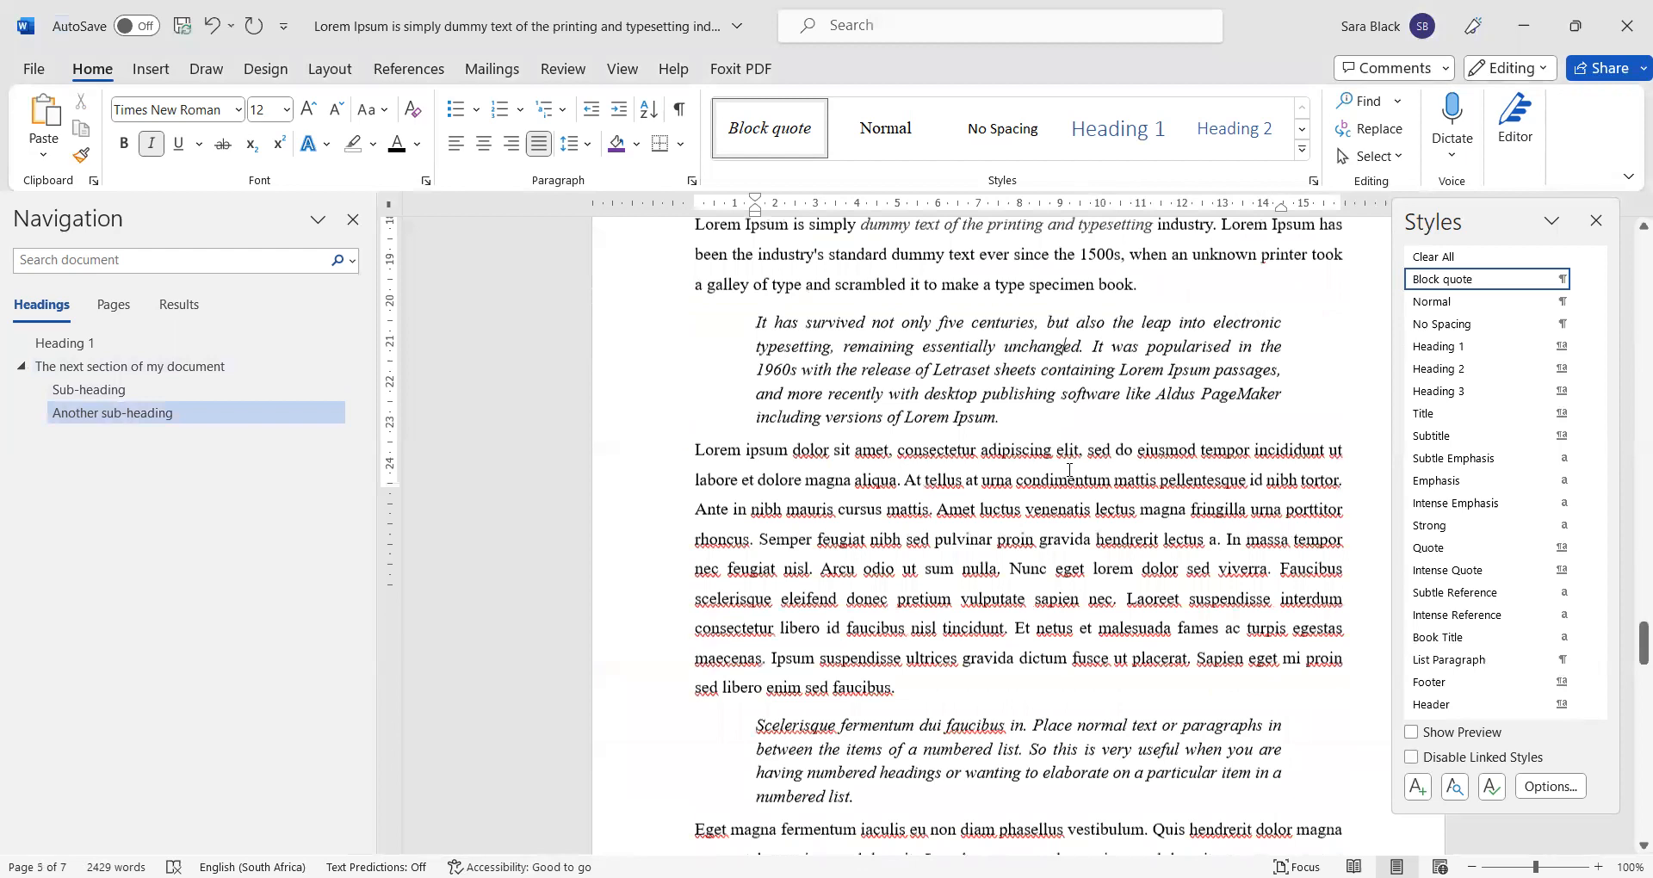
scroll(1070, 471, down, 10)
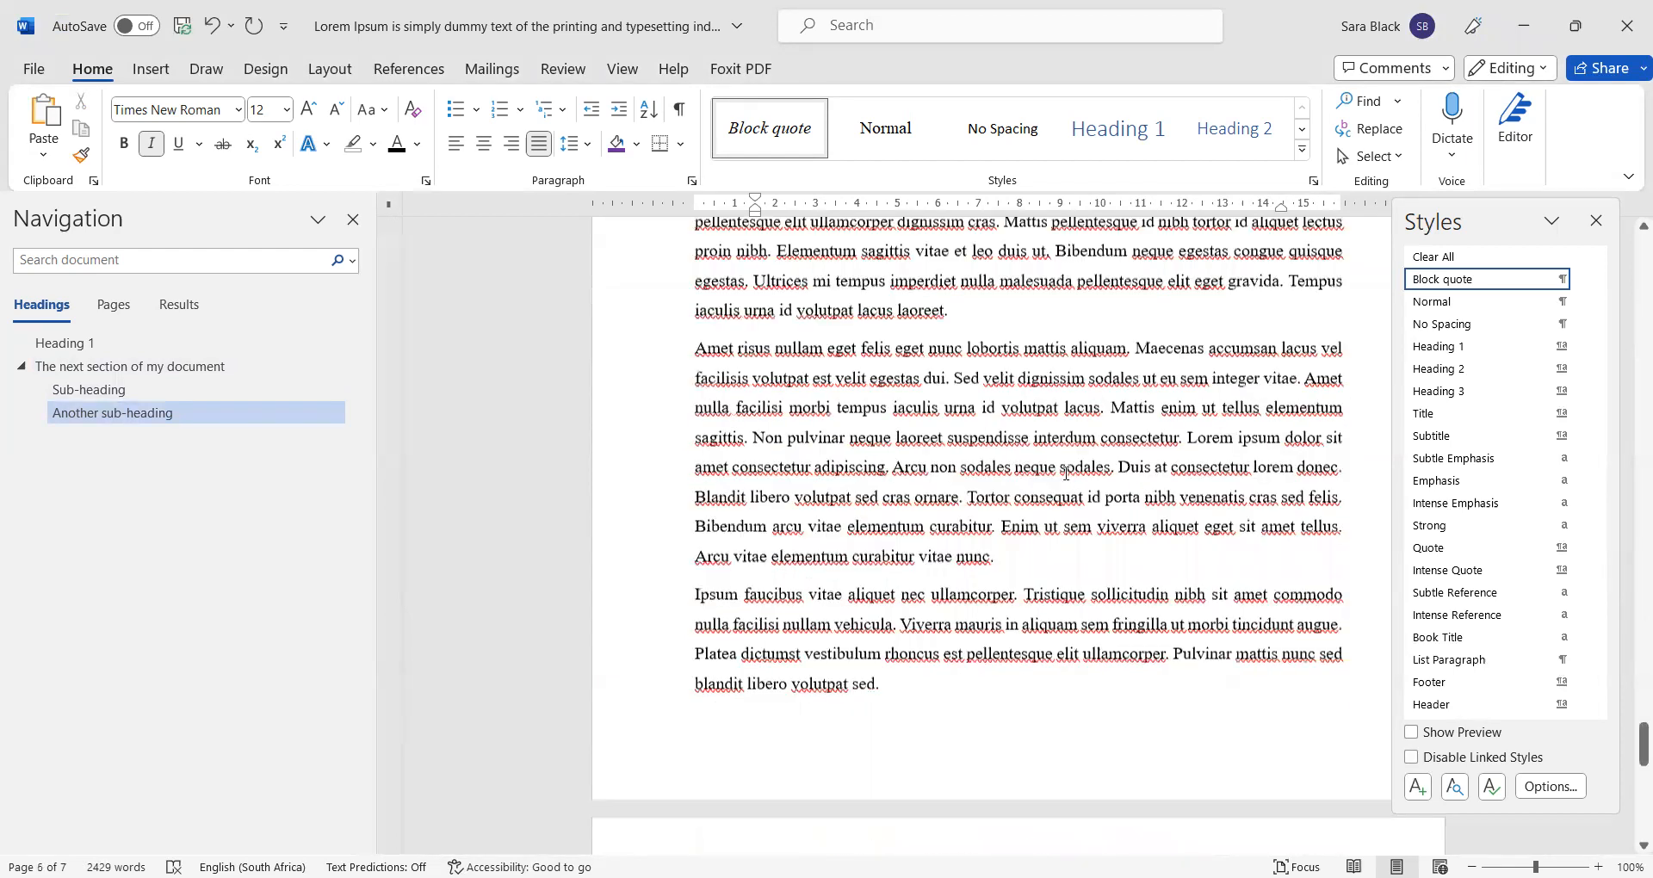
scroll(1065, 472, down, 5)
scroll(981, 635, up, 1)
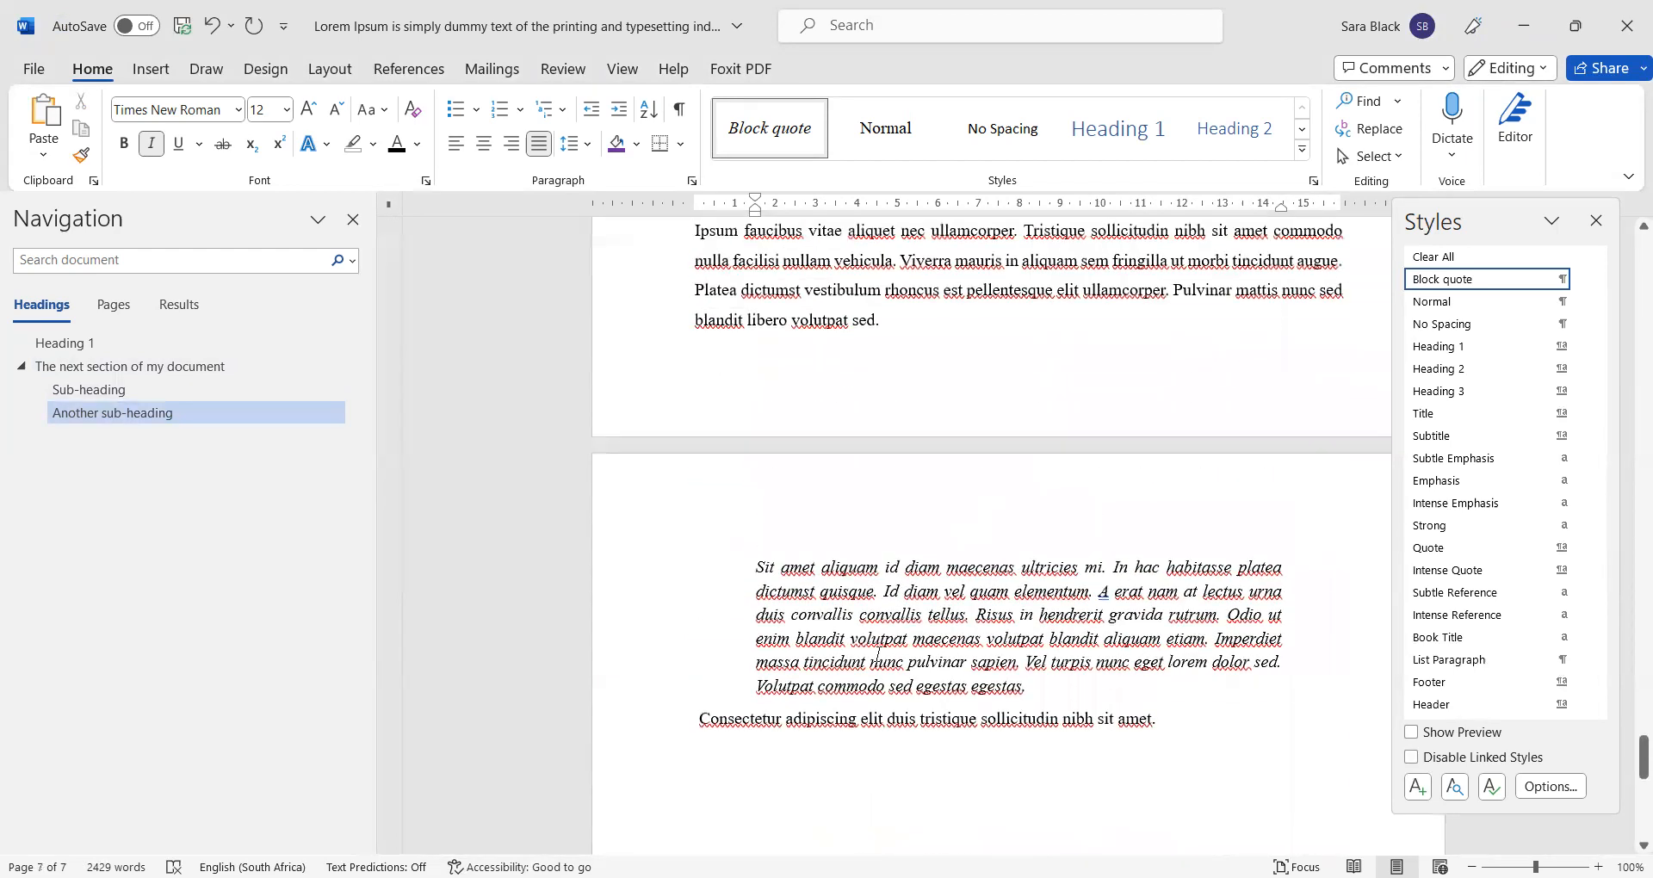
click(959, 593)
scroll(1102, 473, up, 1)
scroll(1102, 473, up, 3)
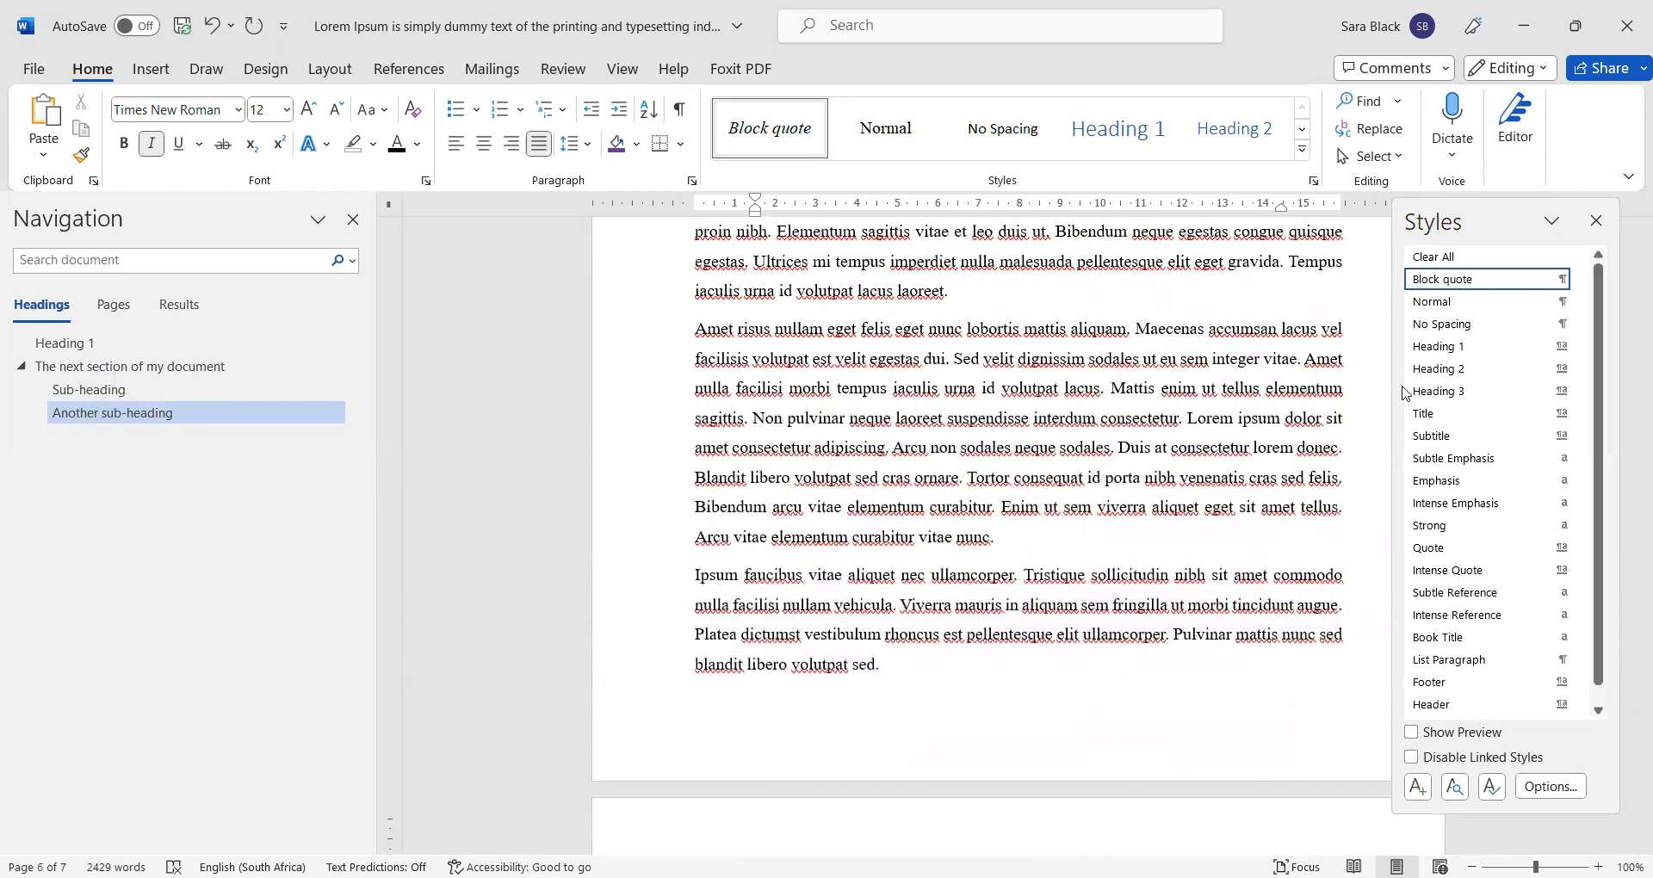
scroll(1202, 465, up, 4)
scroll(1191, 458, up, 10)
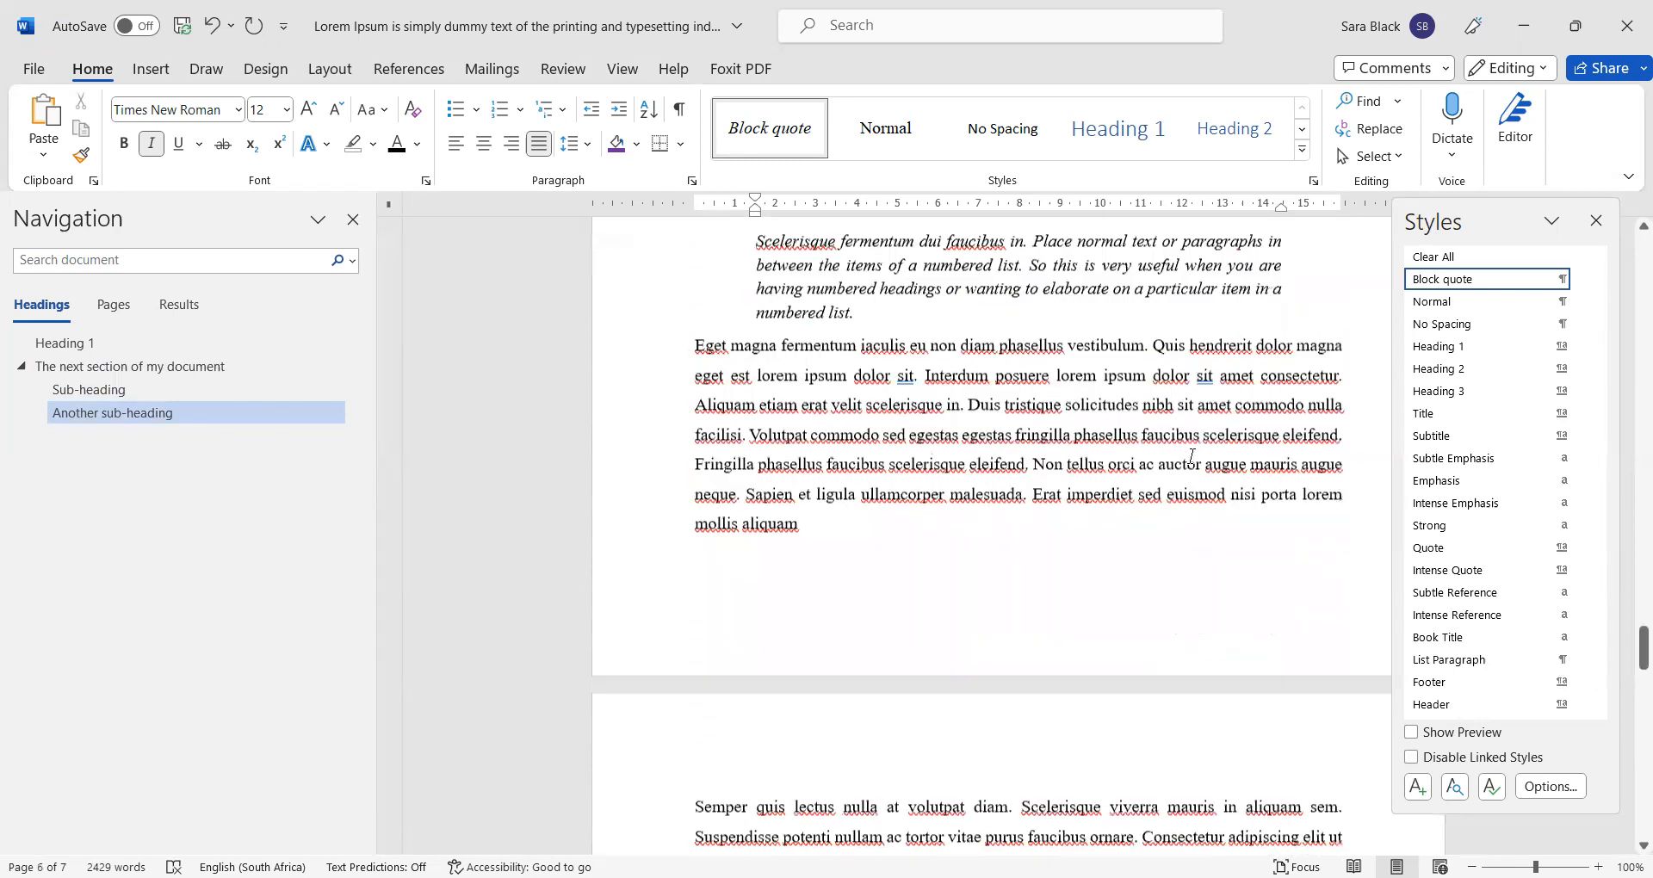
Step: Add a right-aligned line reading "Citation of person here." below the "Scelerisque fermentum" block quote on page 5
scroll(1169, 514, down, 4)
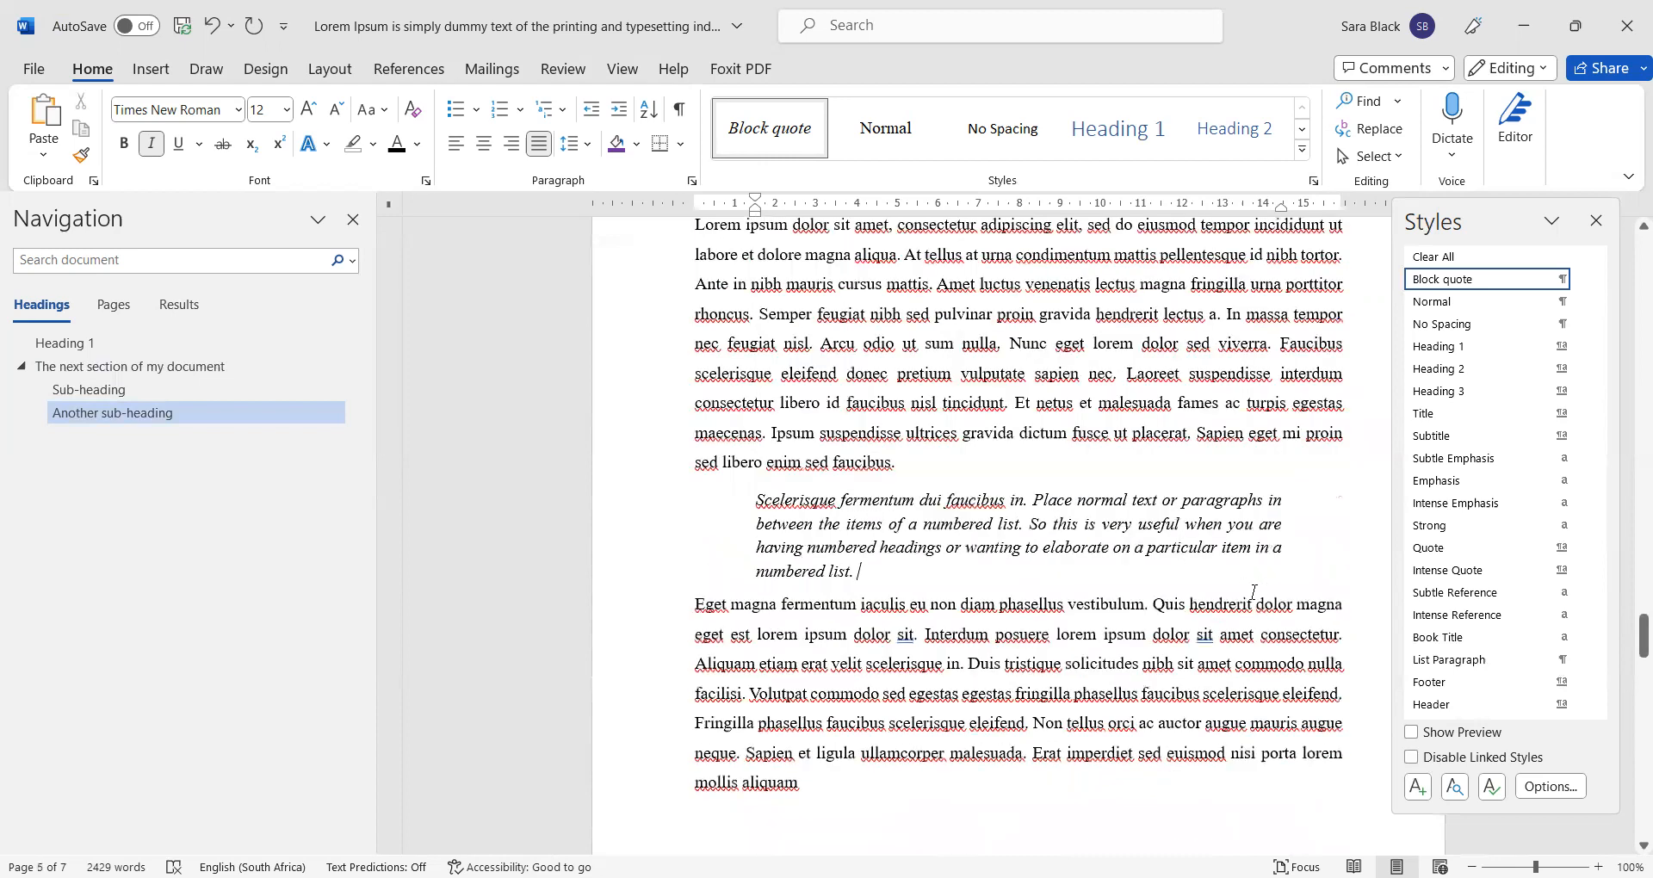
key(Return)
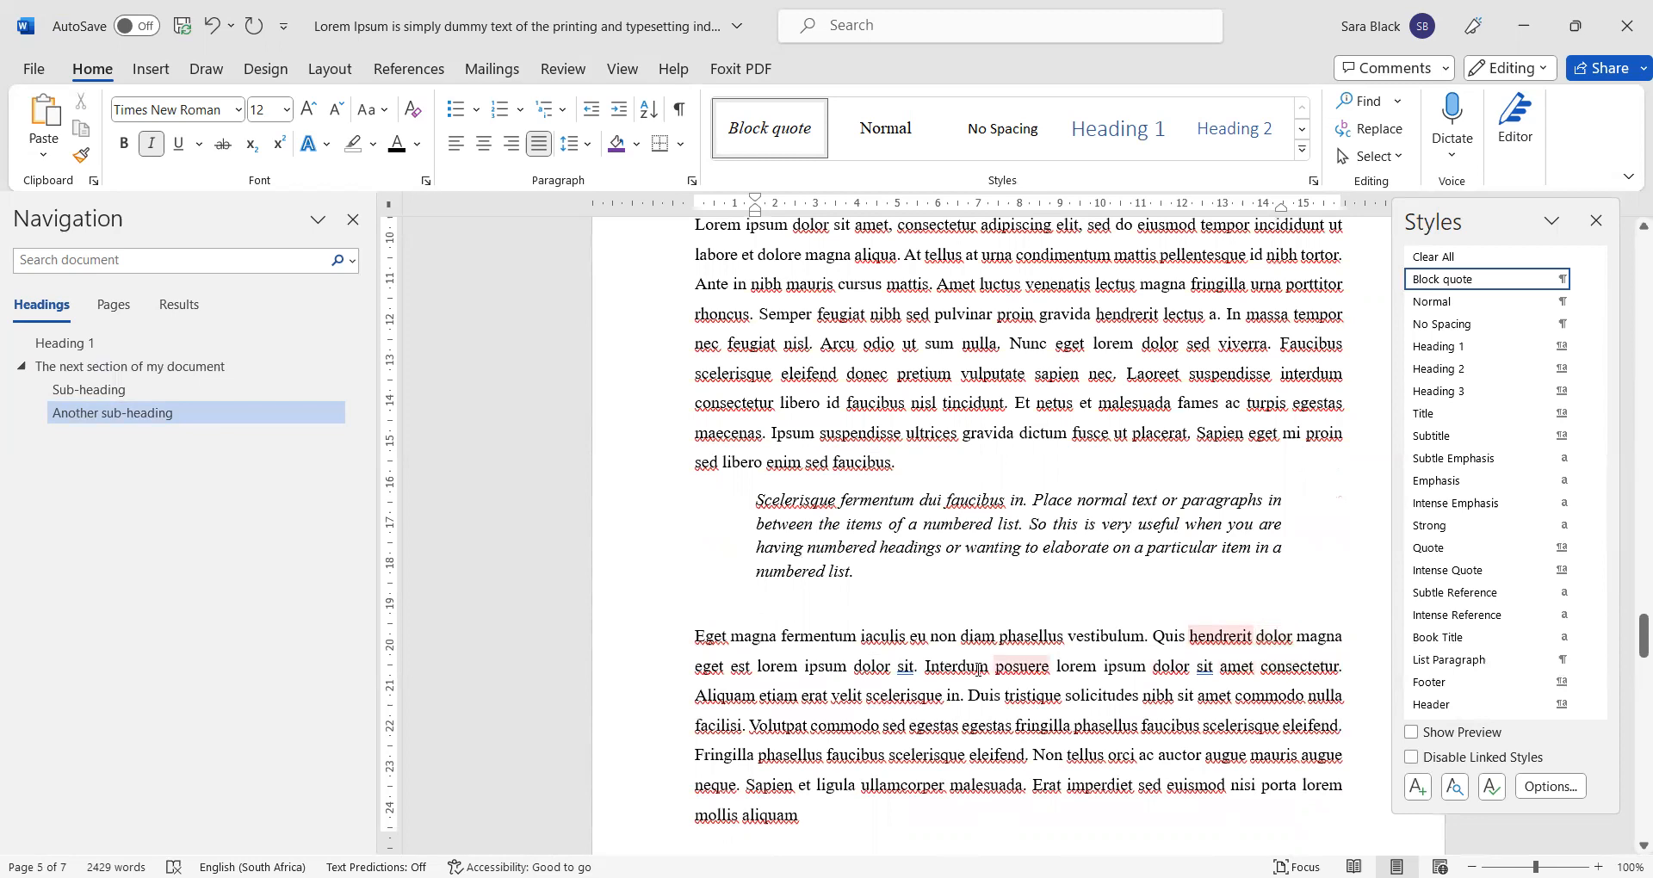
click(511, 143)
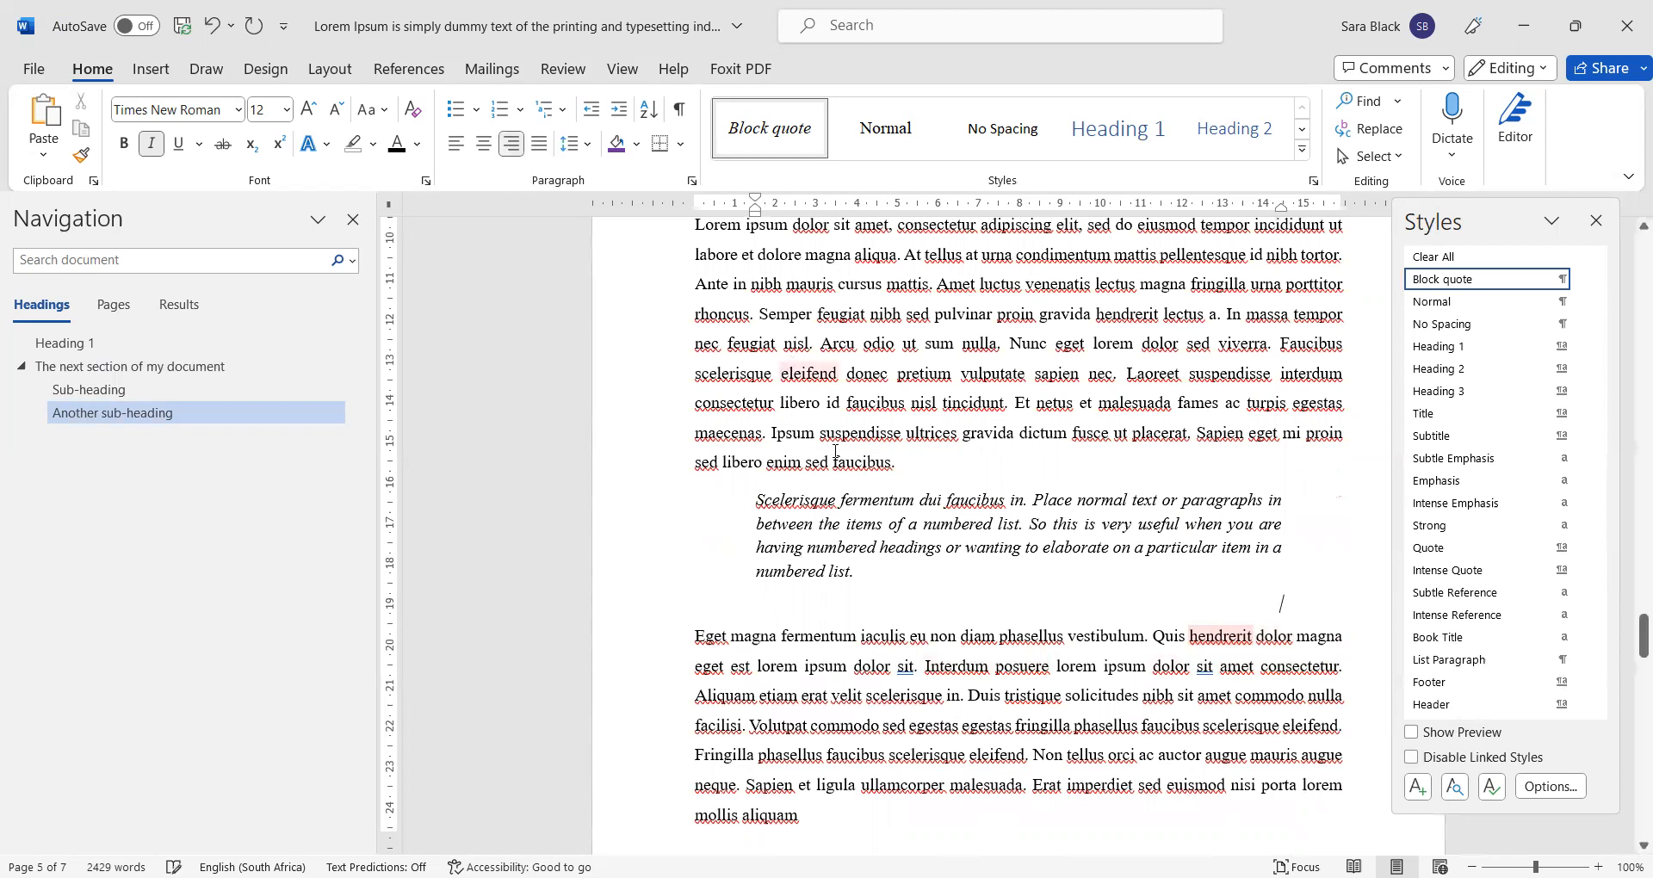
text(Citation of person here)
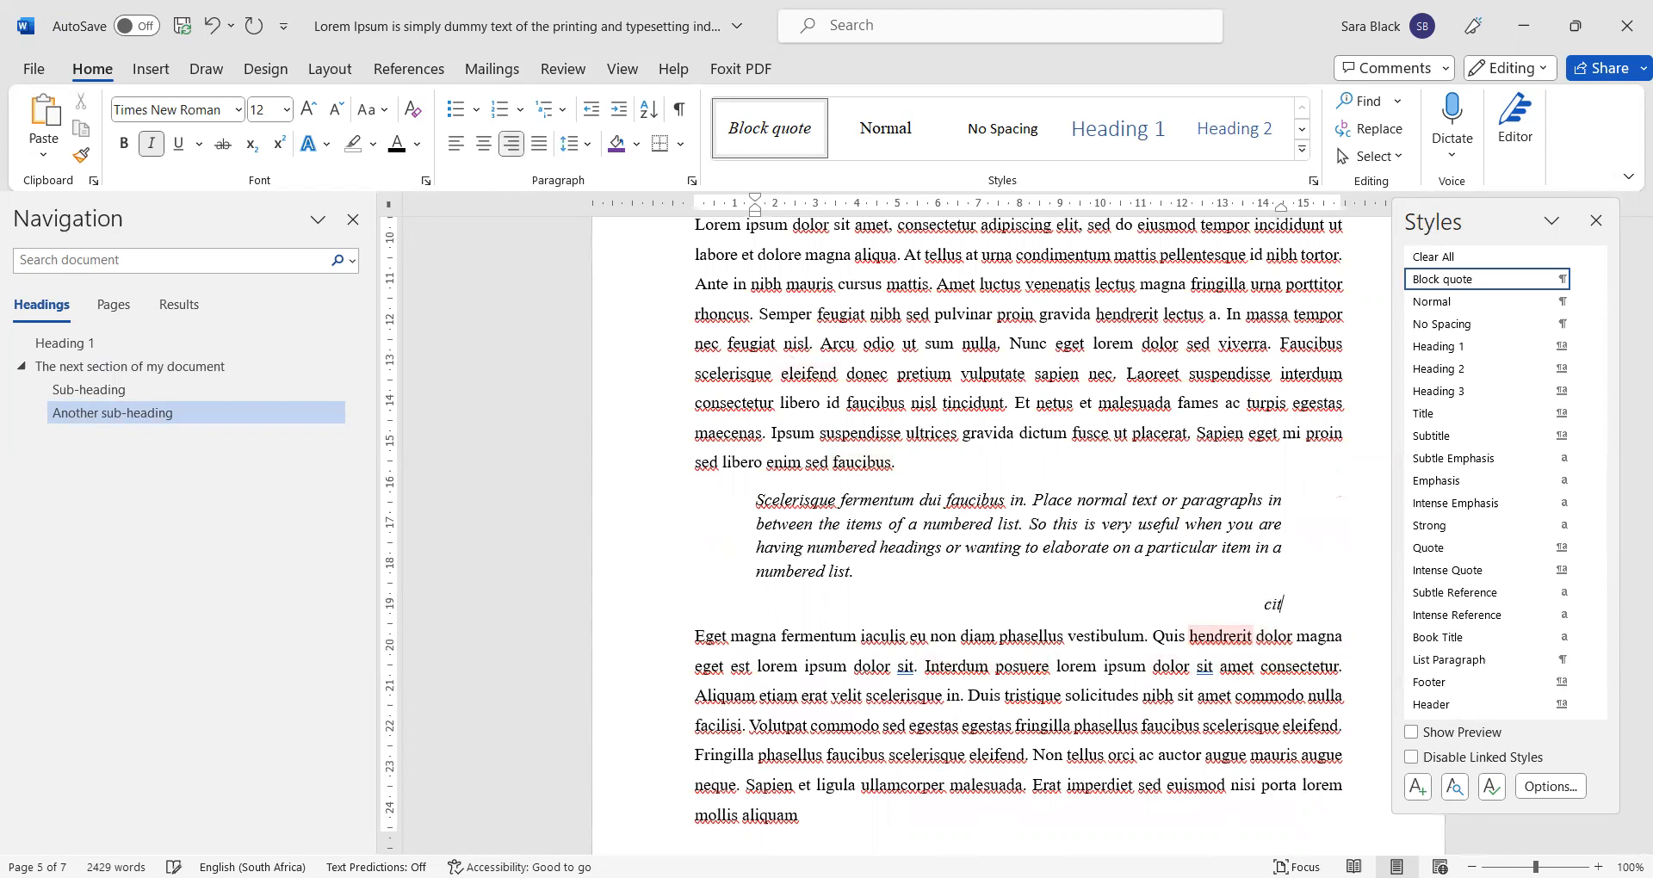
text(.)
Step: Delete the citation line below the page 5 block quote, including its paragraph break
key(shift+Home)
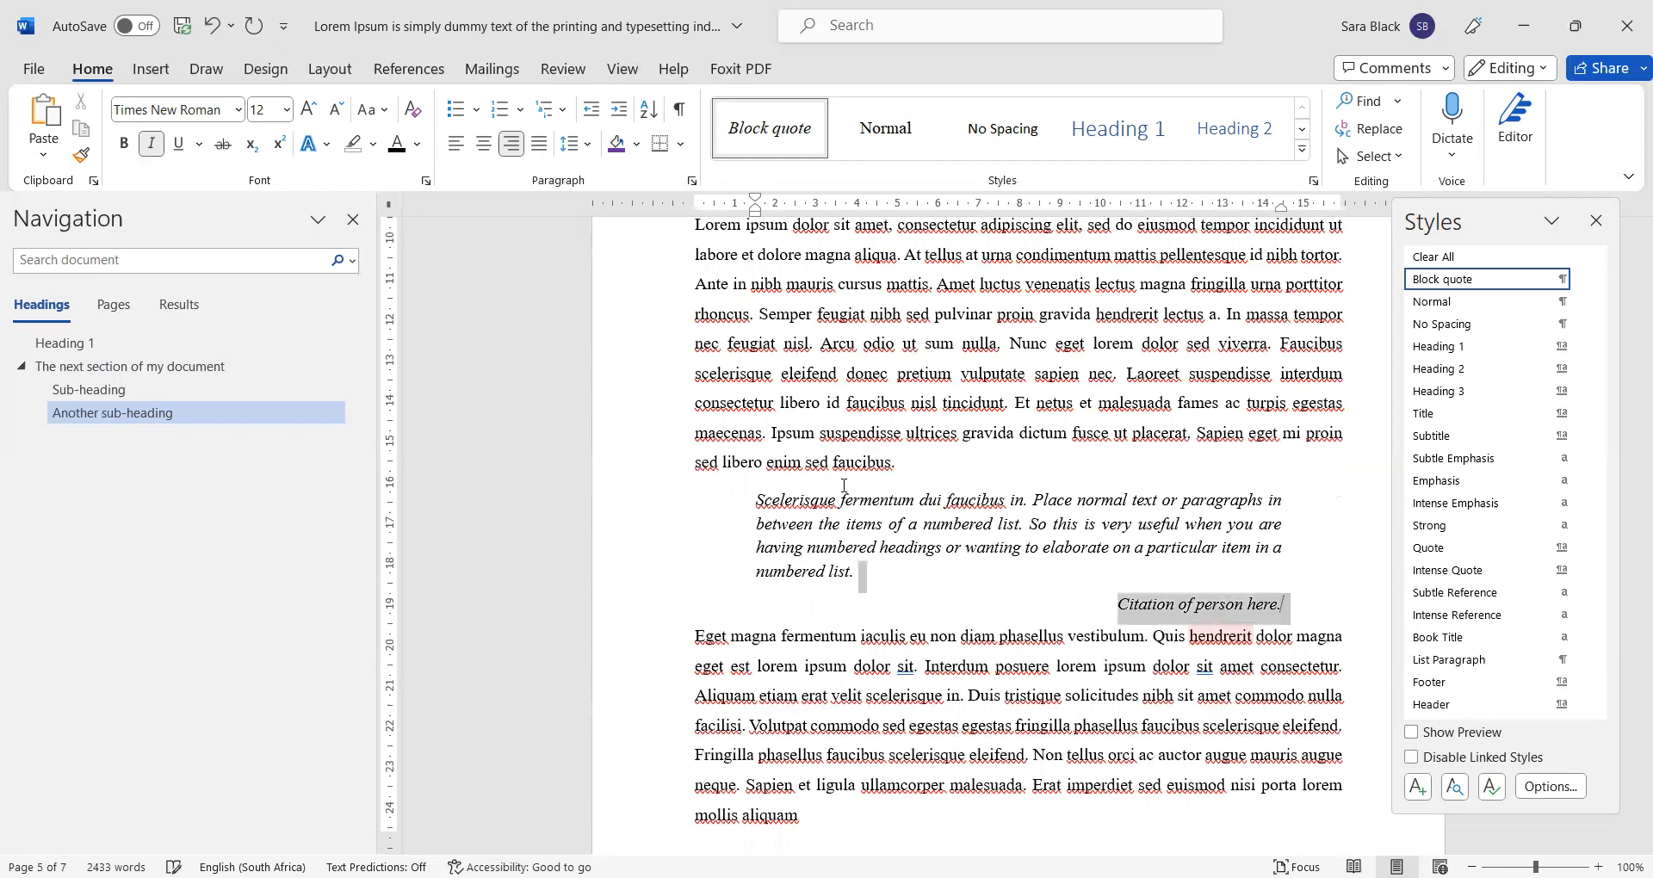
key(BackSpace)
key(BackSpace)
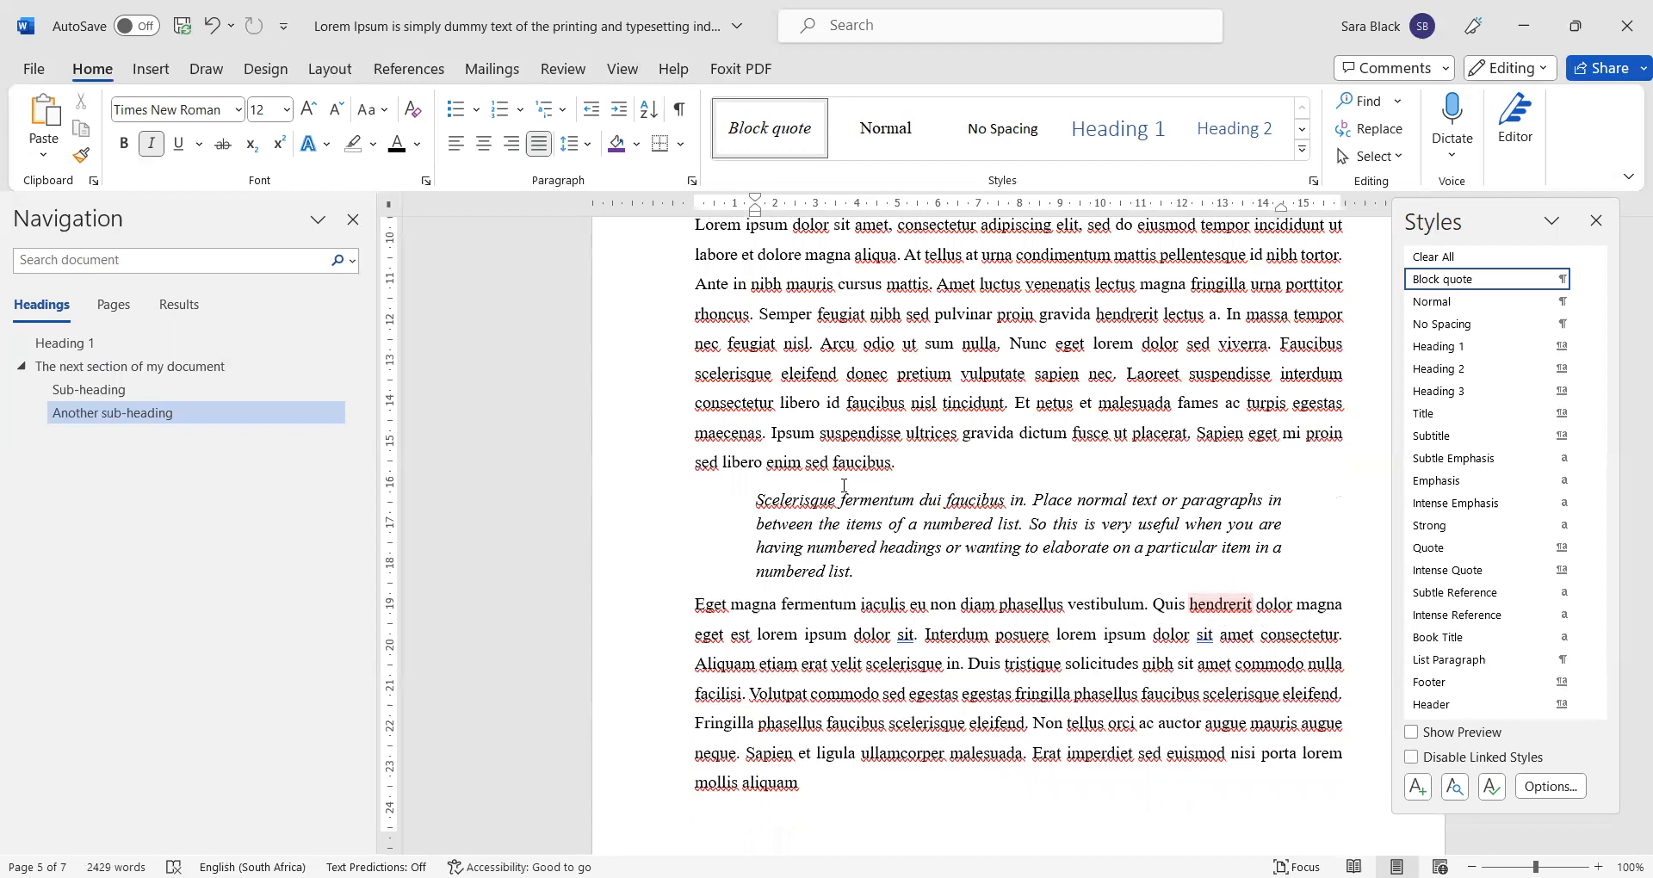
Step: Start creating a new paragraph style and name it "Block quote citation"
click(1418, 789)
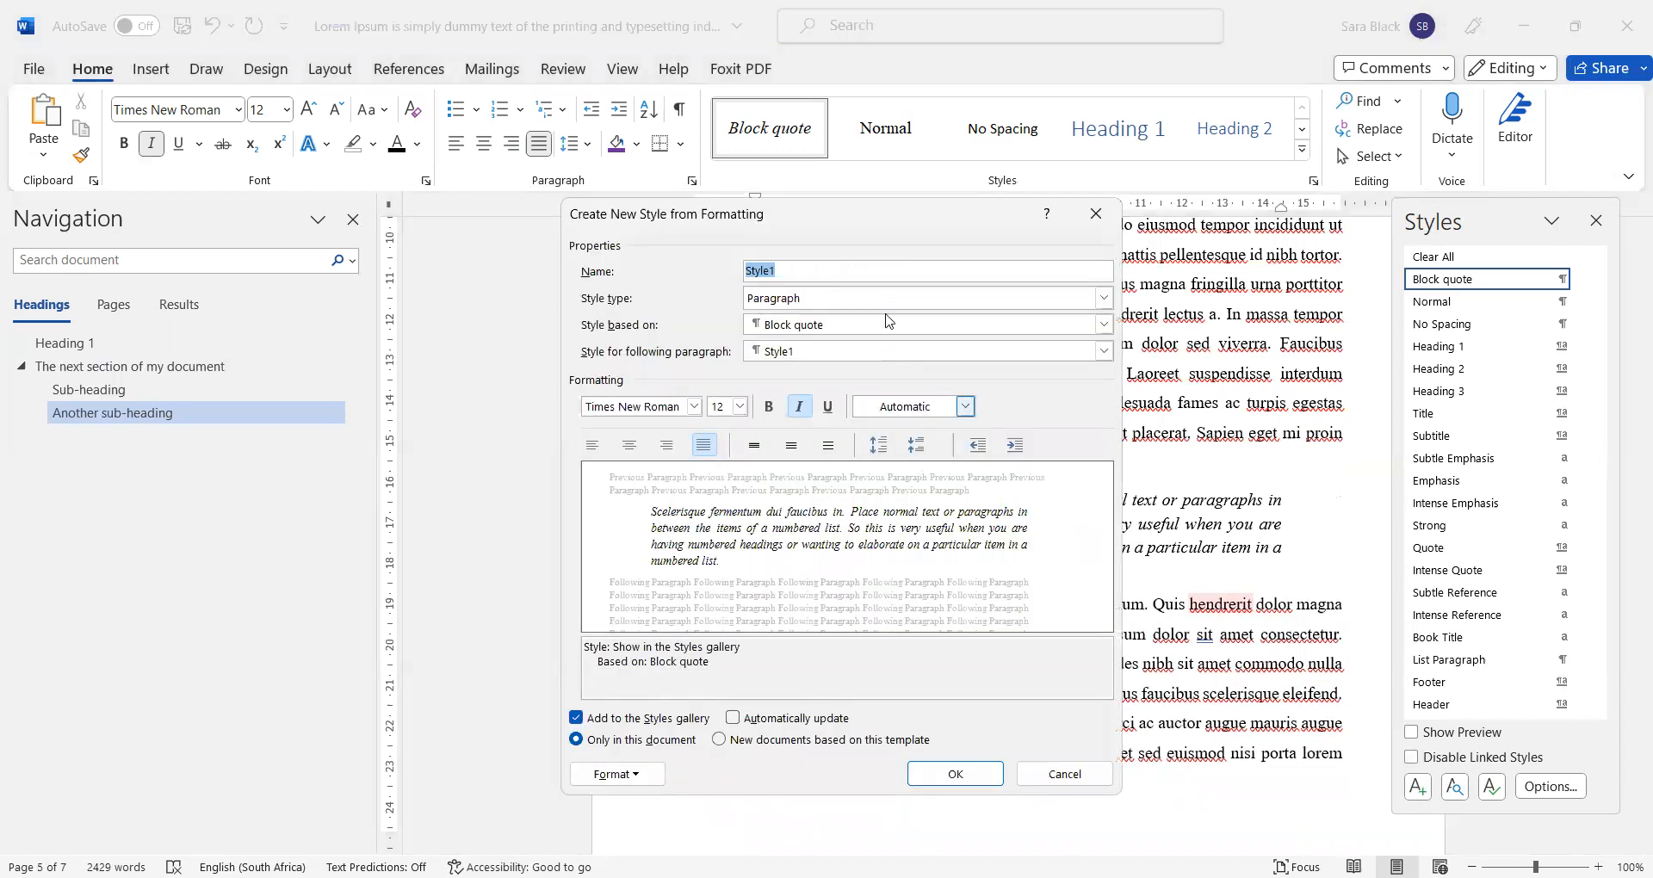
text(Bloack quo)
key(BackSpace)
key(BackSpace)
key(BackSpace)
key(BackSpace)
key(BackSpace)
key(BackSpace)
key(BackSpace)
text(ck auot)
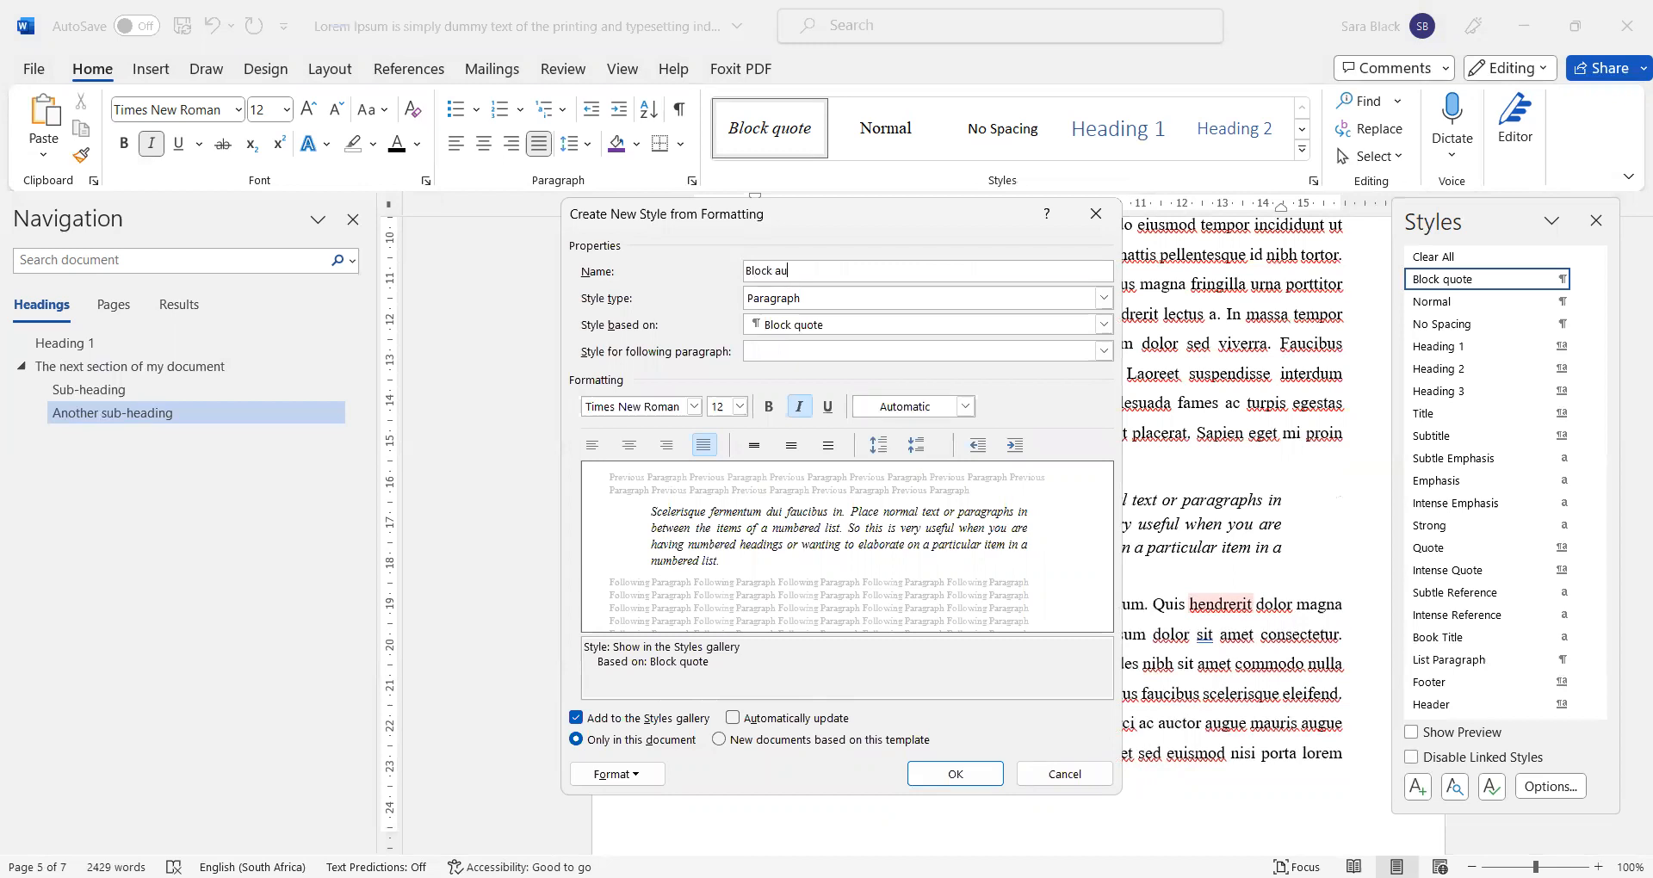
key(BackSpace)
key(BackSpace)
key(BackSpace)
key(BackSpace)
text(quote citation)
Step: Keep the new style based on Block quote, set Normal as its following paragraph style, right-align it, and save it
click(875, 327)
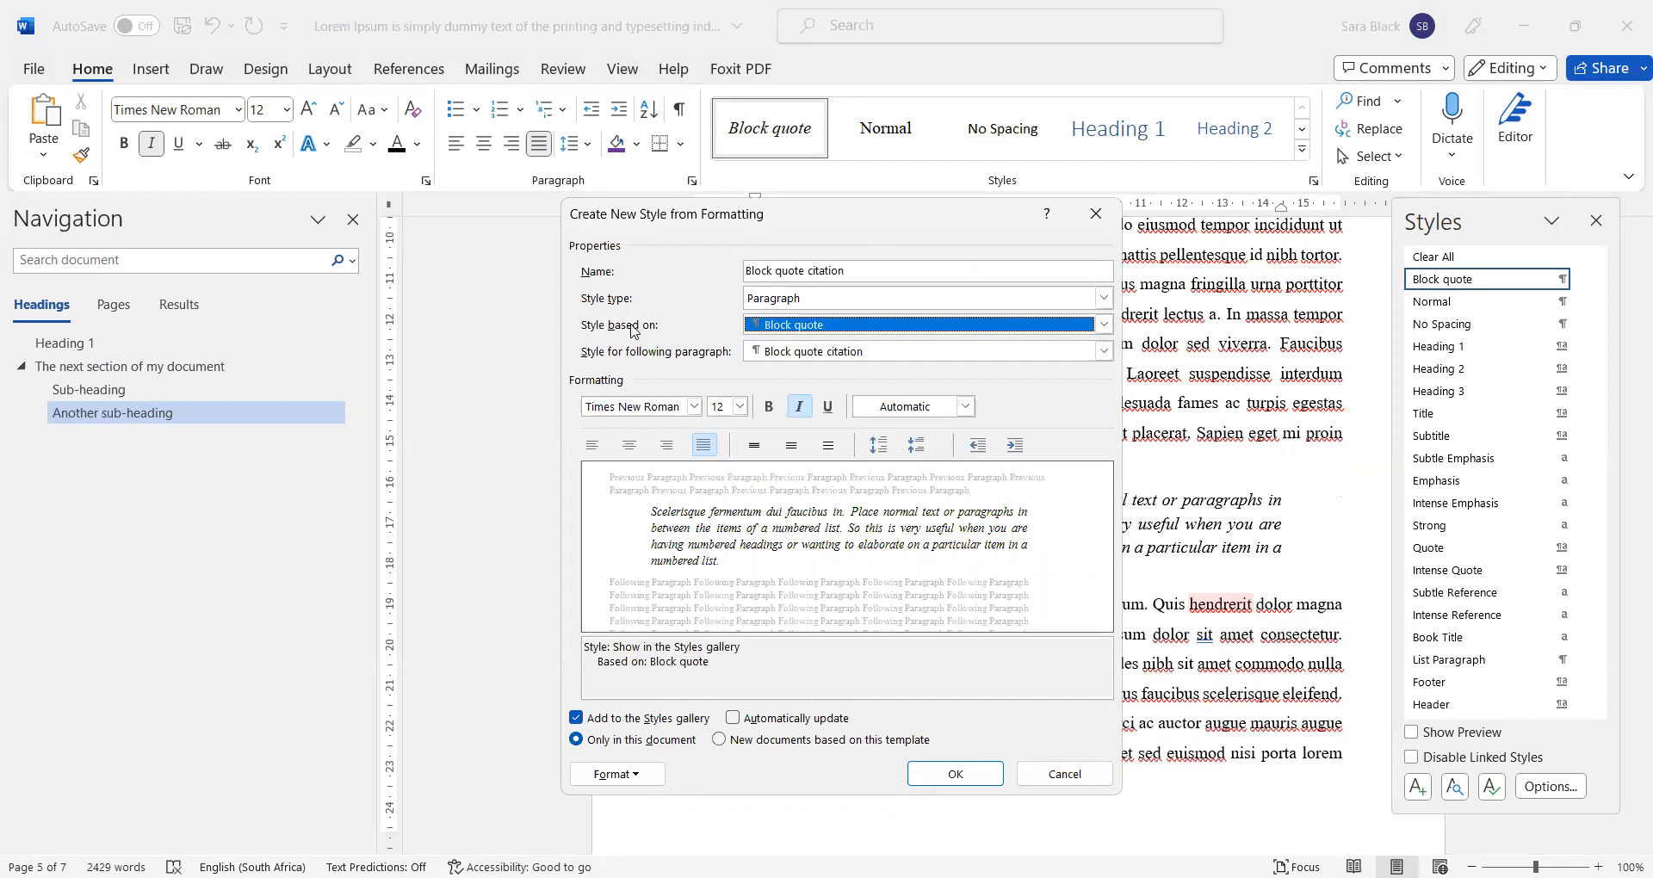
click(773, 358)
click(792, 401)
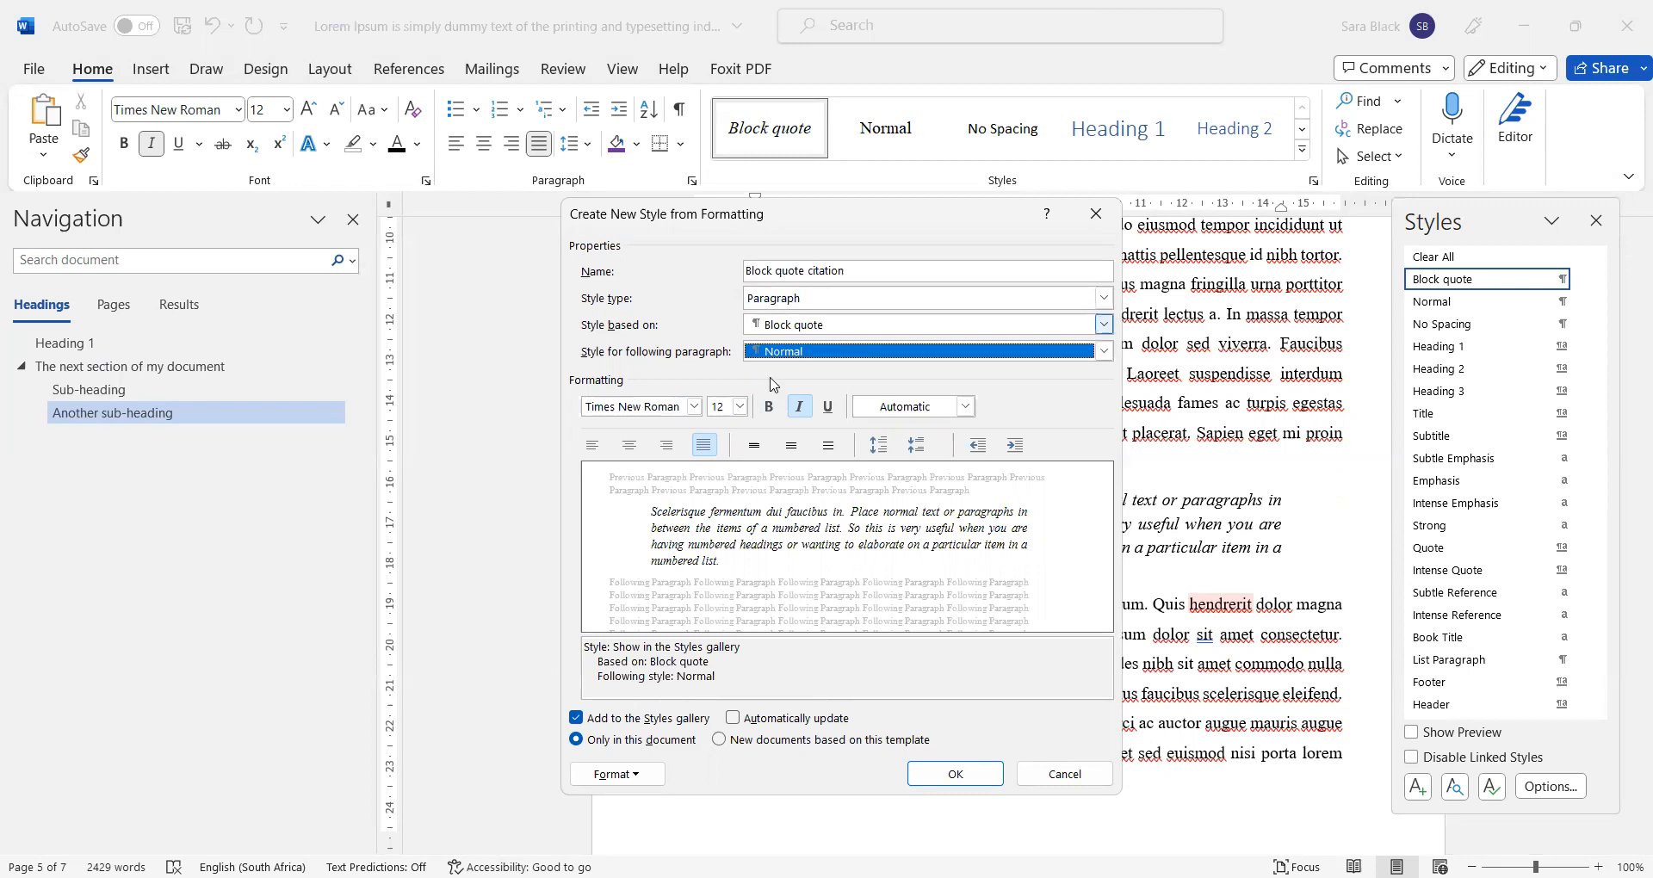
click(659, 447)
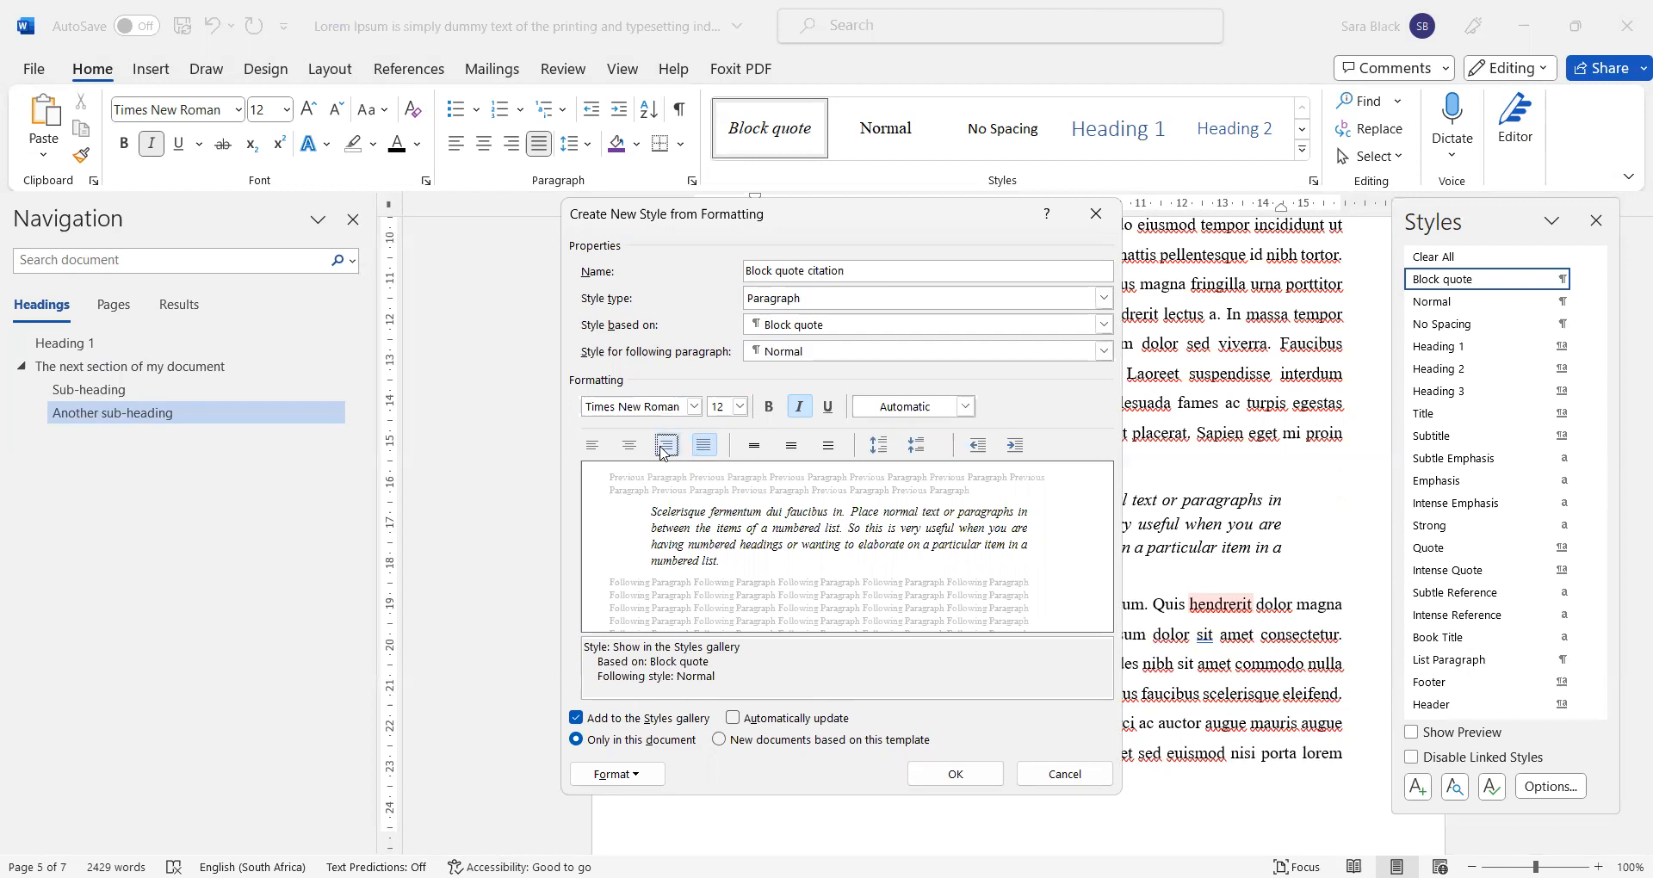
click(955, 774)
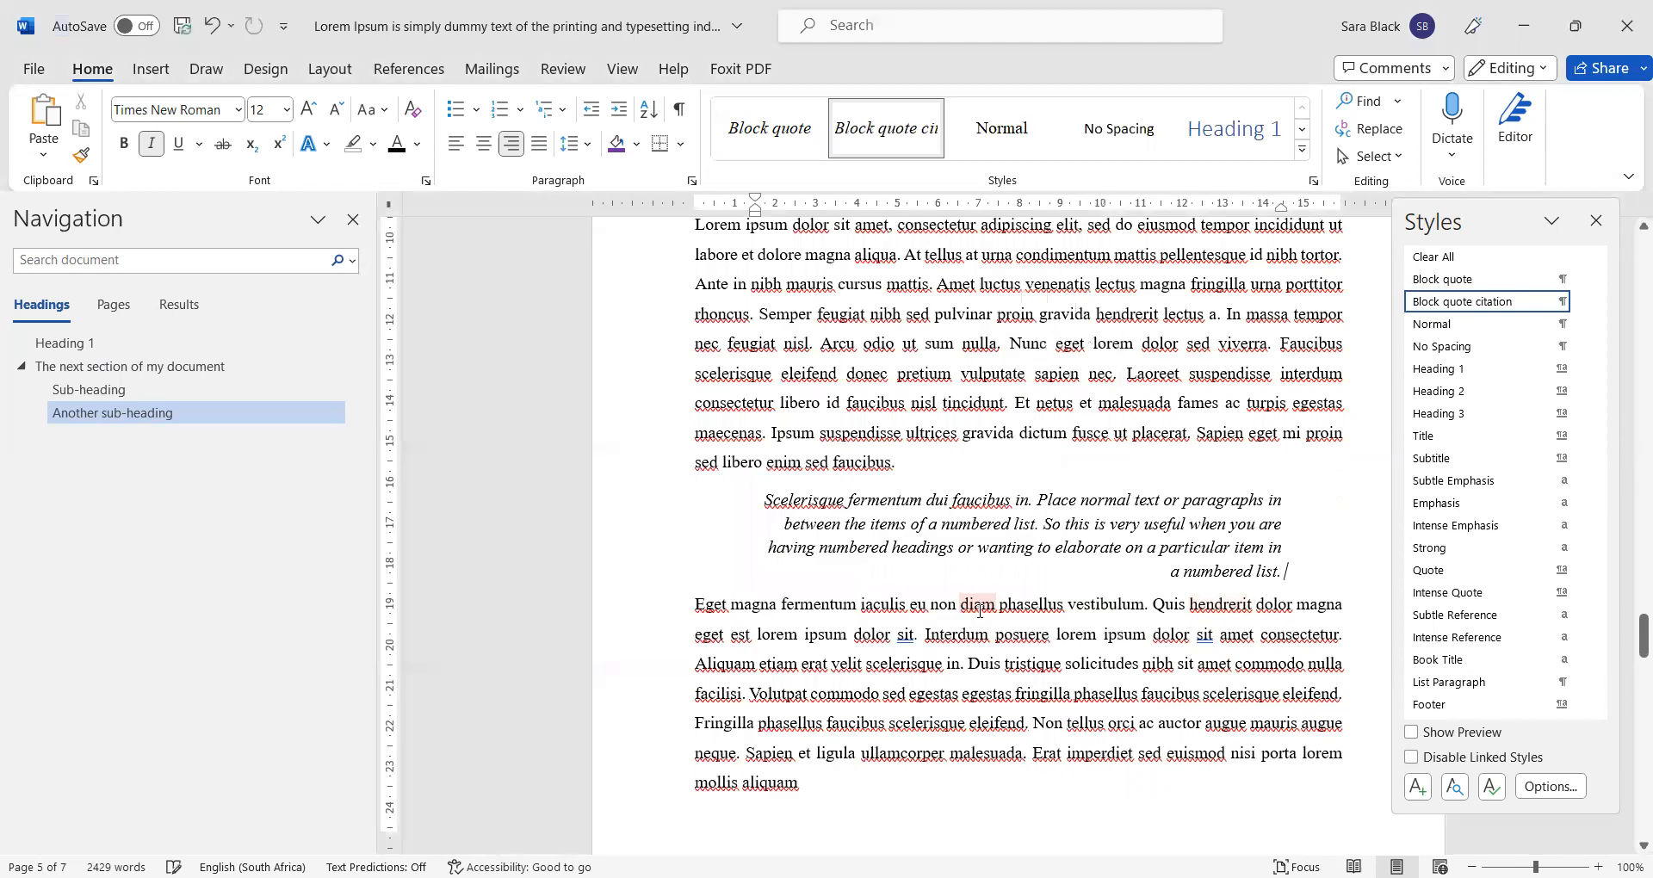
Step: Add an empty paragraph below the "Scelerisque fermentum" quote on page 5 and reapply the Block quote style to the quote
key(Return)
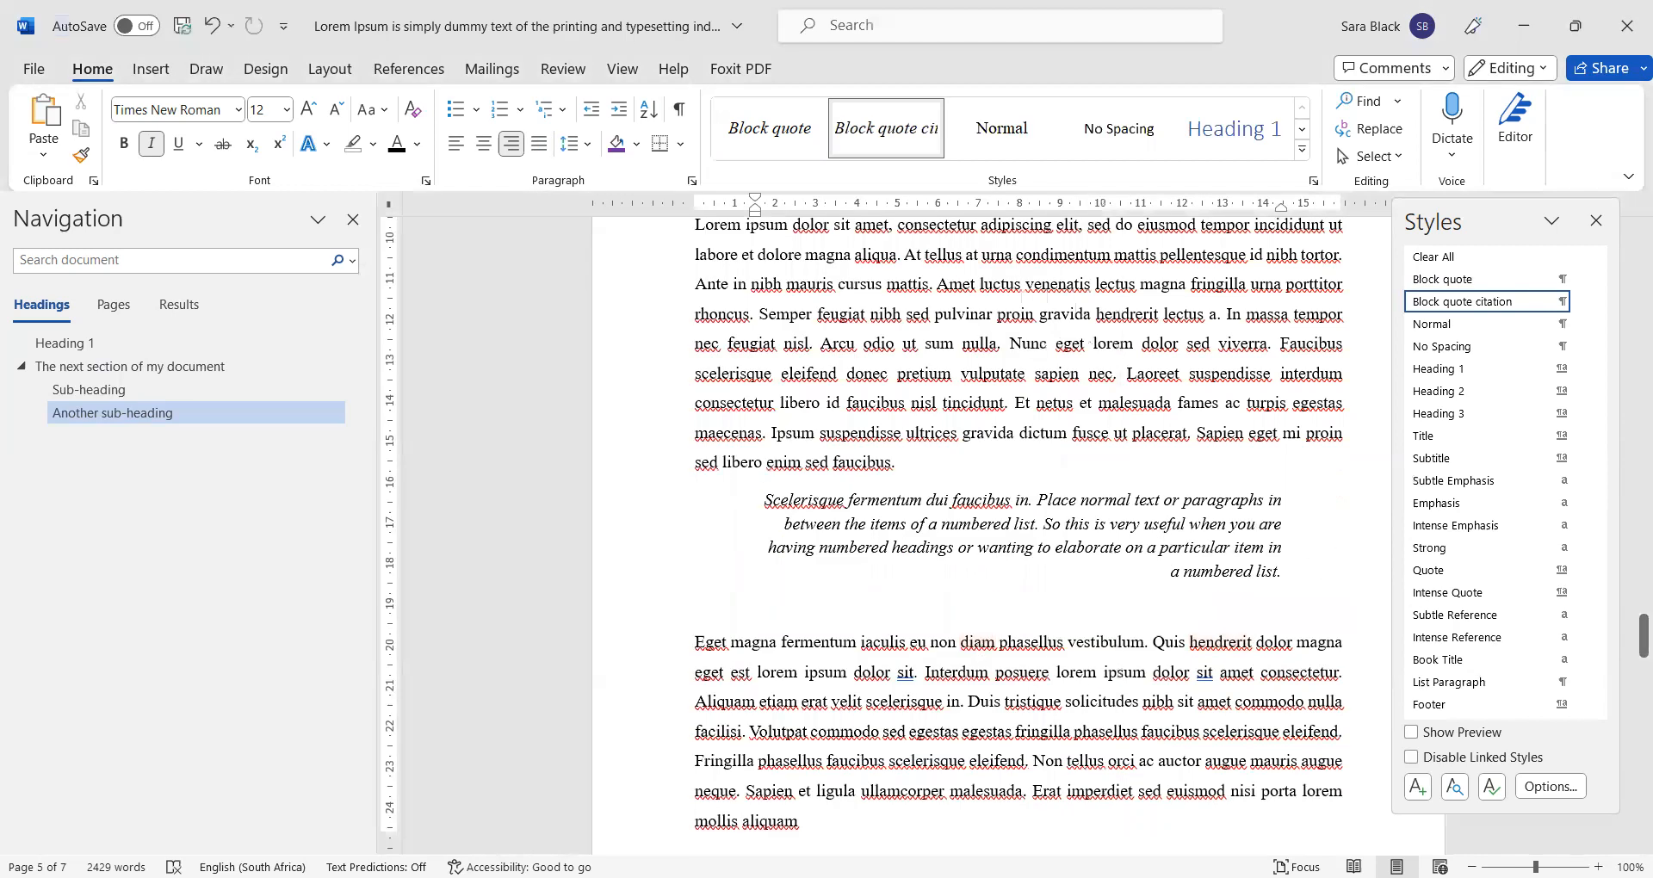
click(767, 547)
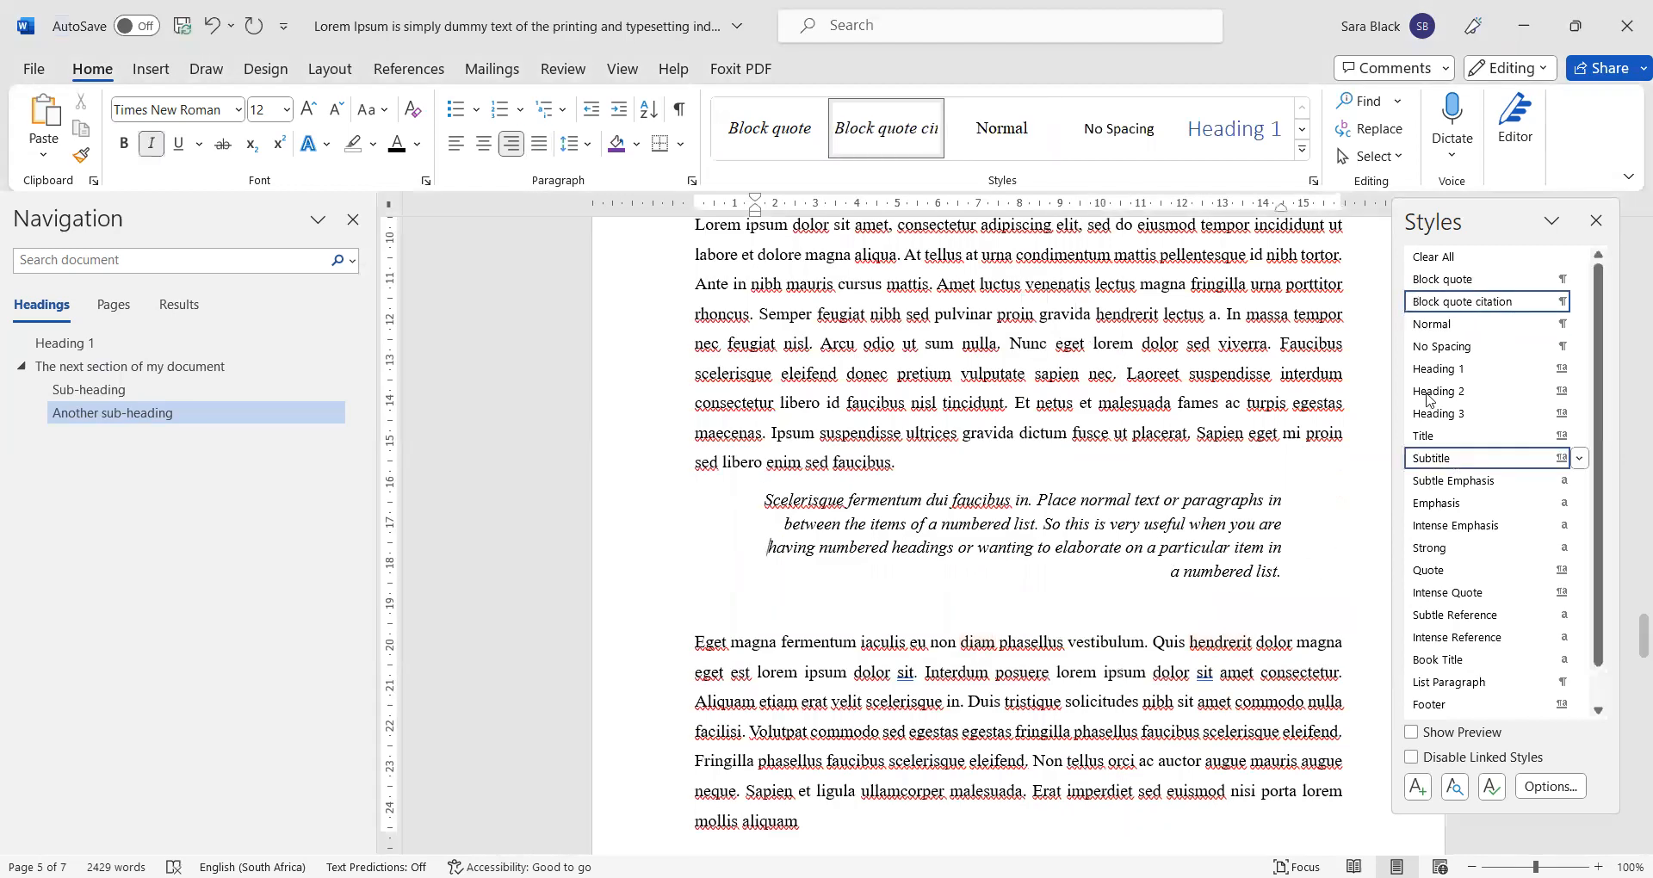
click(1444, 284)
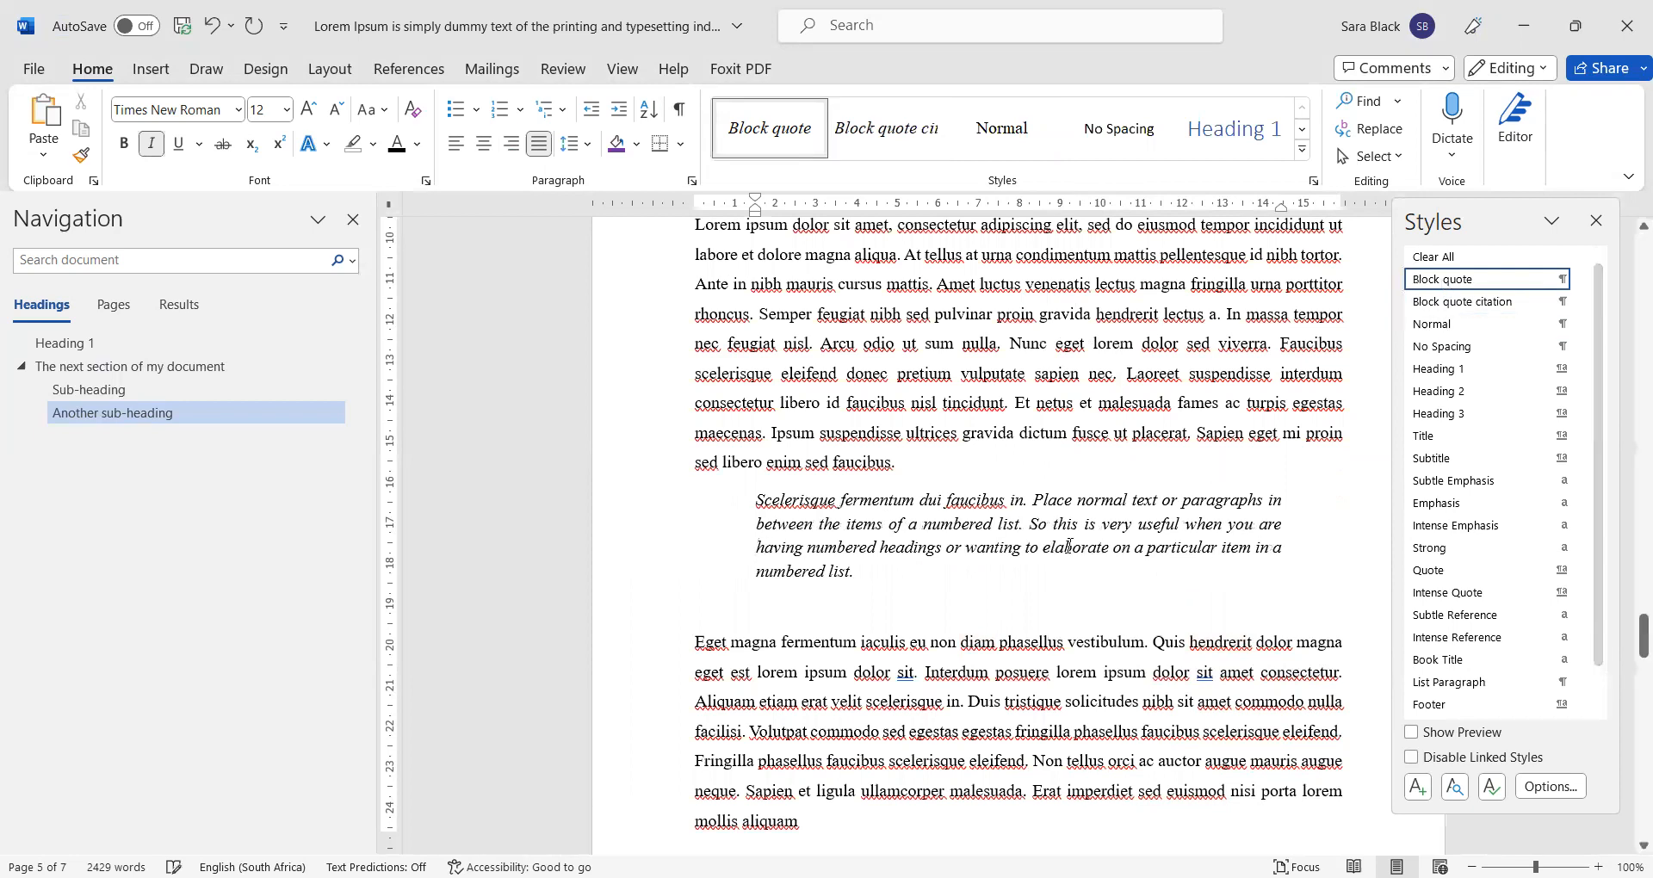
Step: Modify the Block quote style so its following paragraph uses Block quote citation, and save the change
click(1581, 281)
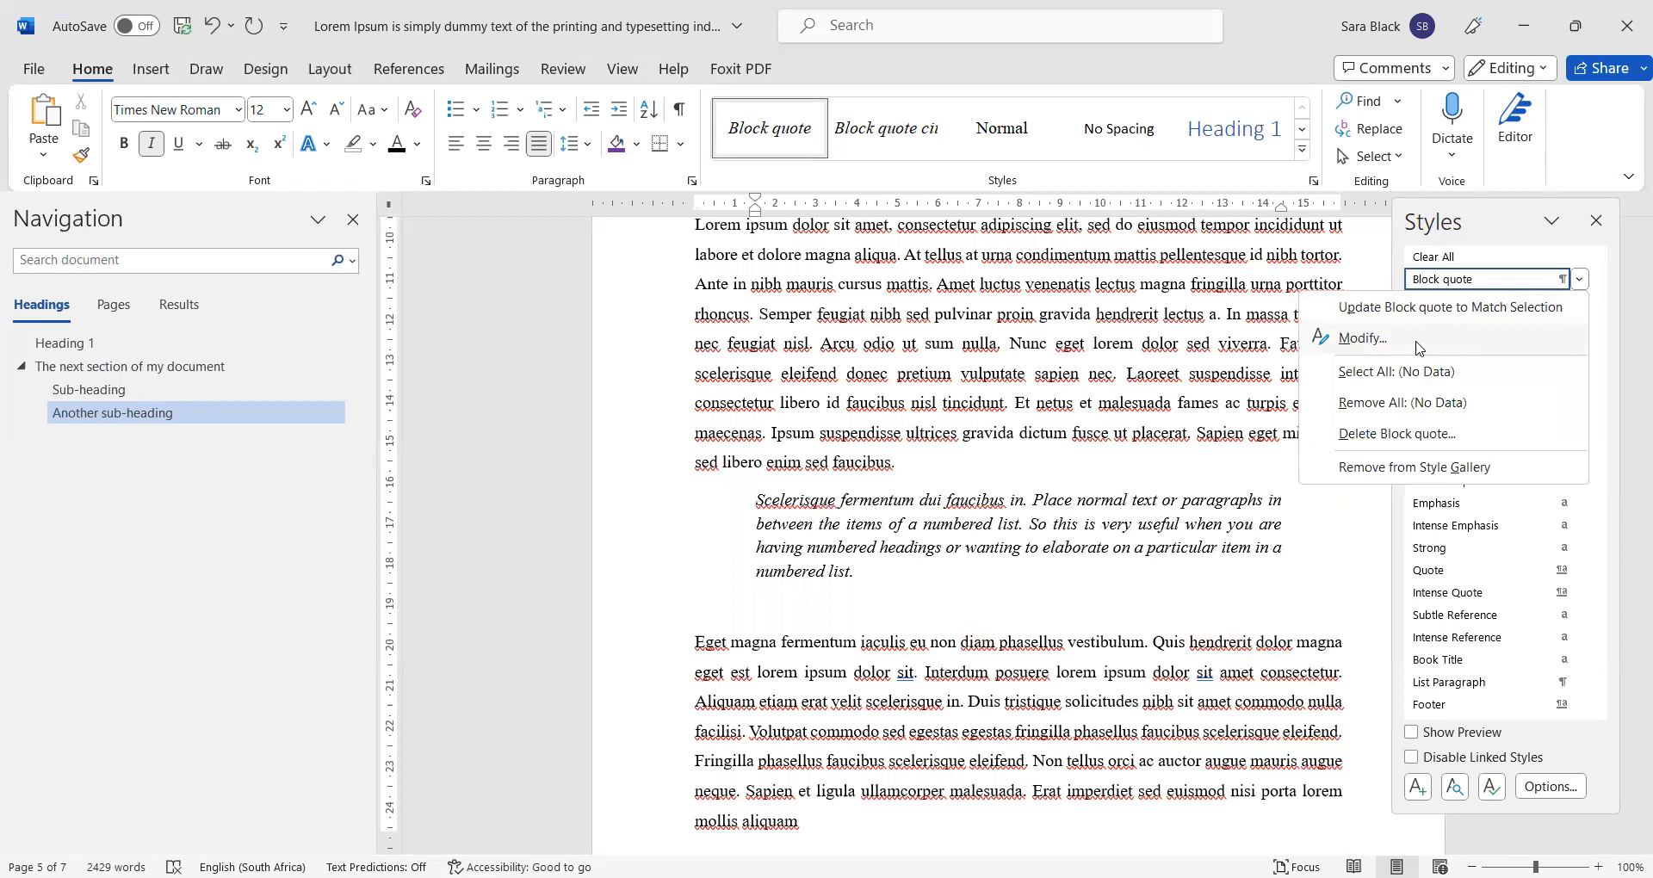
click(1418, 348)
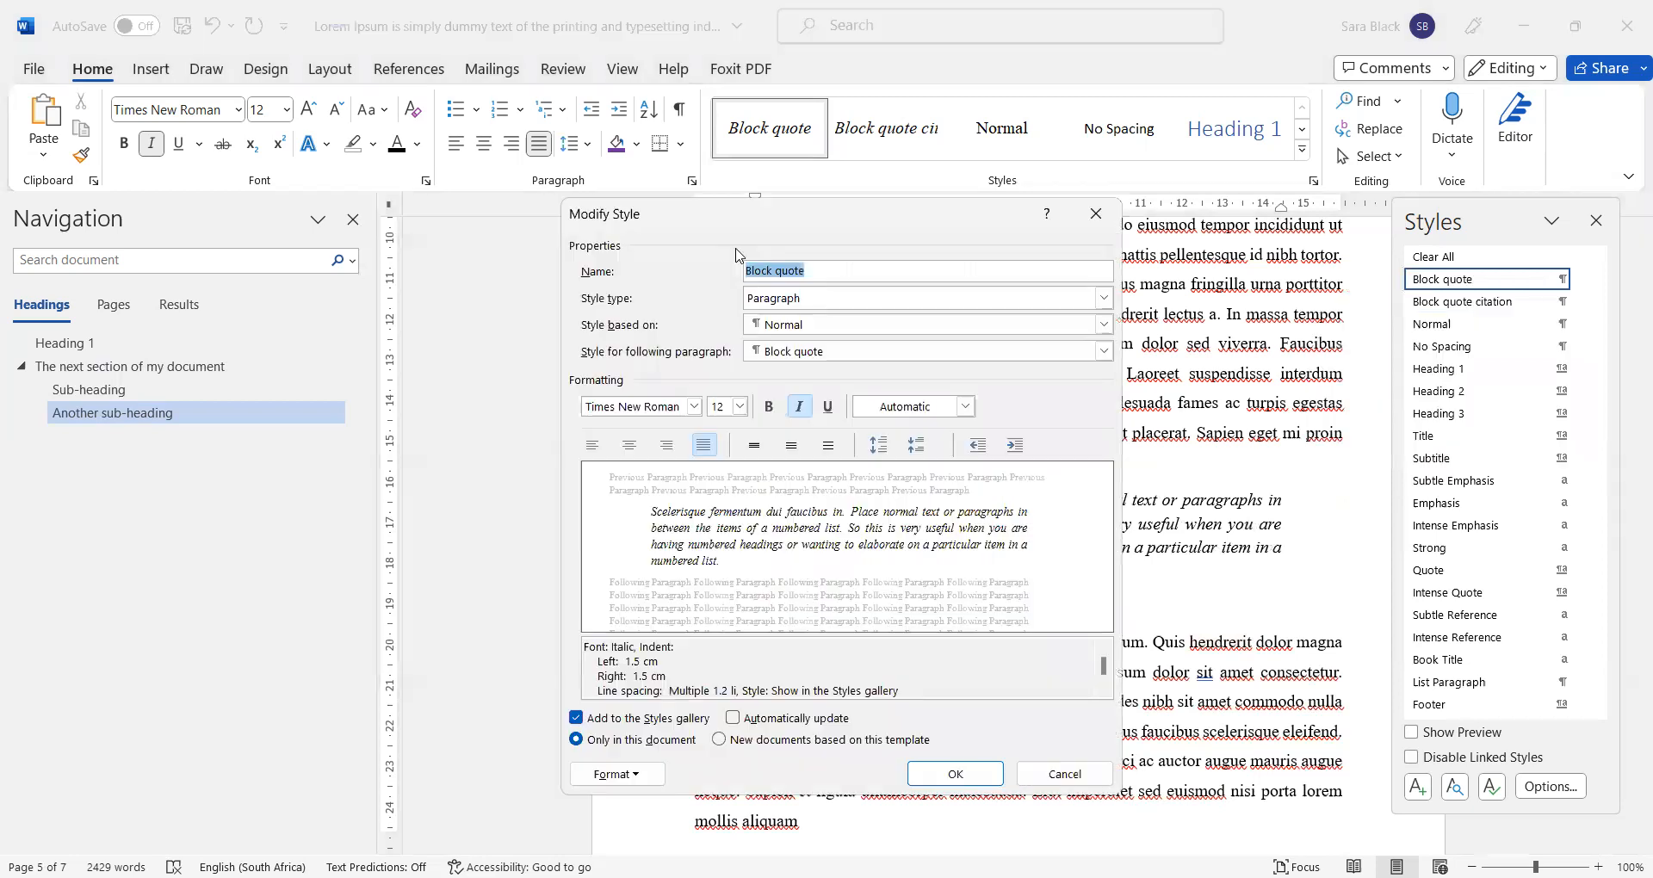
click(801, 271)
click(839, 353)
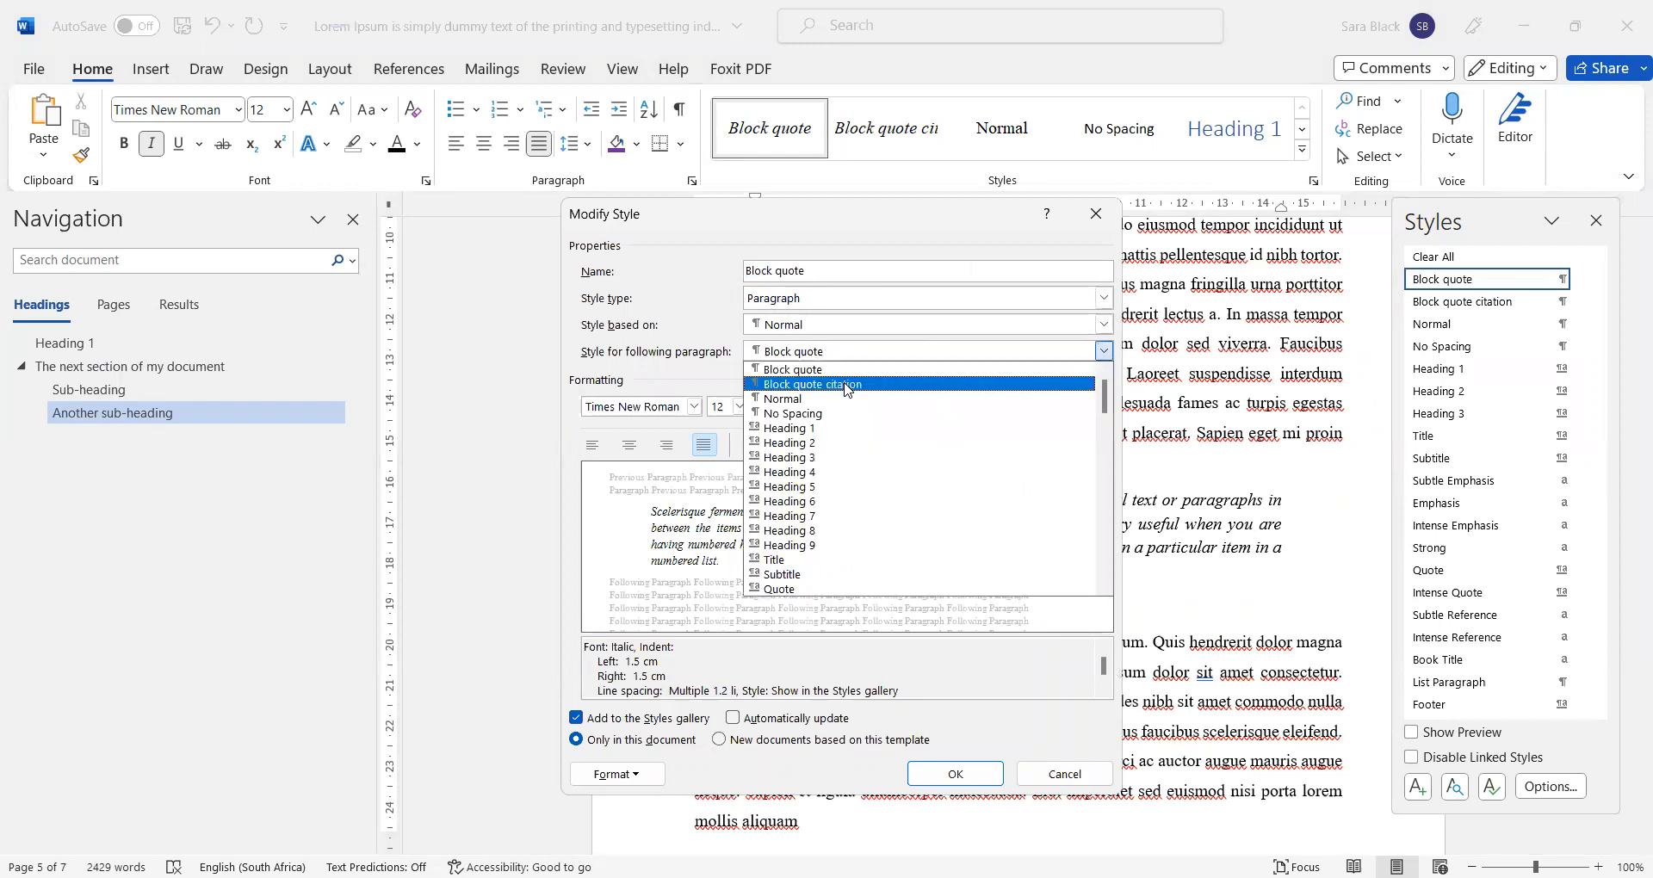
click(848, 390)
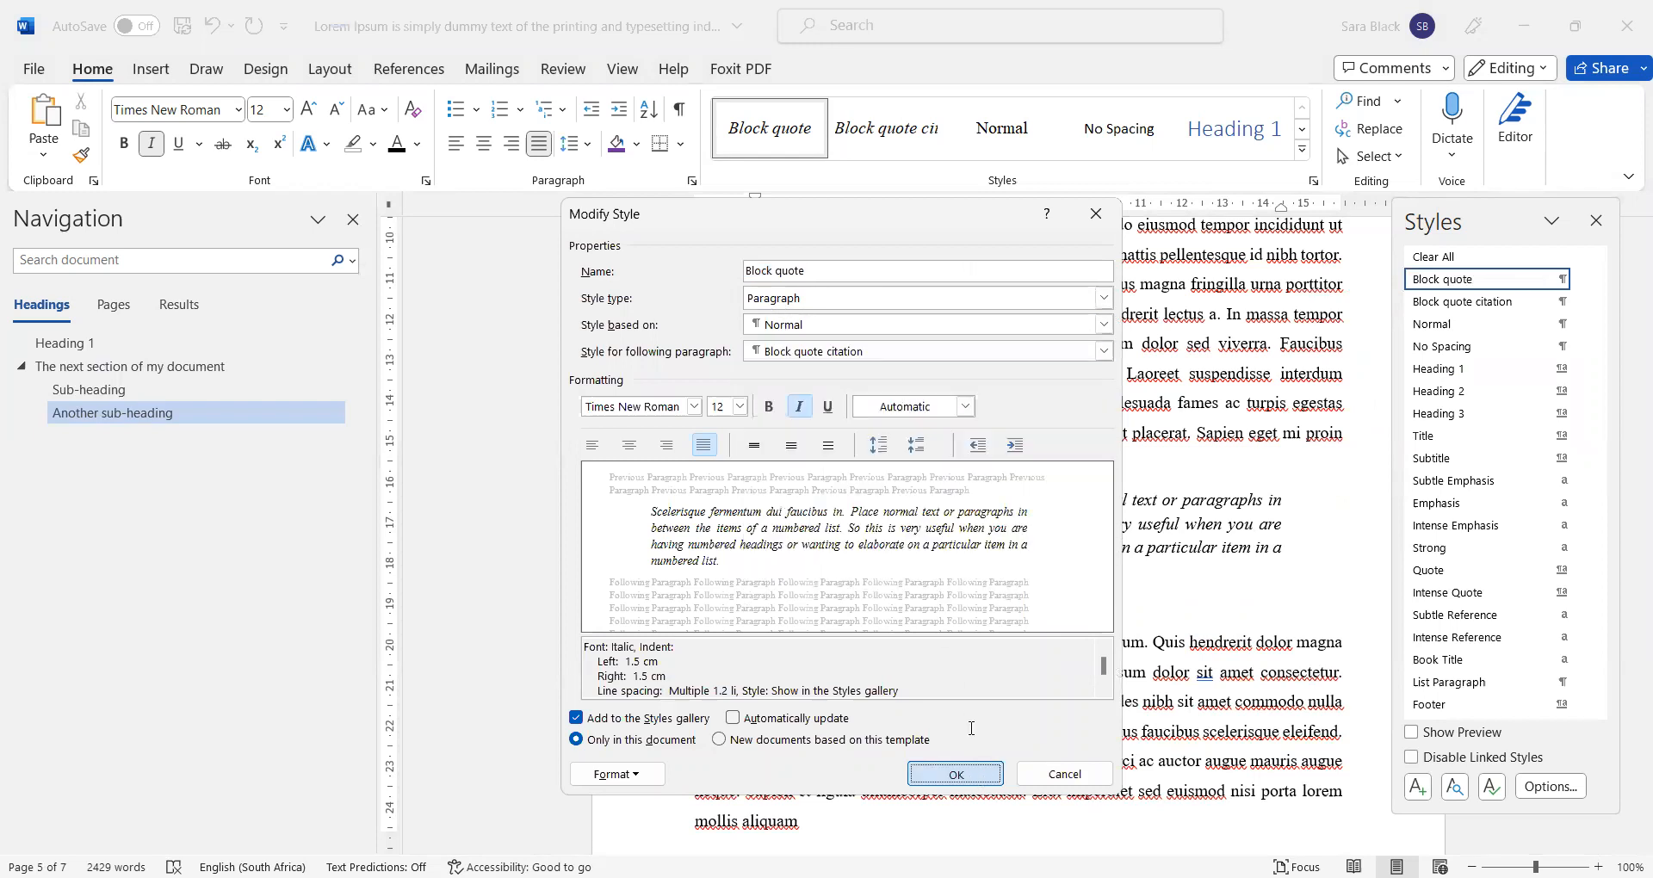
key(Return)
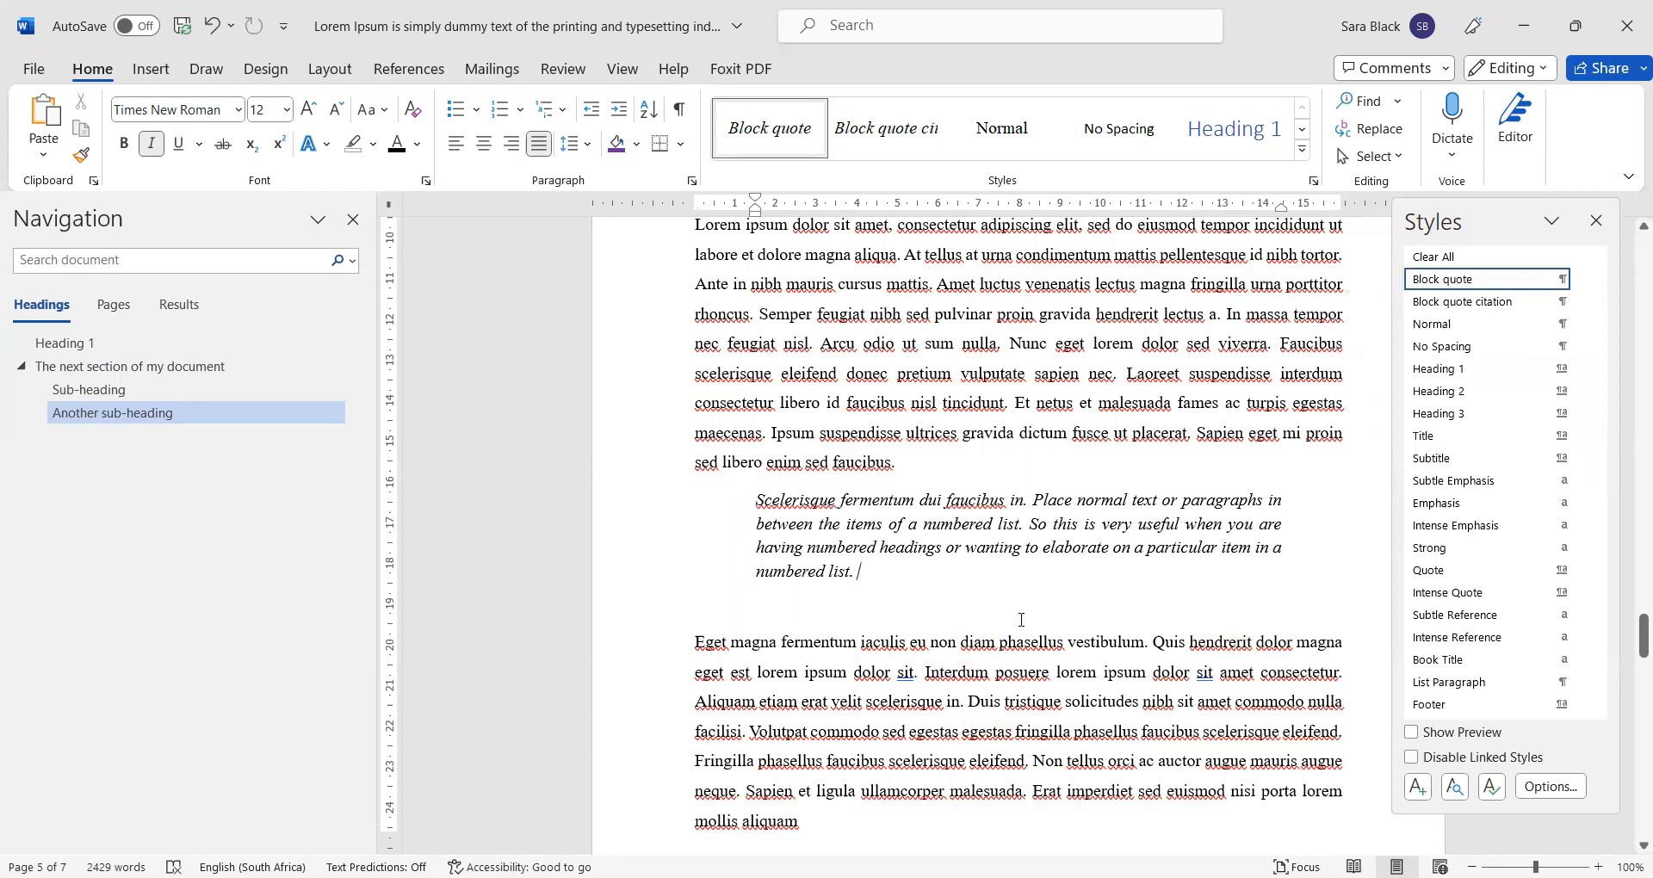
Step: Apply the Normal style to the "Scelerisque fermentum" paragraph on page 5 and delete the empty paragraph below it
click(1102, 523)
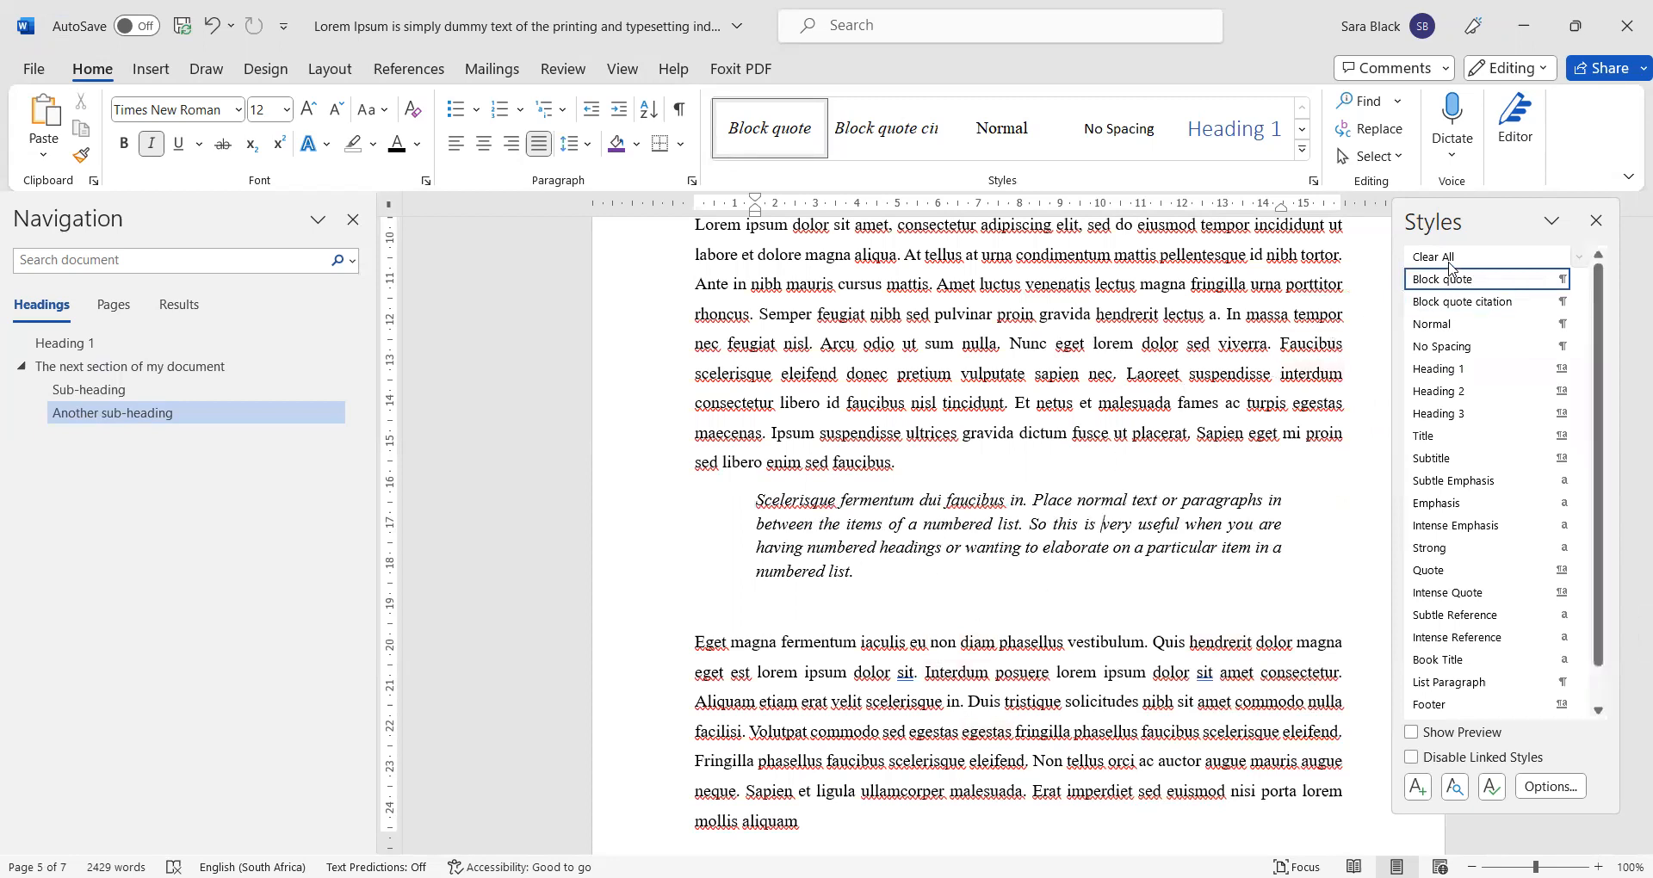
click(1455, 325)
click(1033, 600)
key(BackSpace)
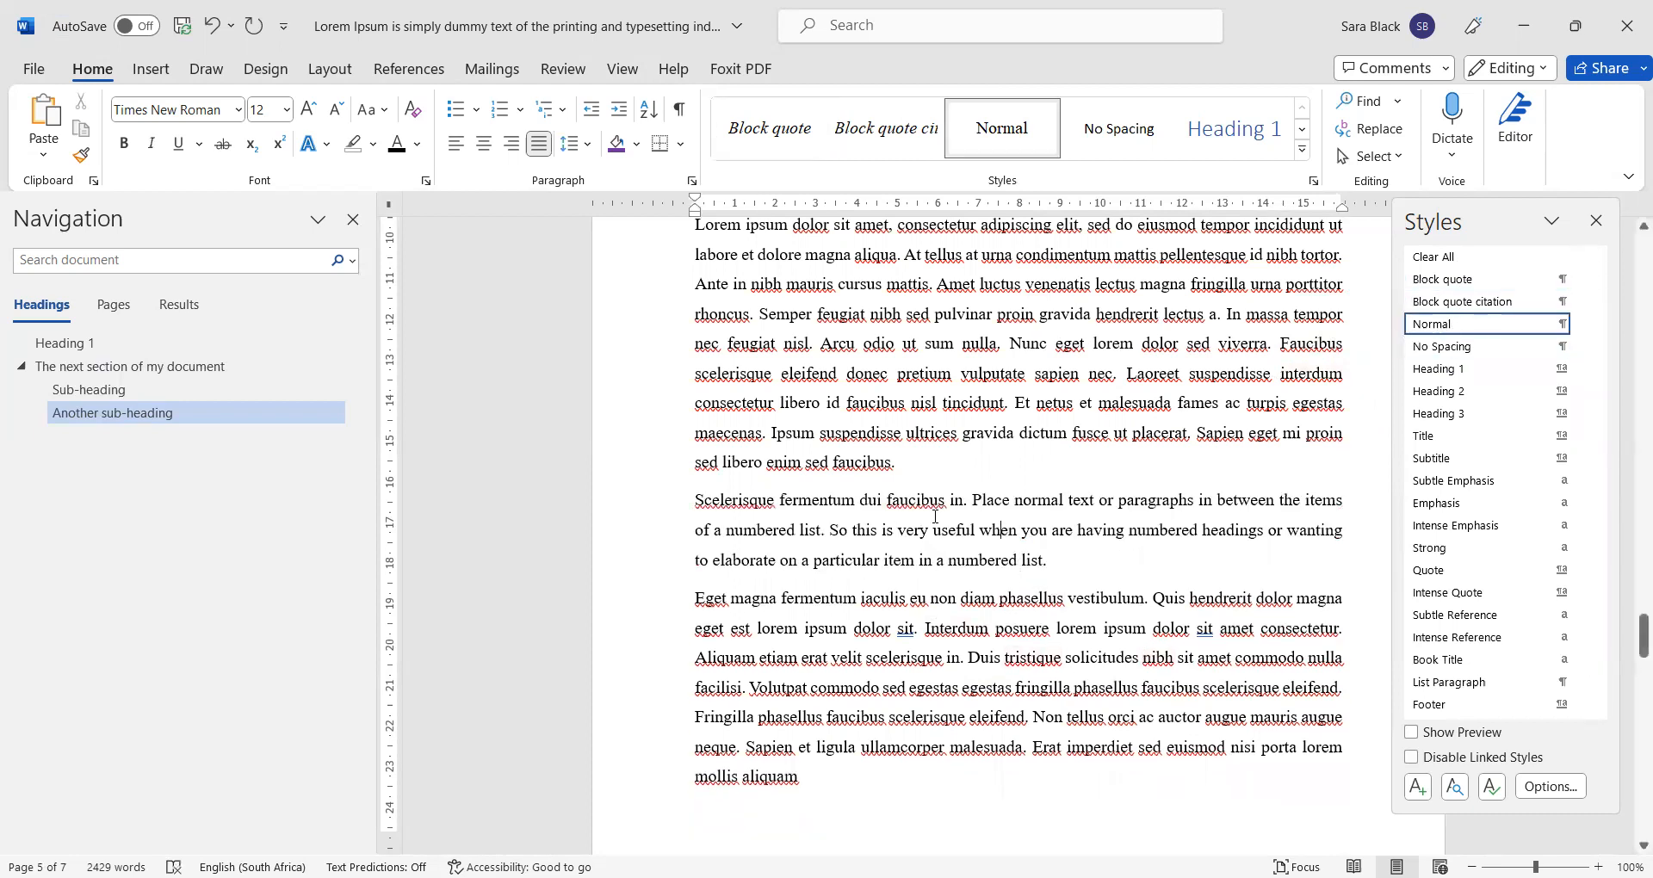
Step: Apply the Block quote style to the "Scelerisque fermentum" paragraph on page 5 and place the cursor at its end
drag(1018, 555, 887, 501)
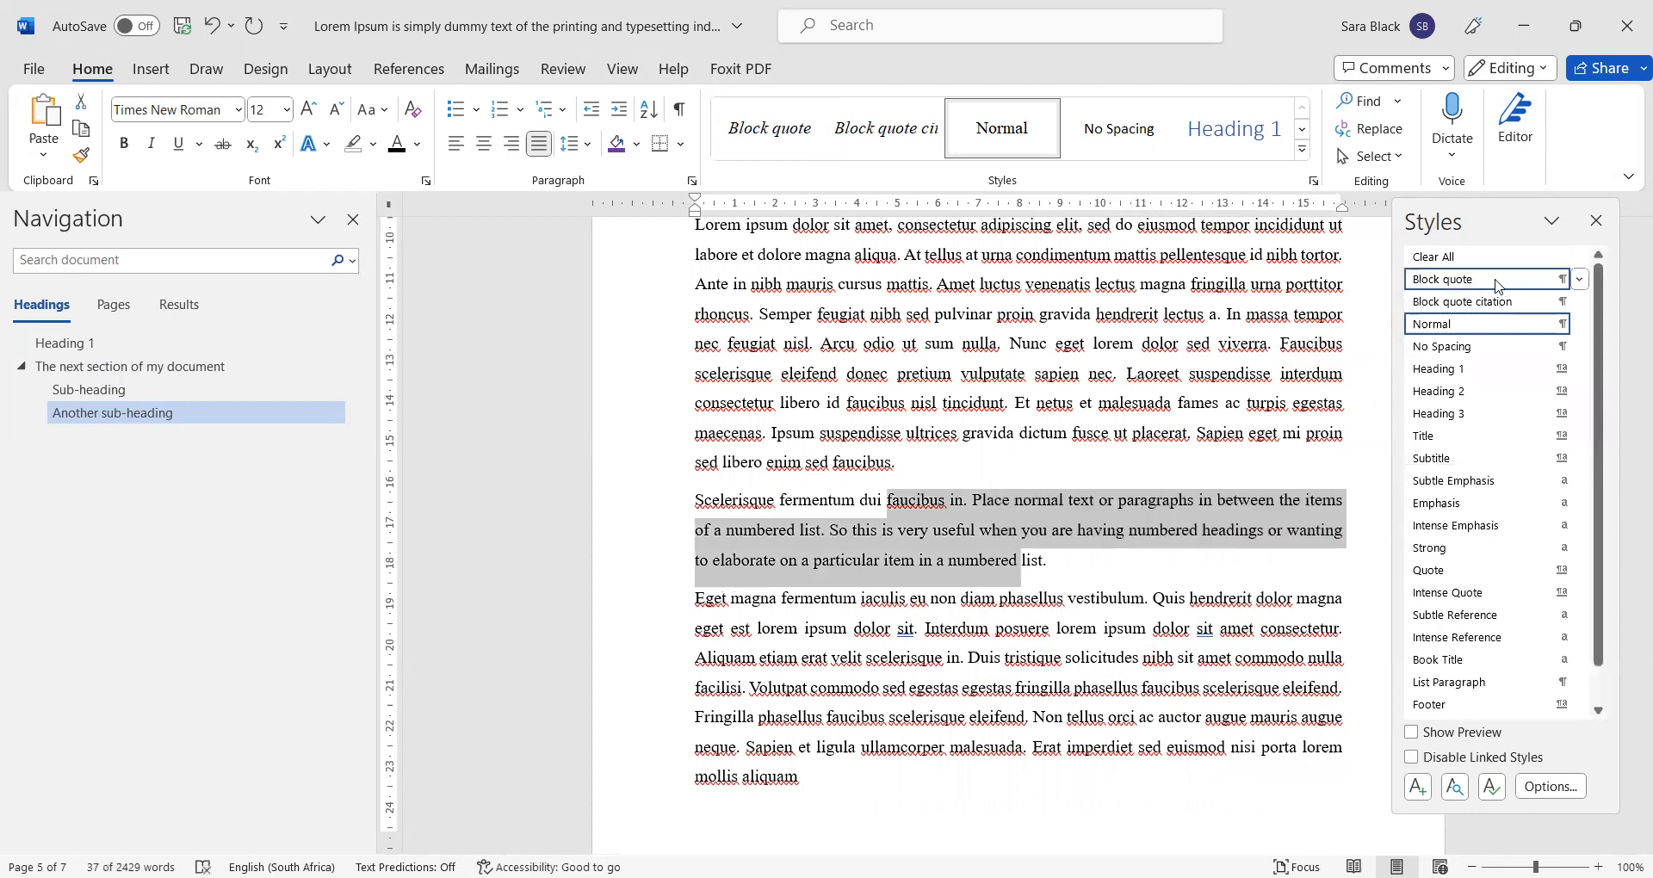
click(1463, 279)
click(1023, 574)
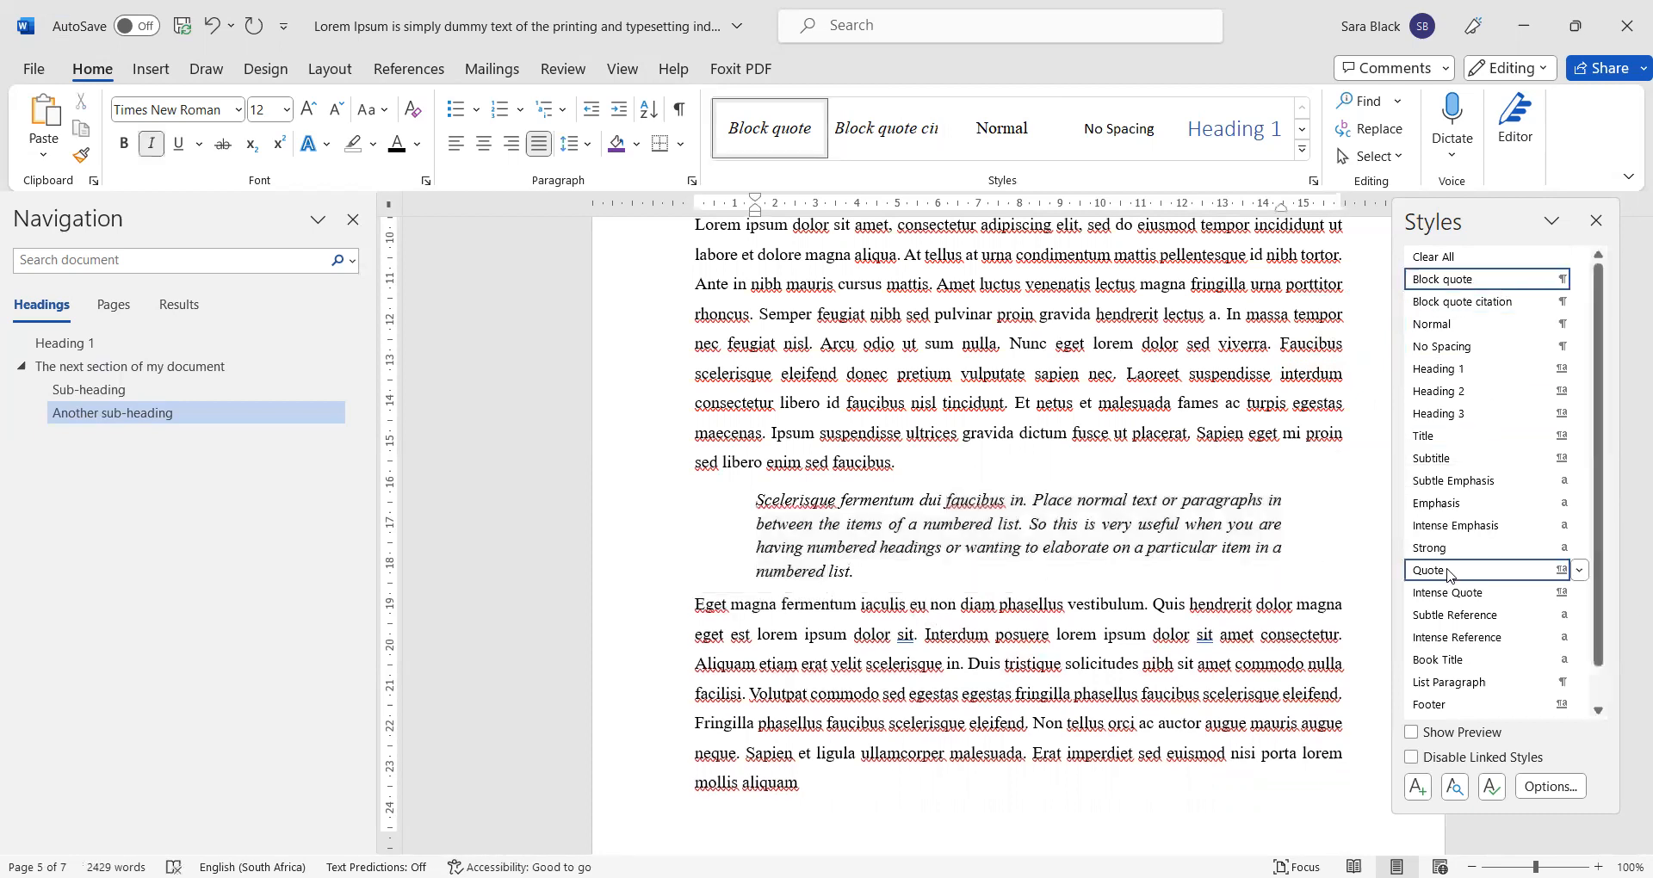
Step: Add the citation "(The person who said this, some year, some page number)" as a new paragraph below the "Scelerisque fermentum" quote on page 5
key(Return)
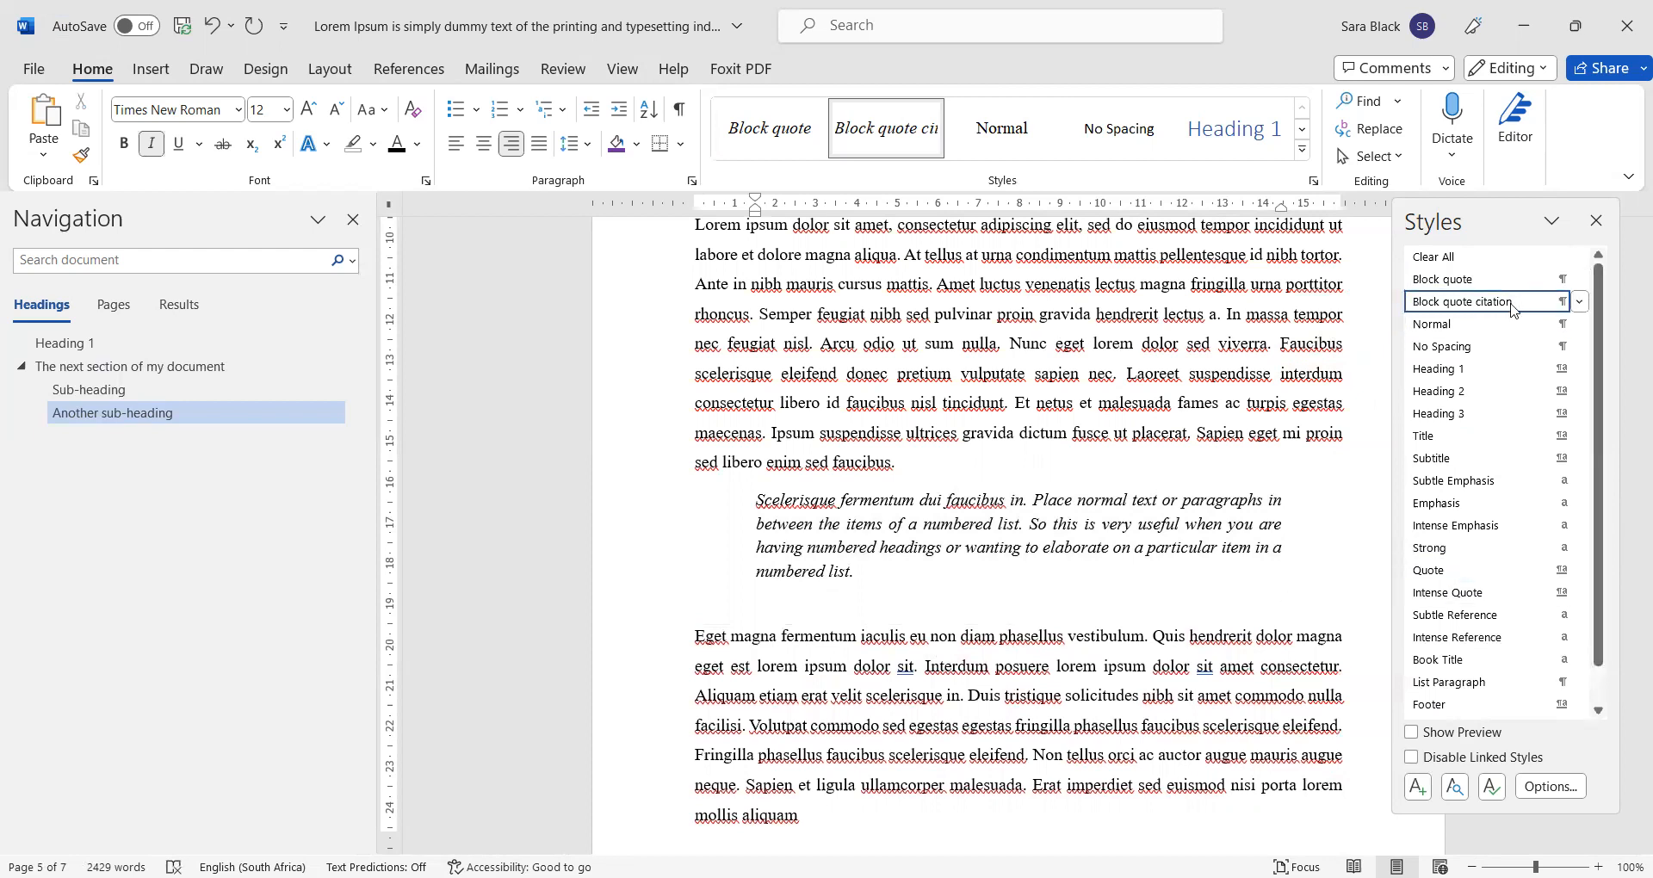
mouse_move(1512, 308)
text(The person who said this, )
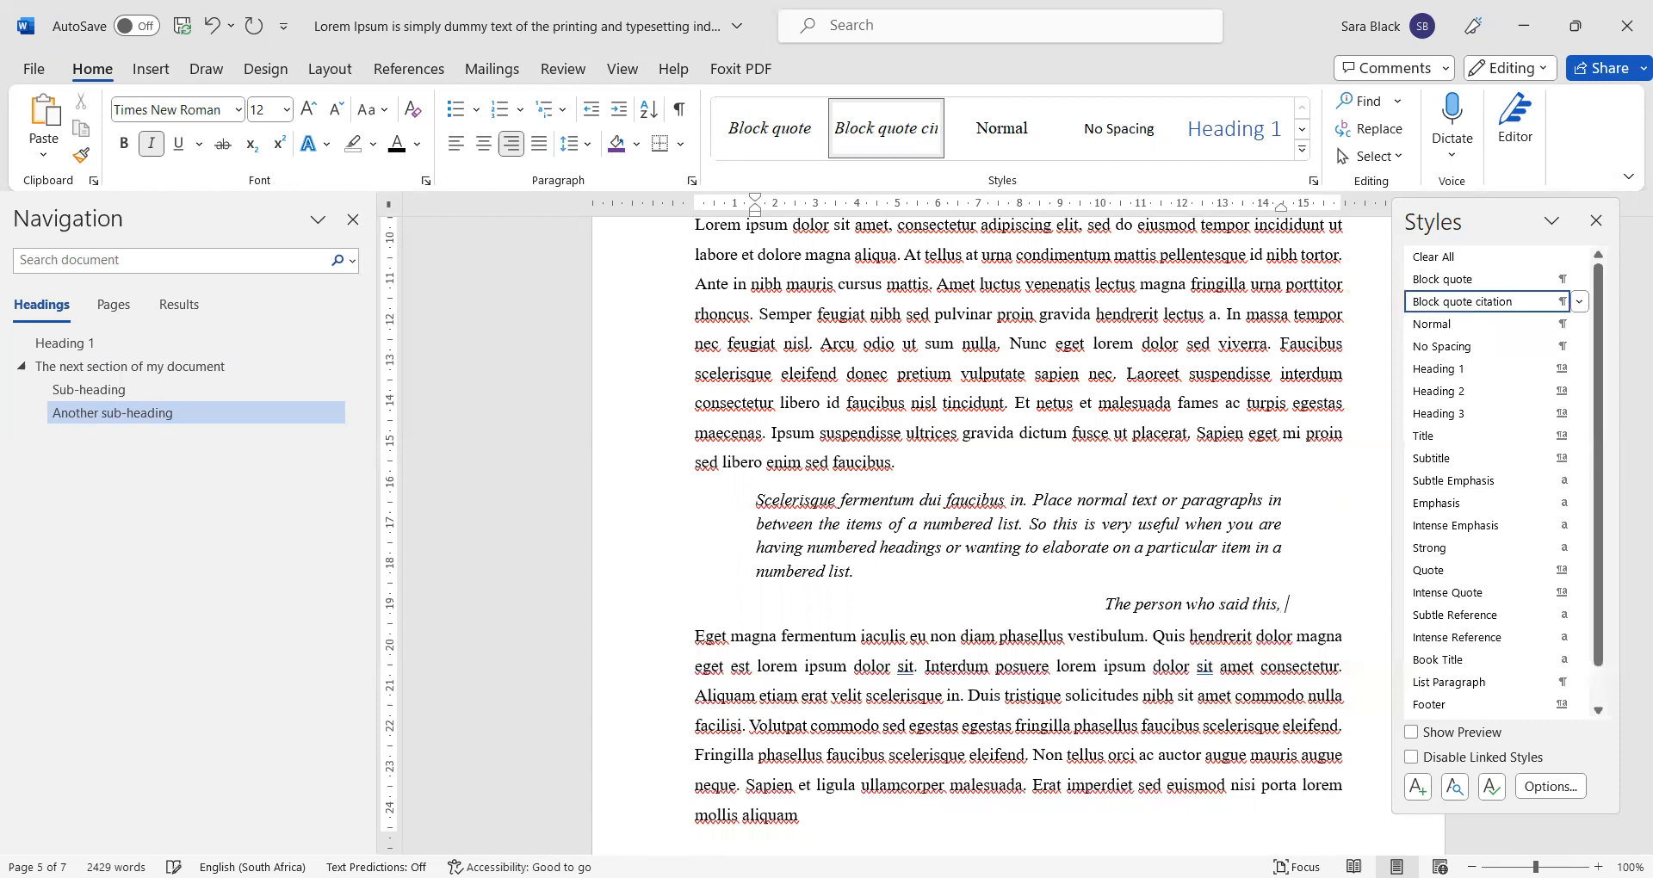
text(some year, some paged num)
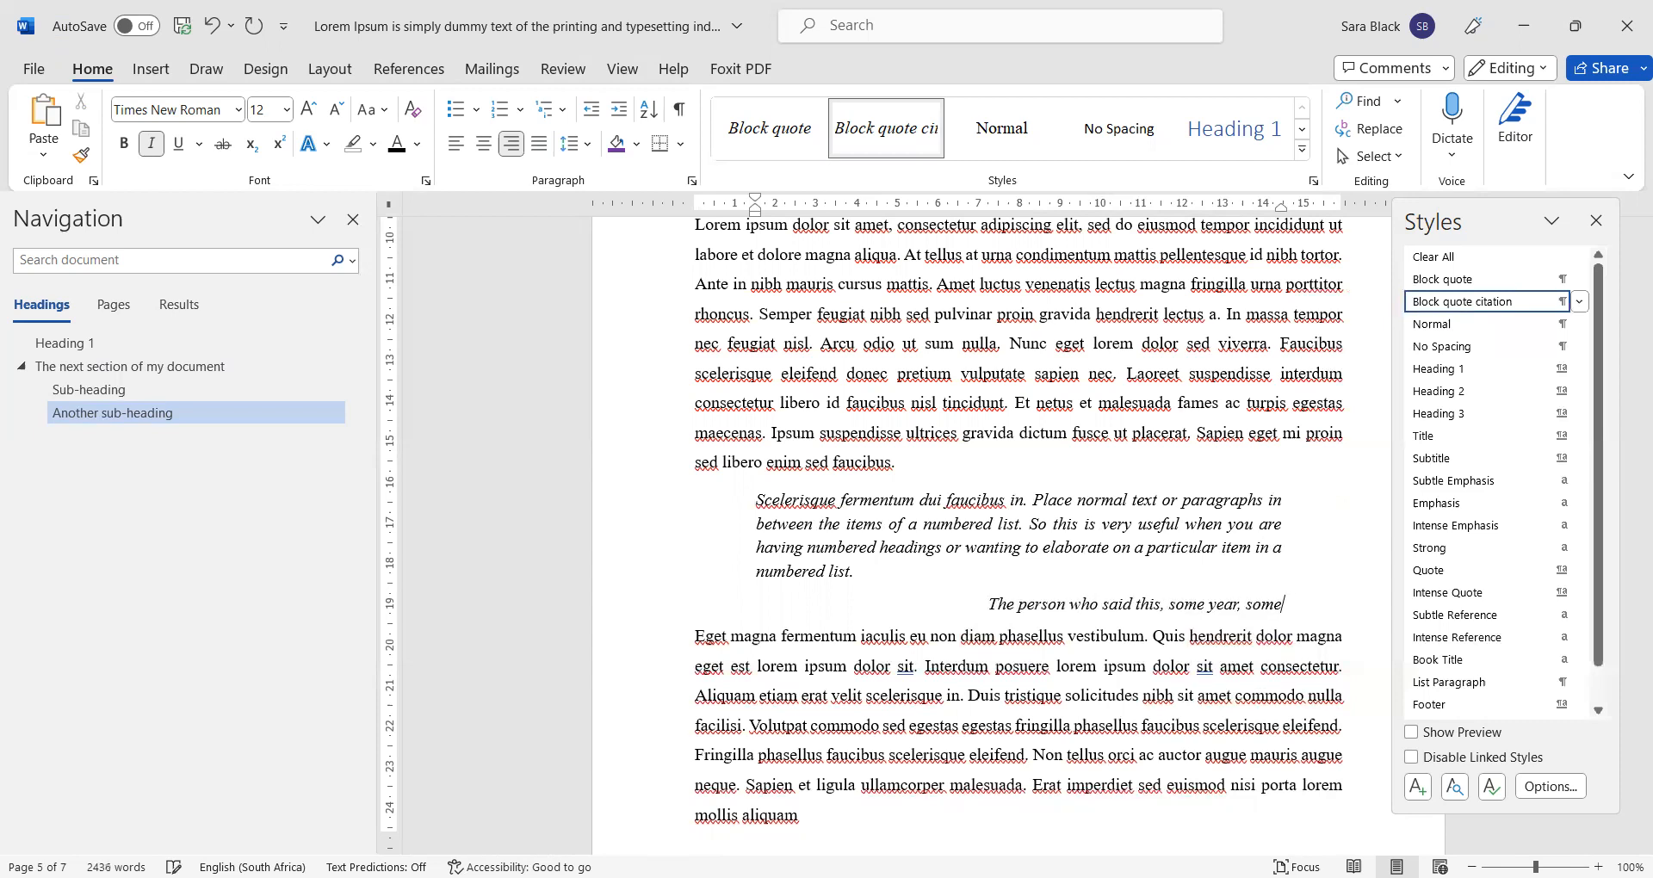
key(BackSpace)
key(BackSpace)
key(BackSpace)
key(BackSpace)
key(BackSpace)
text(number))
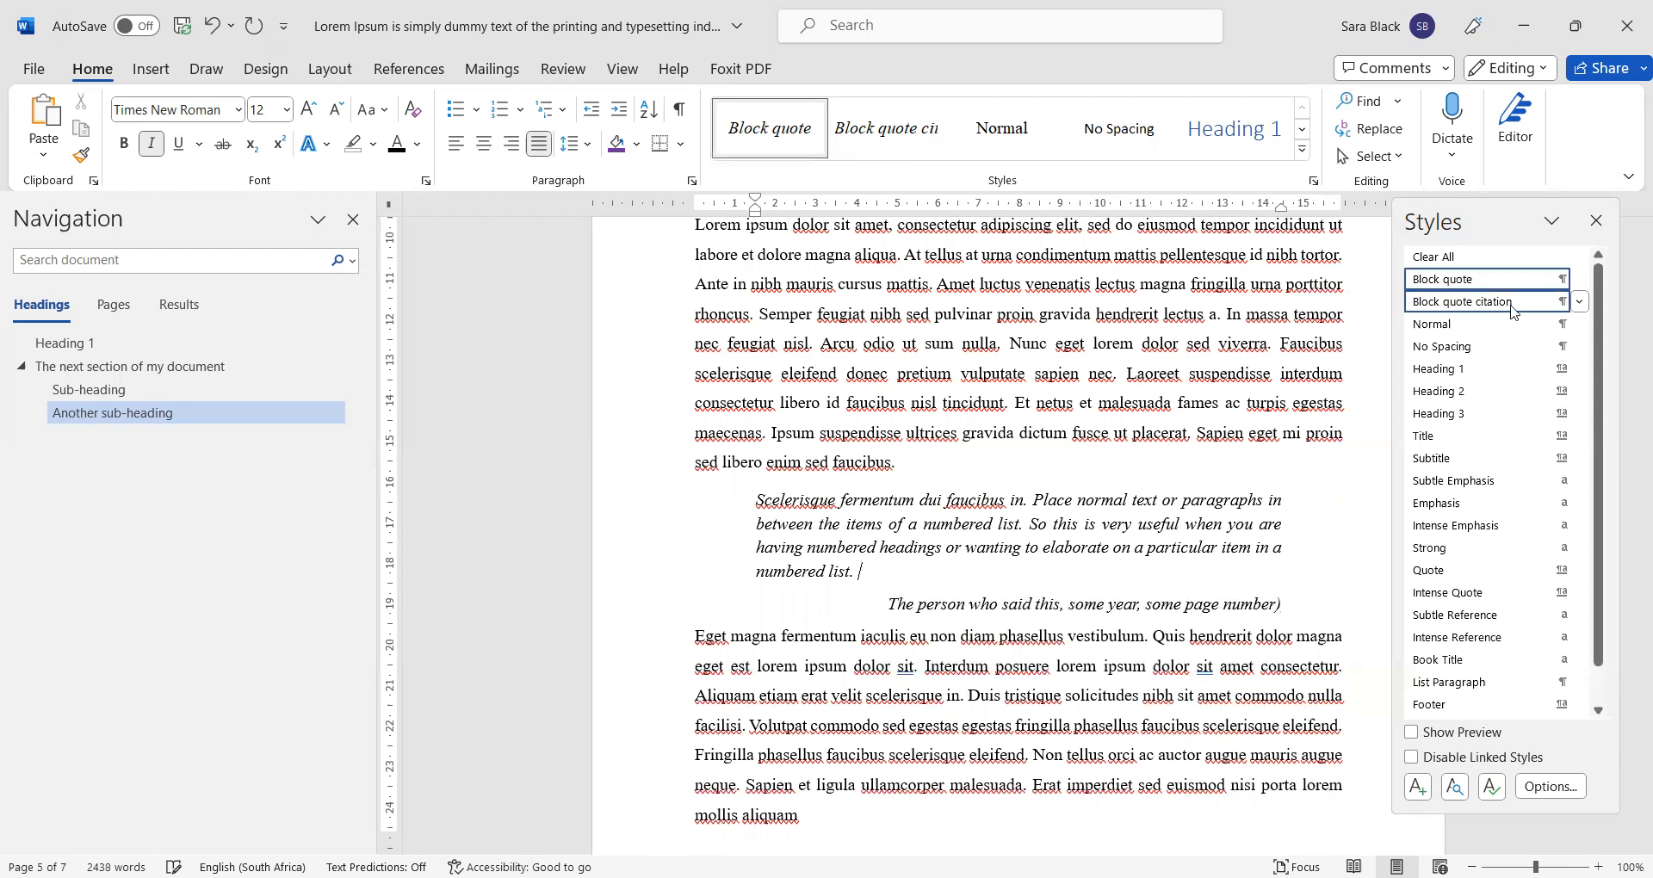
key(Home)
text(()
key(Down)
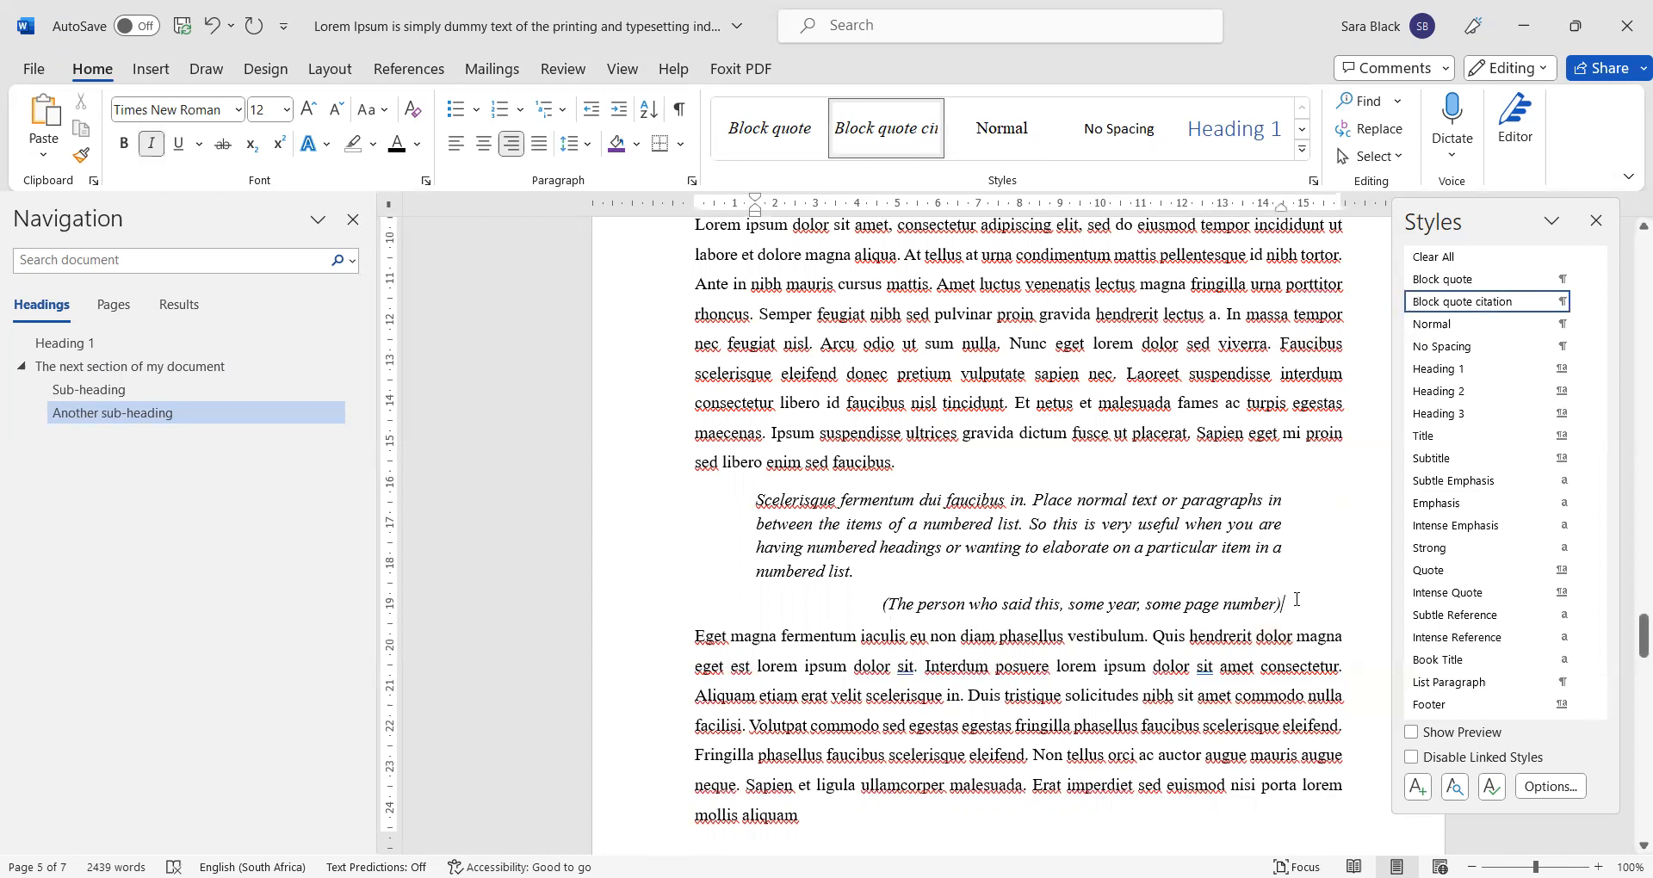
Step: Add a paragraph reading "We're back to normal formatting." below the page 5 citation
key(Return)
text(We're back to normal)
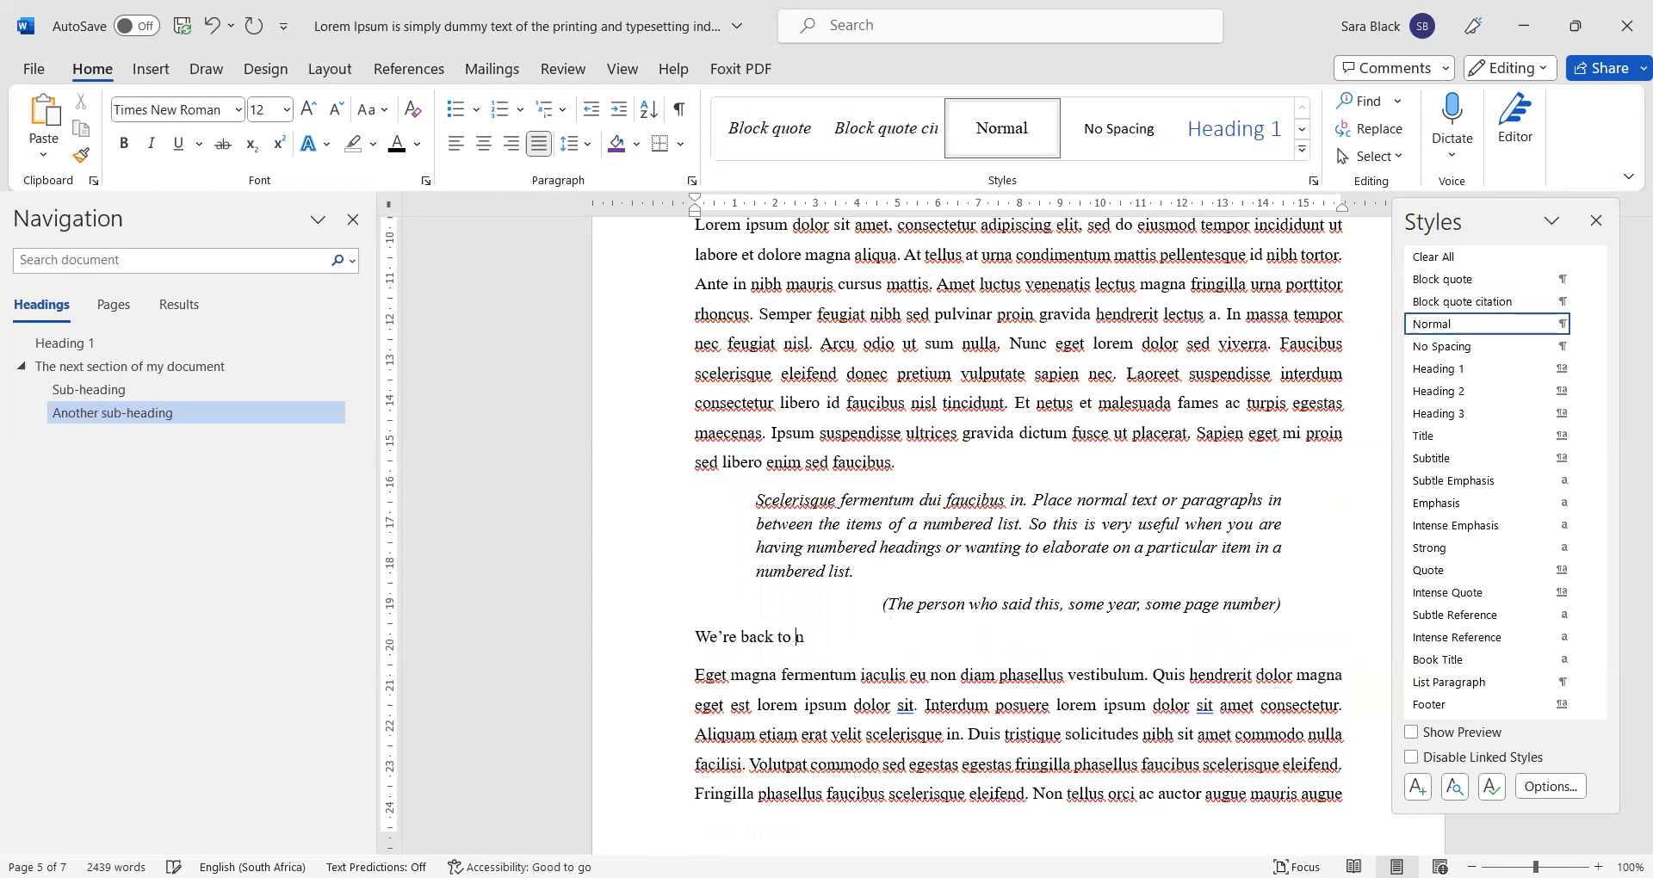
text( formatting.)
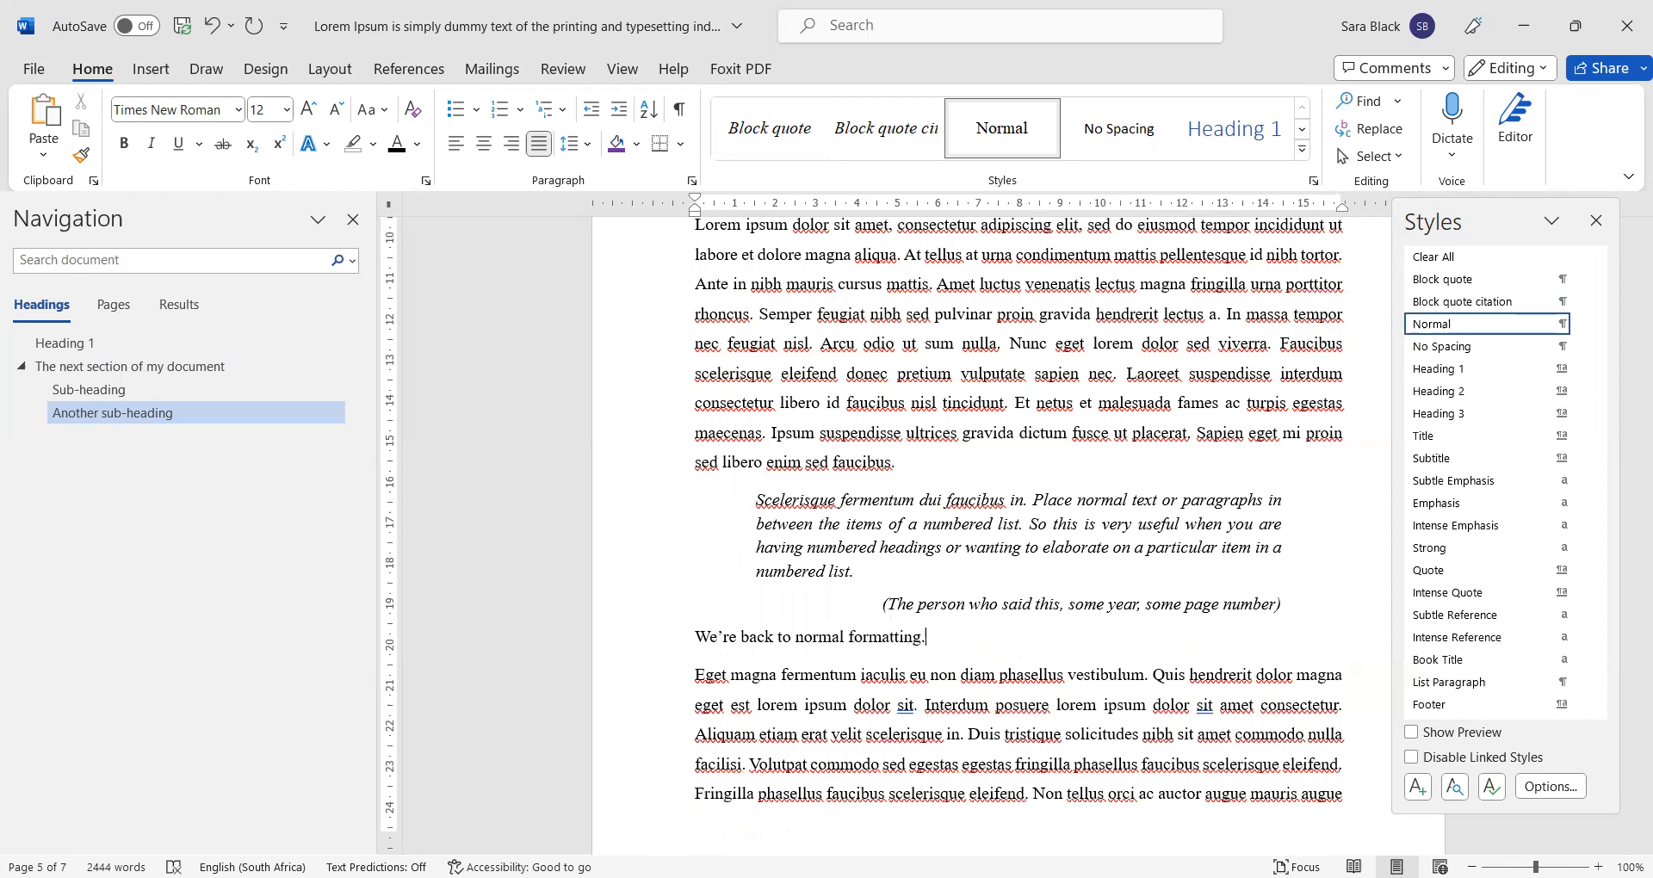
Step: Add the citation "Some person and some year" as a new paragraph below the "It has survived not only five centuries" quote on page 5
scroll(1296, 607, up, 6)
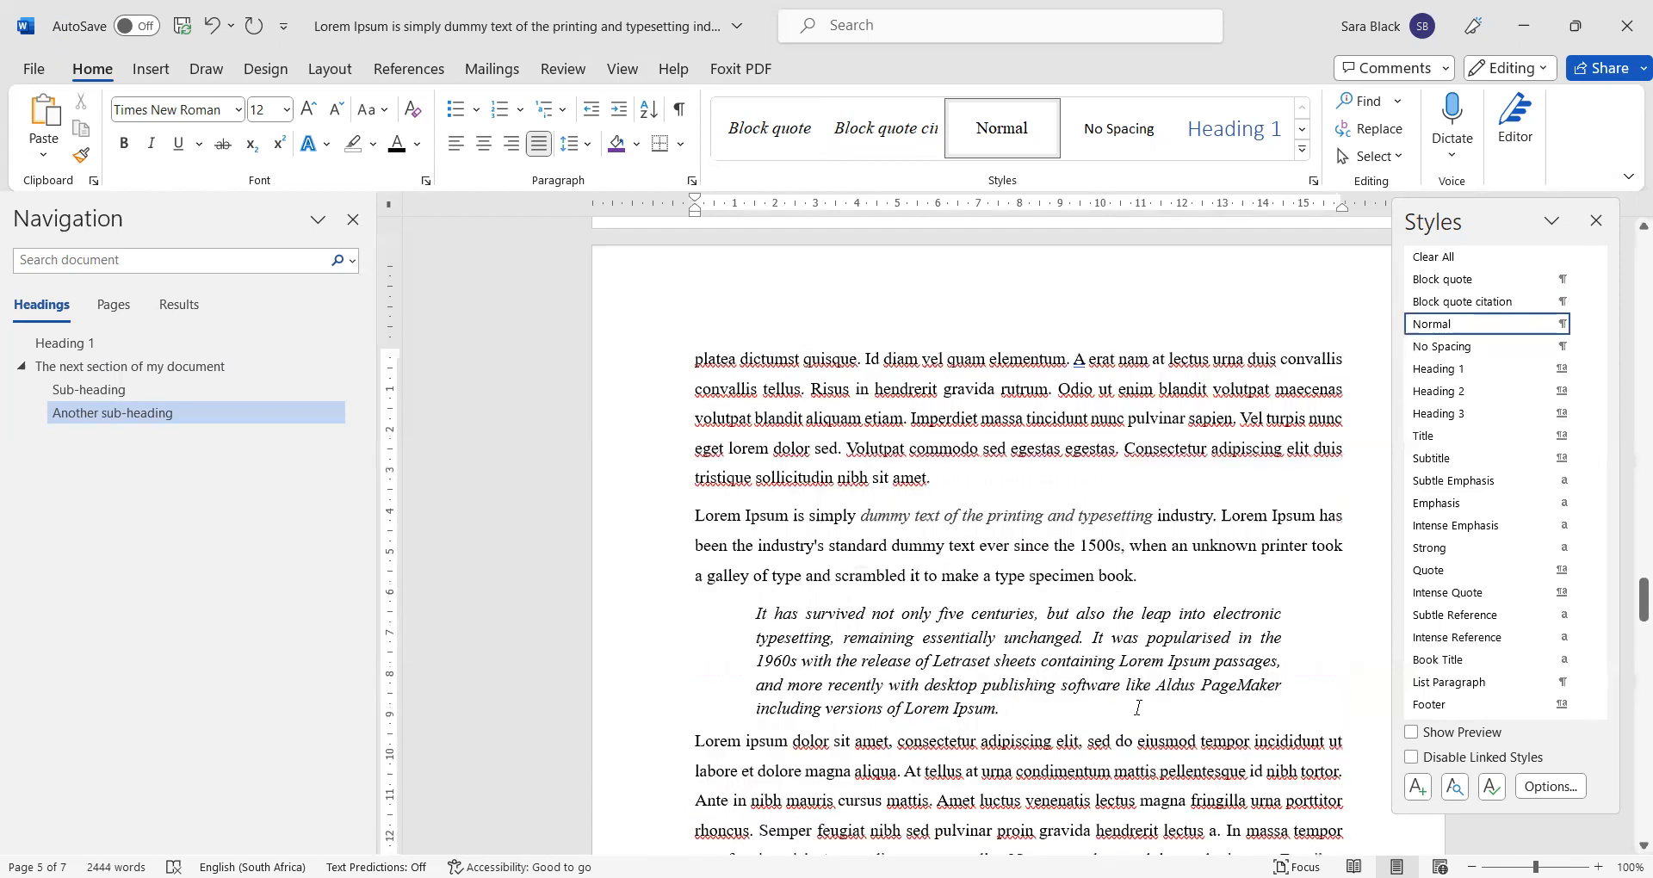
click(1137, 688)
click(1134, 737)
click(1016, 704)
key(Return)
text(So)
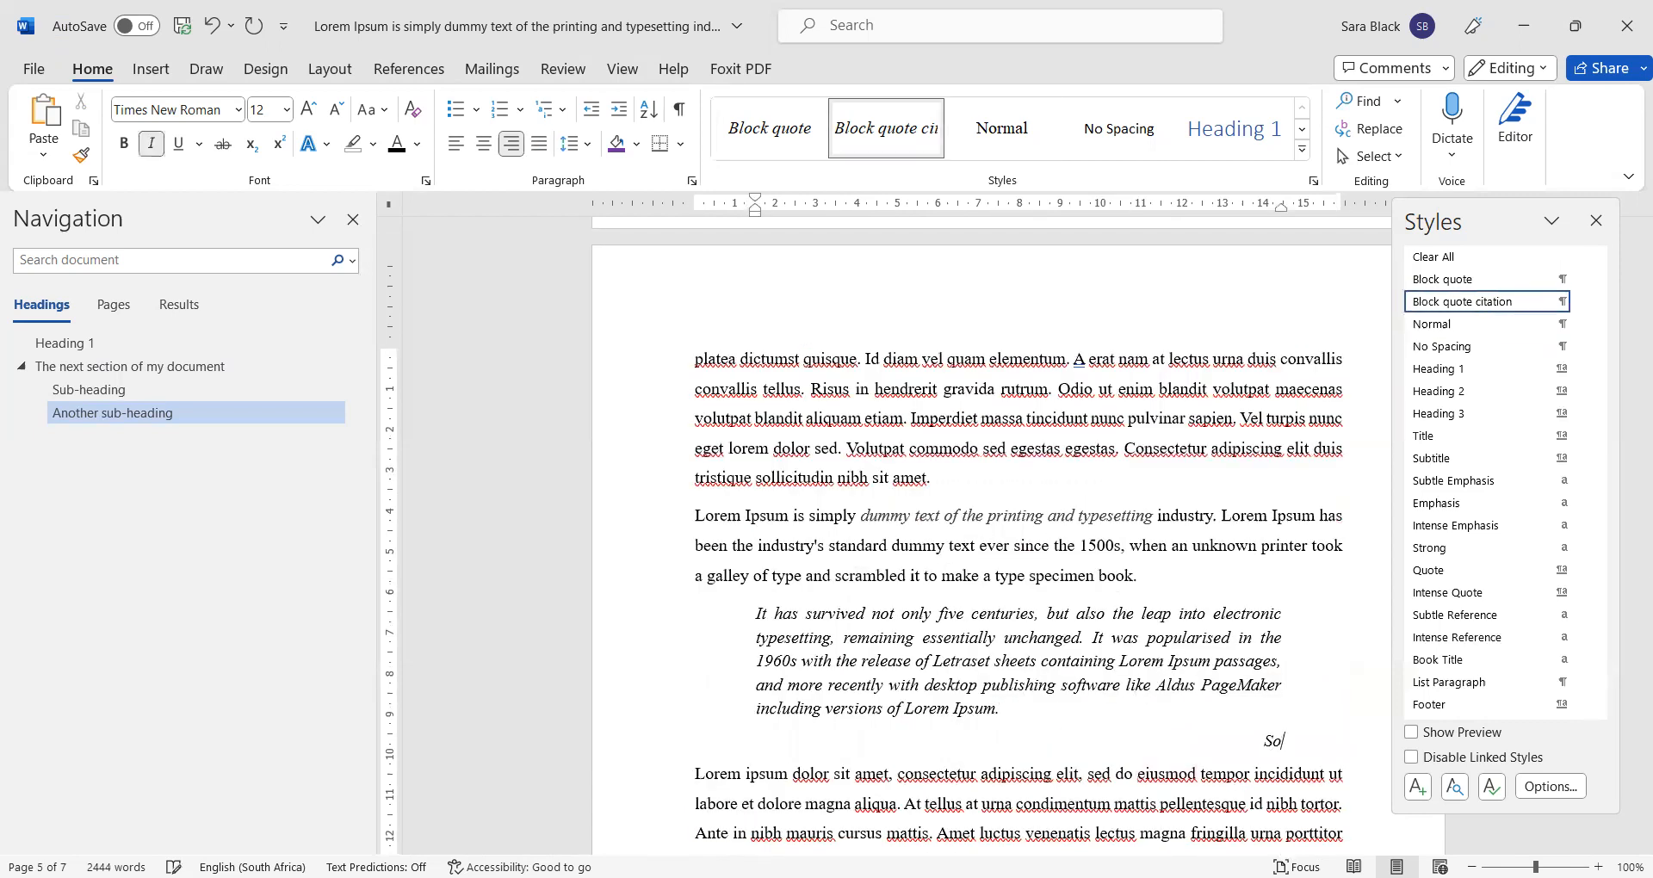
text(me person and some year)
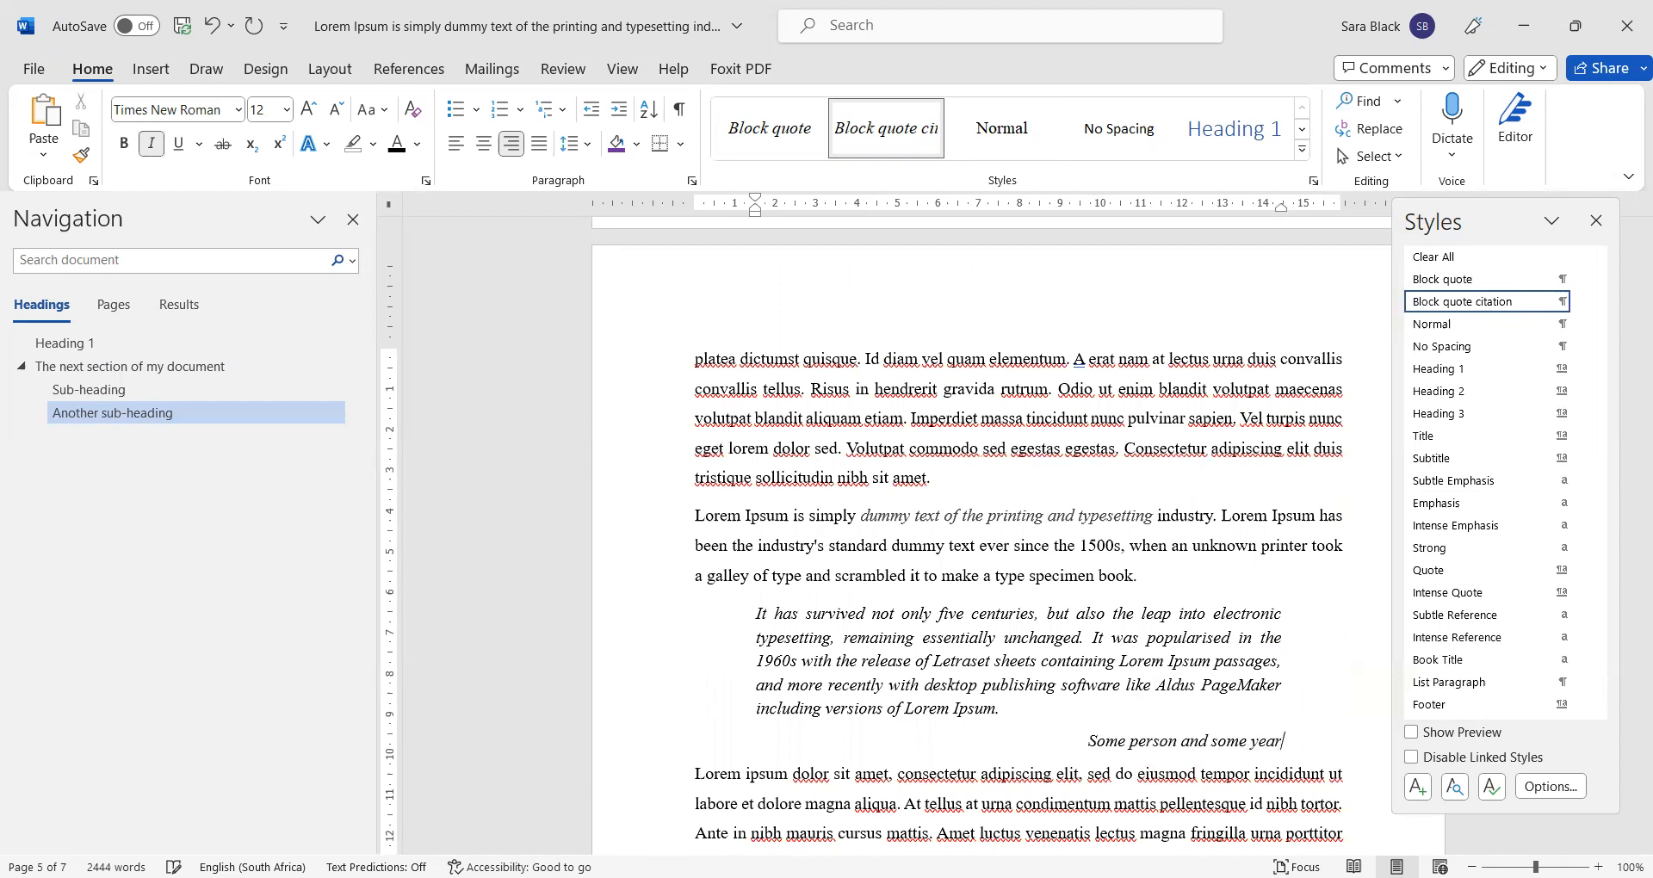
Step: Add the citation "Here's my citation, year" as a new paragraph below the "Scelerisque fermentum" quote on page 1
scroll(1021, 670, up, 7)
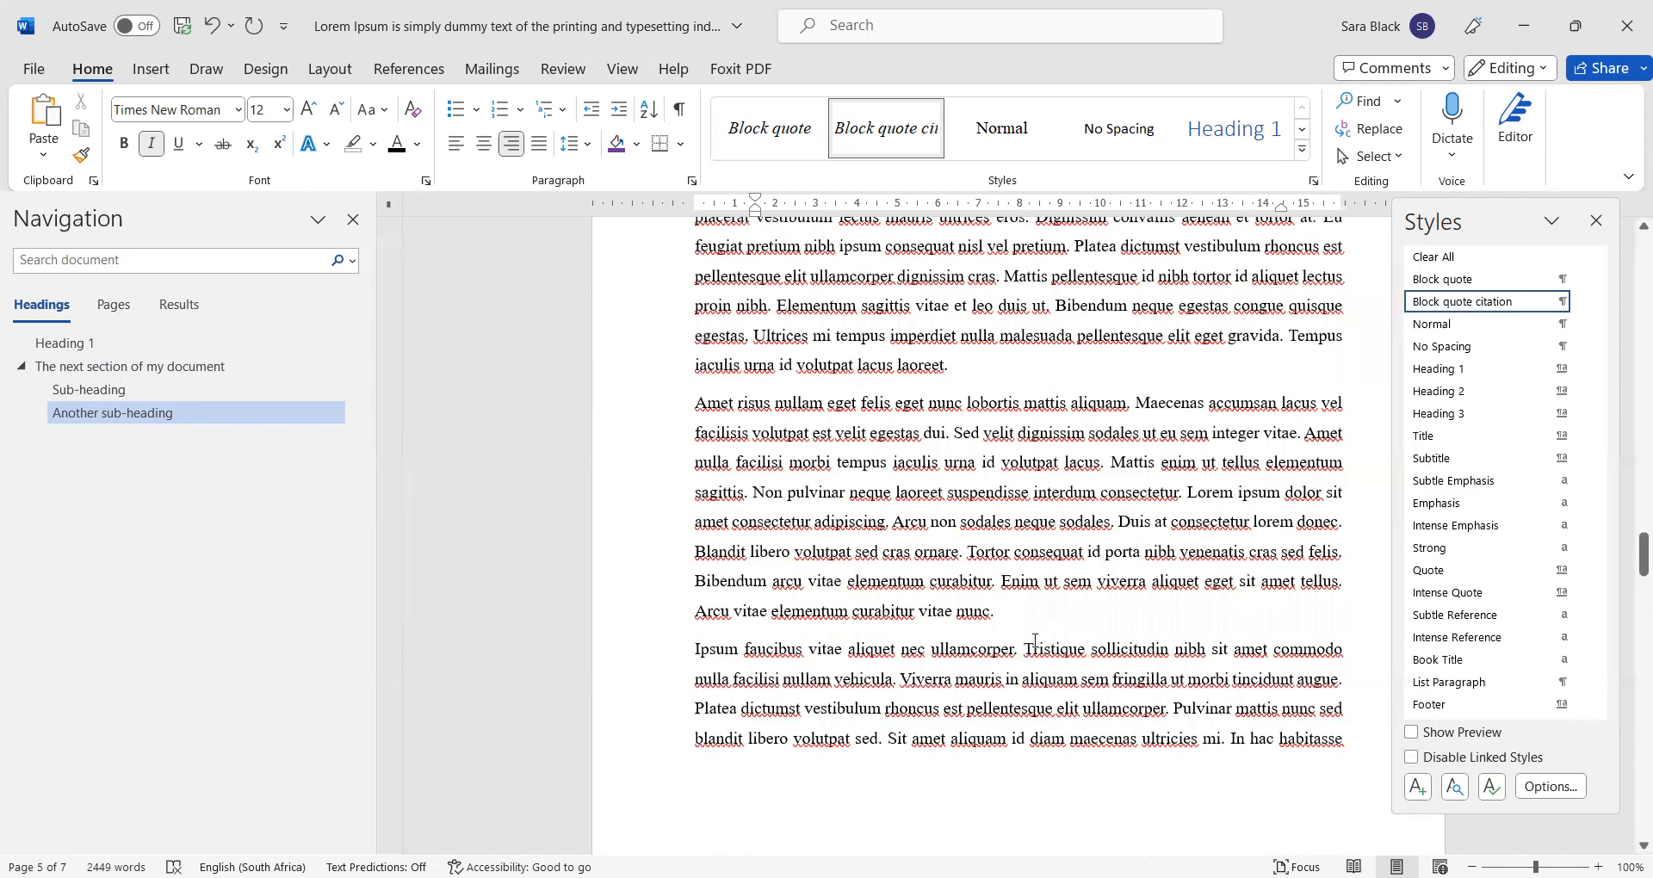
scroll(1035, 641, up, 10)
scroll(1054, 629, up, 15)
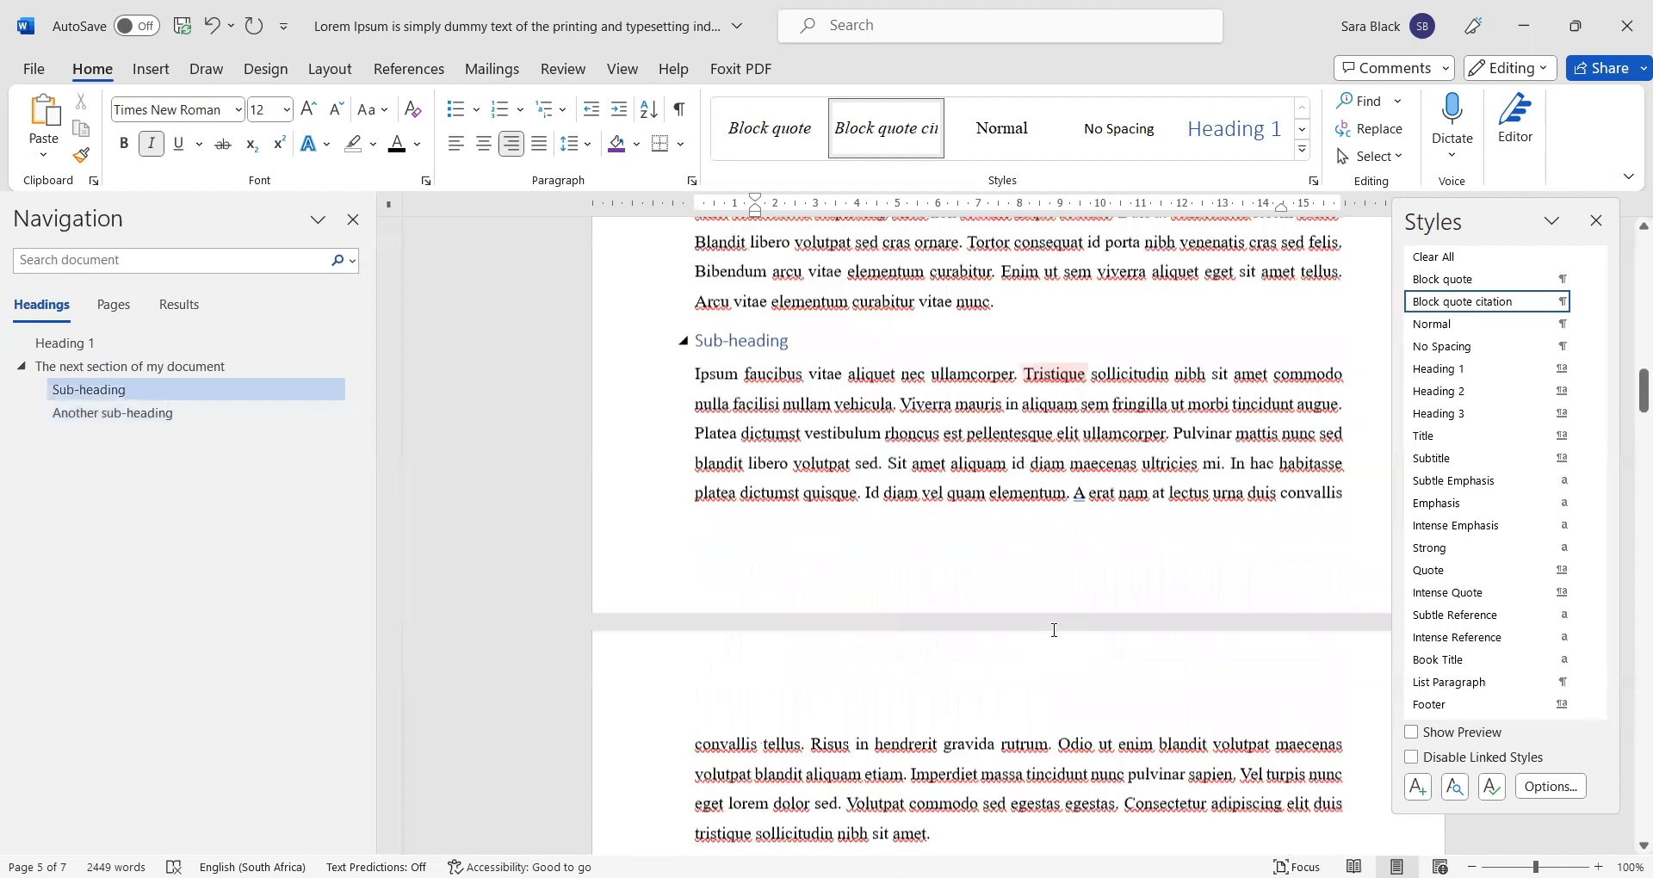
scroll(1054, 631, up, 20)
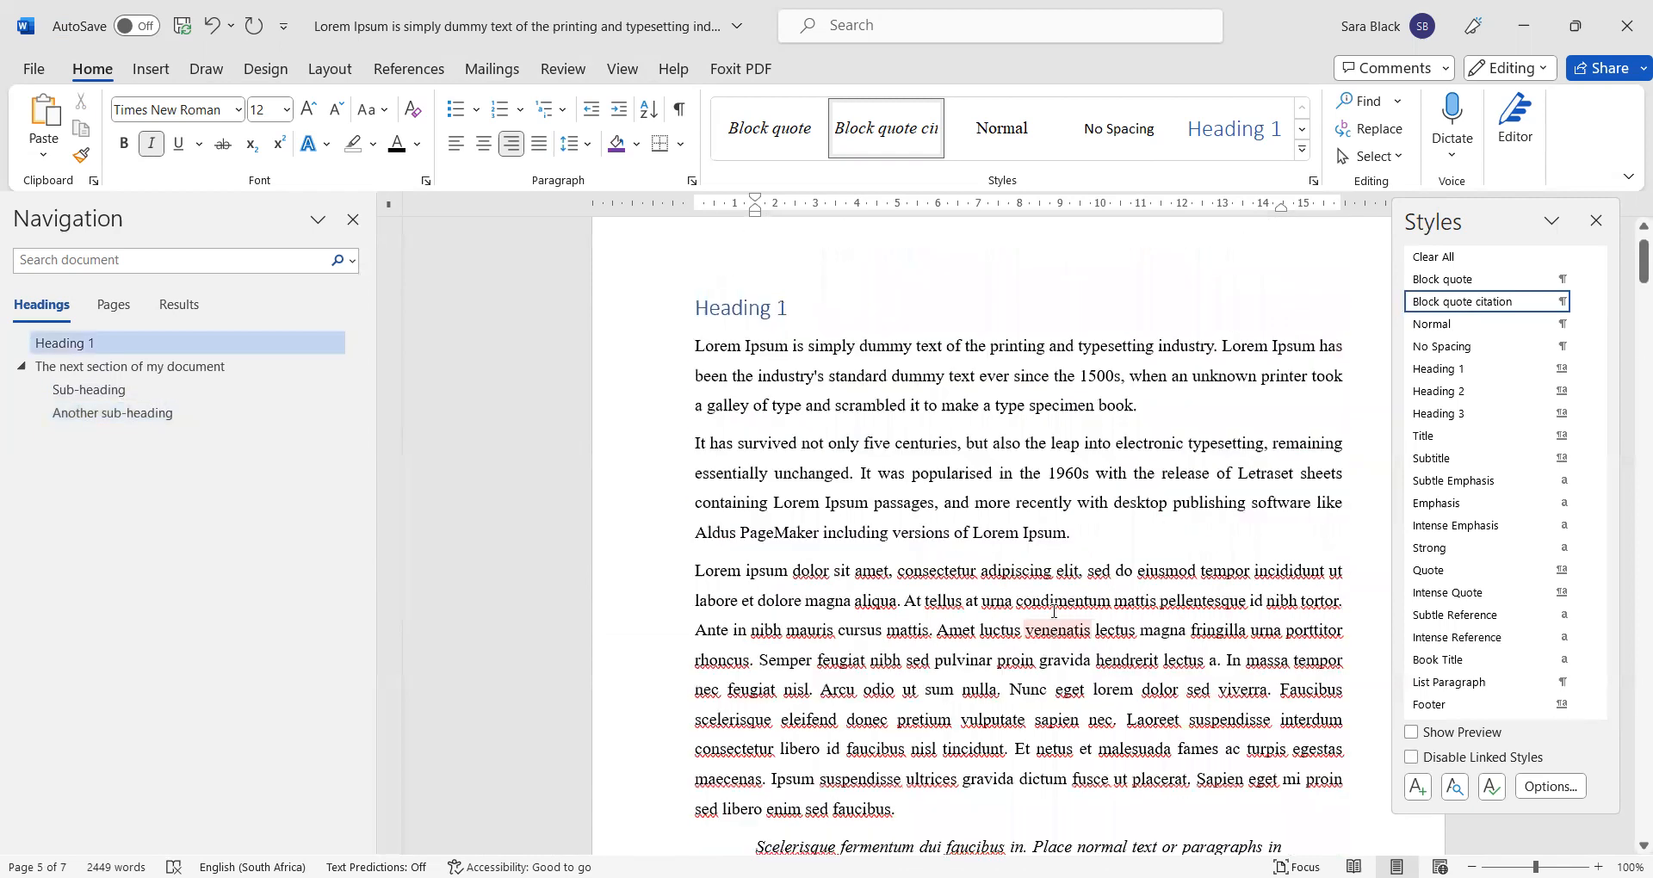
scroll(1056, 603, down, 4)
click(1057, 567)
key(Return)
text(Here's my citat)
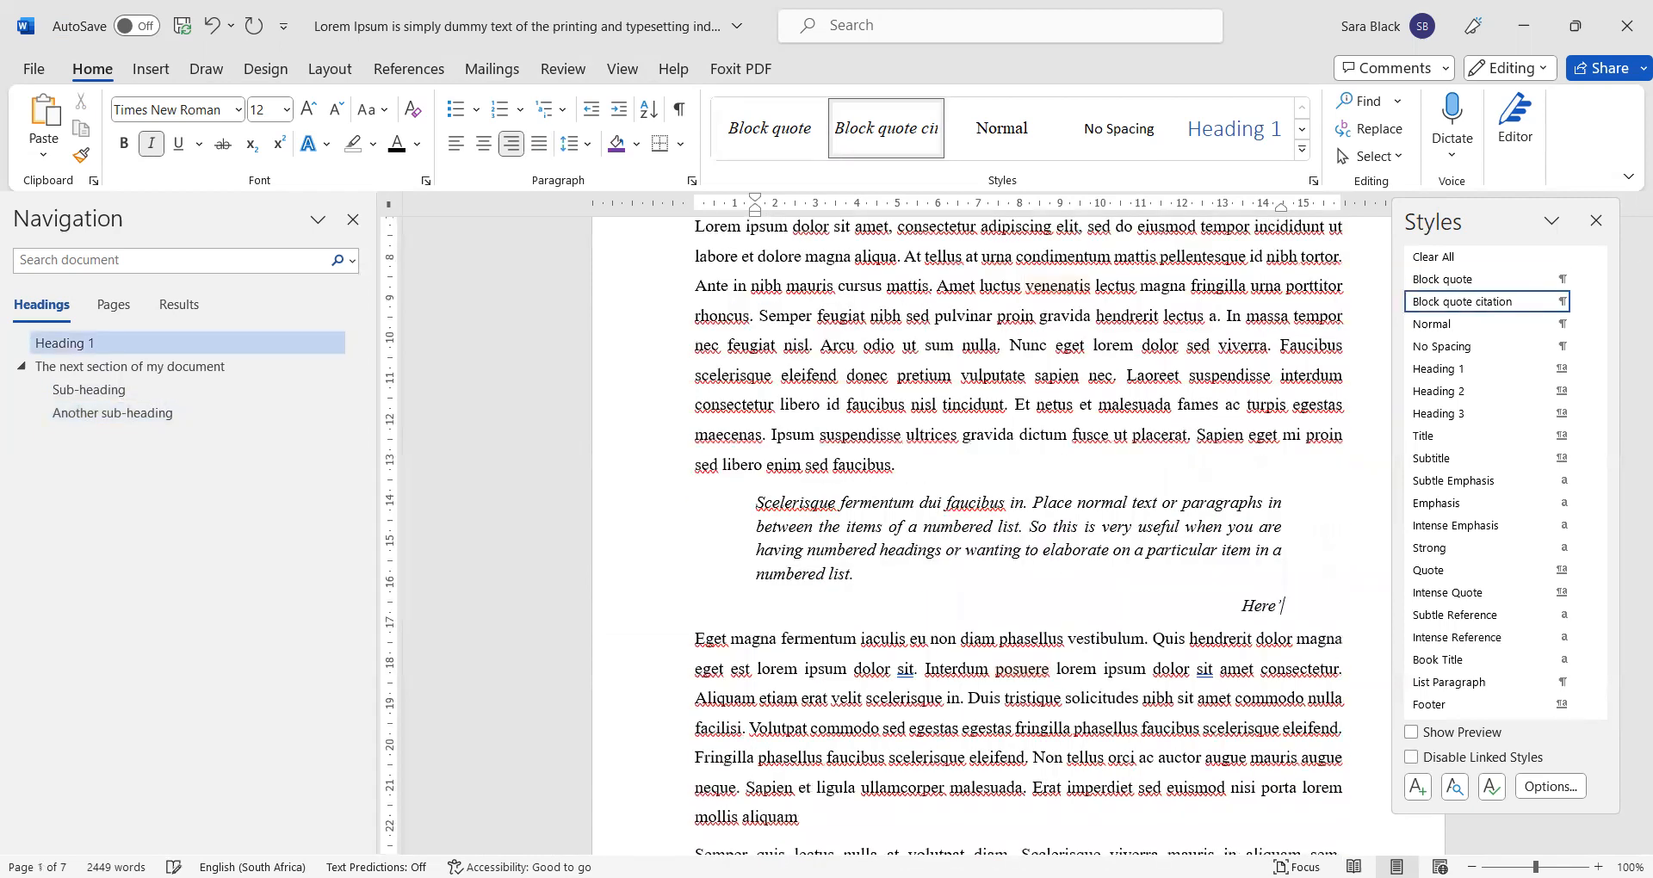
text(ion, year)
Step: Modify the Block quote citation style to use bold text and save the change
click(919, 698)
click(1310, 607)
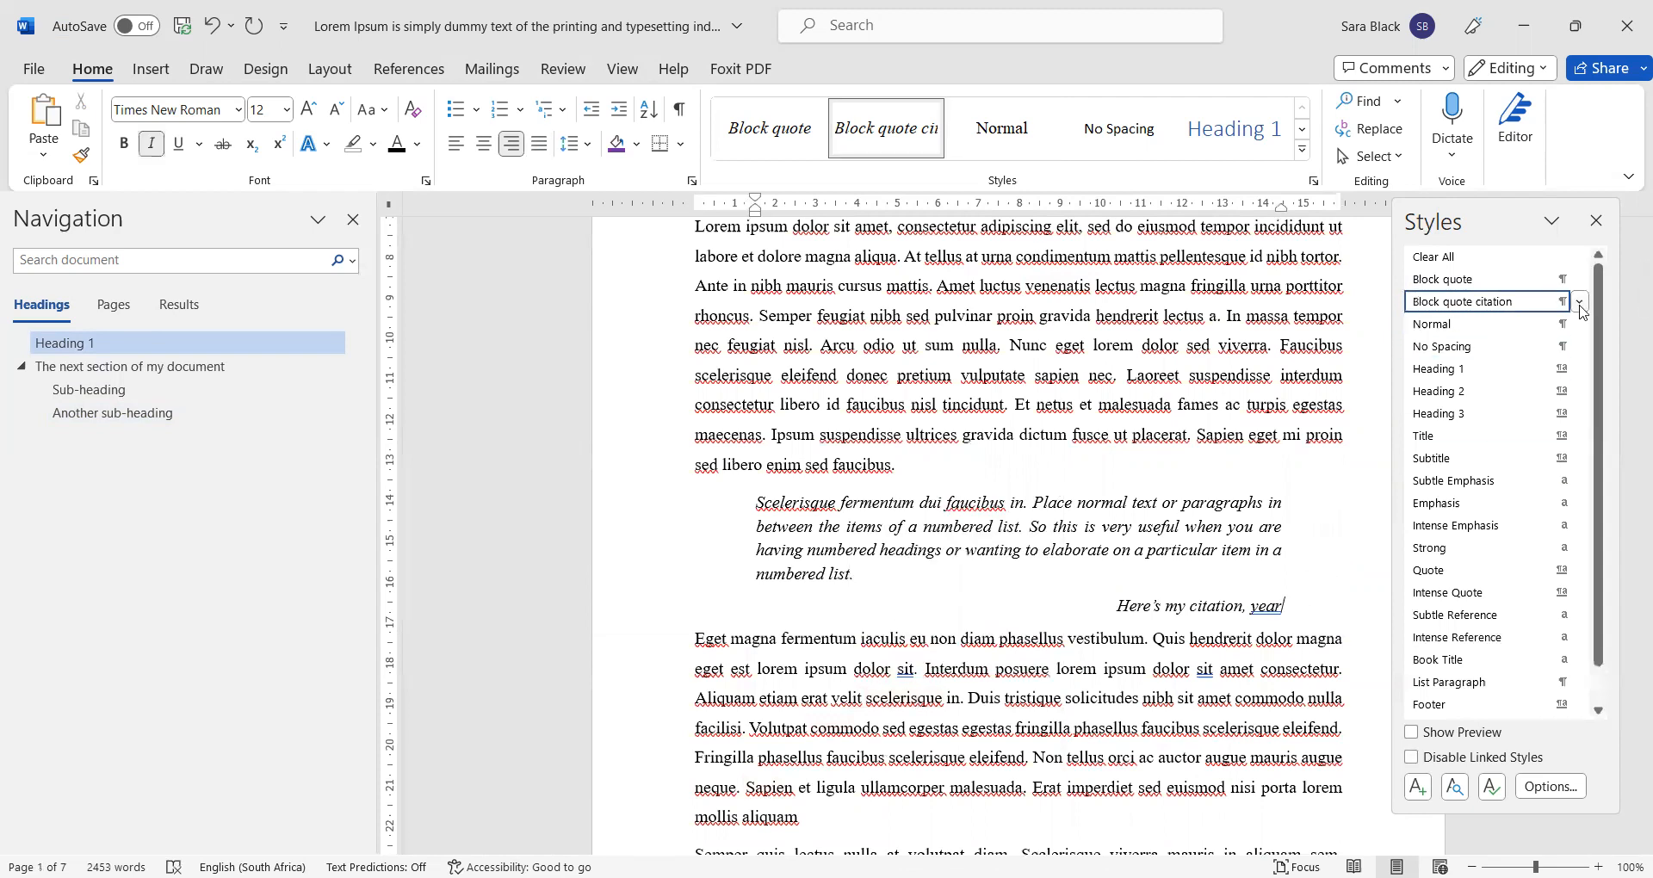
click(1581, 309)
click(1502, 353)
click(769, 407)
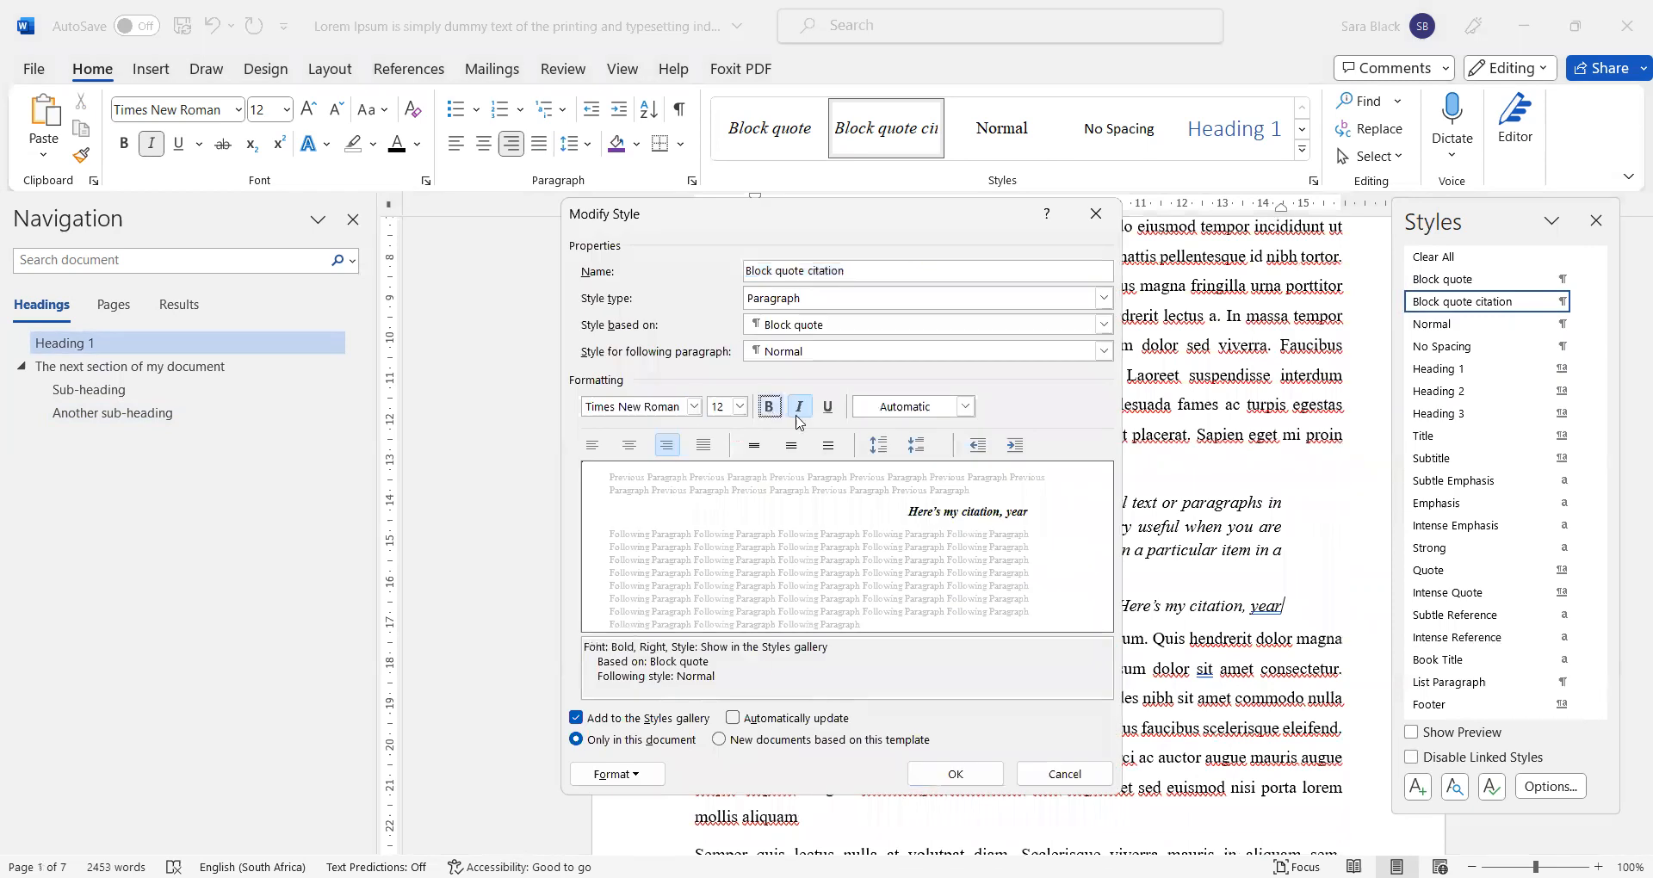
click(957, 776)
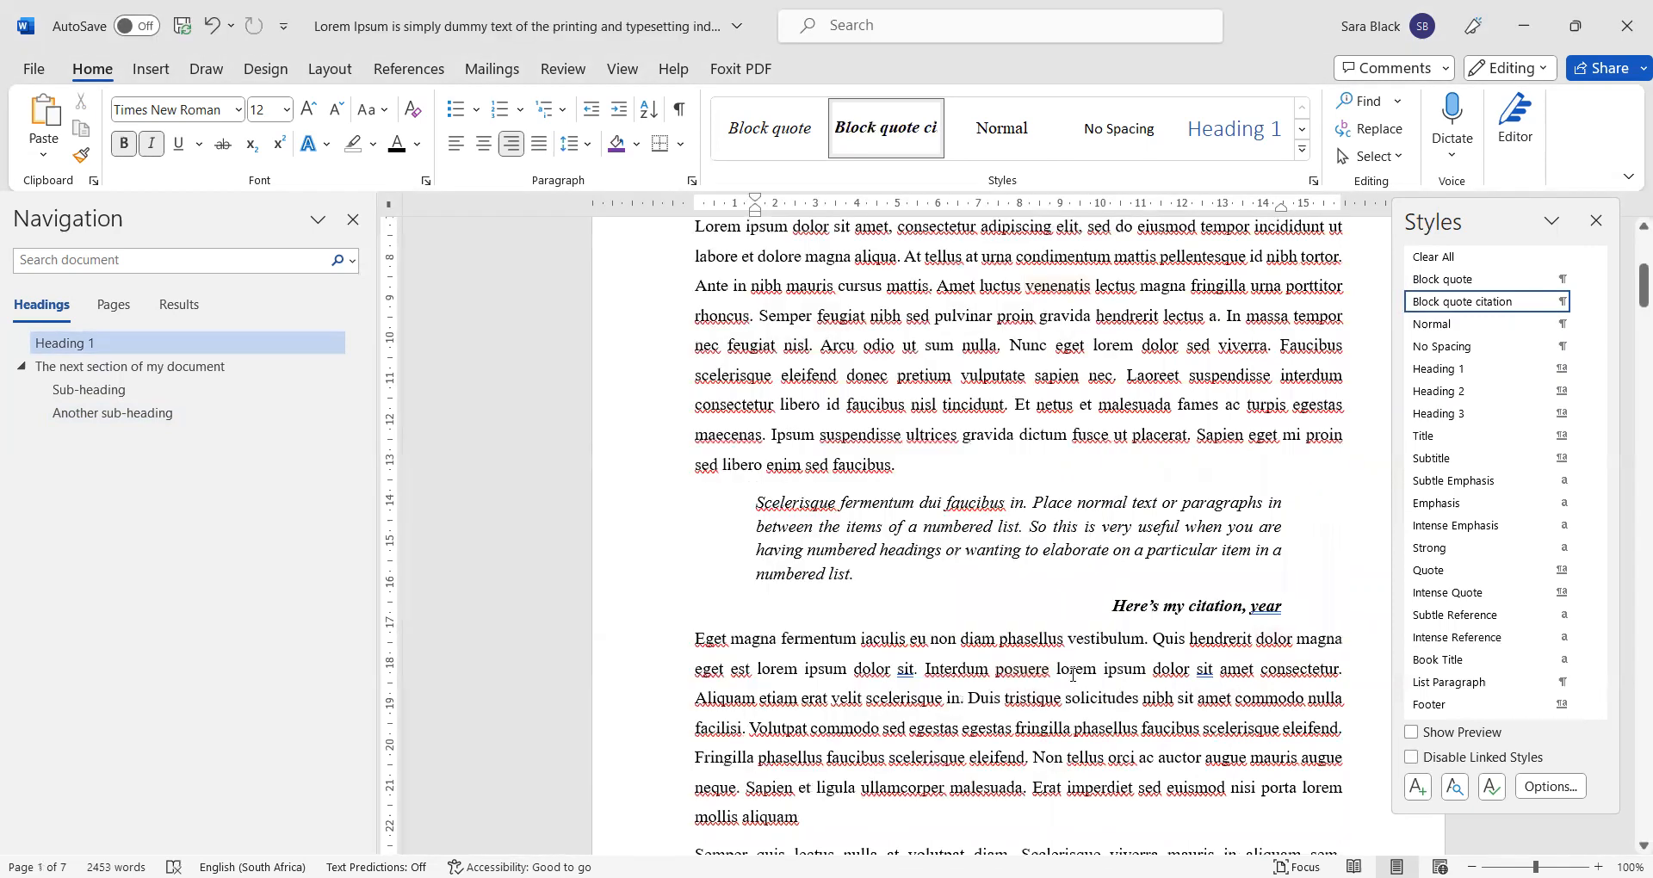
Step: Check the formatting of the Block quote citation paragraphs further down the document, through page 5
scroll(960, 635, down, 10)
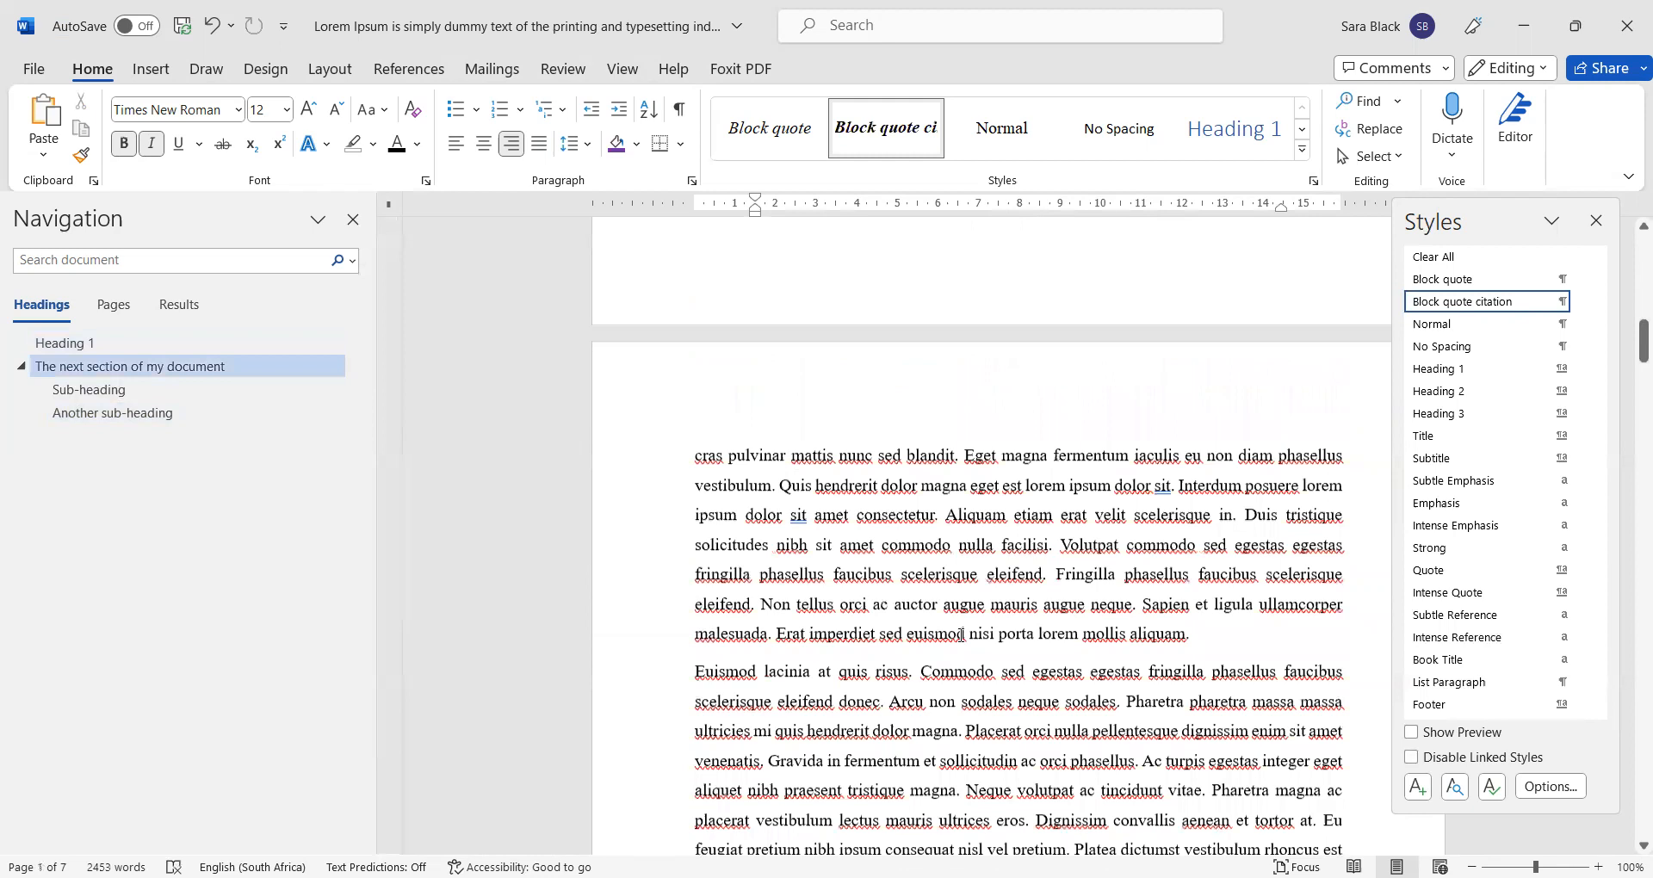
scroll(961, 635, down, 10)
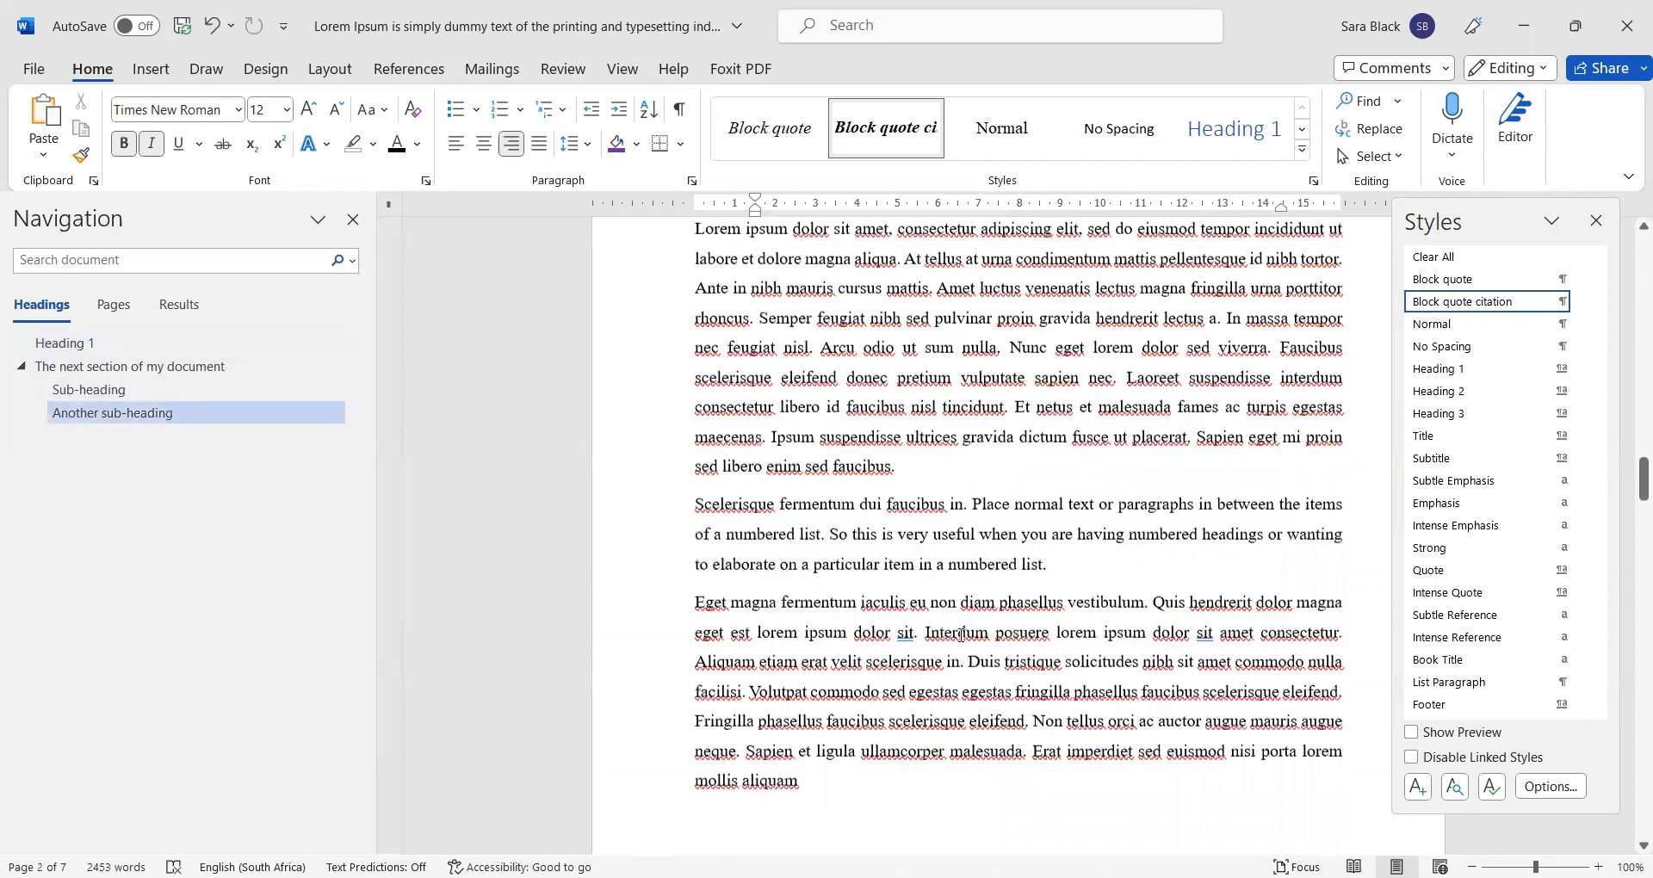
scroll(961, 636, down, 10)
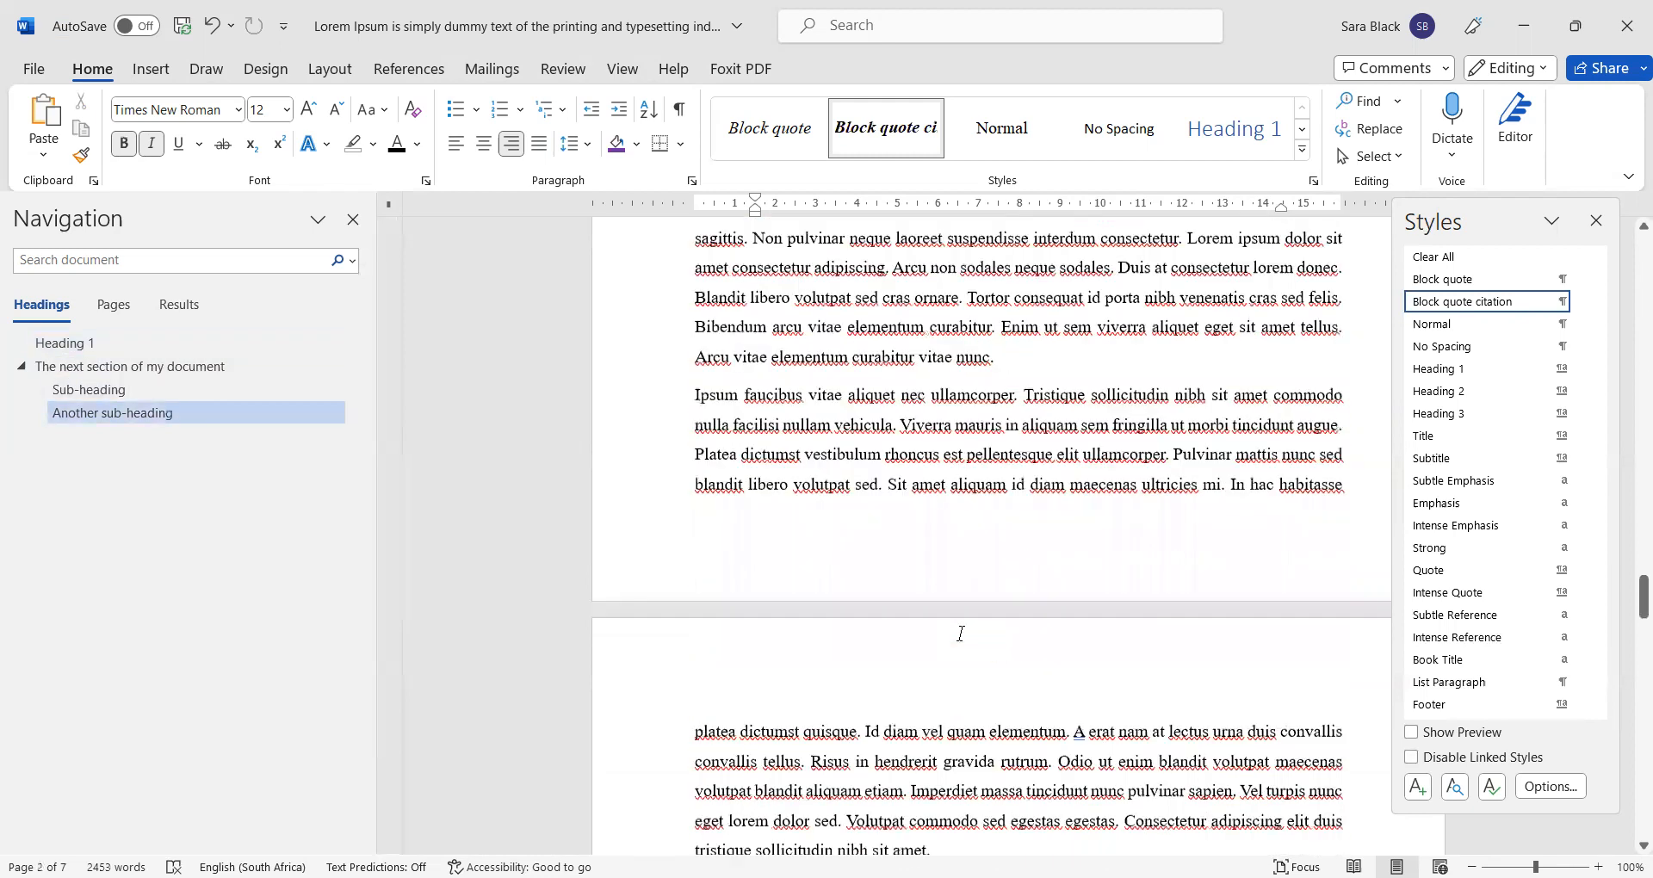
scroll(961, 634, down, 20)
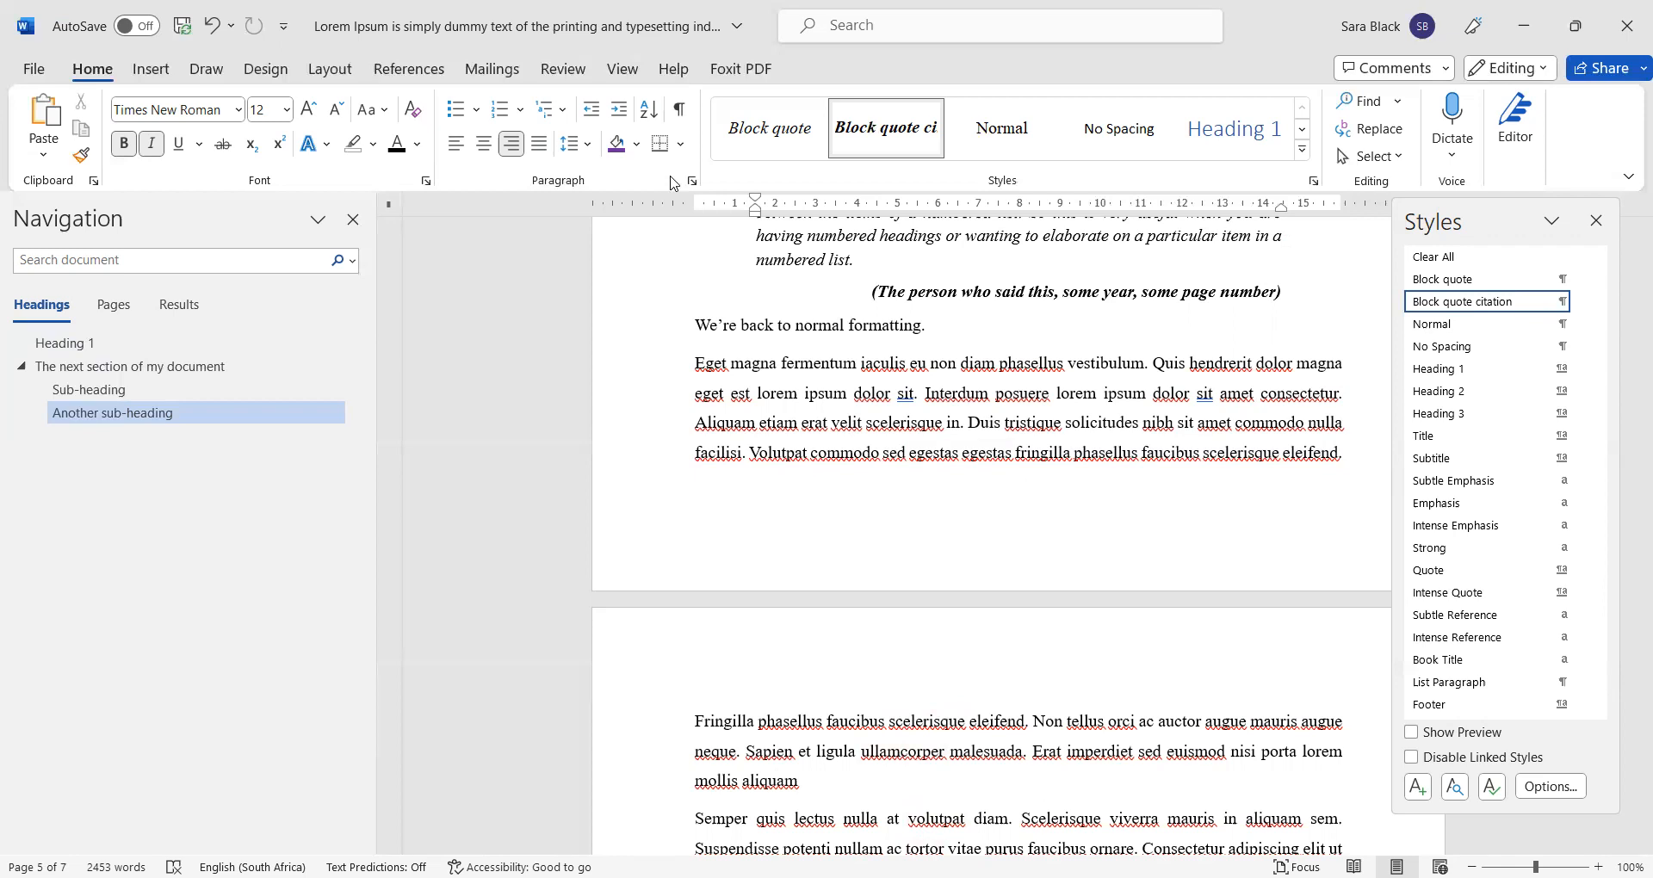
Step: Switch to the "The Tyranny of Timespace" thesis document and examine its full gallery of styles
key(alt+Tab)
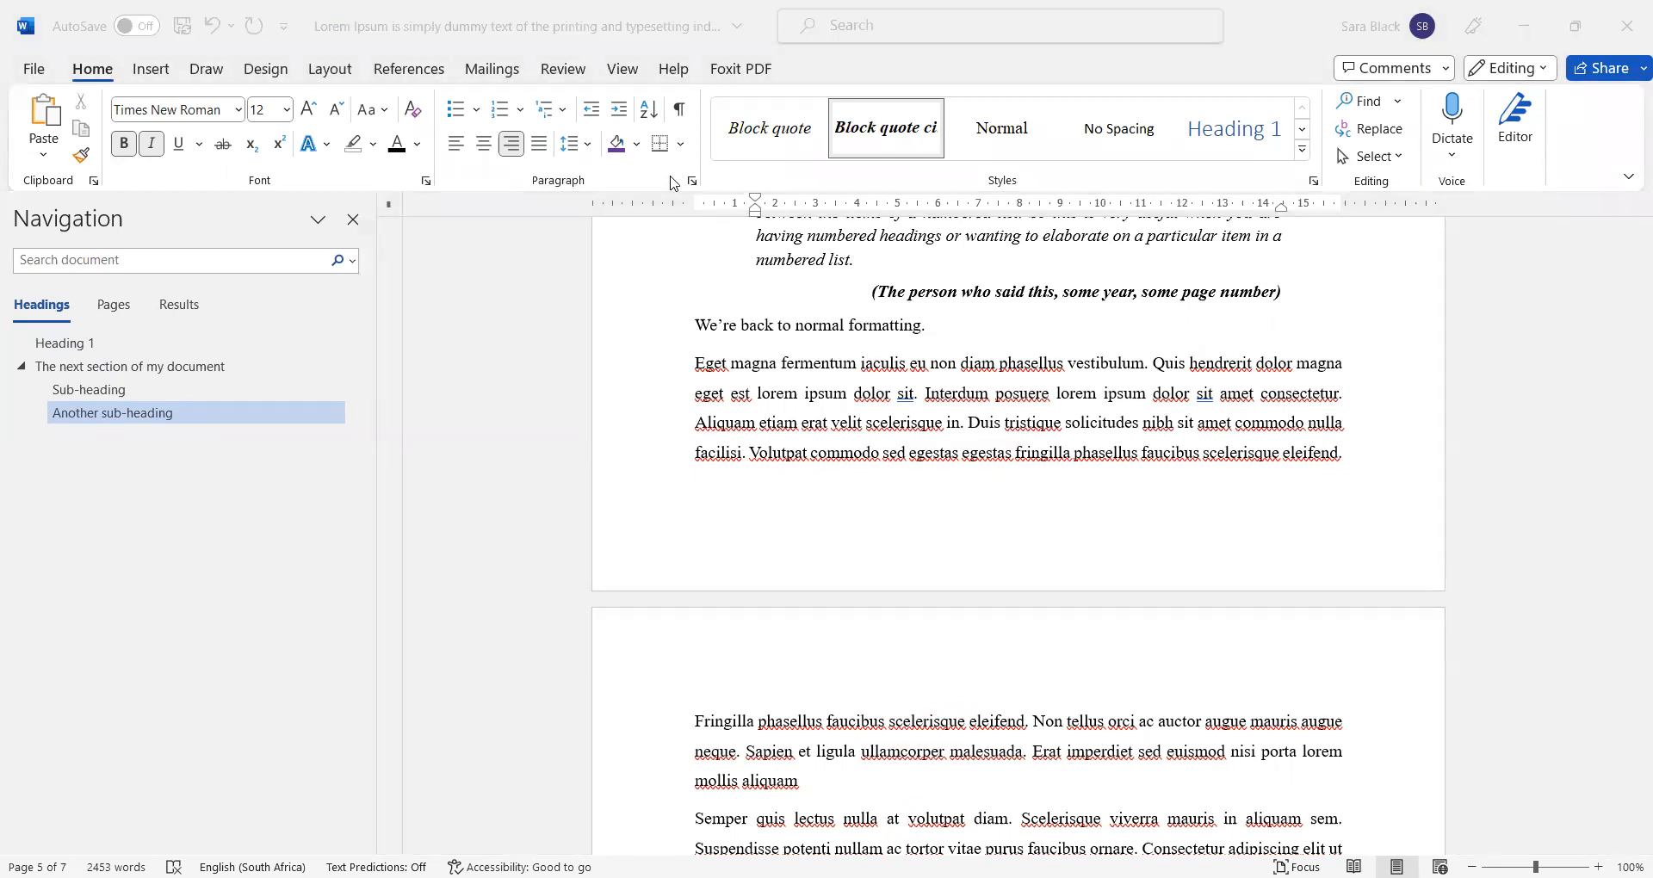
key(alt+Tab)
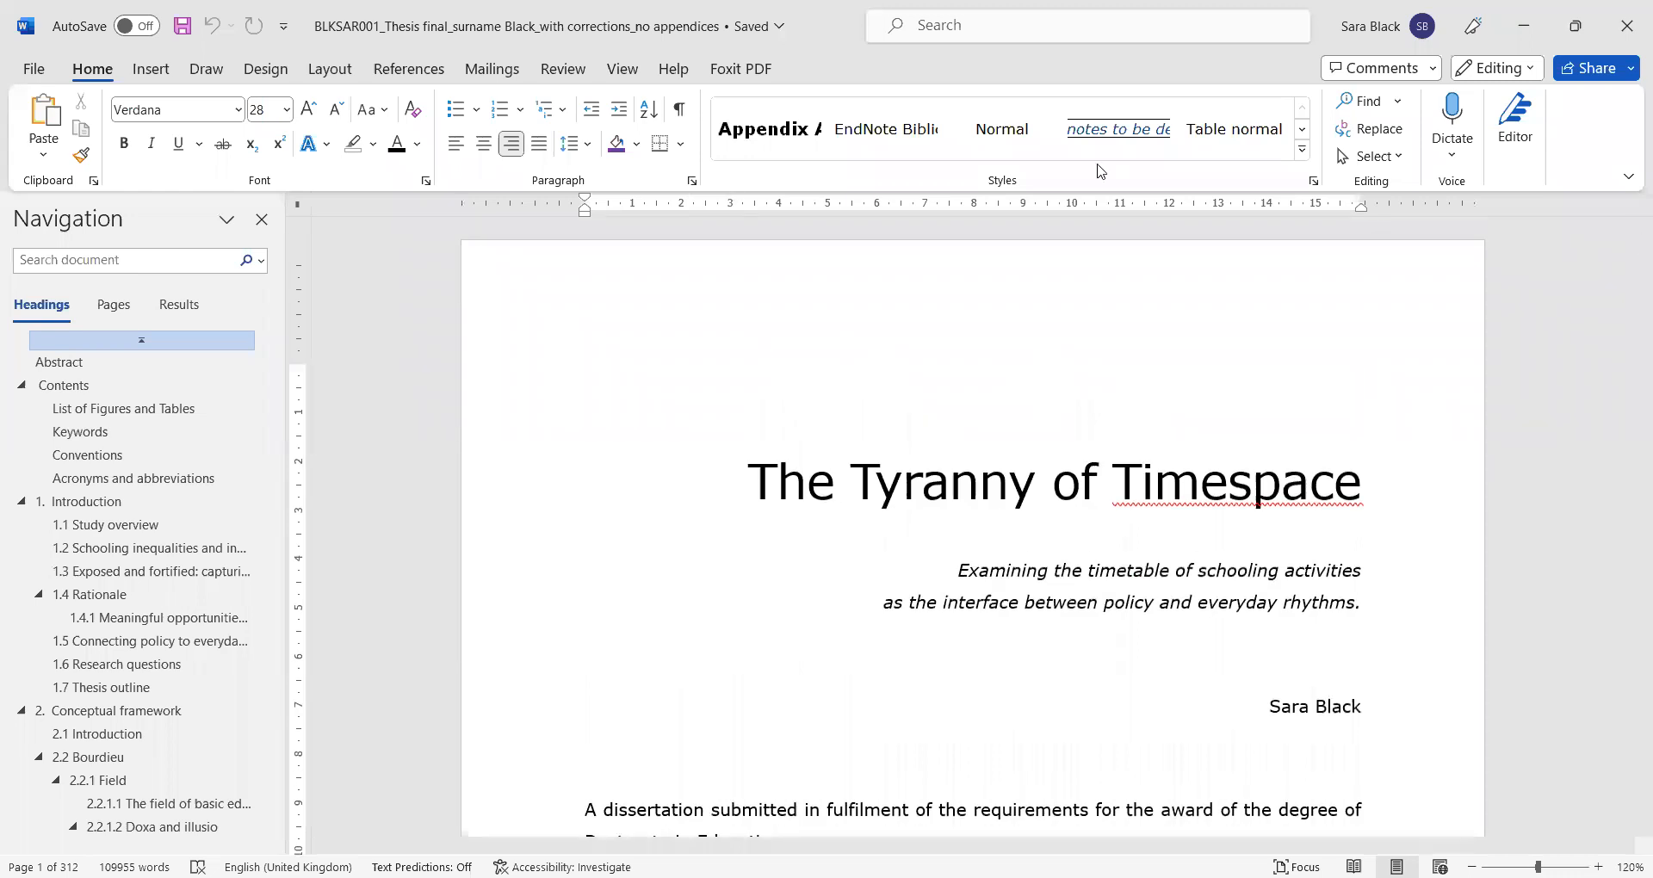
key(alt+Tab)
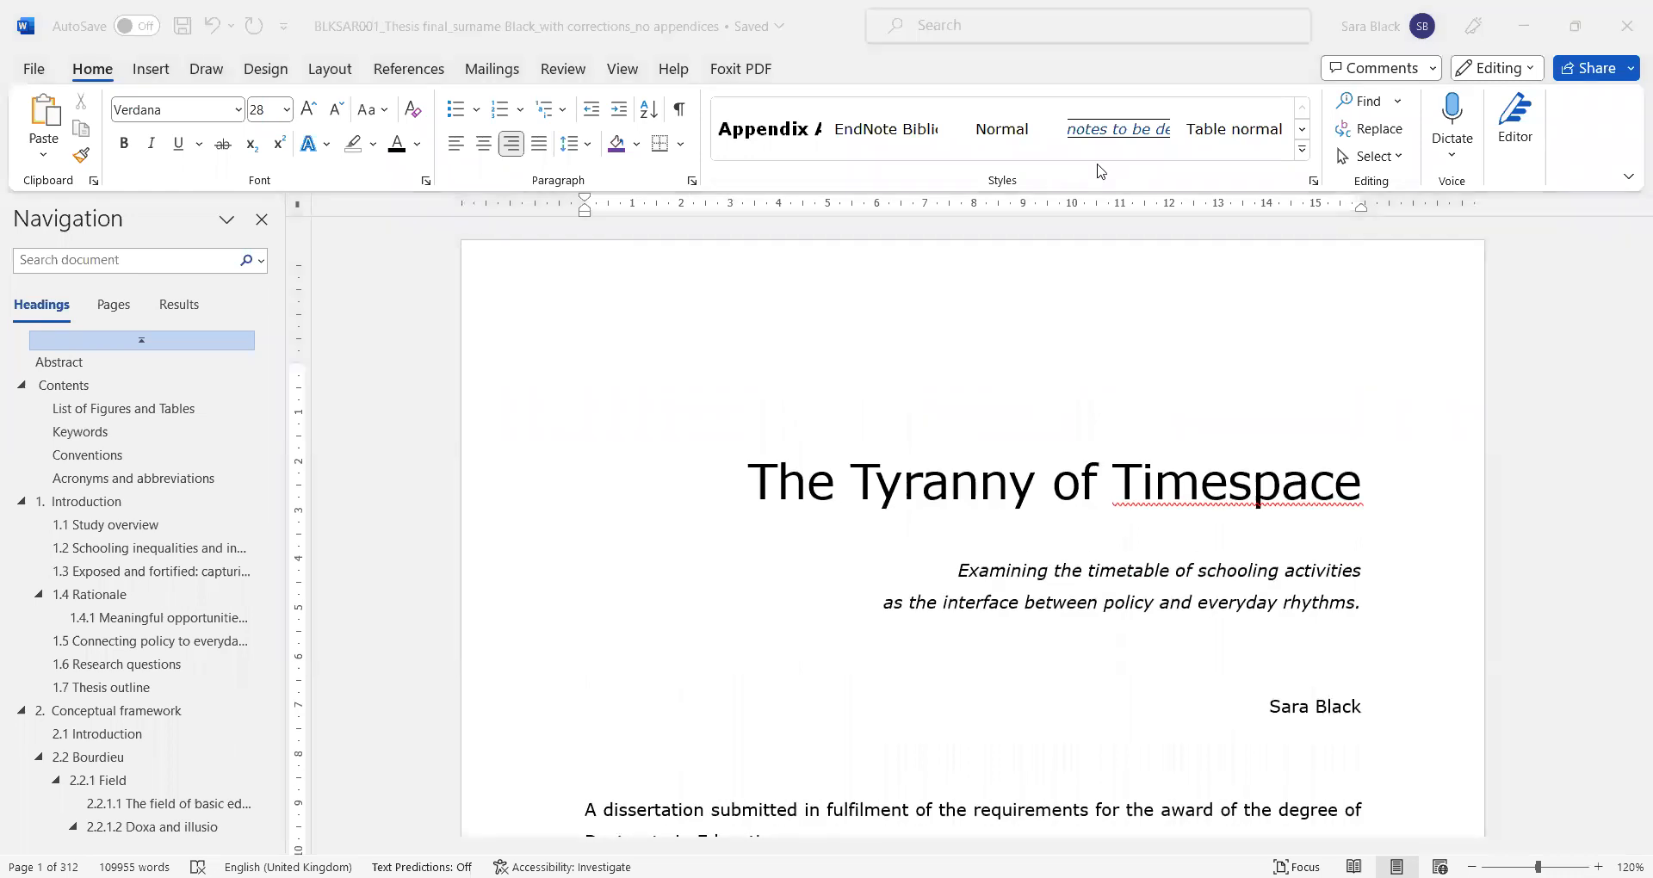
click(1266, 486)
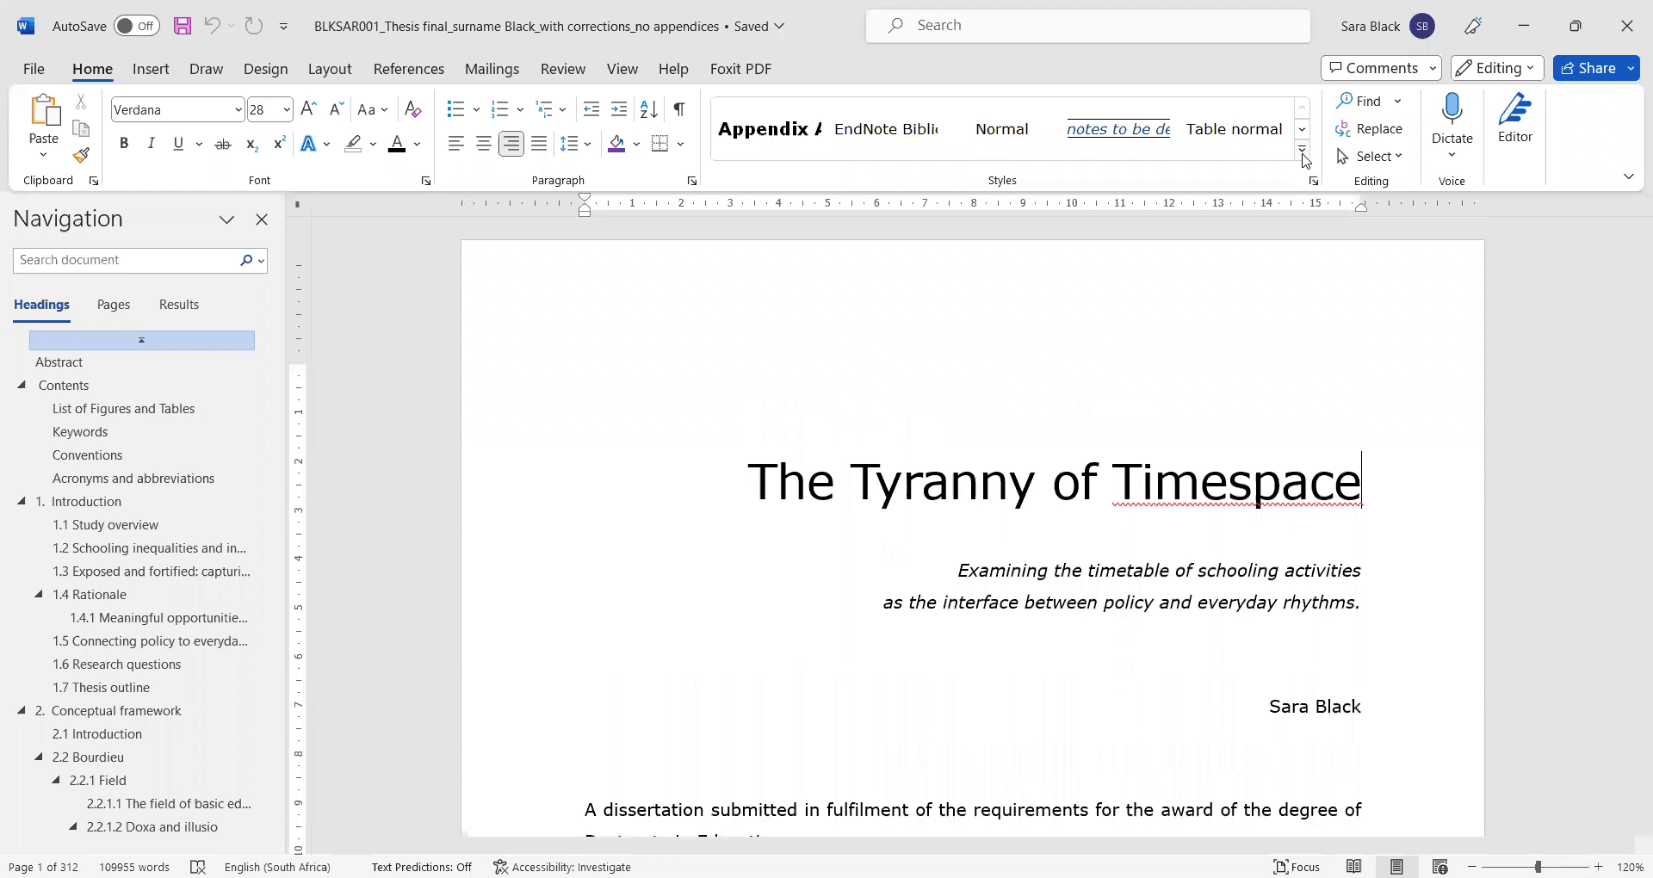
click(1303, 151)
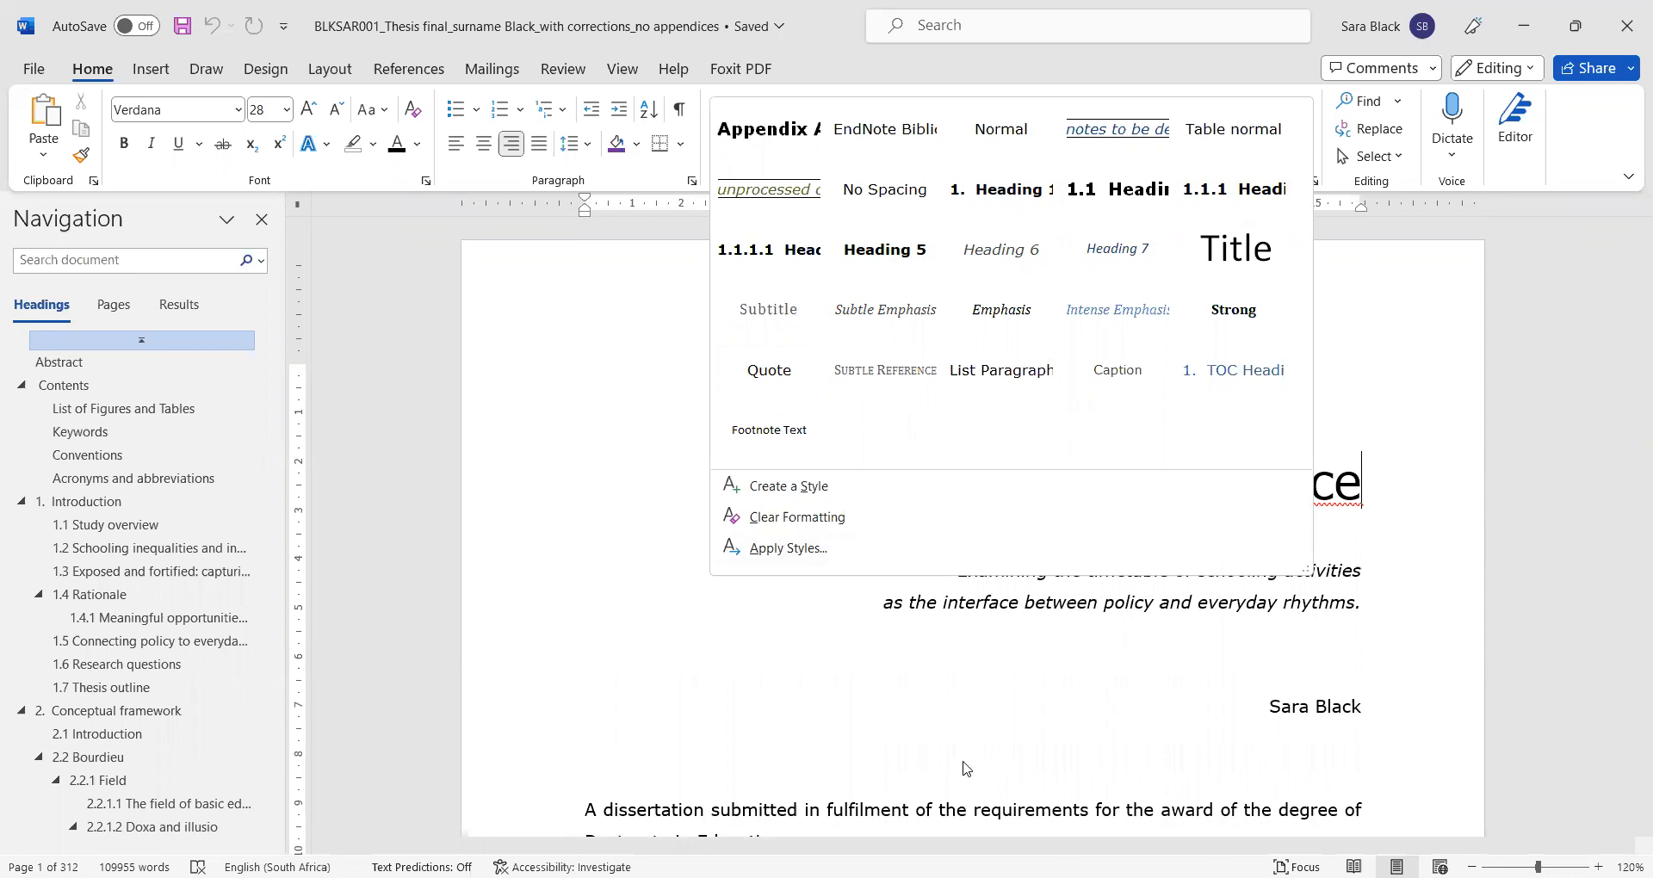
click(950, 686)
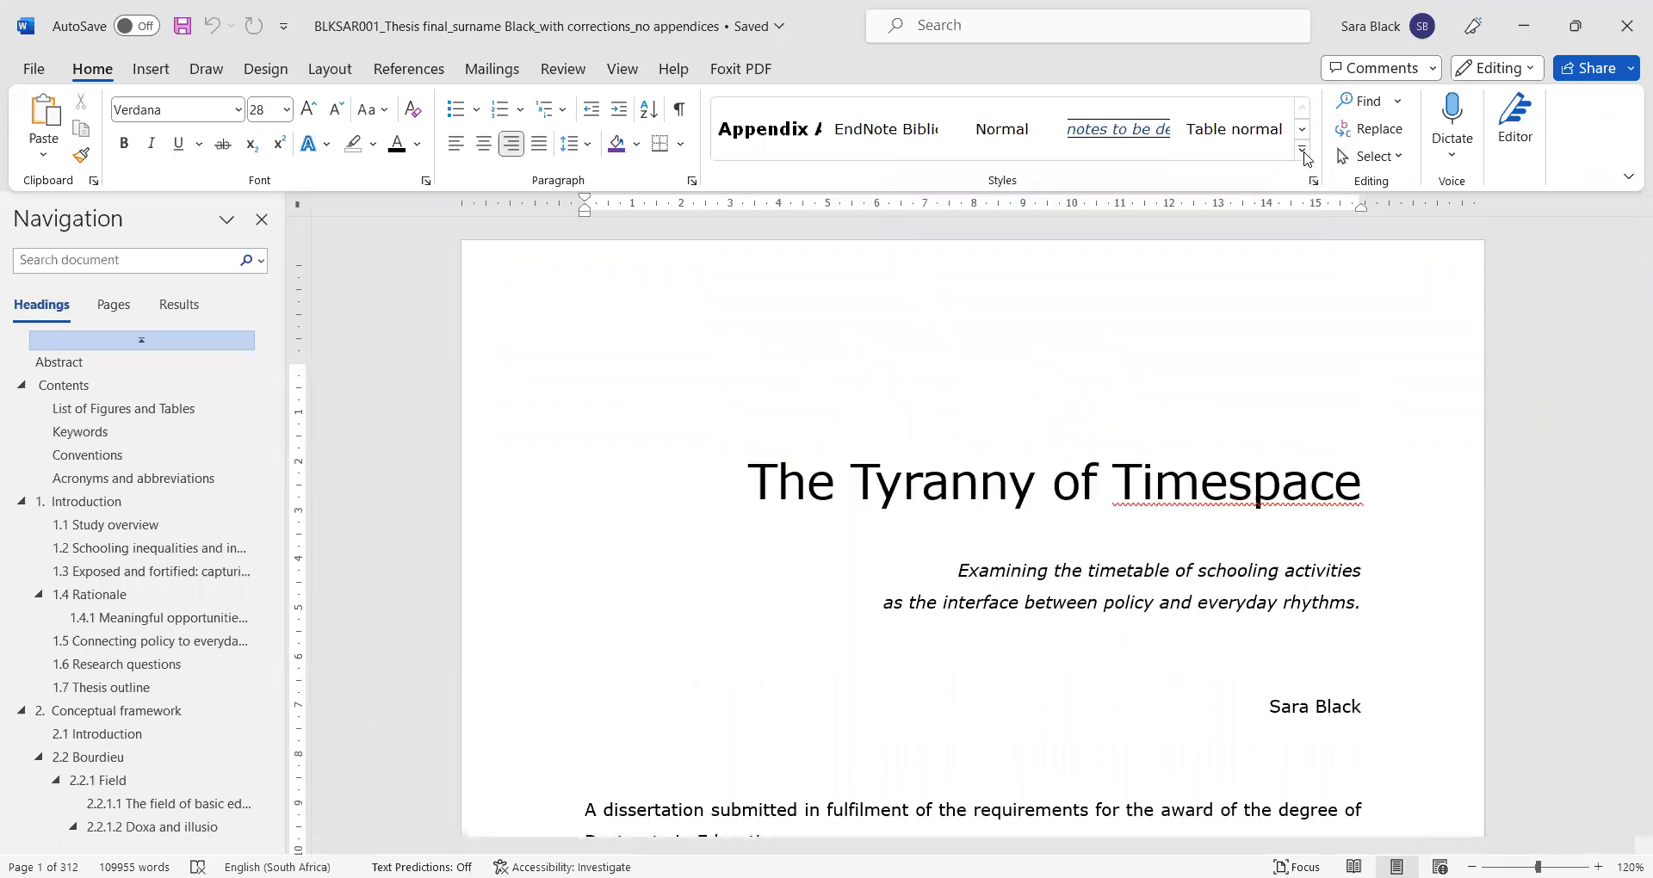
Step: Show the full list of styles for the thesis beside the page and enlarge it vertically
click(1314, 182)
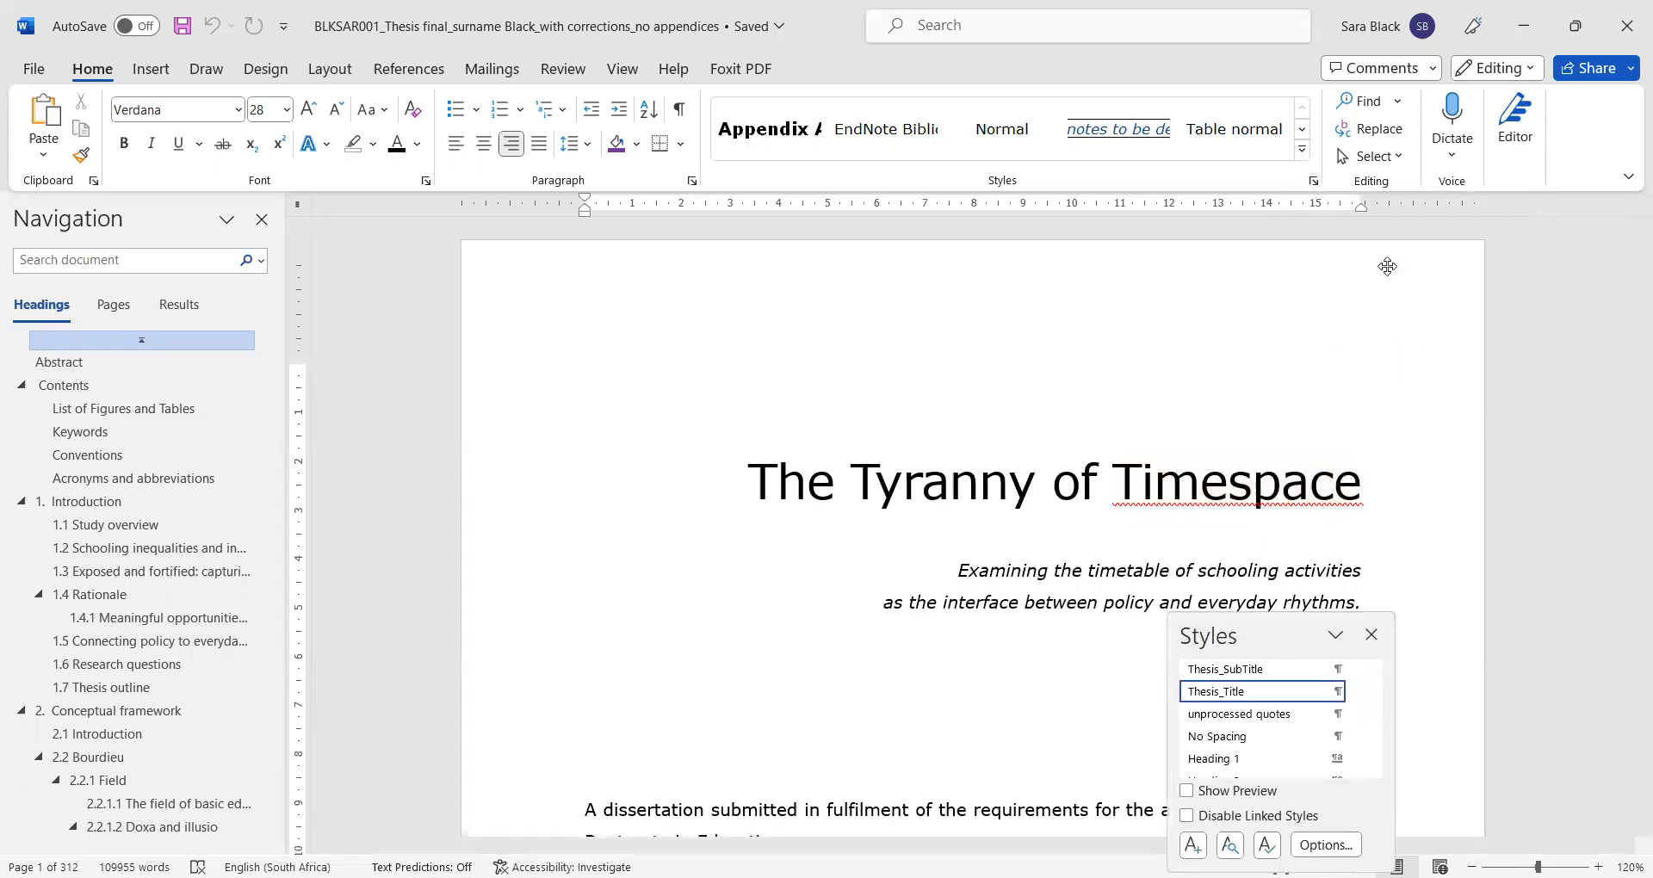
drag(1464, 242, 1464, 241)
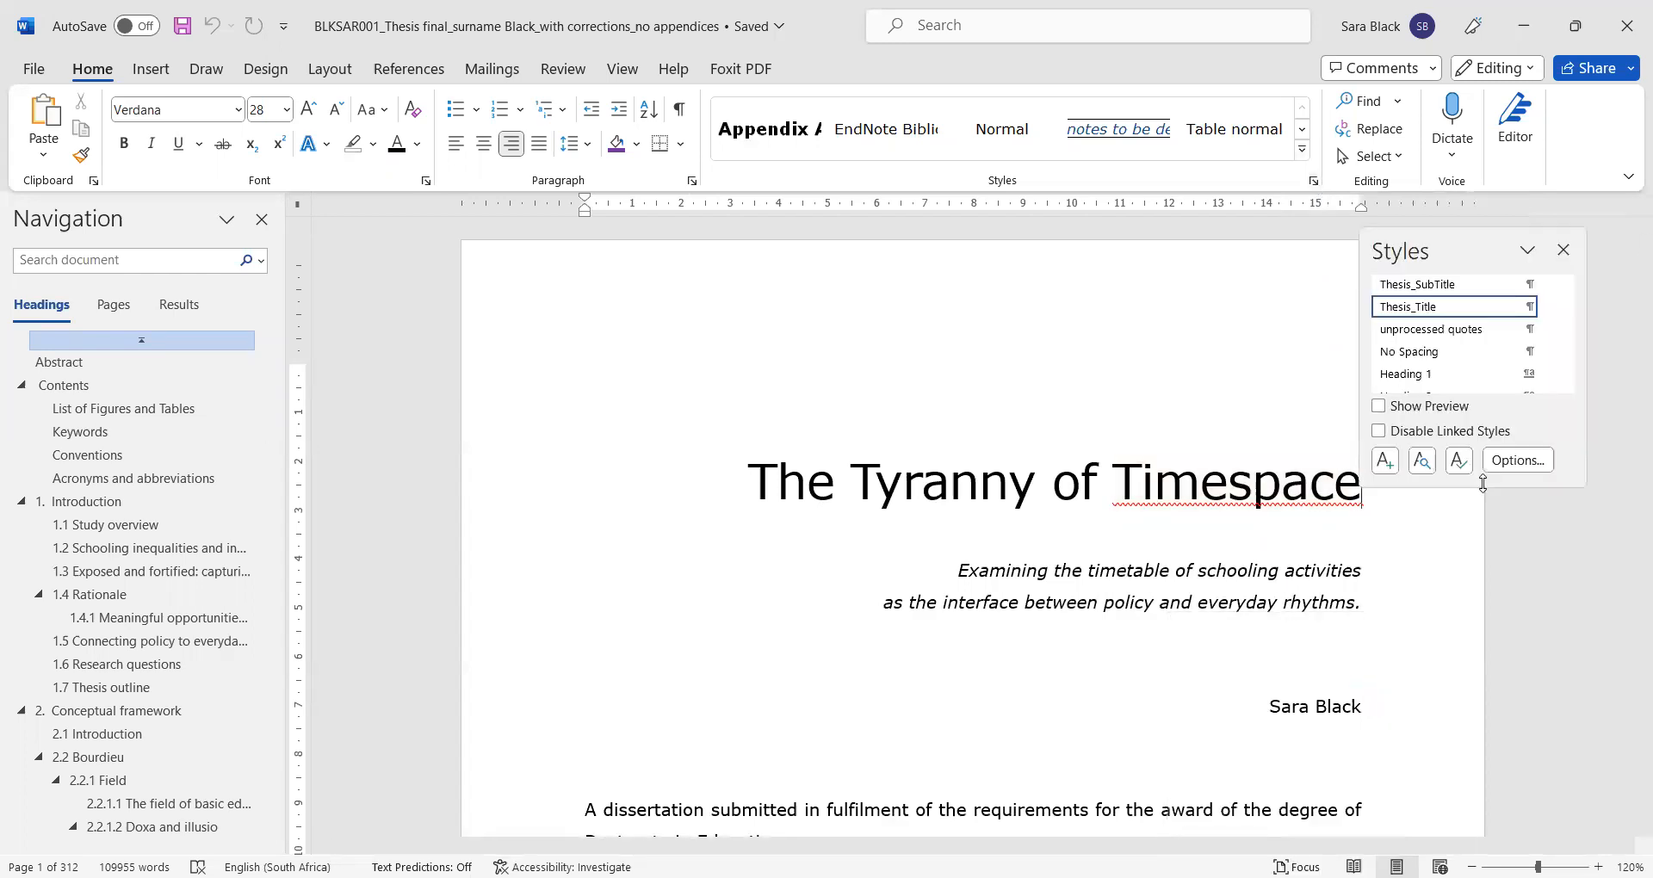
drag(1482, 483, 1434, 842)
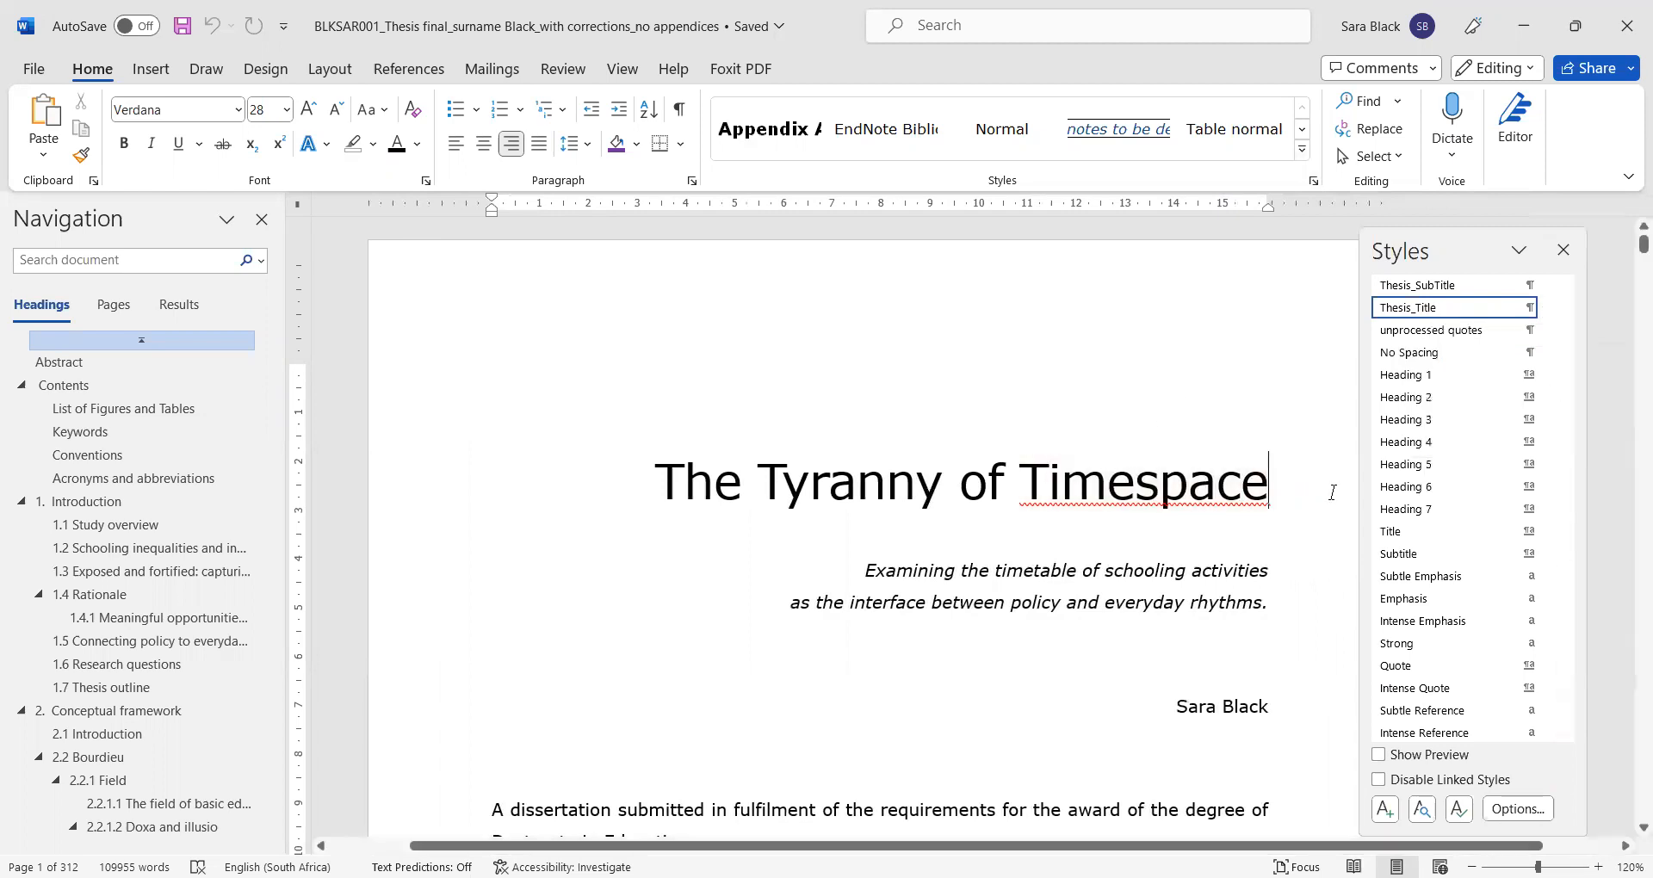
Step: Examine which styles are applied to the title, subtitle and author line on the thesis title page
click(1181, 575)
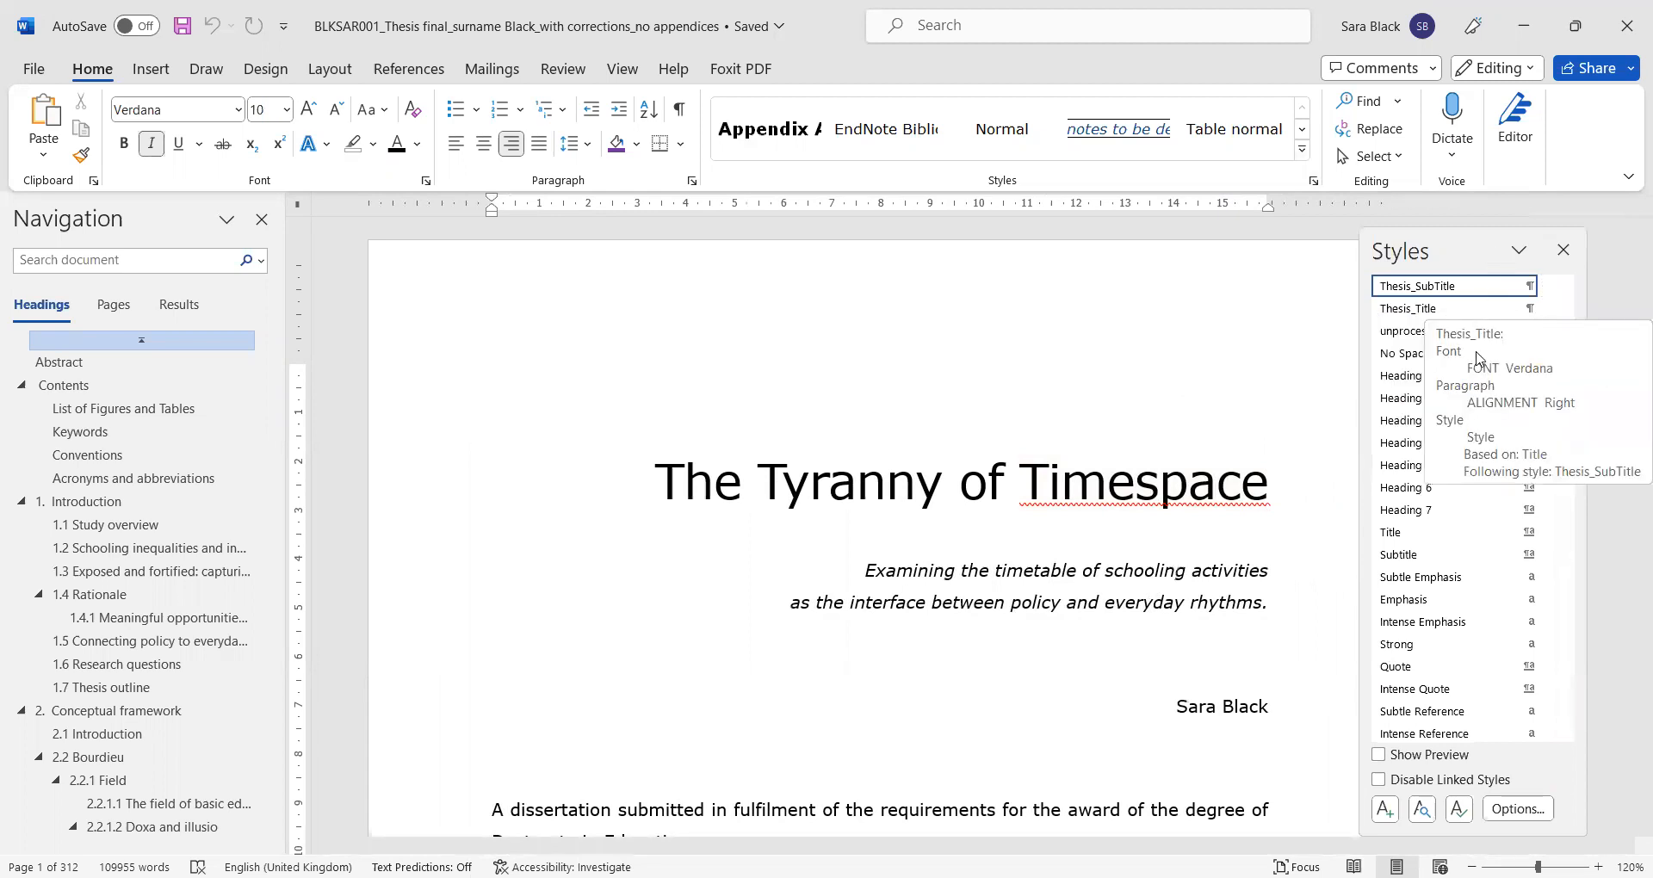
drag(1481, 203, 1481, 202)
click(1190, 476)
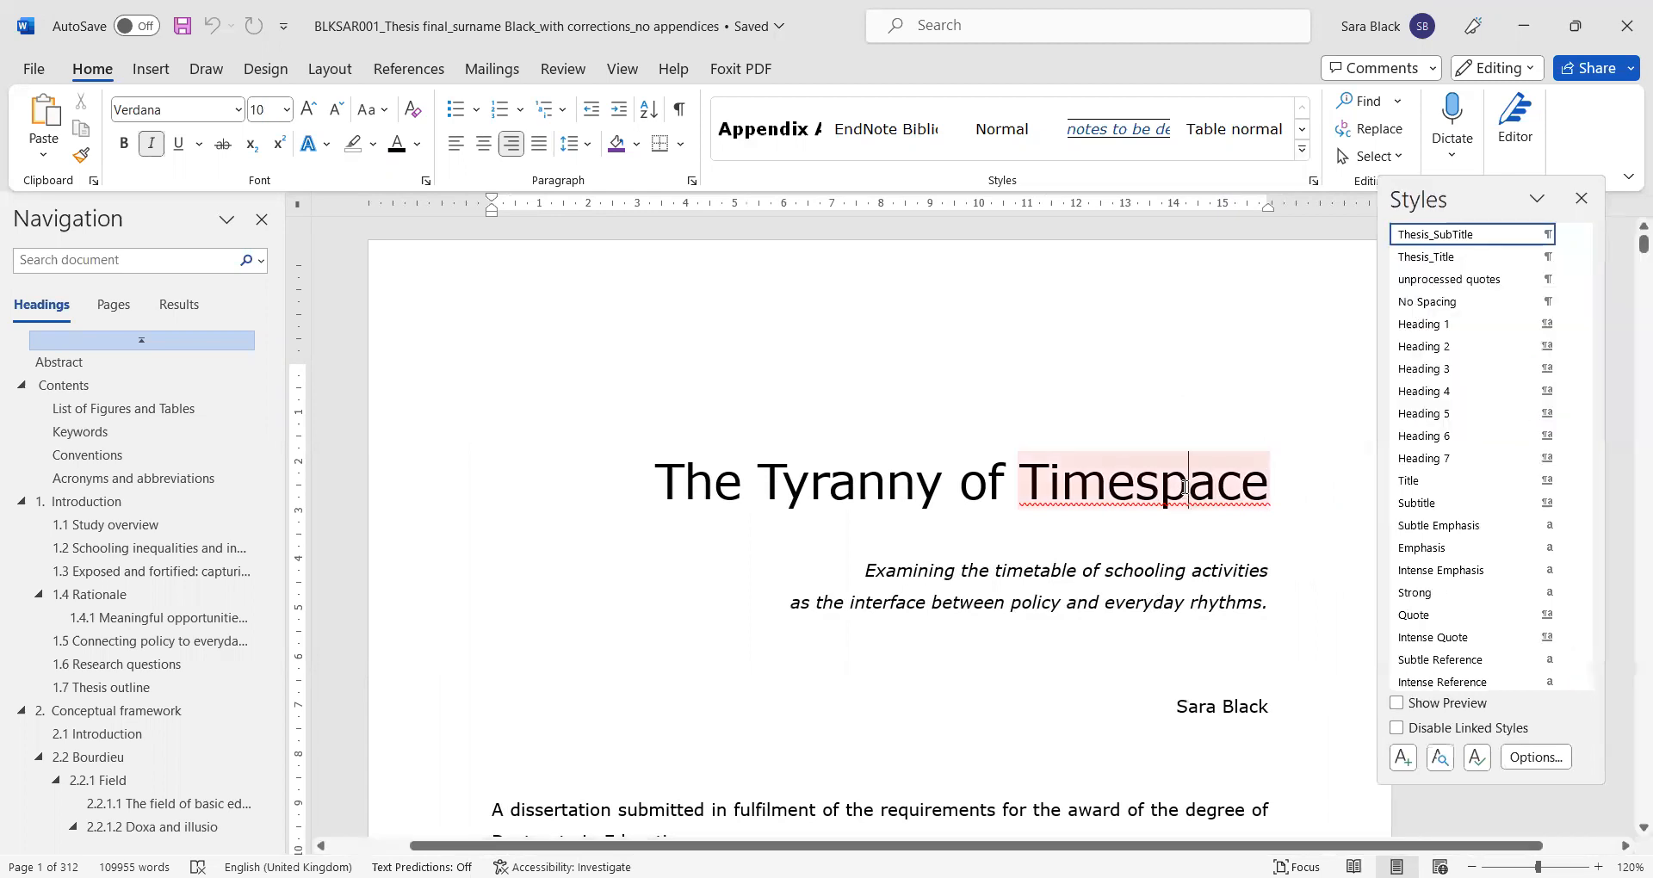
click(973, 566)
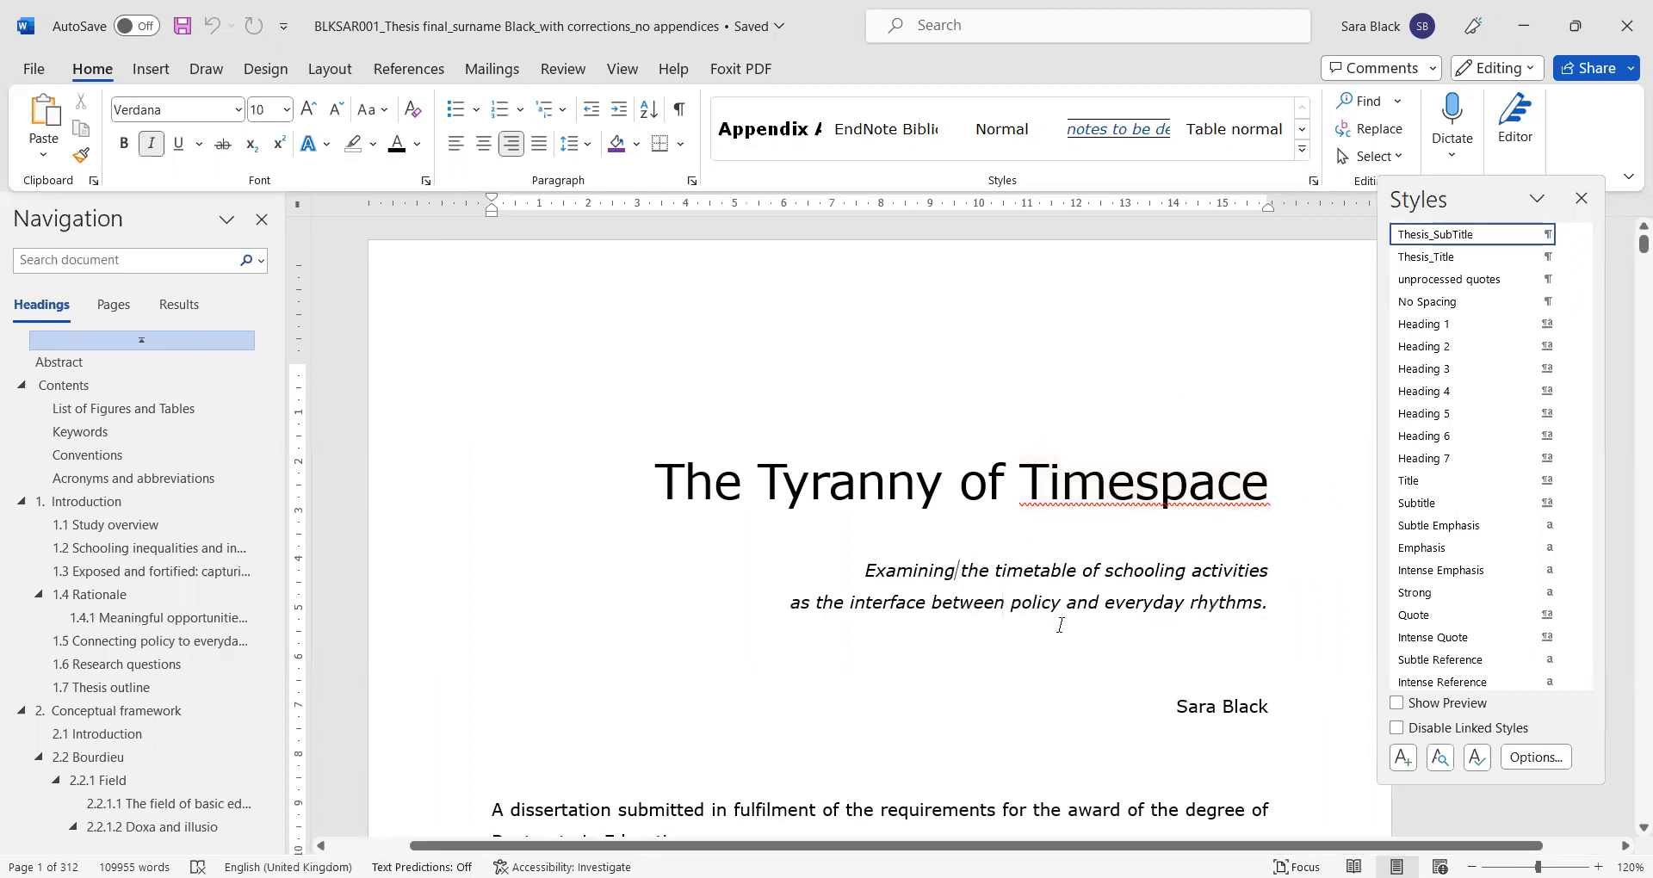
click(1198, 702)
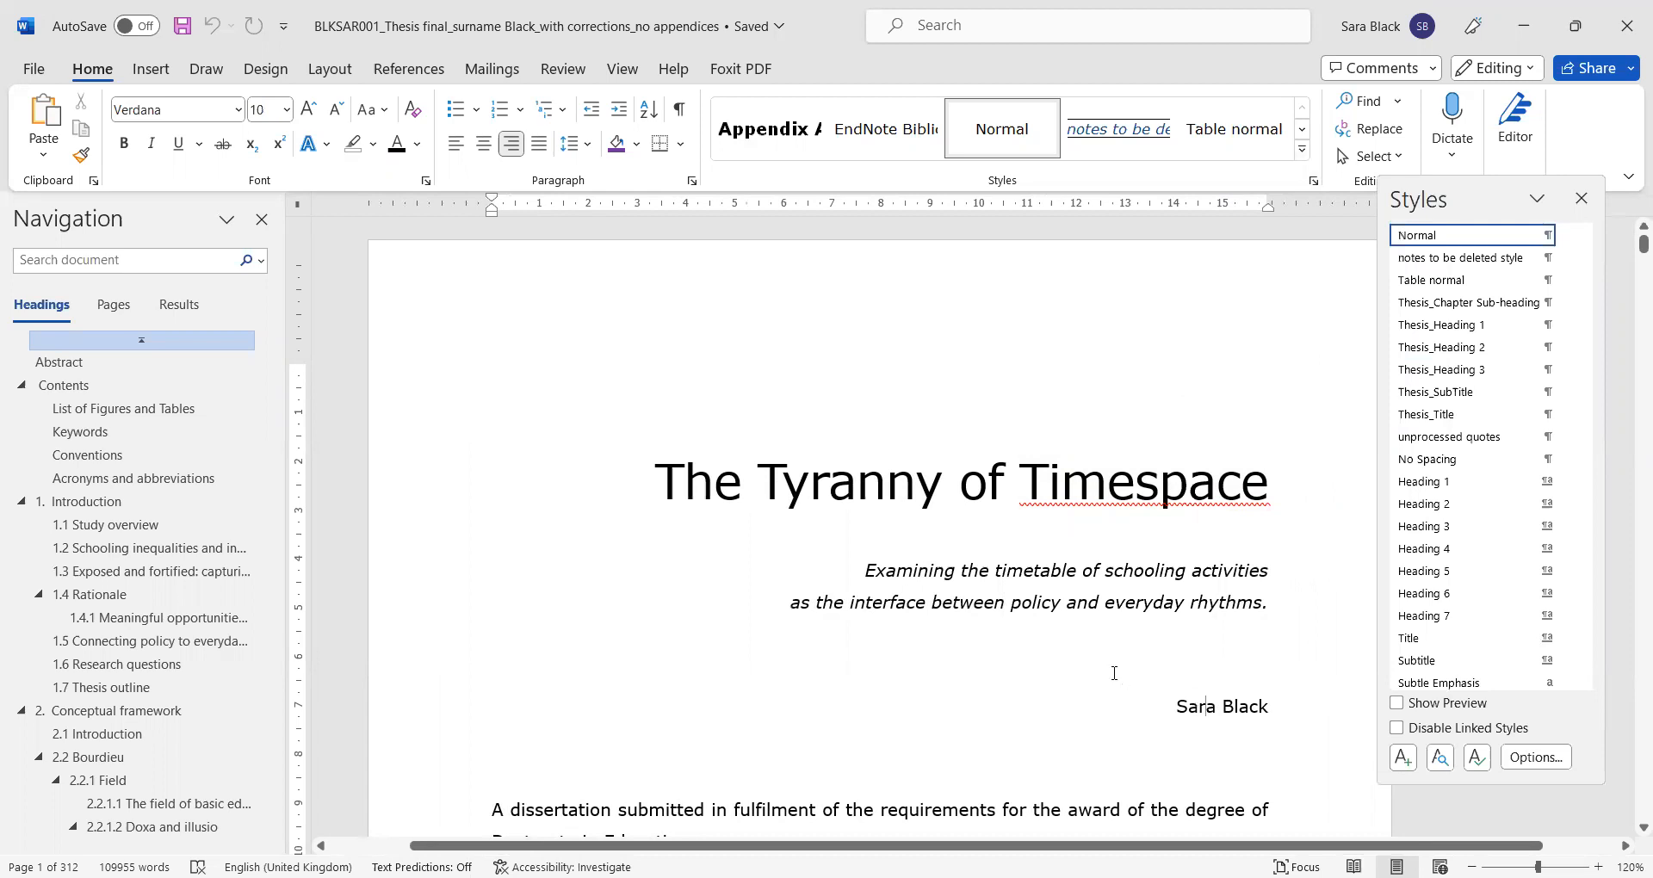
scroll(1114, 673, down, 3)
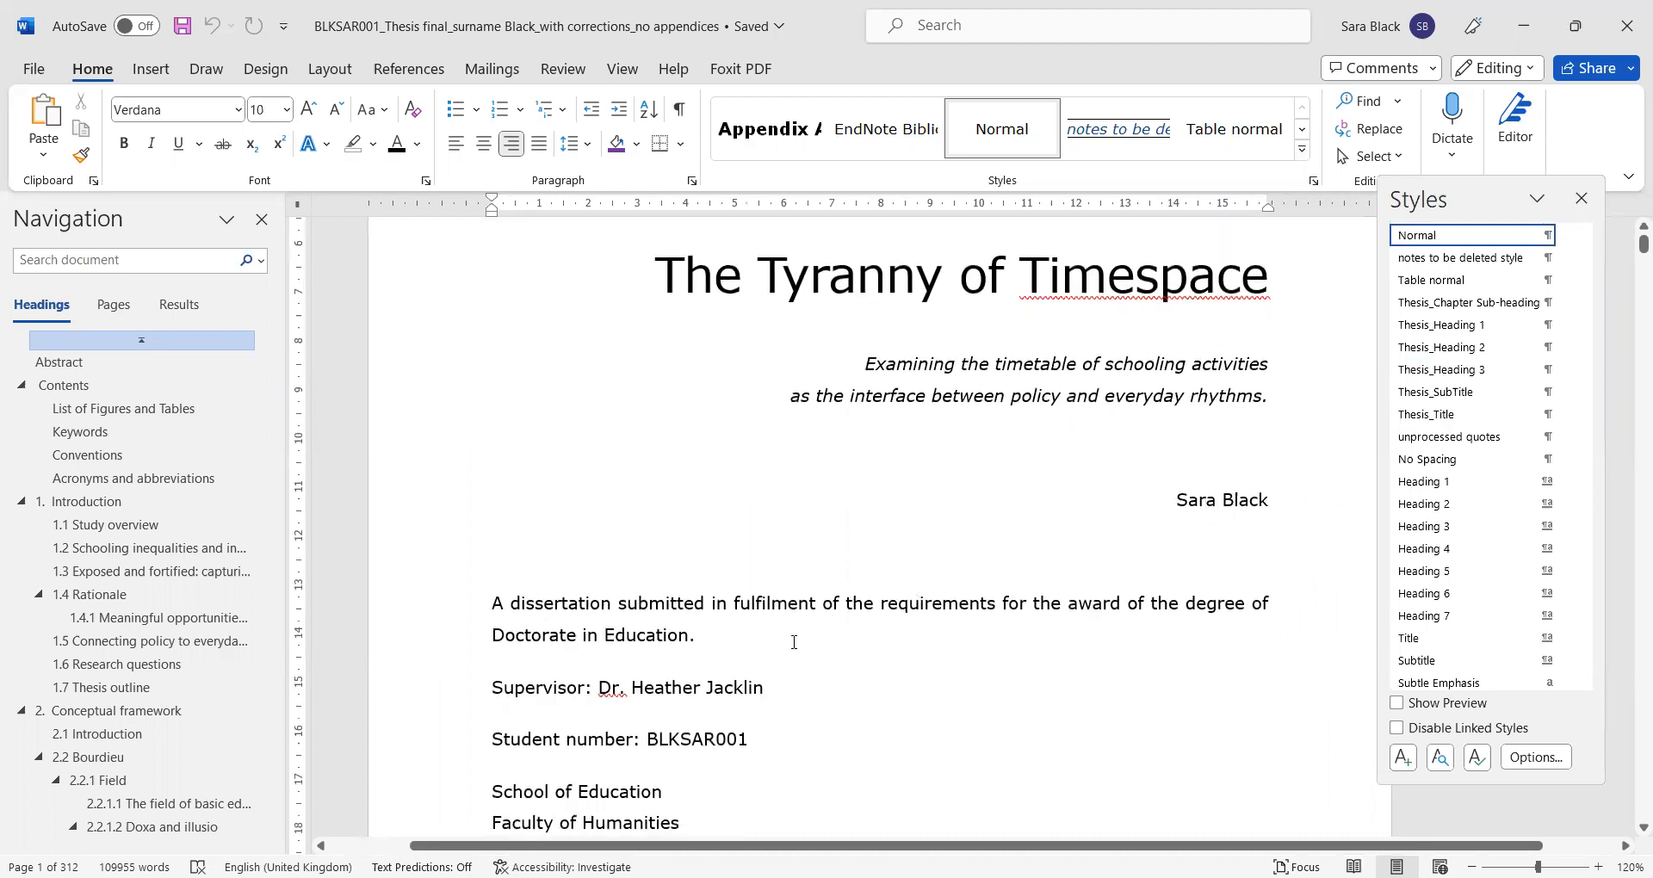
Step: Check the styles applied to the rest of the title page, the declaration, the Abstract and the Contents pages
scroll(793, 642, down, 3)
click(893, 540)
scroll(894, 540, down, 3)
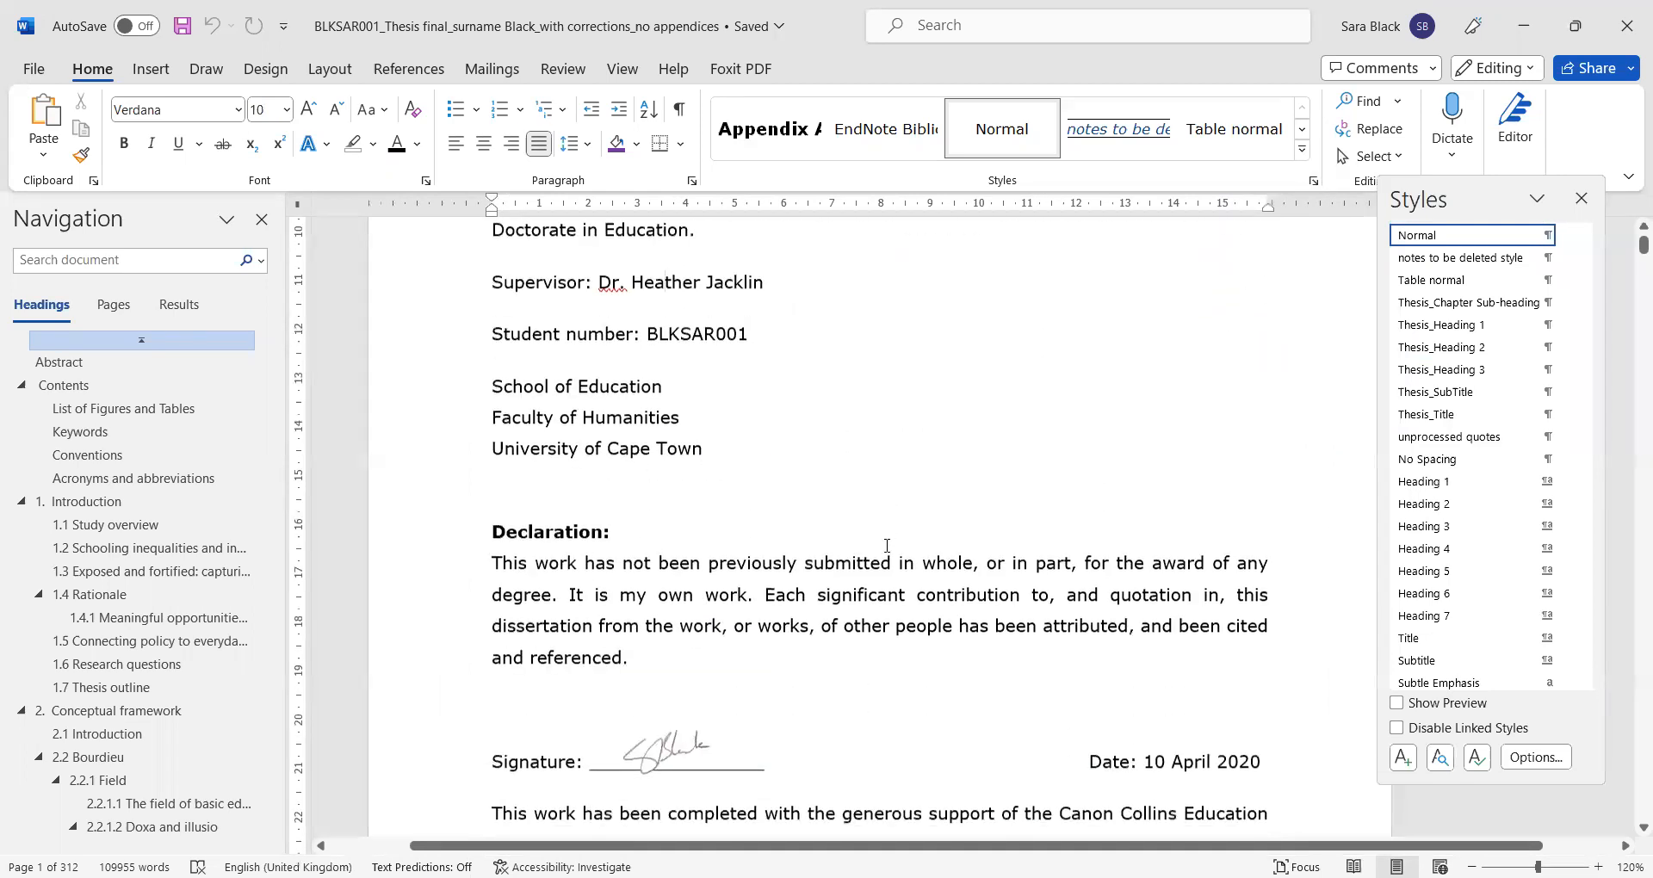
scroll(883, 559, down, 6)
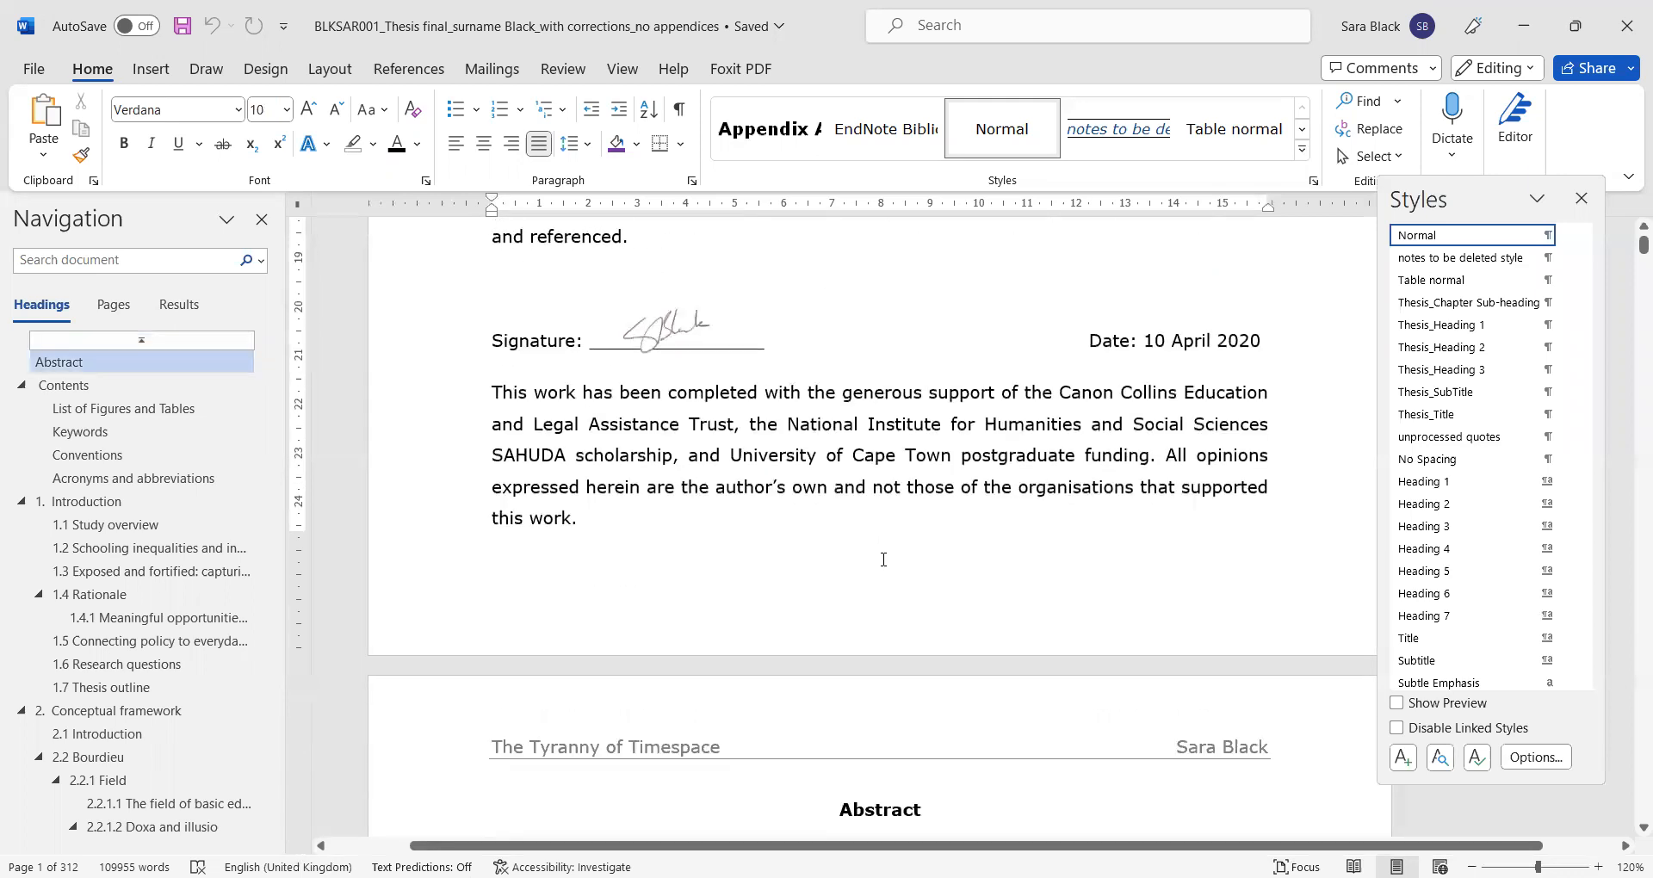
scroll(883, 558, down, 6)
click(881, 396)
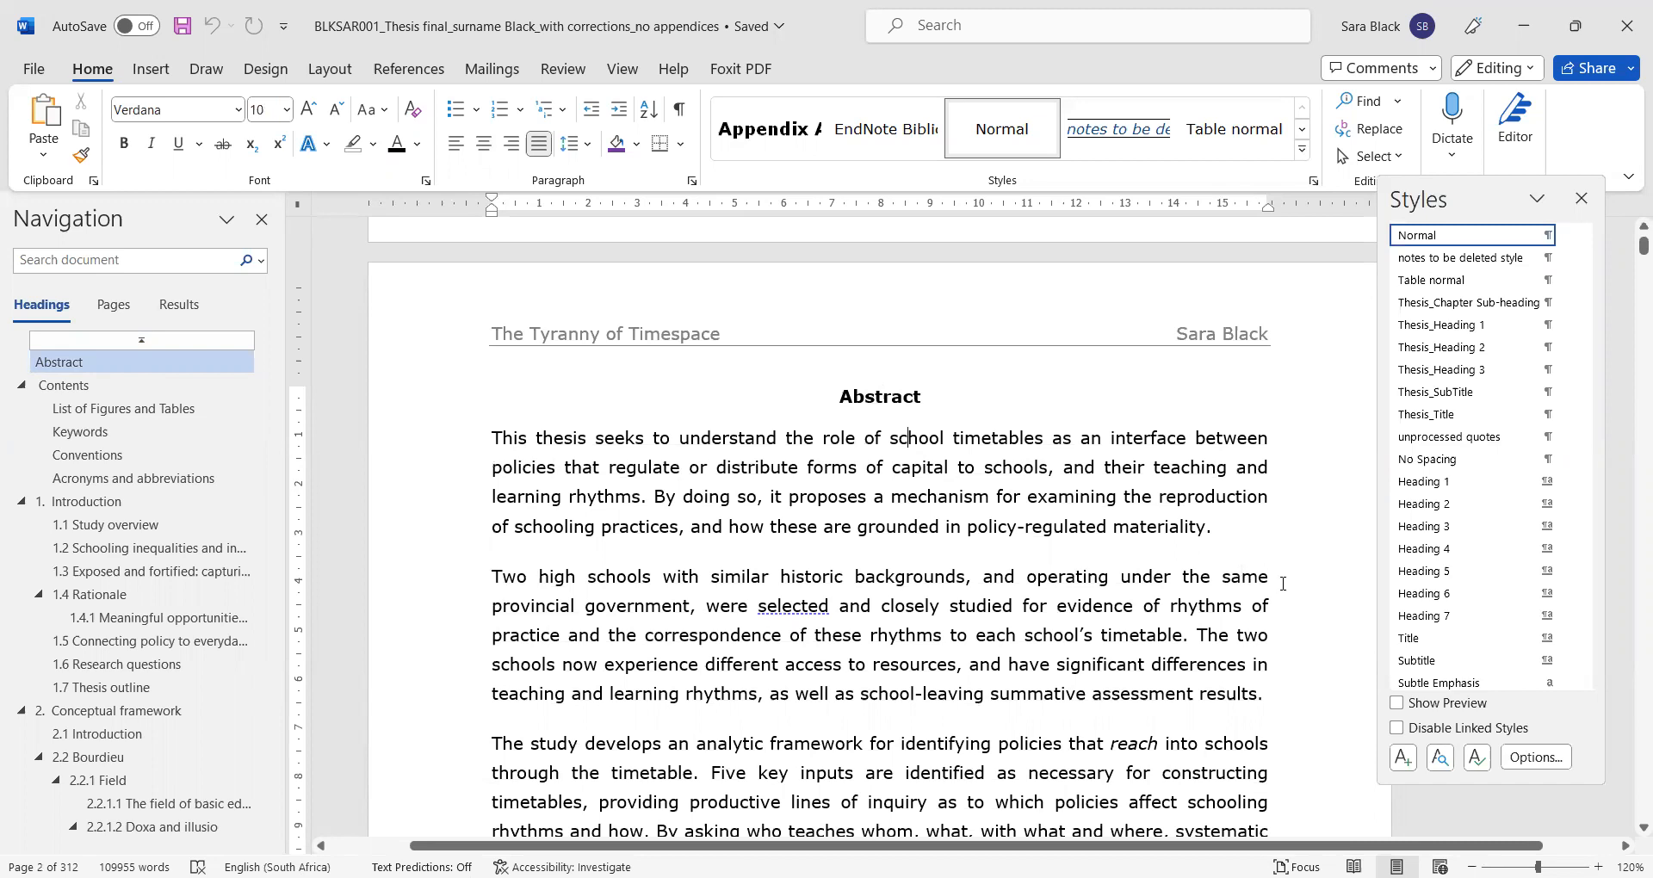
scroll(1119, 553, down, 10)
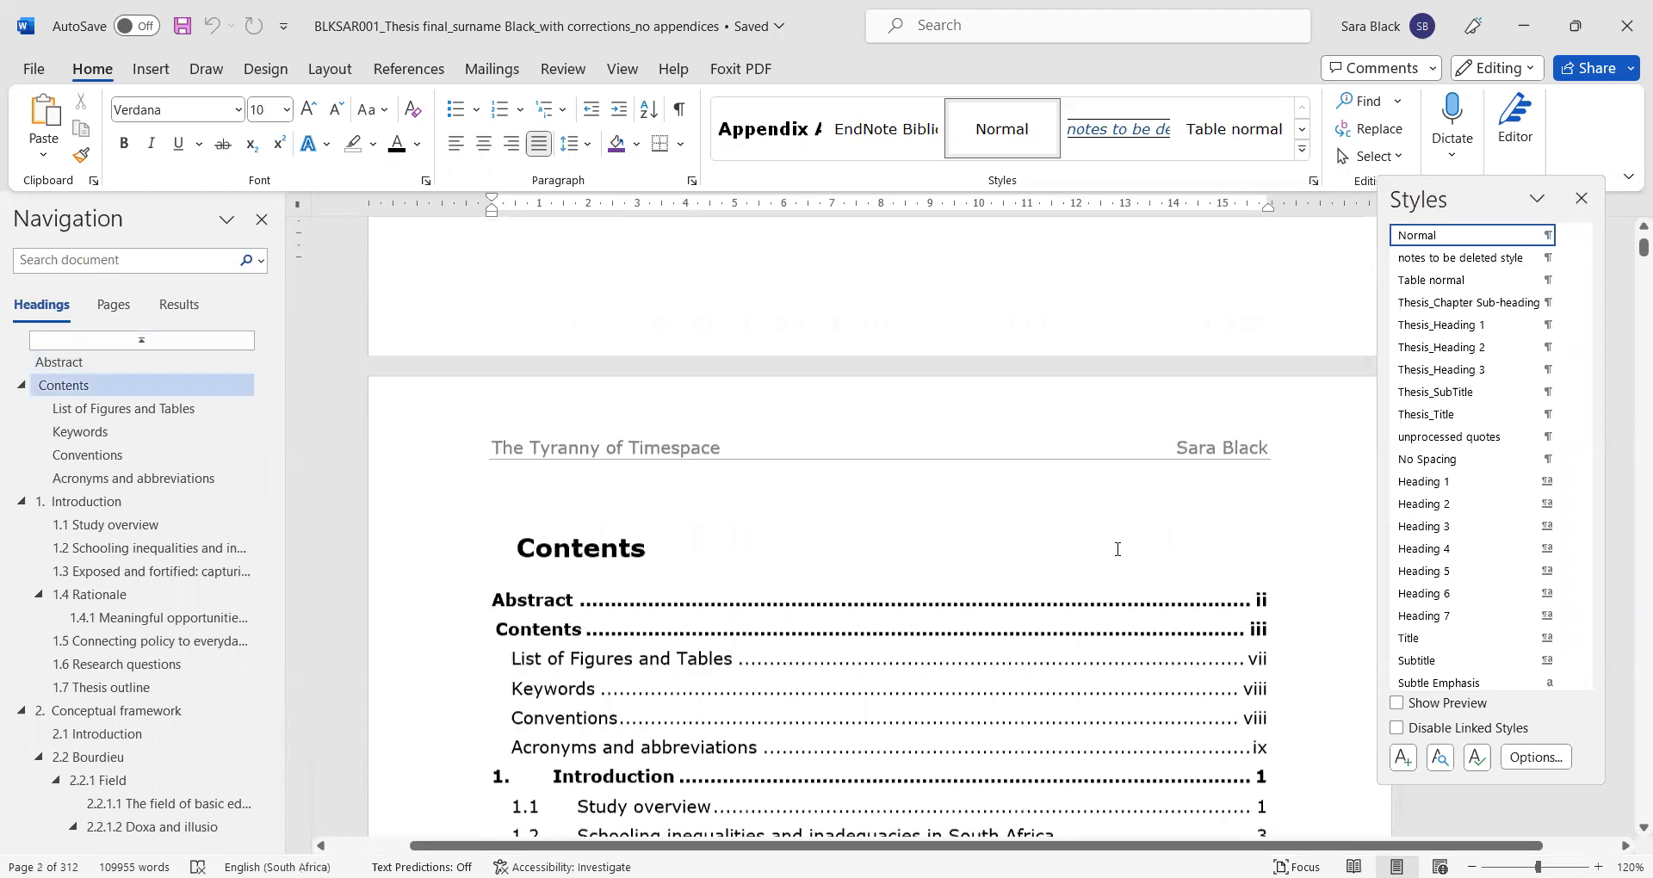
scroll(1116, 549, down, 2)
click(586, 501)
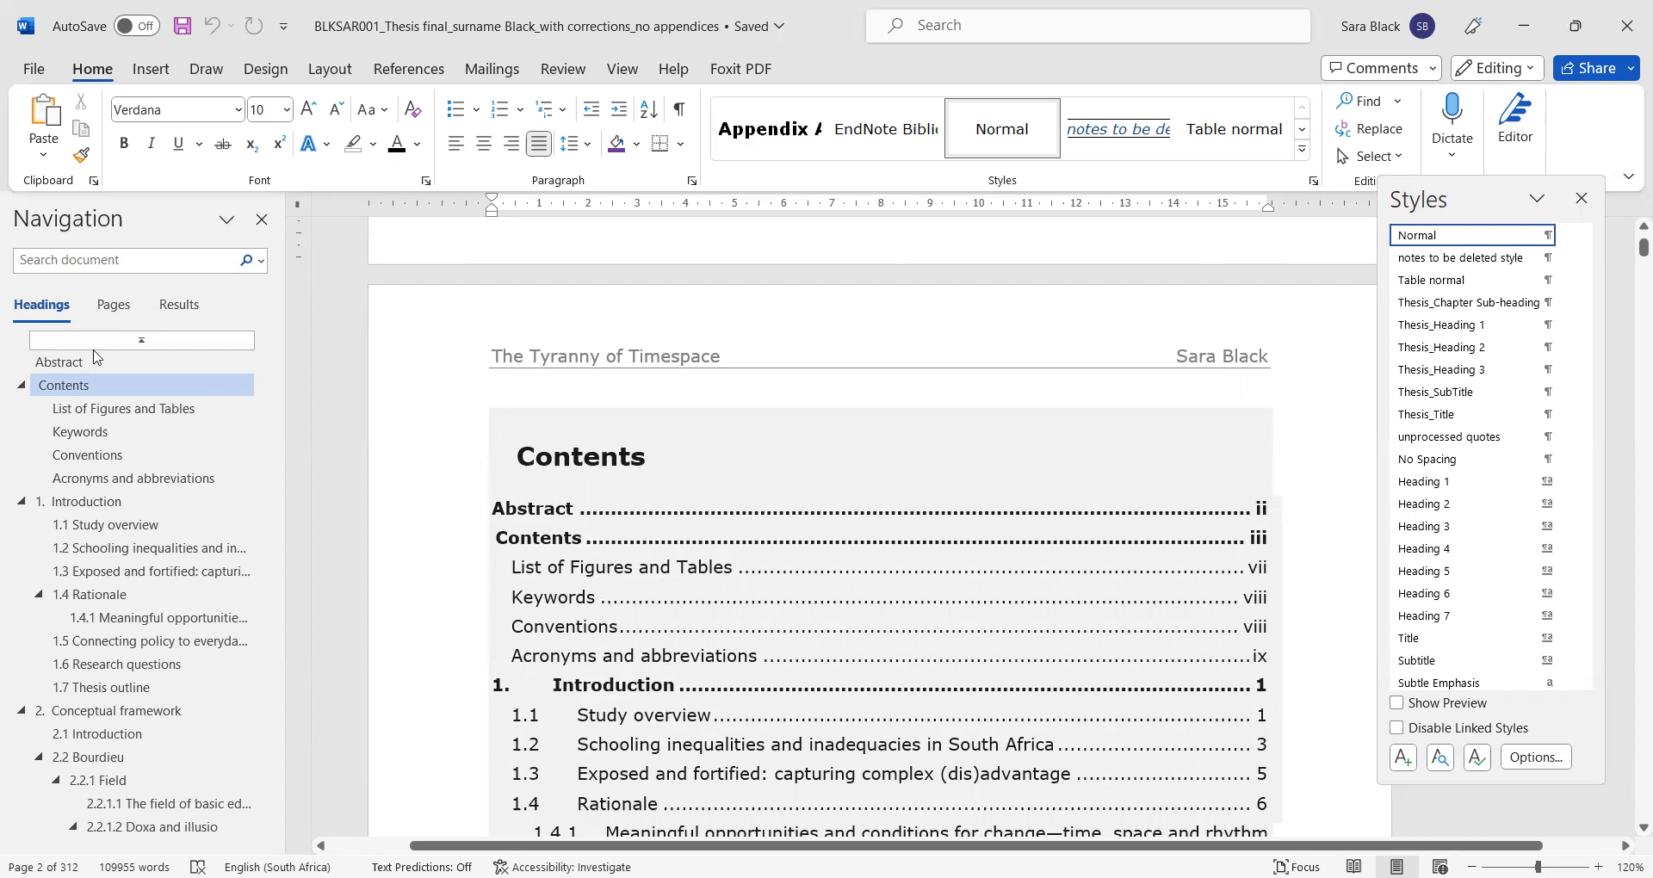
Step: Review the thesis heading outline from the Abstract through to the Appendices
scroll(99, 413, down, 10)
scroll(99, 459, down, 15)
scroll(97, 459, down, 15)
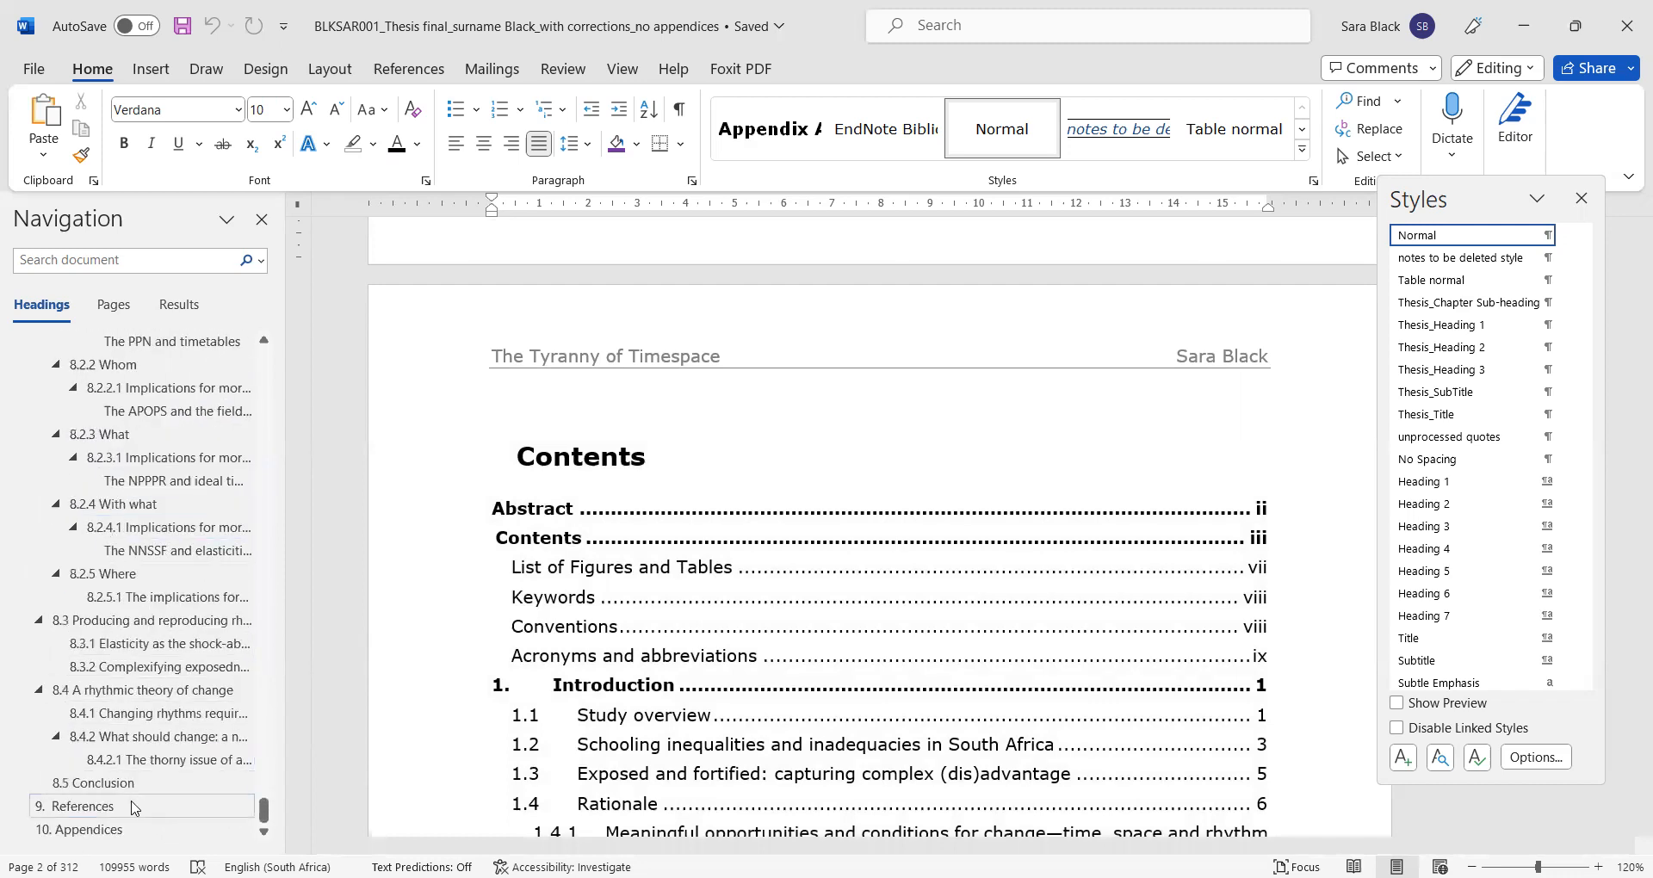
scroll(121, 800, up, 20)
scroll(86, 764, up, 20)
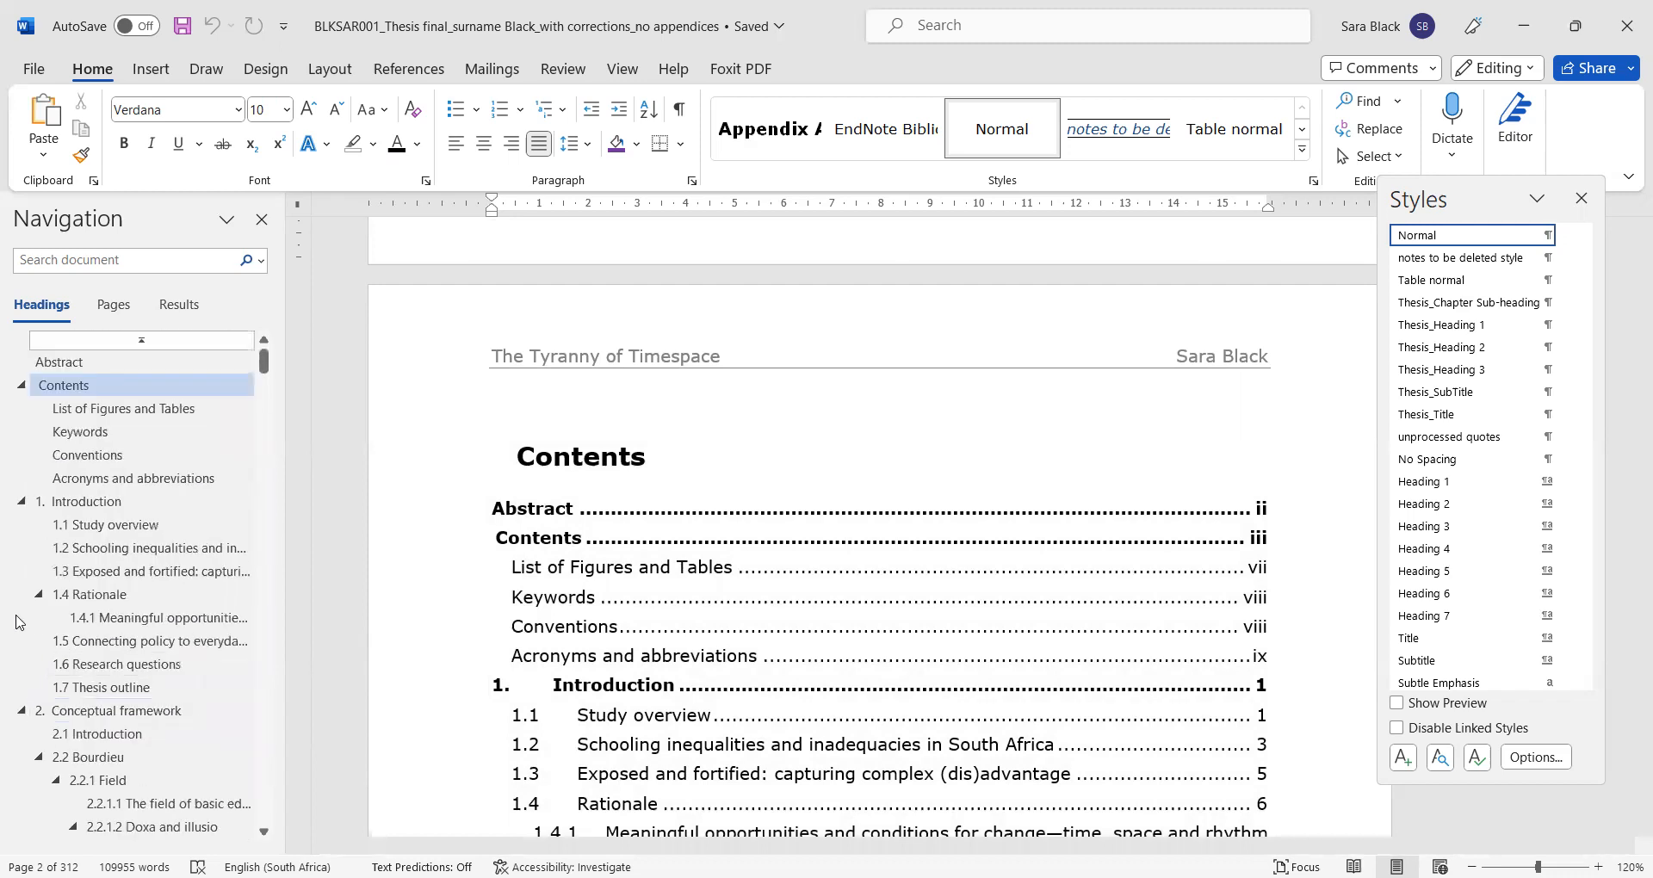
Step: Collapse the Contents section and chapters 1 to 8 in the heading outline so only top-level headings show
click(22, 388)
click(21, 410)
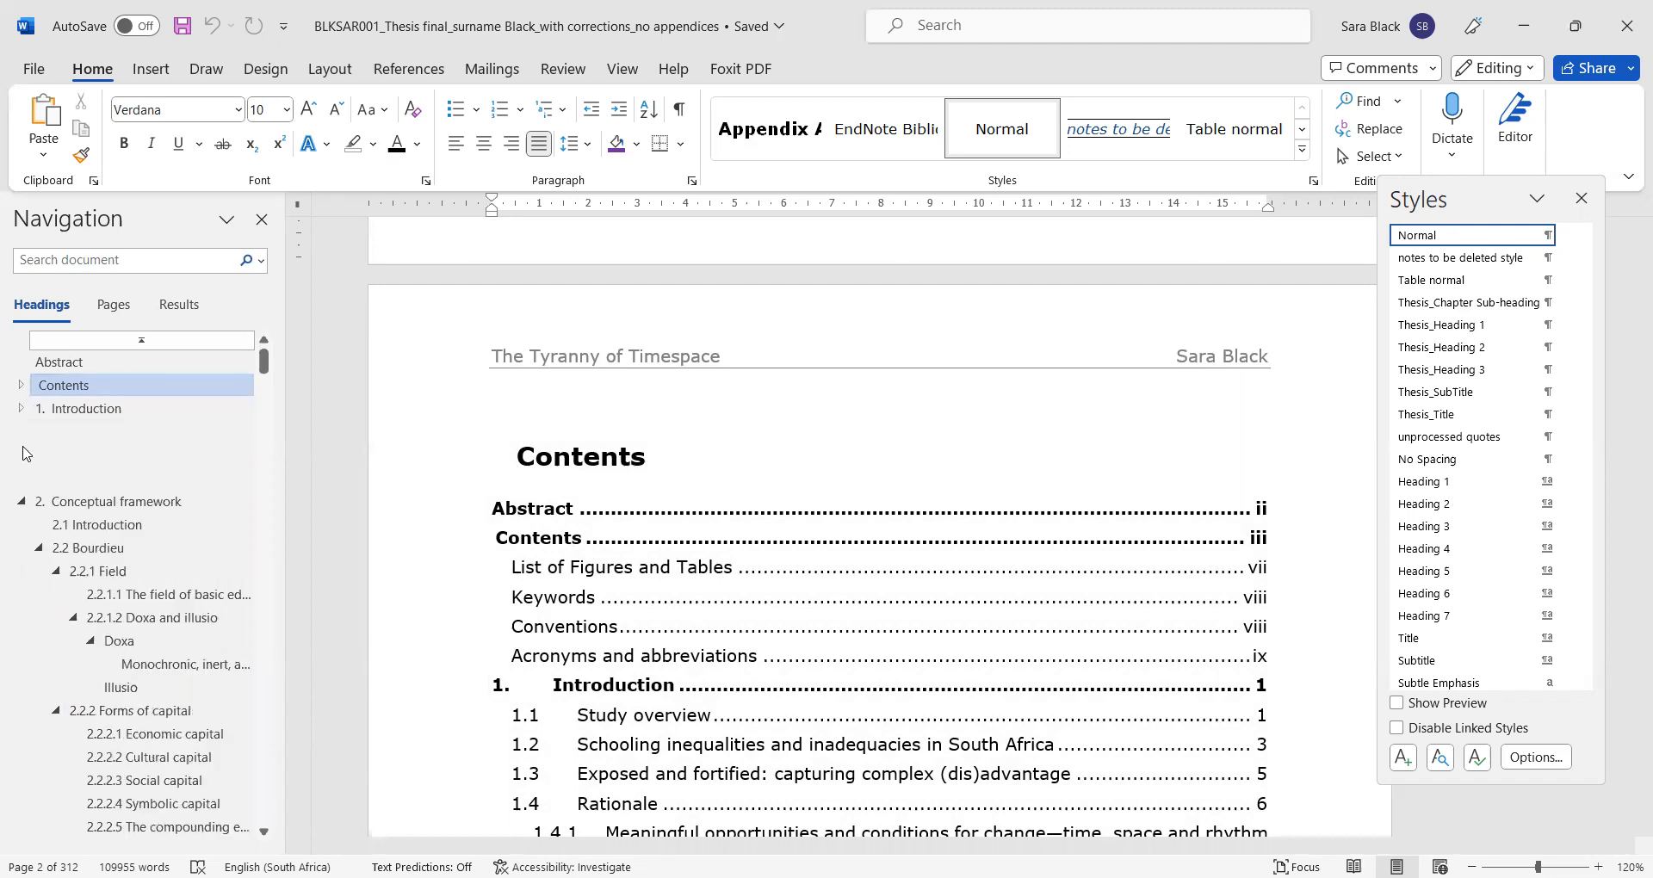
click(21, 433)
click(21, 456)
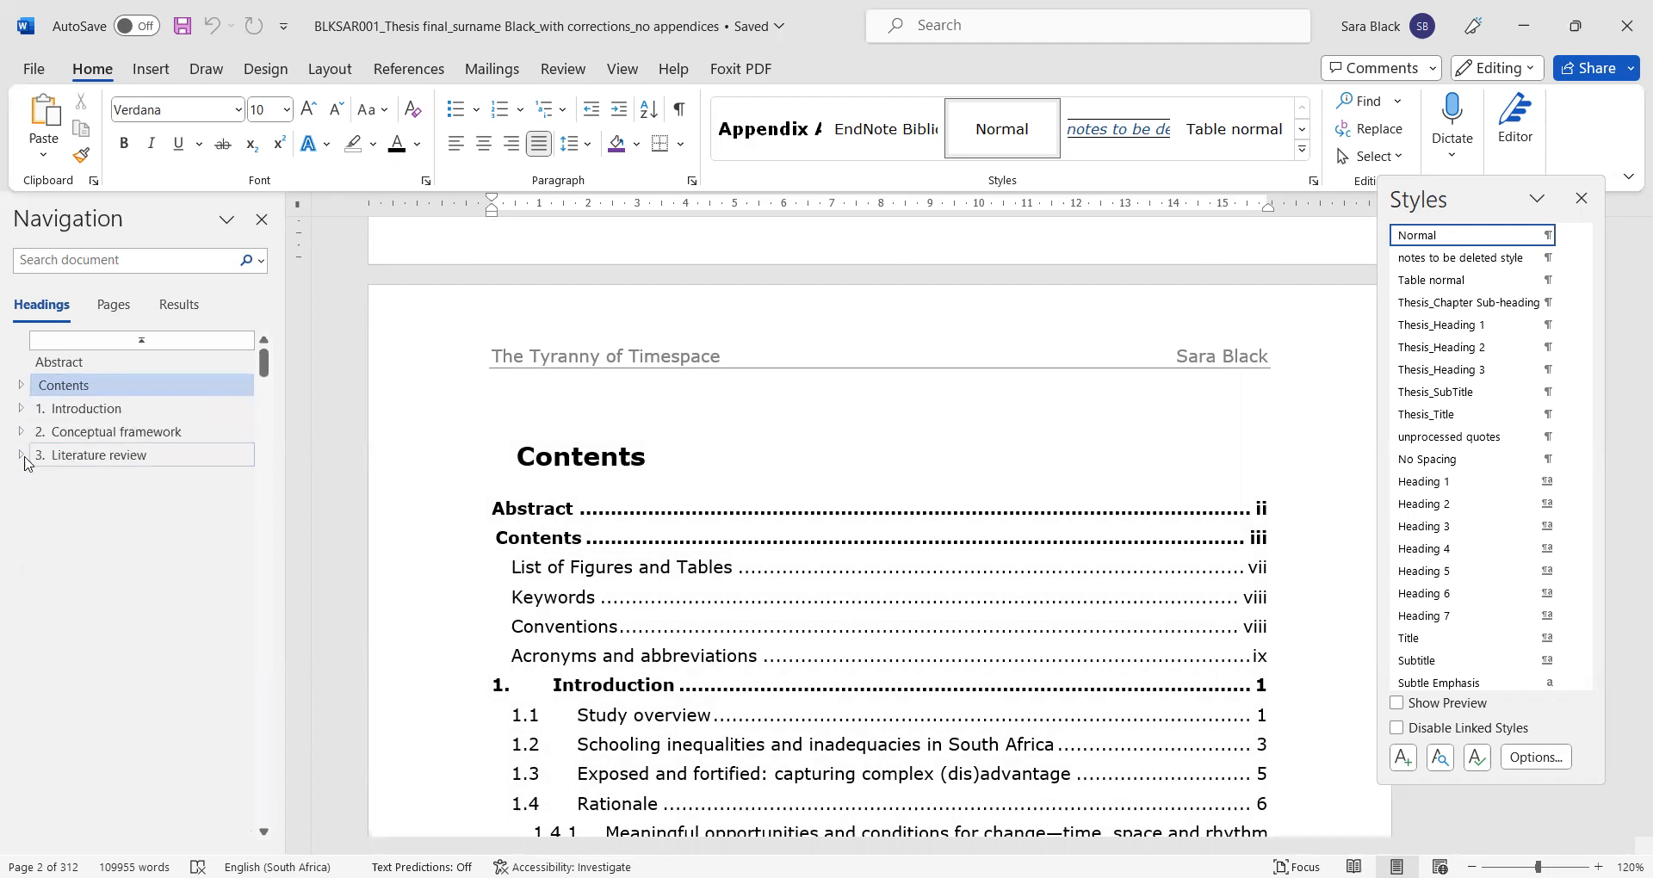
click(20, 479)
click(22, 503)
click(22, 526)
click(22, 549)
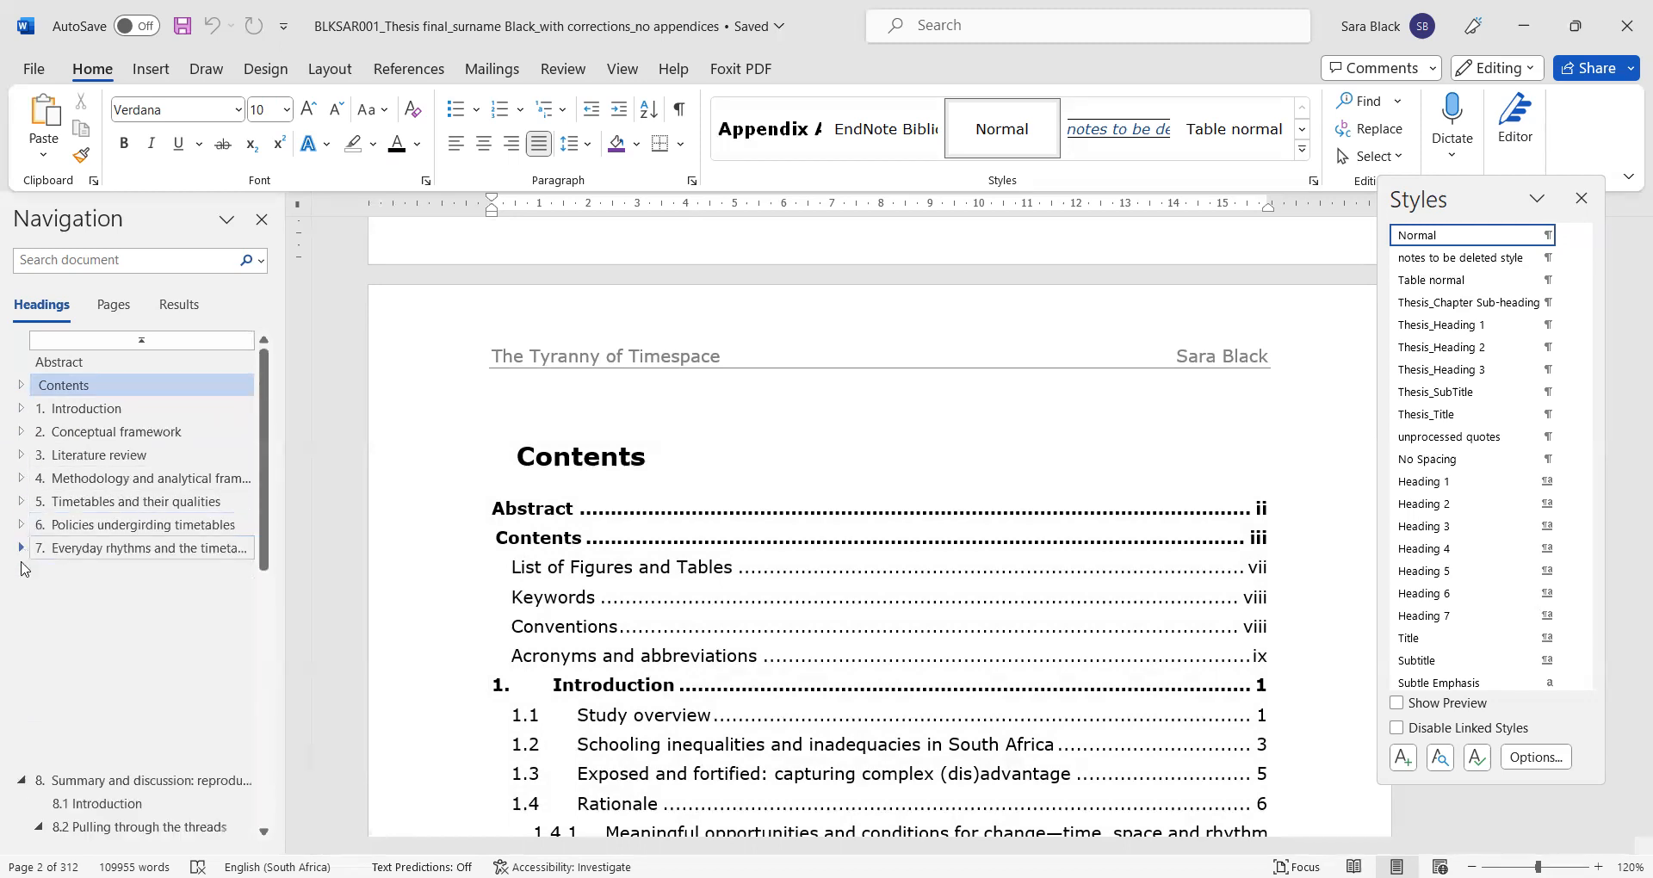
click(22, 572)
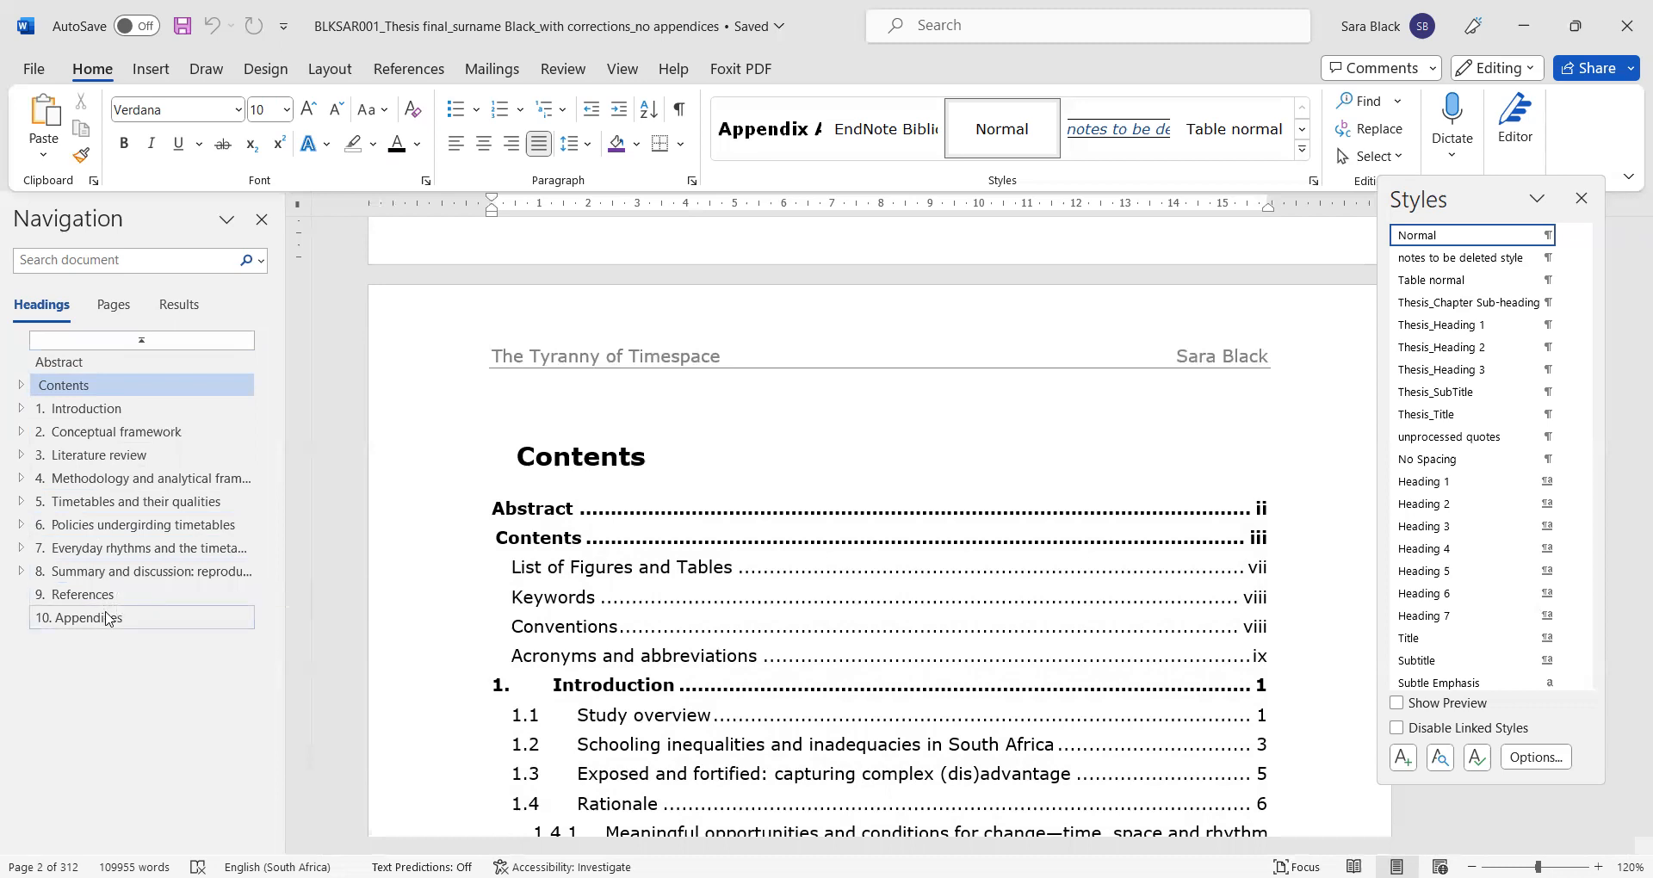
Step: Expand chapter 3 in the outline, collapse subsections 3.3.1 to 3.3.3, and go to the Literature review heading
click(21, 455)
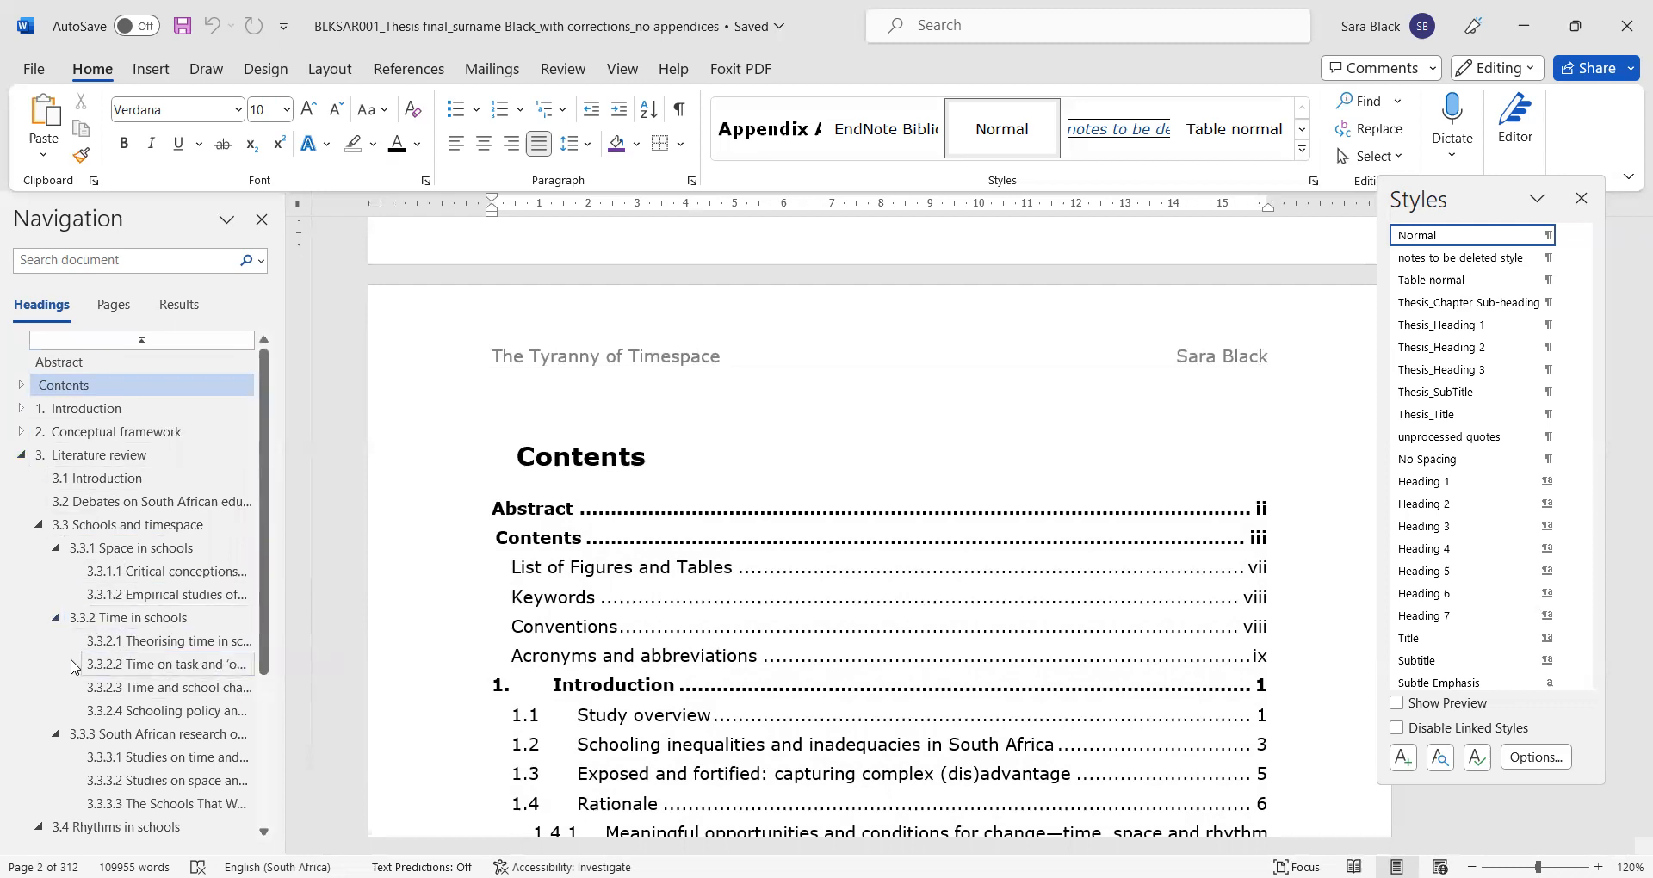
scroll(129, 663, down, 3)
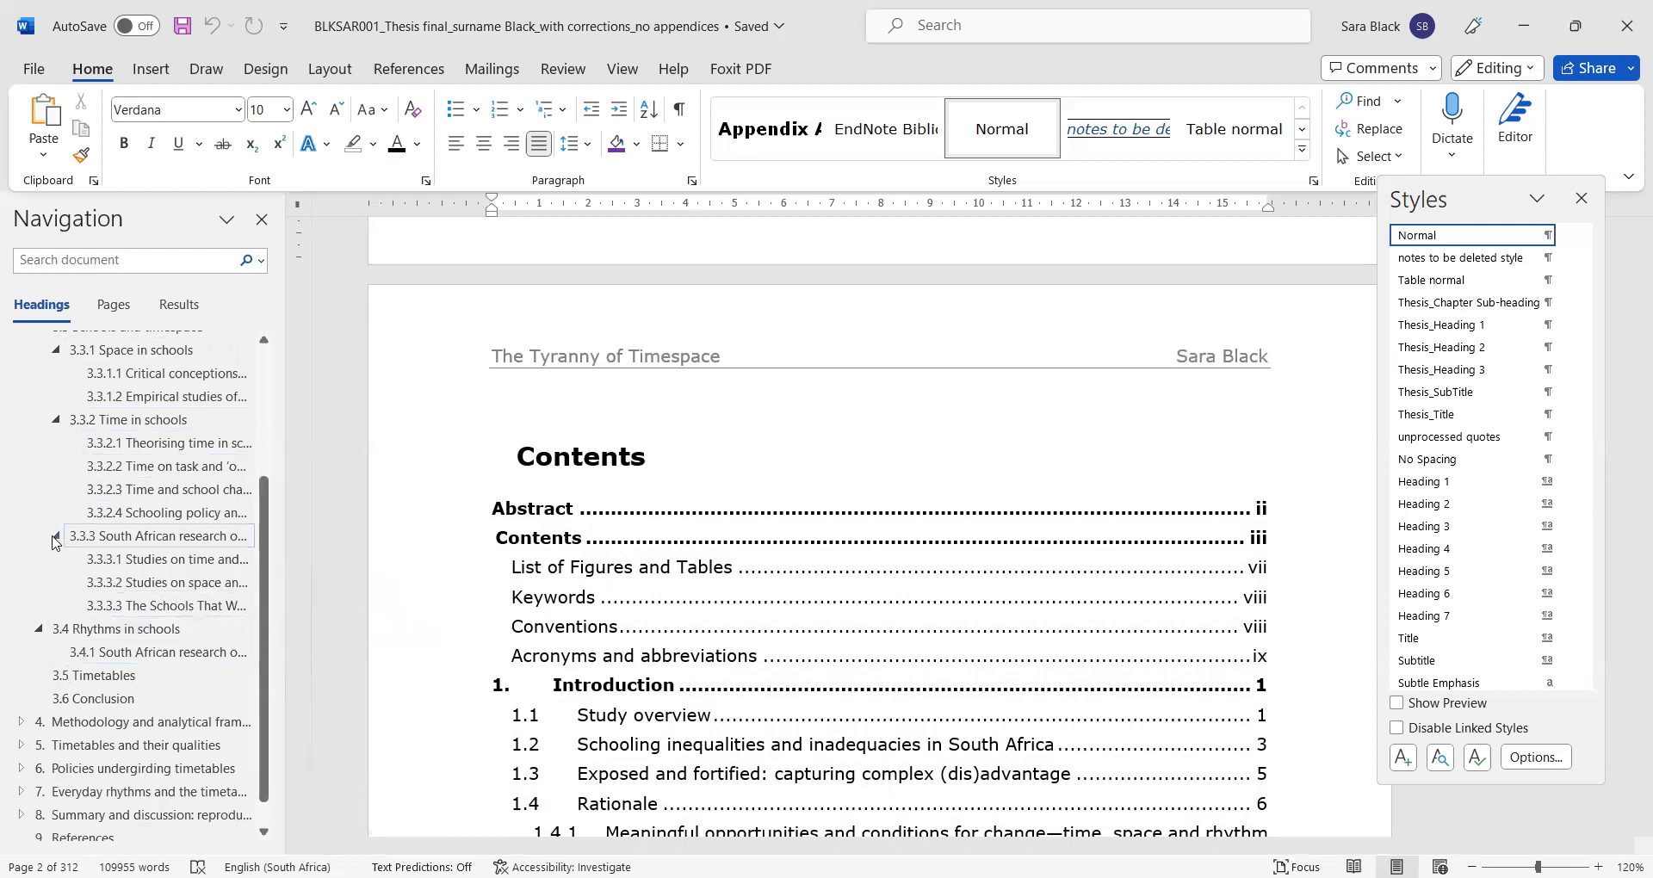
click(56, 535)
click(56, 457)
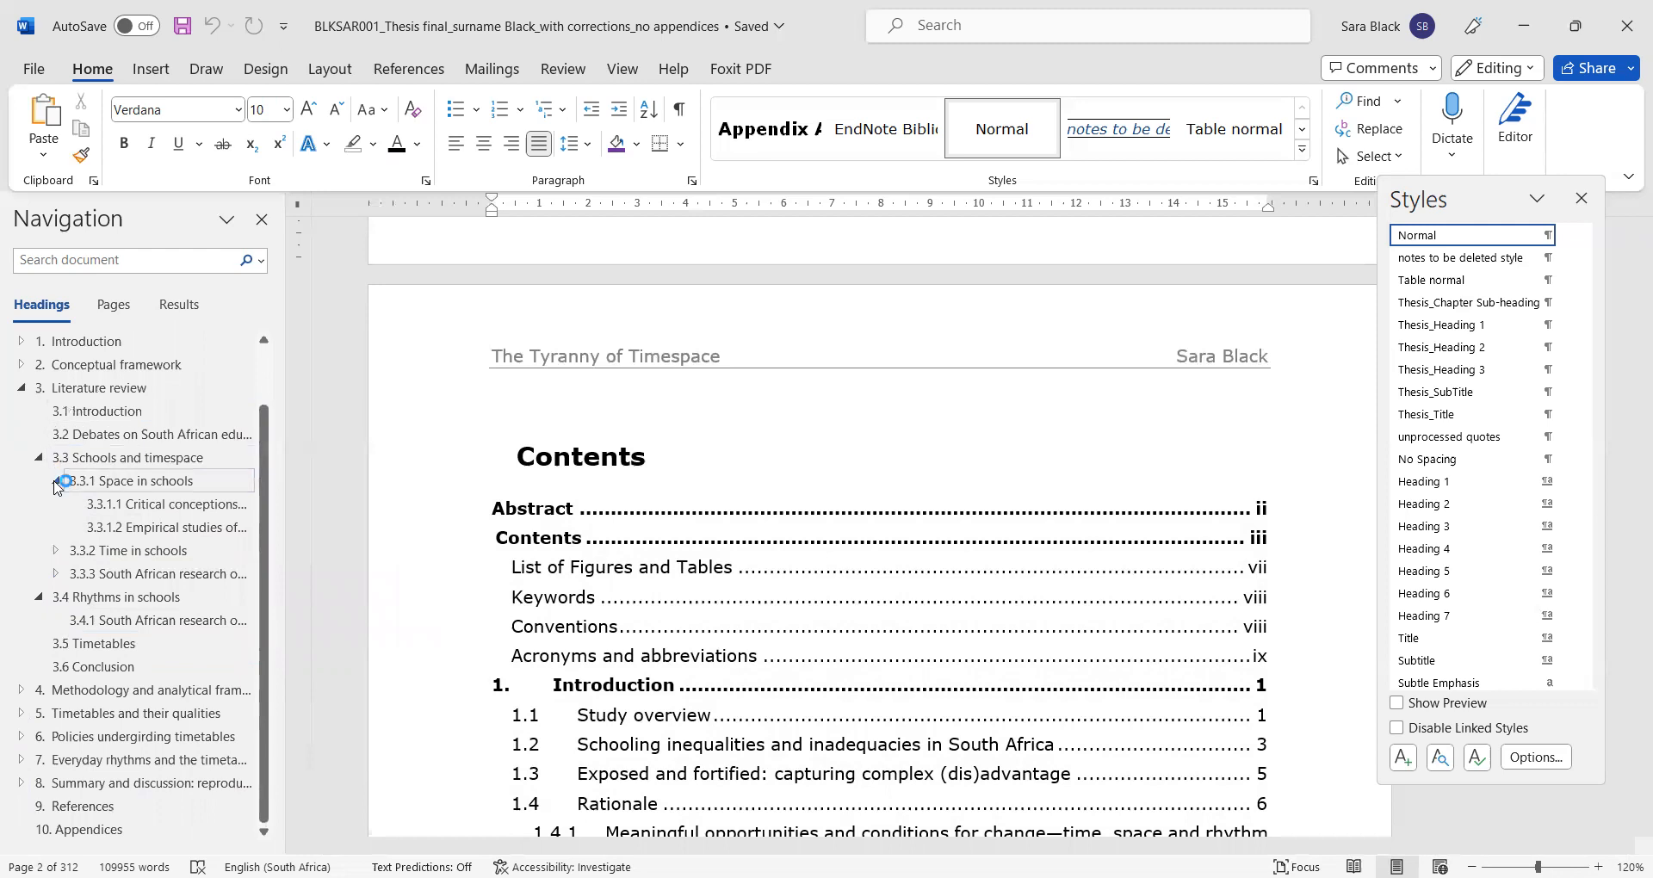
click(56, 481)
click(101, 437)
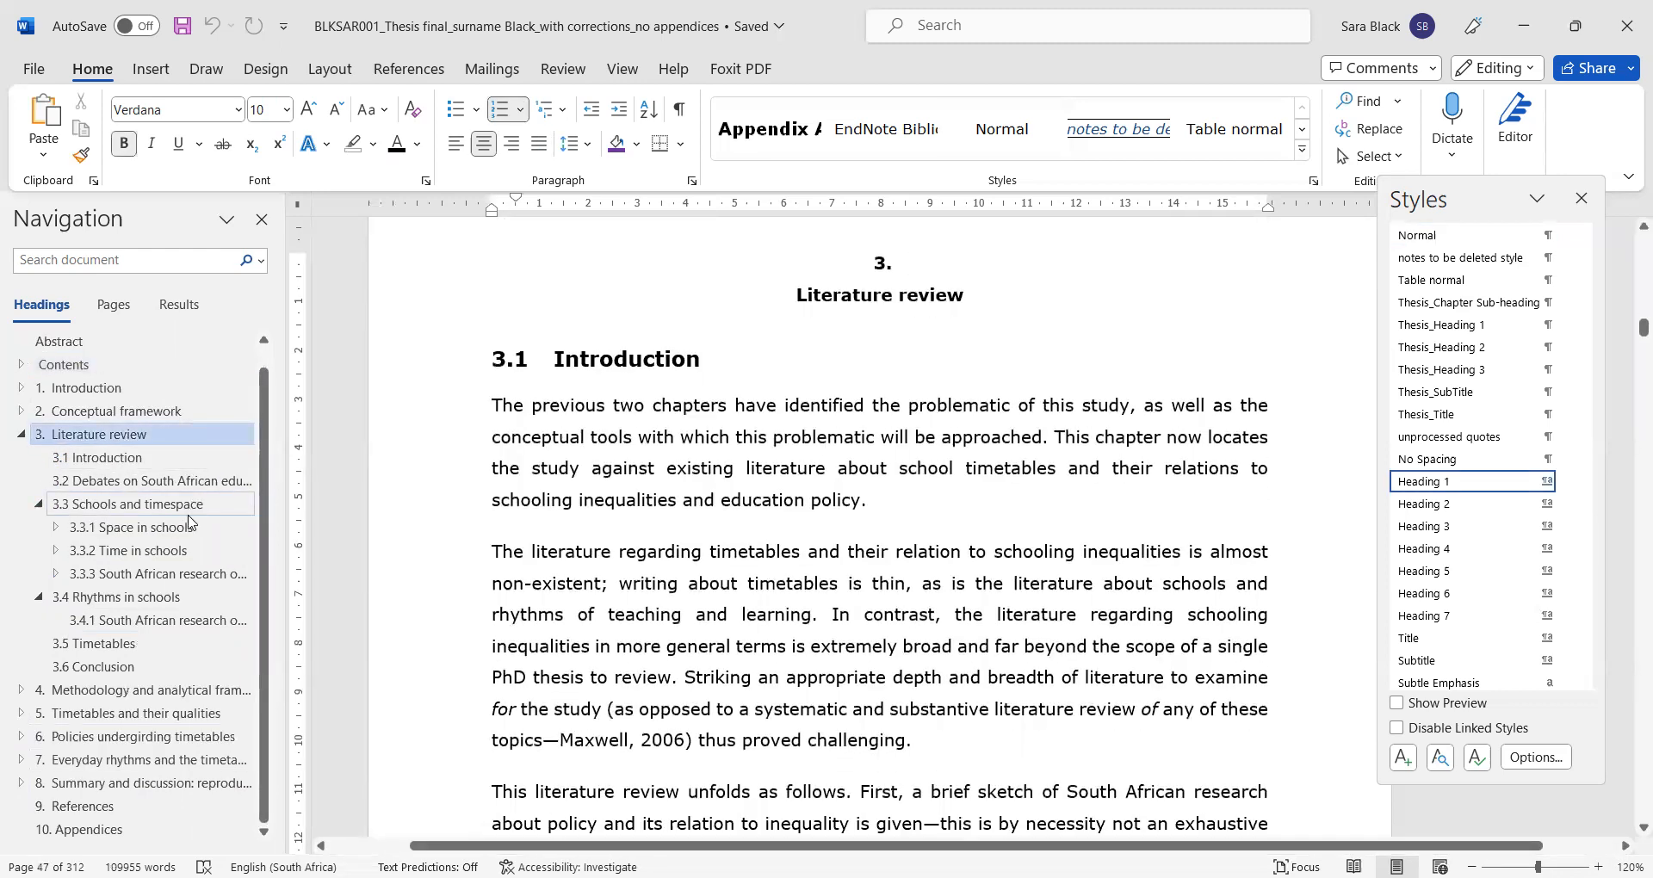
Step: Examine the Heading 1 style definition and its numbering formats for the chapter 3 title, leaving the style unmodified
click(881, 261)
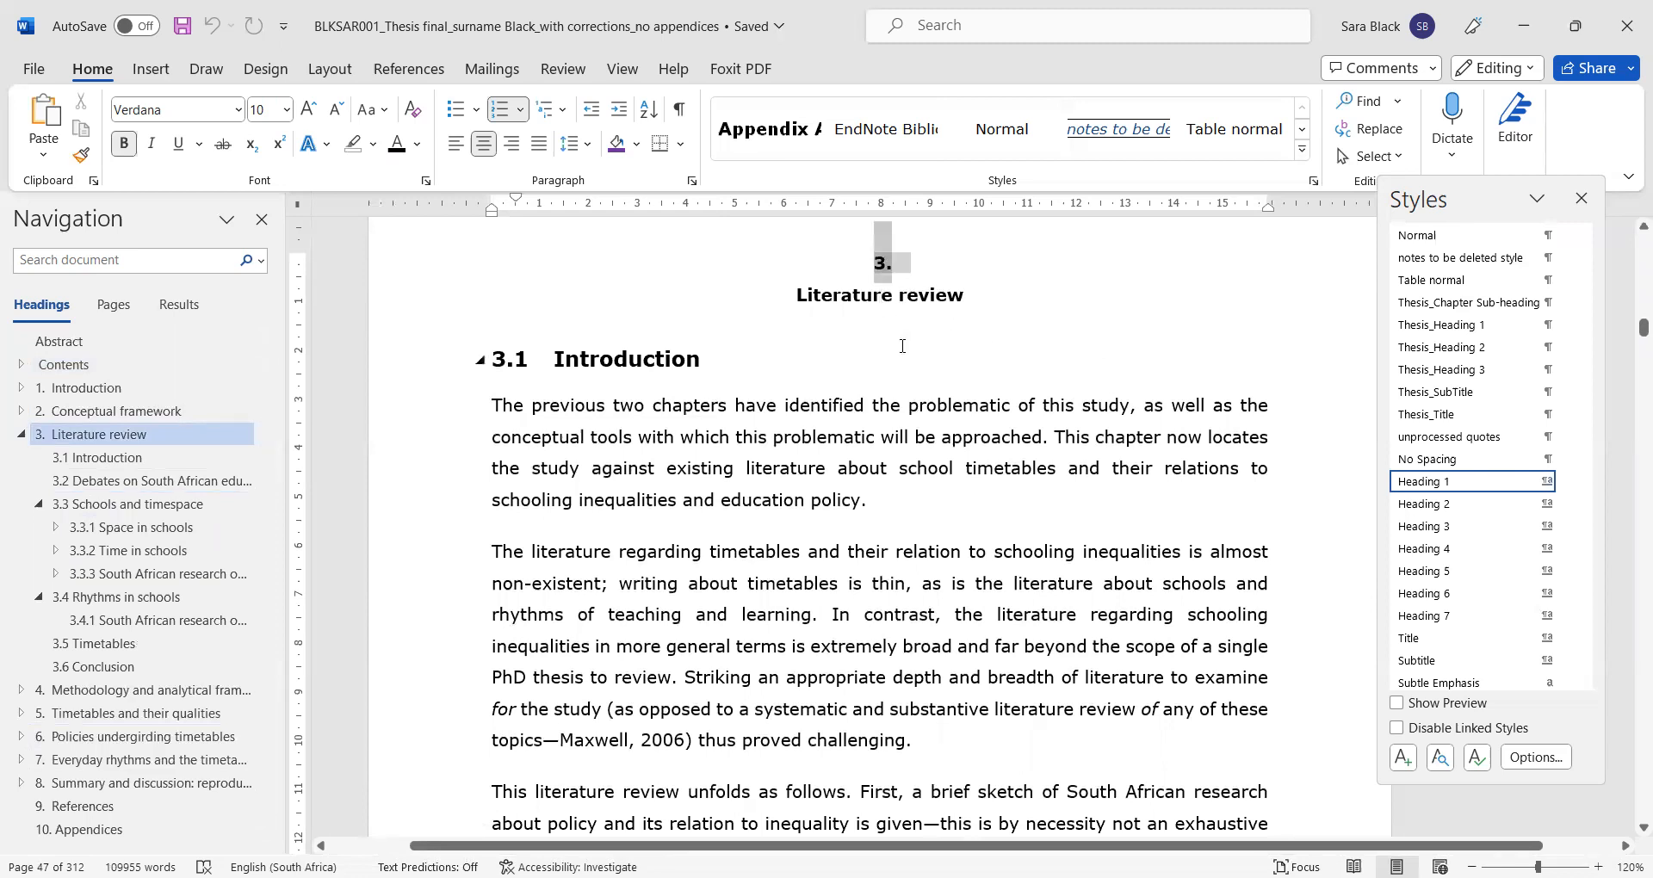
click(884, 298)
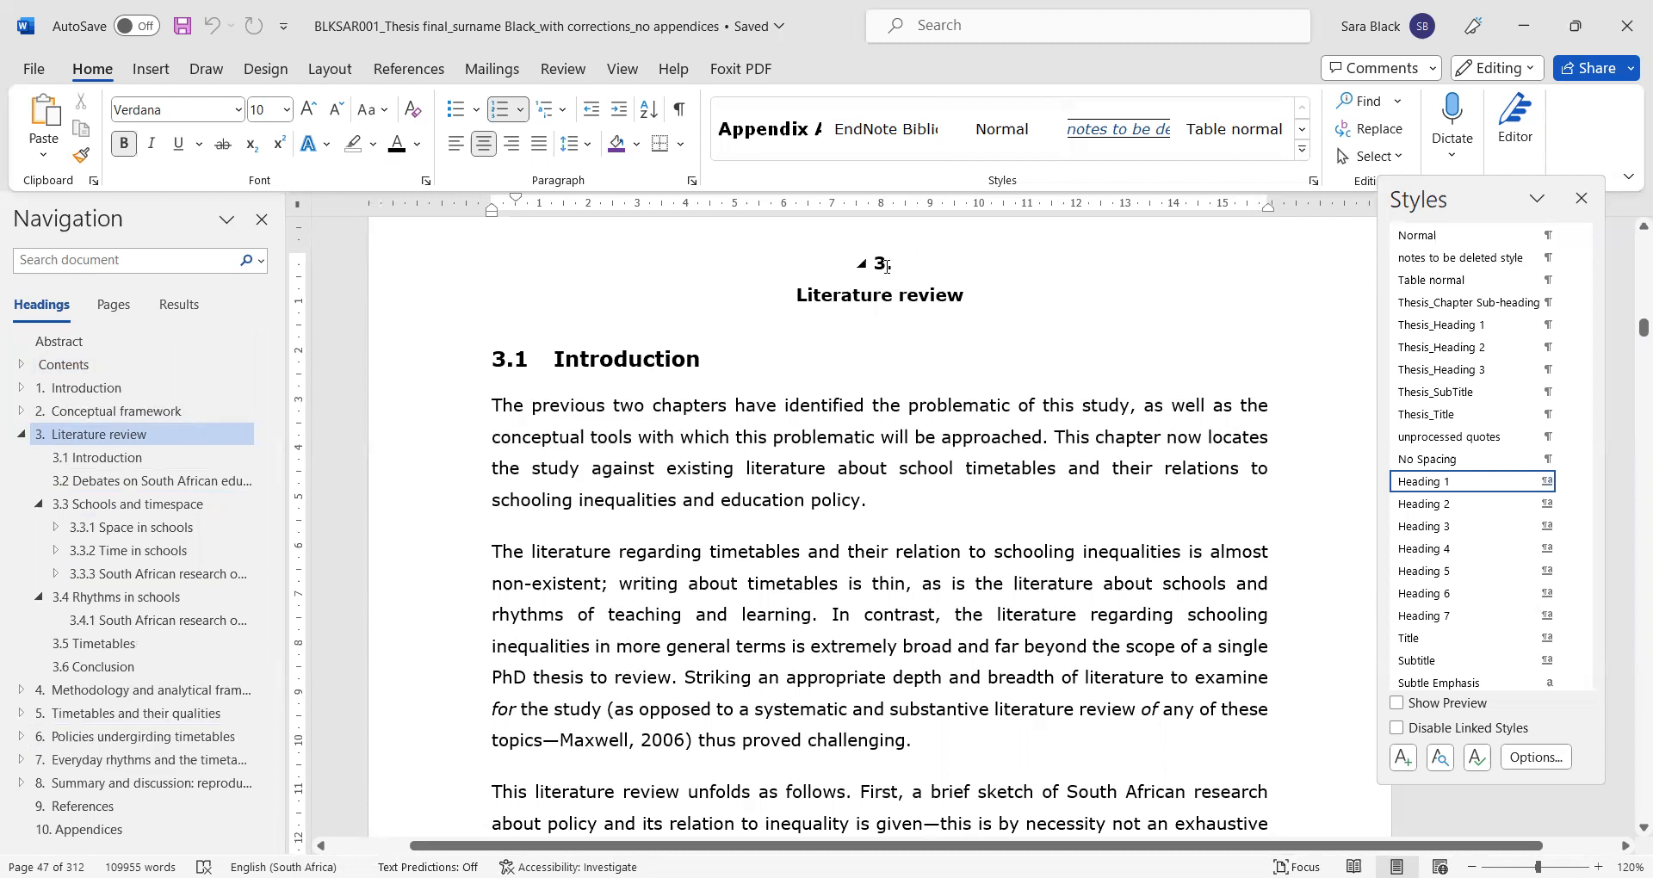
click(1563, 484)
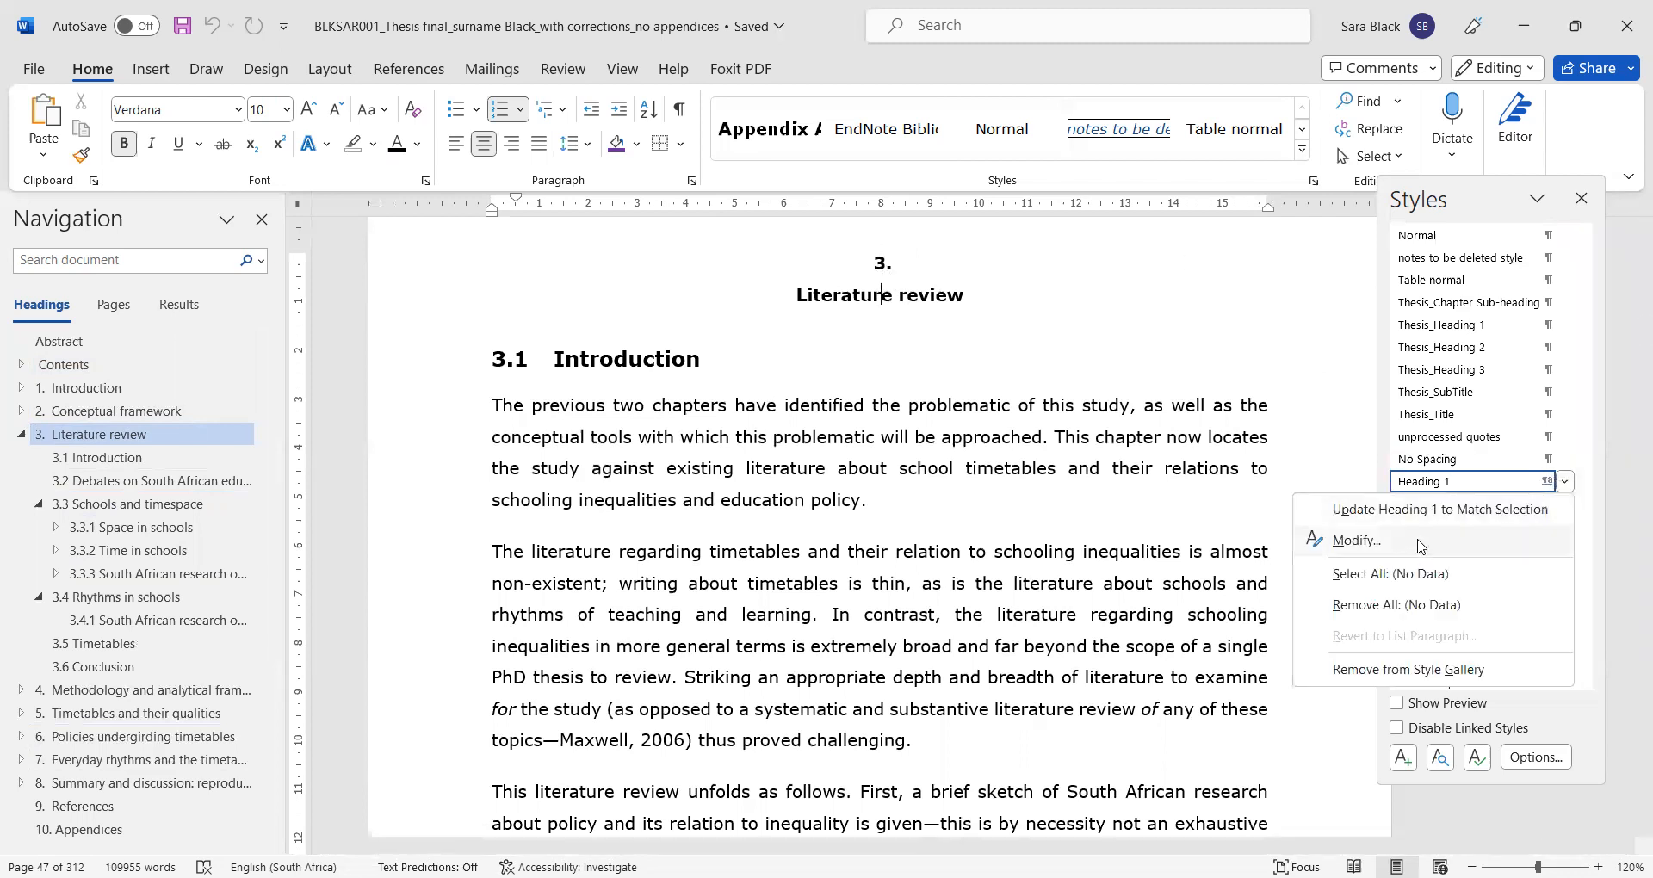
click(1419, 545)
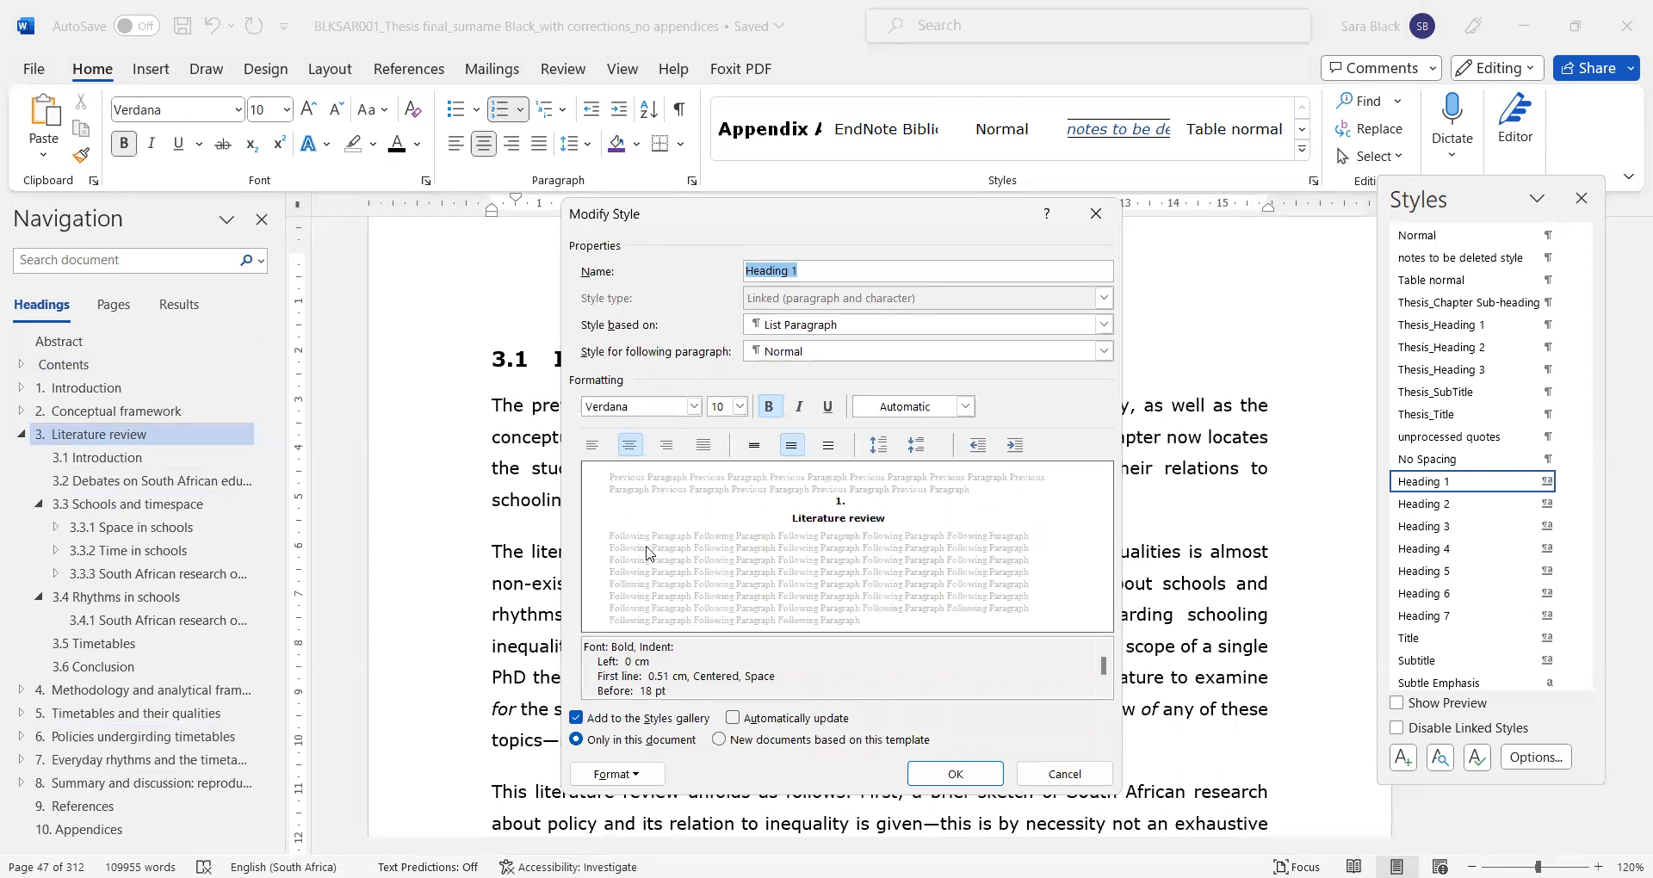
click(636, 775)
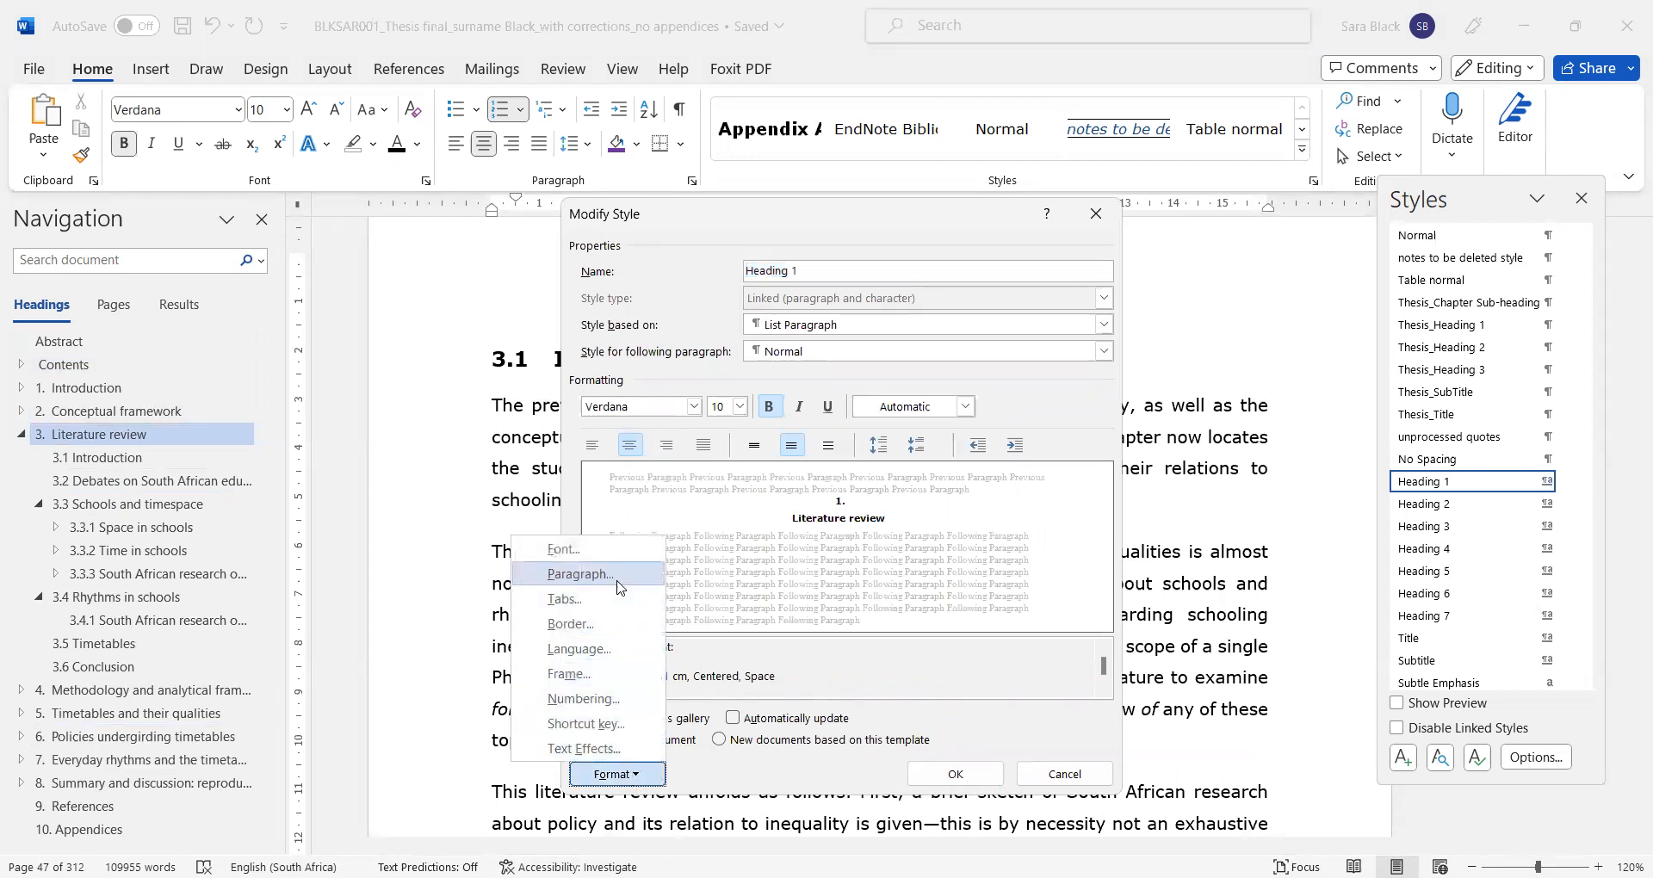
click(627, 699)
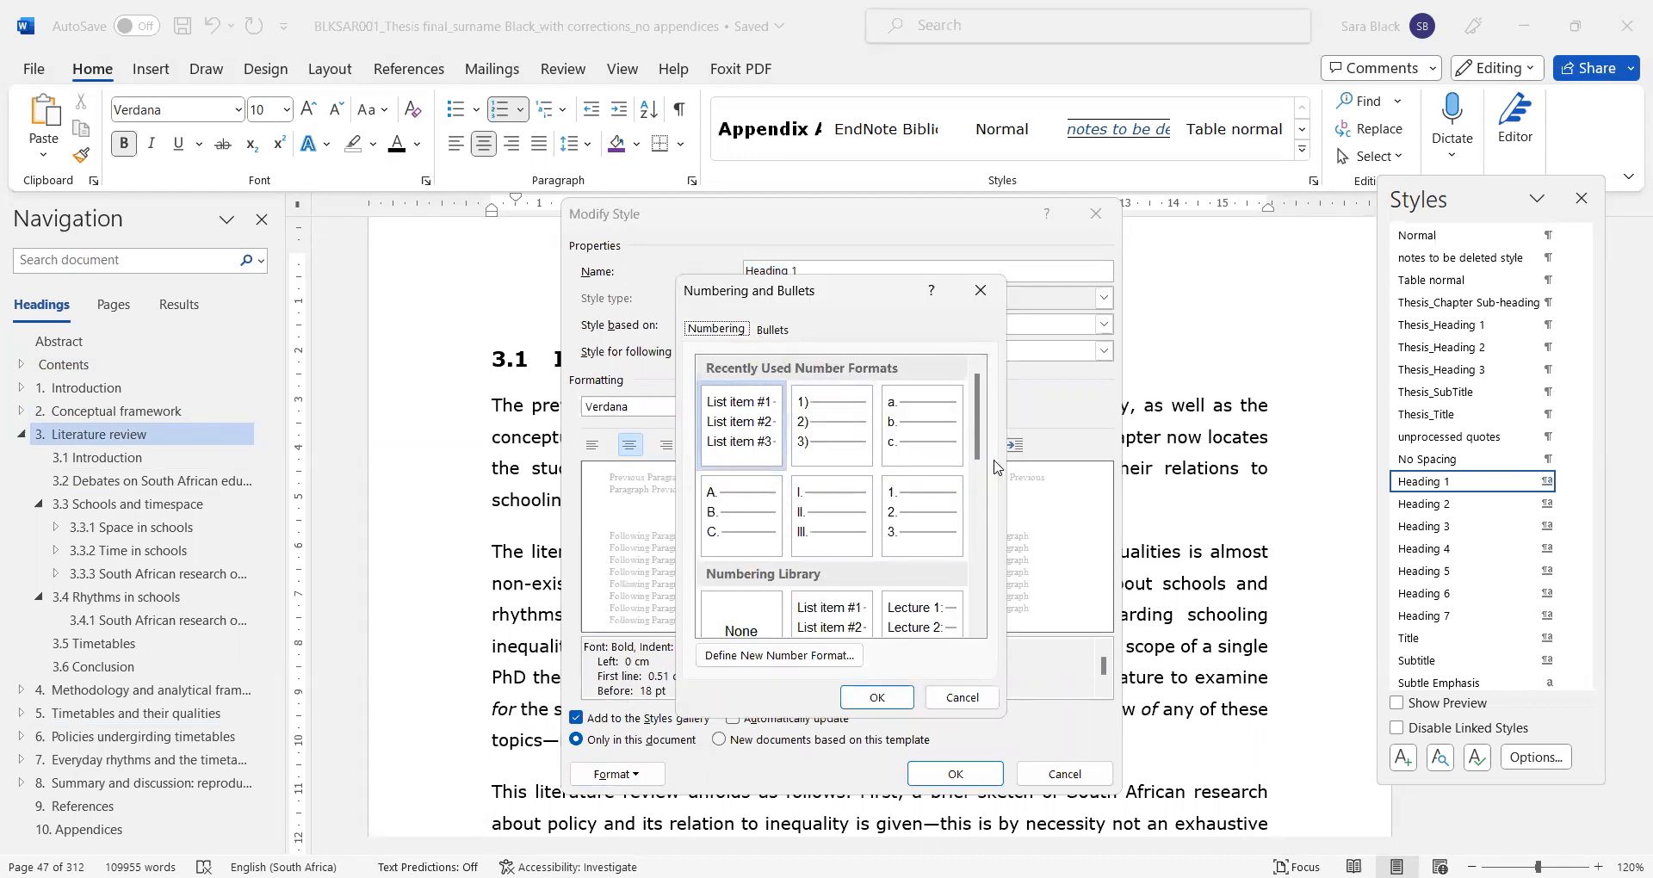
scroll(982, 448, down, 1)
mouse_move(984, 454)
mouse_down()
mouse_move(986, 612)
mouse_move(980, 452)
mouse_up()
click(959, 699)
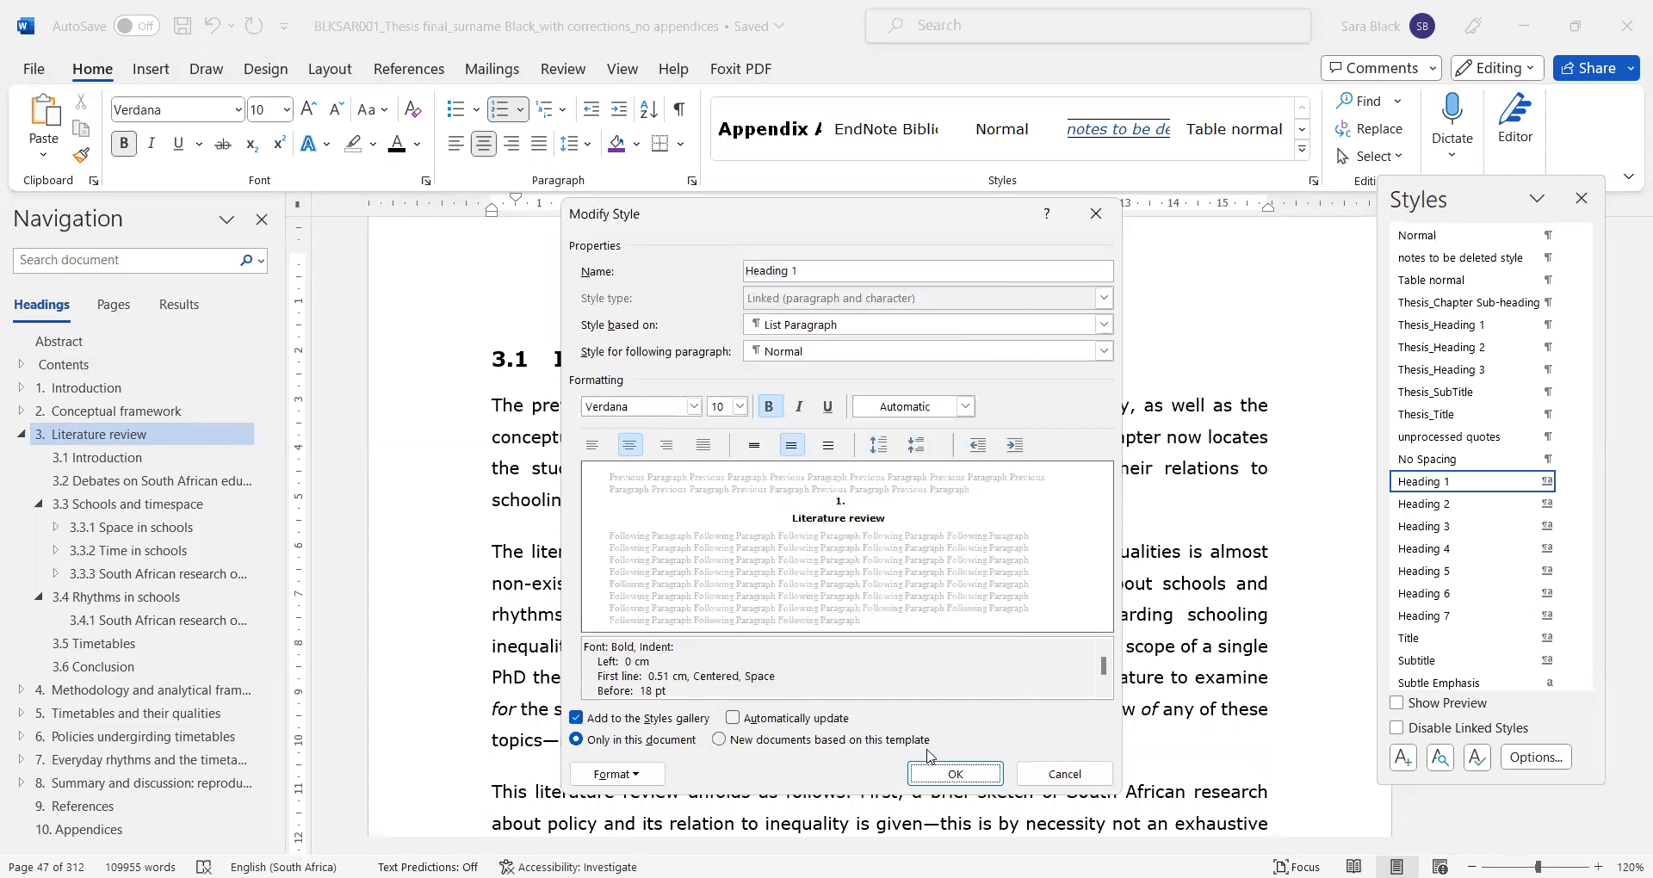
click(1042, 779)
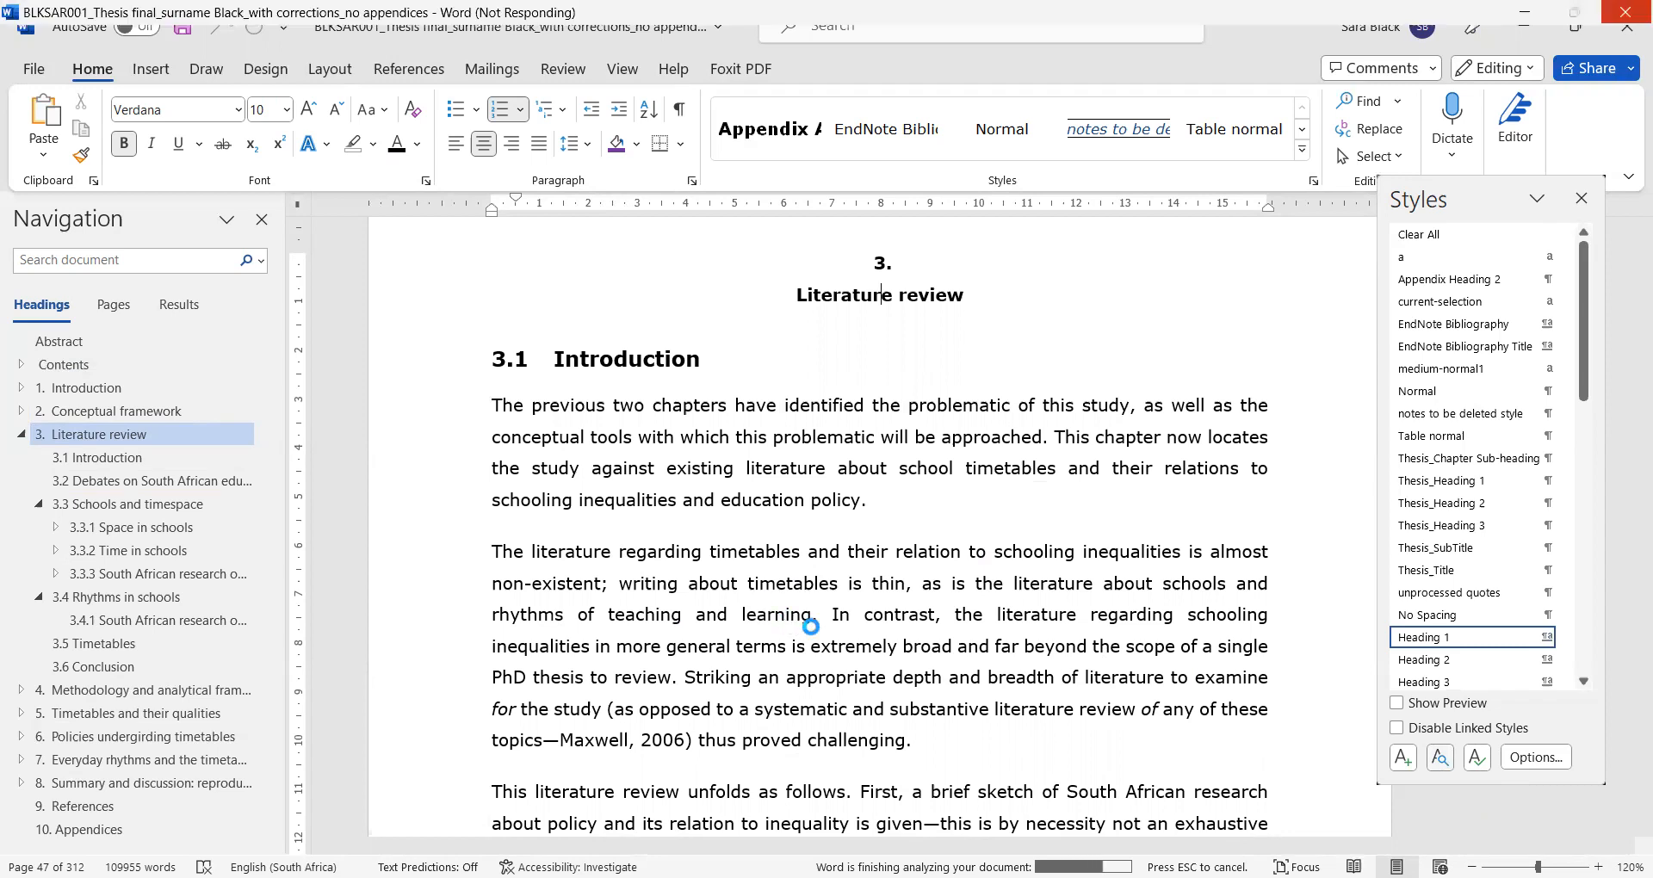
Step: Show the Style Inspector for the section 3.1 text, docked and widened in place of the Navigation pane
click(817, 630)
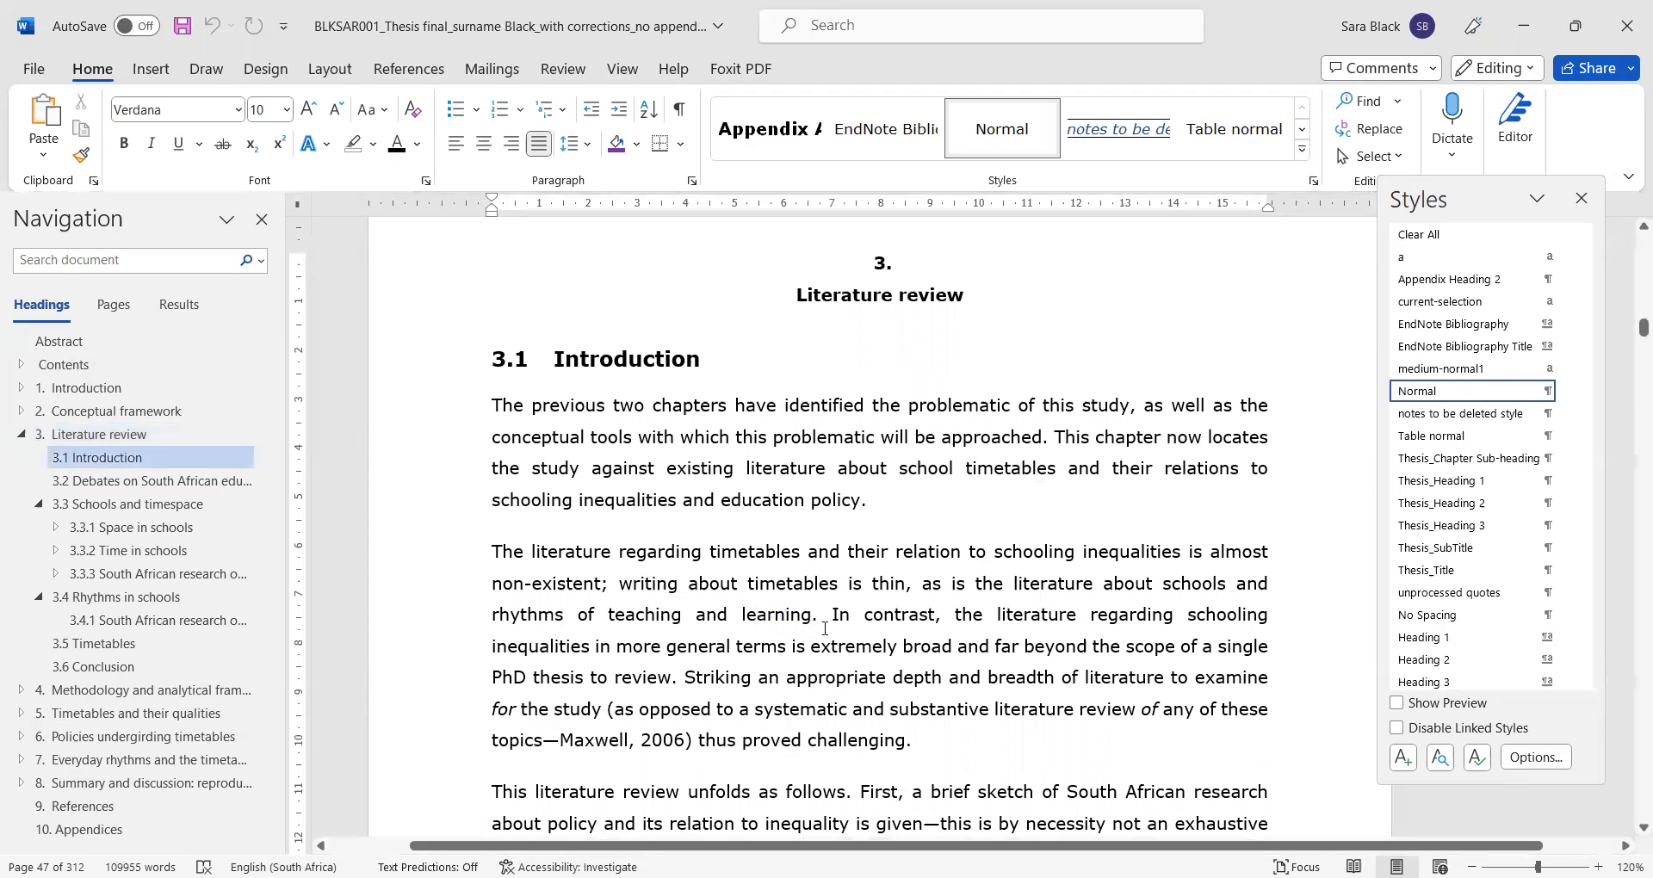
click(826, 465)
click(1440, 760)
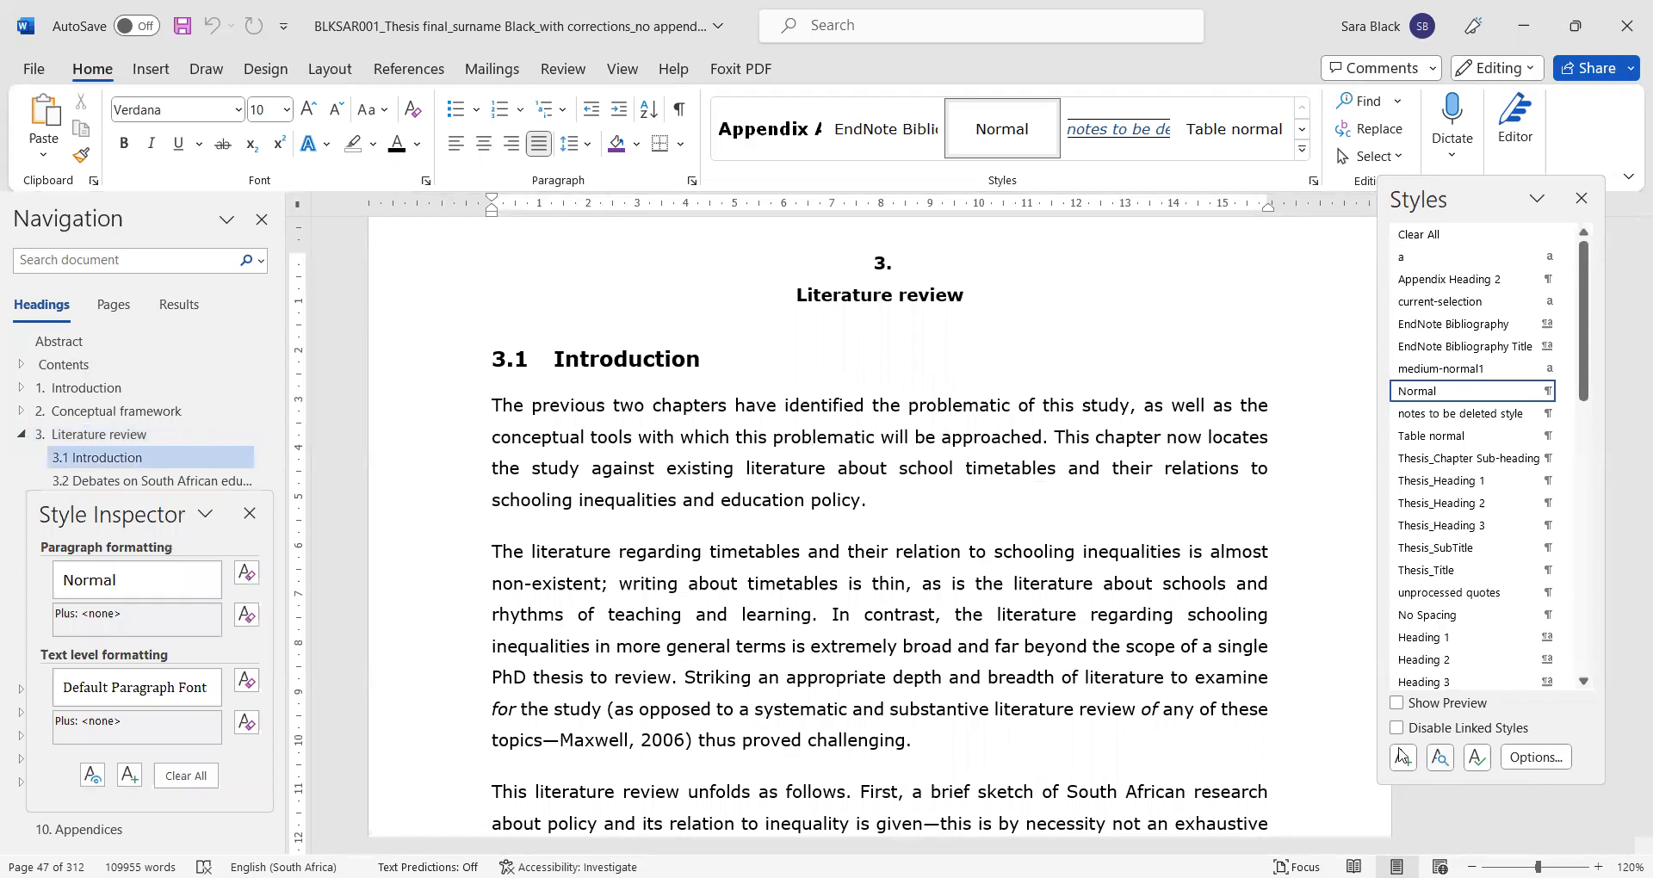
drag(104, 504, 274, 380)
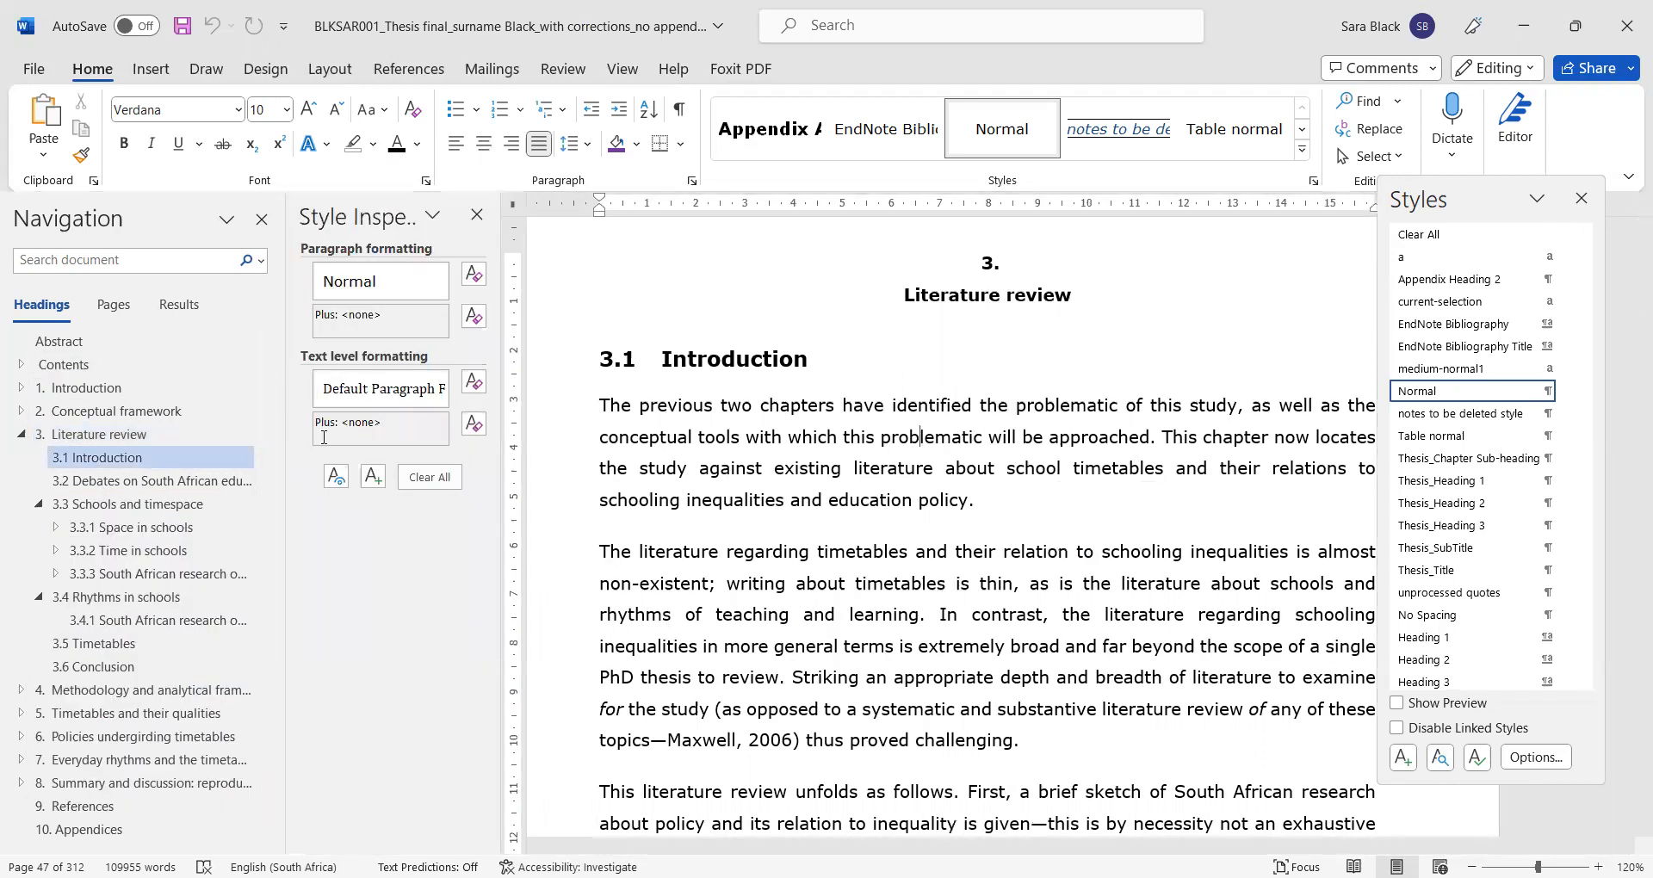
click(262, 221)
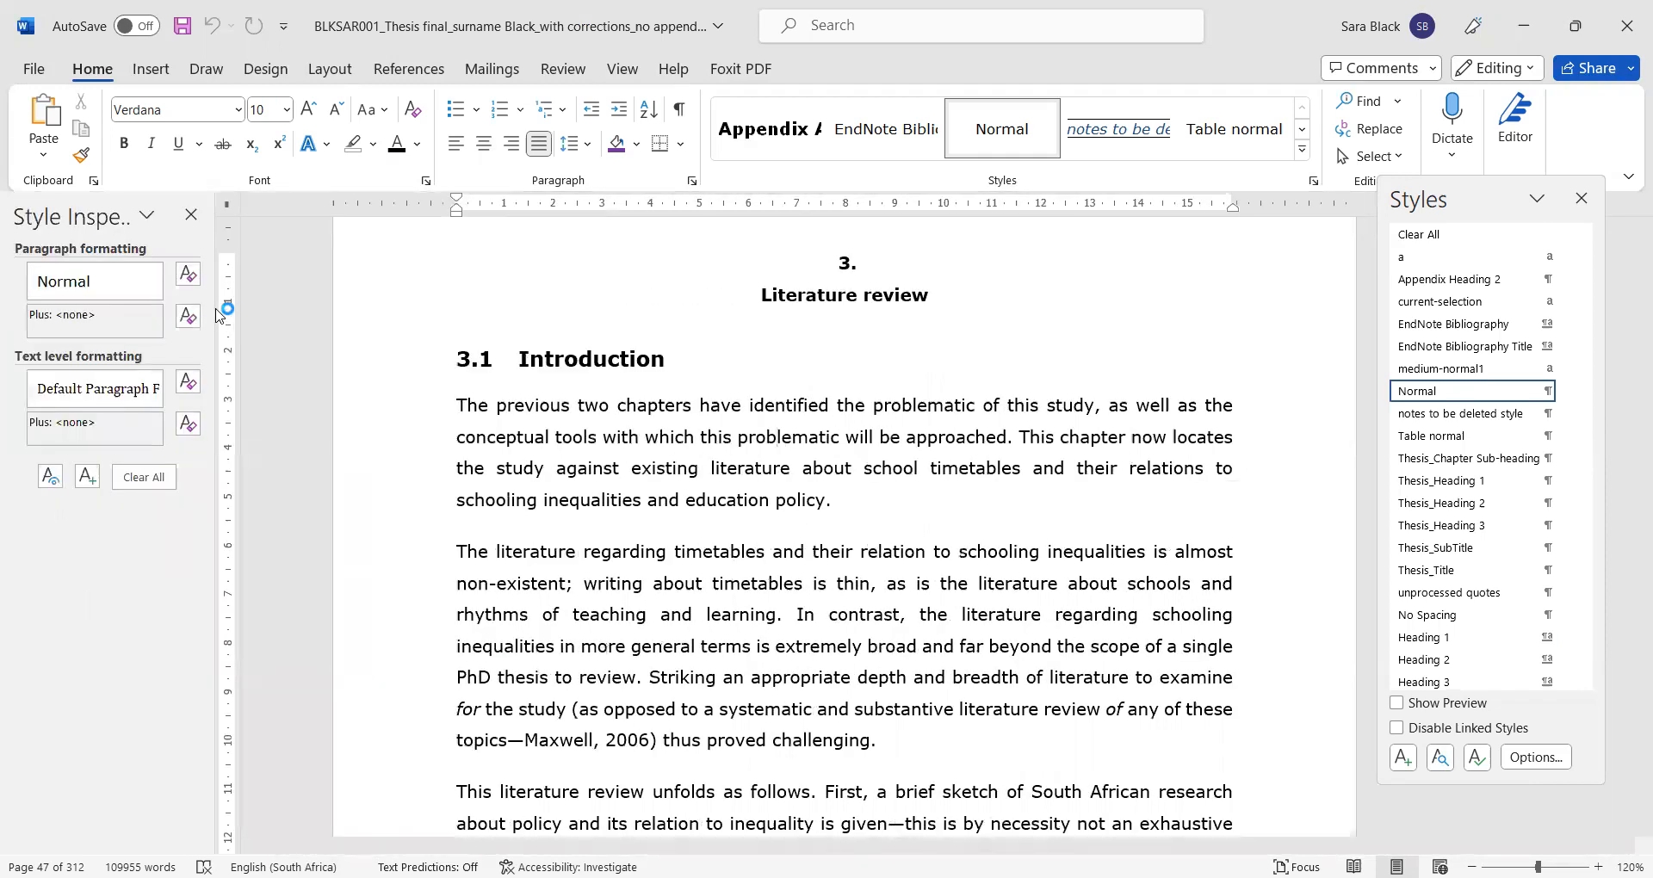
drag(216, 312, 336, 331)
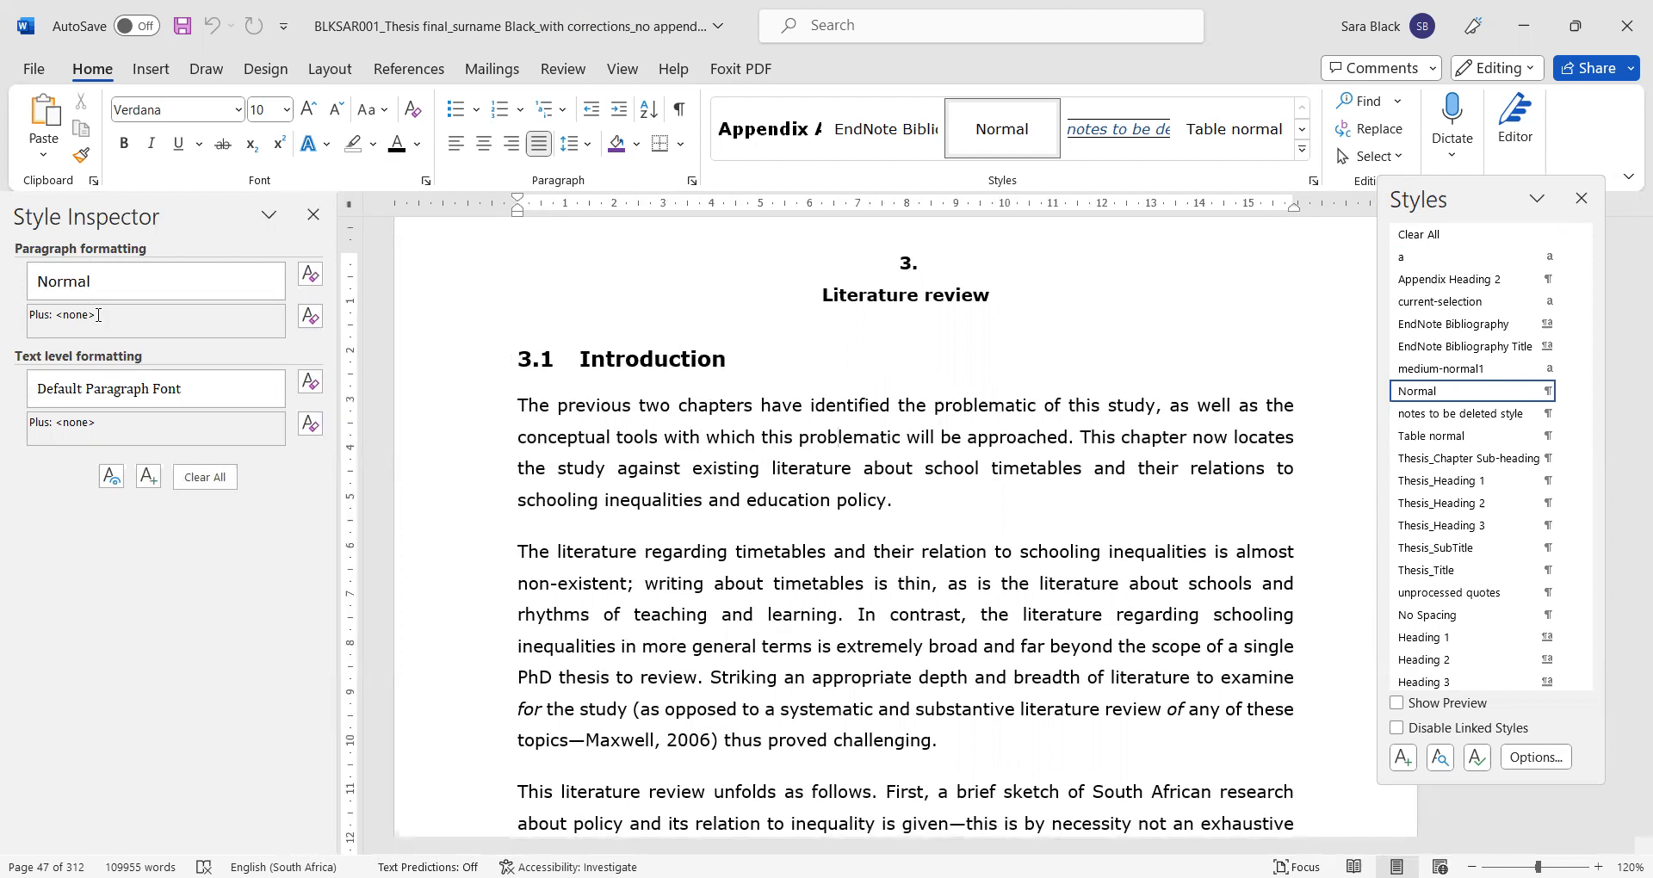
click(1440, 759)
click(1440, 759)
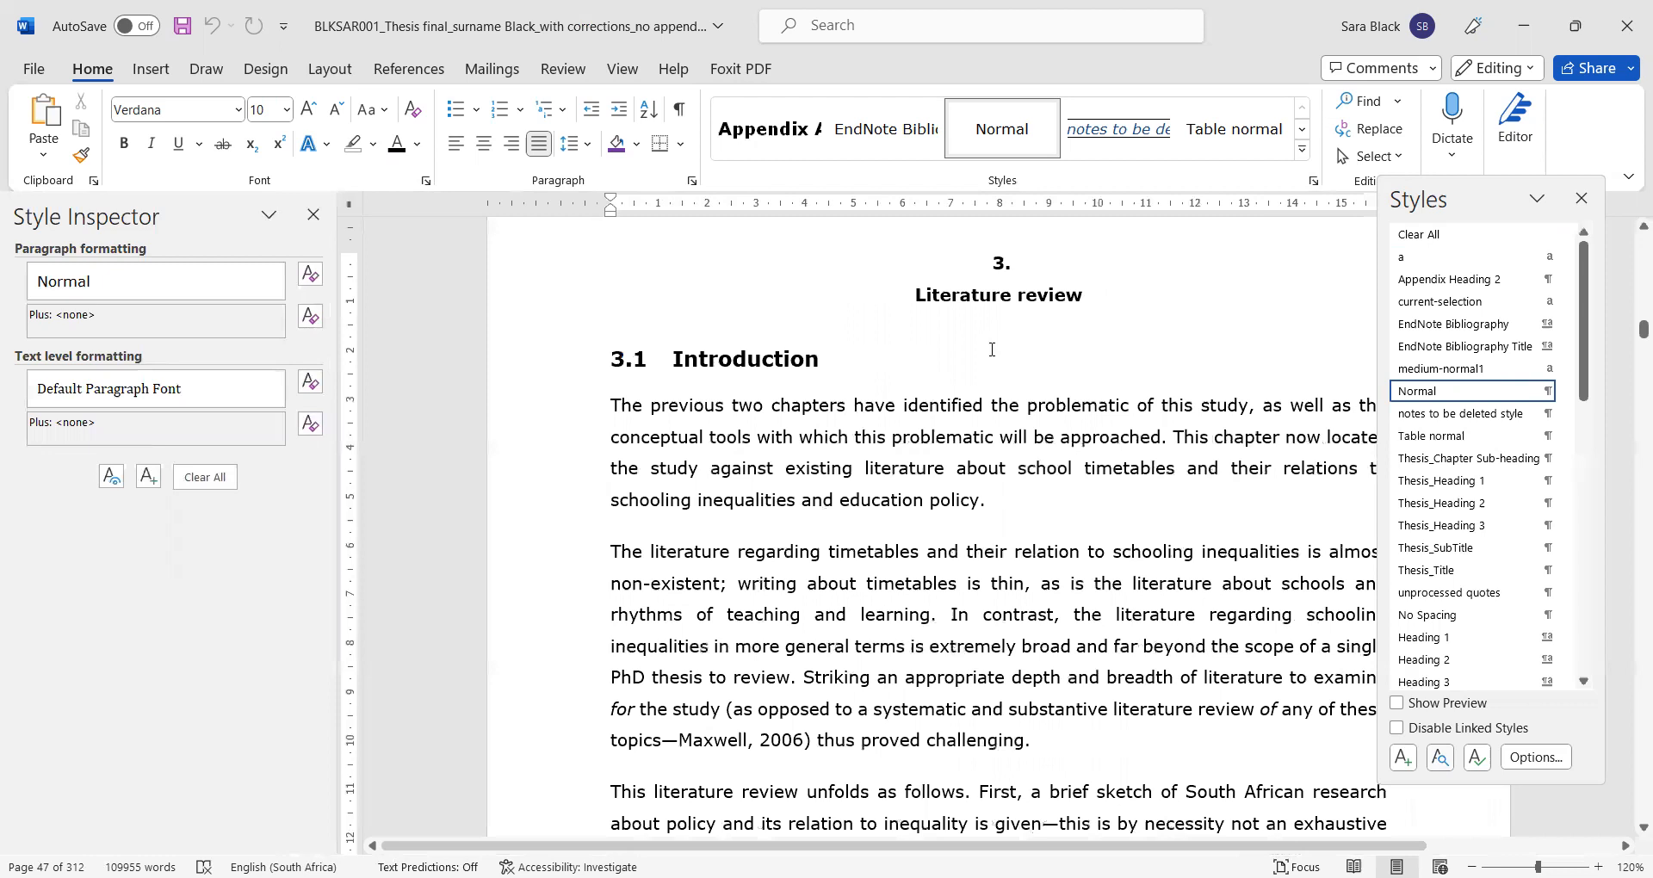
Step: Inspect the full formatting details of the Literature review heading and look through the remaining styles, including the TOC styles
click(1002, 312)
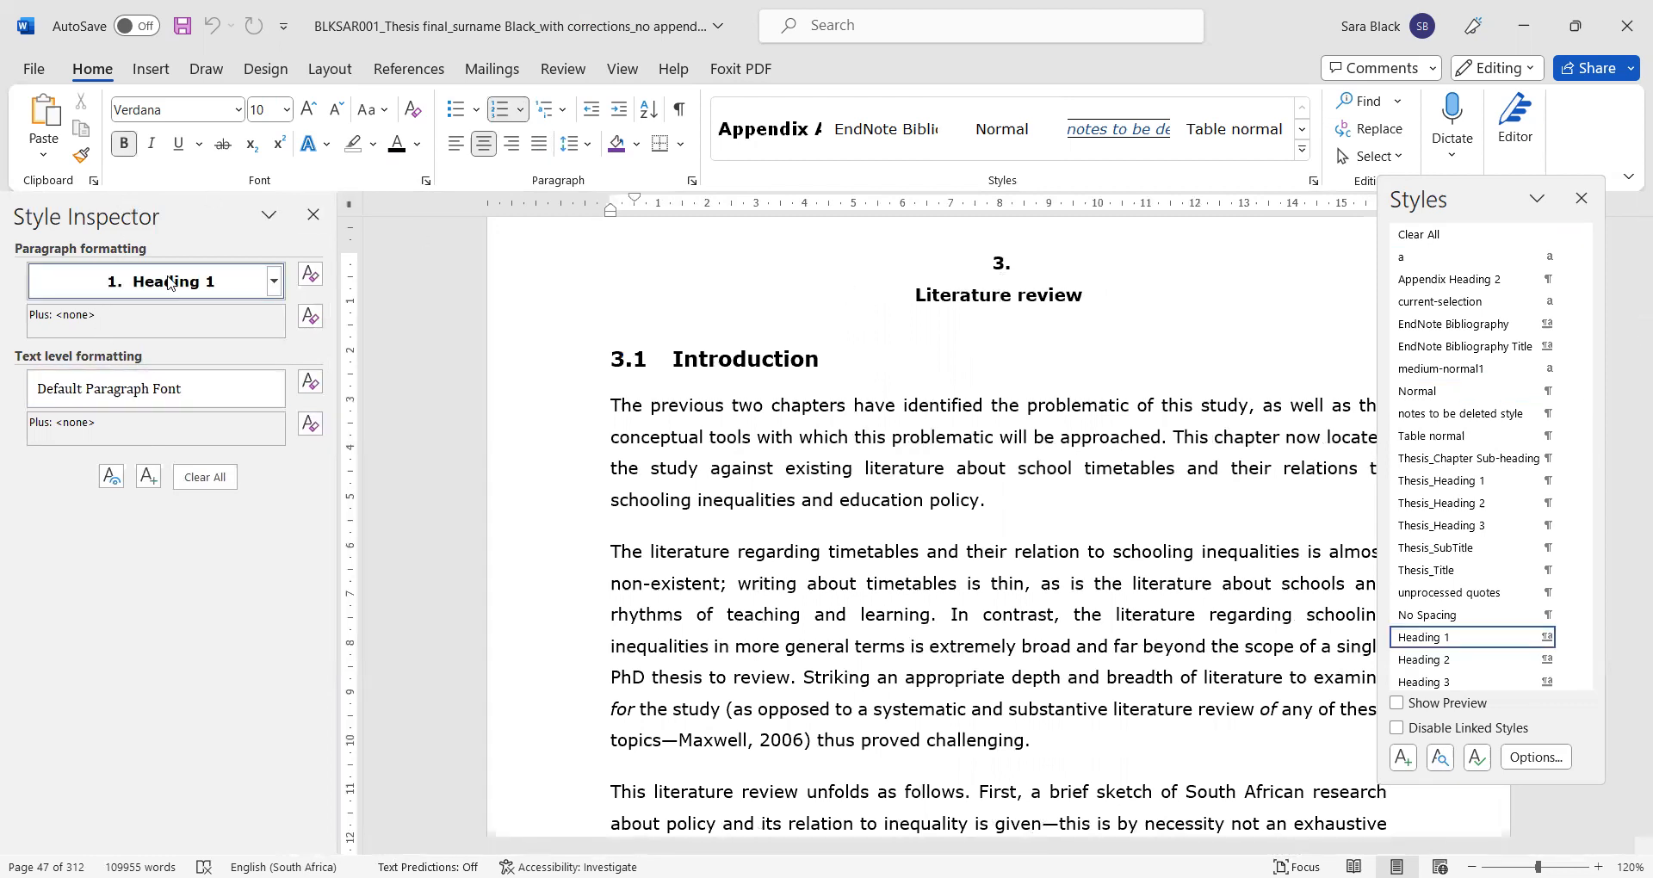
mouse_move(214, 303)
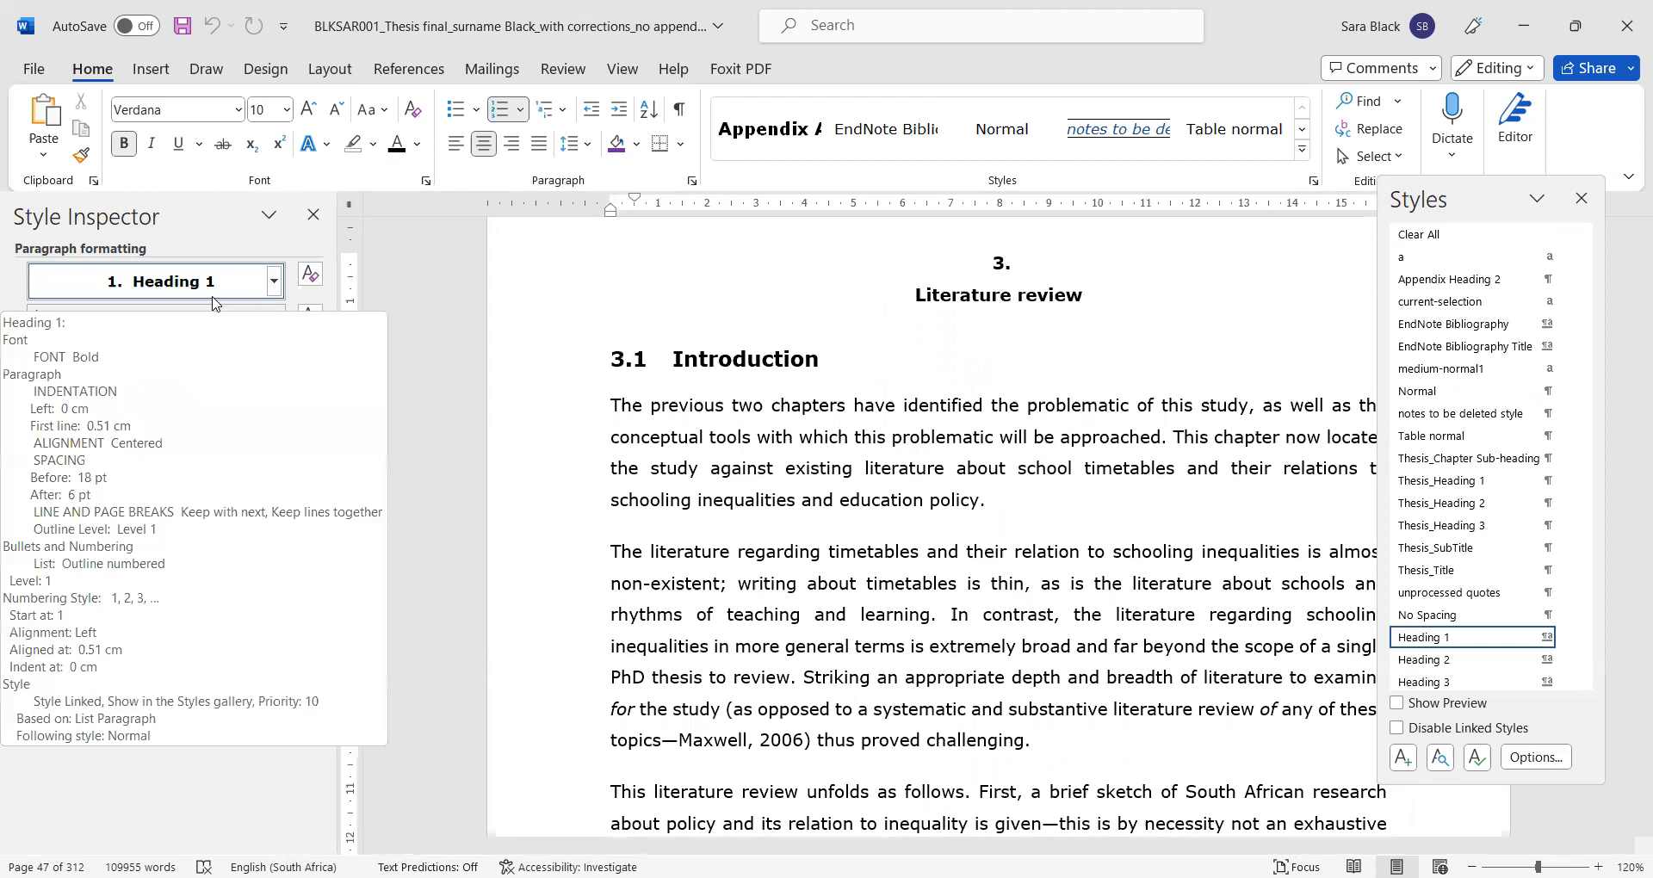
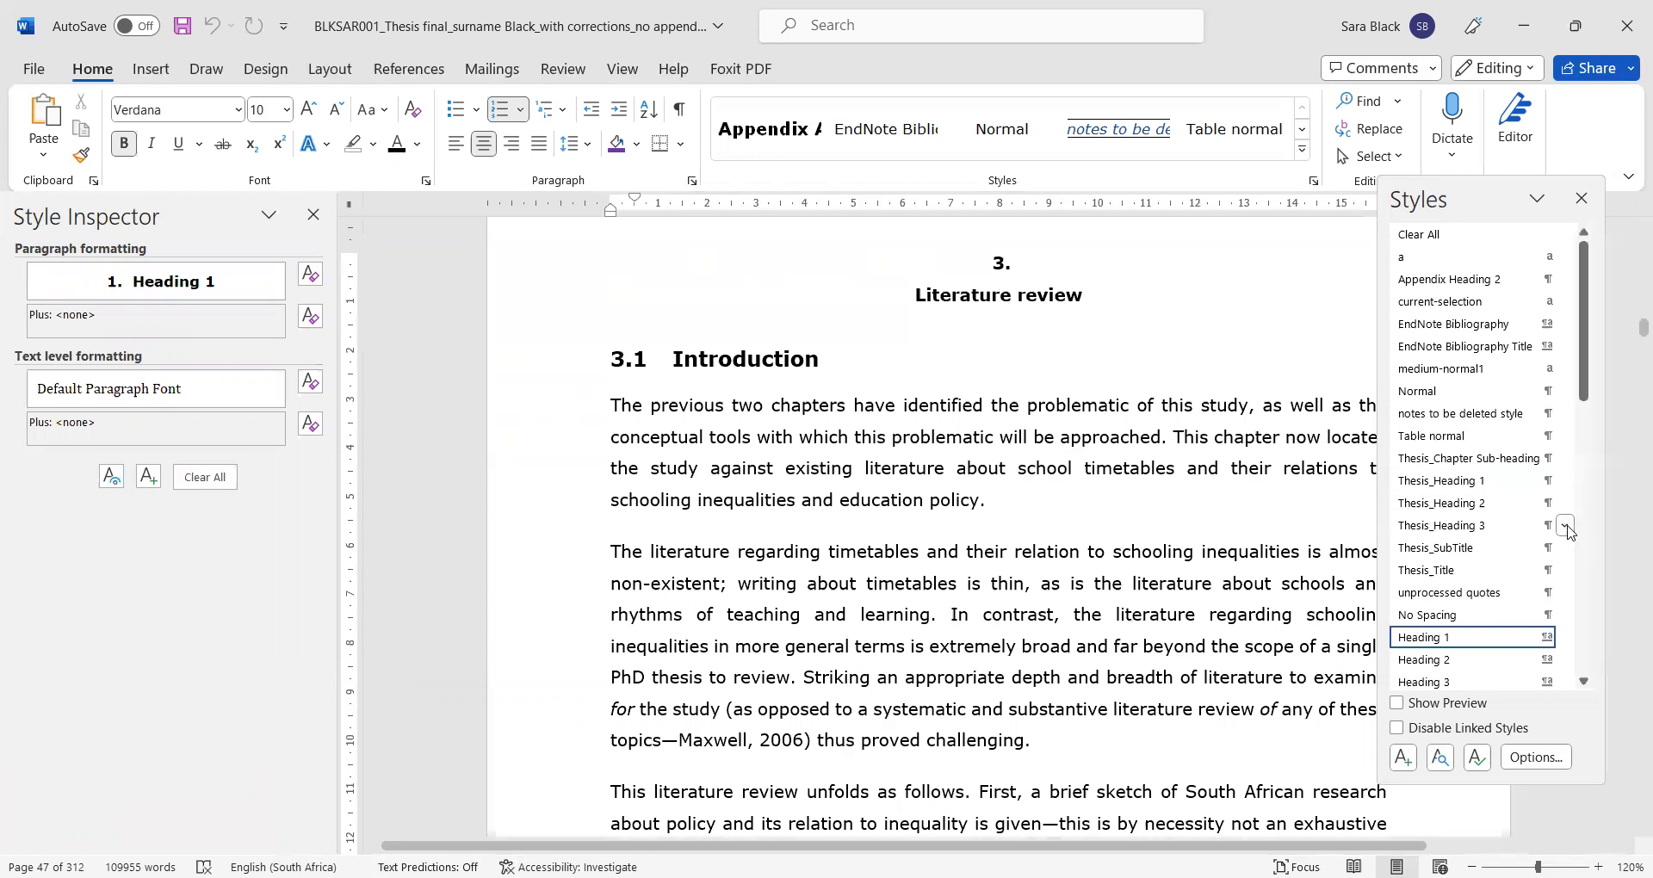
scroll(1585, 439, down, 3)
scroll(1584, 439, down, 9)
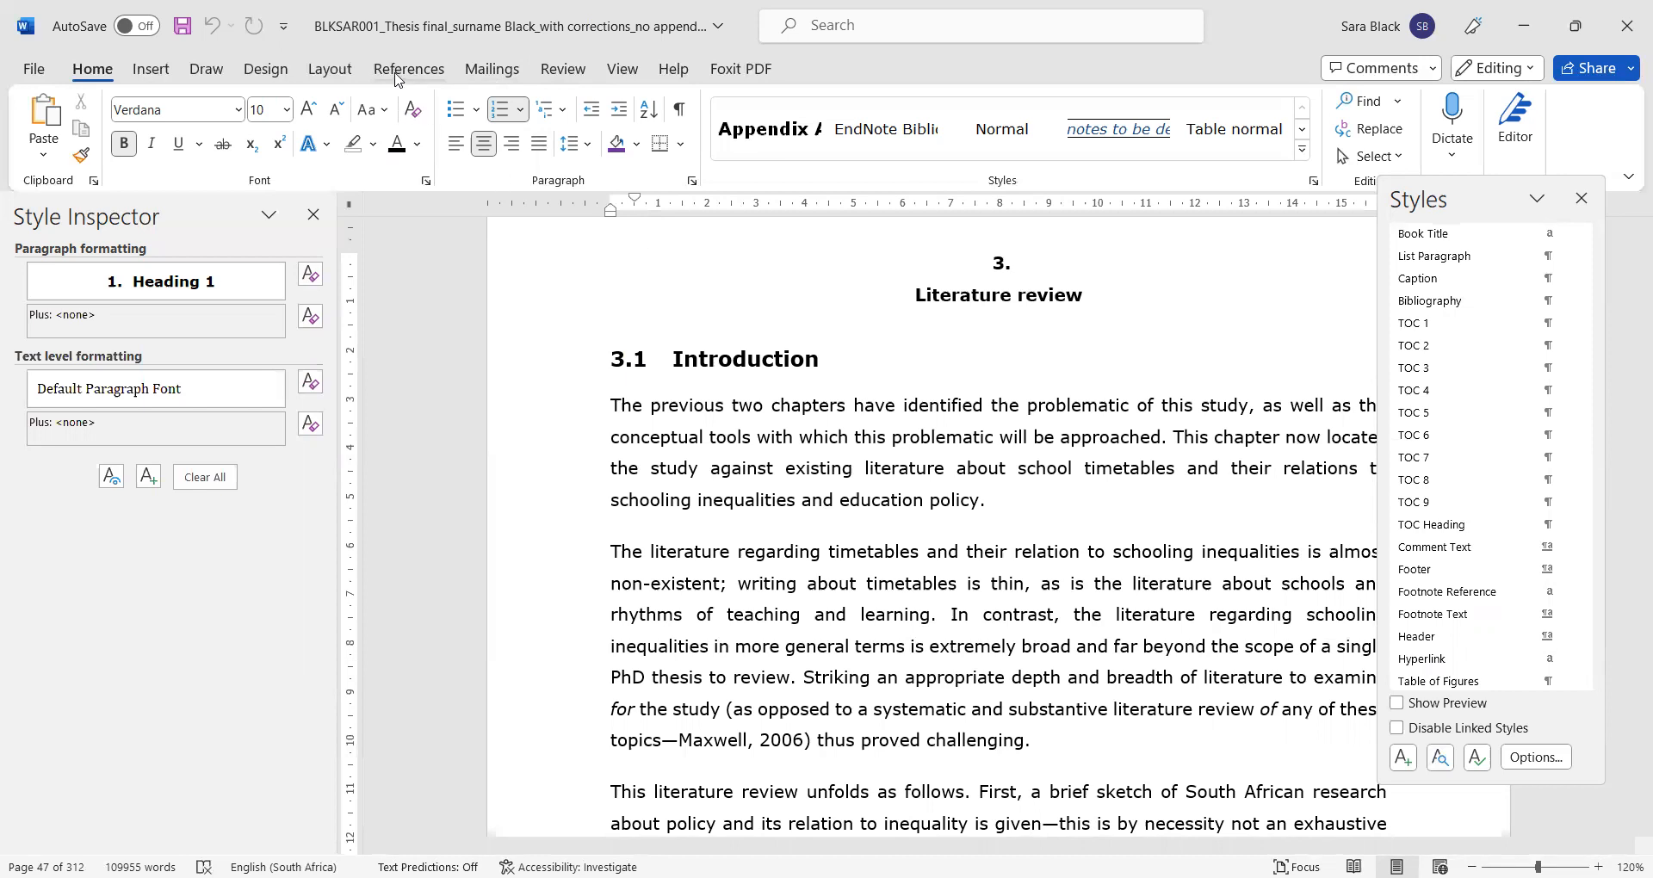
Step: View the available built-in and custom table of contents options
click(432, 73)
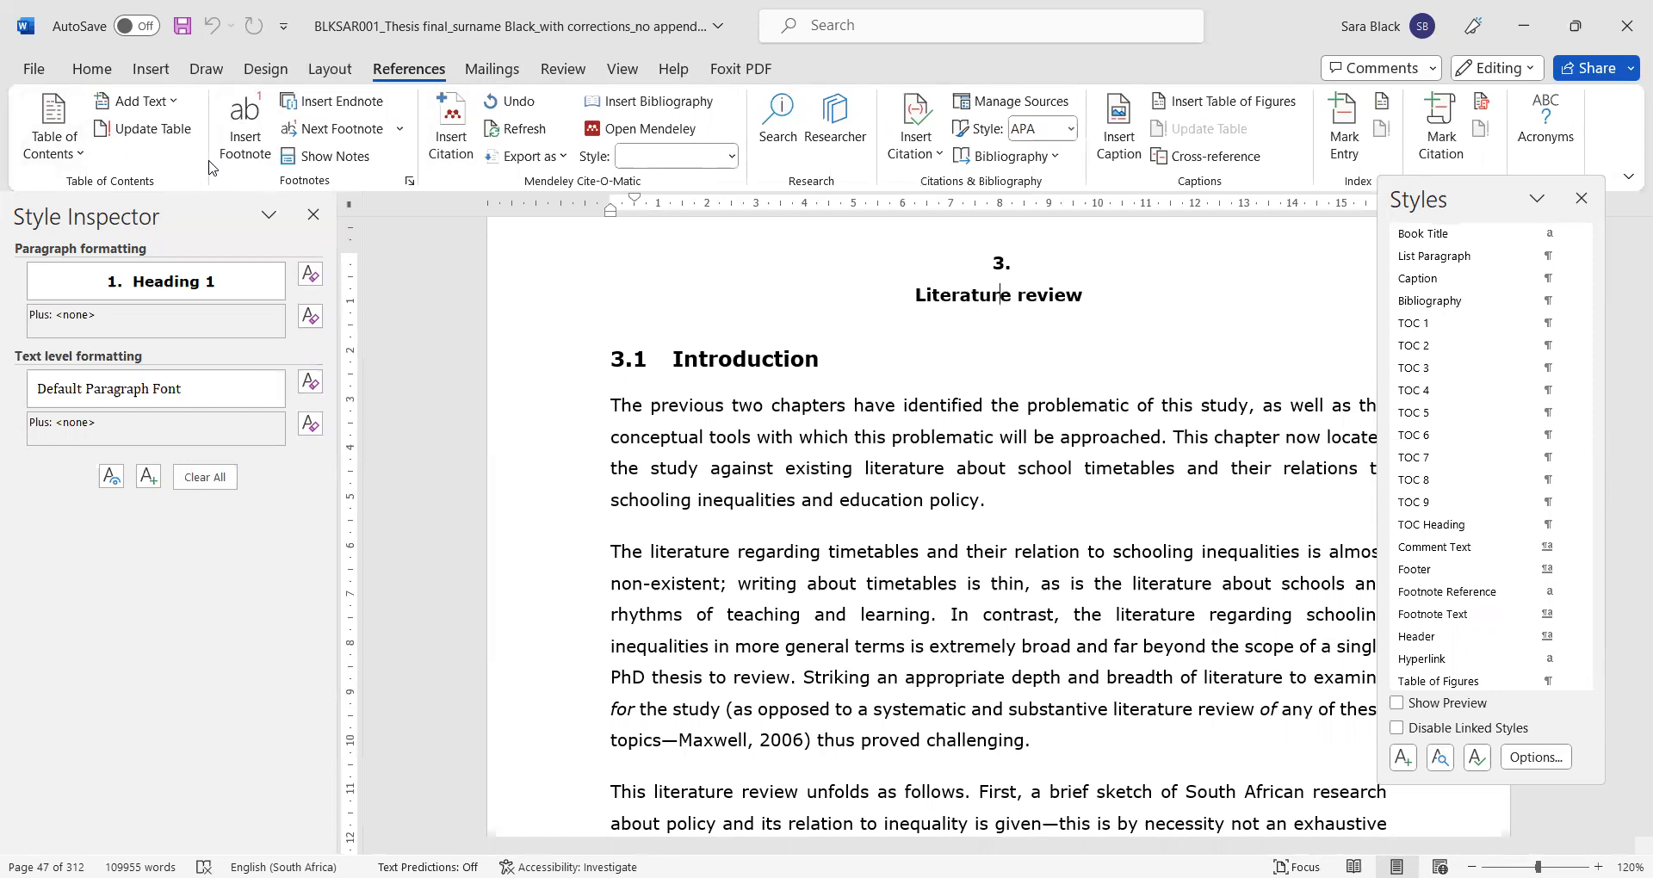
click(80, 162)
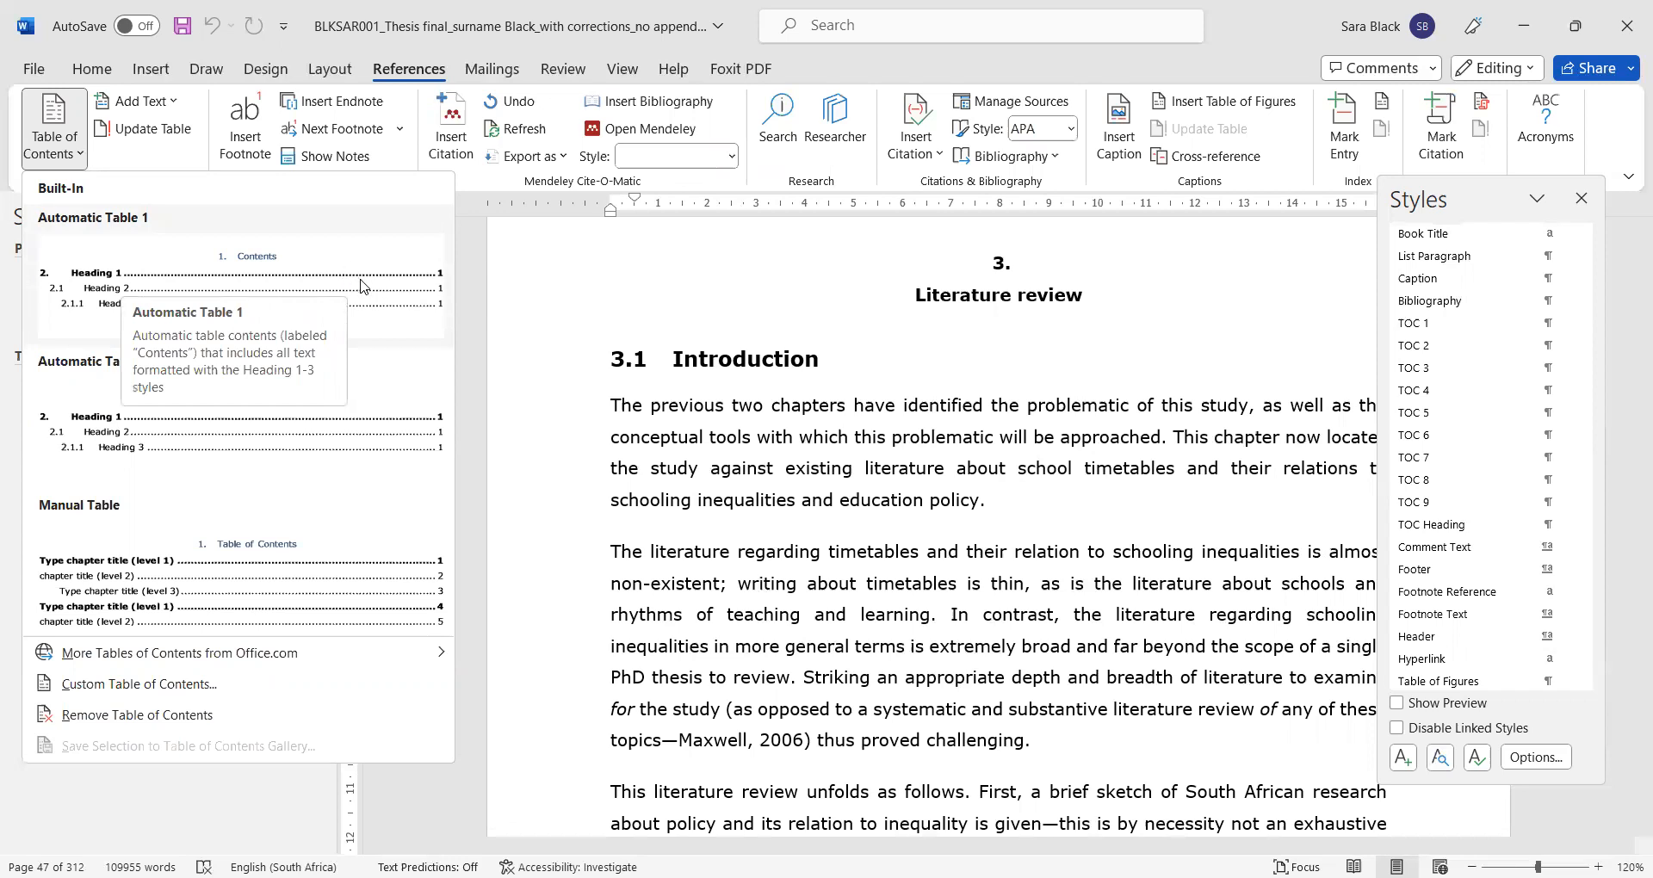
Step: Close the table of contents gallery and the Style Inspector, and move the Styles pane clear of the page text
click(701, 441)
drag(865, 843, 937, 844)
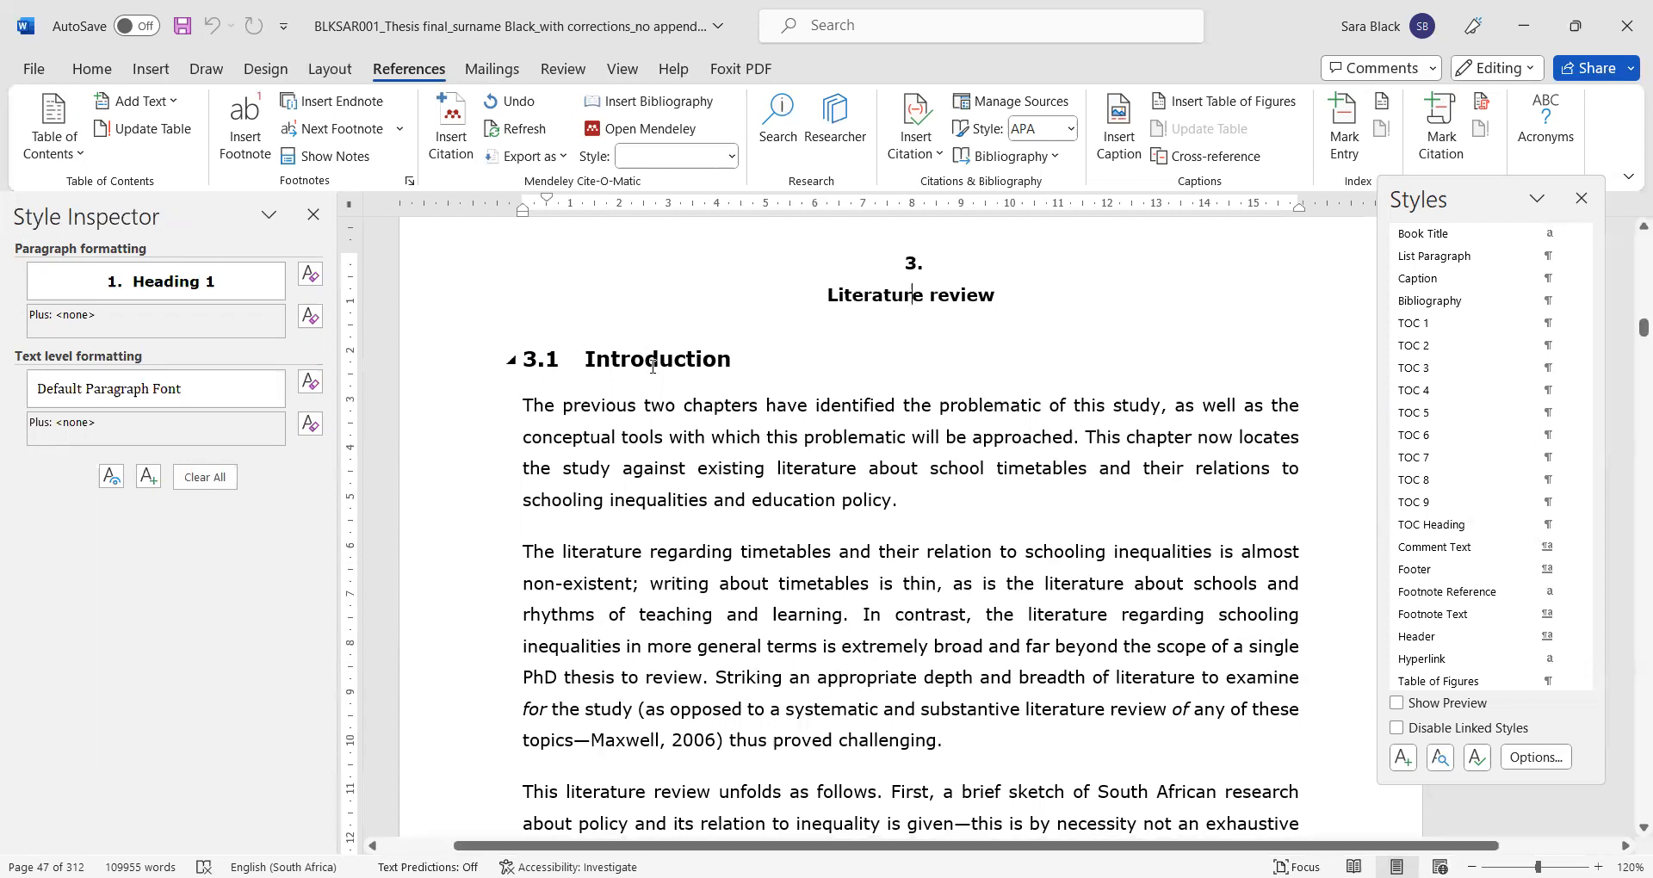
click(310, 216)
scroll(573, 450, down, 9)
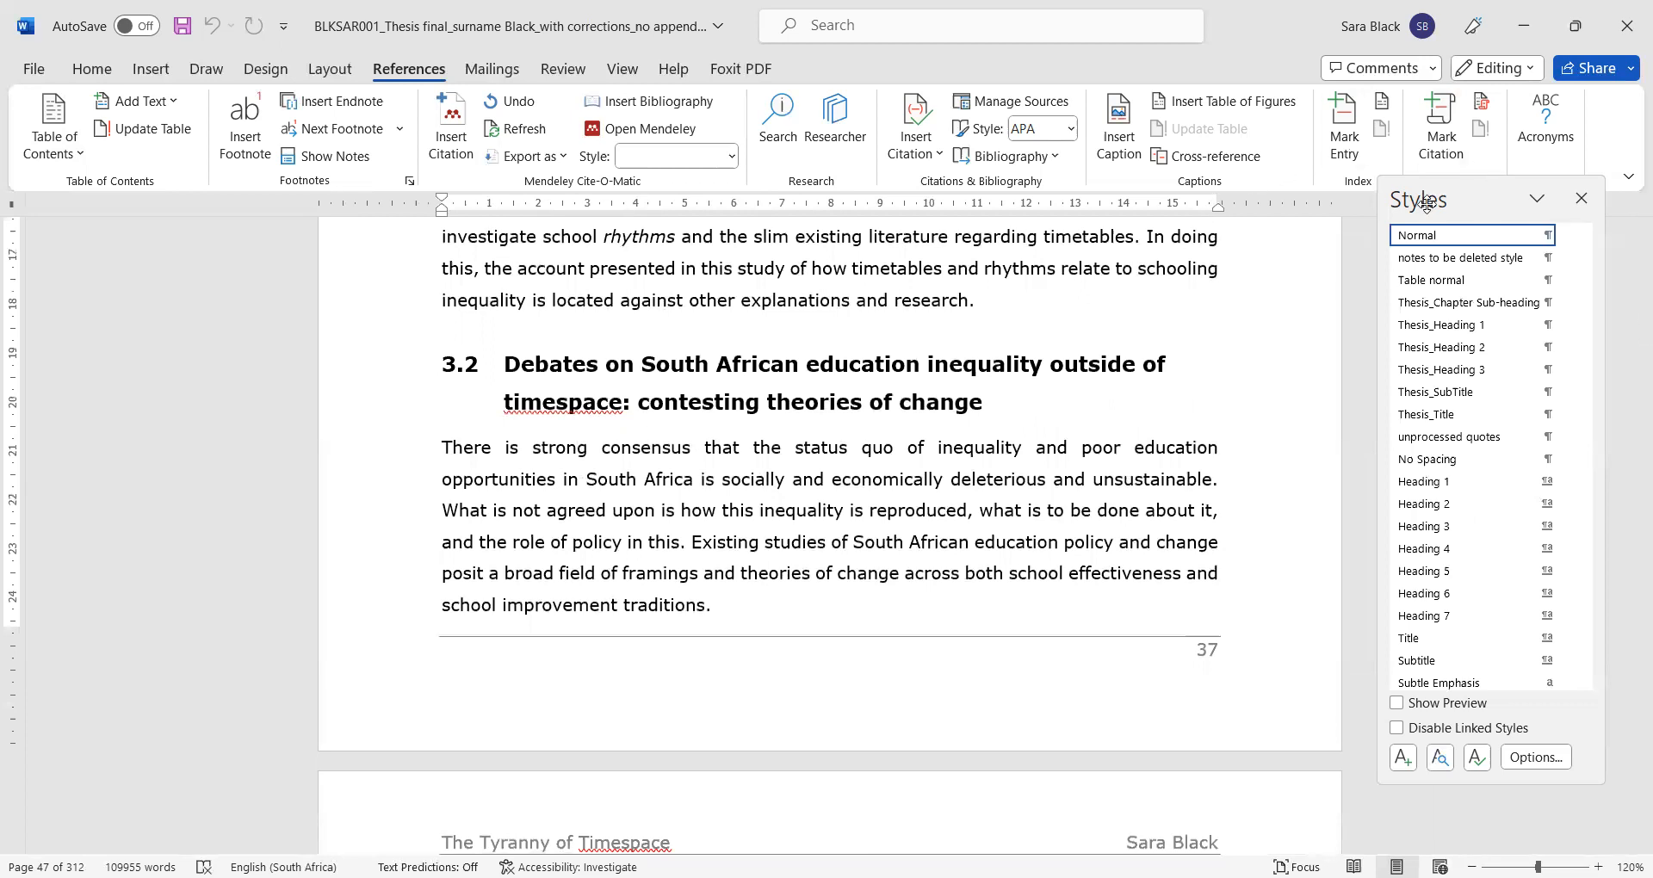
drag(316, 240, 222, 227)
Step: Check which styles are applied to the indented block quotation on thesis page 42 and the body paragraph below it
scroll(810, 437, down, 6)
scroll(809, 437, down, 20)
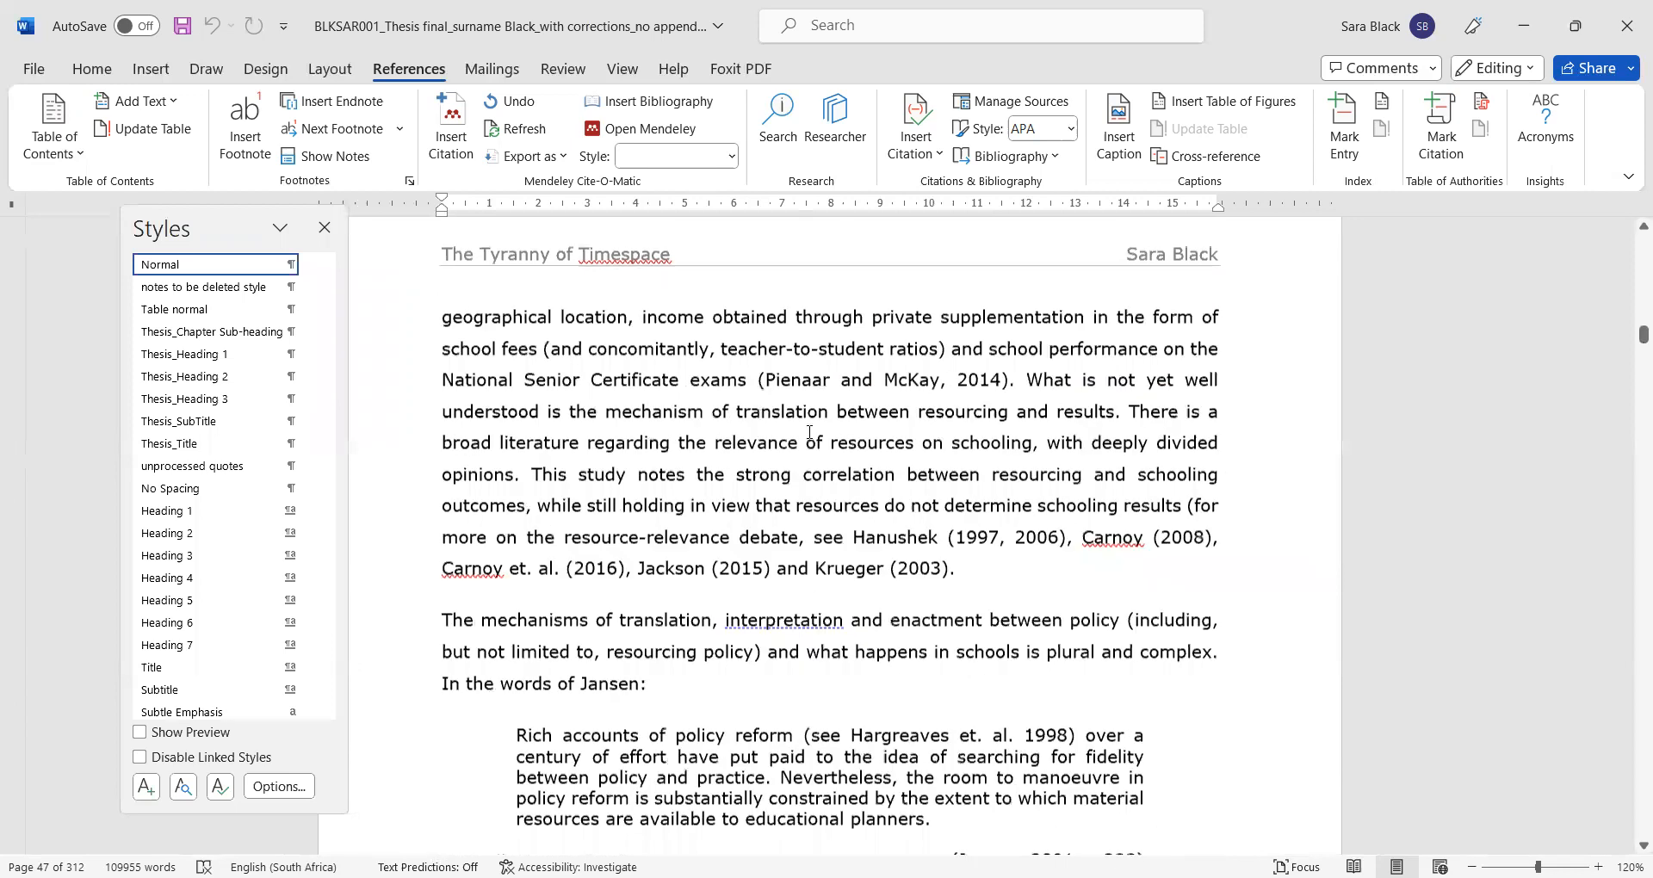
scroll(808, 425, down, 5)
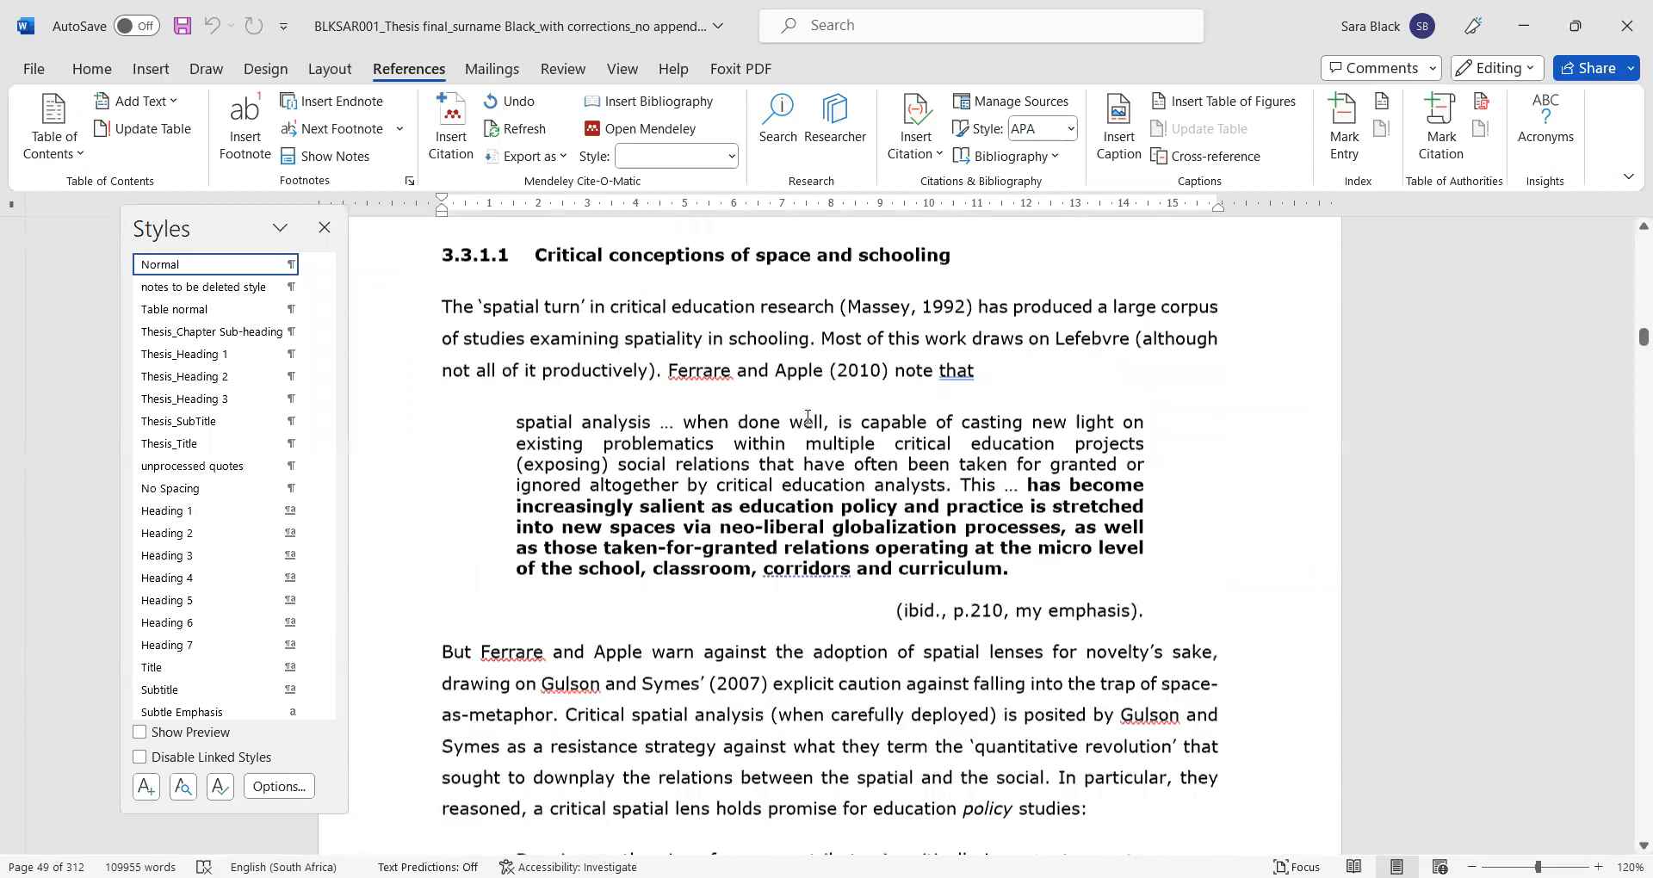
scroll(808, 417, down, 15)
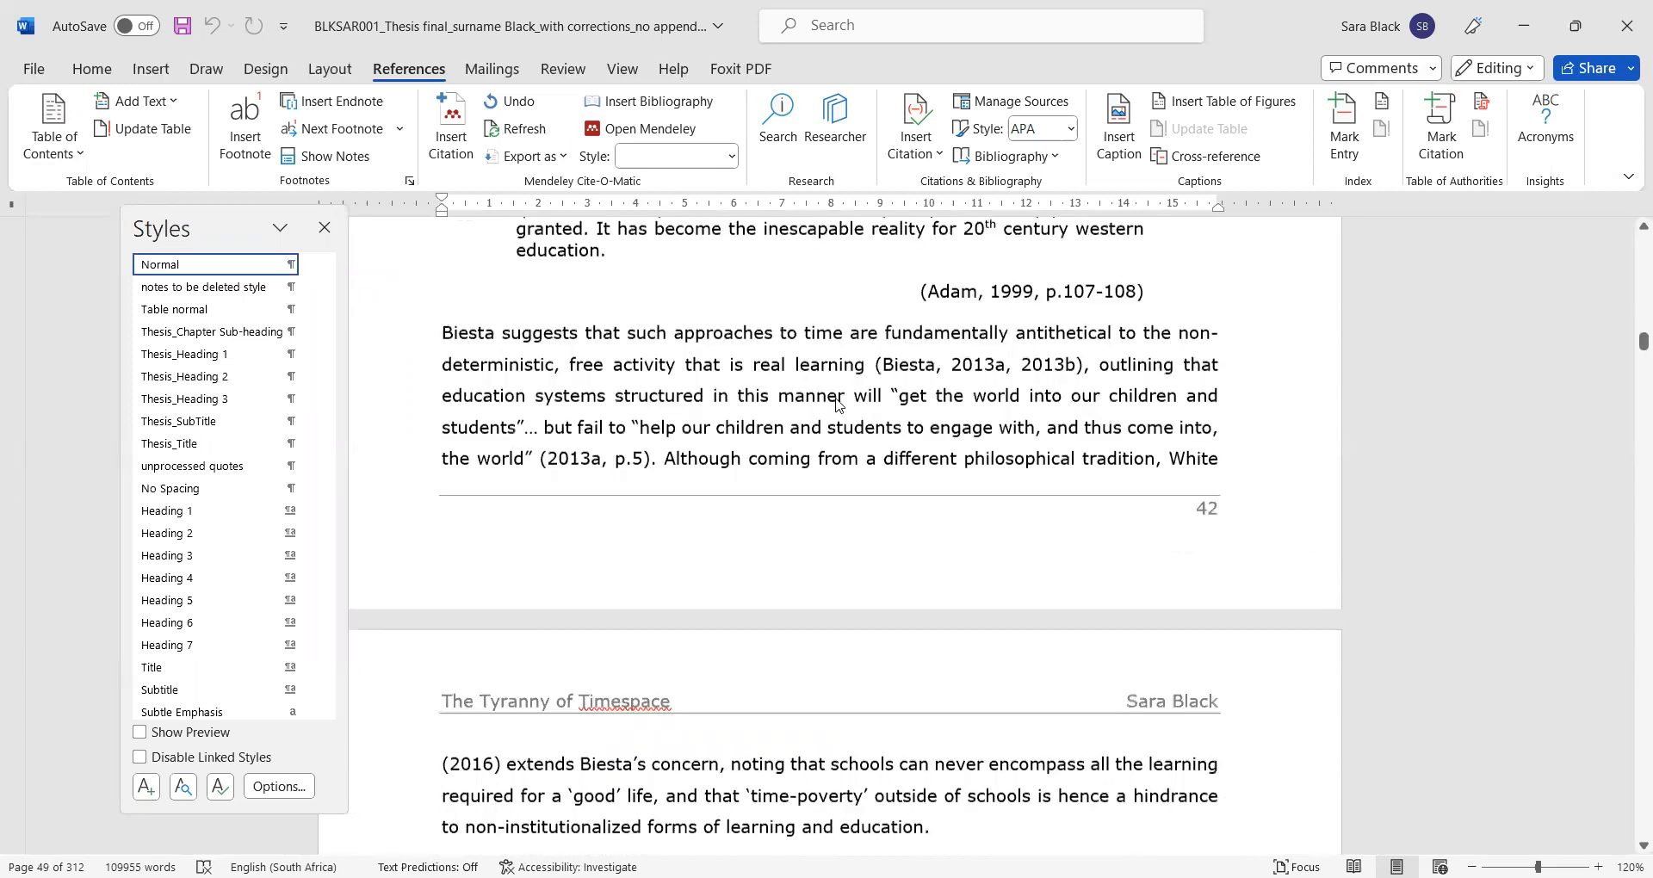
scroll(838, 404, up, 3)
click(839, 443)
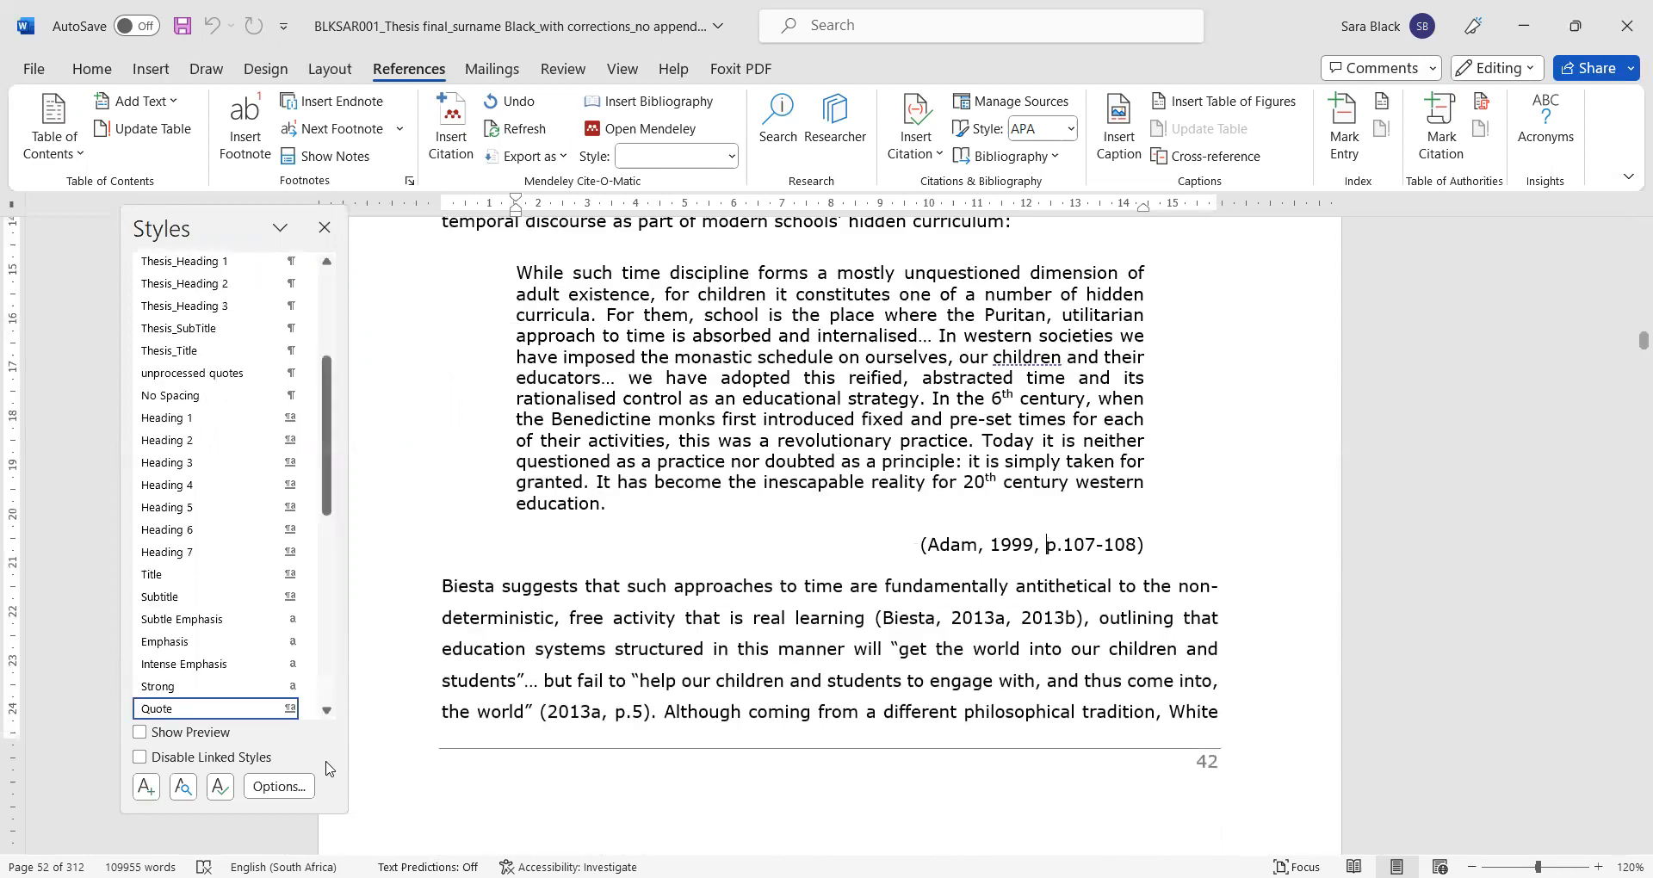
click(528, 650)
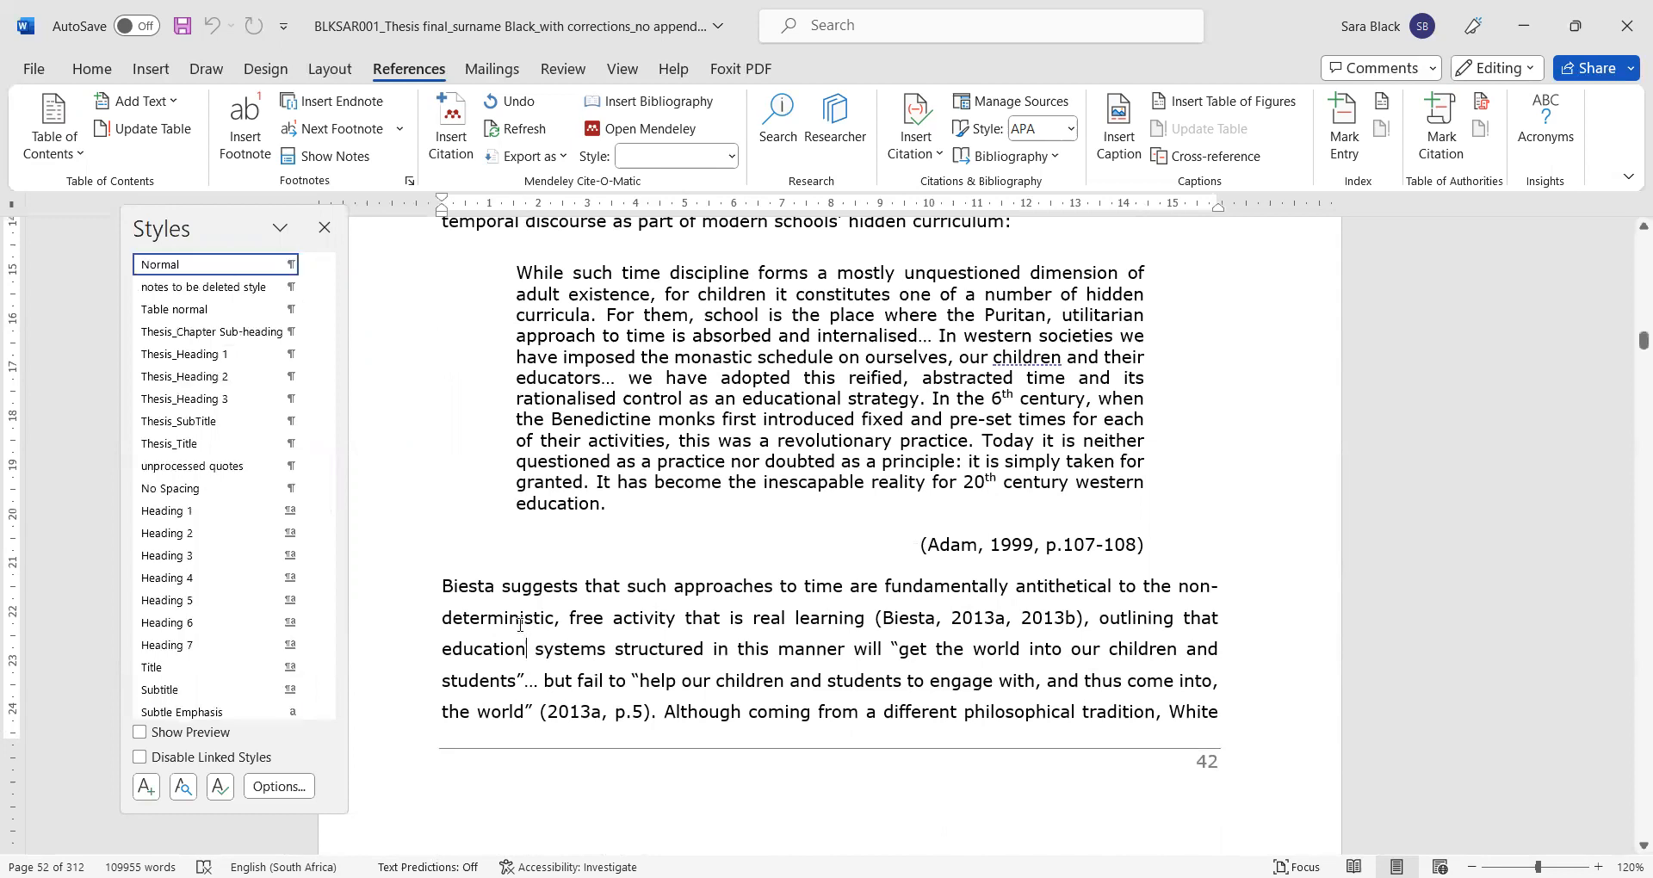
Step: Look through the rest of chapter 3 at 80% zoom, examining its numbered headings, block quotations and body text up to section 3.6
scroll(525, 637, down, 15)
scroll(520, 625, down, 12)
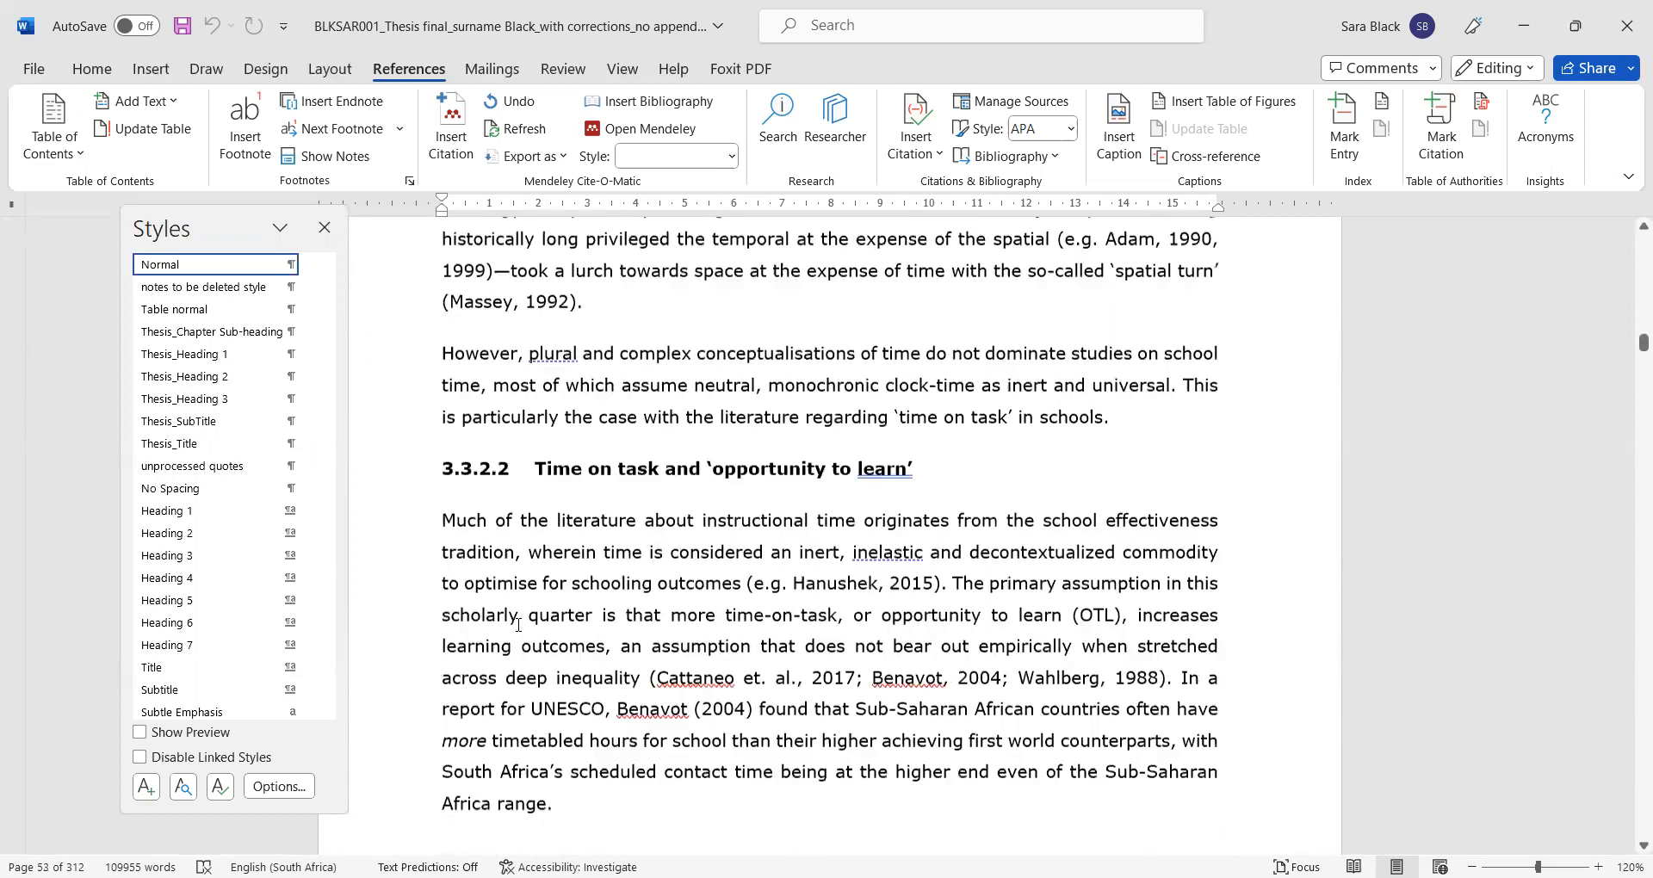
scroll(518, 606, up, 6)
scroll(518, 606, down, 20)
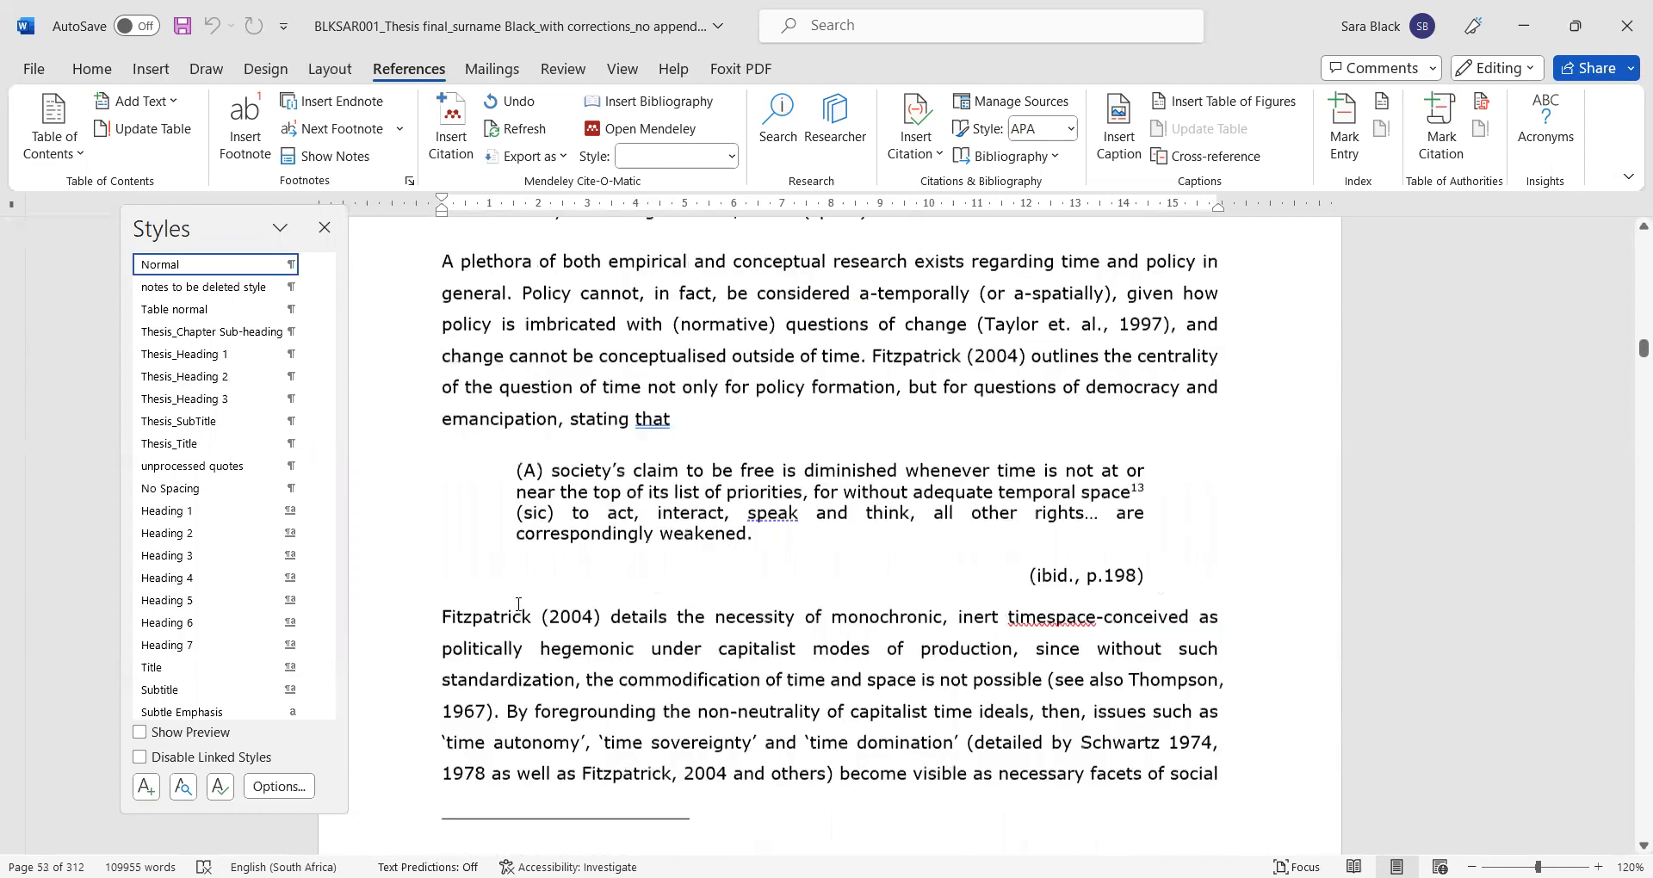
scroll(504, 587, down, 8)
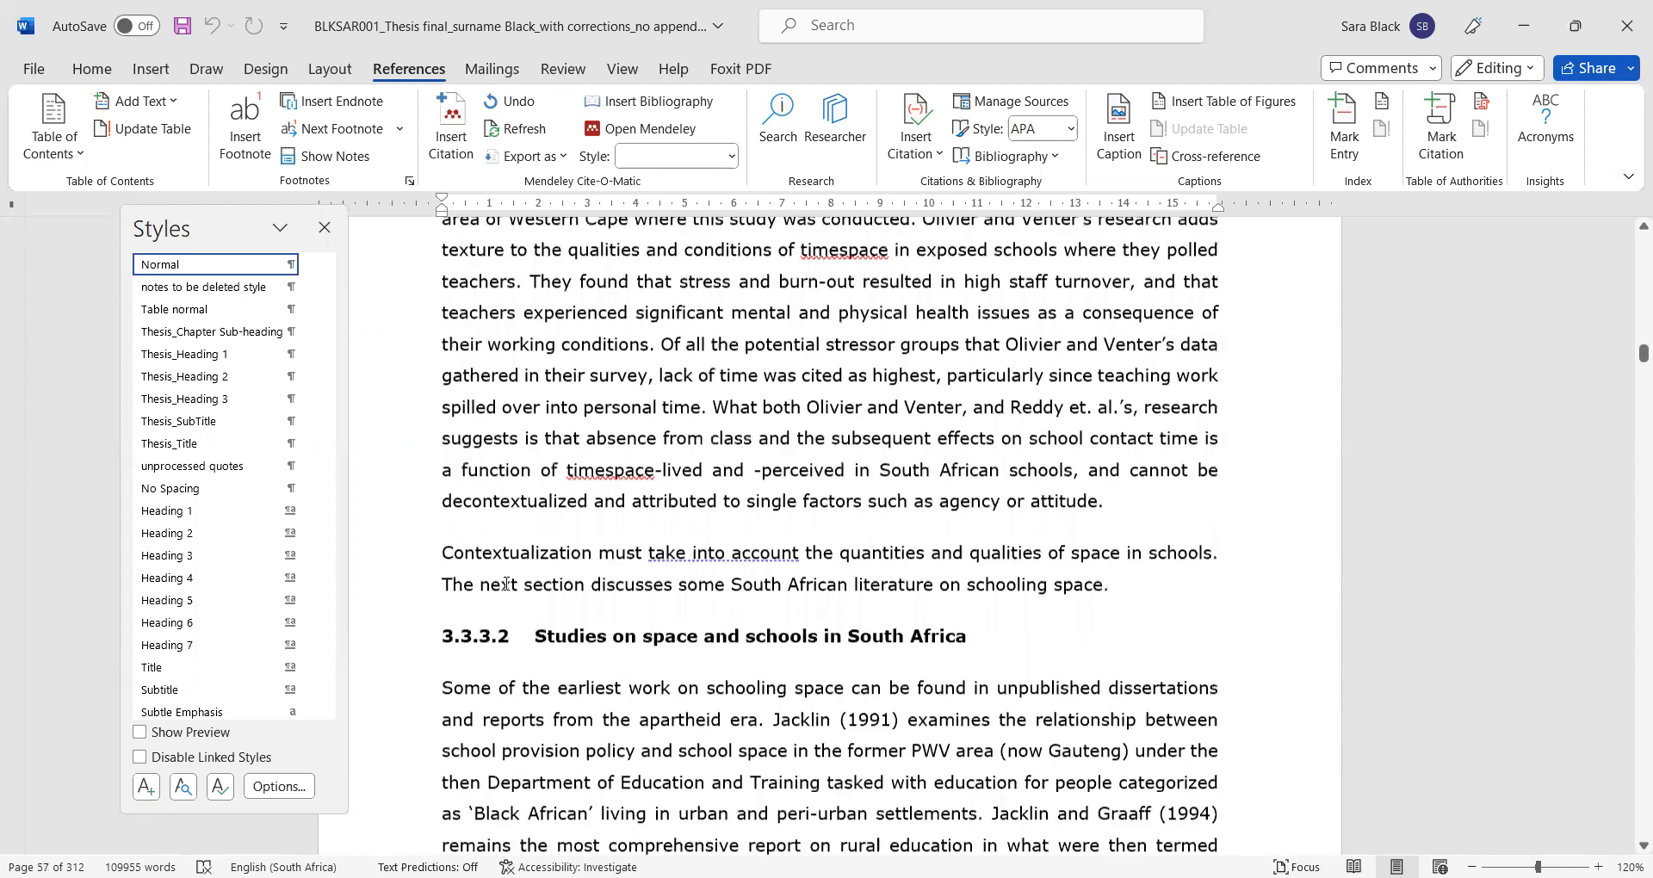
scroll(508, 584, down, 20)
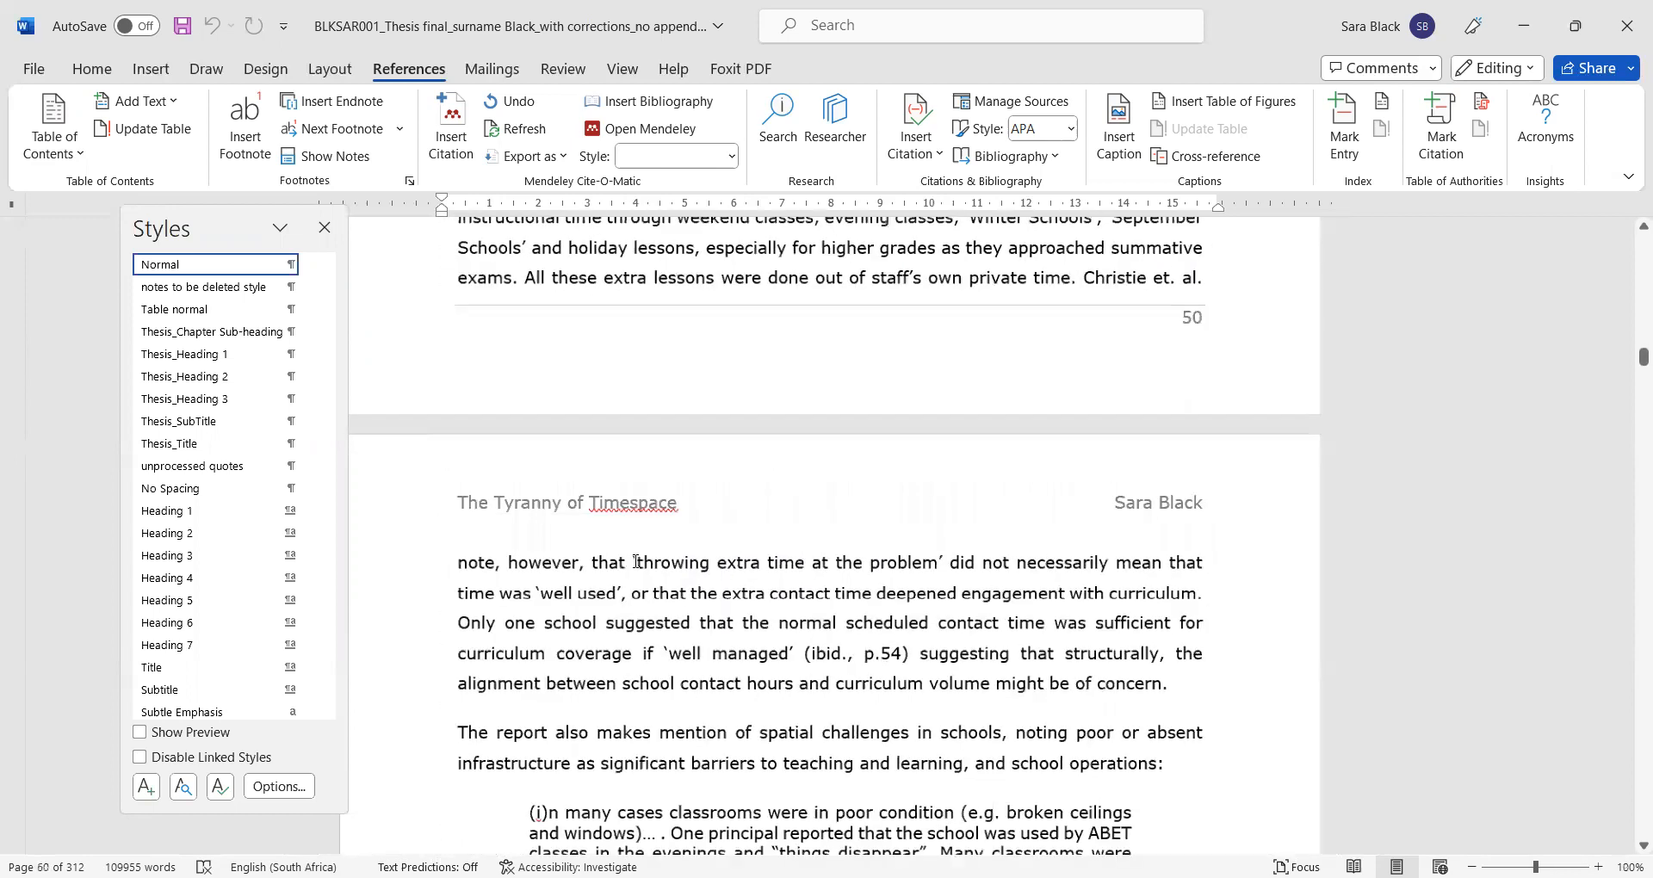
ctrl+scroll(636, 564, down, 4)
scroll(635, 564, down, 20)
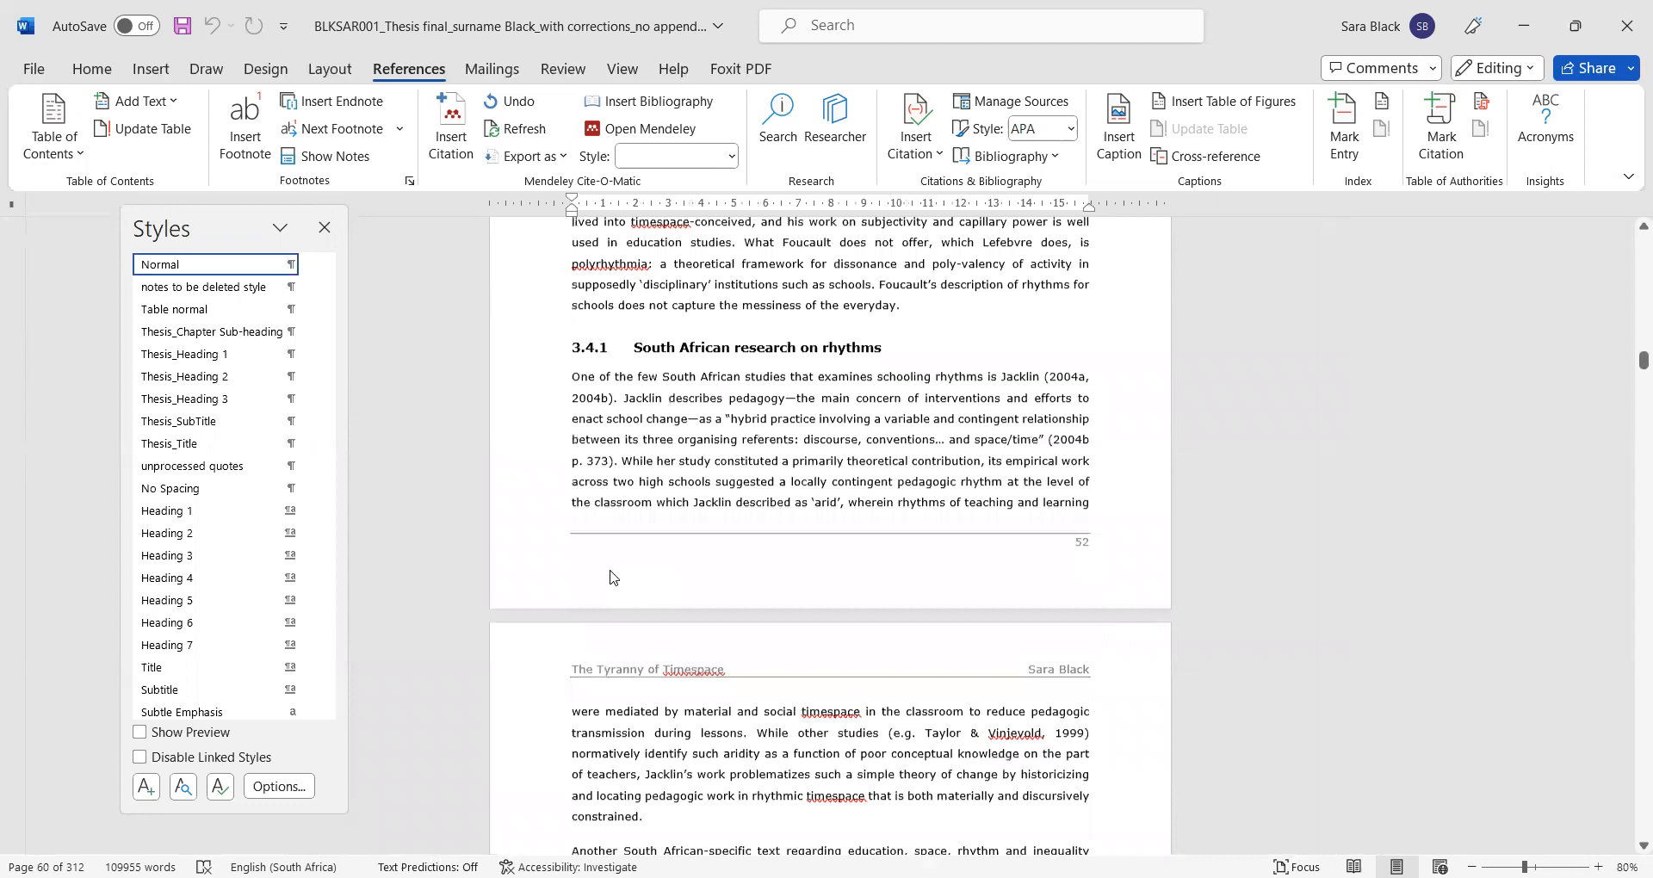
scroll(611, 571, down, 15)
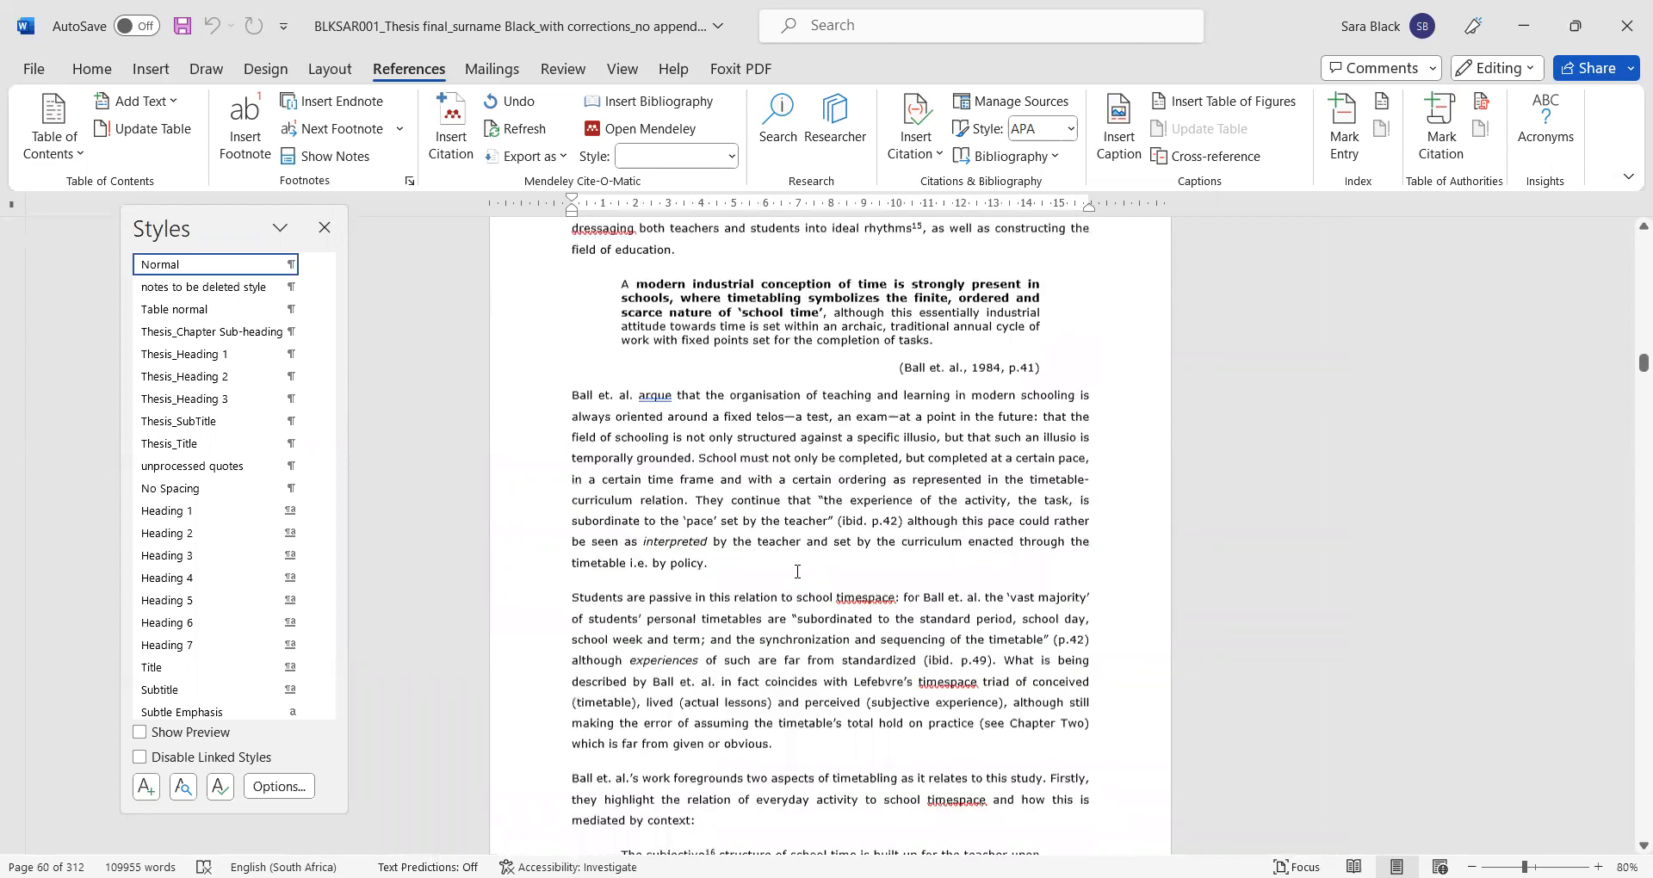
scroll(797, 571, down, 12)
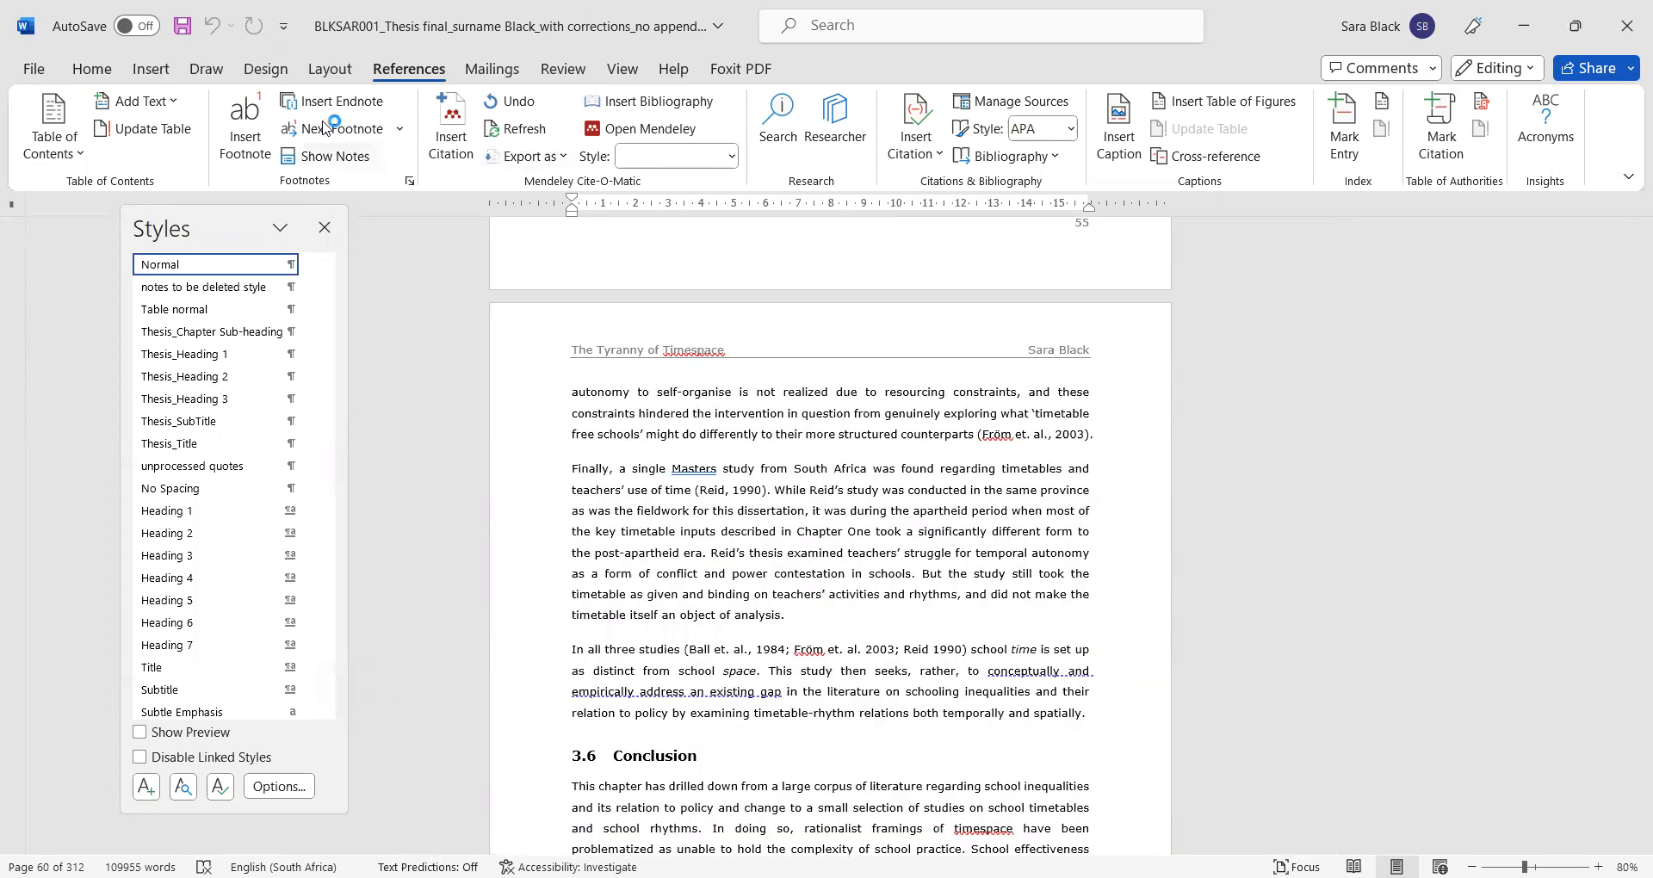
Step: Show the Navigation pane, collapse the Literature review chapter and go to chapter 6, Policies undergirding timetables
click(613, 71)
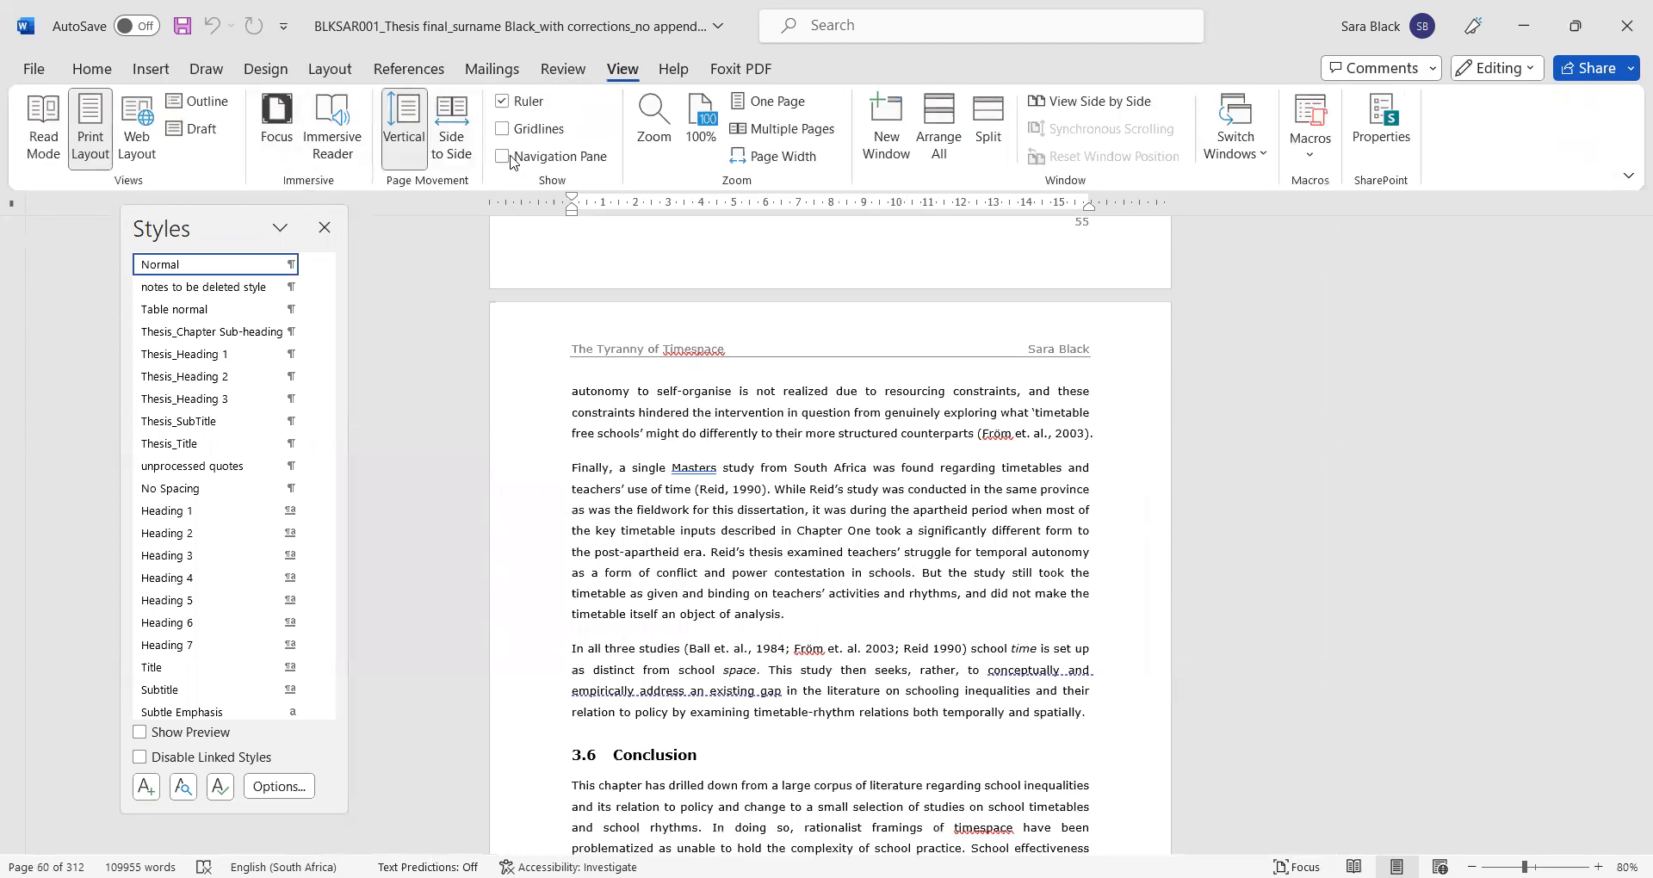
click(508, 156)
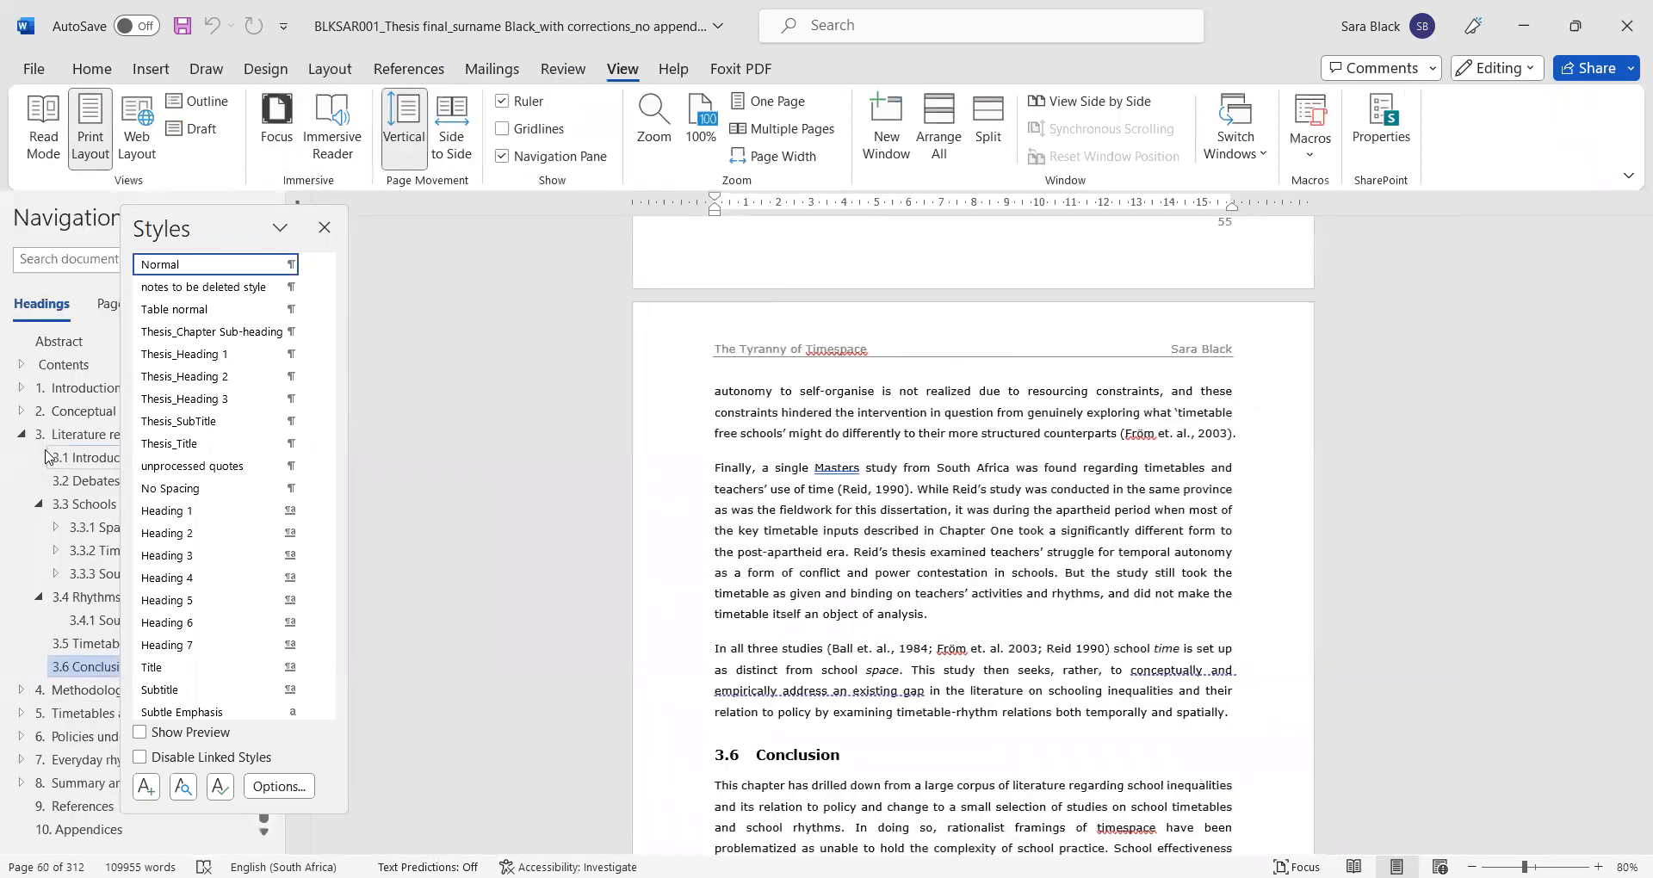
click(22, 434)
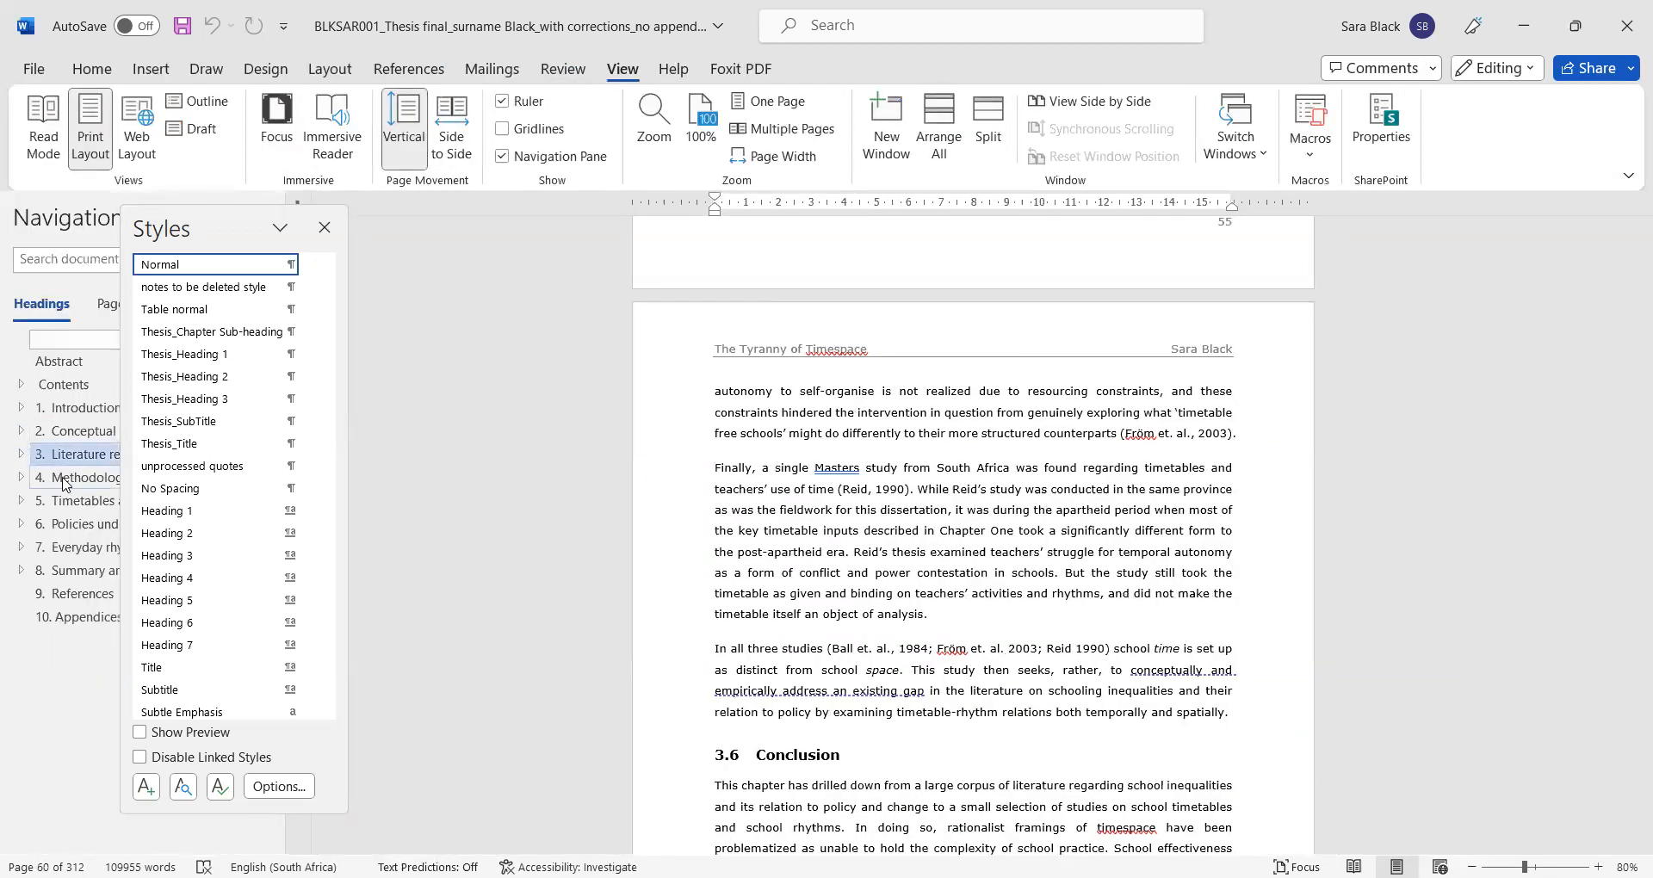
click(69, 523)
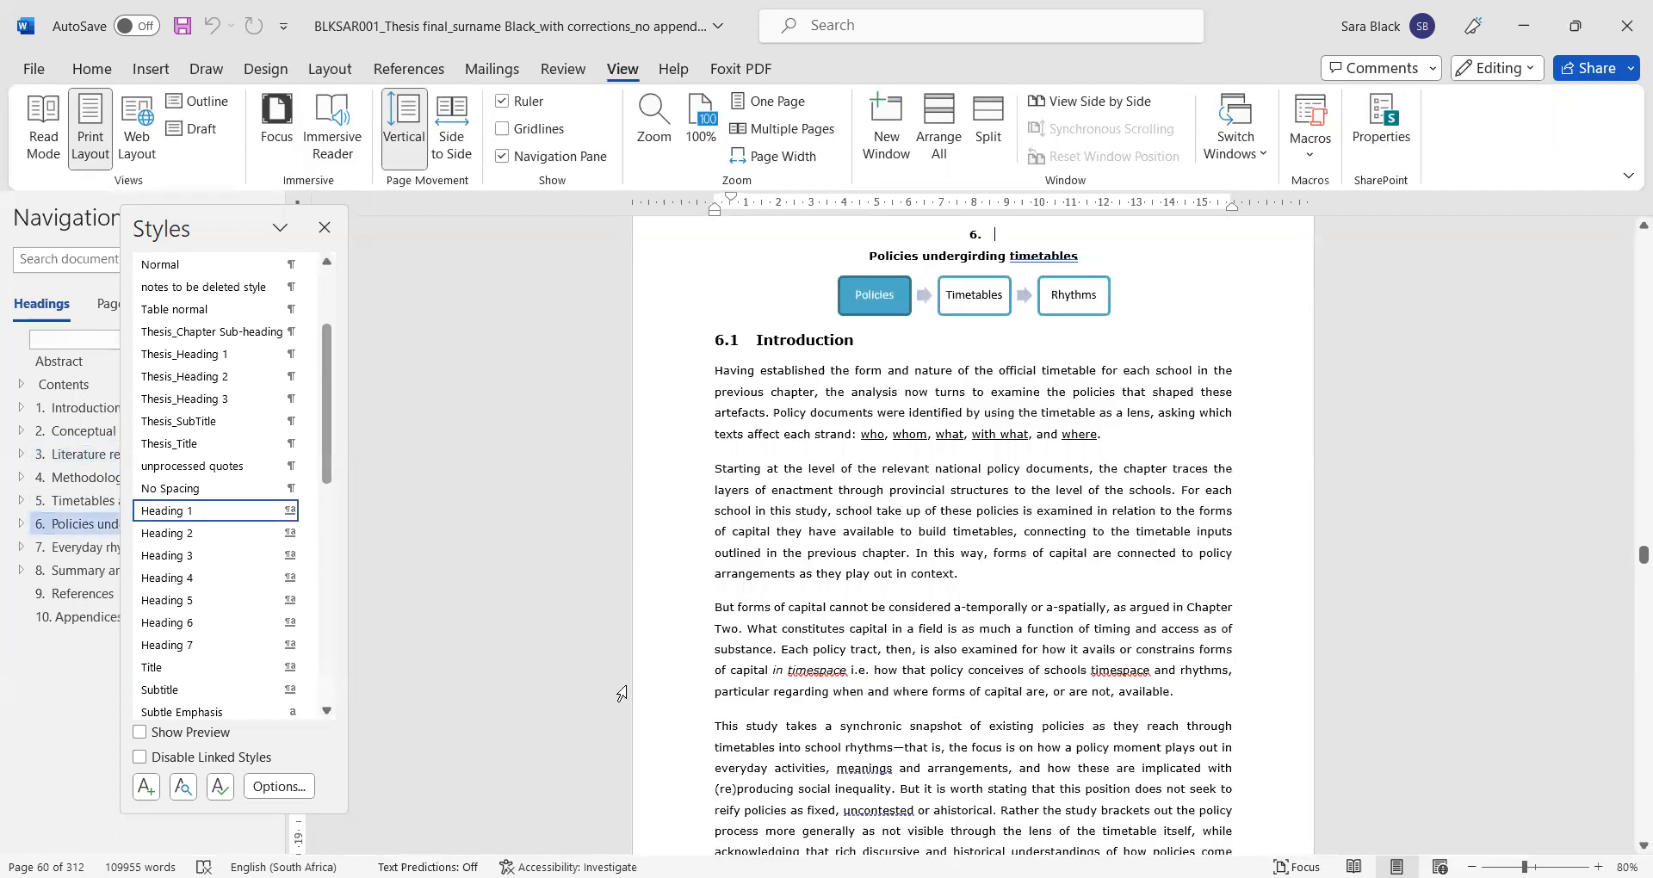
Step: Check the style of the Table 6.1 caption at 110% zoom and dock the Styles pane beside the Navigation pane
scroll(826, 529, down, 1)
scroll(827, 530, down, 15)
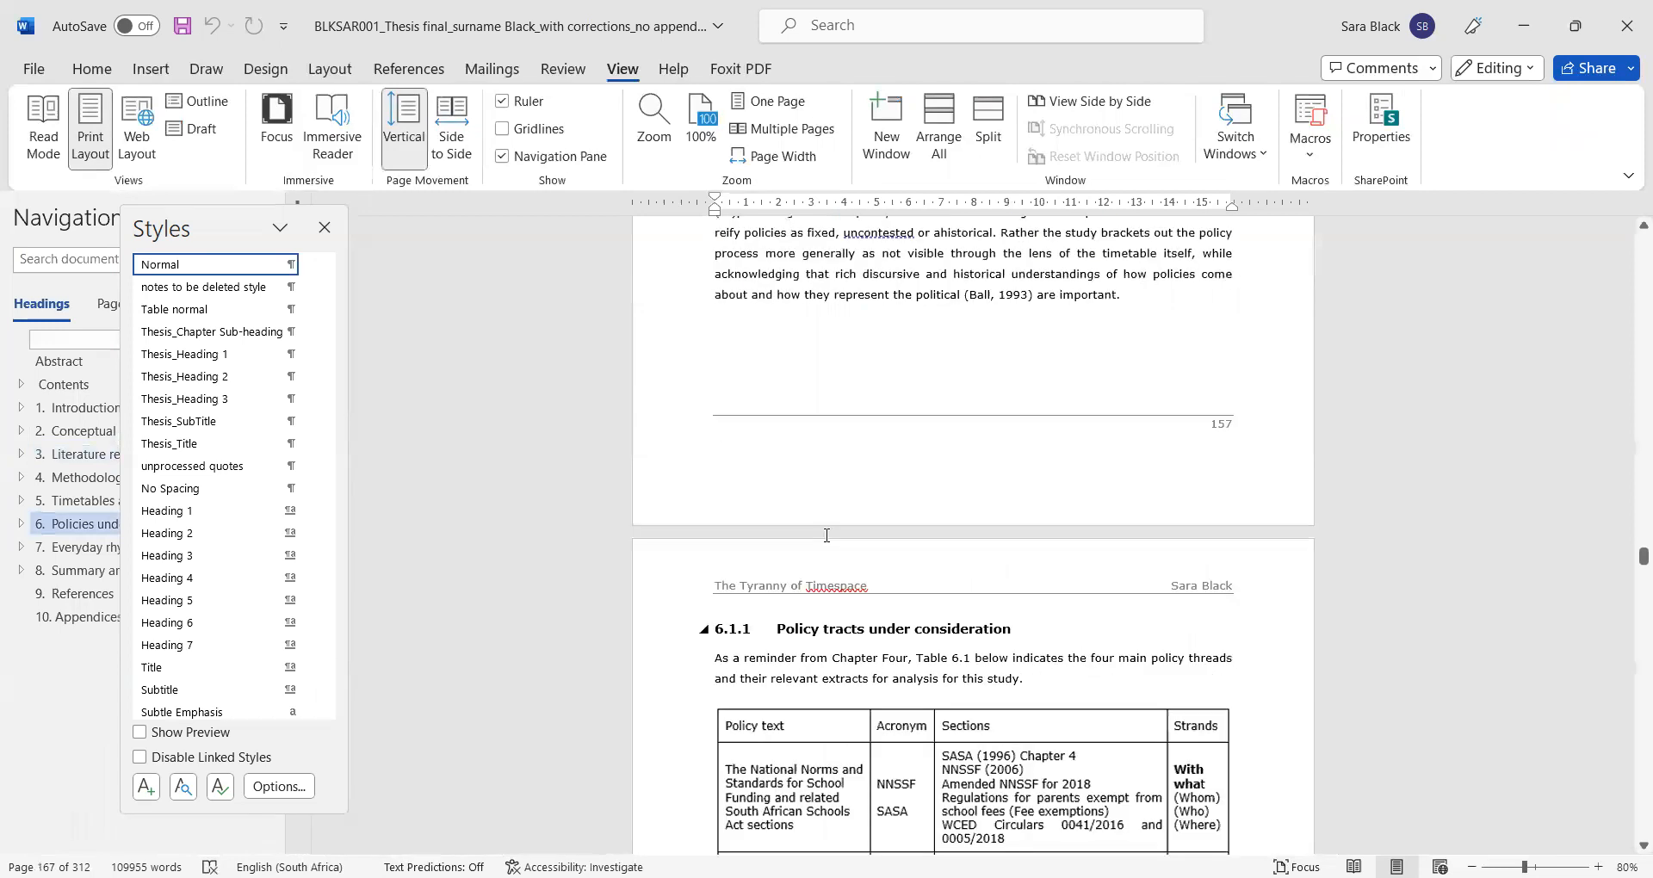
click(804, 585)
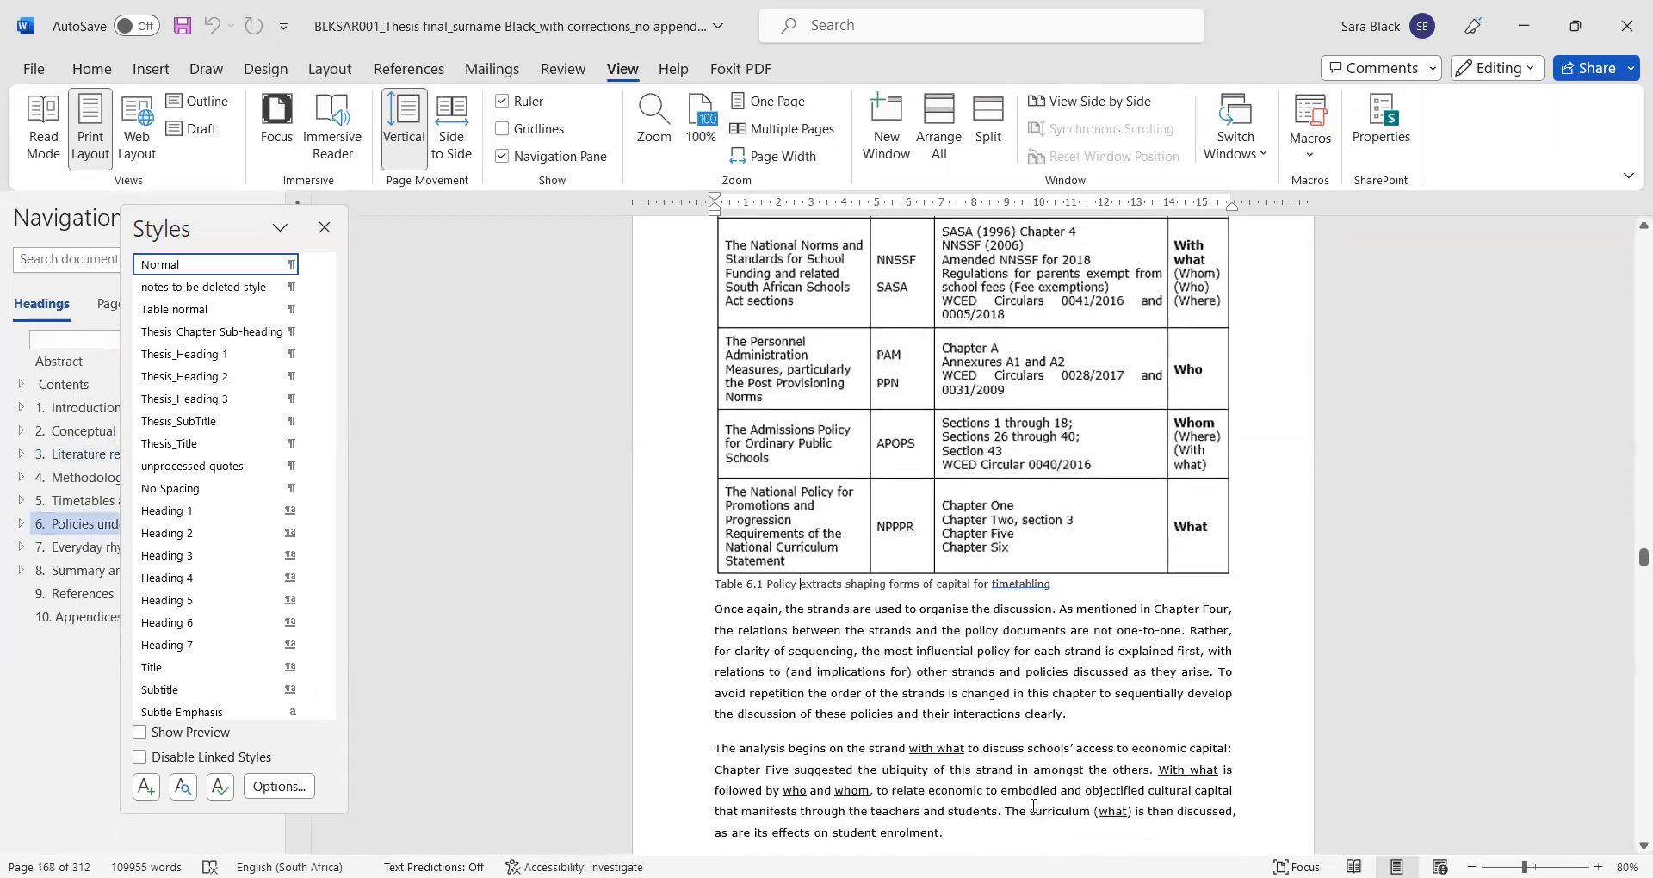
ctrl+scroll(804, 594, up, 3)
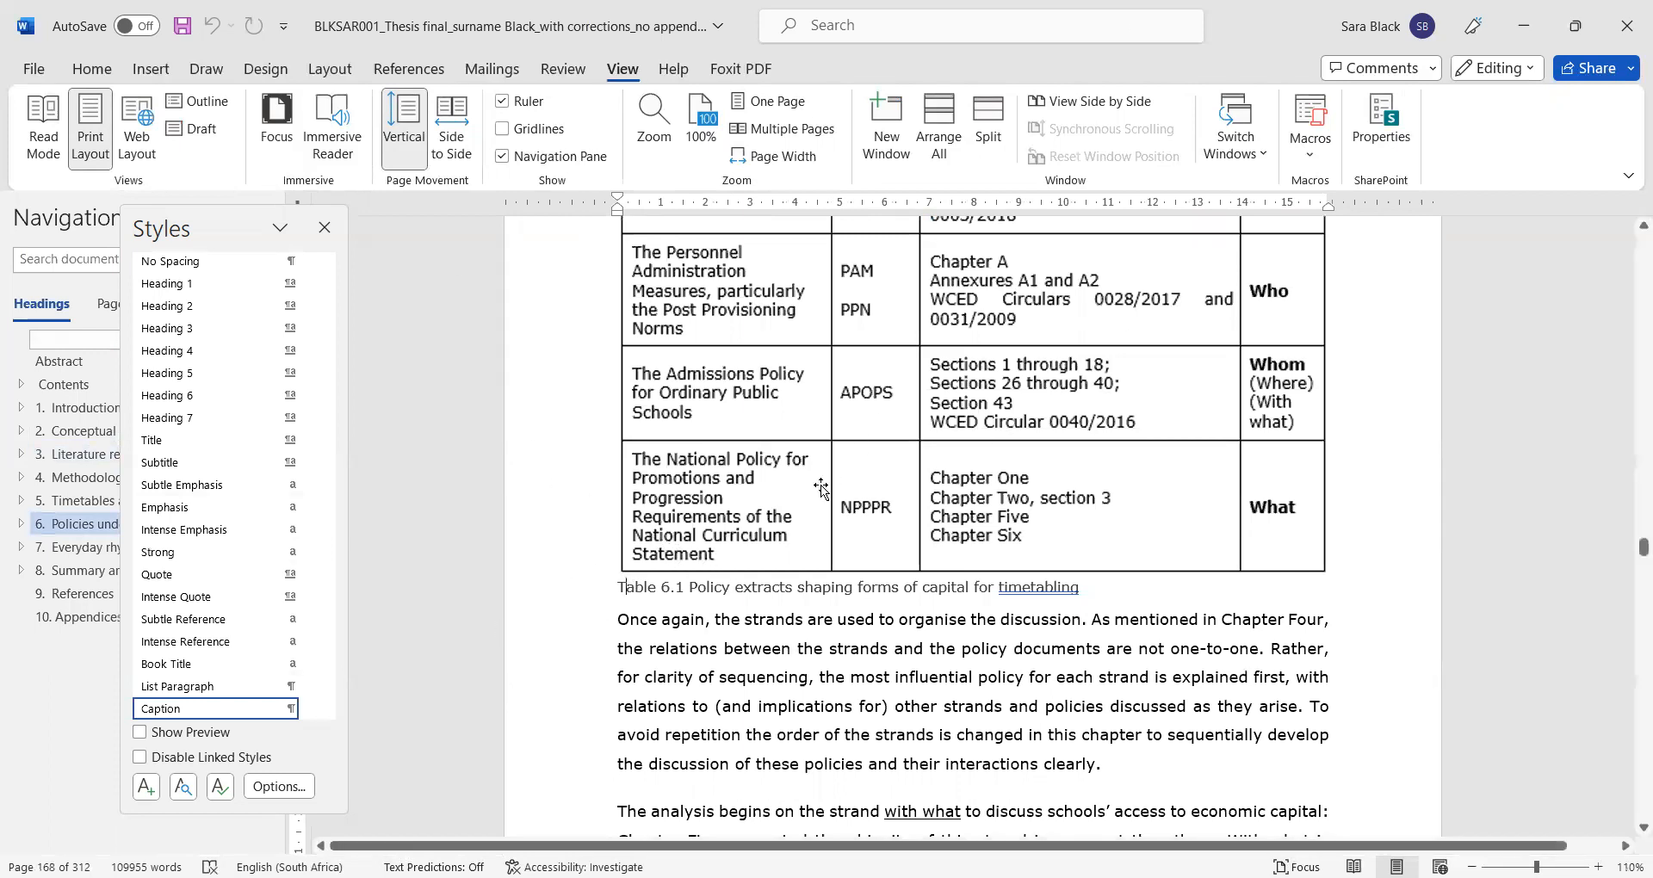
double_click(215, 239)
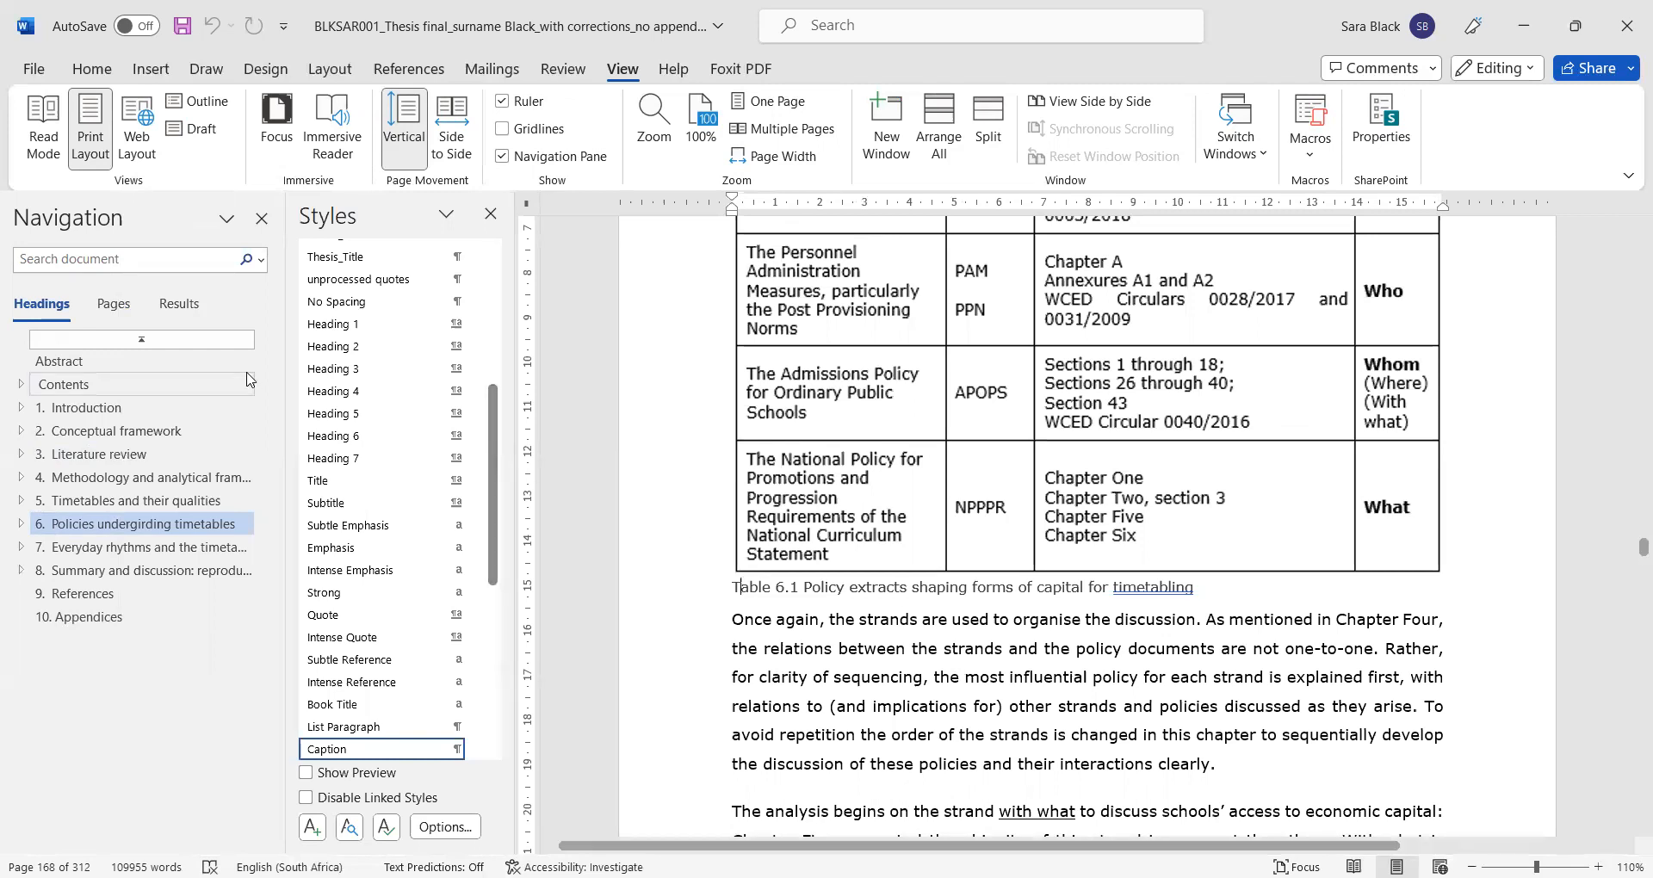
Step: Go to the Abstract and examine the thesis's multi-level table of contents through to chapter 7
click(107, 370)
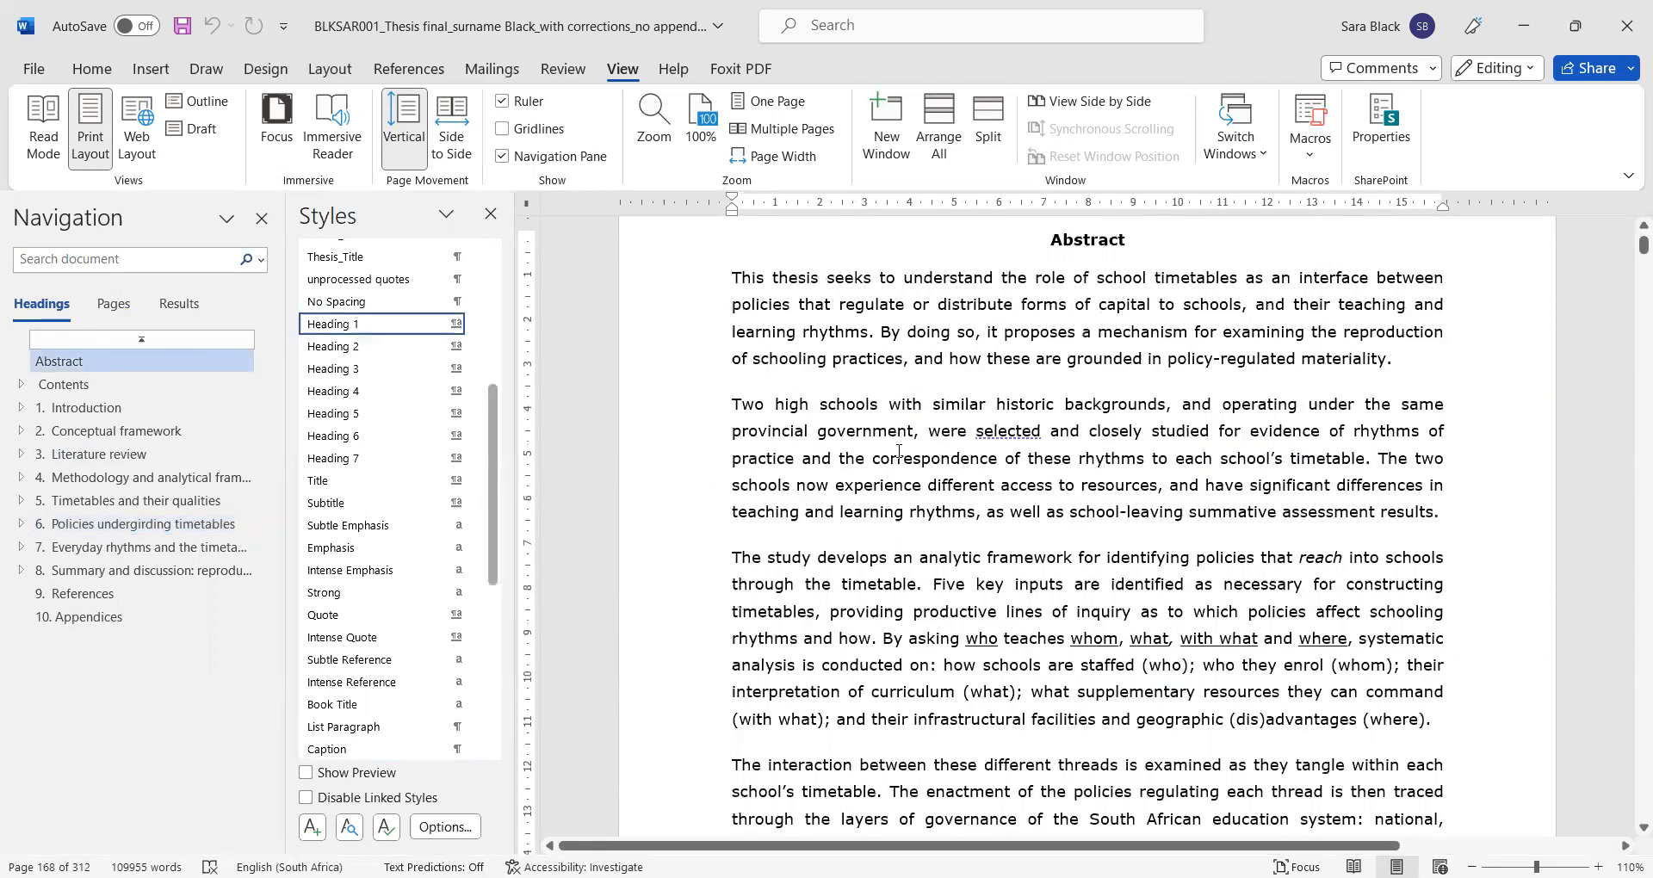
scroll(897, 460, down, 15)
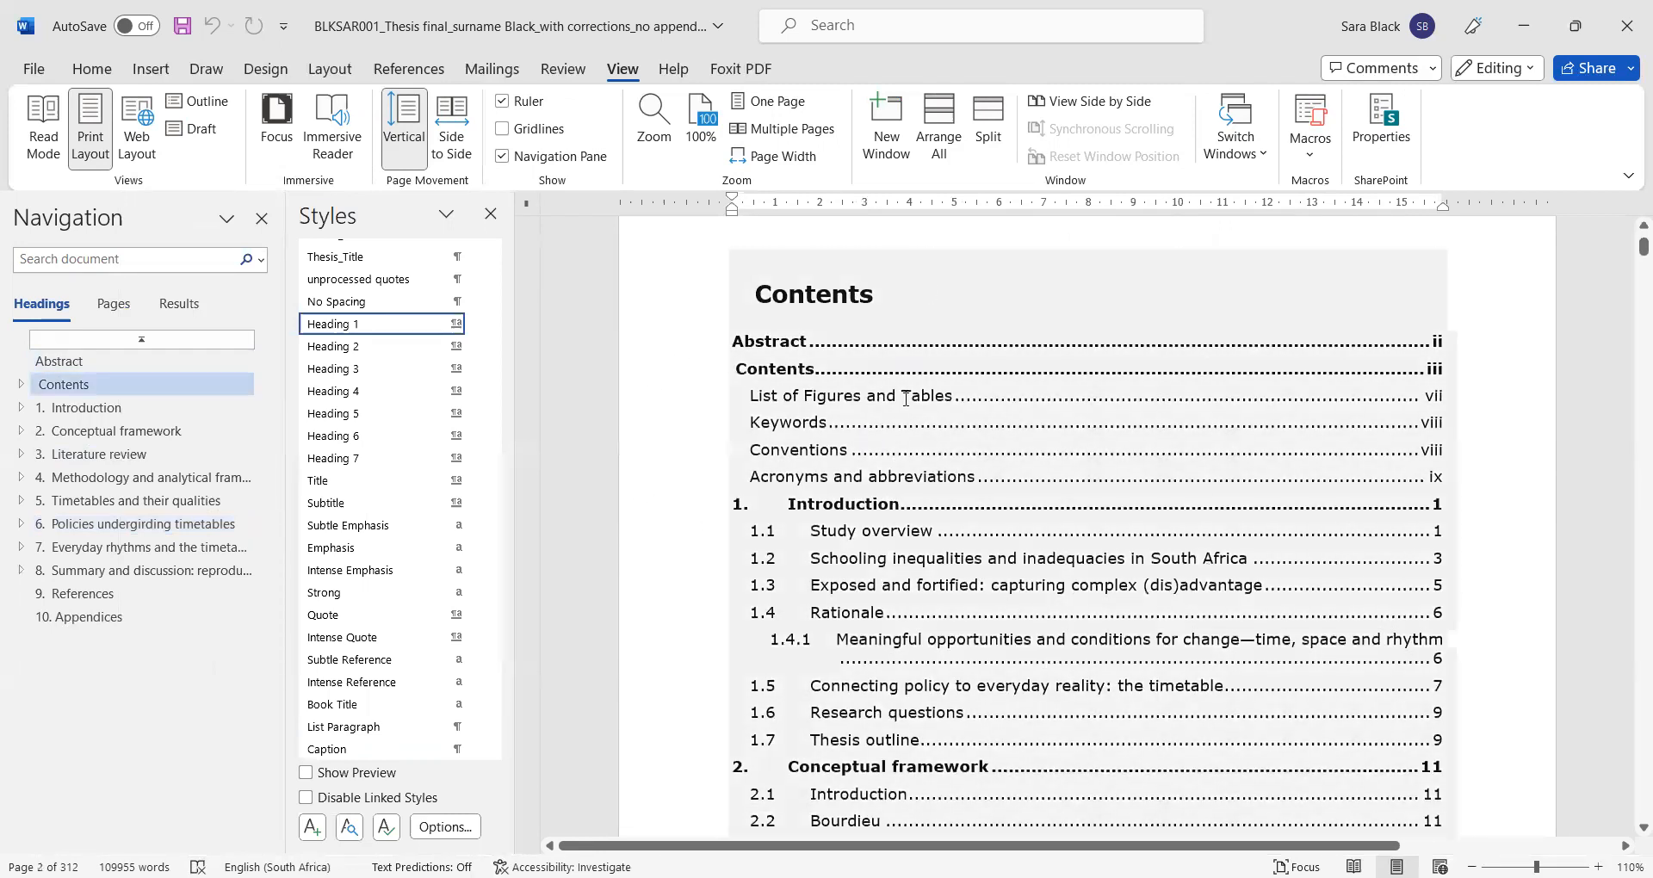
scroll(905, 399, down, 5)
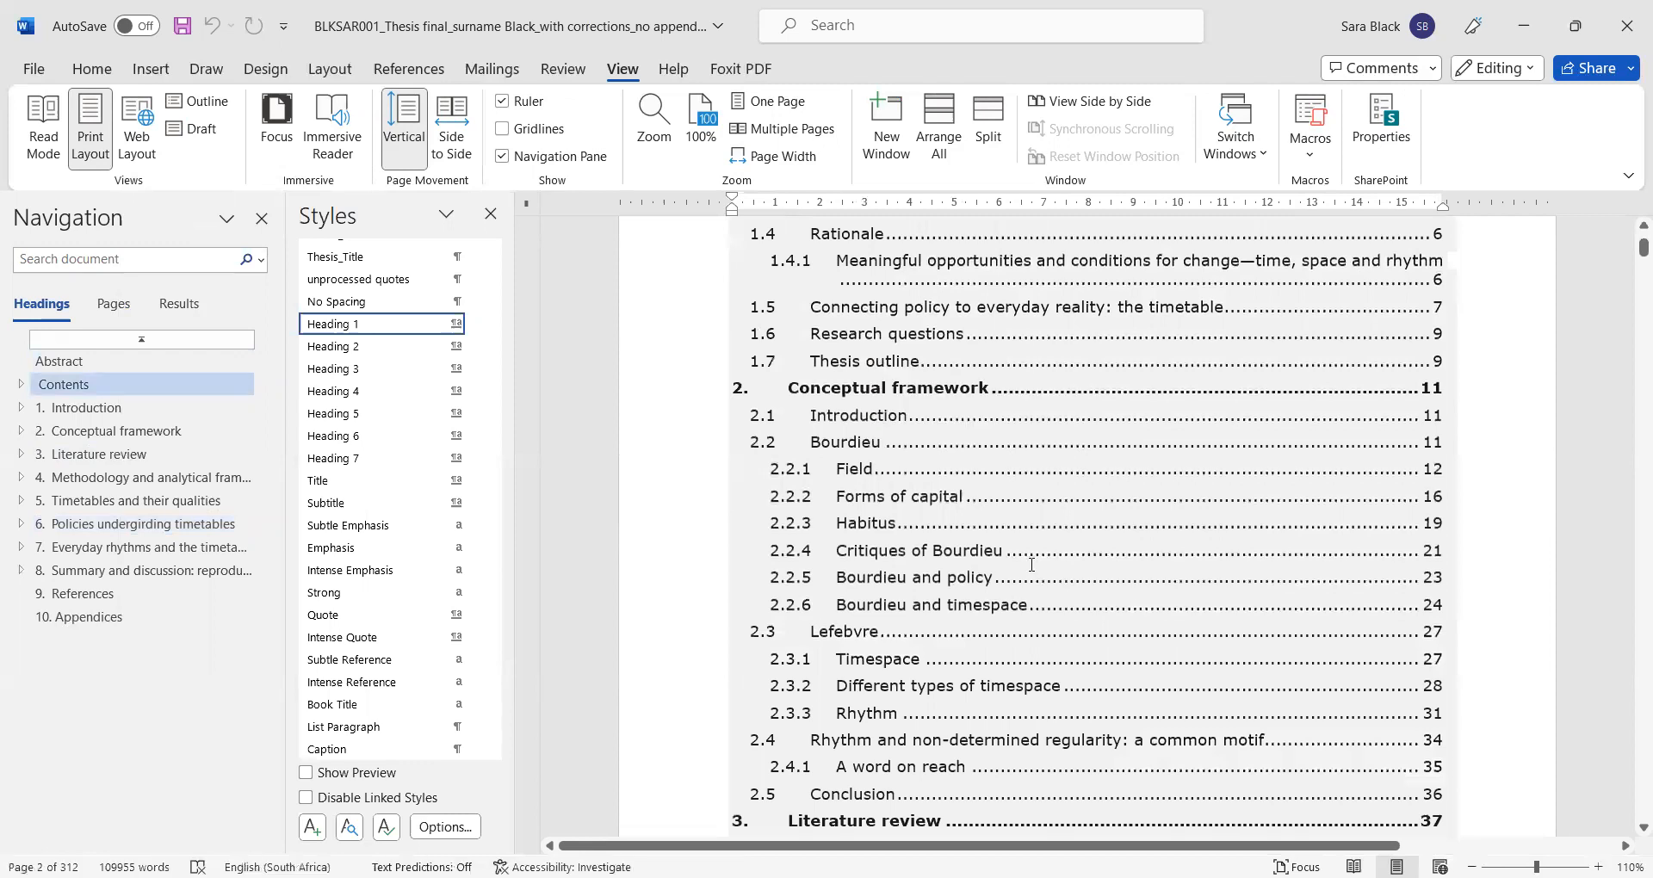
scroll(1025, 556, down, 8)
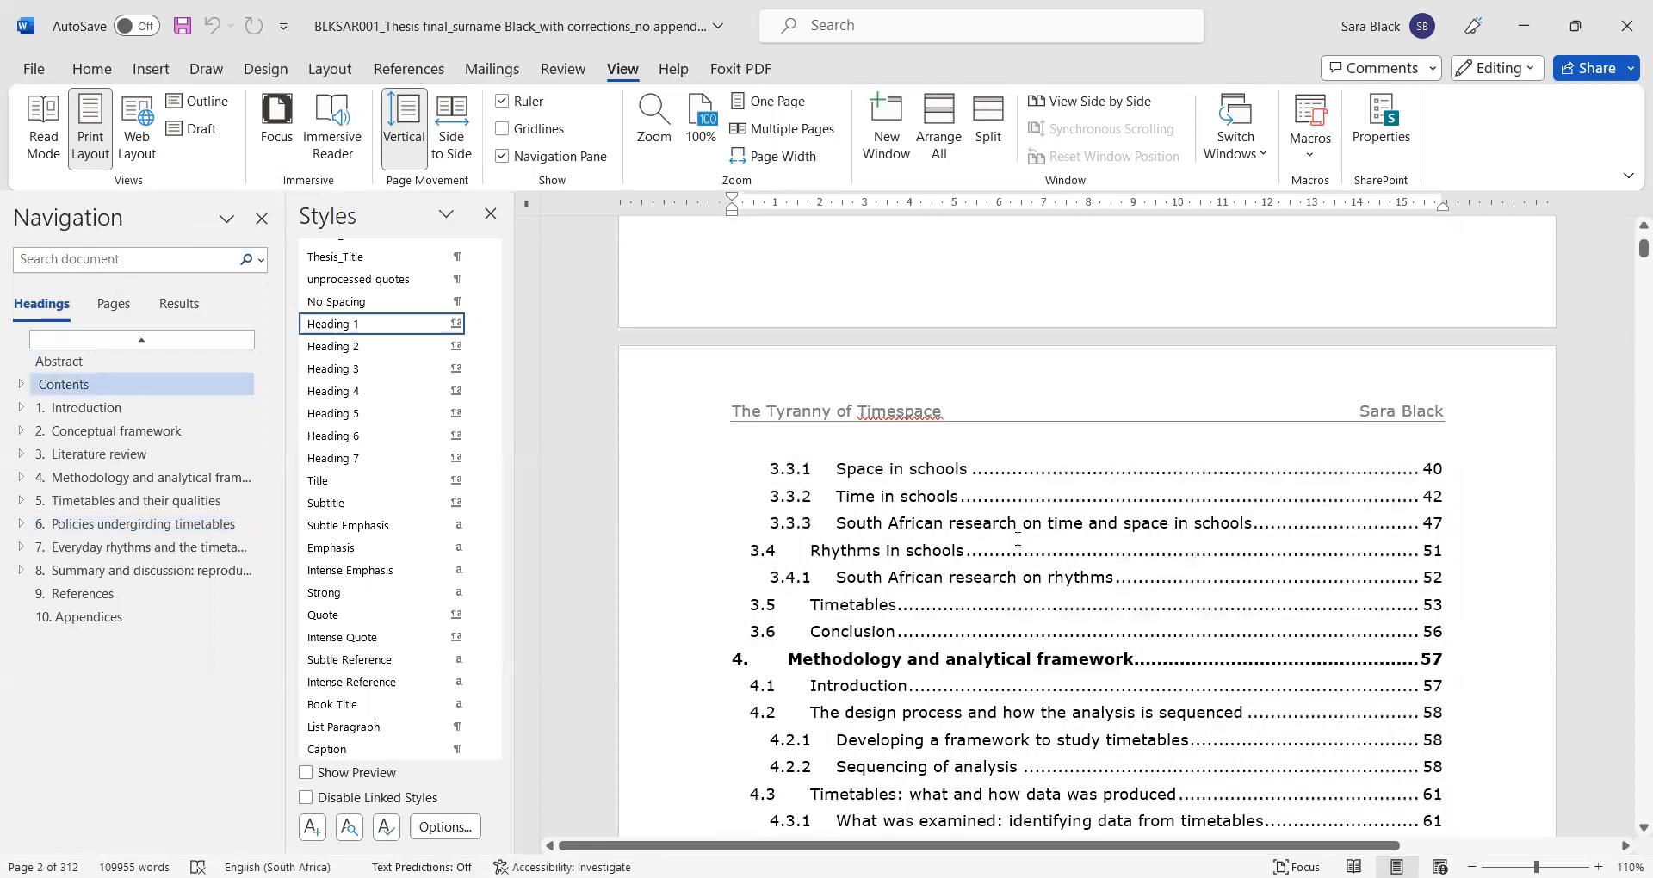
scroll(1009, 527, down, 20)
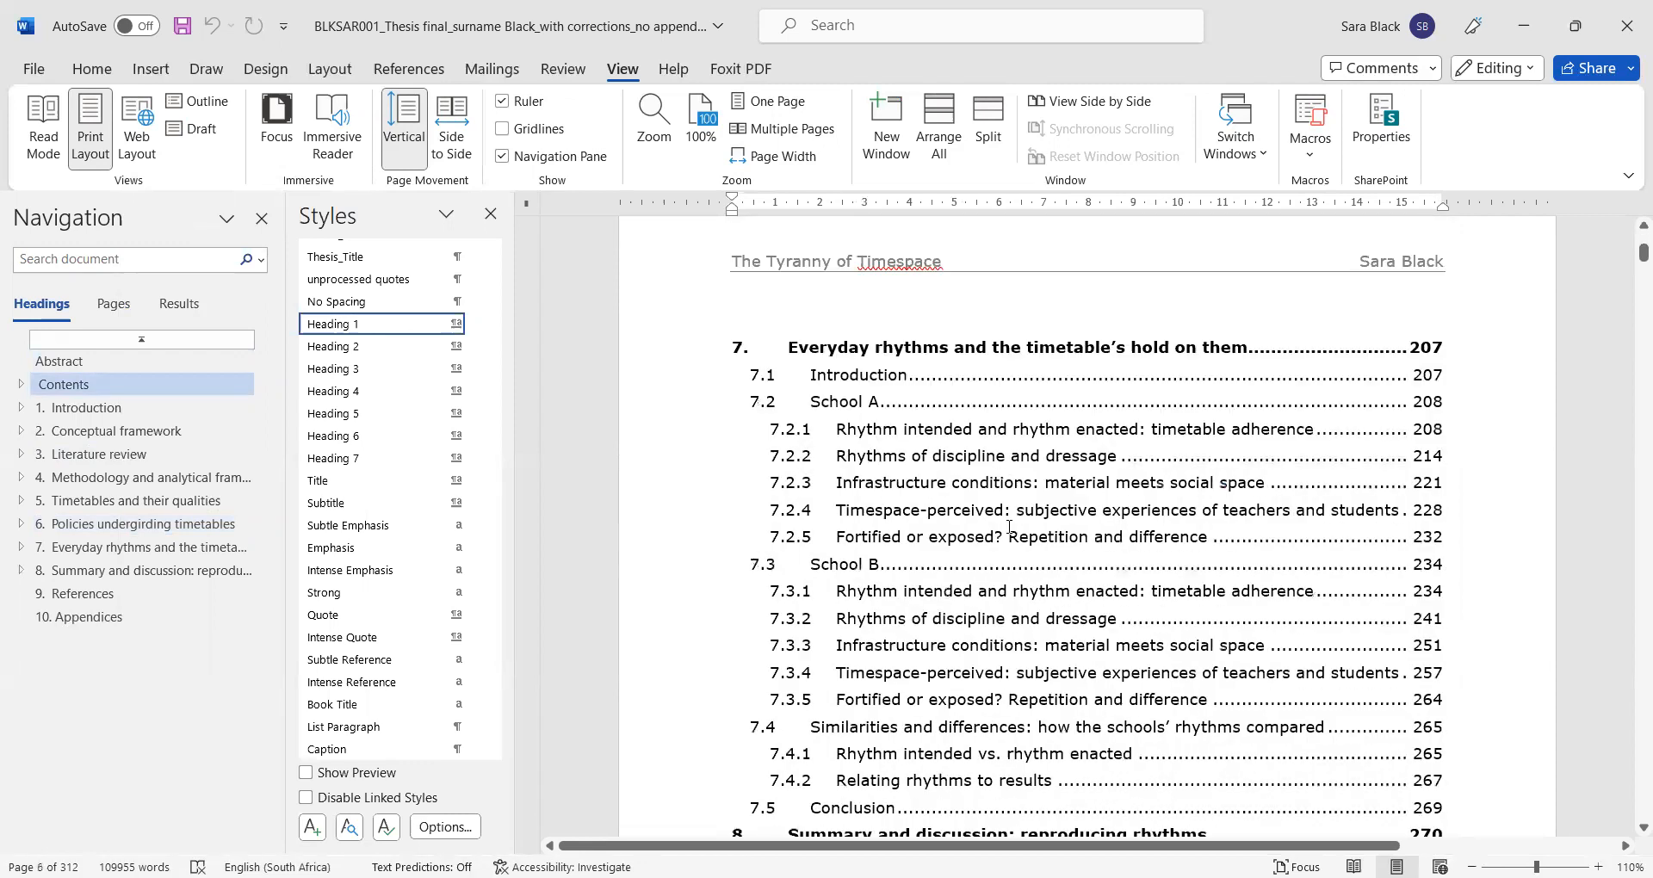
Step: Look through the List of Figures and Tables down to the Keywords heading
scroll(1009, 528, up, 1)
scroll(990, 521, down, 6)
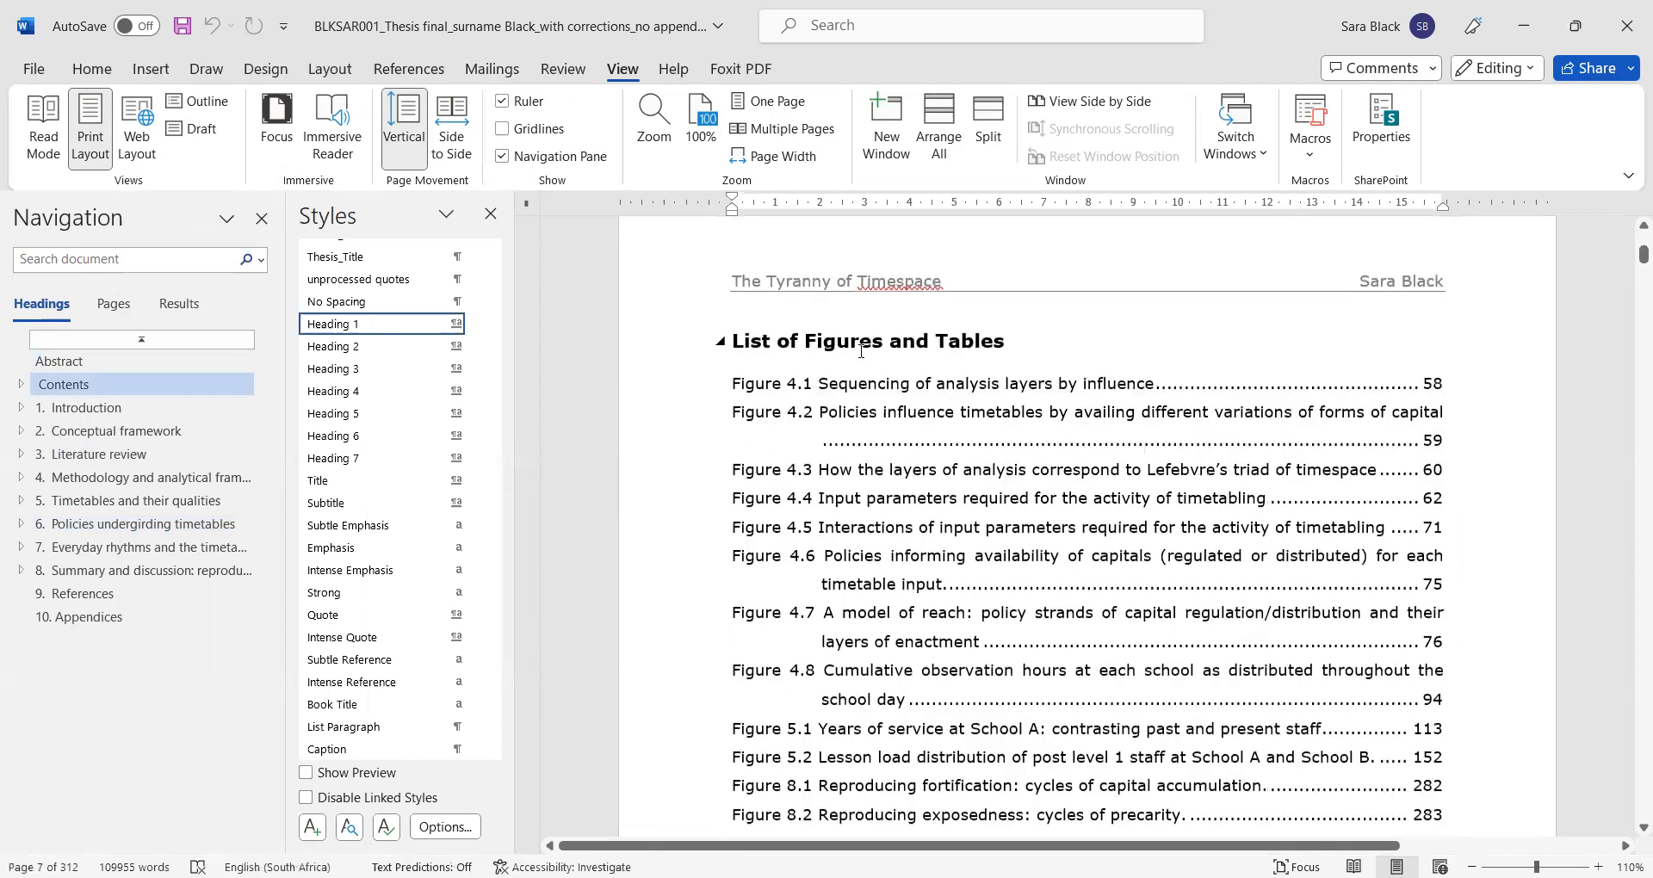
scroll(861, 354, down, 4)
scroll(861, 360, down, 9)
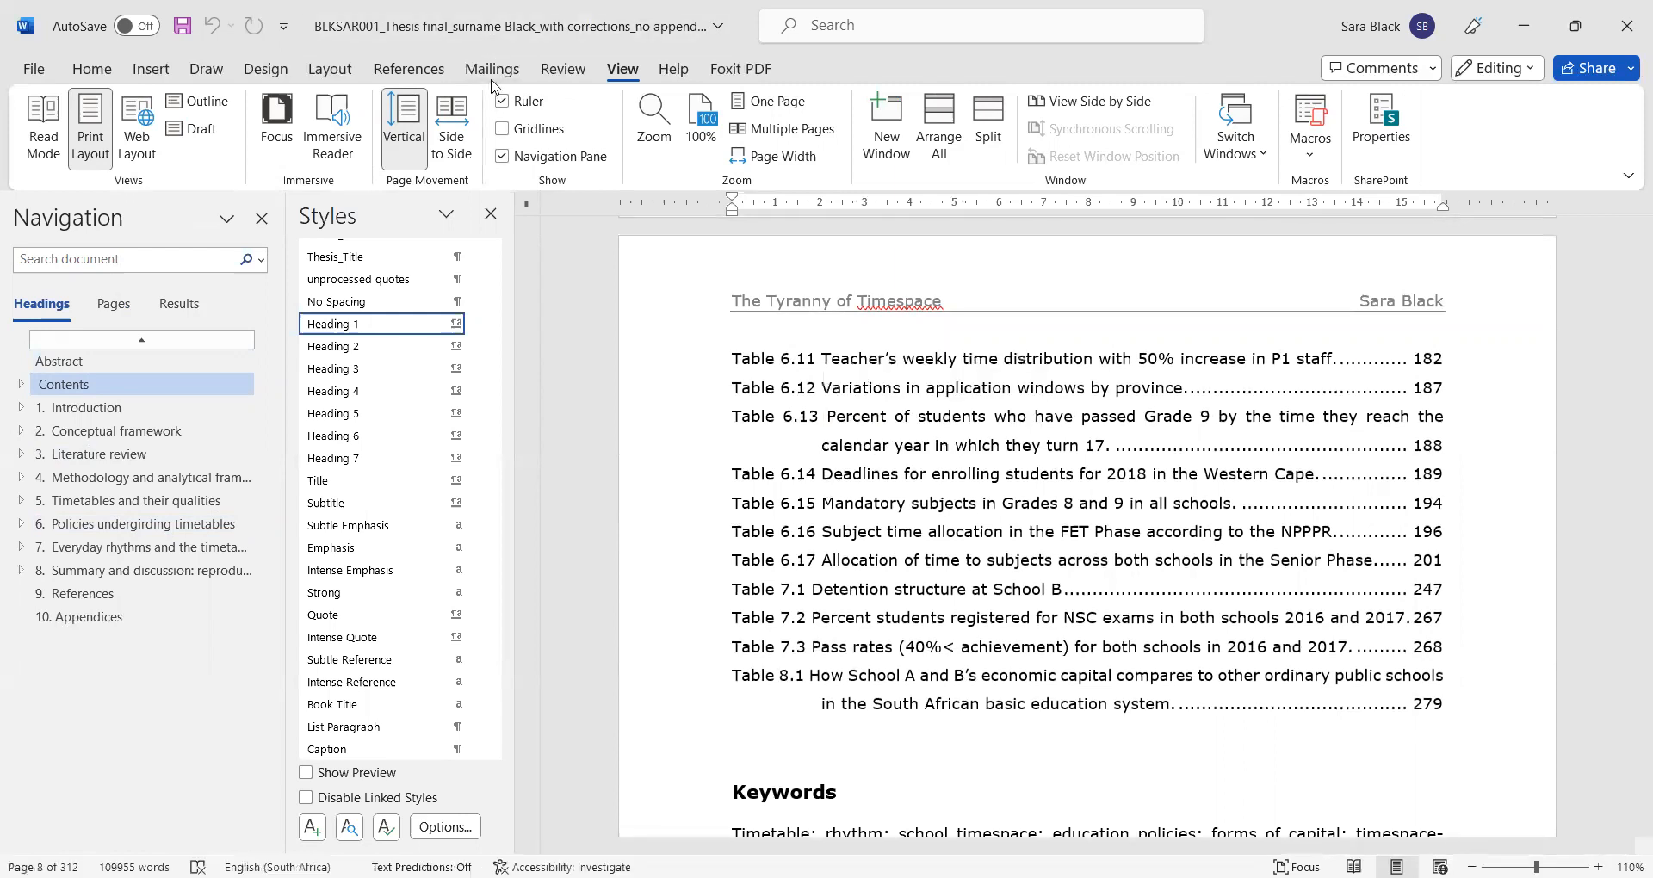
Step: Inspect the list of tables and the list of figures by selecting entries in each, checking their fields and styles
click(402, 69)
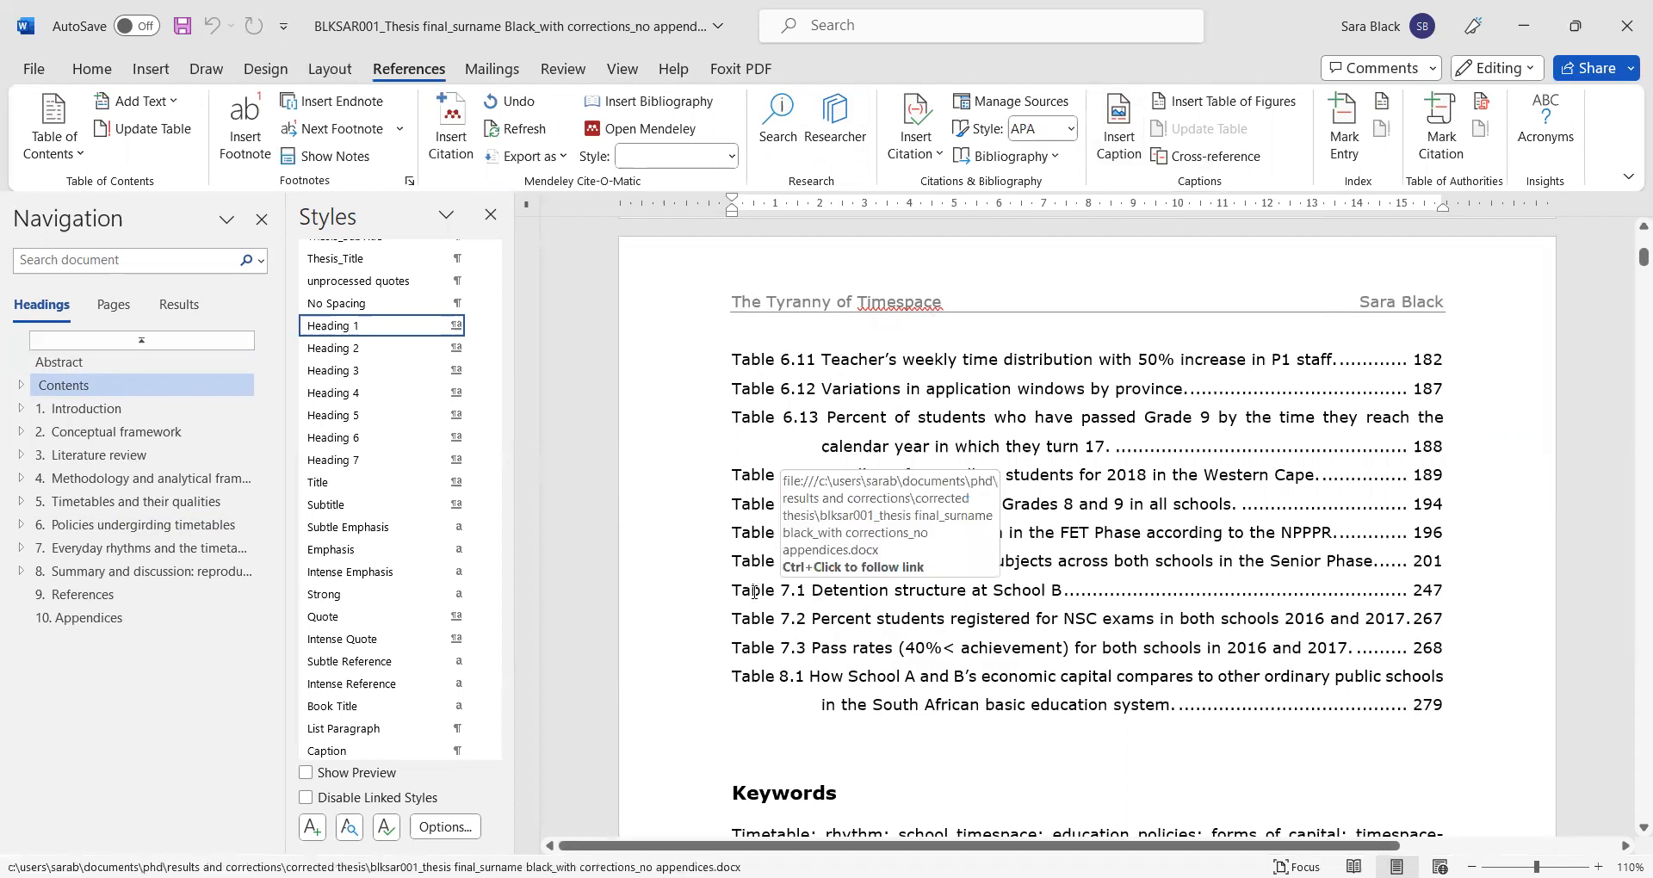
drag(733, 561, 722, 715)
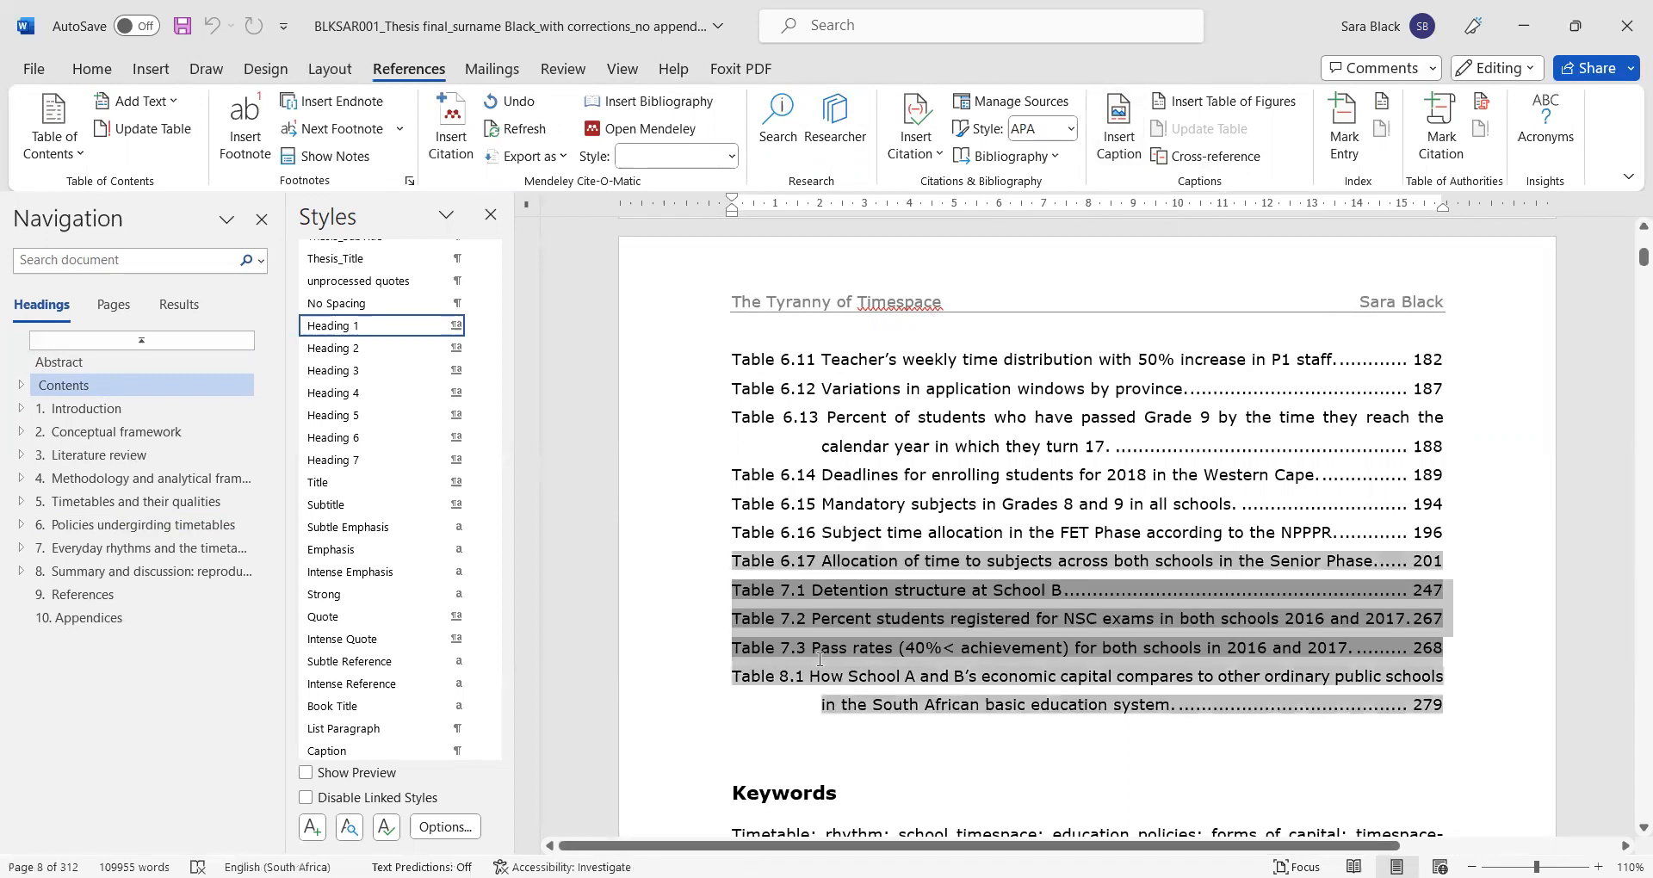
click(754, 740)
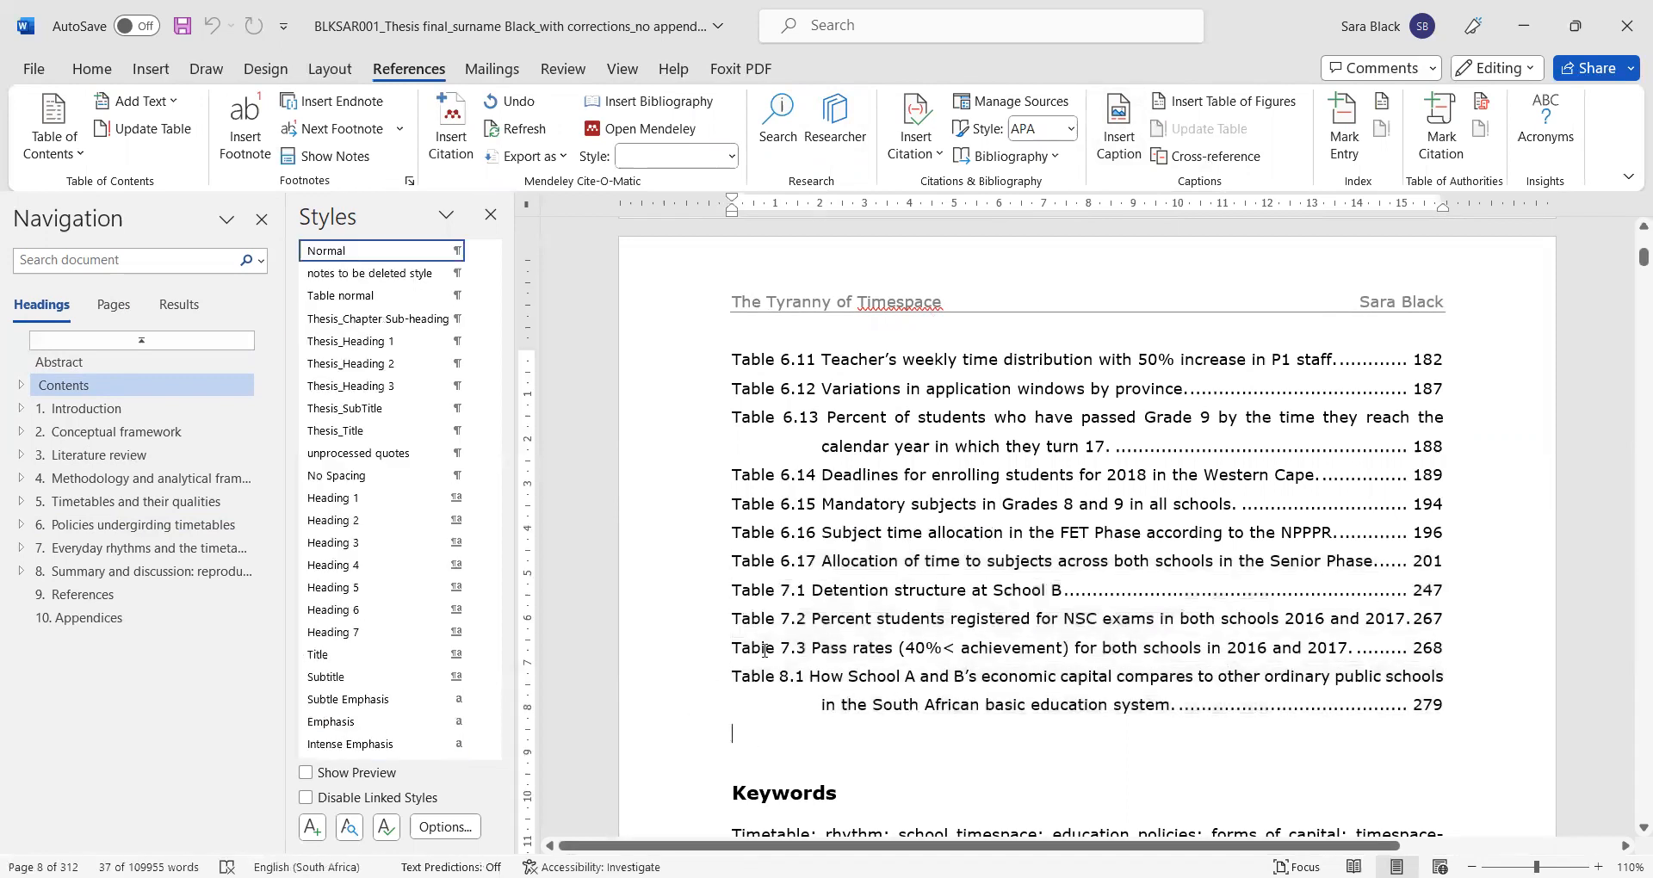
click(814, 593)
scroll(801, 620, up, 3)
scroll(760, 401, up, 10)
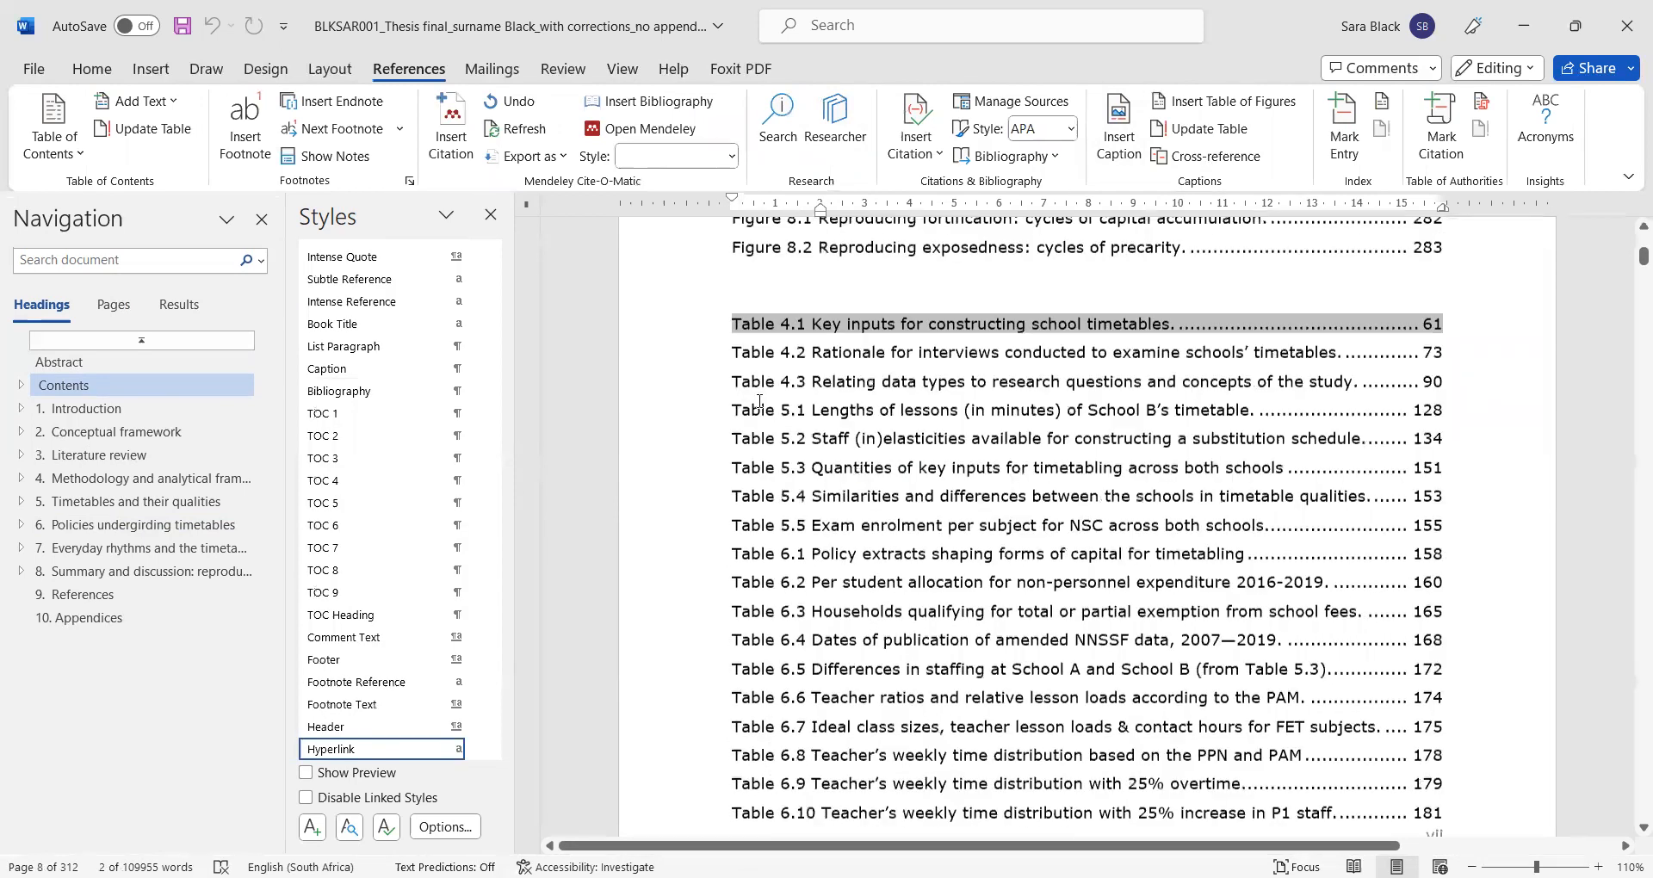
click(693, 524)
click(1427, 327)
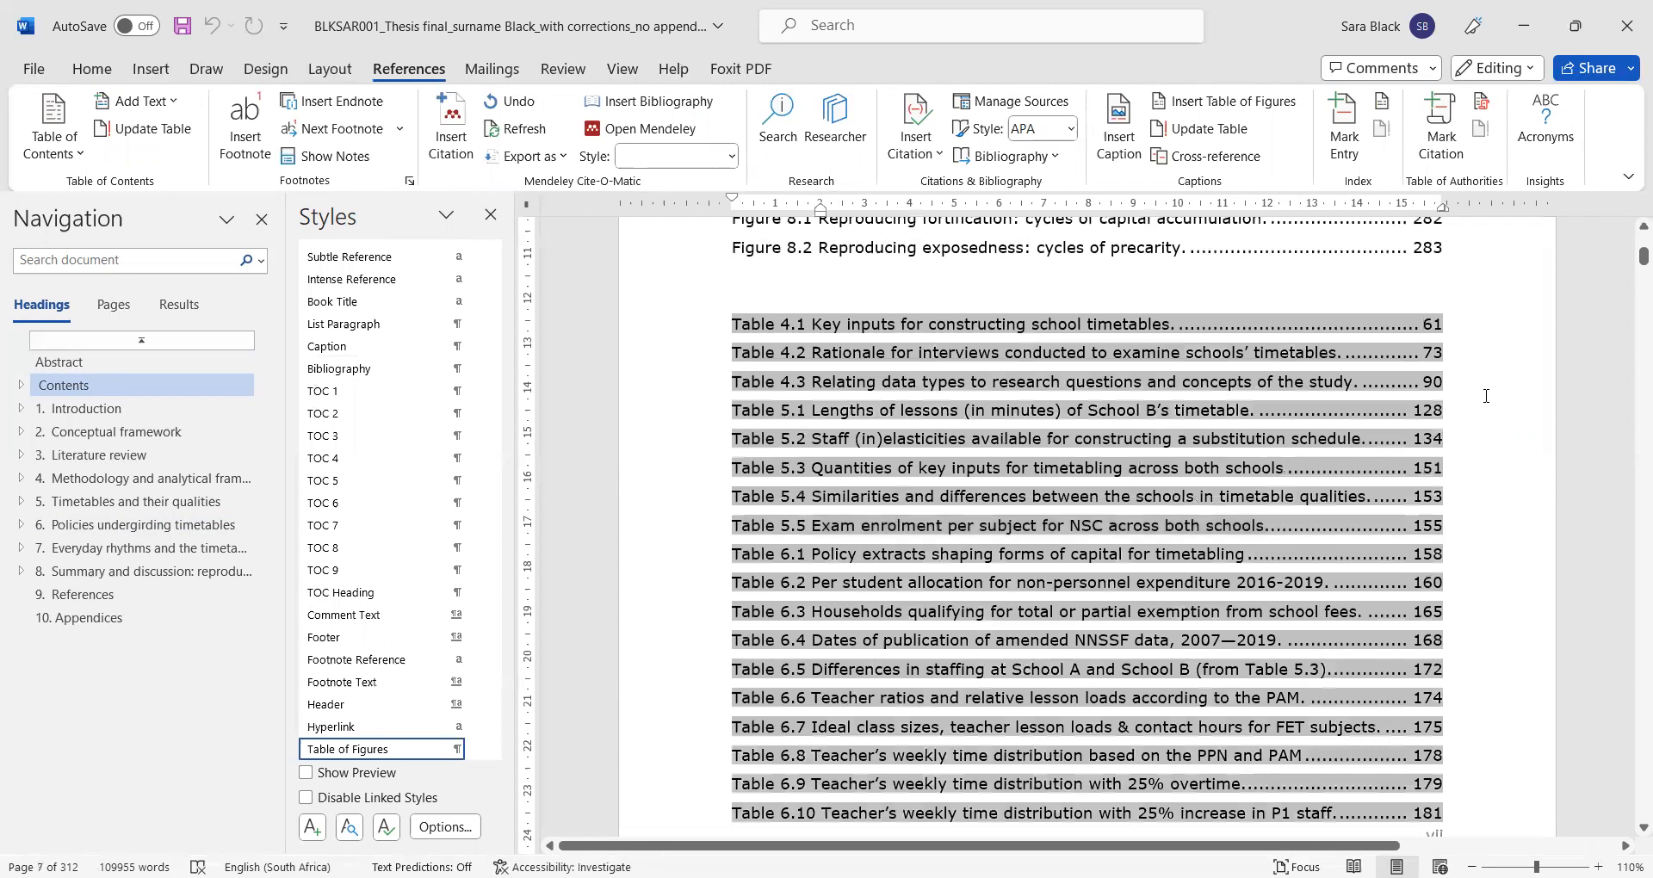
scroll(901, 446, up, 6)
click(766, 483)
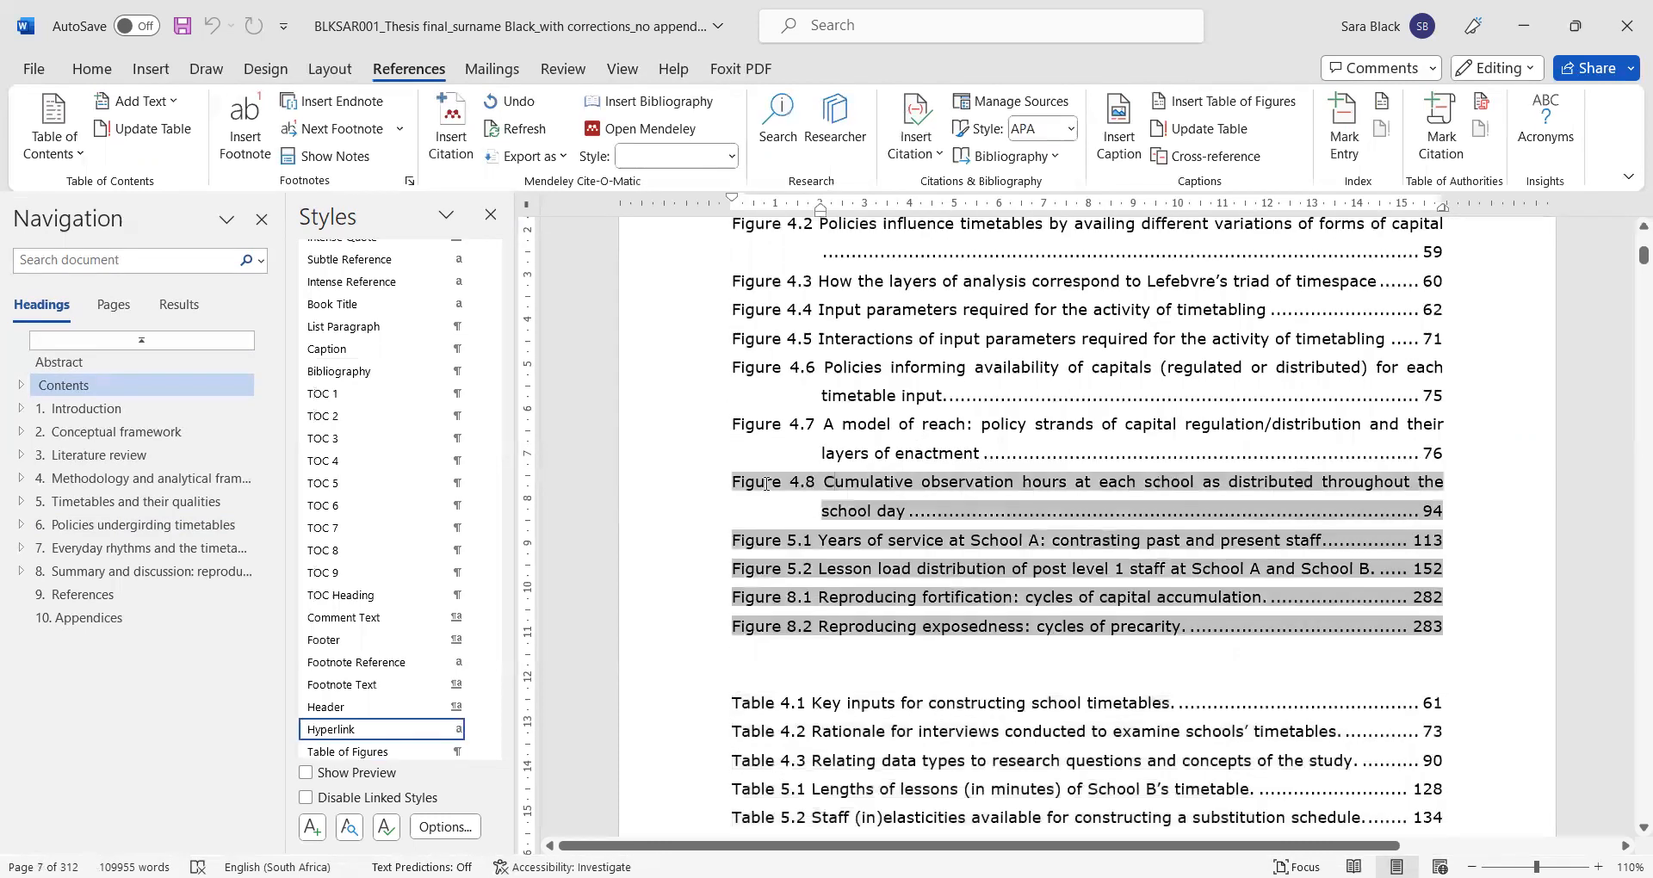
Step: Follow the Figure 4.1 entry in the list of figures to its caption and check the styles of the caption and page footer
scroll(766, 484, up, 6)
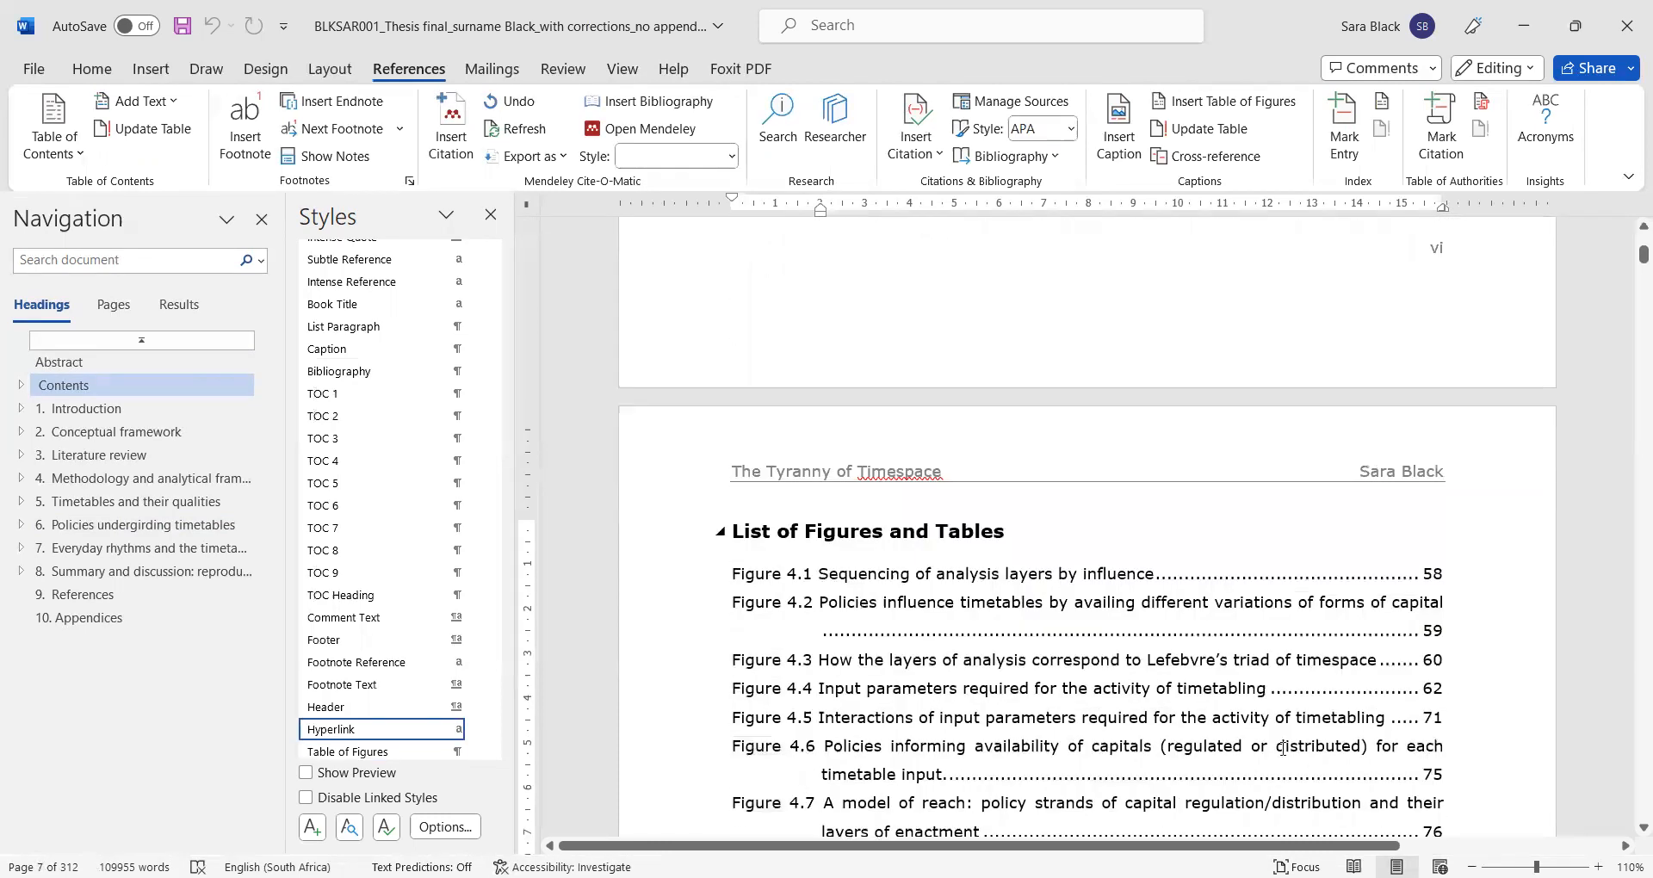
click(690, 700)
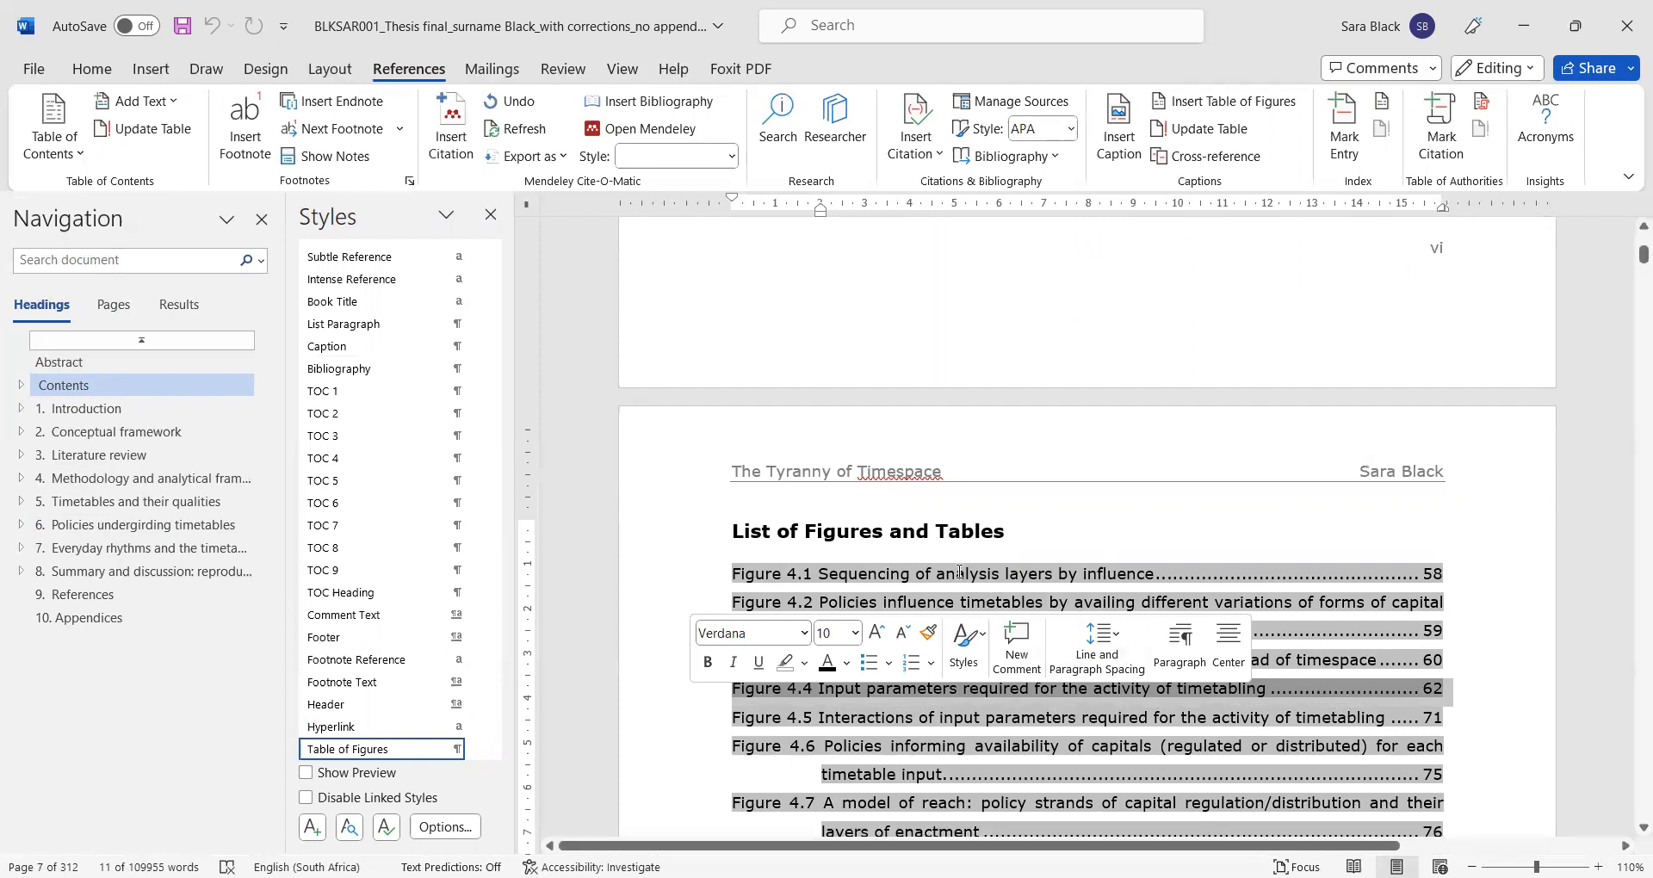
ctrl+click(924, 572)
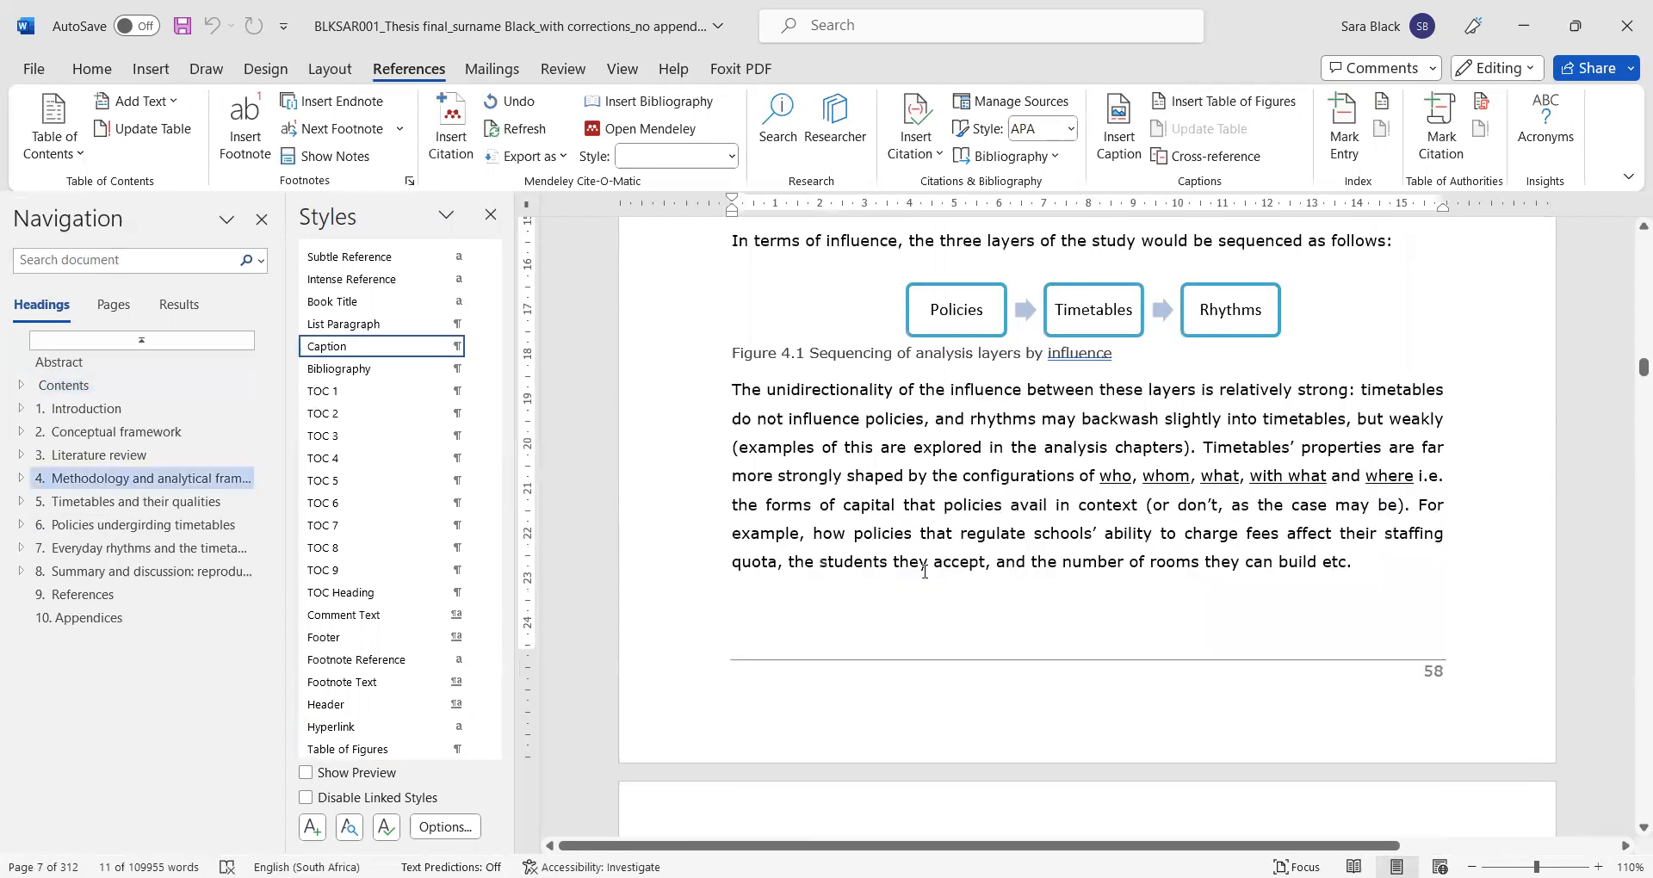
click(770, 353)
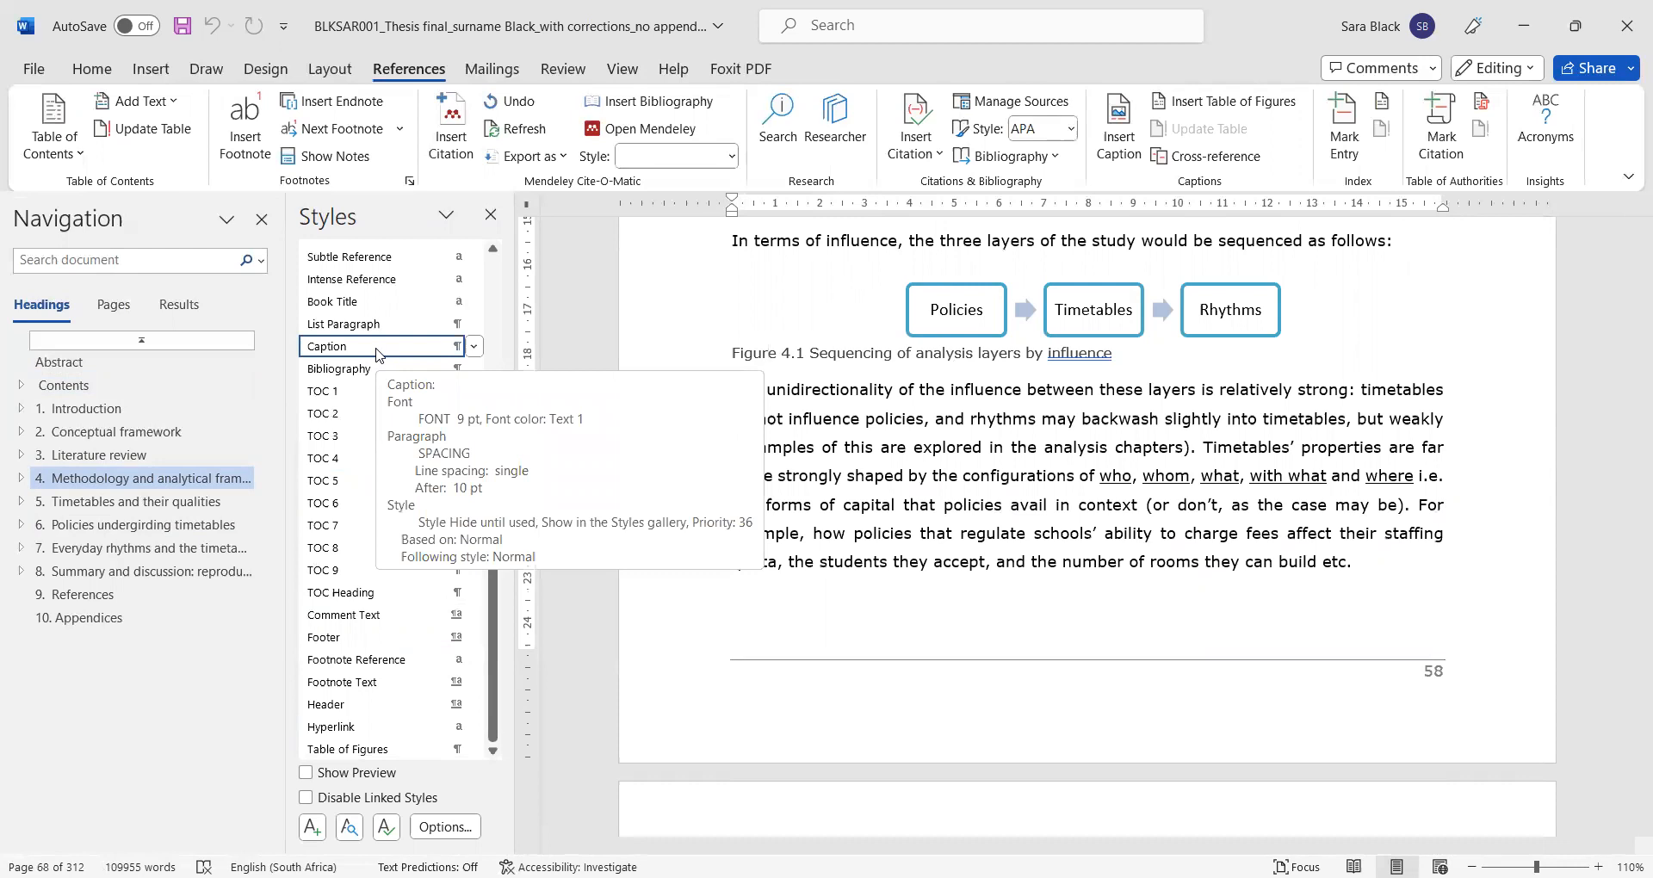
double_click(1193, 680)
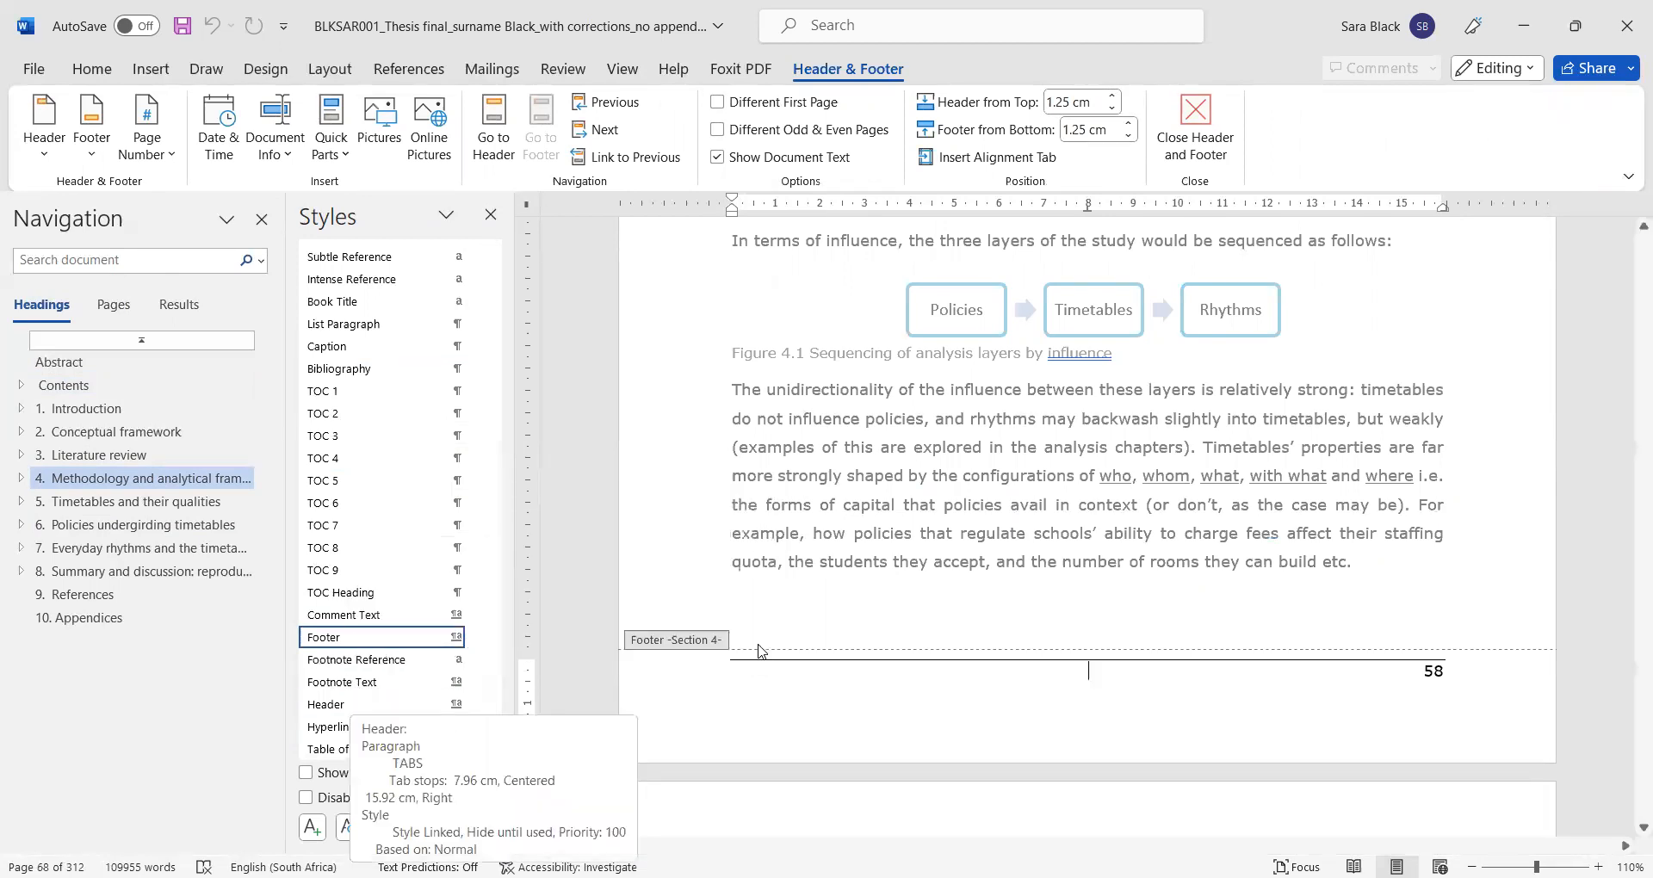
click(1186, 105)
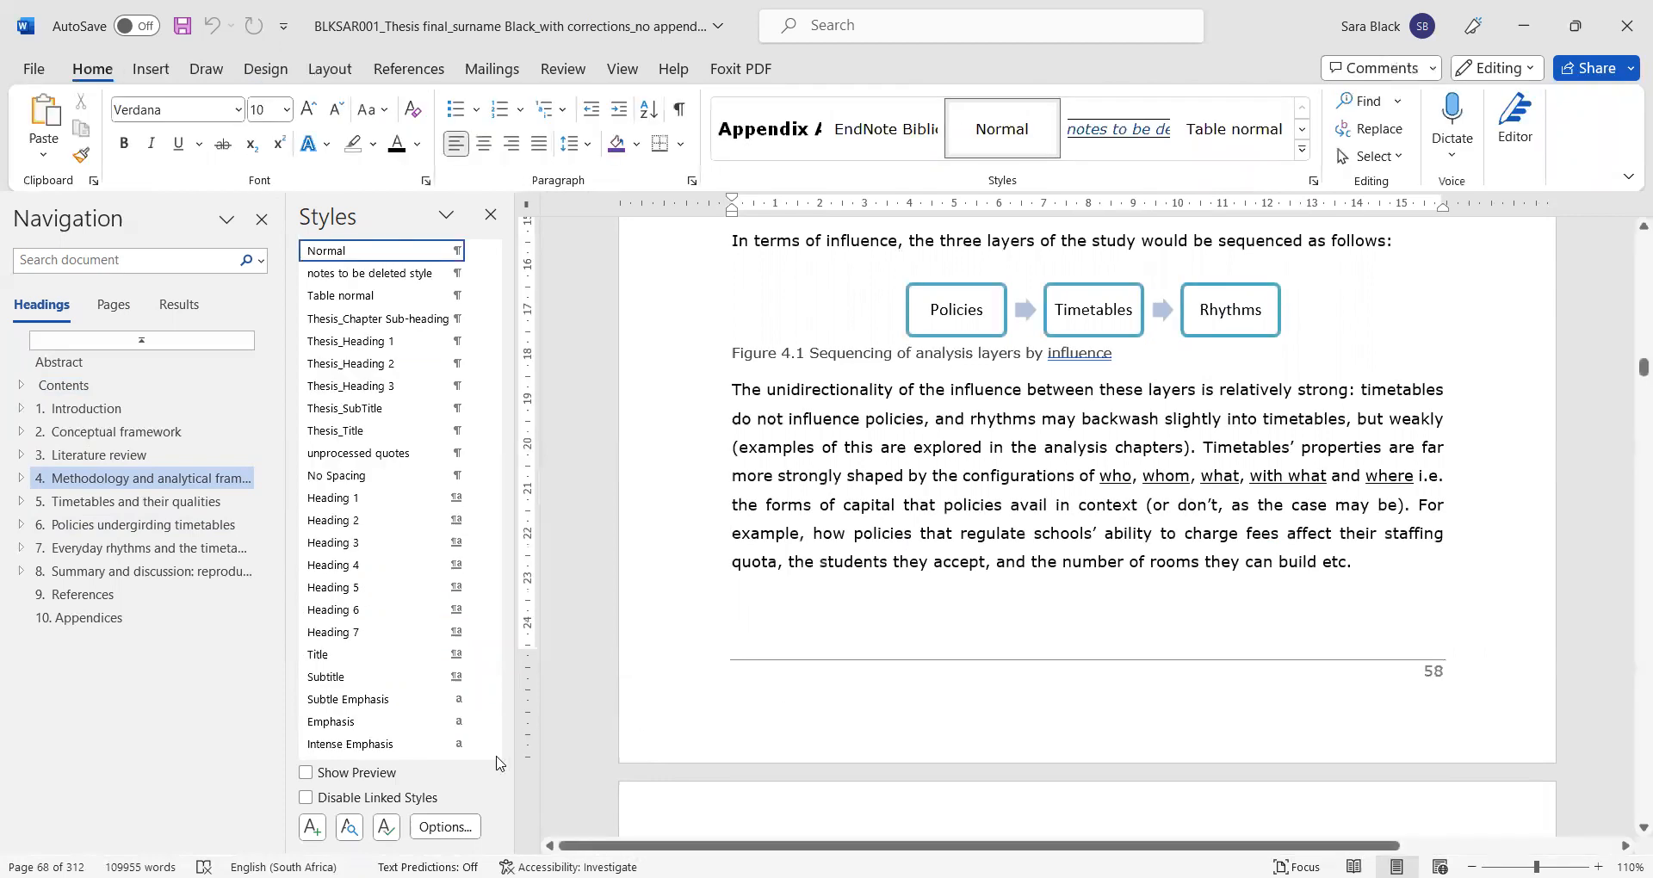
Step: Open Manage Styles, enlarge the dialog and look through the complete list of the thesis's styles
click(386, 827)
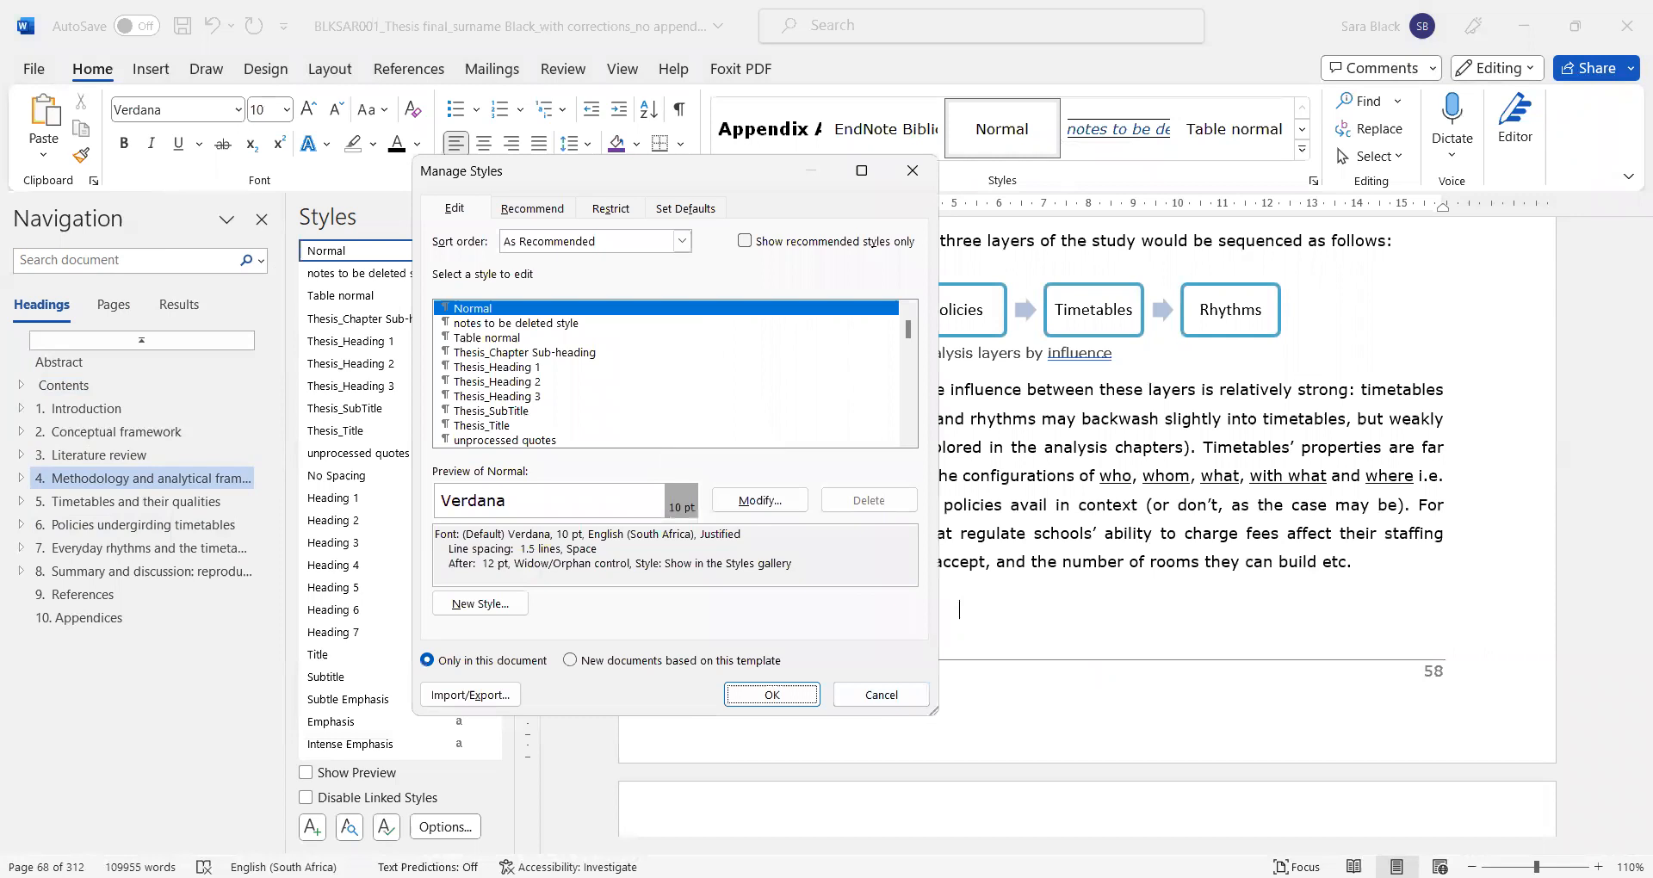
drag(932, 711, 932, 872)
drag(741, 176, 981, 45)
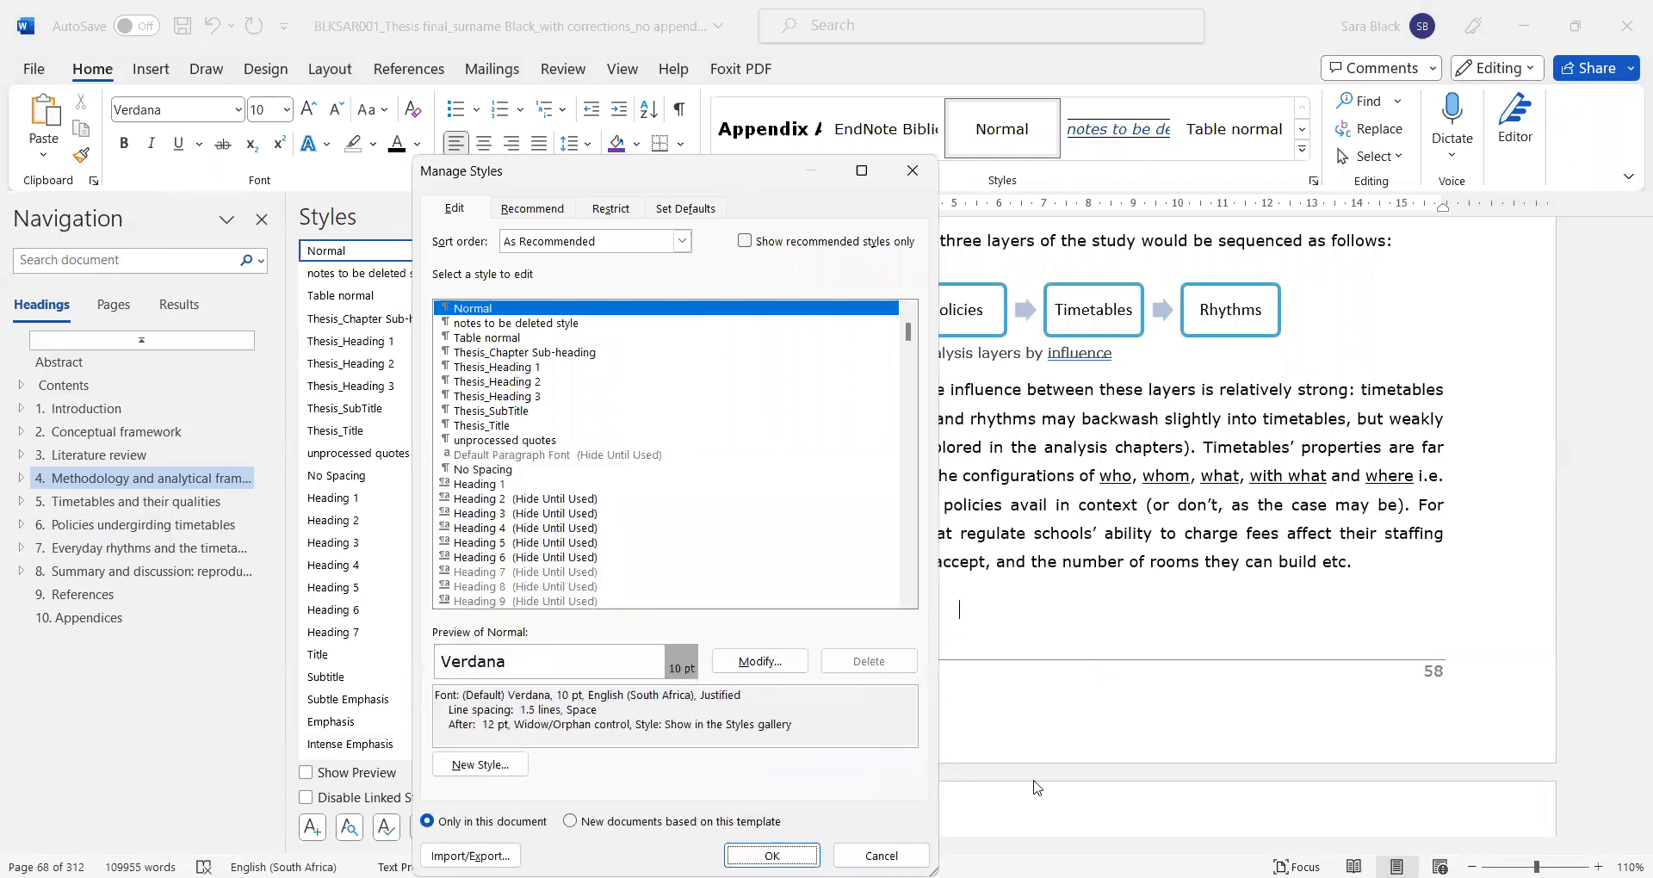
double_click(1178, 744)
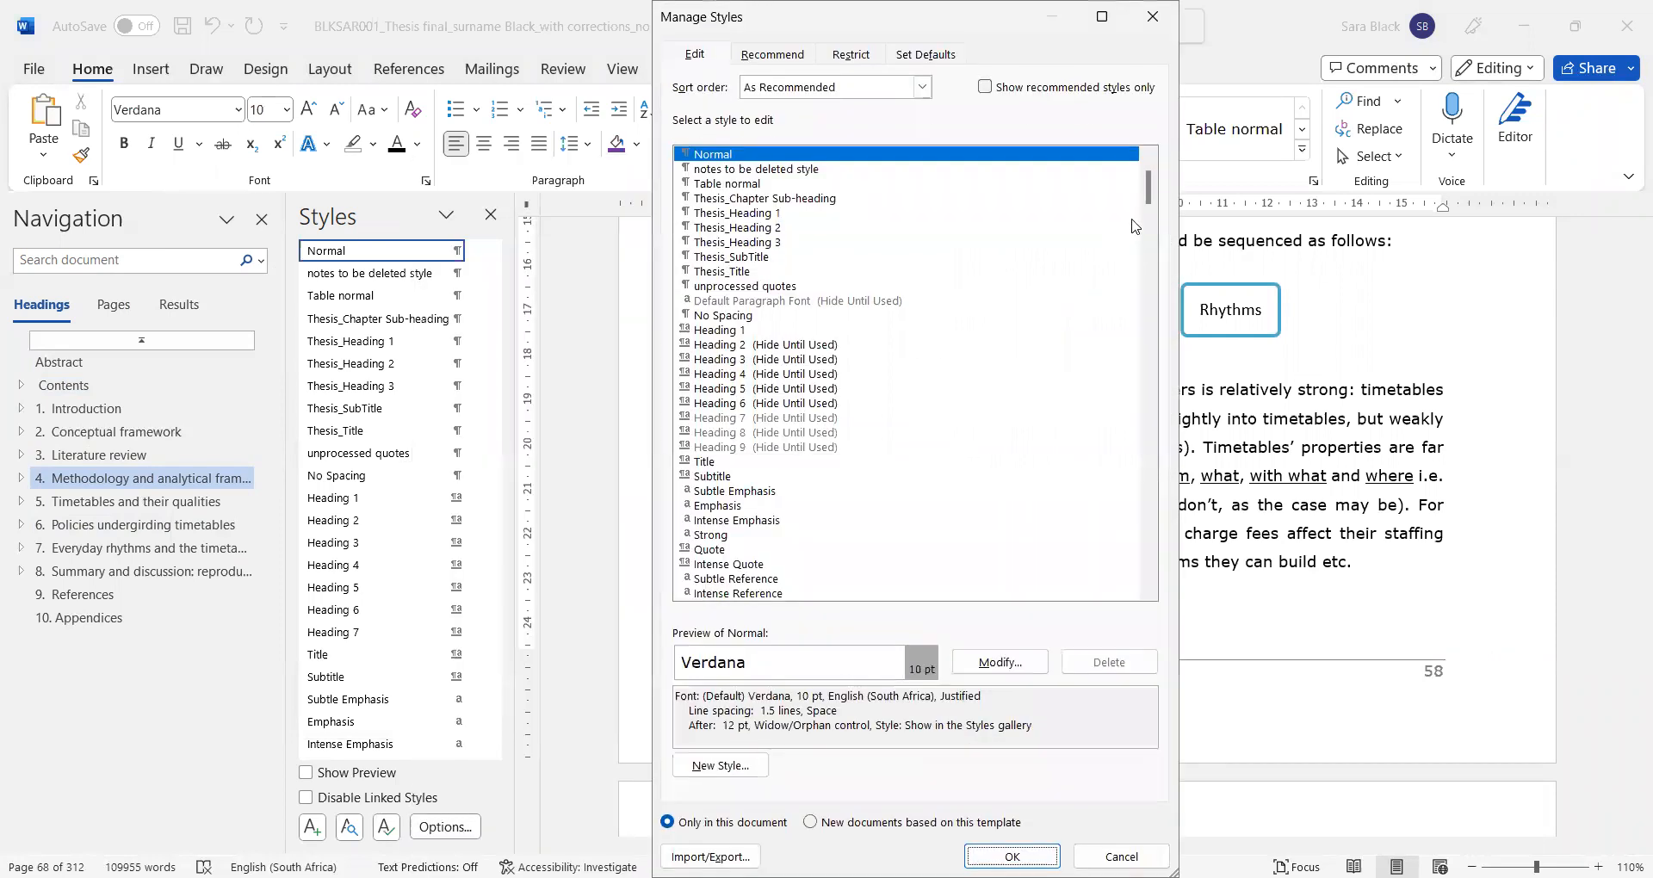
scroll(1147, 172, up, 2)
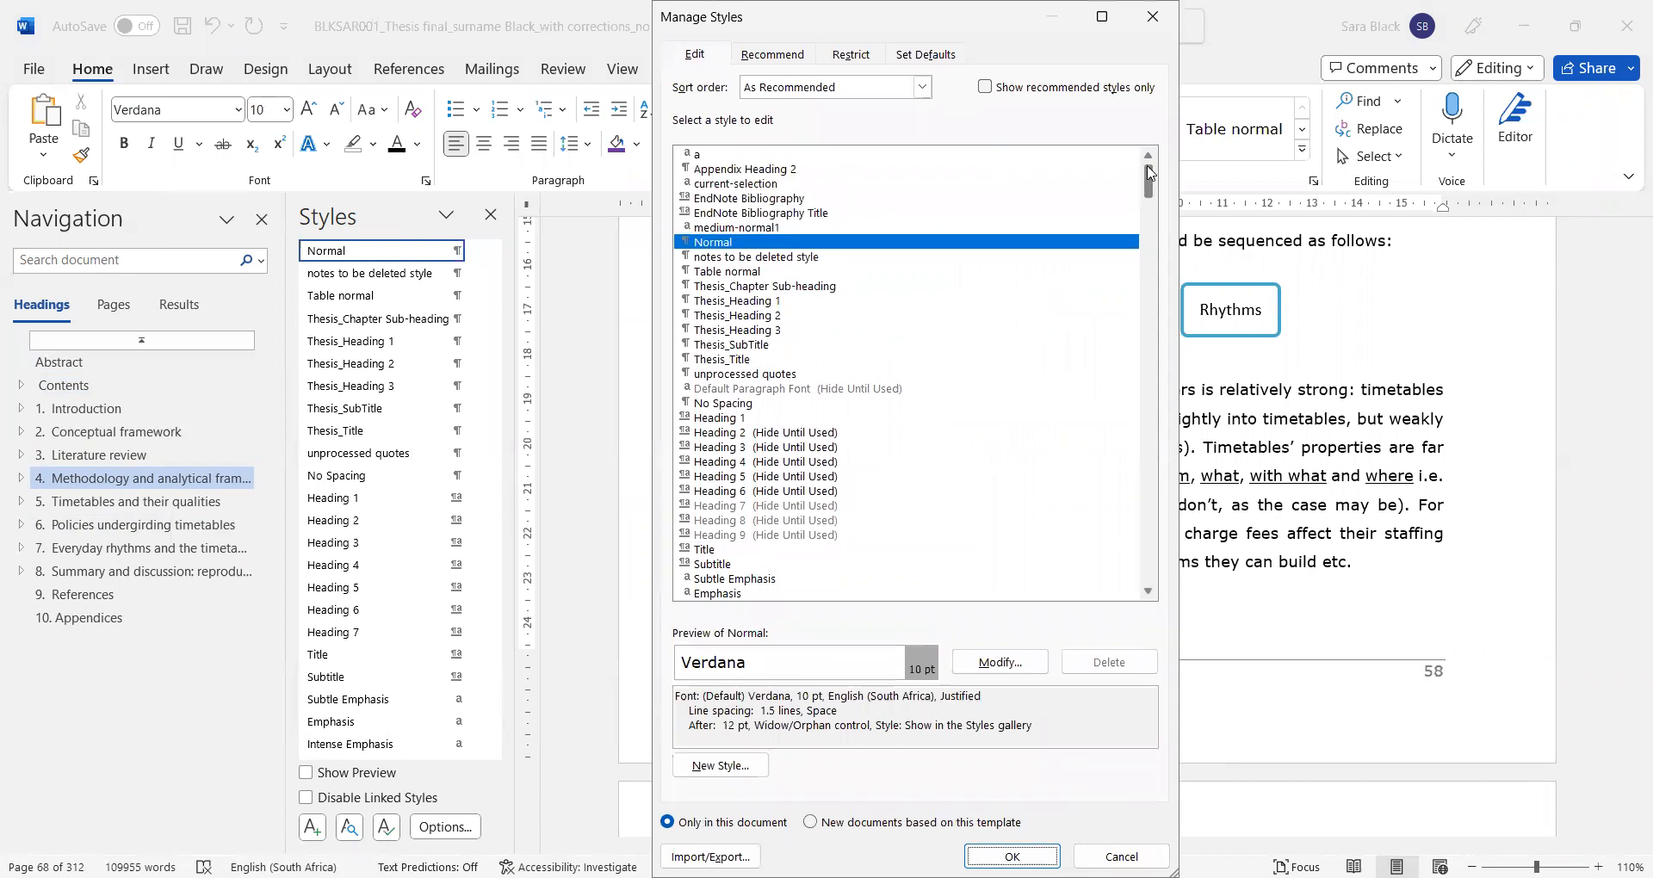
drag(1150, 188, 1154, 582)
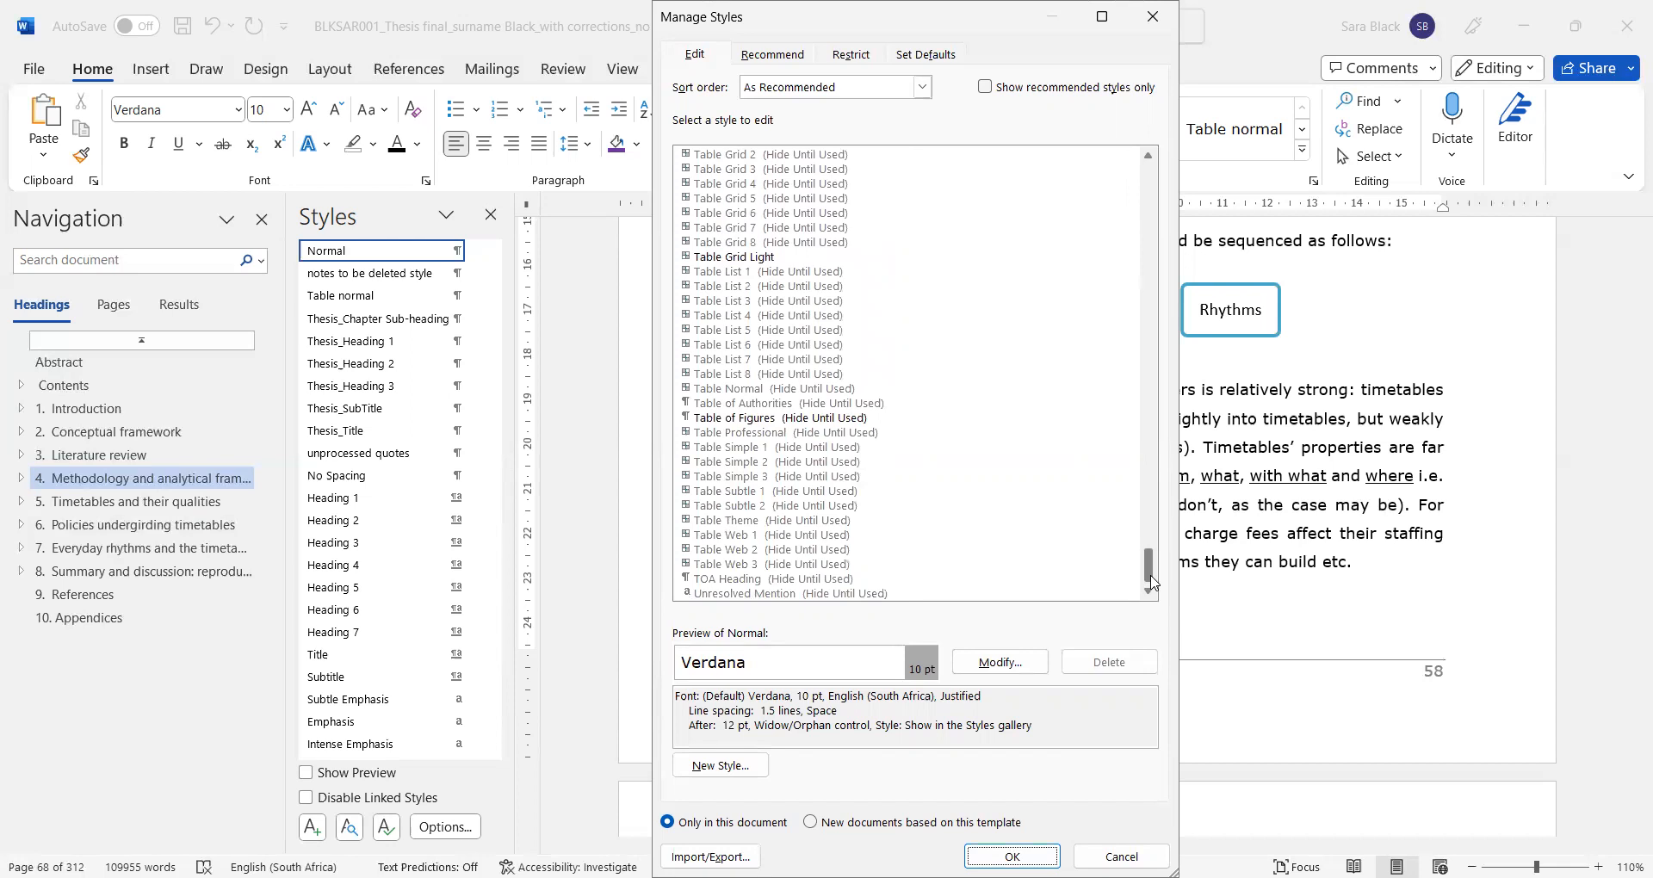
drag(1153, 583, 1151, 155)
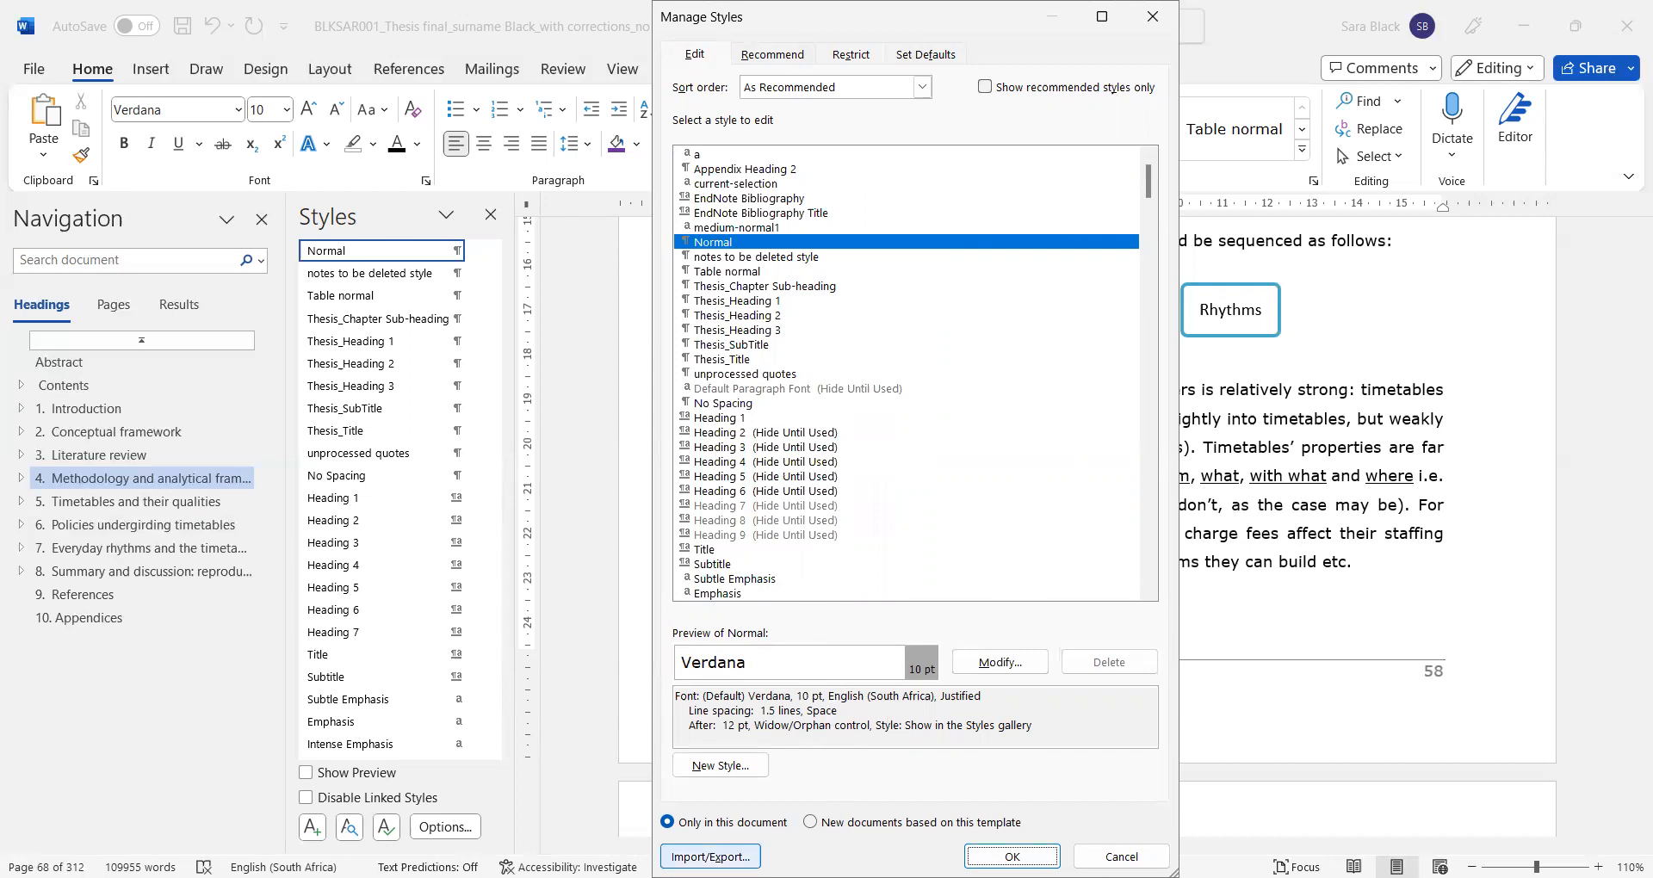
Step: Open the style Organizer, close the Normal.dotm template as the second file and start choosing a replacement file
click(710, 856)
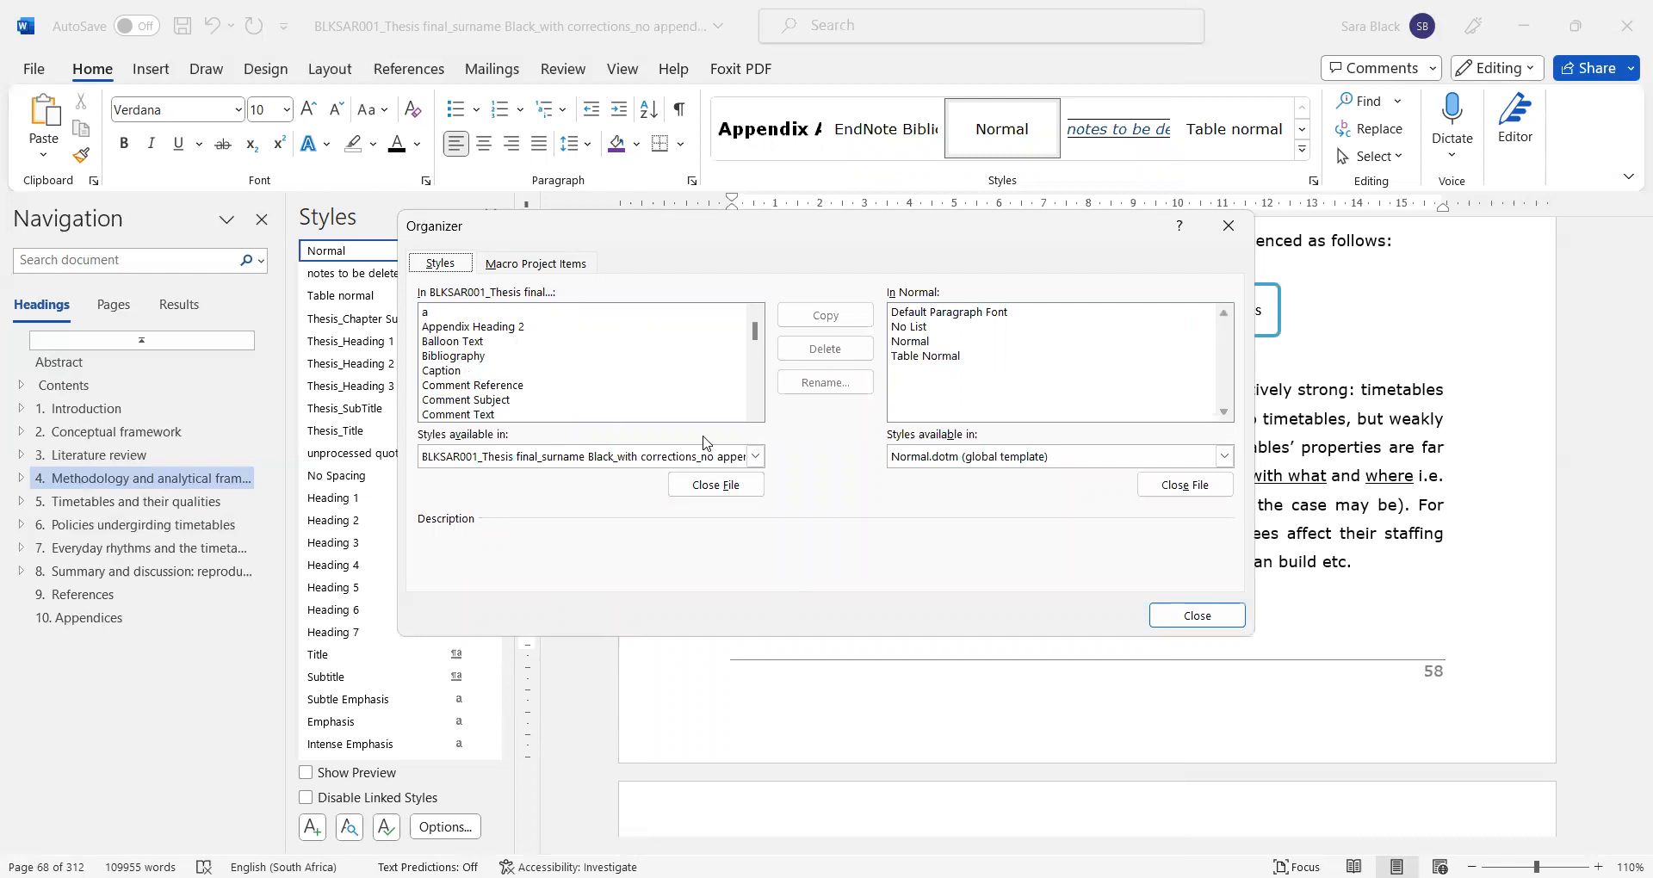
click(1201, 484)
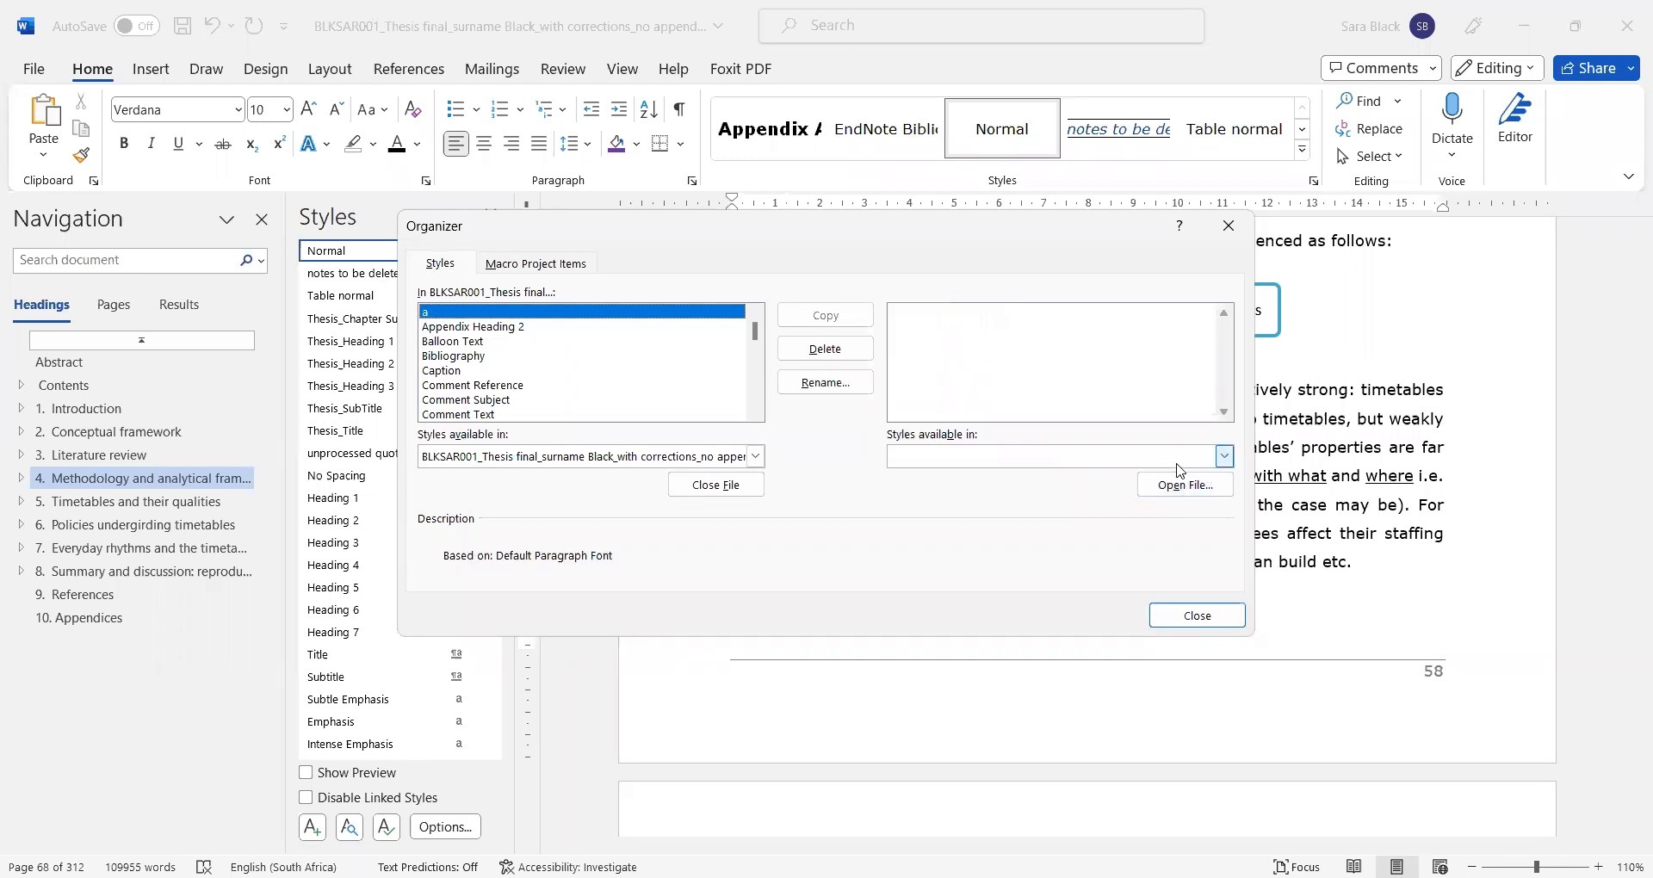
click(1188, 486)
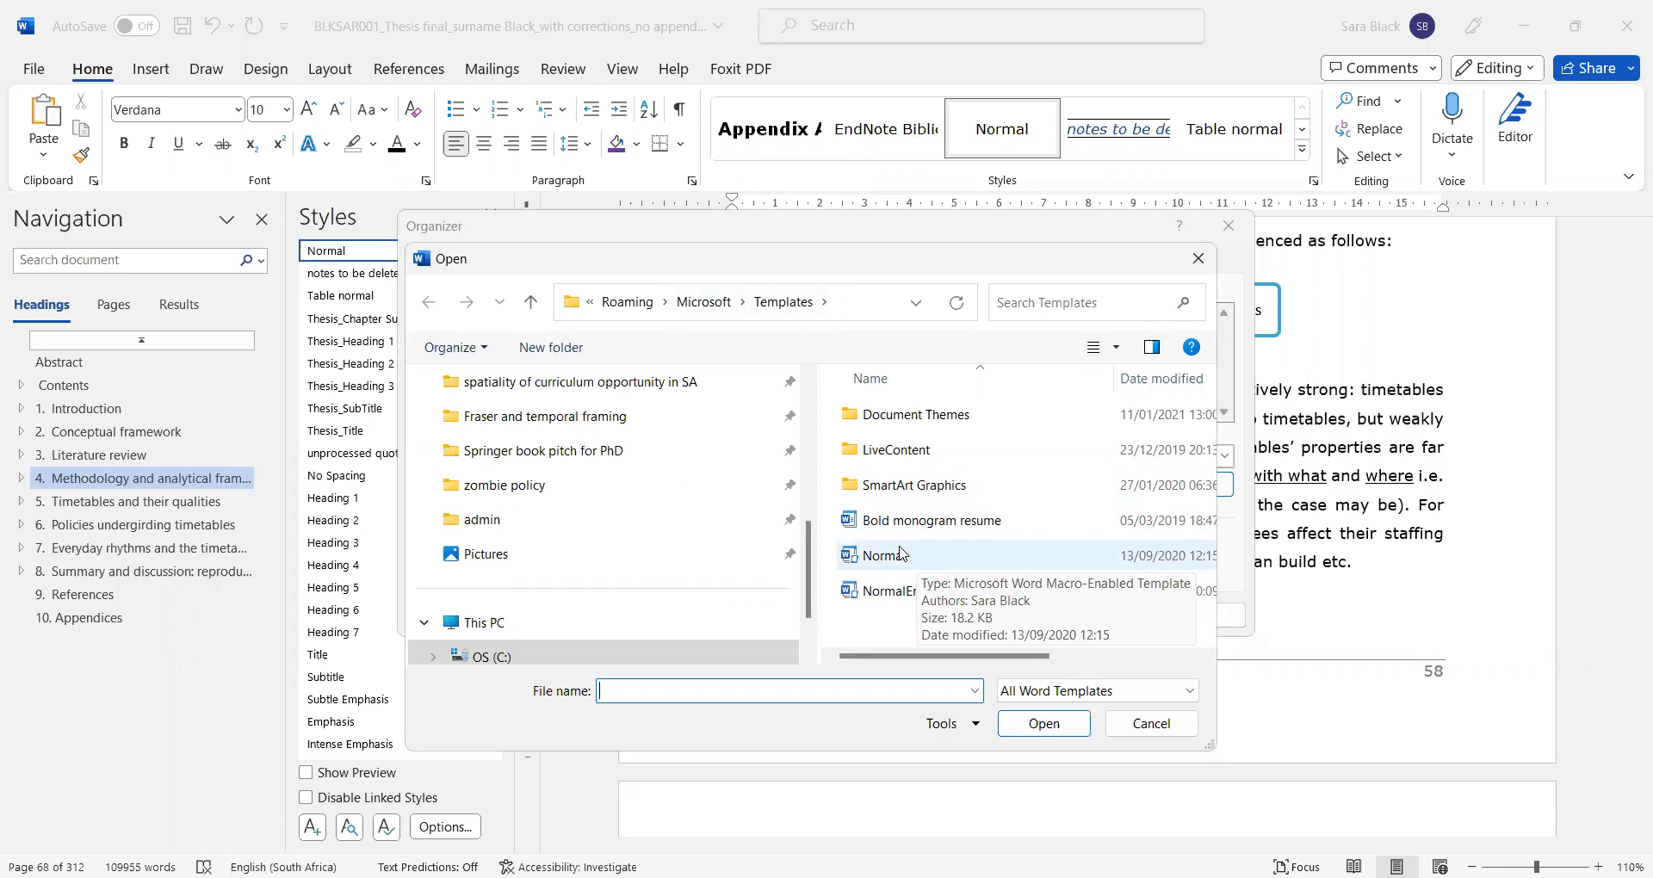
Step: Browse the pinned paper and project folders for a file to load into the Organizer
drag(808, 551, 804, 495)
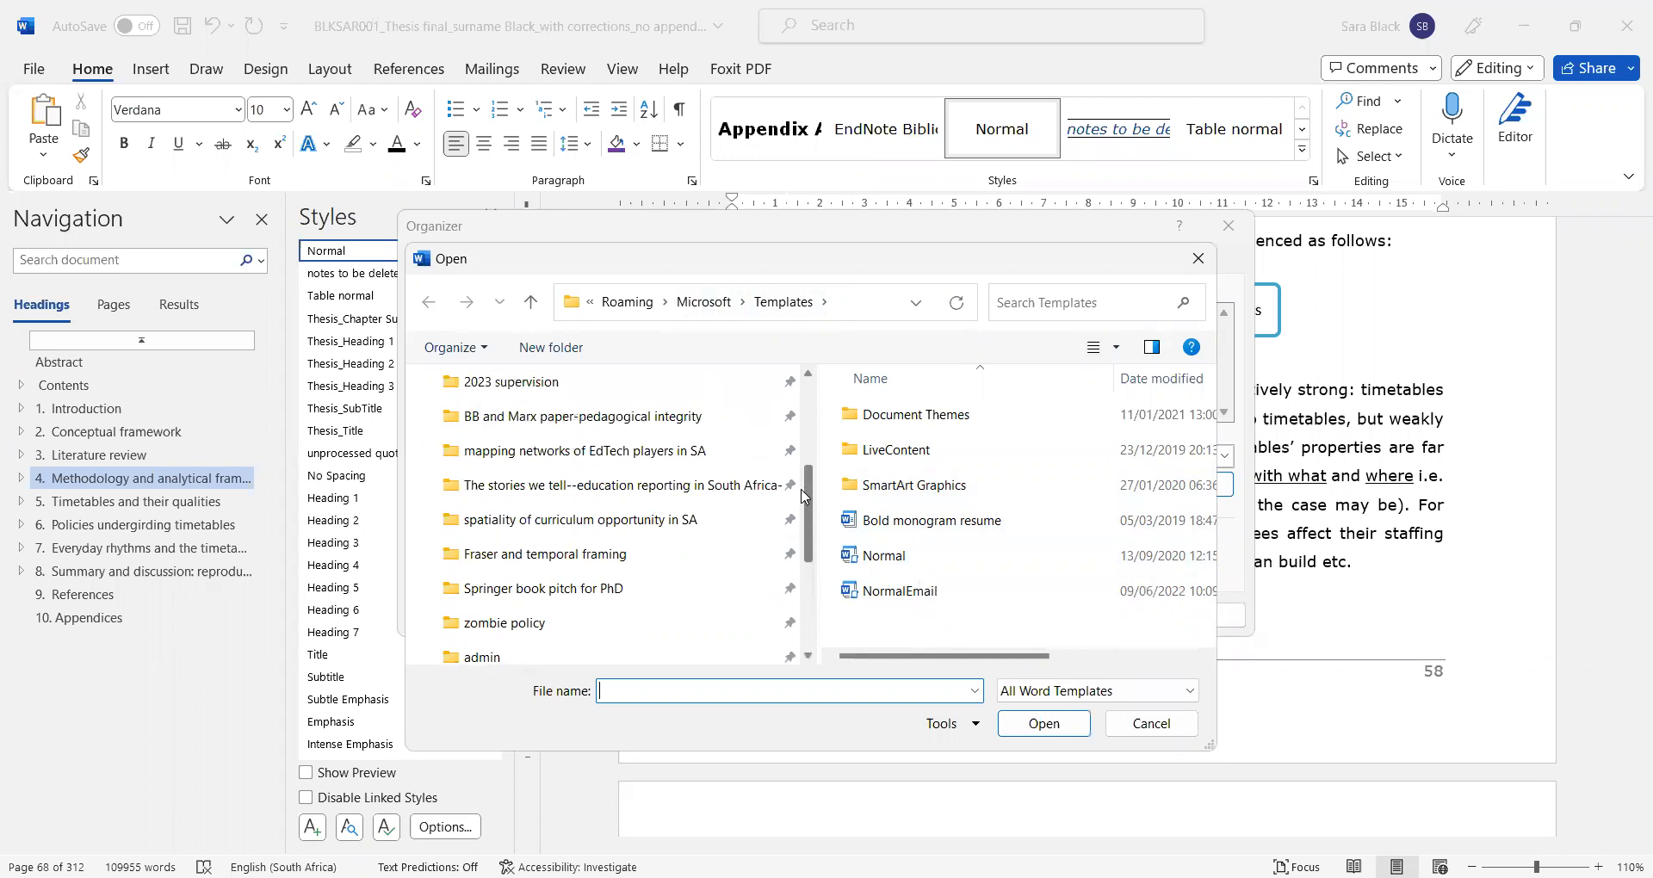
click(657, 425)
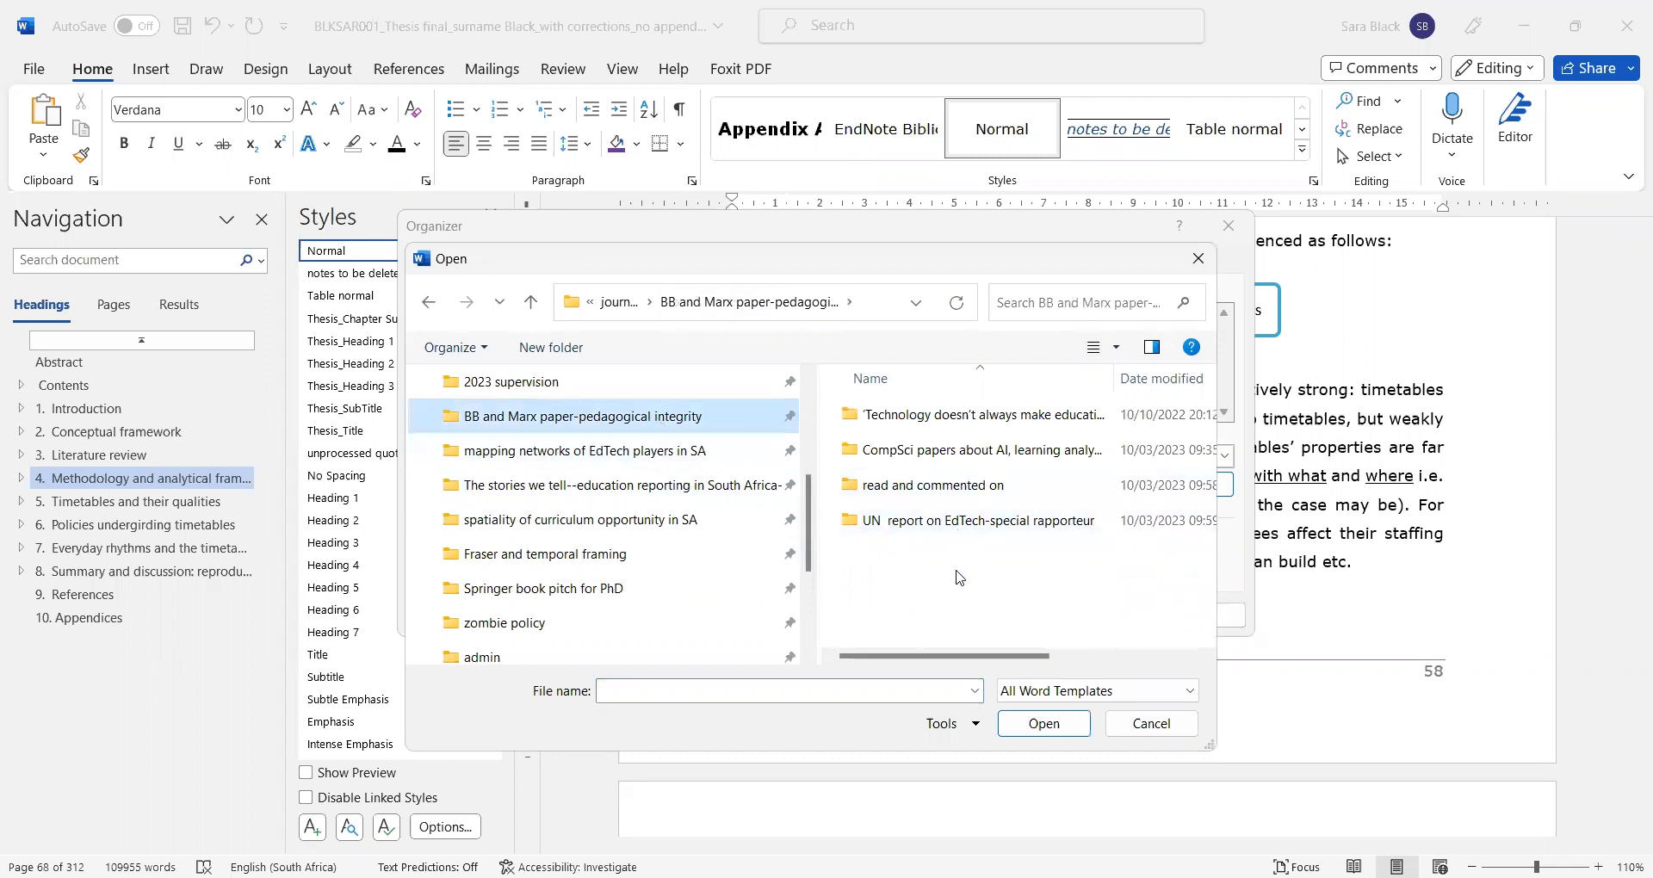
scroll(810, 527, up, 1)
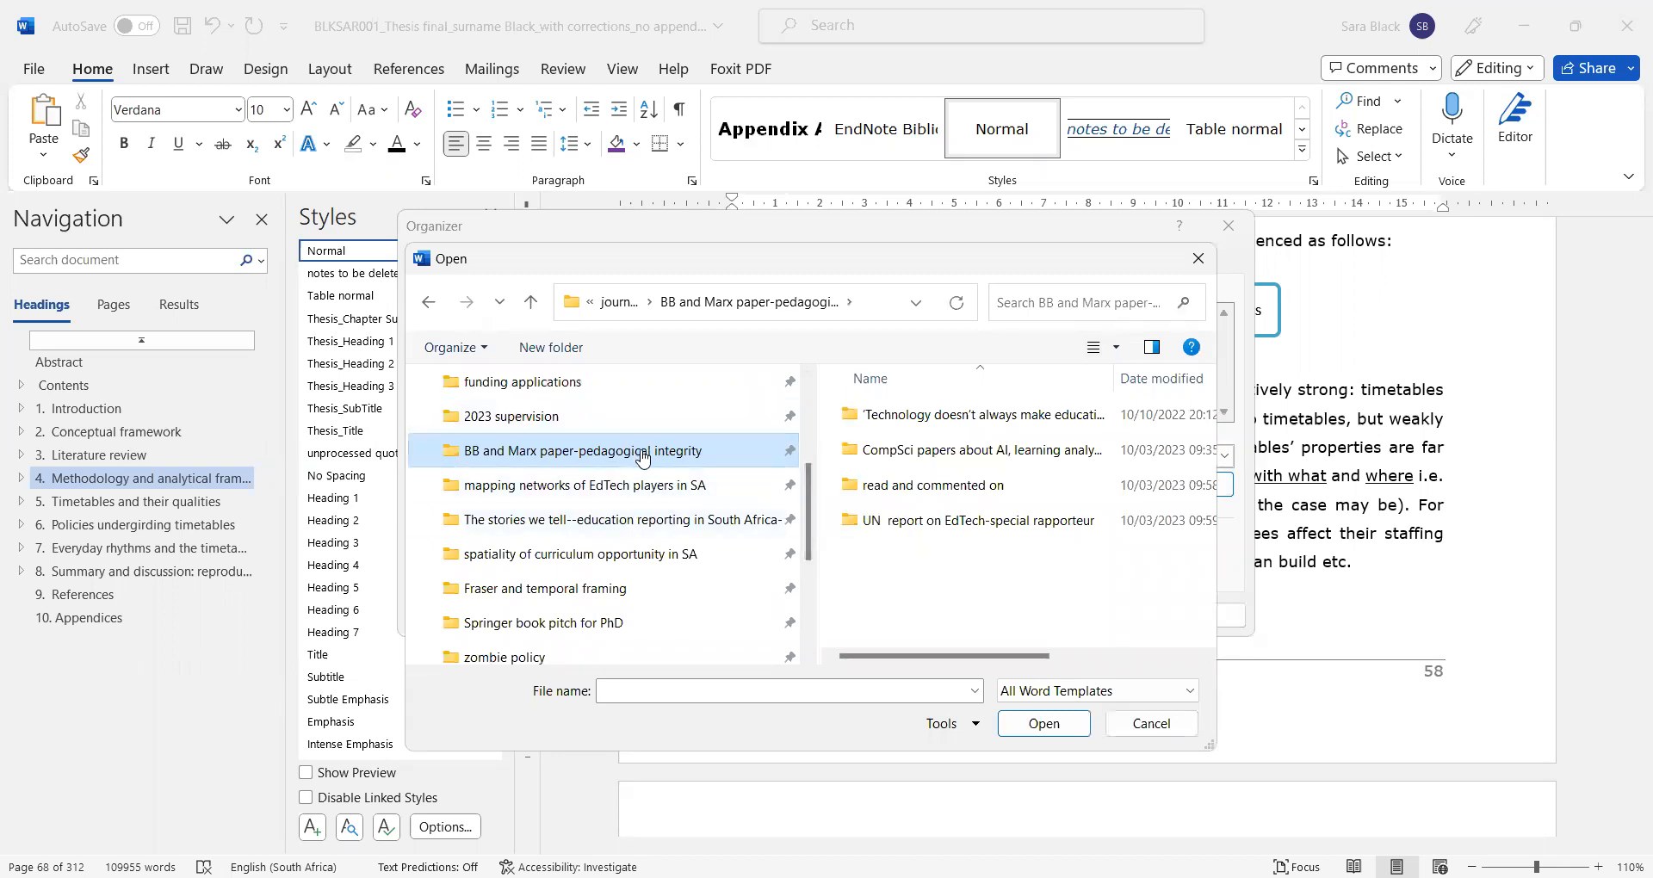
click(697, 487)
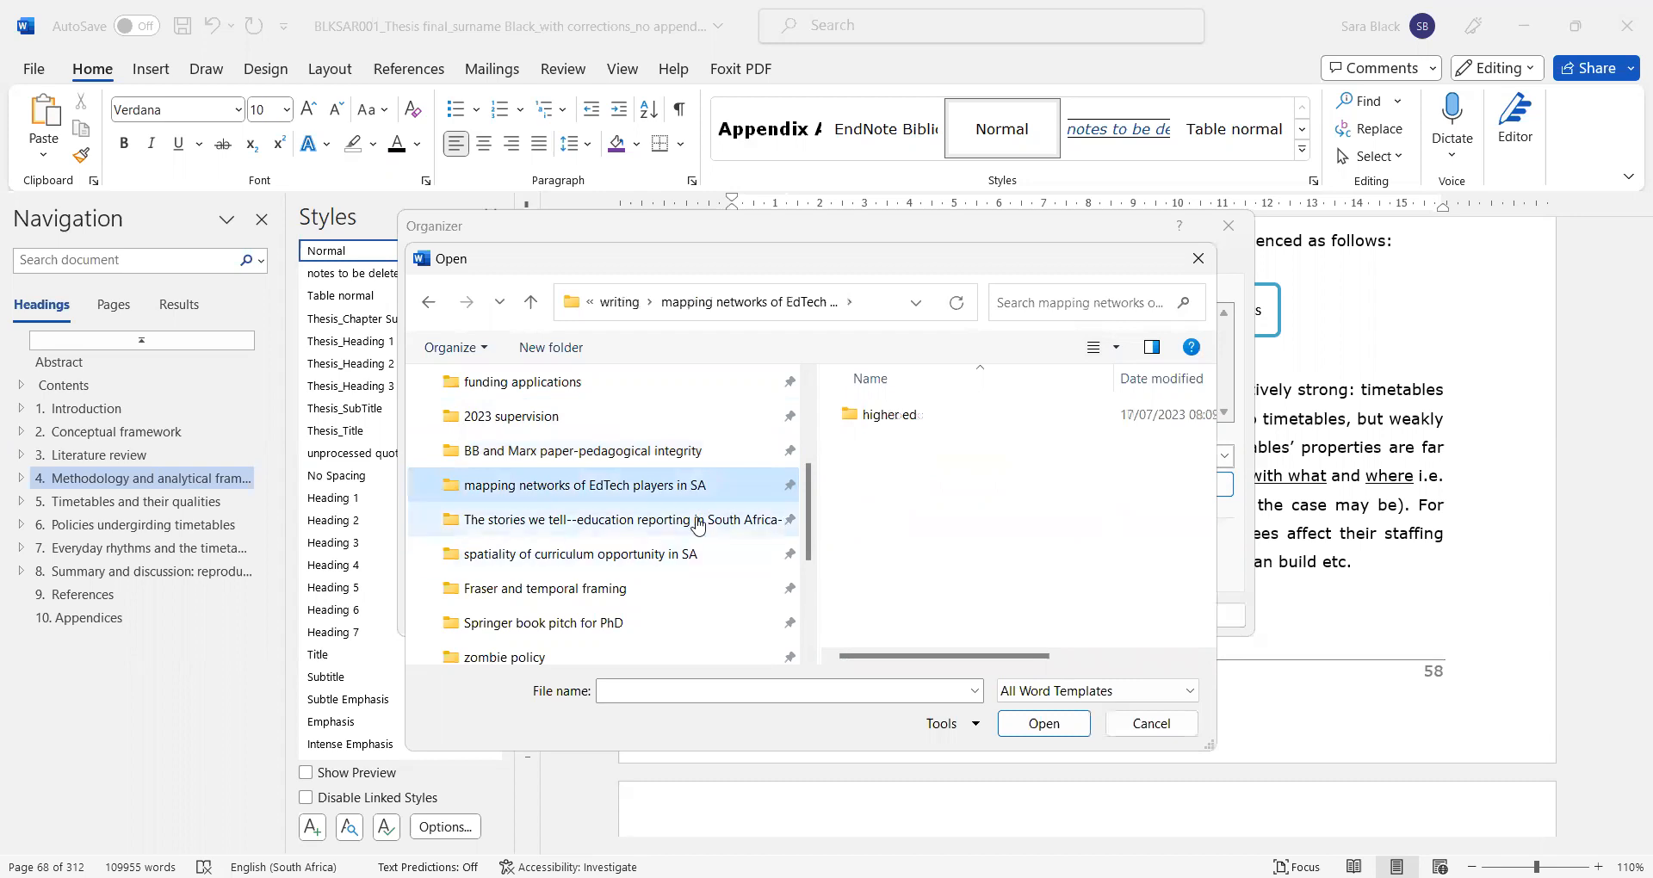
click(697, 522)
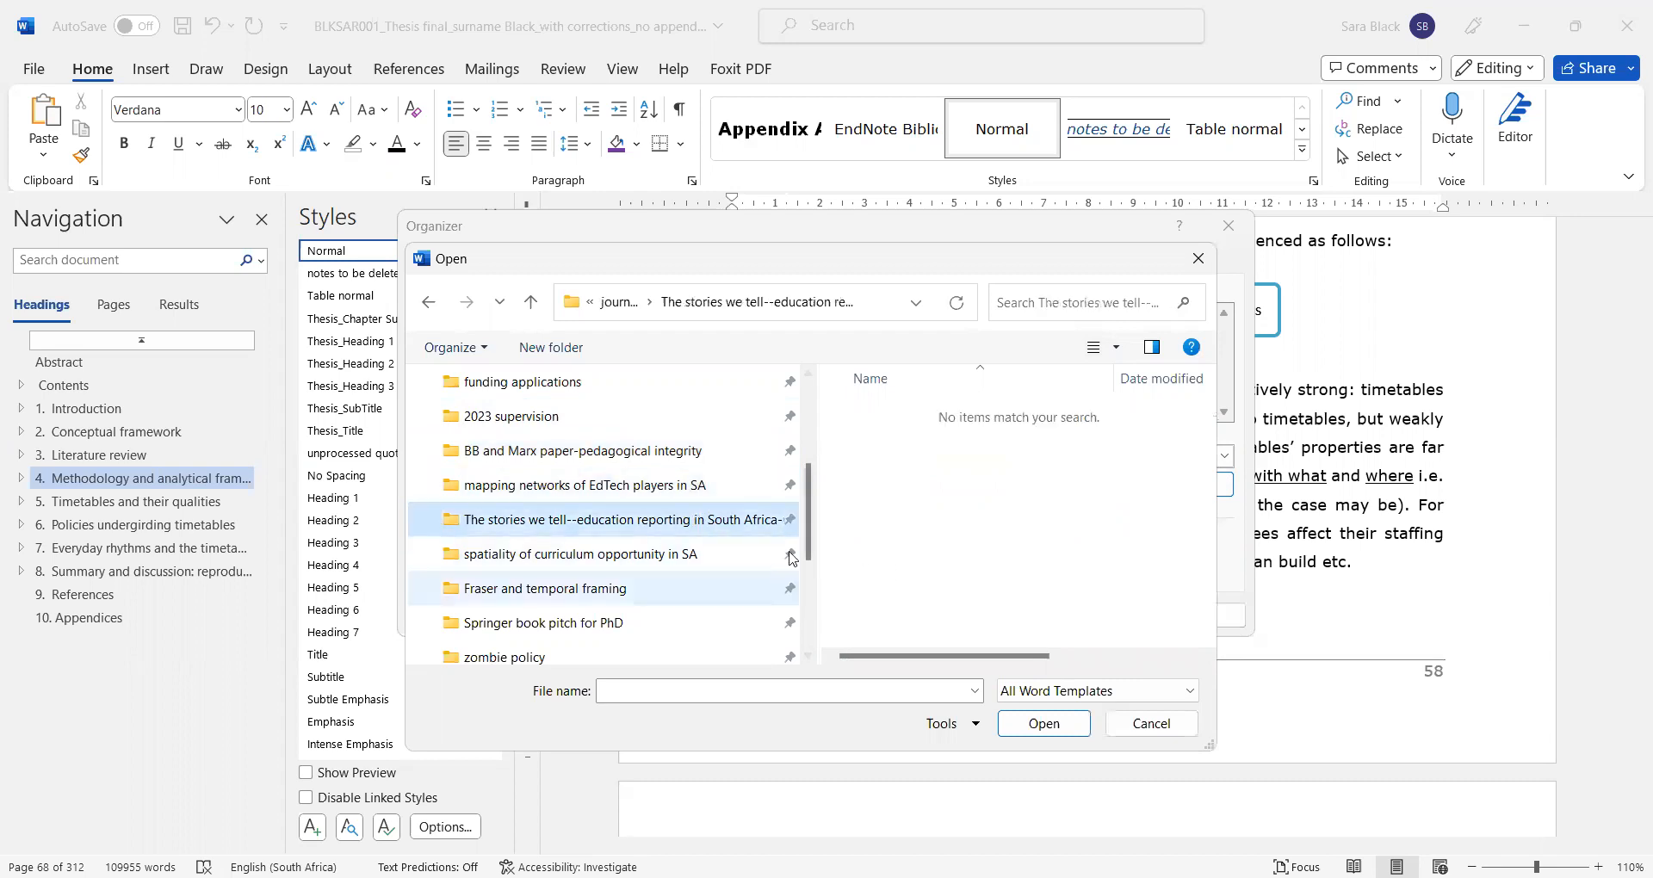
drag(811, 524, 811, 493)
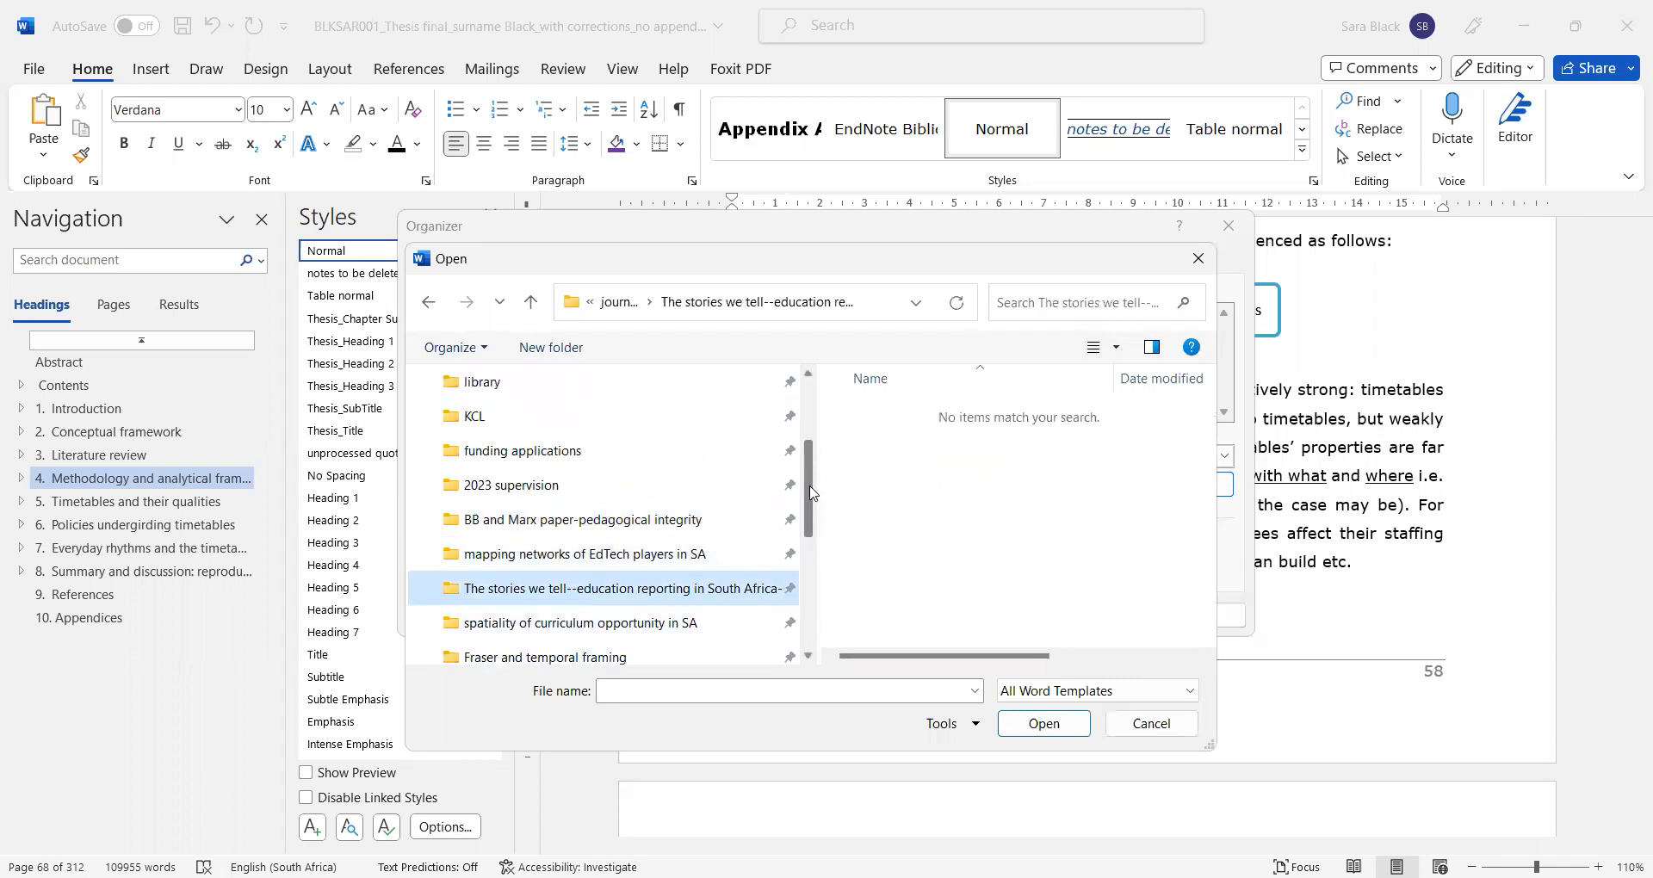
click(676, 522)
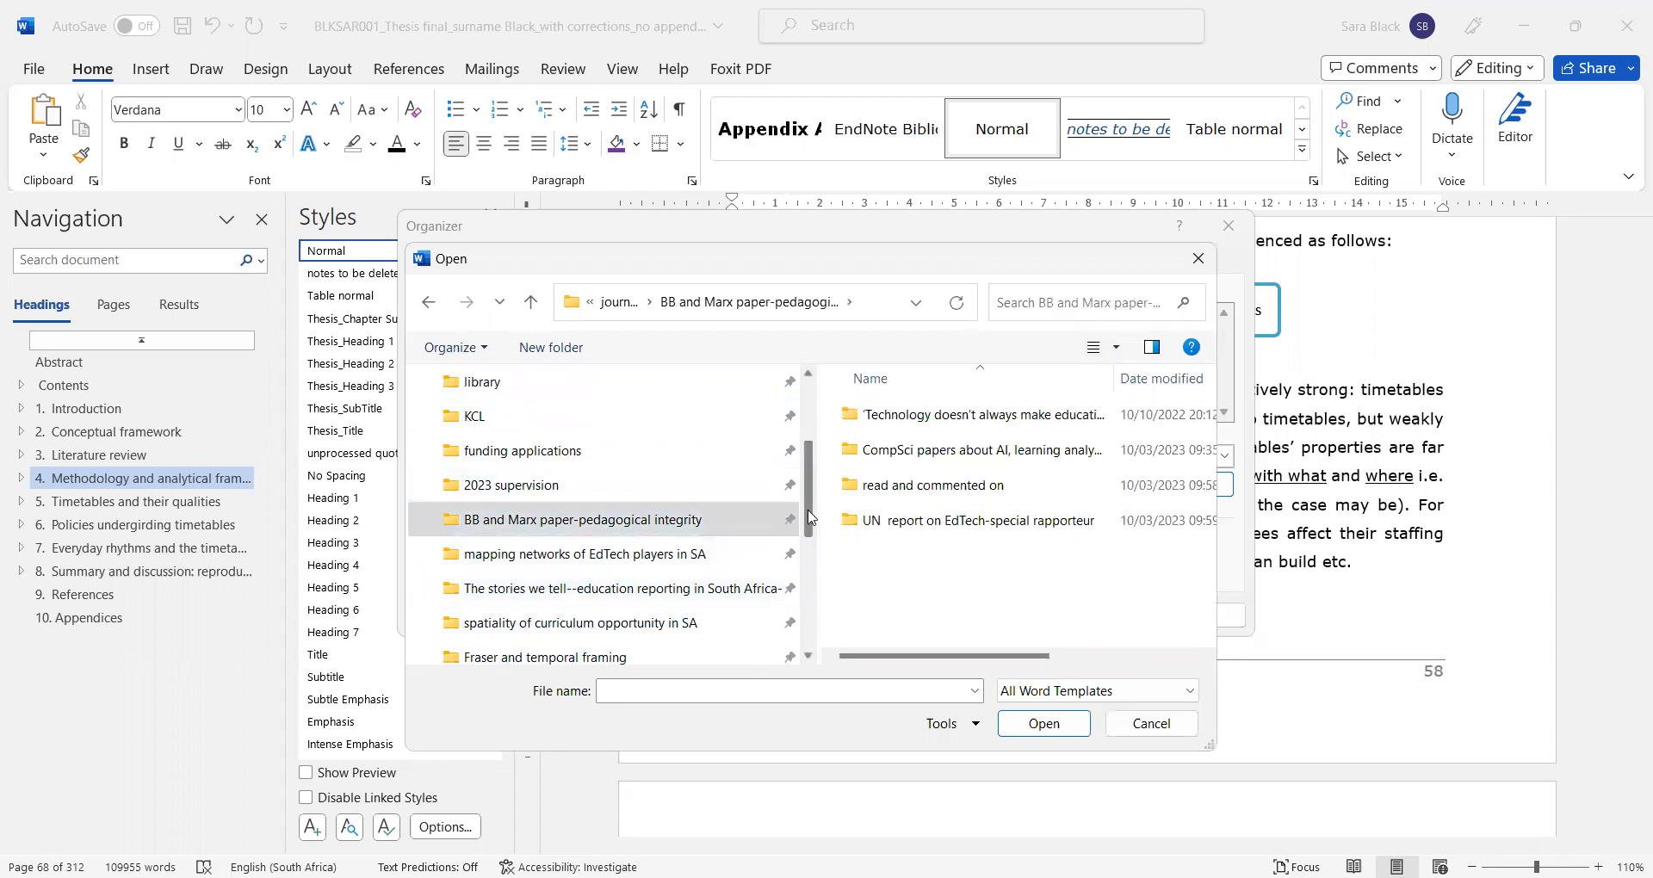
scroll(809, 527, down, 1)
drag(810, 532, 811, 481)
click(605, 420)
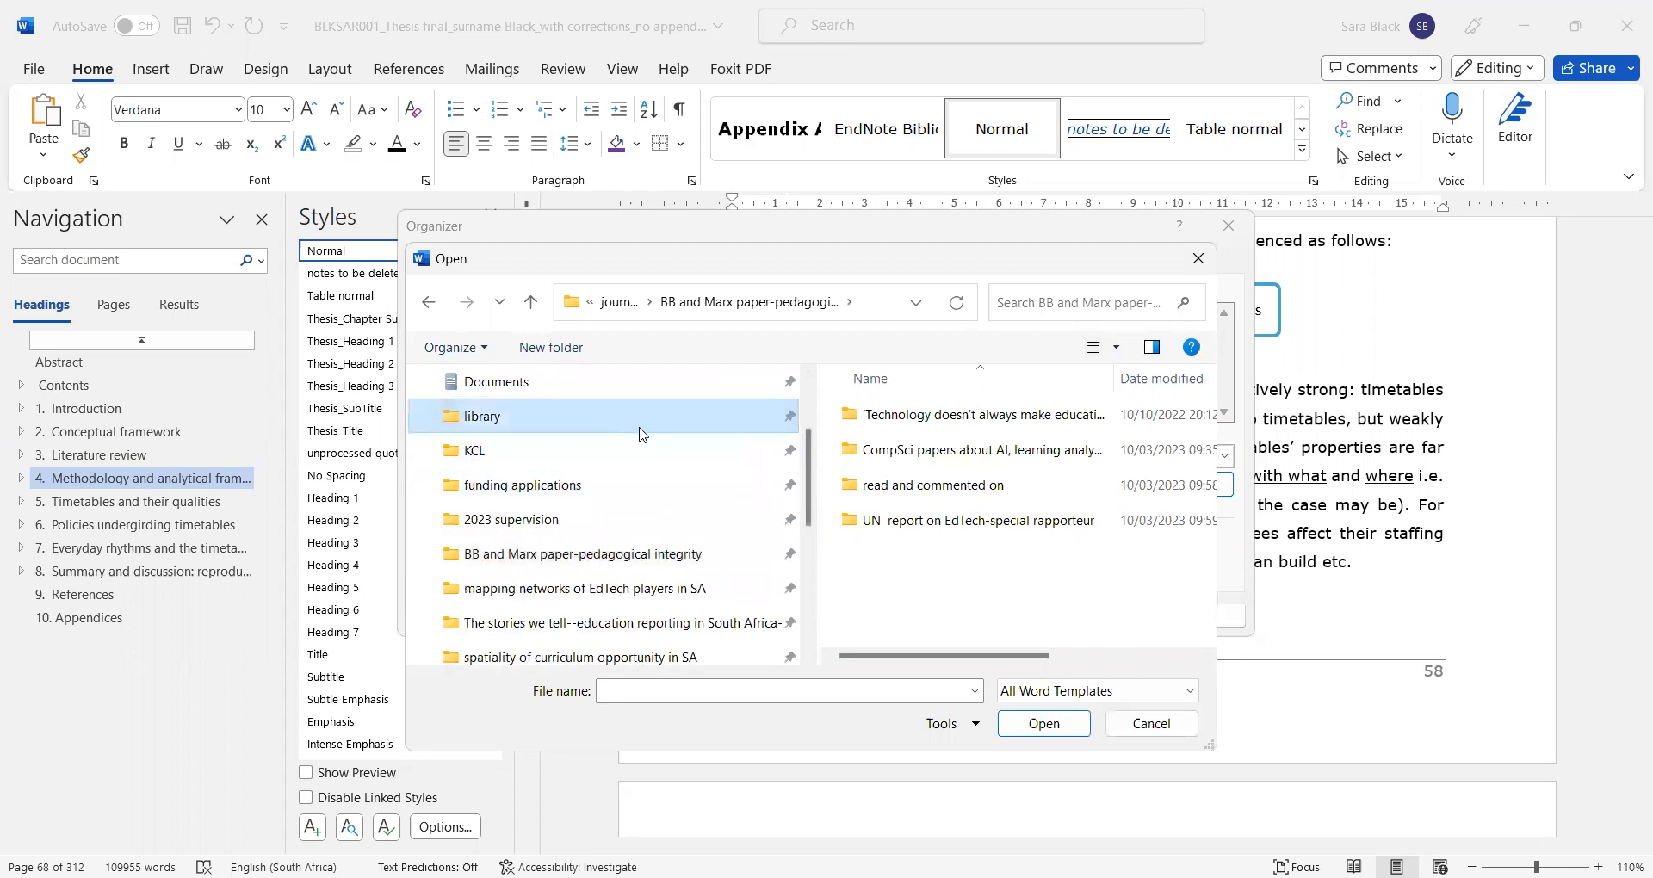
Step: Look through the Documents folder for a file to load into the Organizer
click(559, 382)
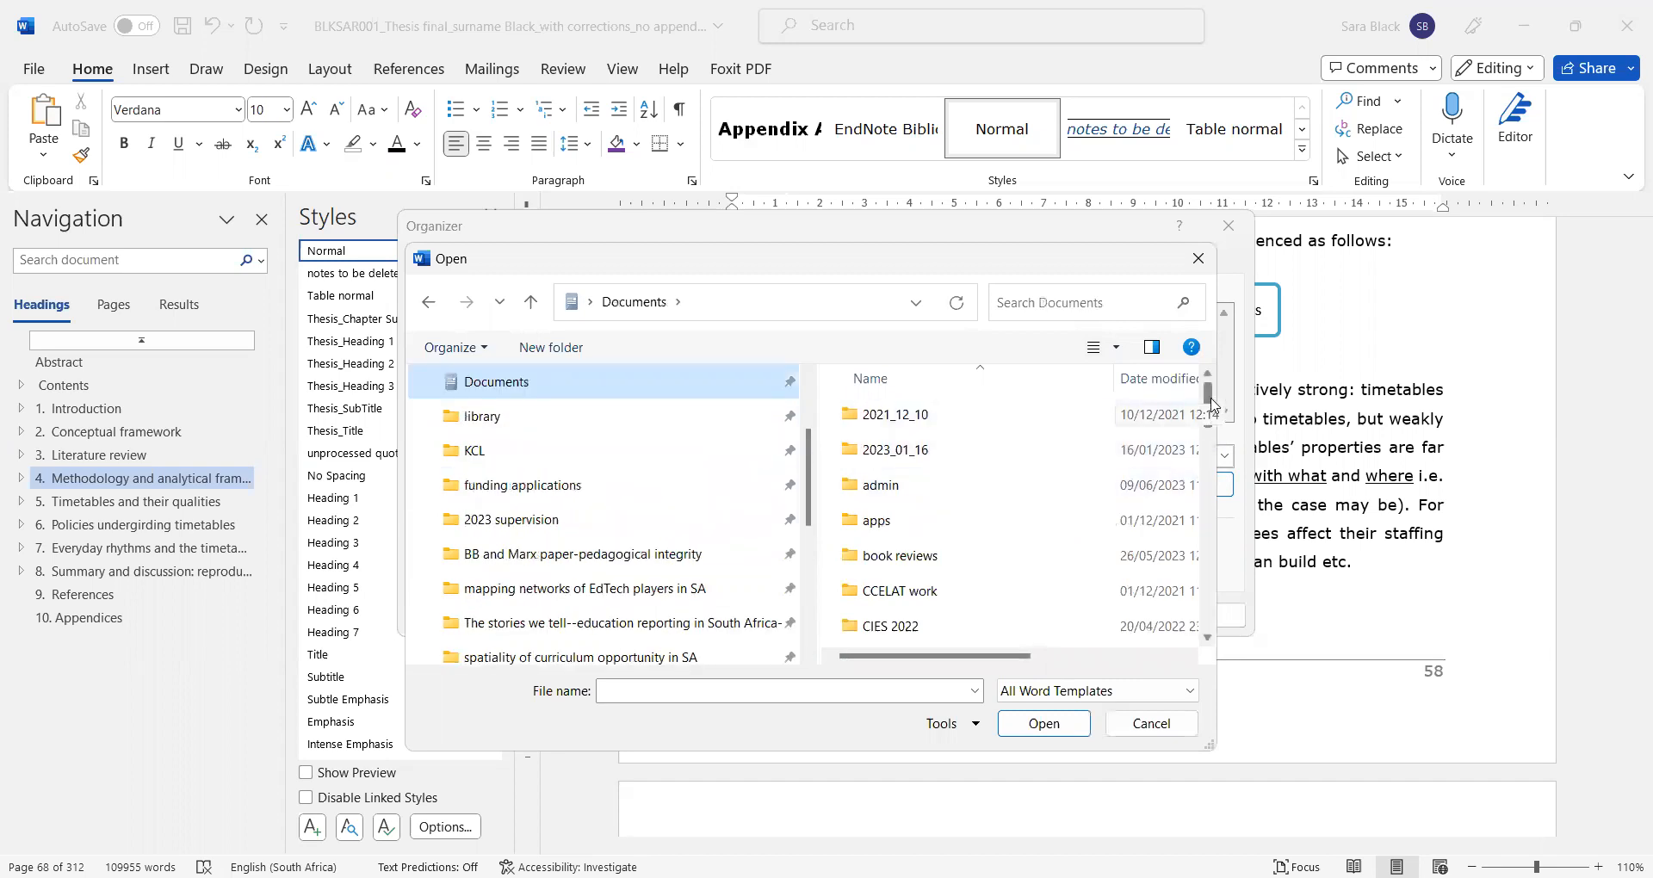
scroll(1170, 517, down, 8)
scroll(1180, 555, down, 5)
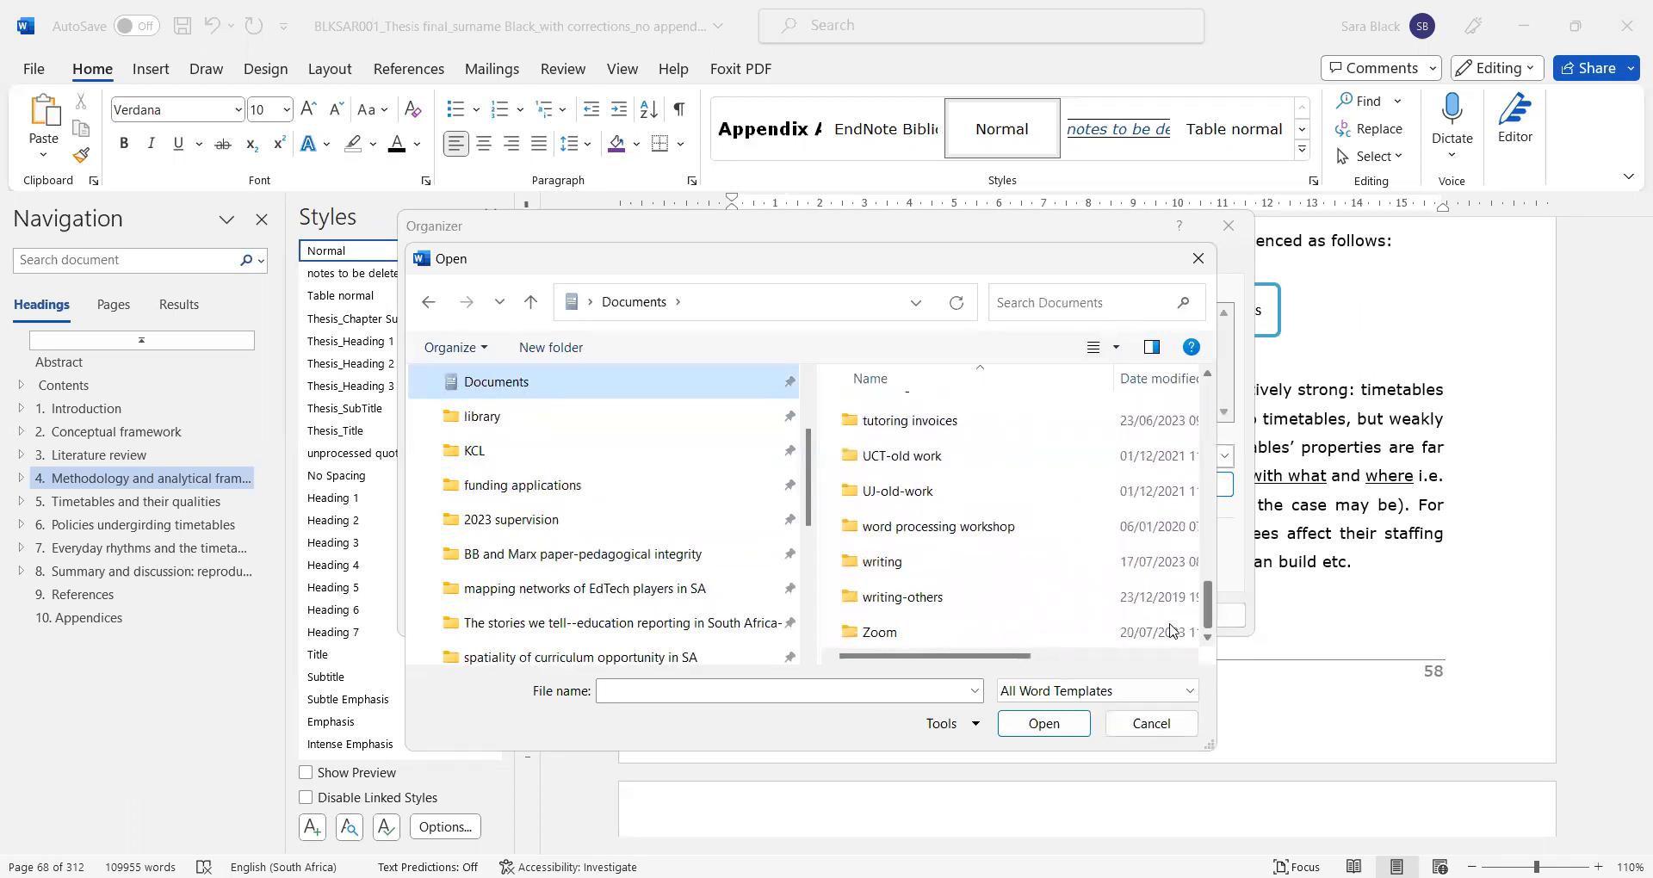
drag(1209, 589, 1212, 393)
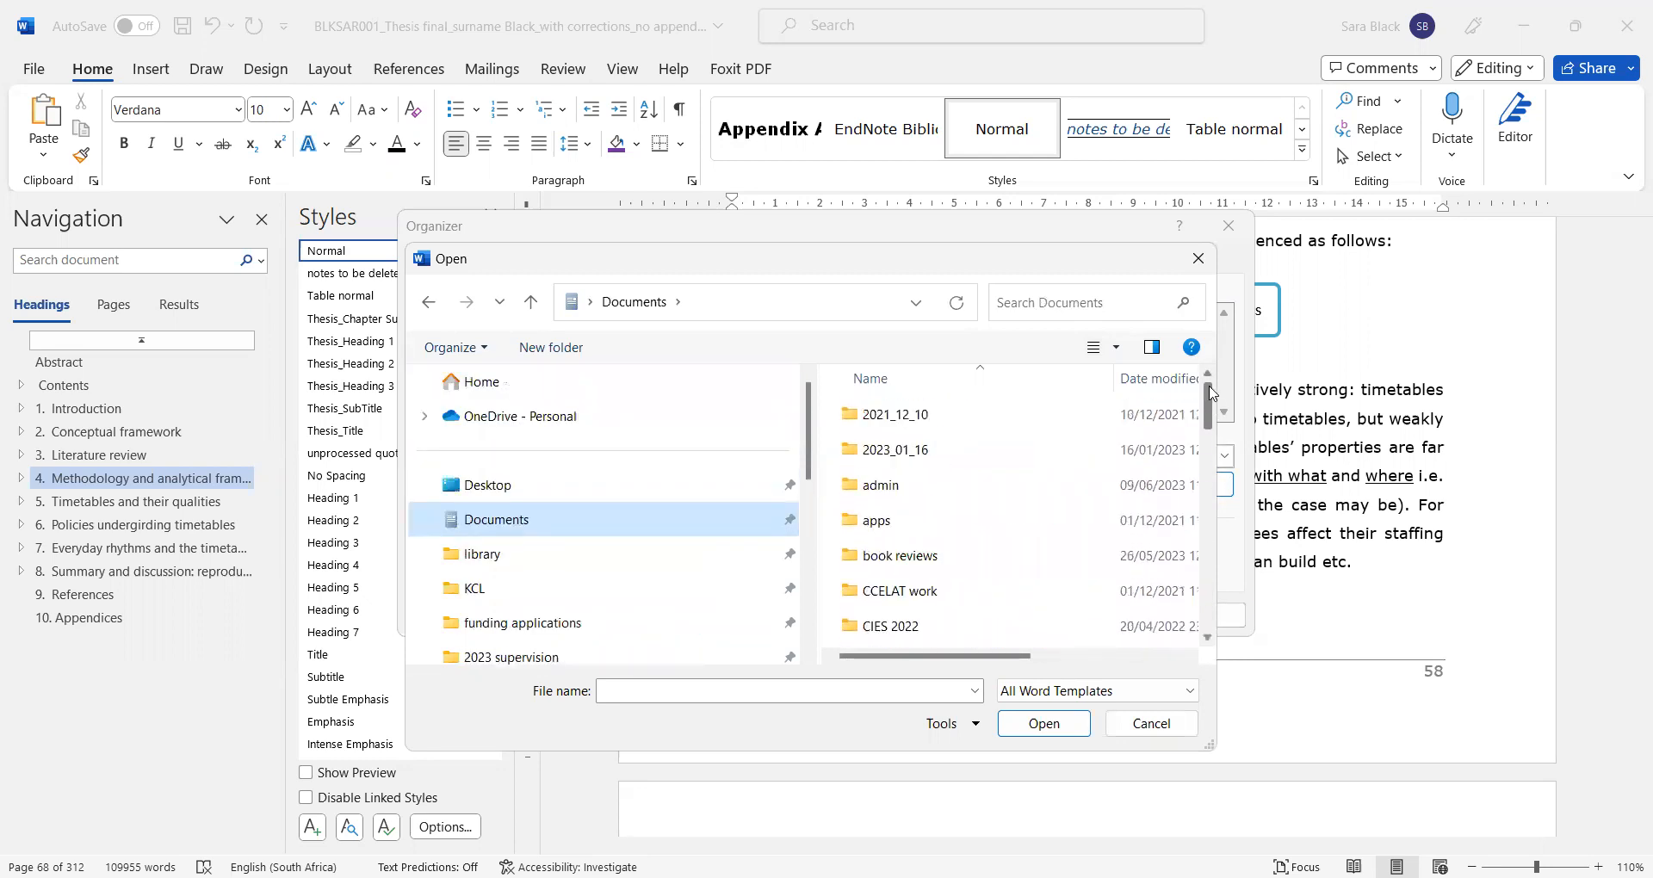
Step: Show All Word Documents on the Desktop and load "summer of writing 2023" into the Organizer
click(472, 488)
drag(1210, 431, 1210, 580)
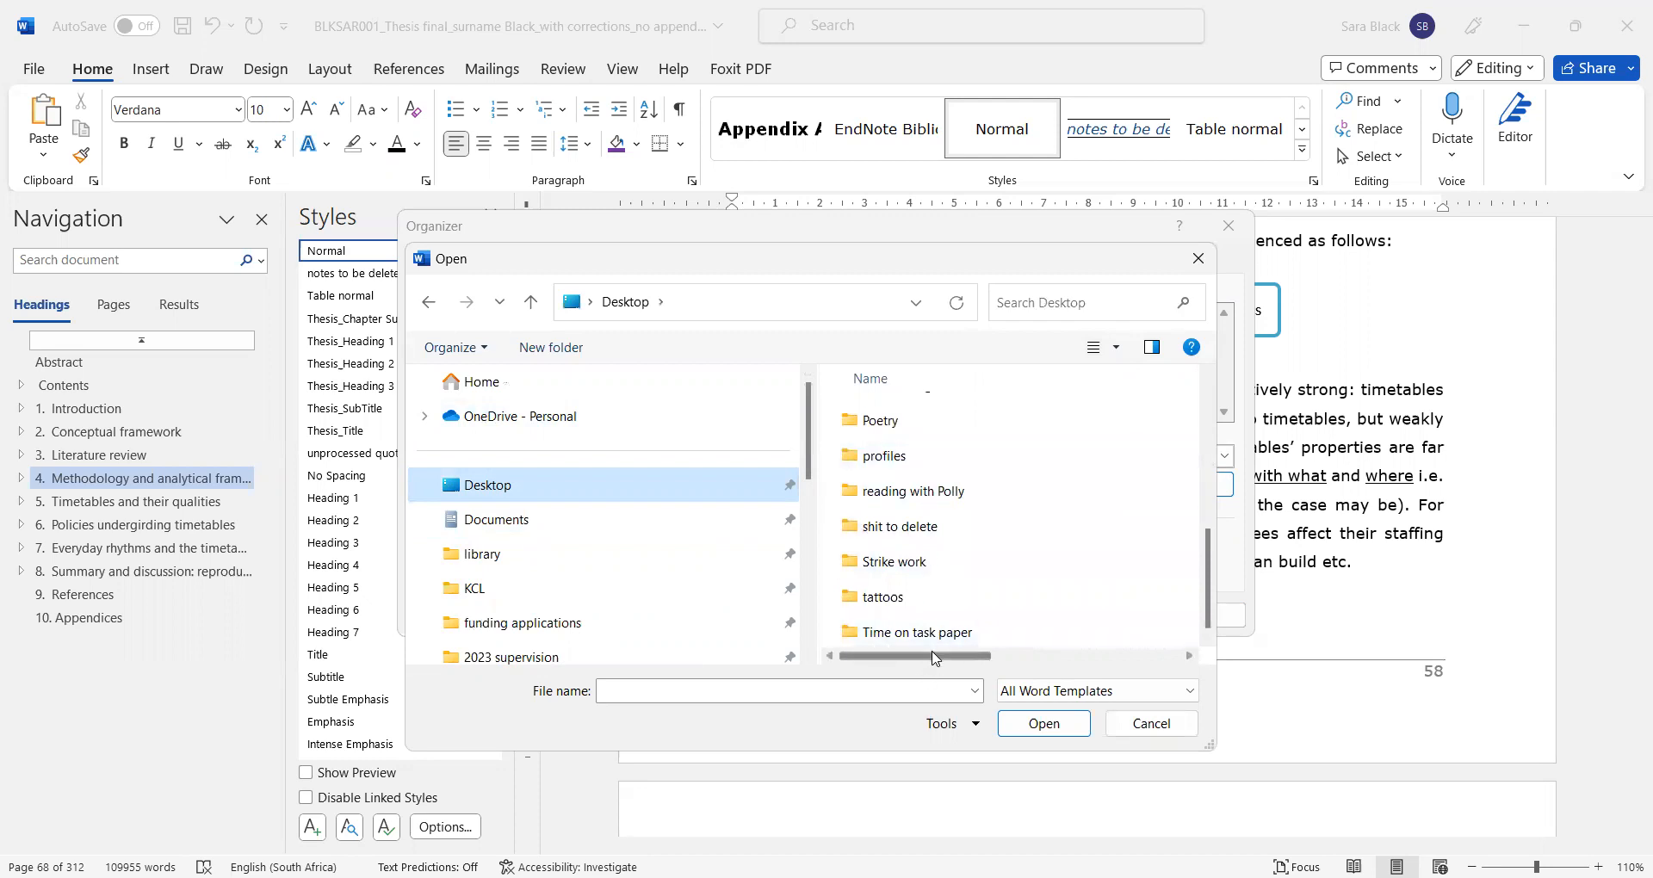
click(1099, 691)
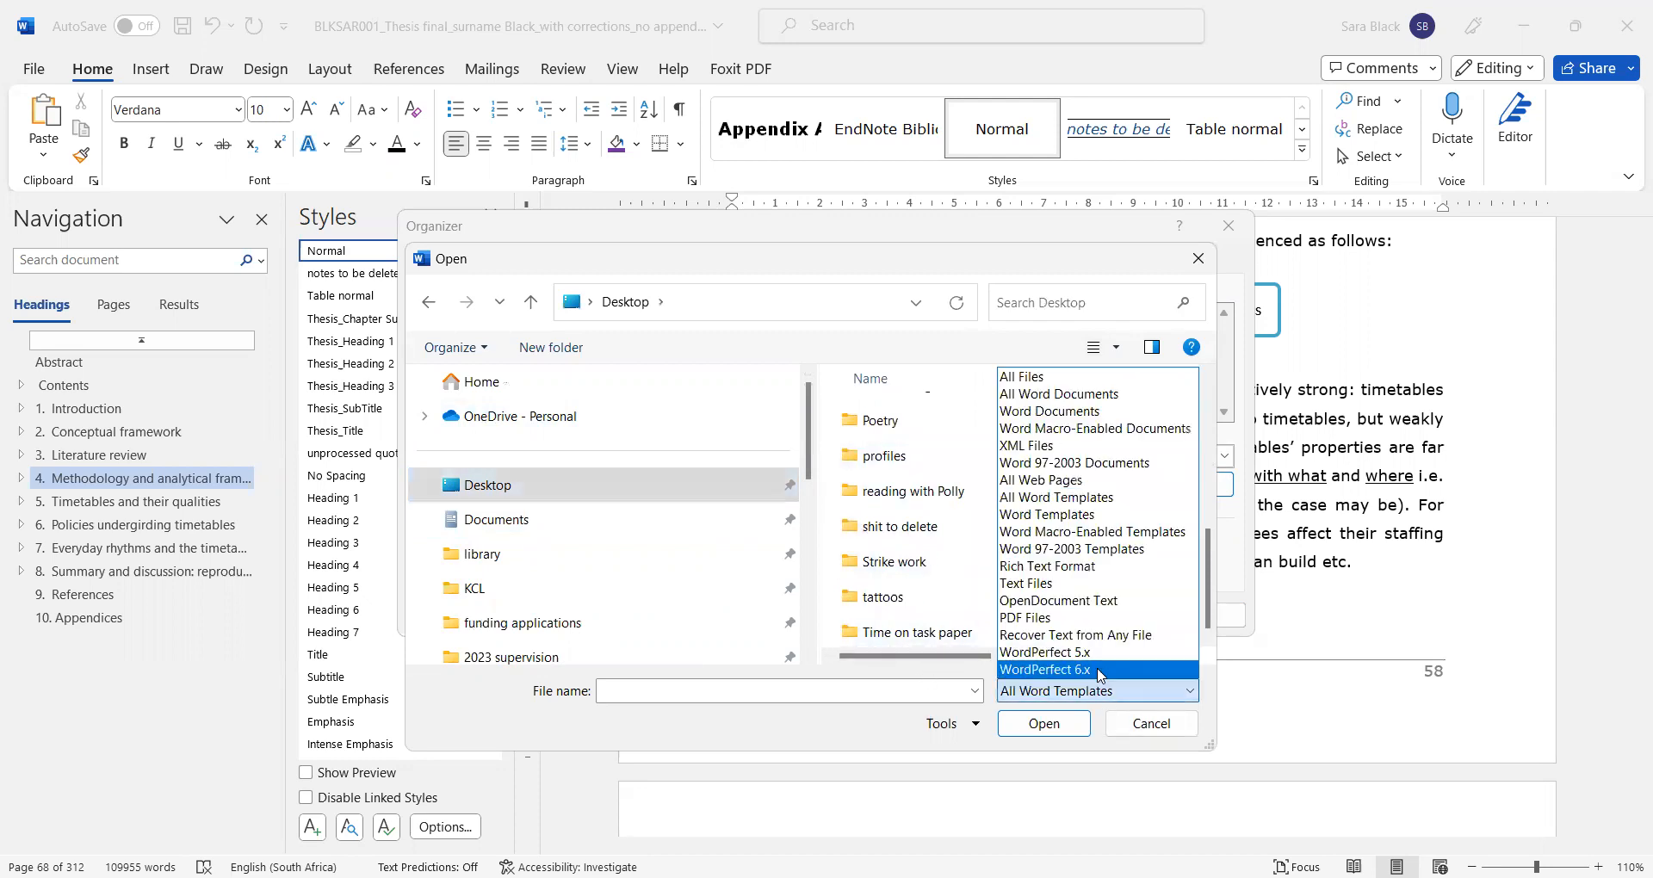
click(1053, 394)
drag(1210, 430, 1206, 616)
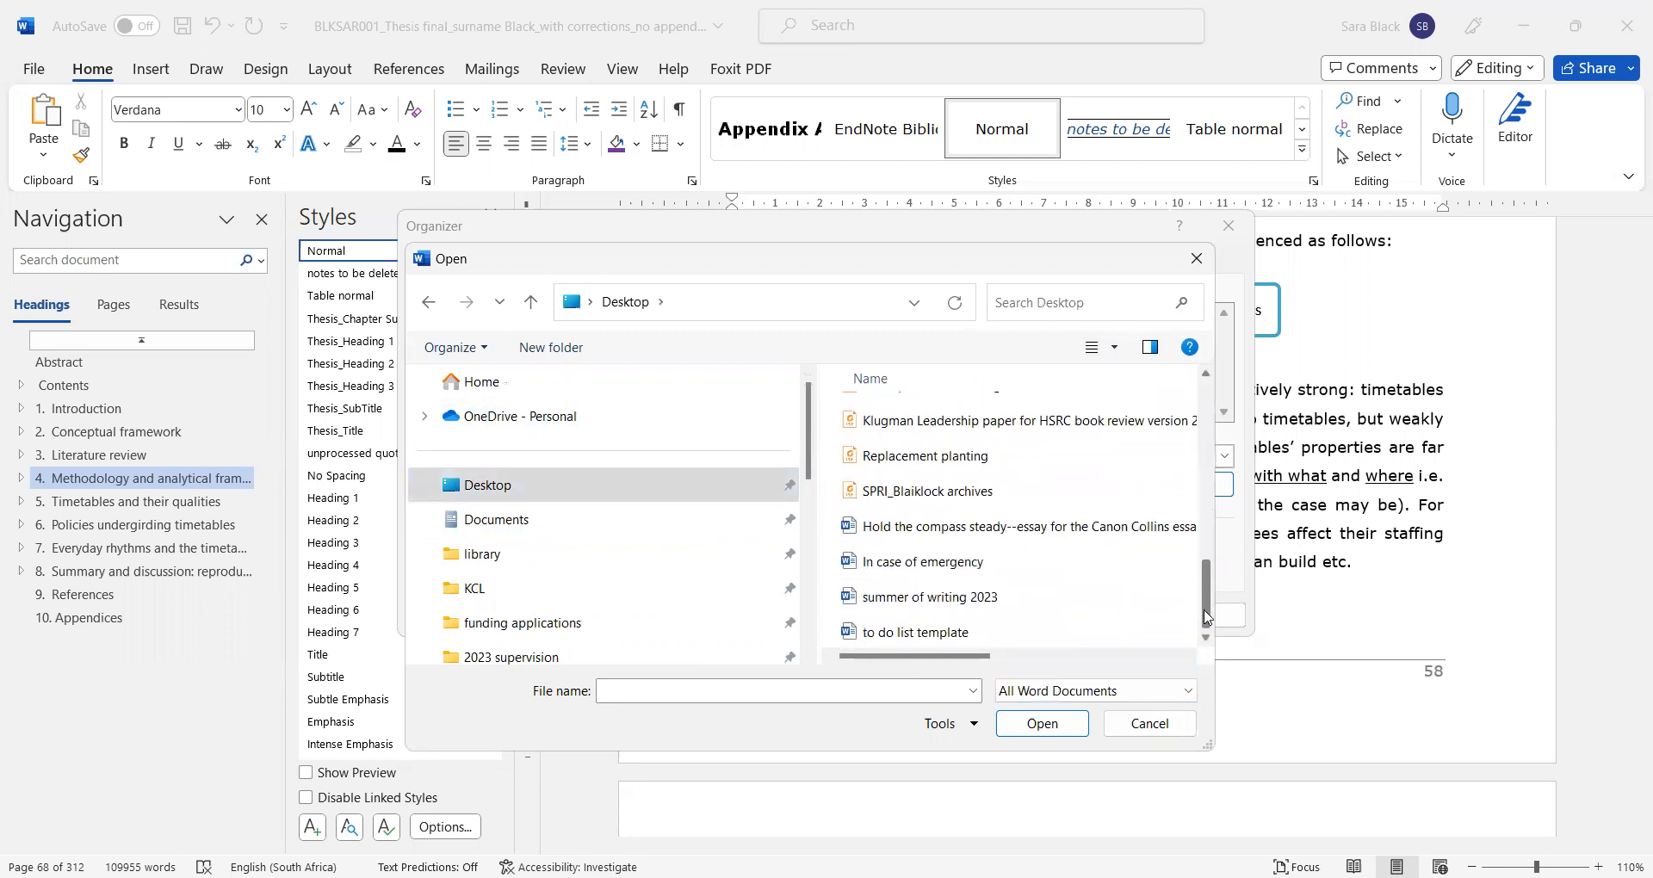
click(992, 598)
click(1045, 725)
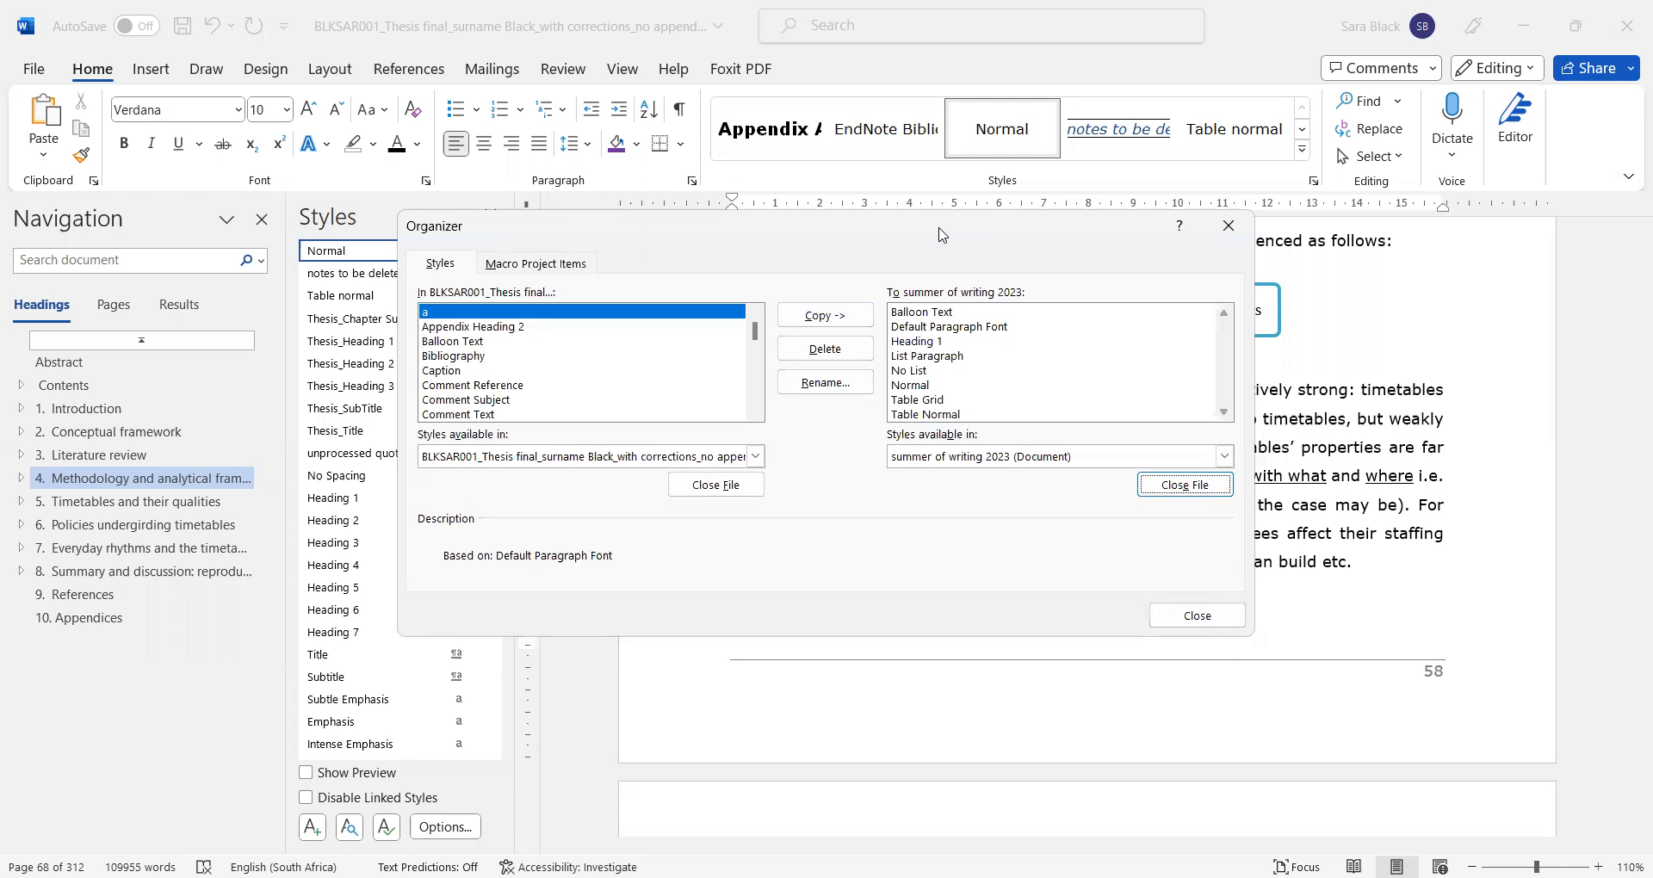
Step: Select the List Paragraph, Normal and Table Normal styles of "summer of writing 2023", and close the Organizer without copying them
click(944, 356)
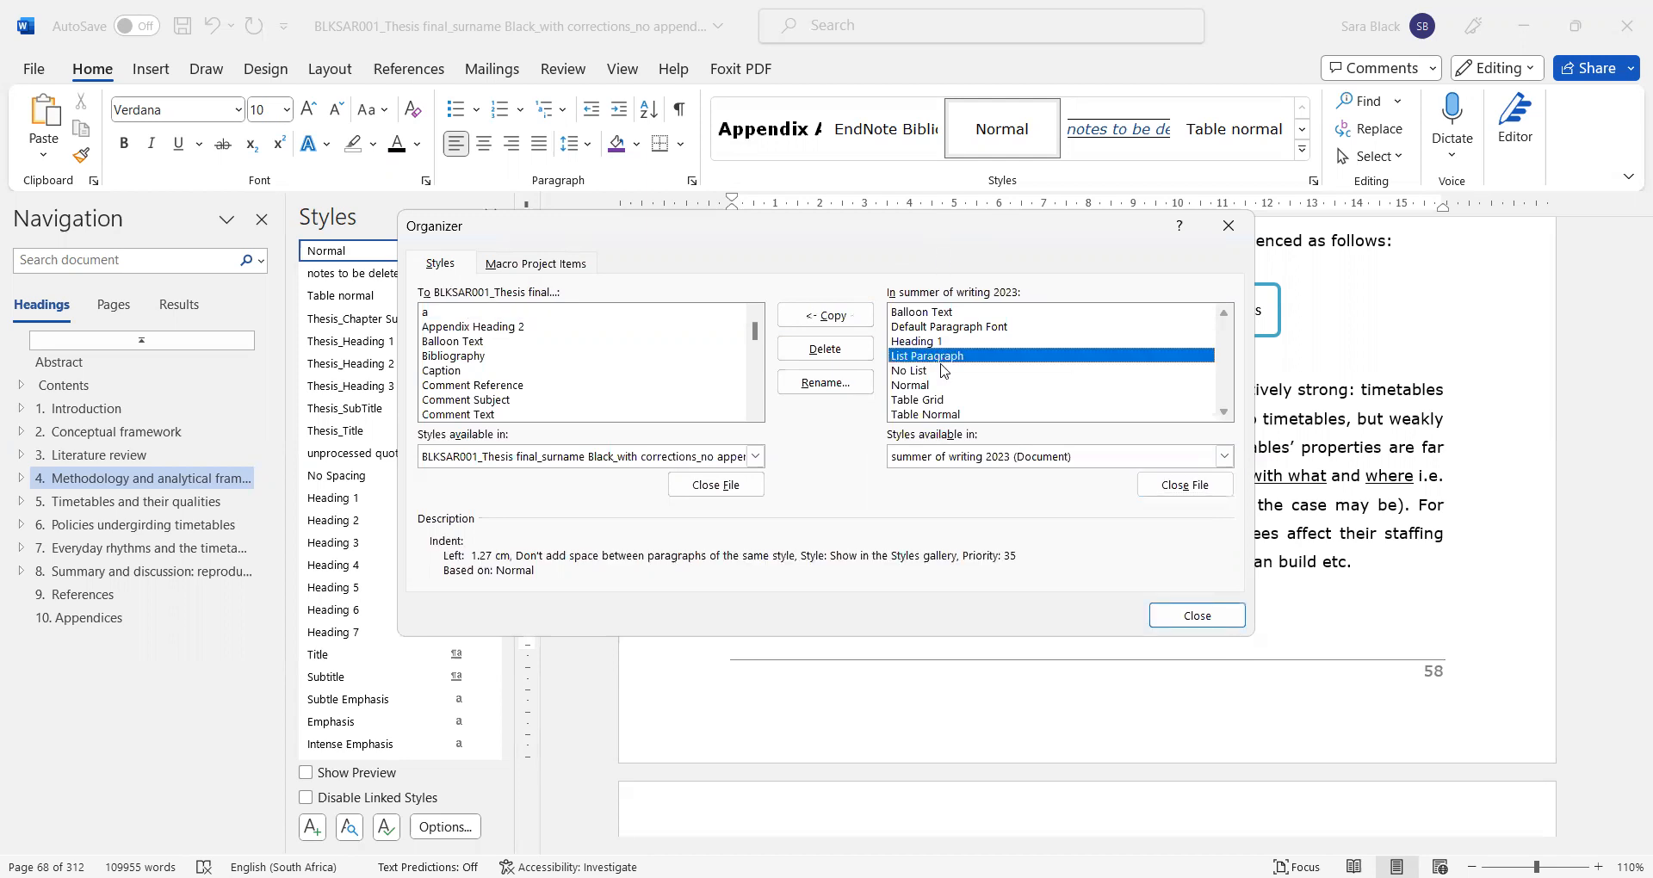
ctrl+click(945, 385)
ctrl+click(954, 415)
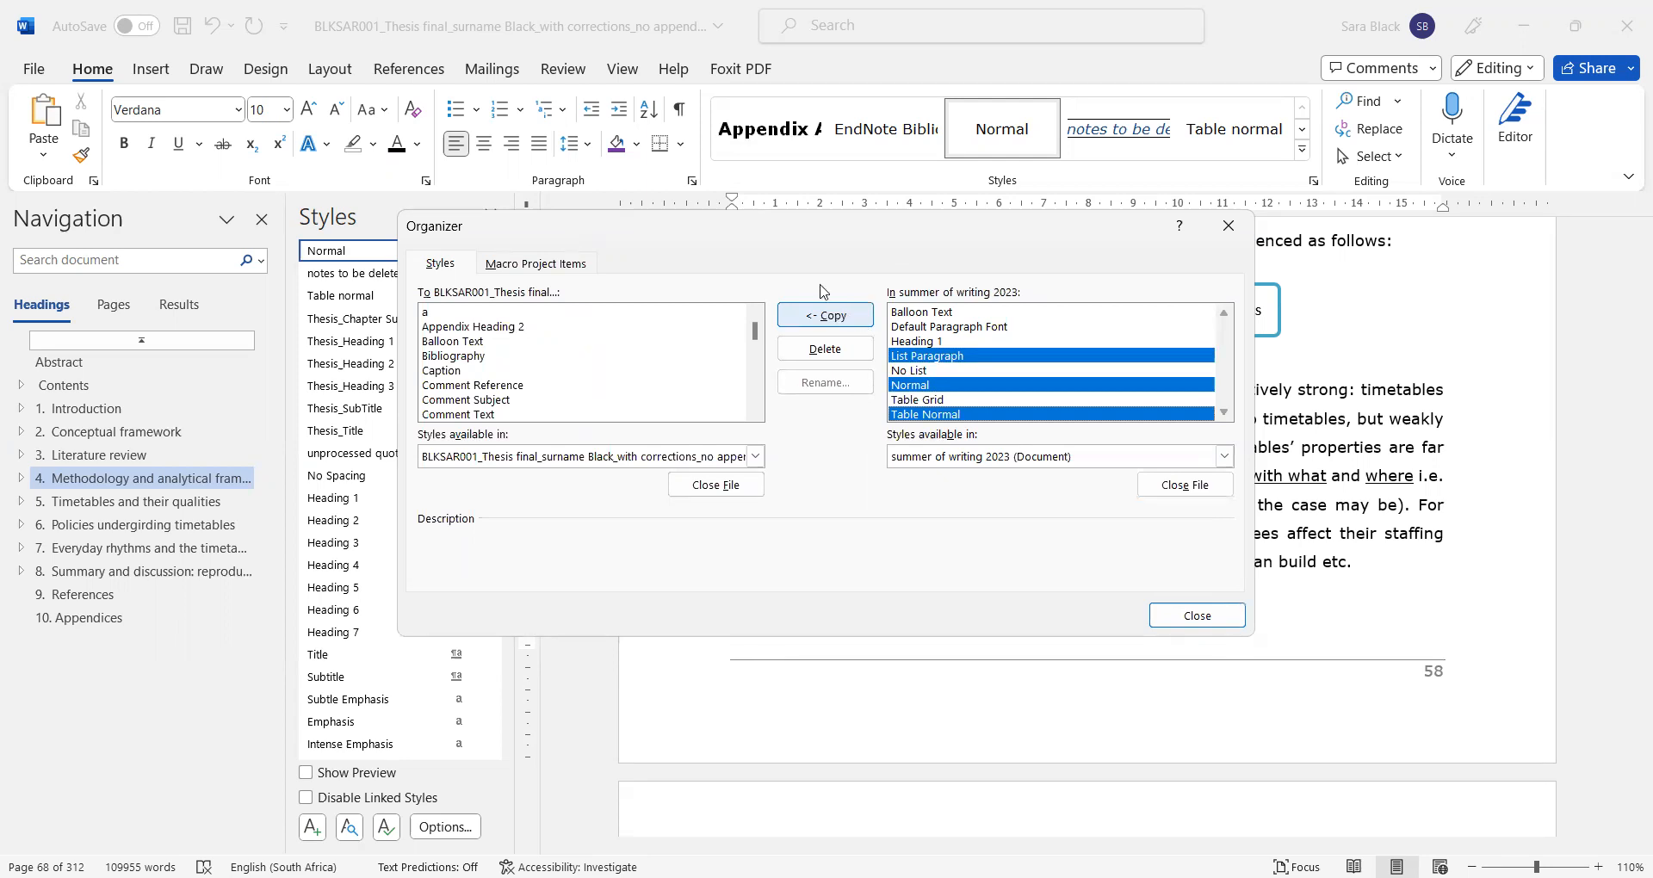
click(1203, 605)
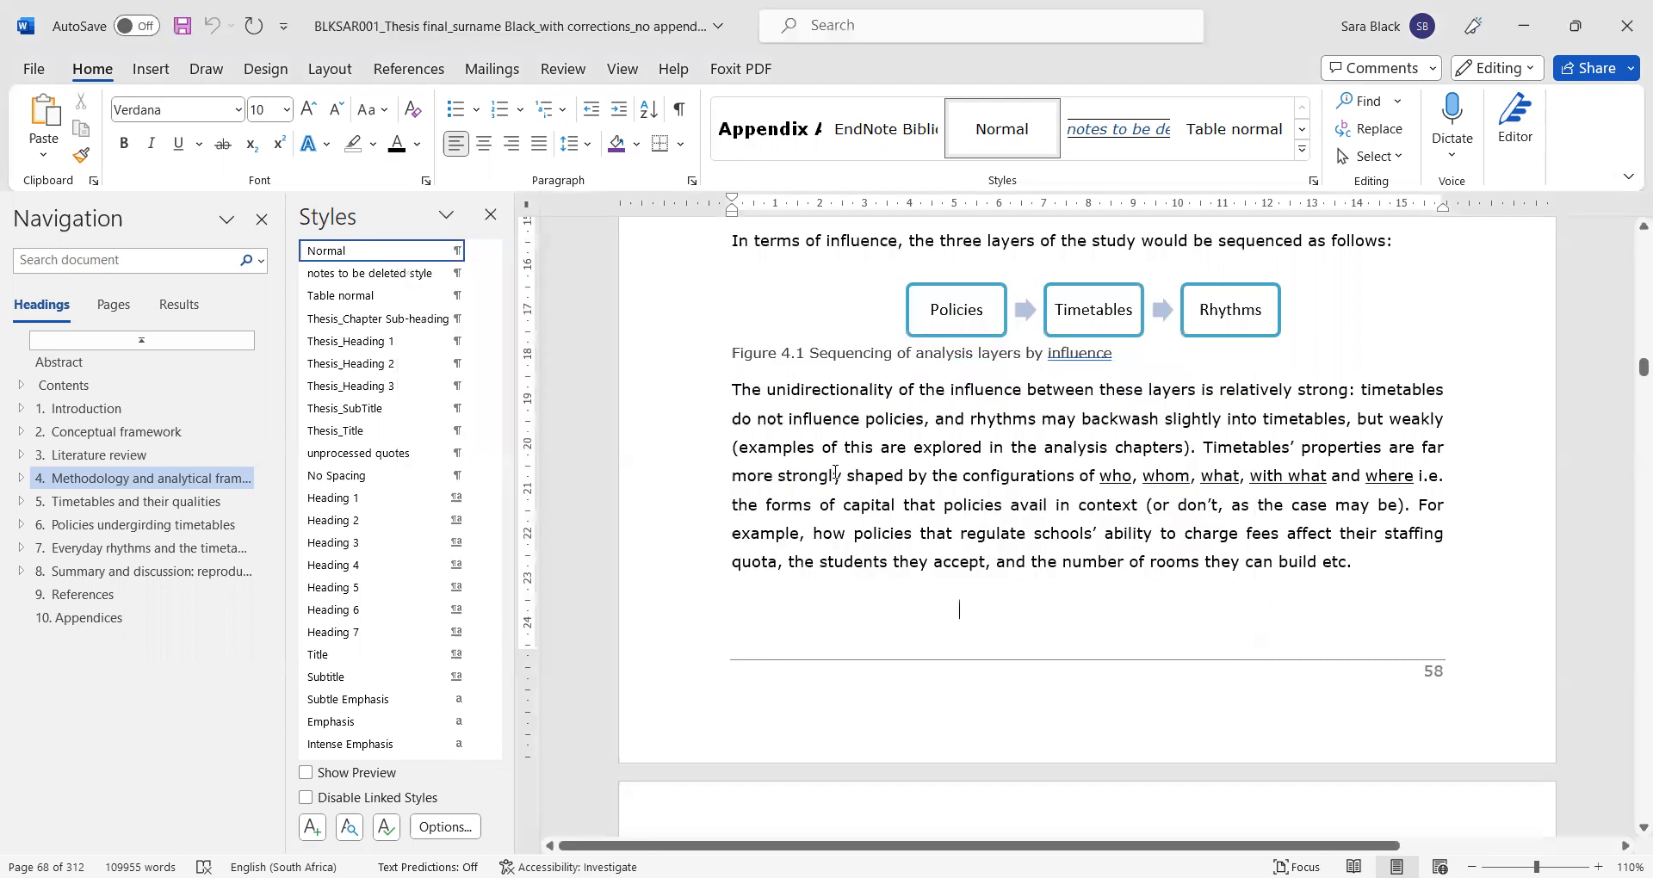
Step: Check the style of the body paragraph below Figure 4.1 and view the start of the style list
click(875, 446)
scroll(875, 445, down, 4)
scroll(875, 443, up, 6)
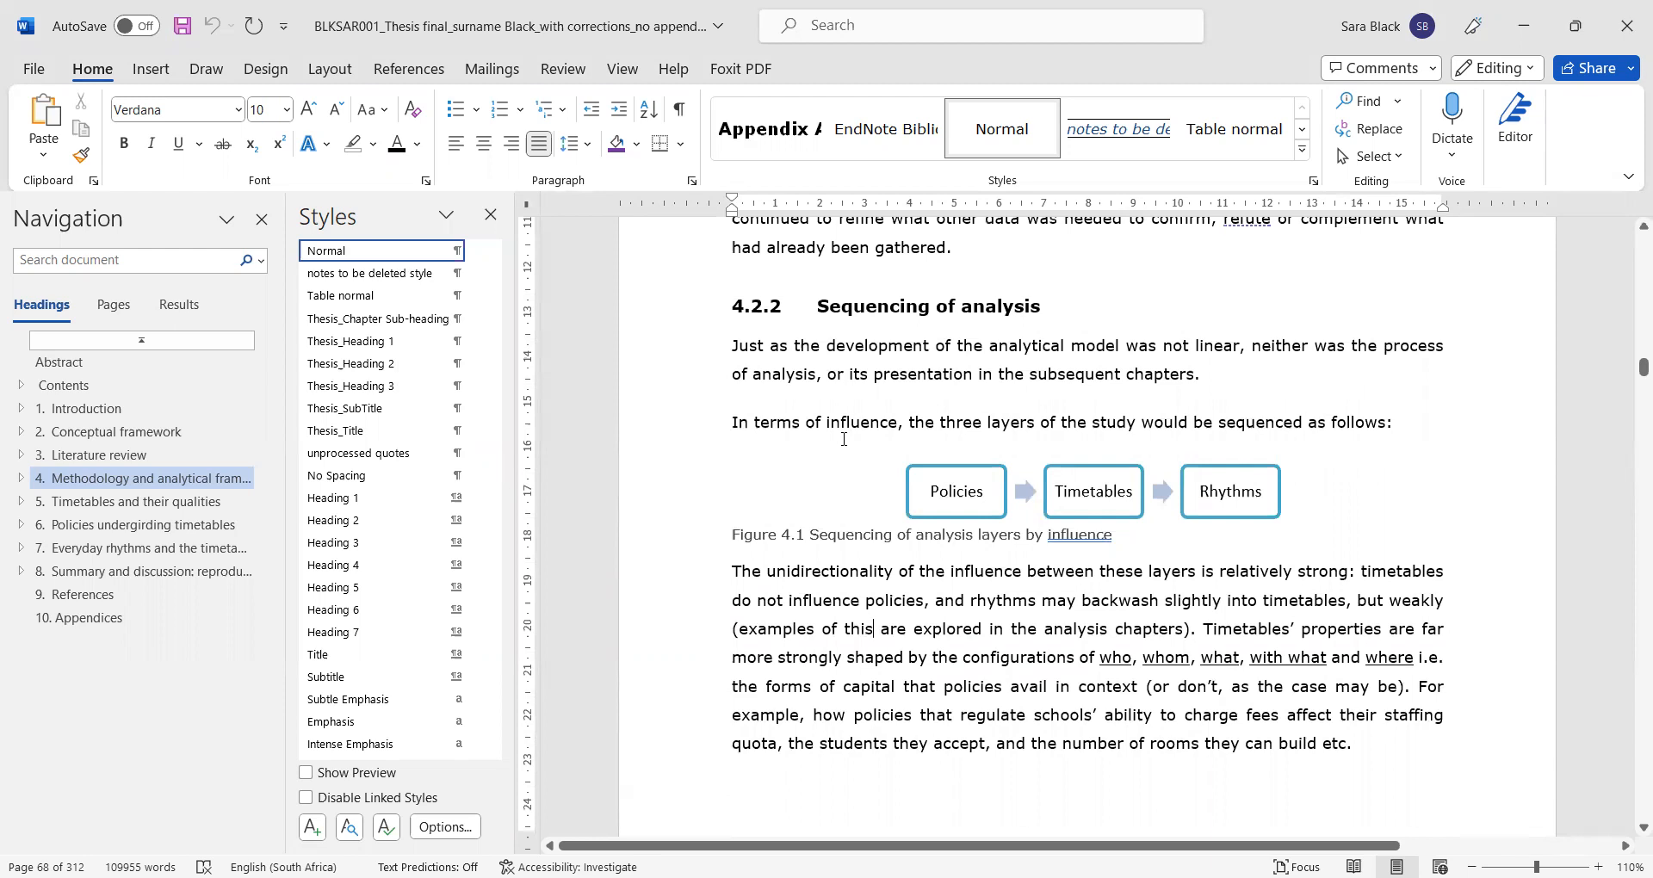
drag(495, 332, 500, 278)
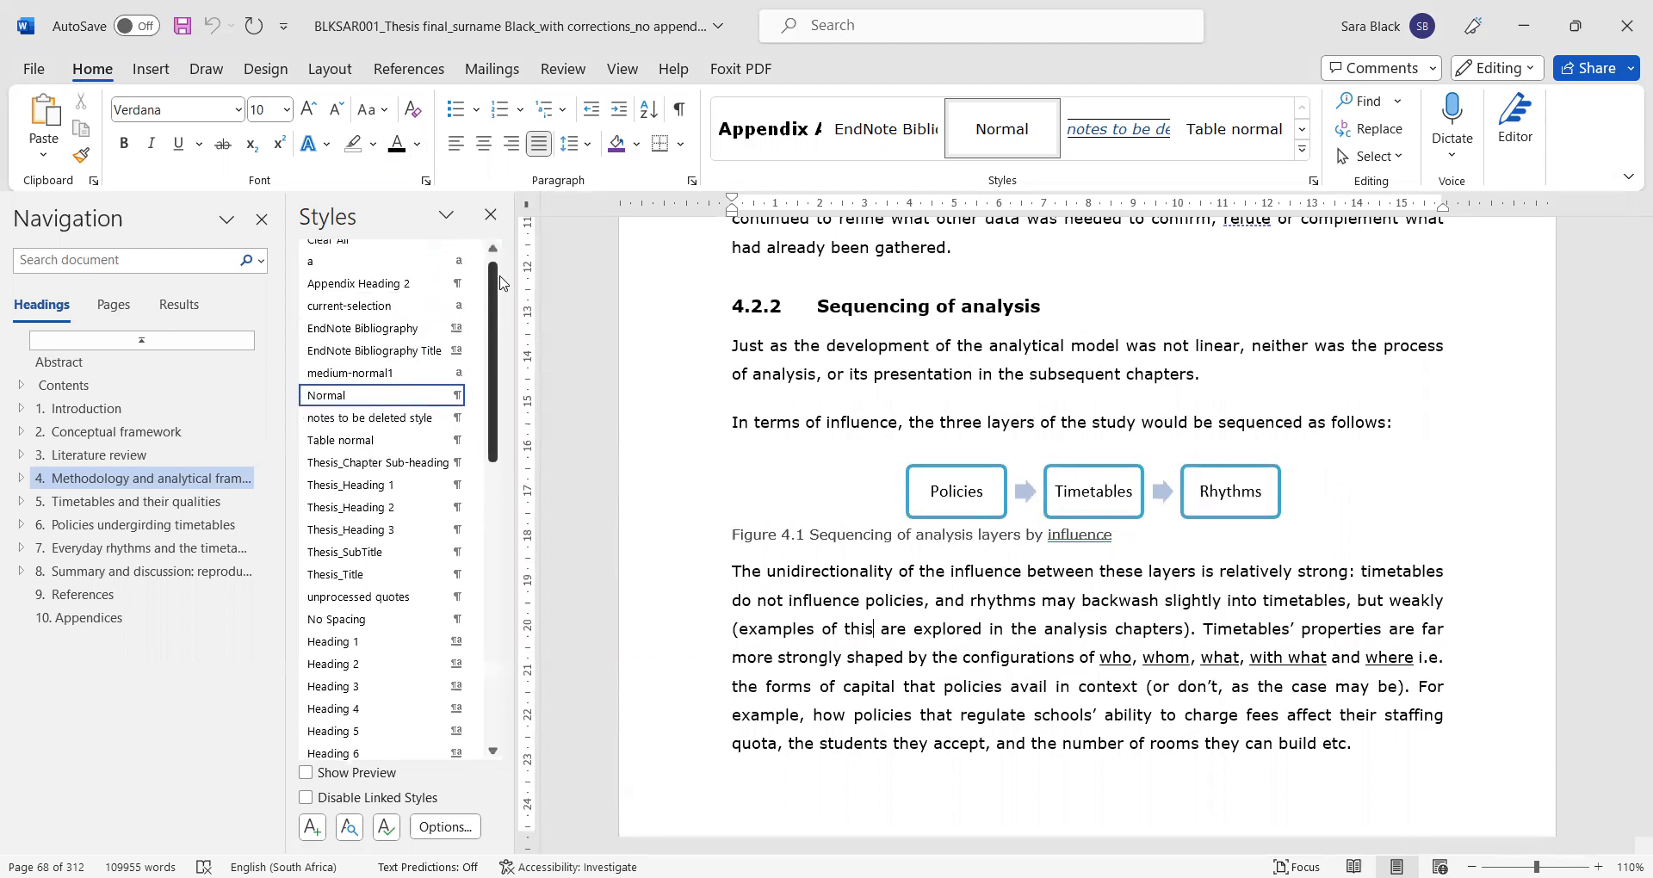
Step: Switch to the Lorem Ipsum document and start a new paragraph style named "Mycrazy whack job style"
mouse_move(474, 413)
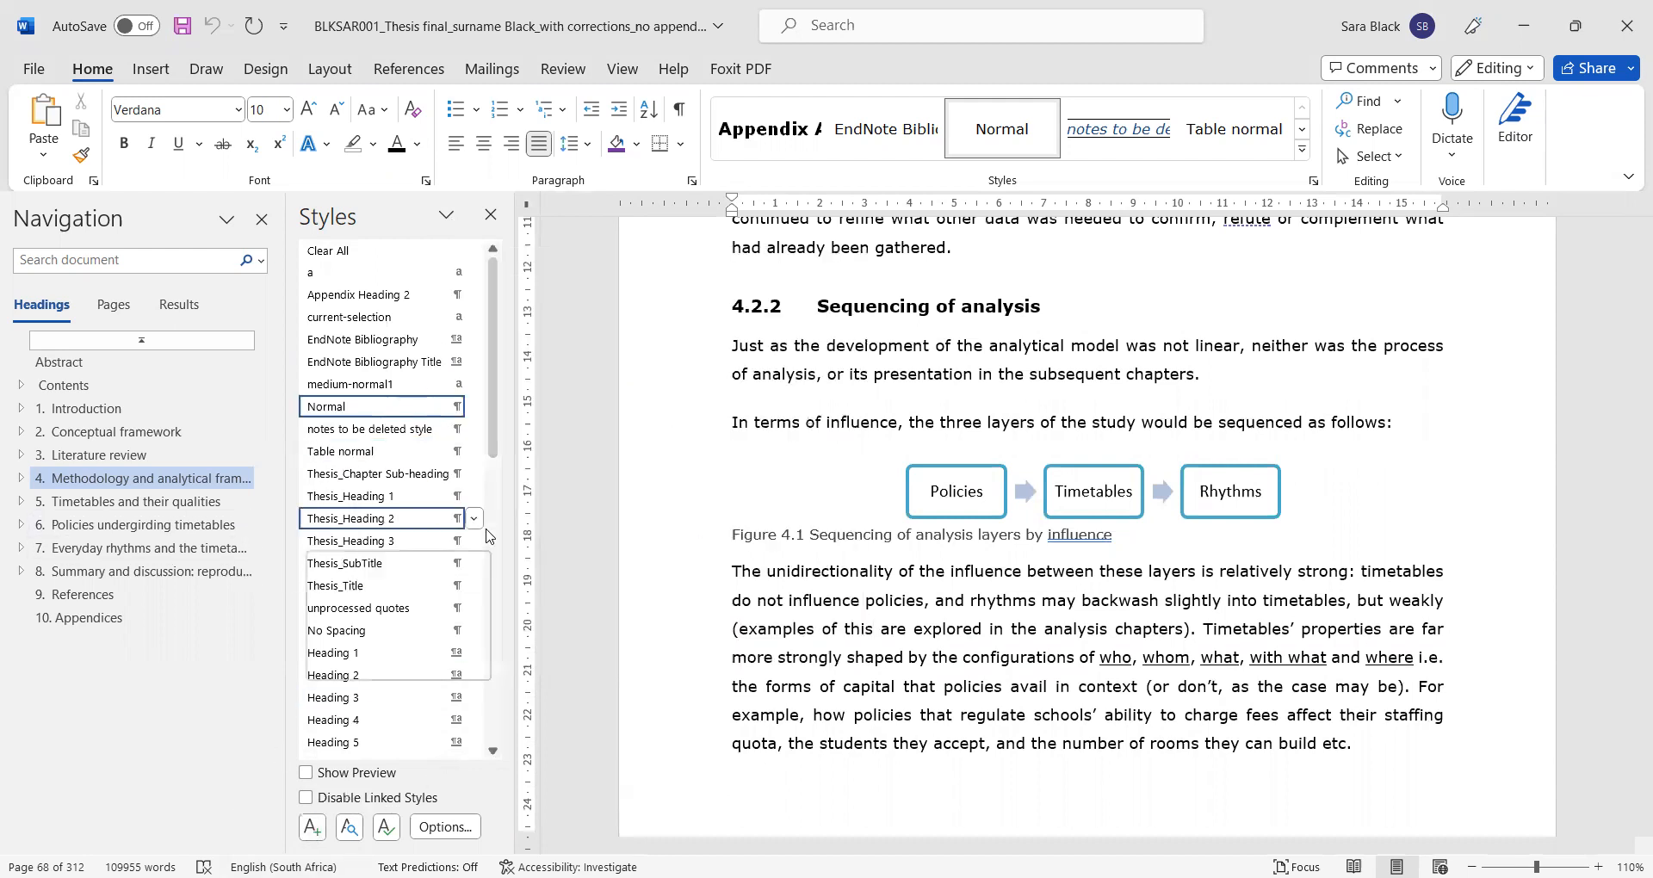
key(alt)
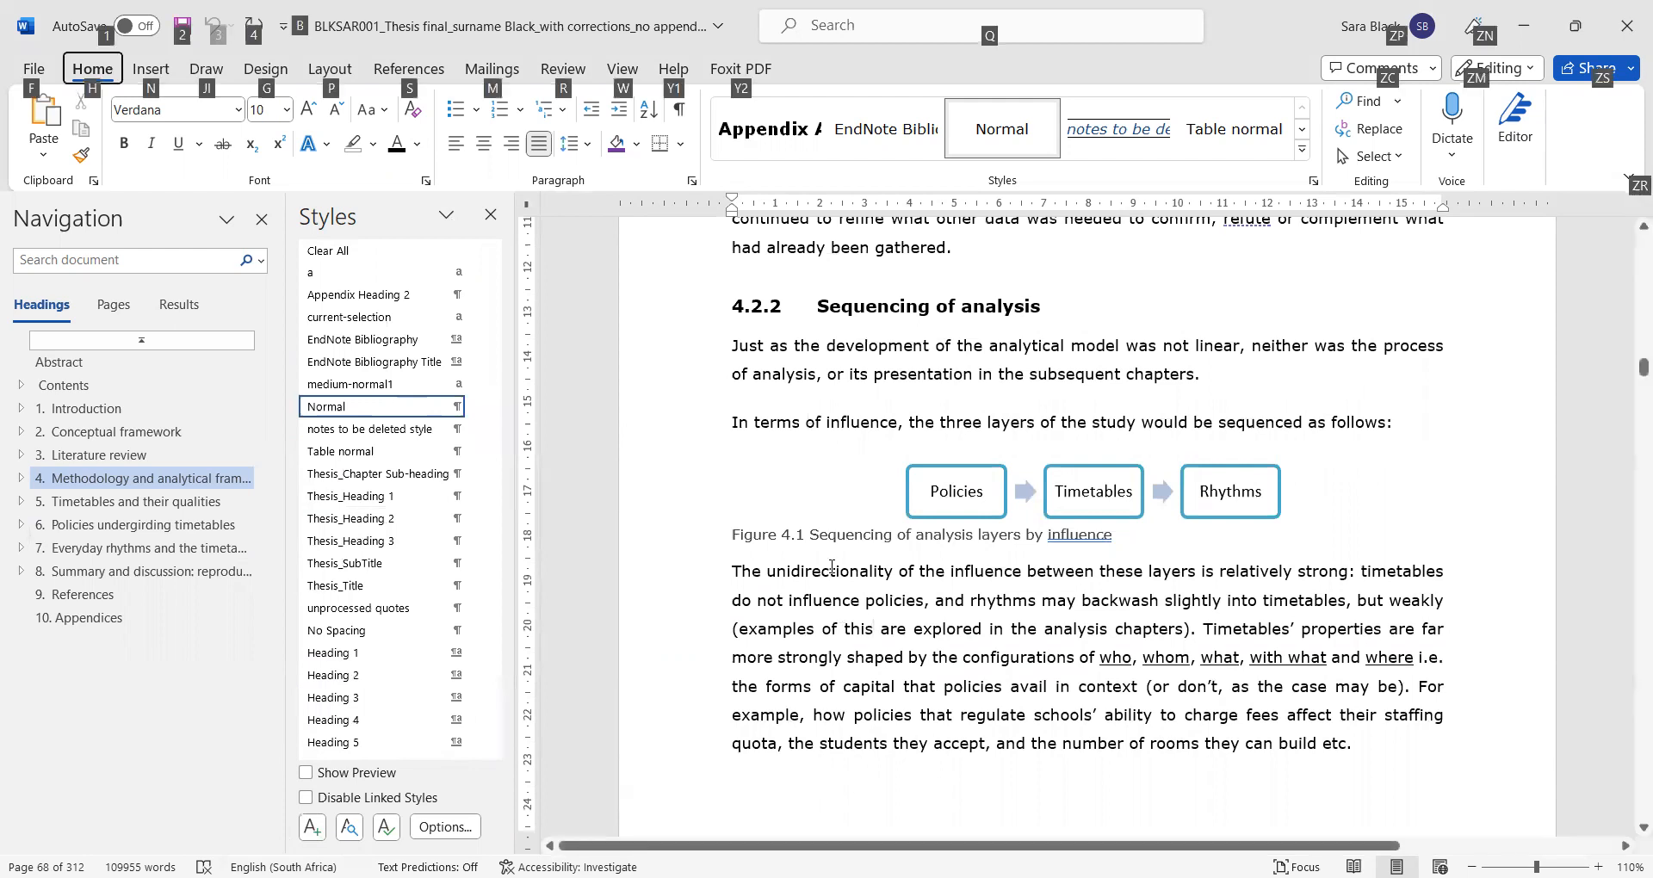
key(alt)
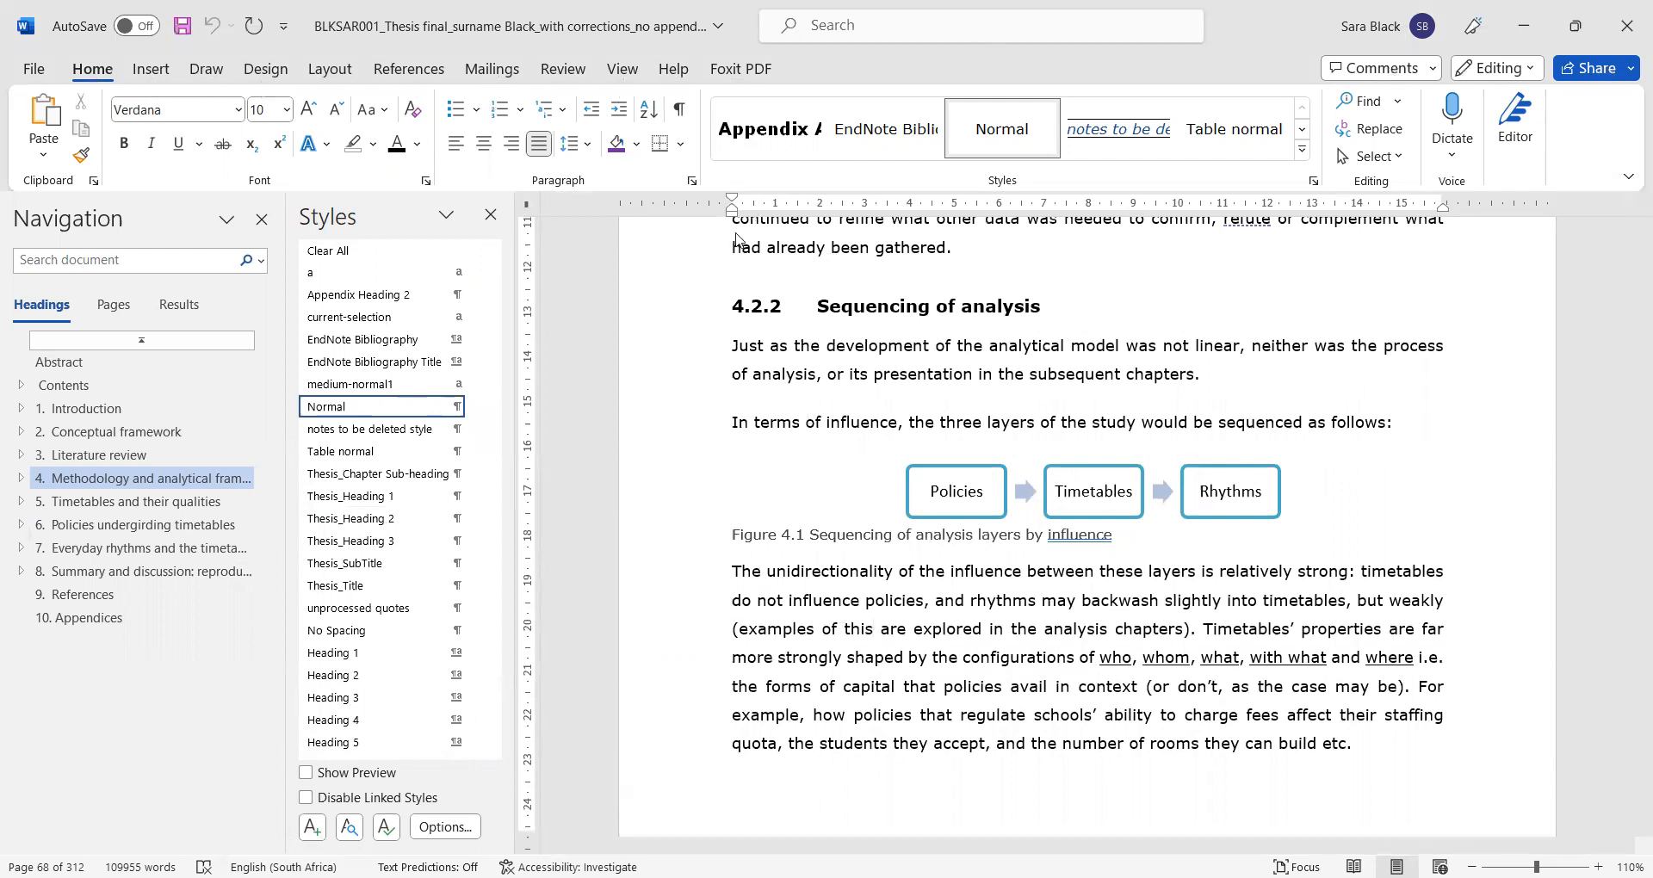
key(alt+Tab)
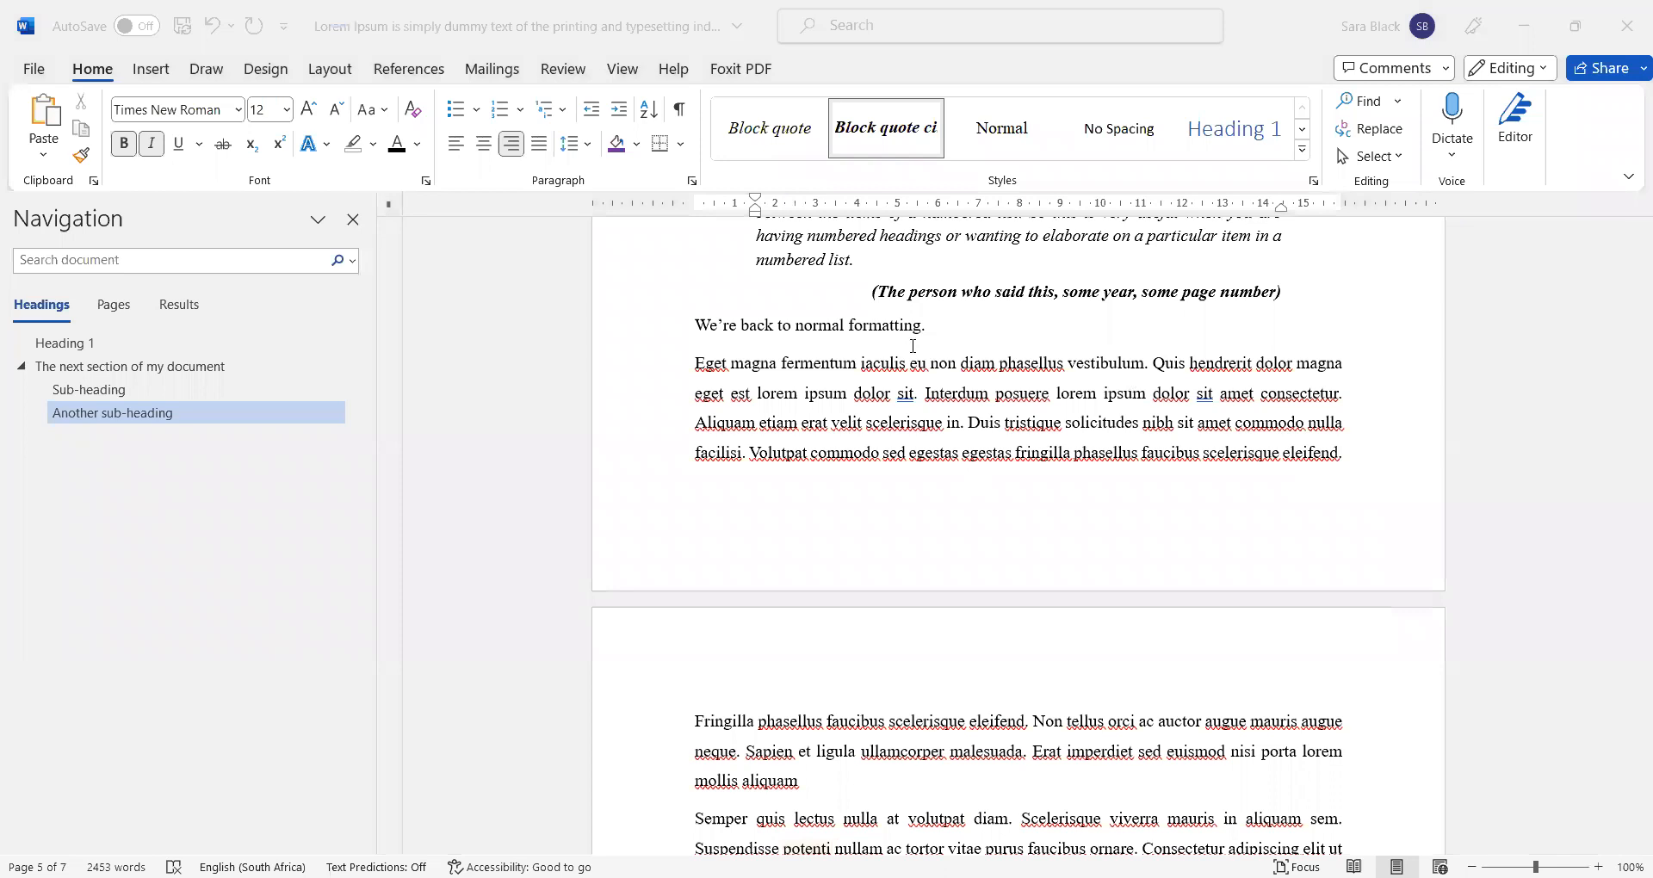
click(912, 346)
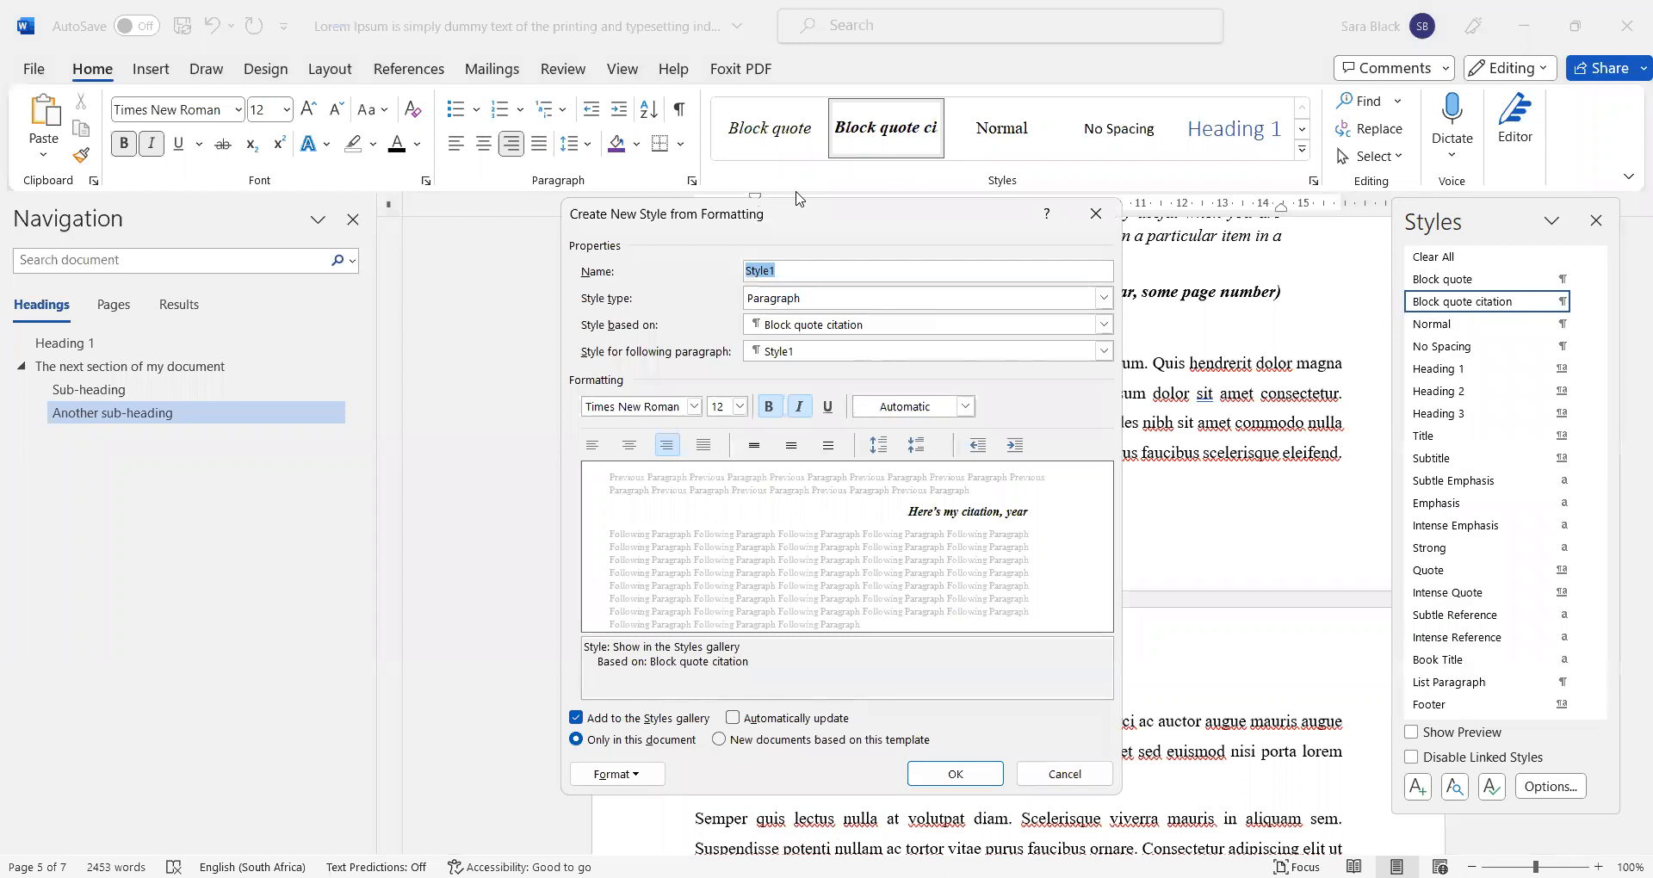
text(Mycrazy whack job s)
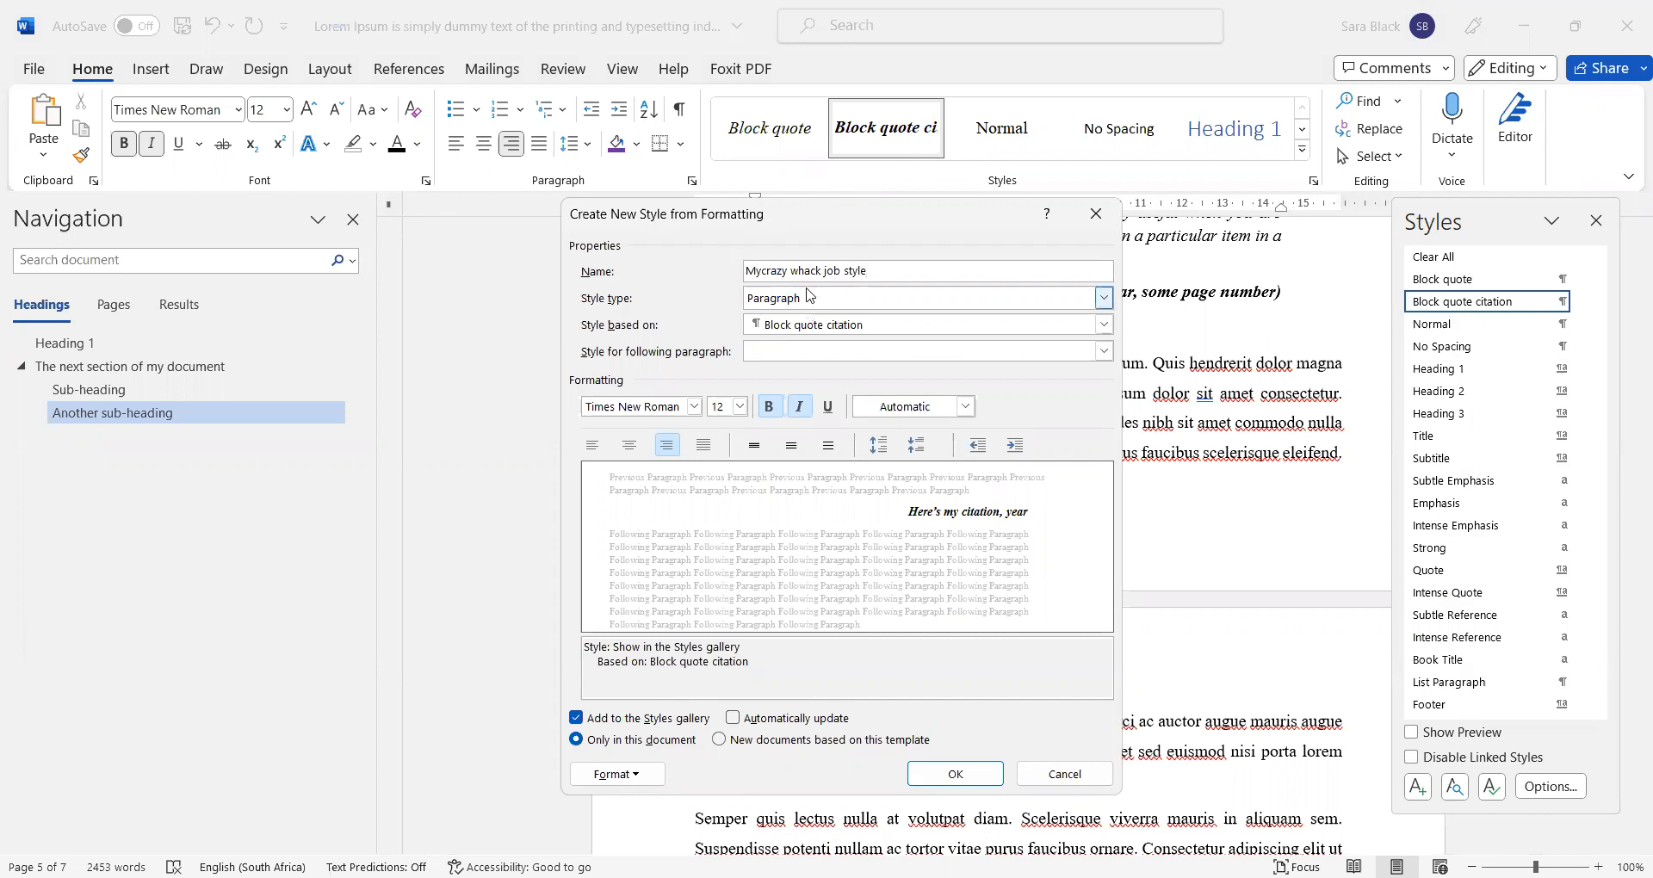
Step: Format the new style in Mistral 14 pt, without italics and in the standard blue font colour
click(694, 407)
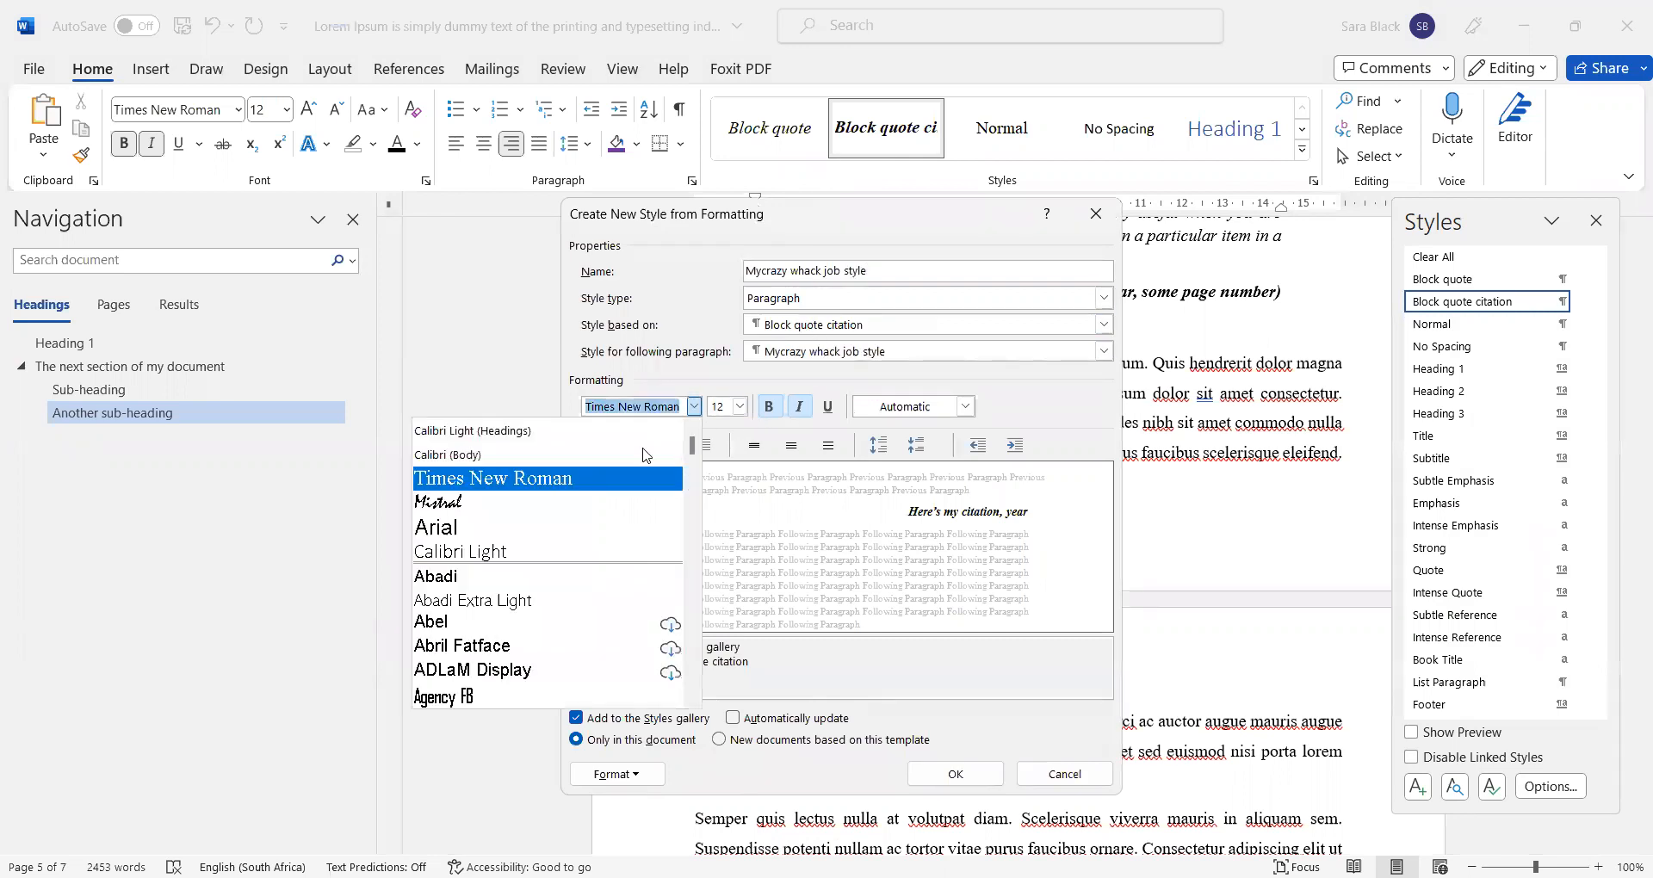
click(594, 504)
click(739, 407)
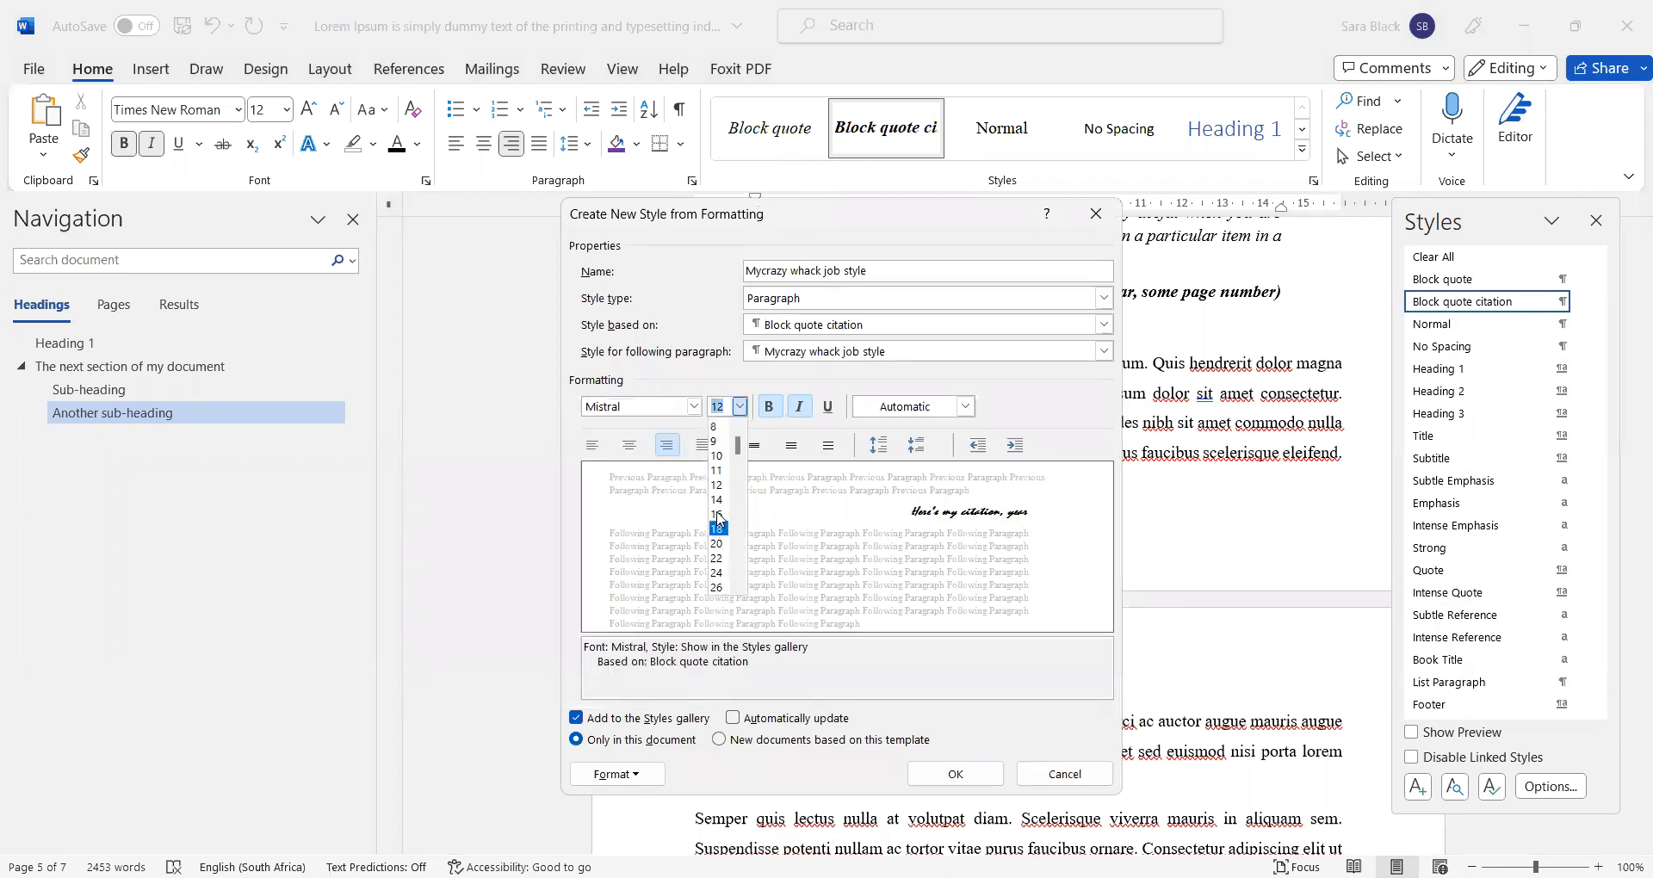
click(716, 499)
click(799, 407)
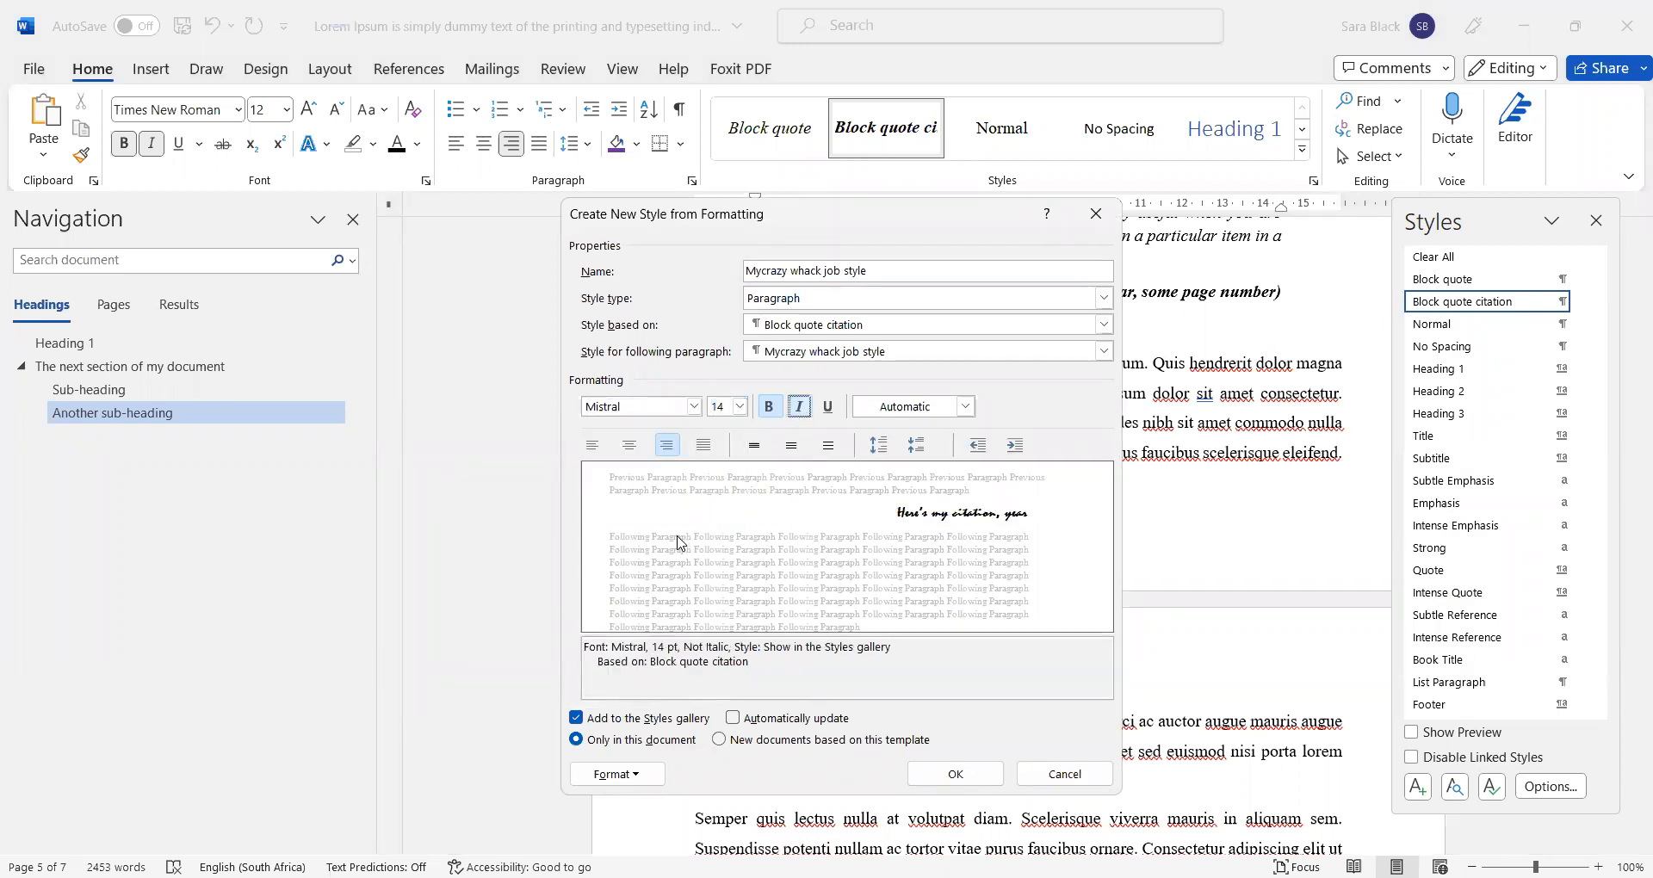
click(965, 406)
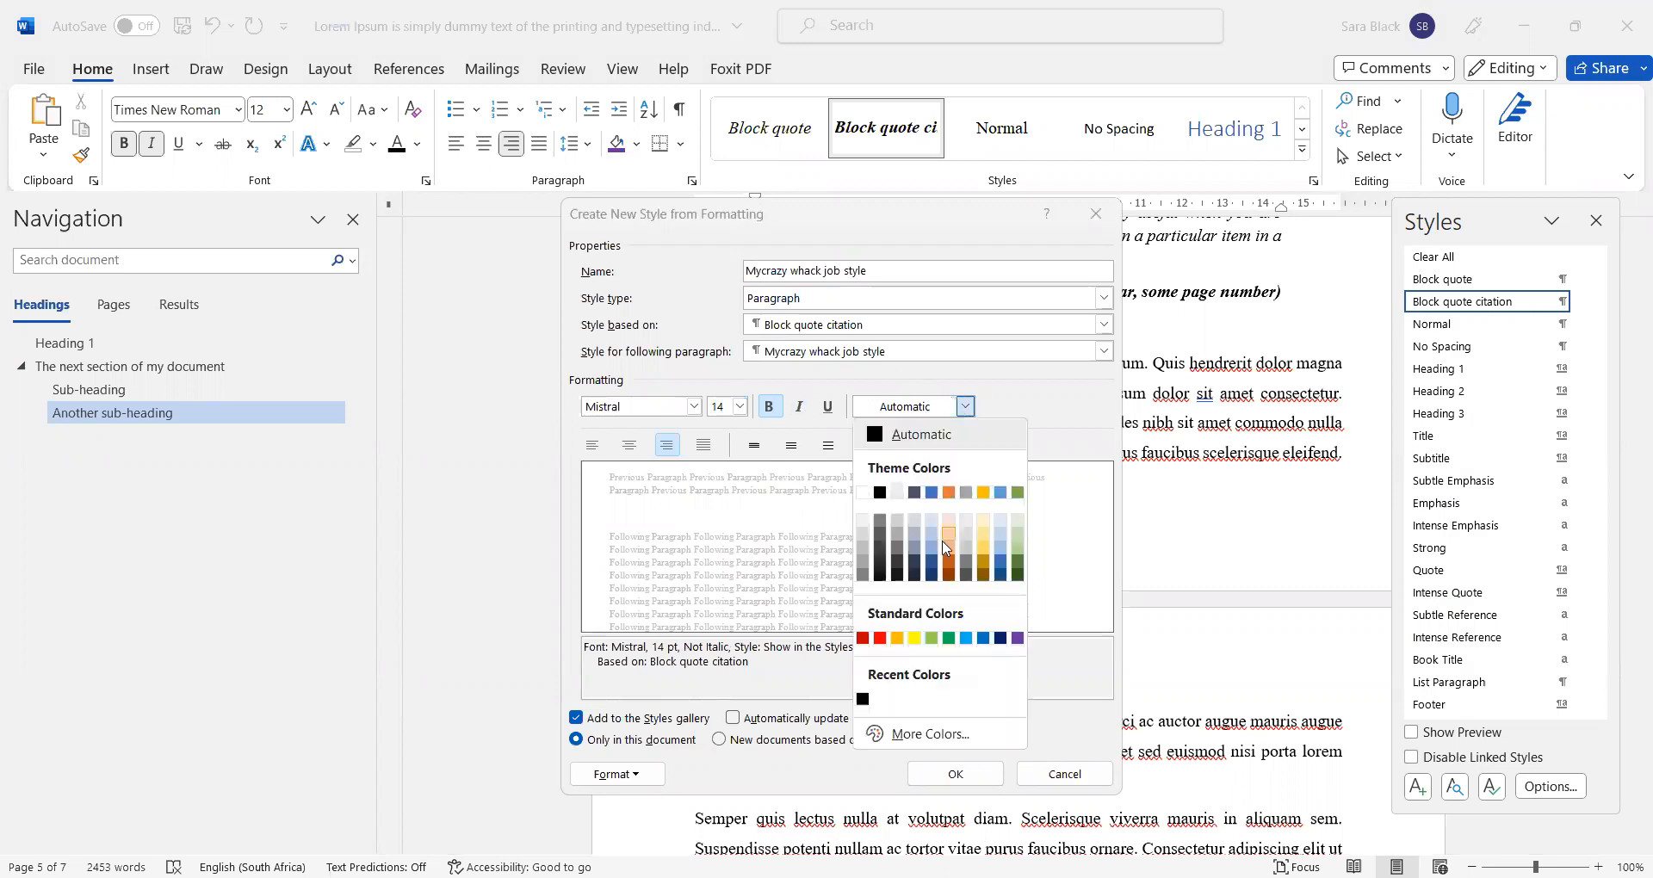
click(982, 638)
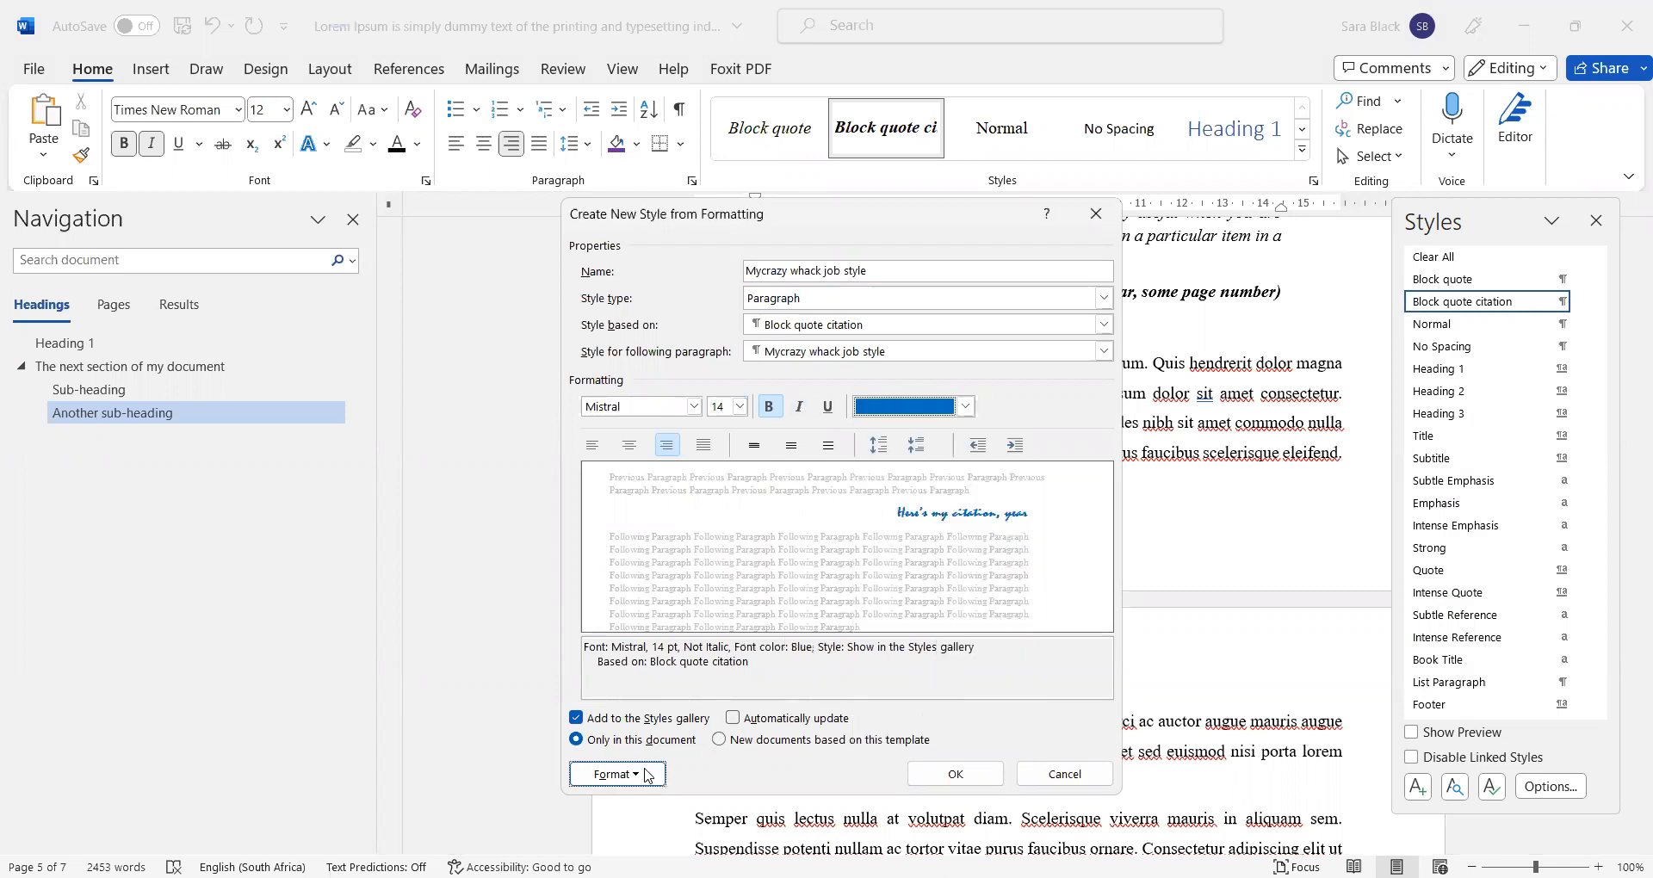
Step: Add the small caps effect to the new style's font settings
click(645, 774)
click(632, 548)
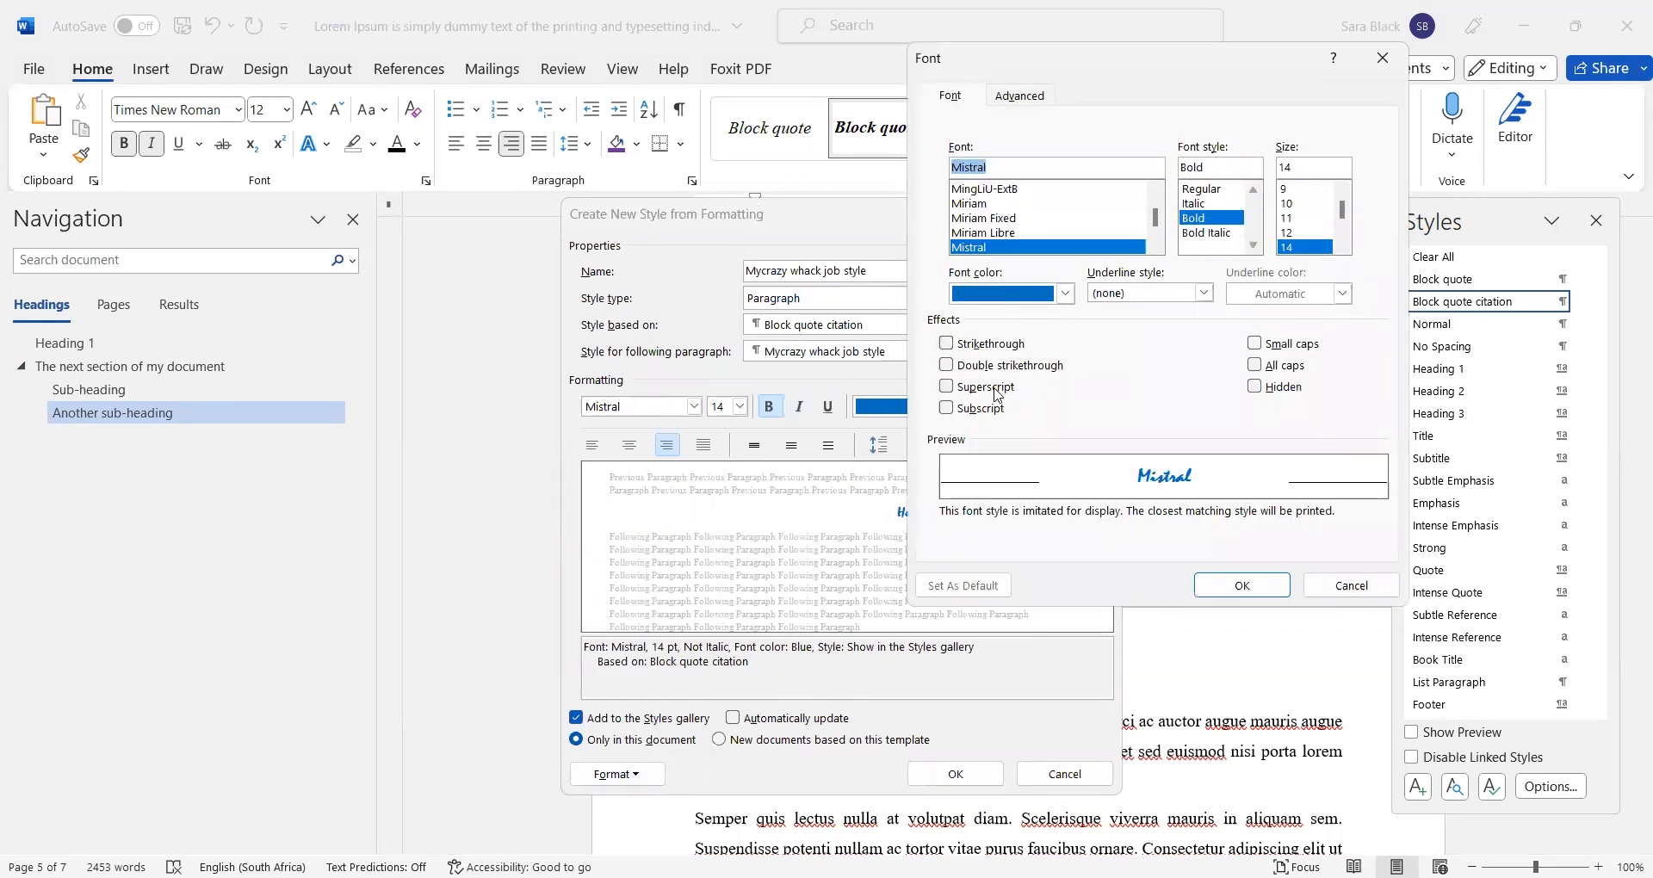
click(1282, 370)
click(1274, 345)
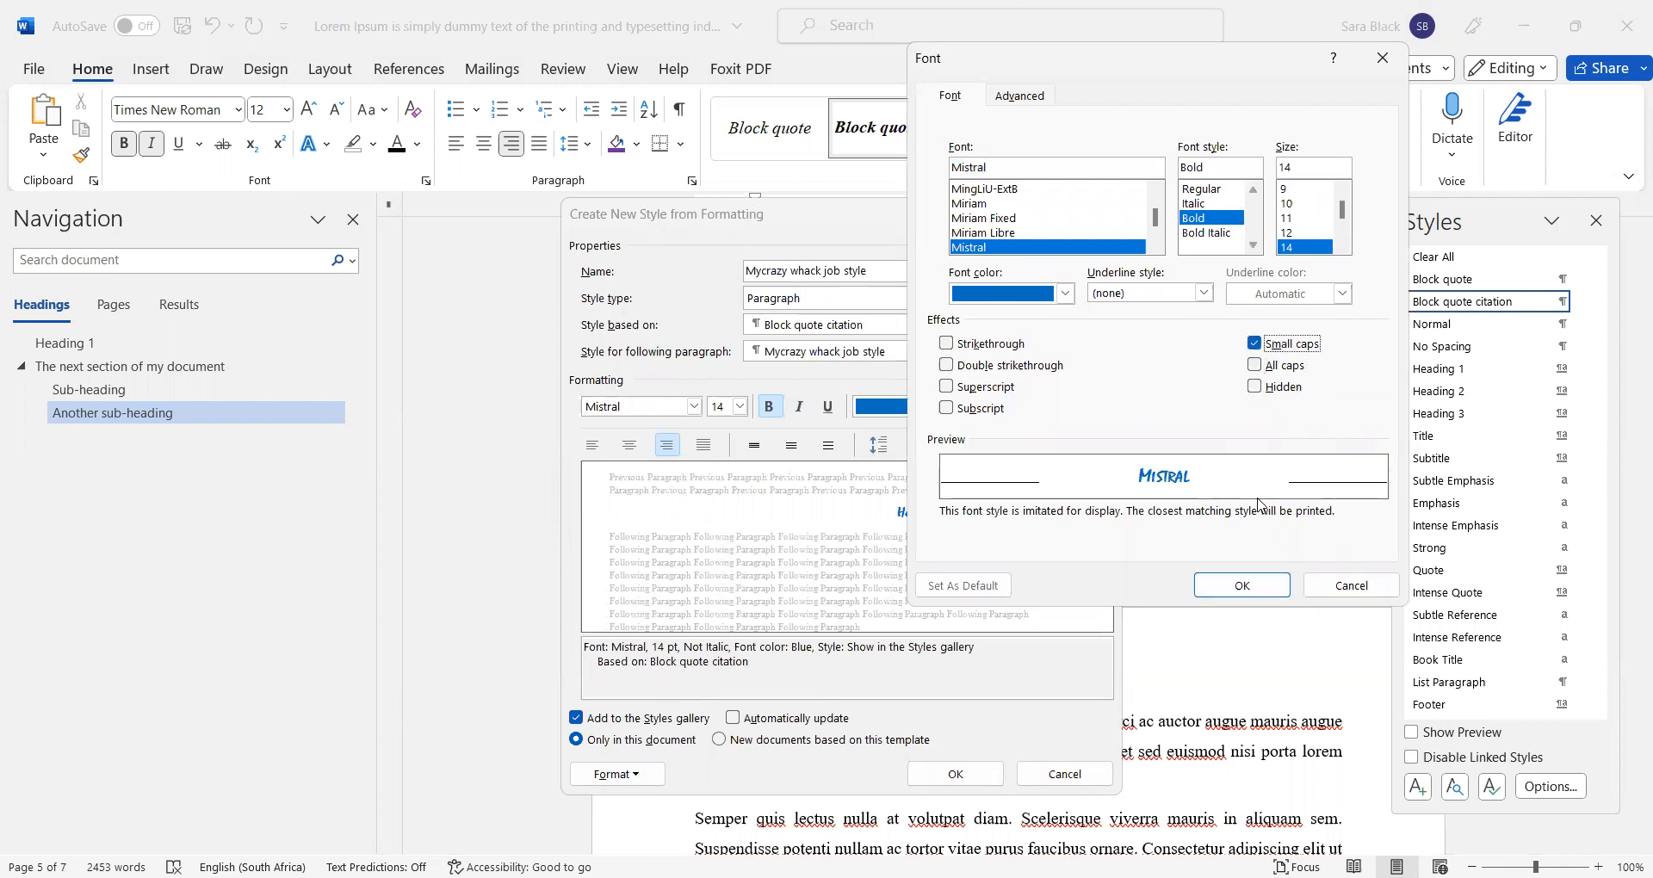
Step: Give the new style a heavy wavy underline in orange and save the style
click(1202, 292)
scroll(1154, 379, down, 3)
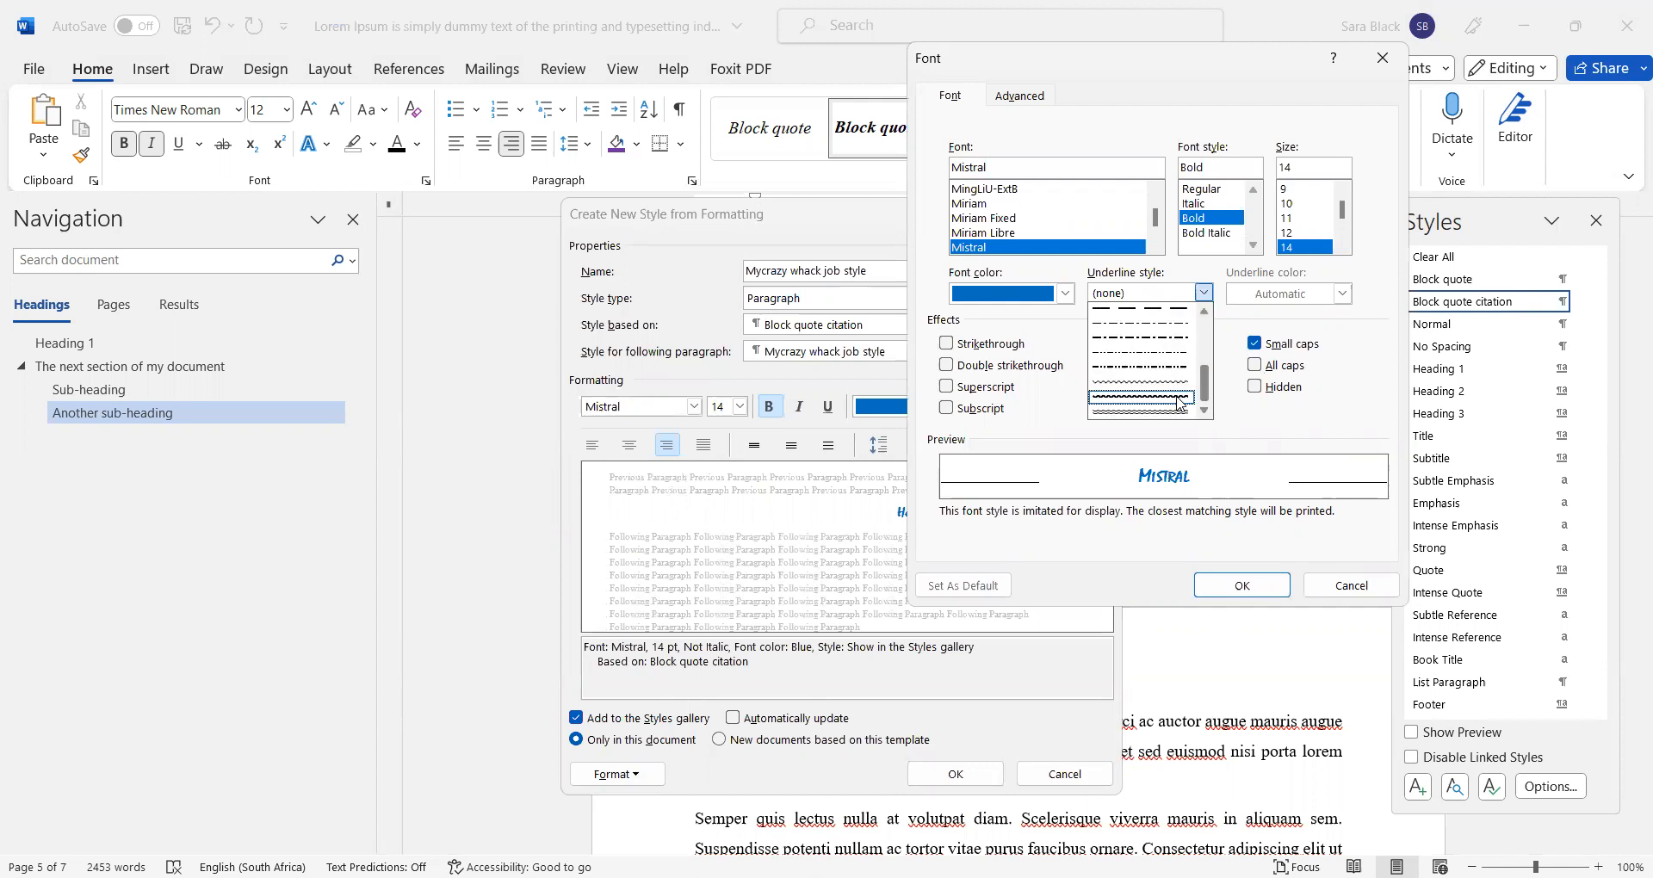
click(1180, 404)
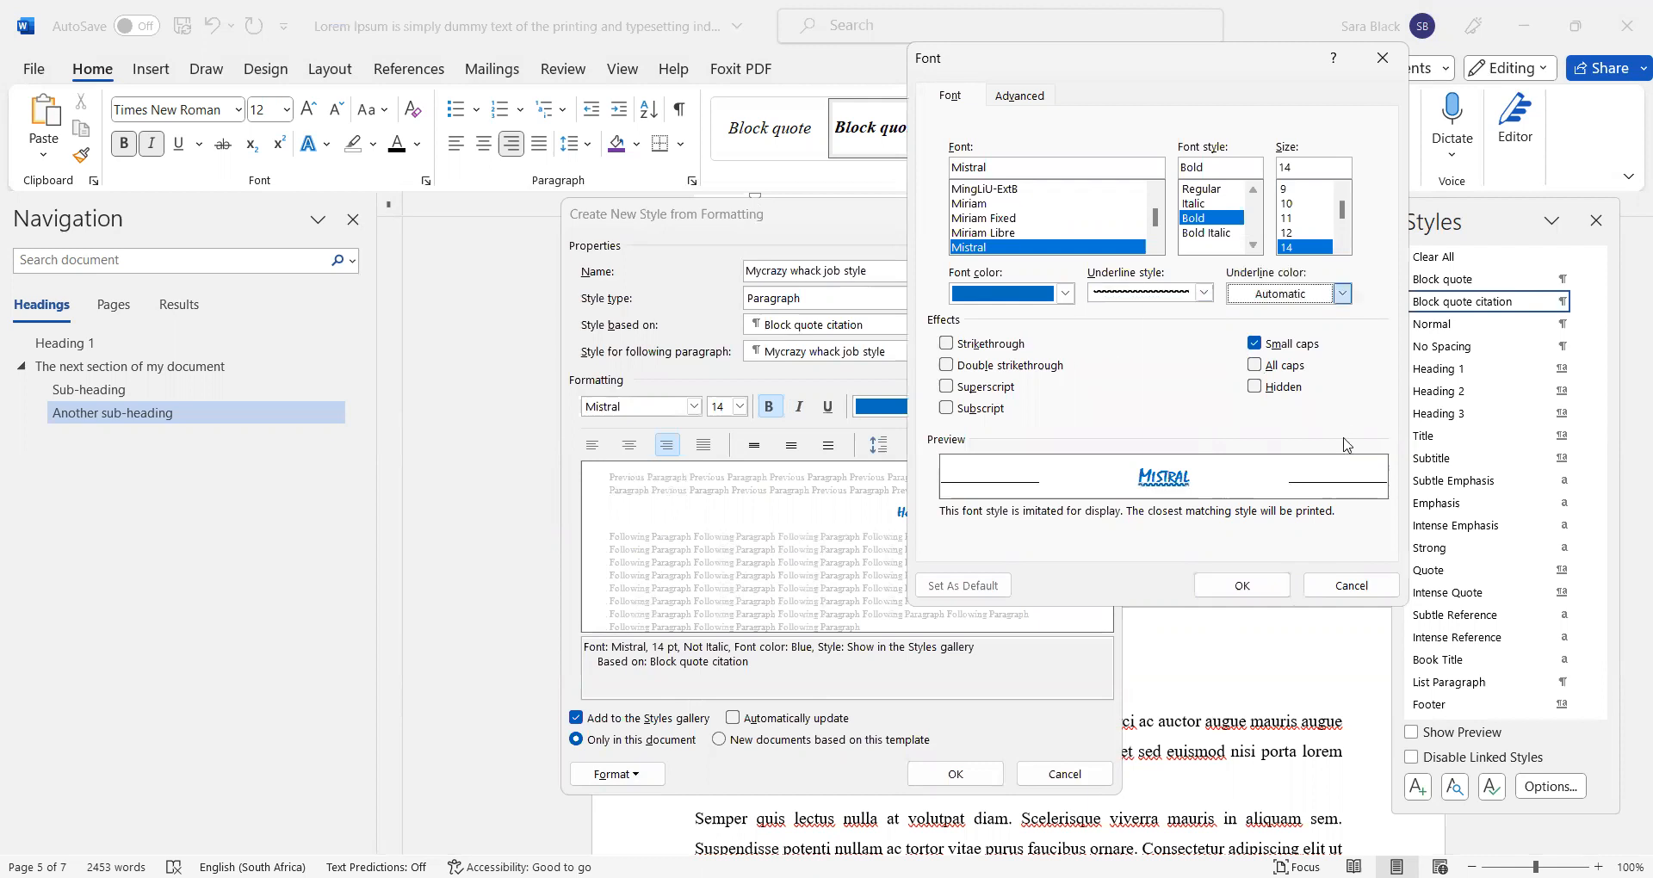
click(1342, 293)
click(1275, 519)
click(1239, 587)
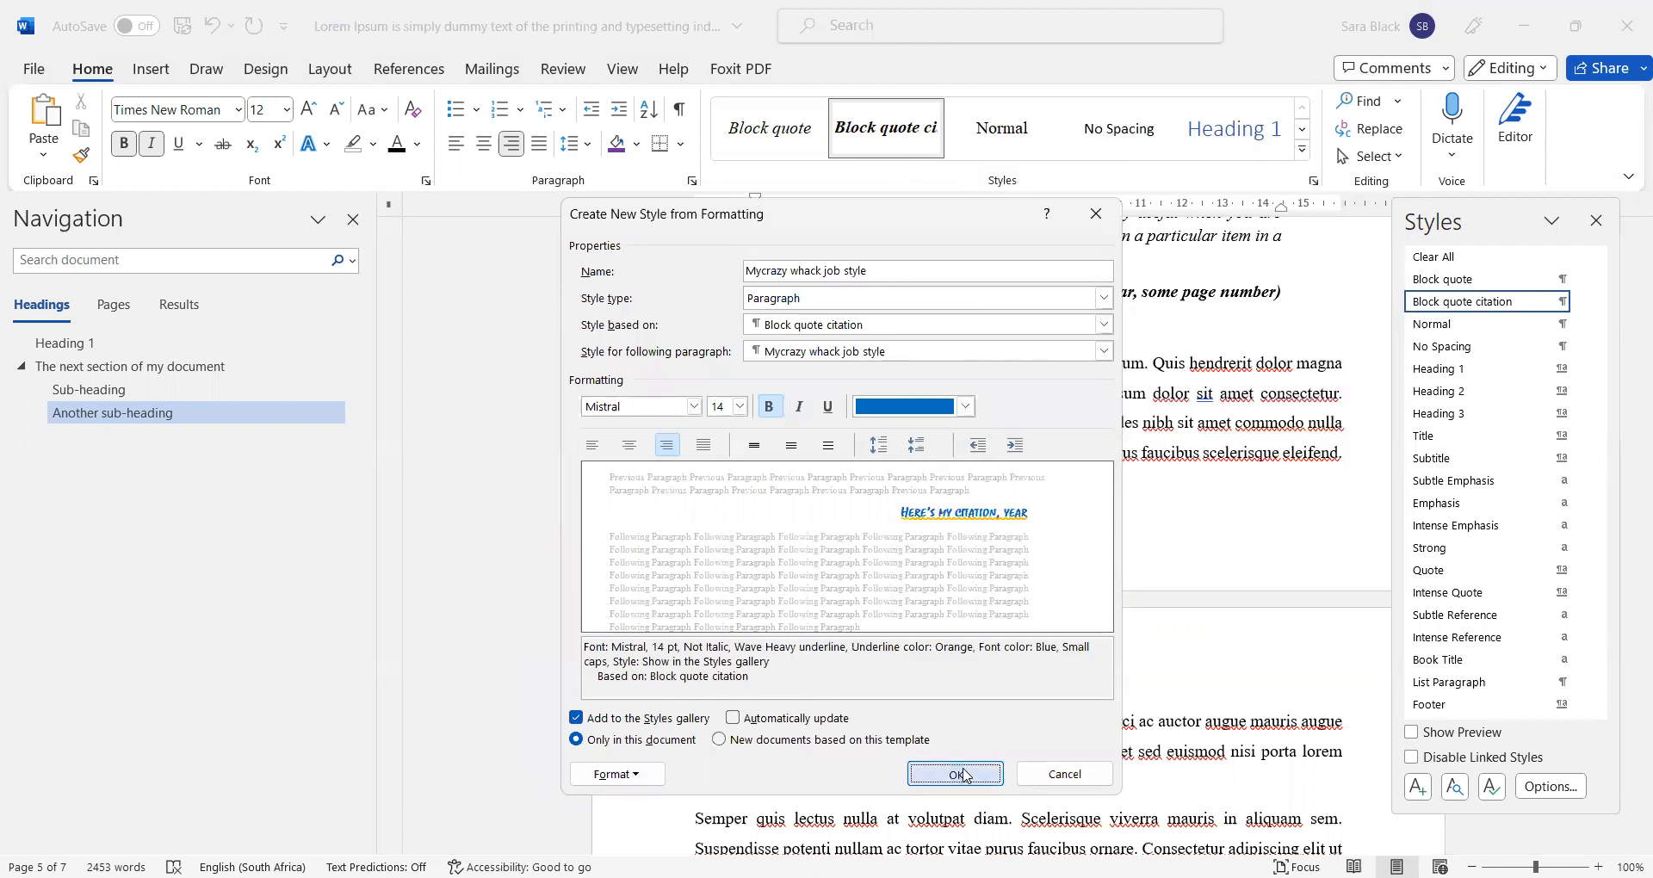
click(955, 774)
Step: Apply the Block quote citation style to the "Here's my citation, year" line below the block quote
scroll(1244, 387, down, 2)
scroll(1244, 387, up, 2)
scroll(1244, 388, up, 2)
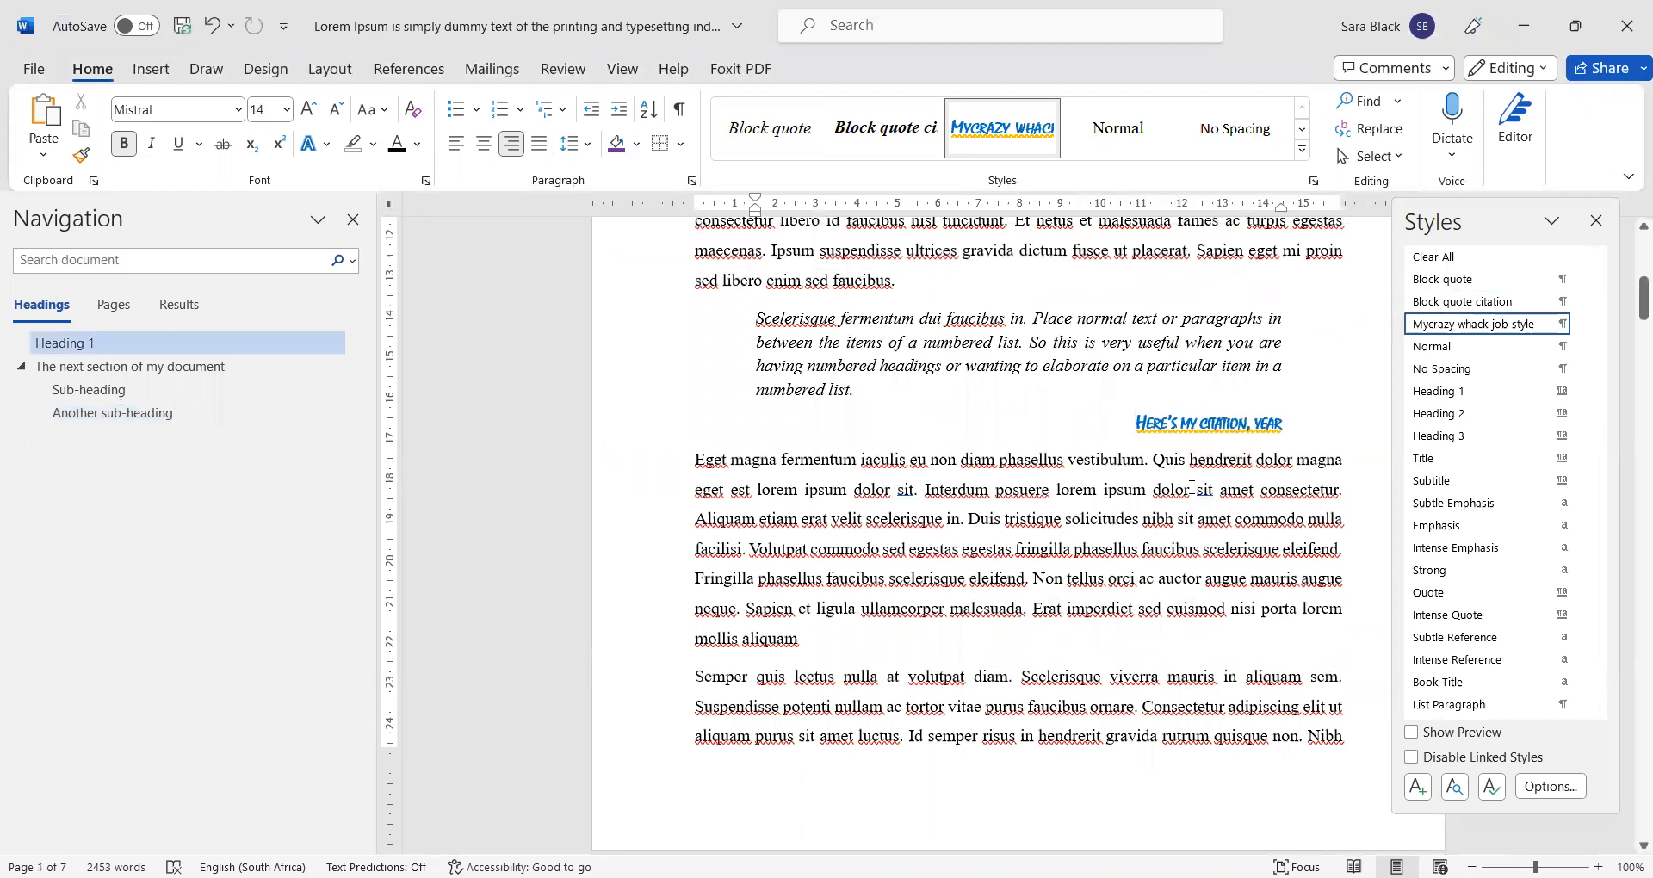
click(1463, 301)
Step: Apply Mycrazy whack job style to the paragraph beginning "Eget magna fermentum"
click(899, 514)
click(1261, 422)
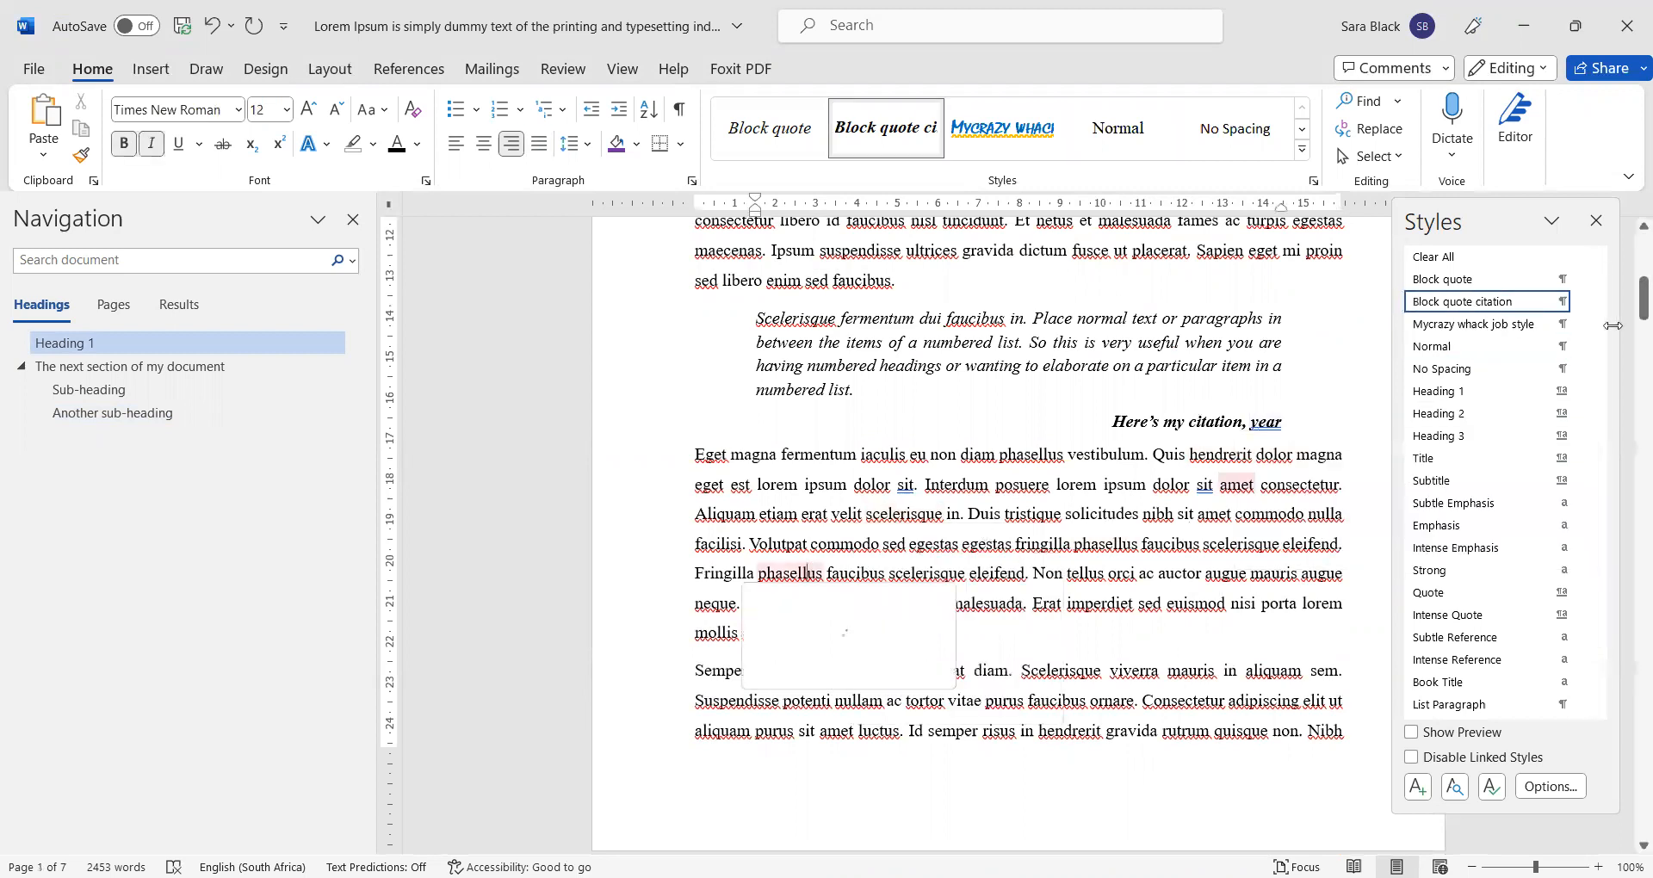
click(1489, 324)
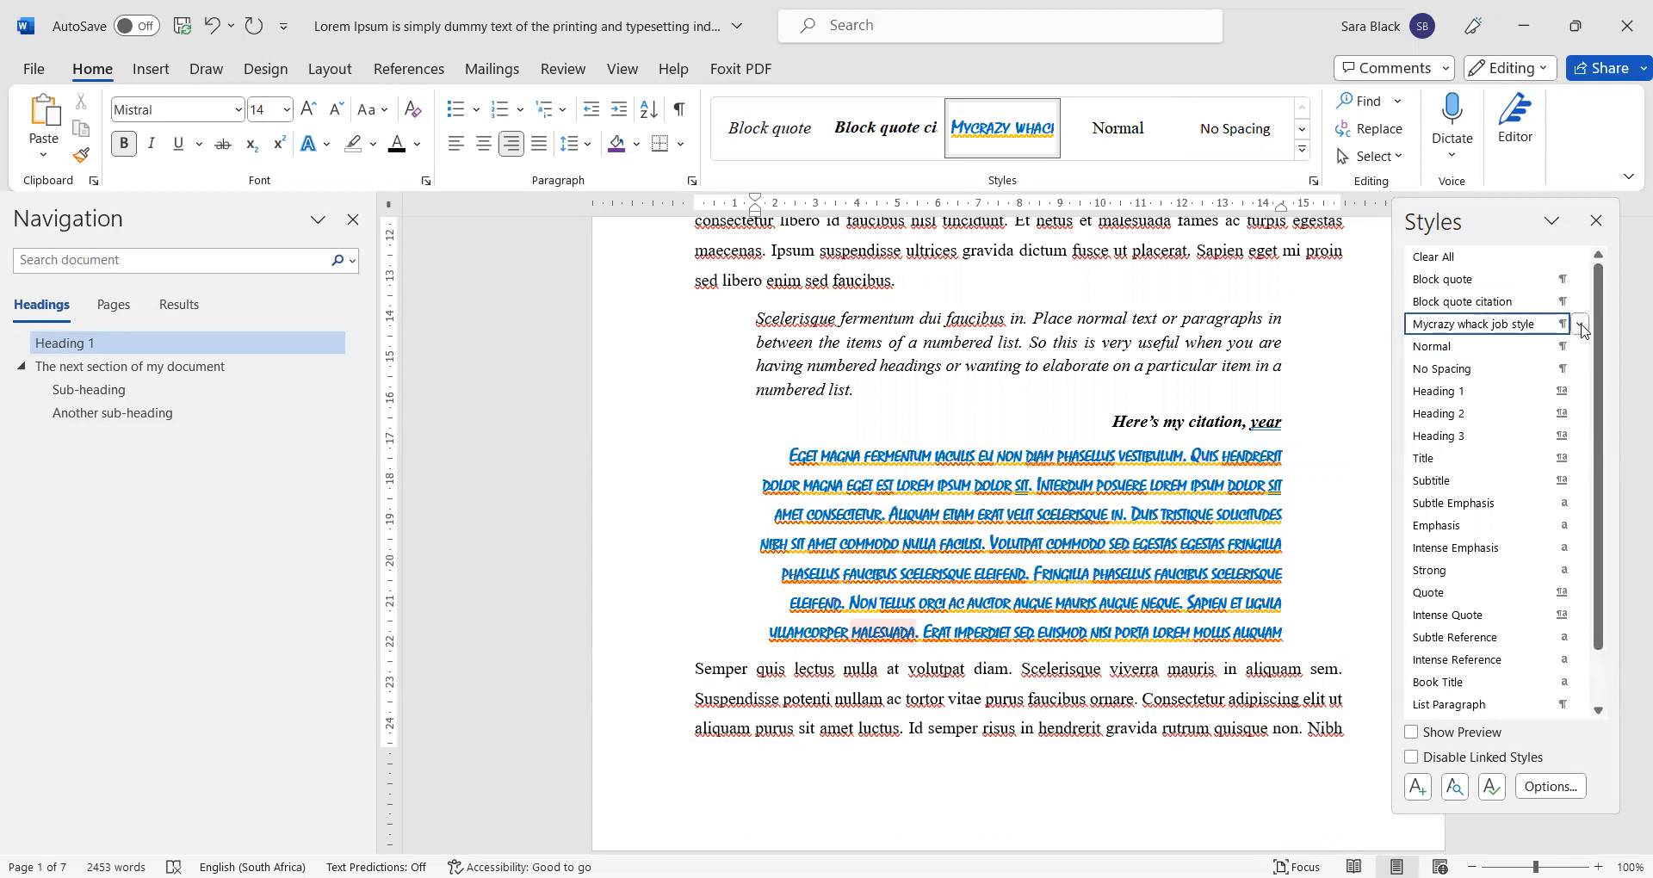
Step: Modify Mycrazy whack job style to left alignment, 22 pt text and double line spacing
click(1581, 325)
key(Return)
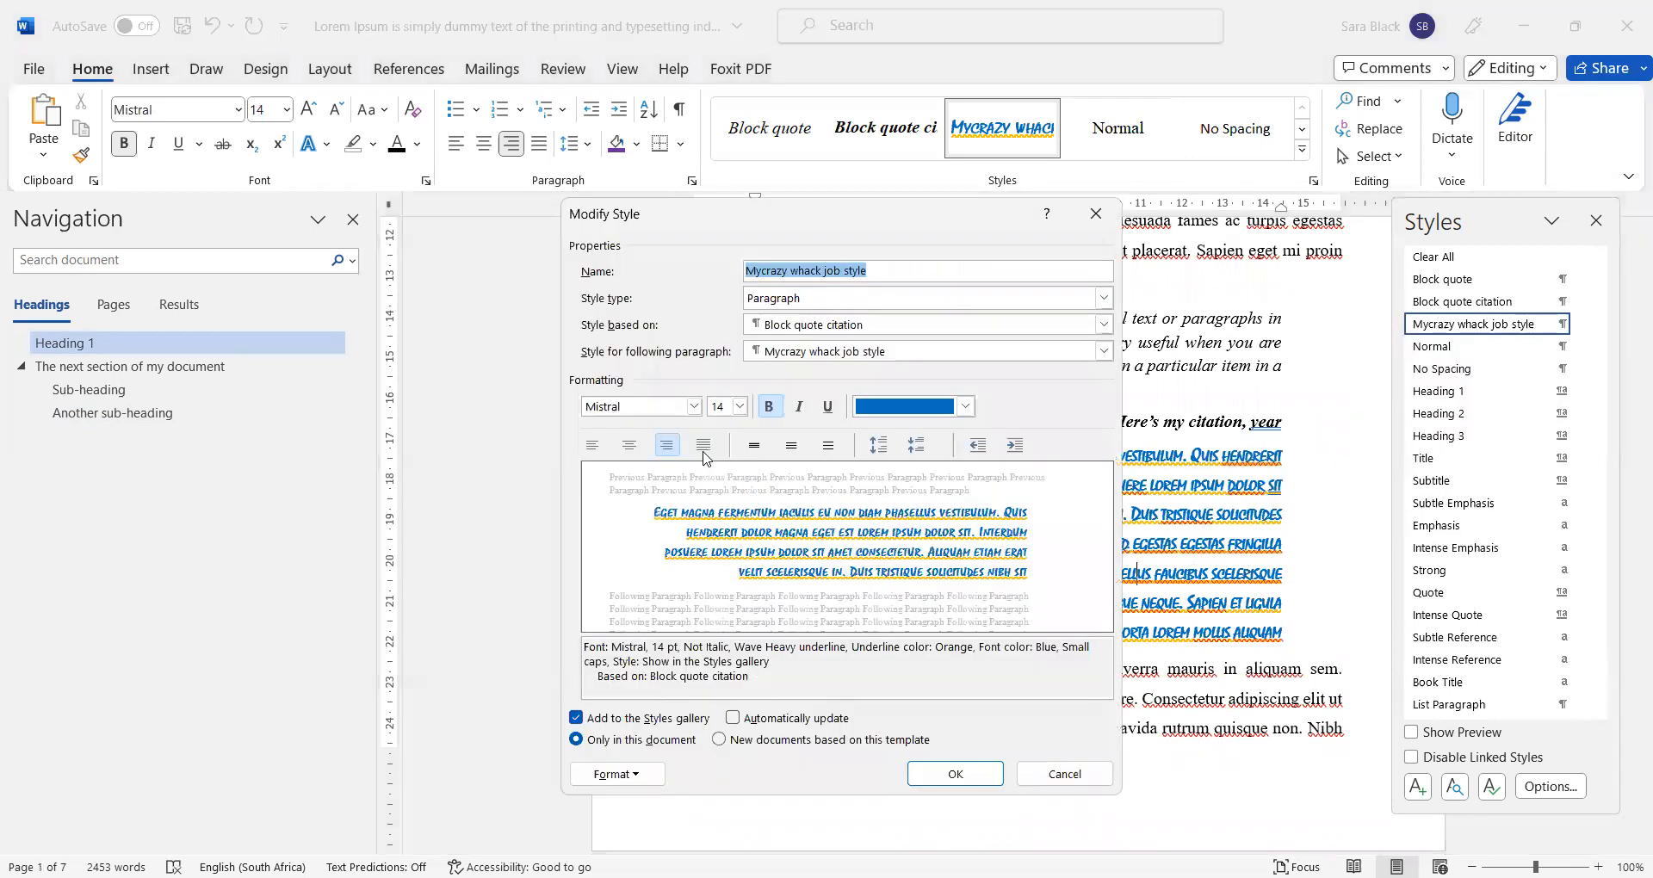
click(592, 445)
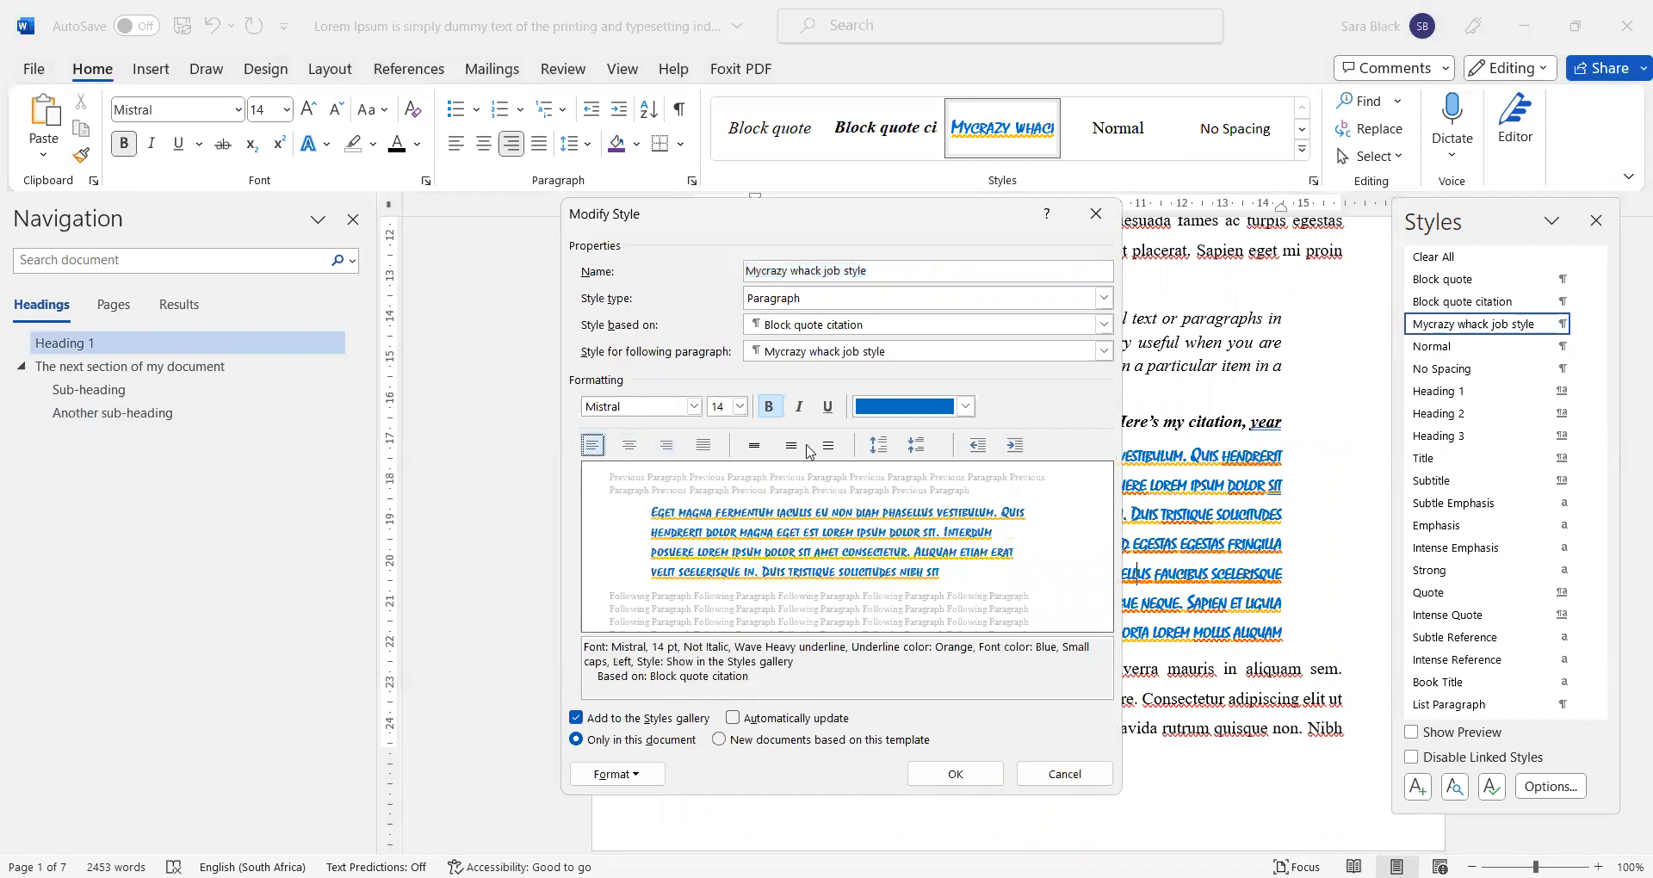
click(740, 406)
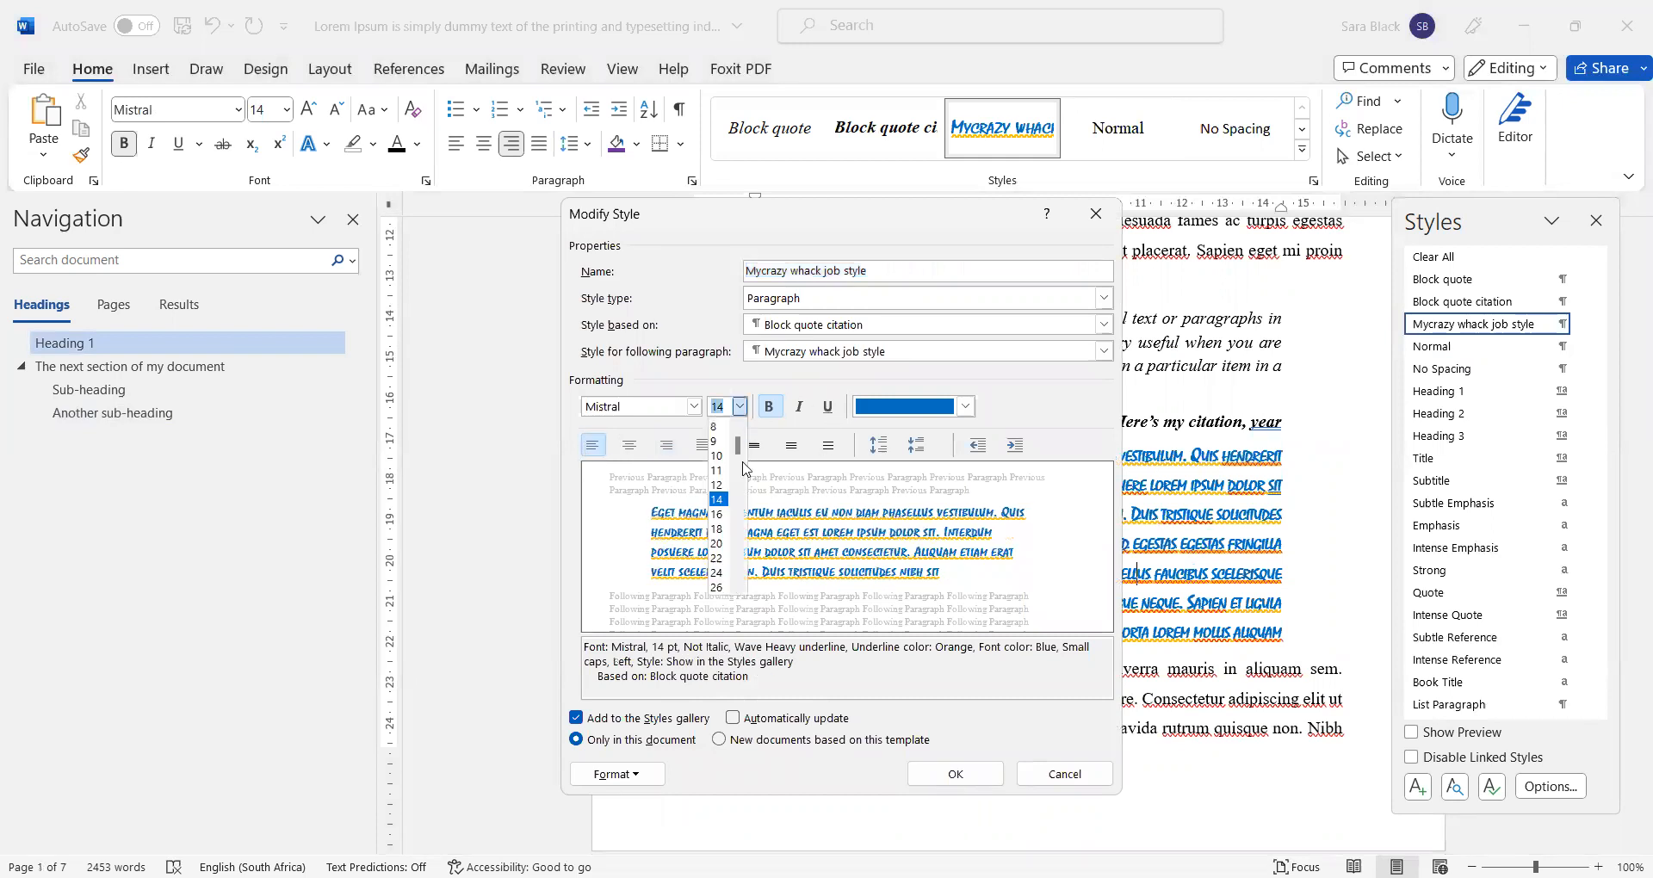
click(722, 560)
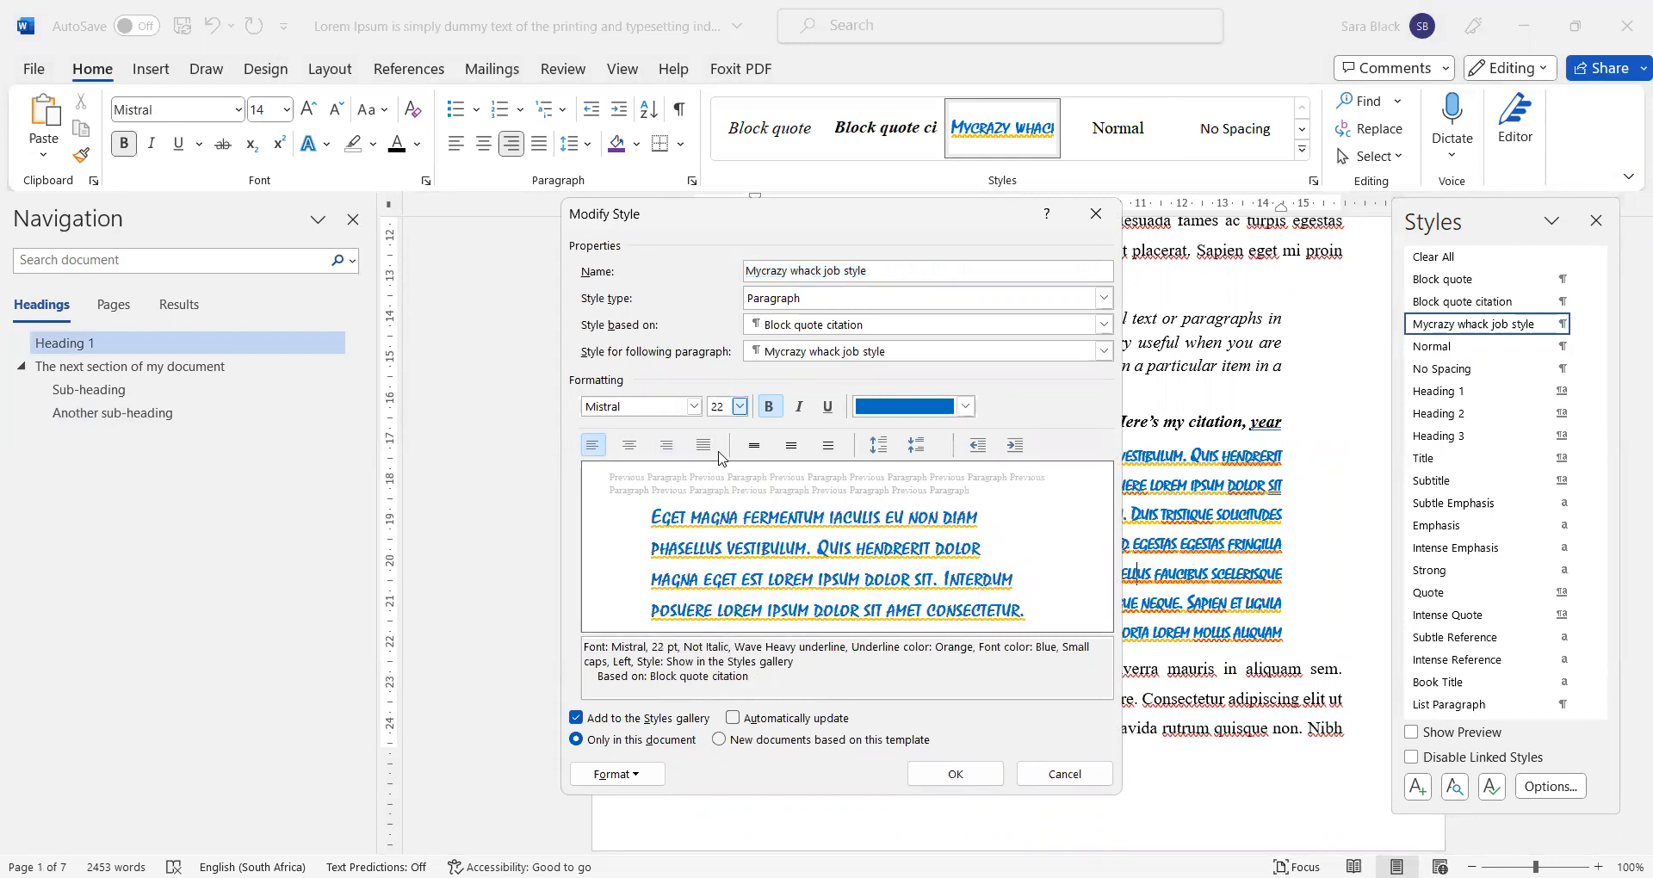
click(828, 445)
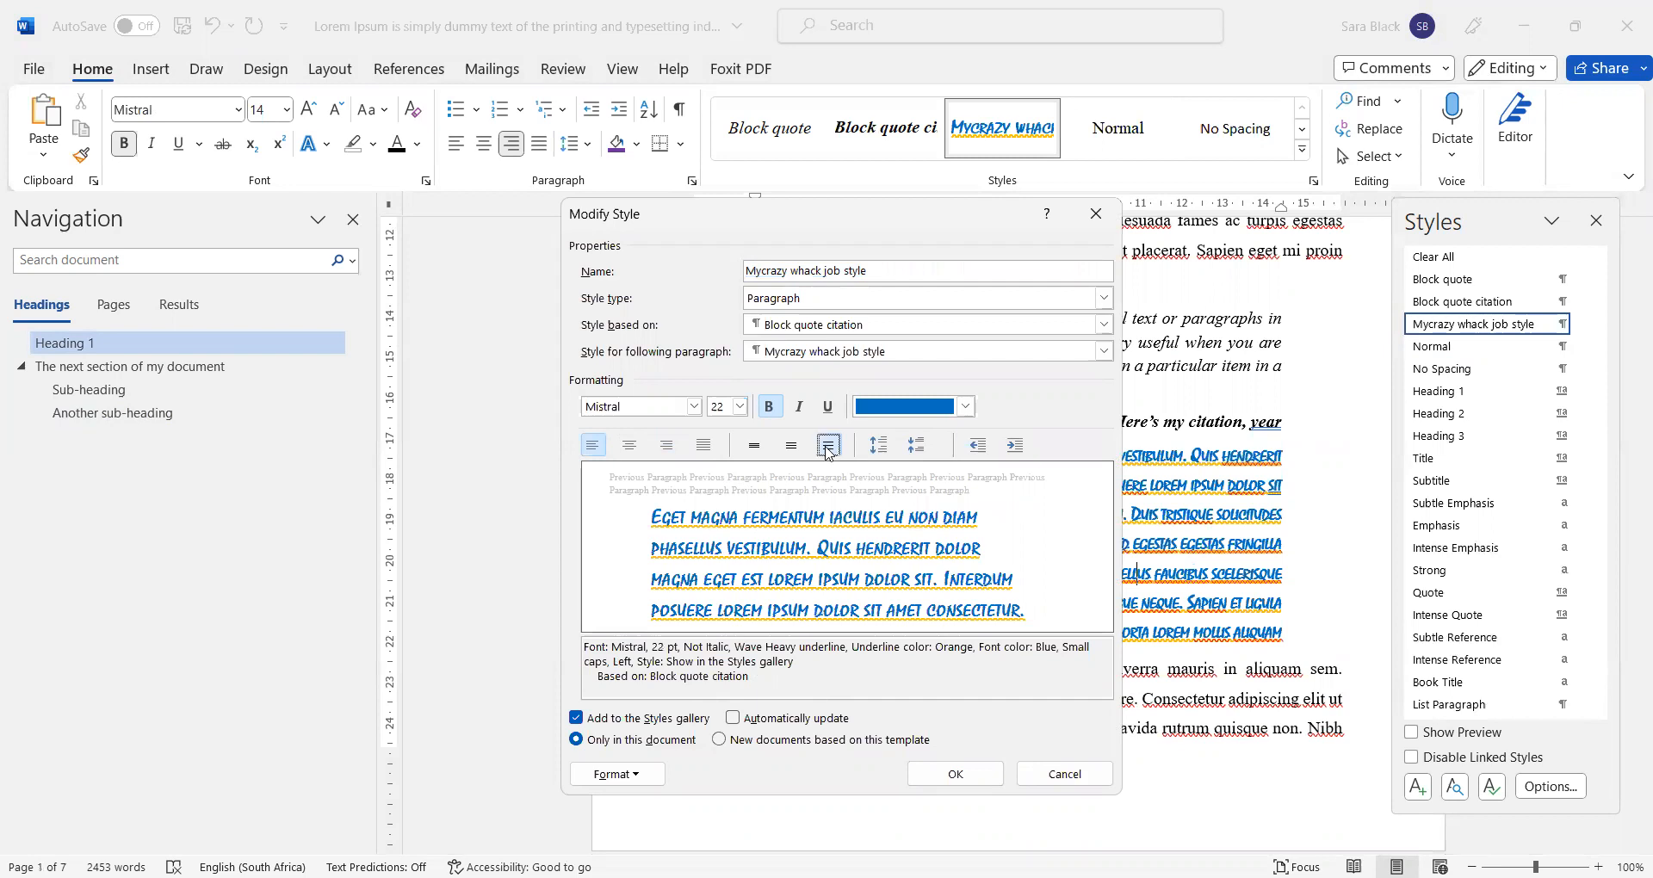
click(957, 775)
Step: Apply Mycrazy whack job style to the paragraph beginning "Euismod lacinia at quis risus"
scroll(959, 631, down, 5)
scroll(959, 631, down, 5)
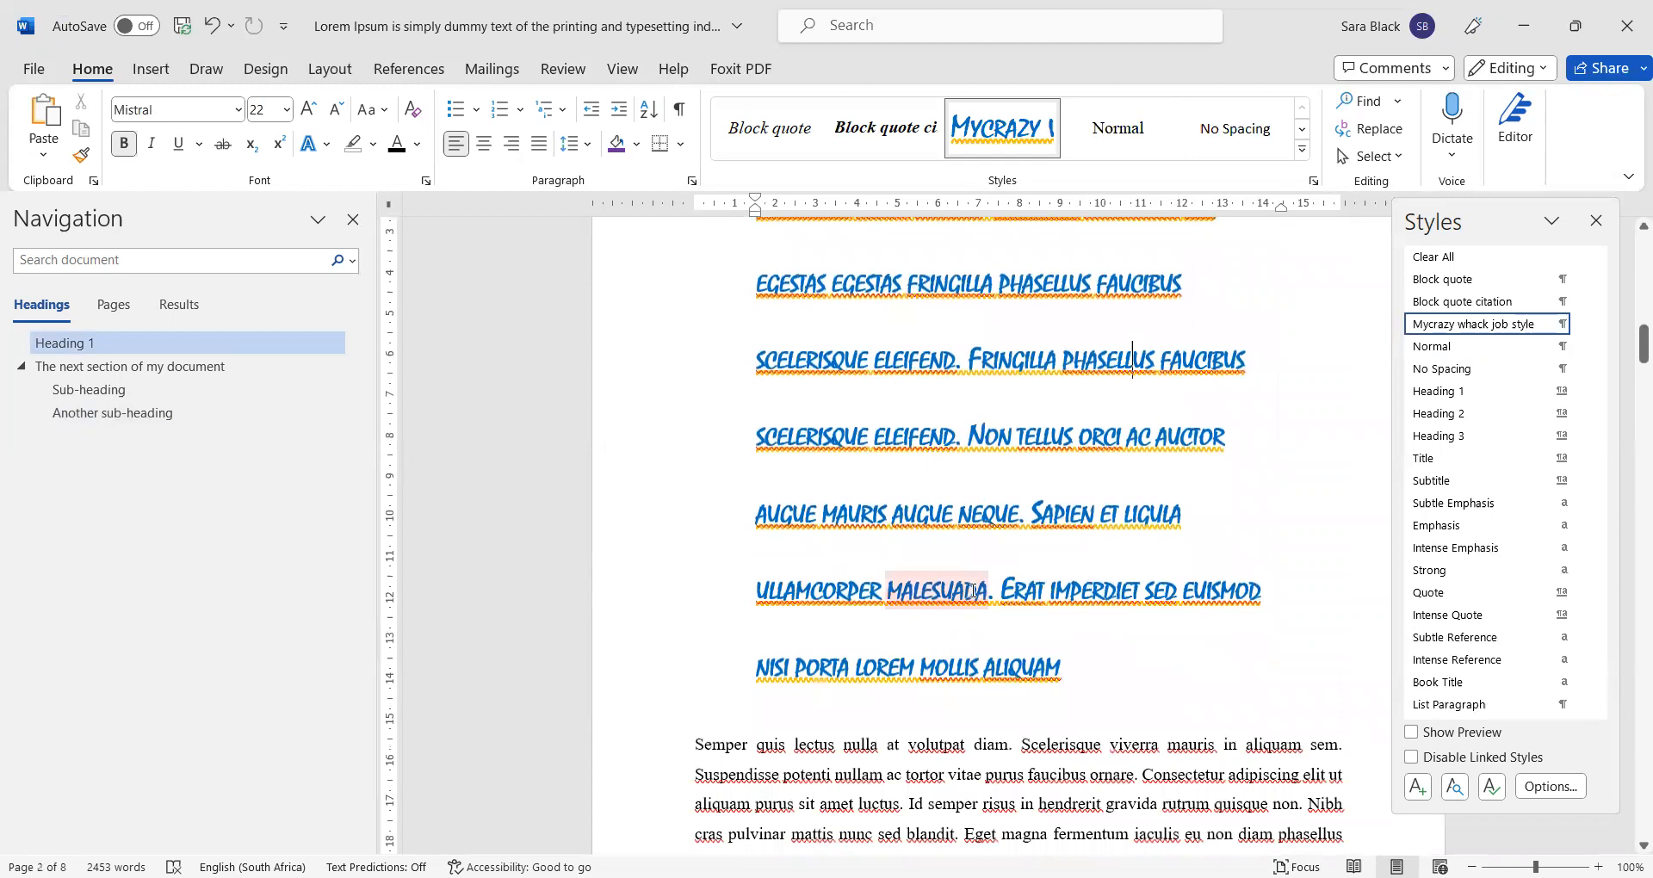
scroll(972, 591, down, 8)
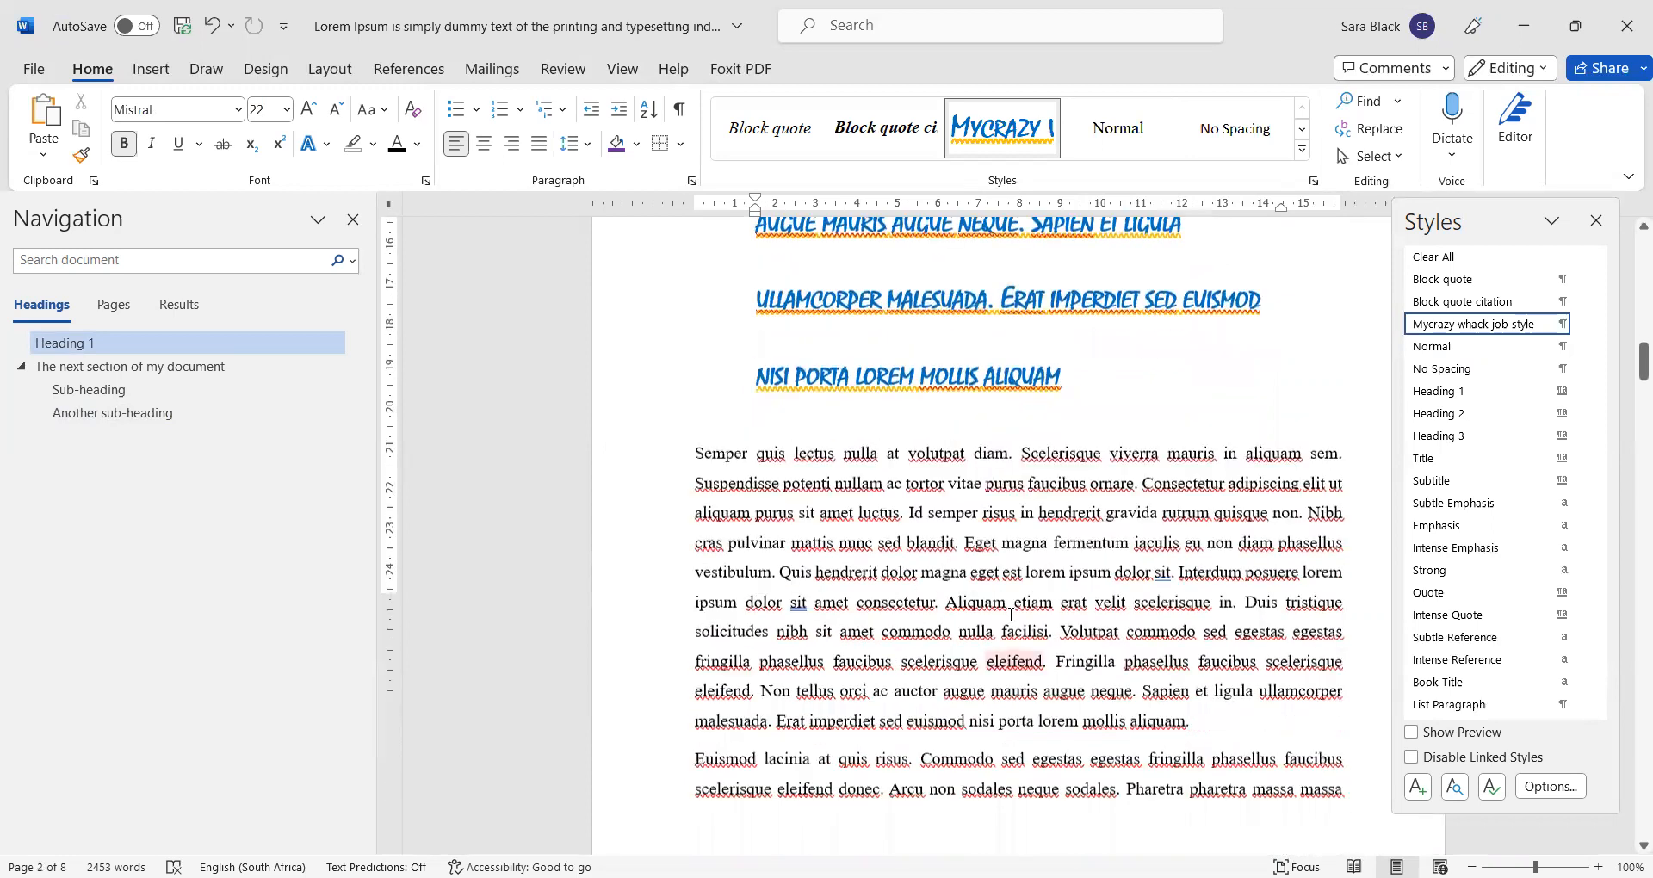
click(1002, 691)
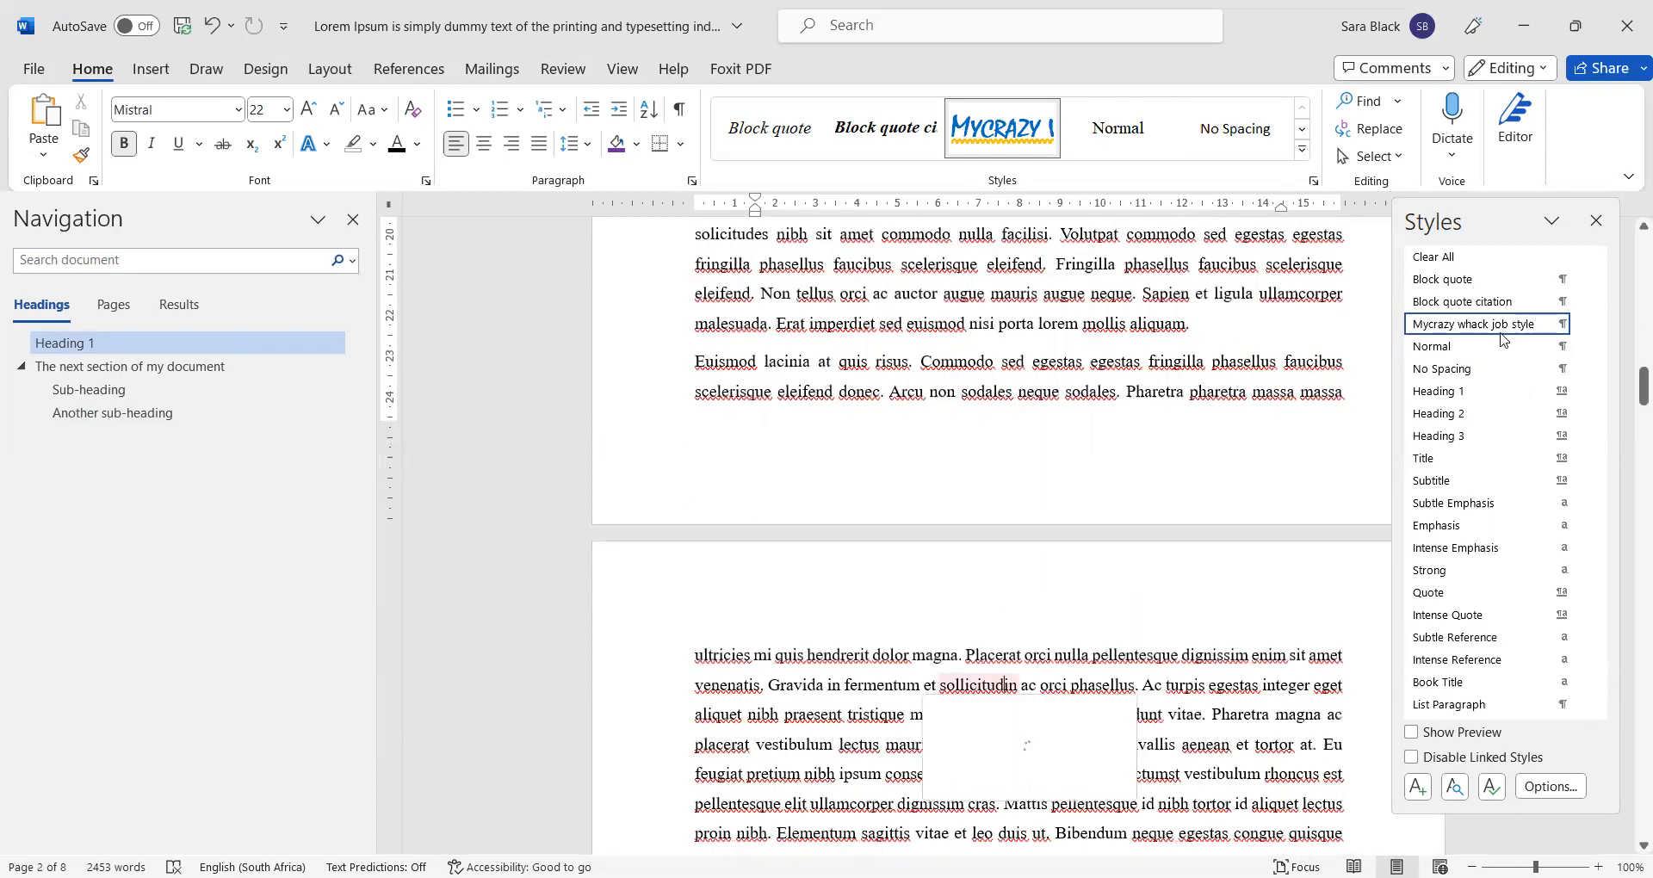
click(1500, 331)
scroll(1000, 398, up, 8)
scroll(1001, 398, up, 7)
scroll(1003, 395, down, 6)
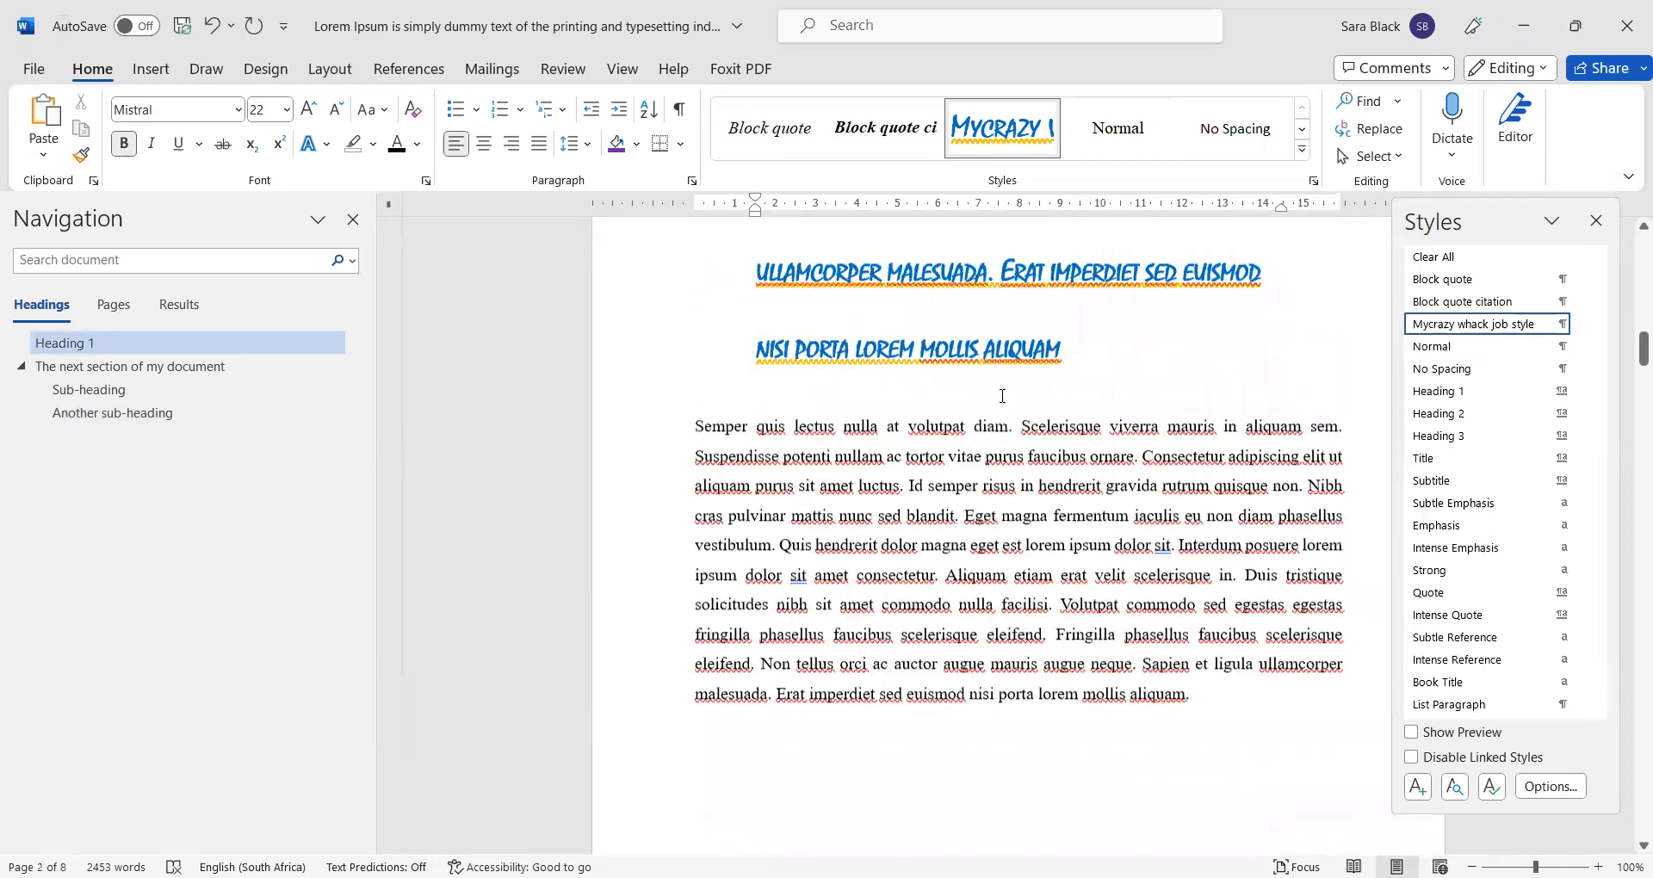
Step: Check the style of the body paragraph beginning "Semper quis lectus"
right_click(934, 515)
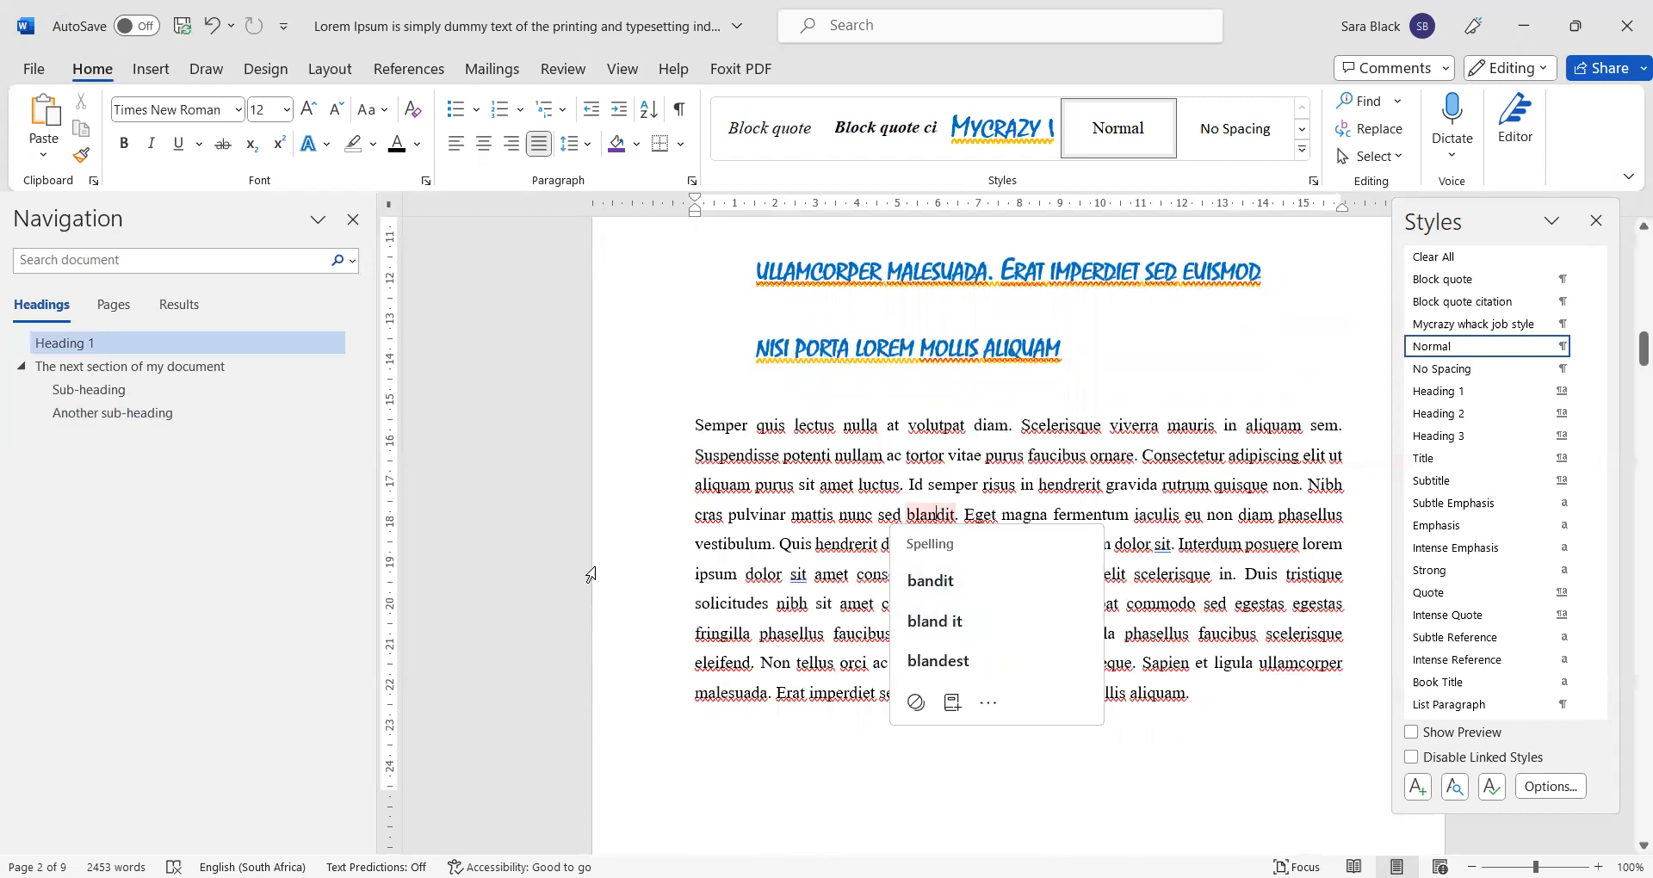
click(637, 570)
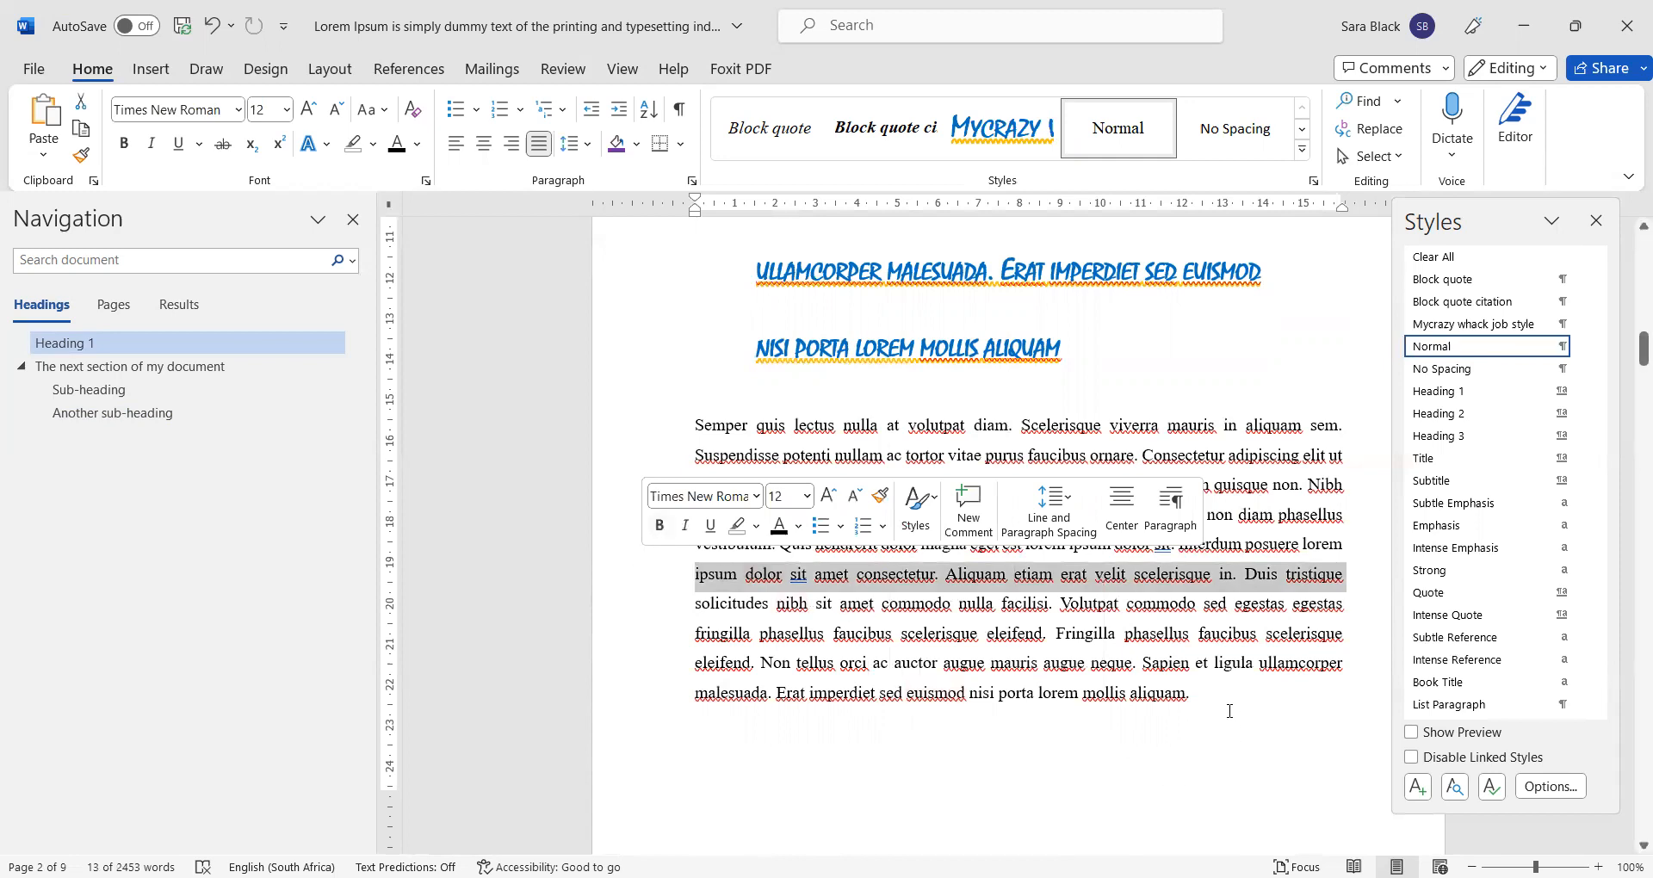
scroll(1116, 618, up, 3)
scroll(1116, 619, up, 15)
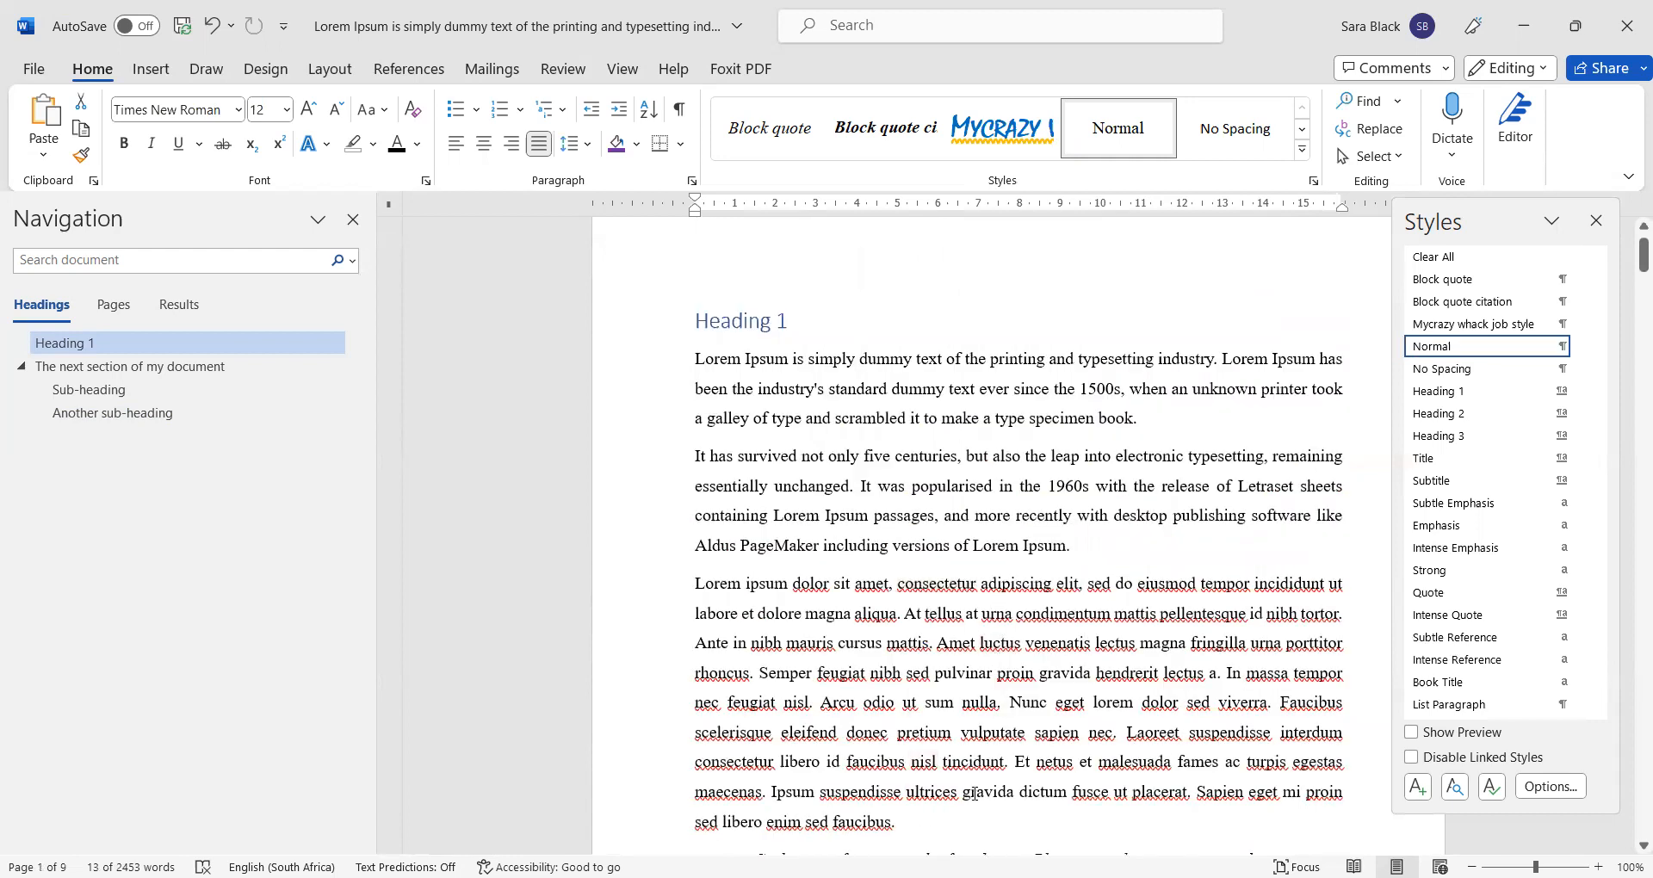
Step: Review the text under Heading 1 and view the formatting description of the Normal style
click(927, 821)
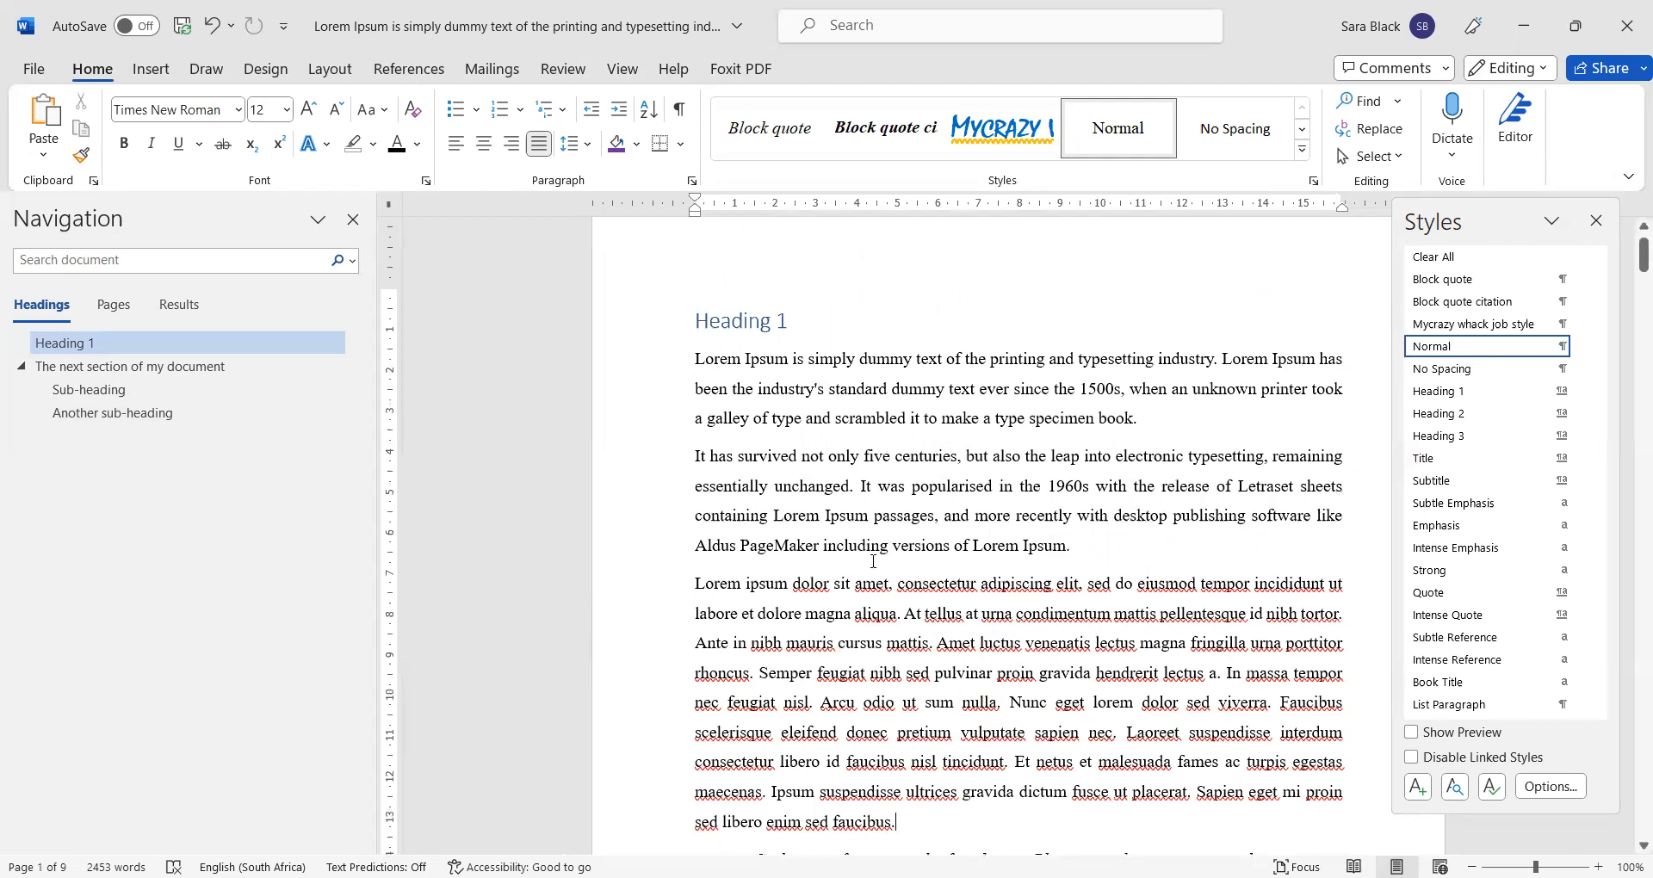
scroll(830, 767, down, 2)
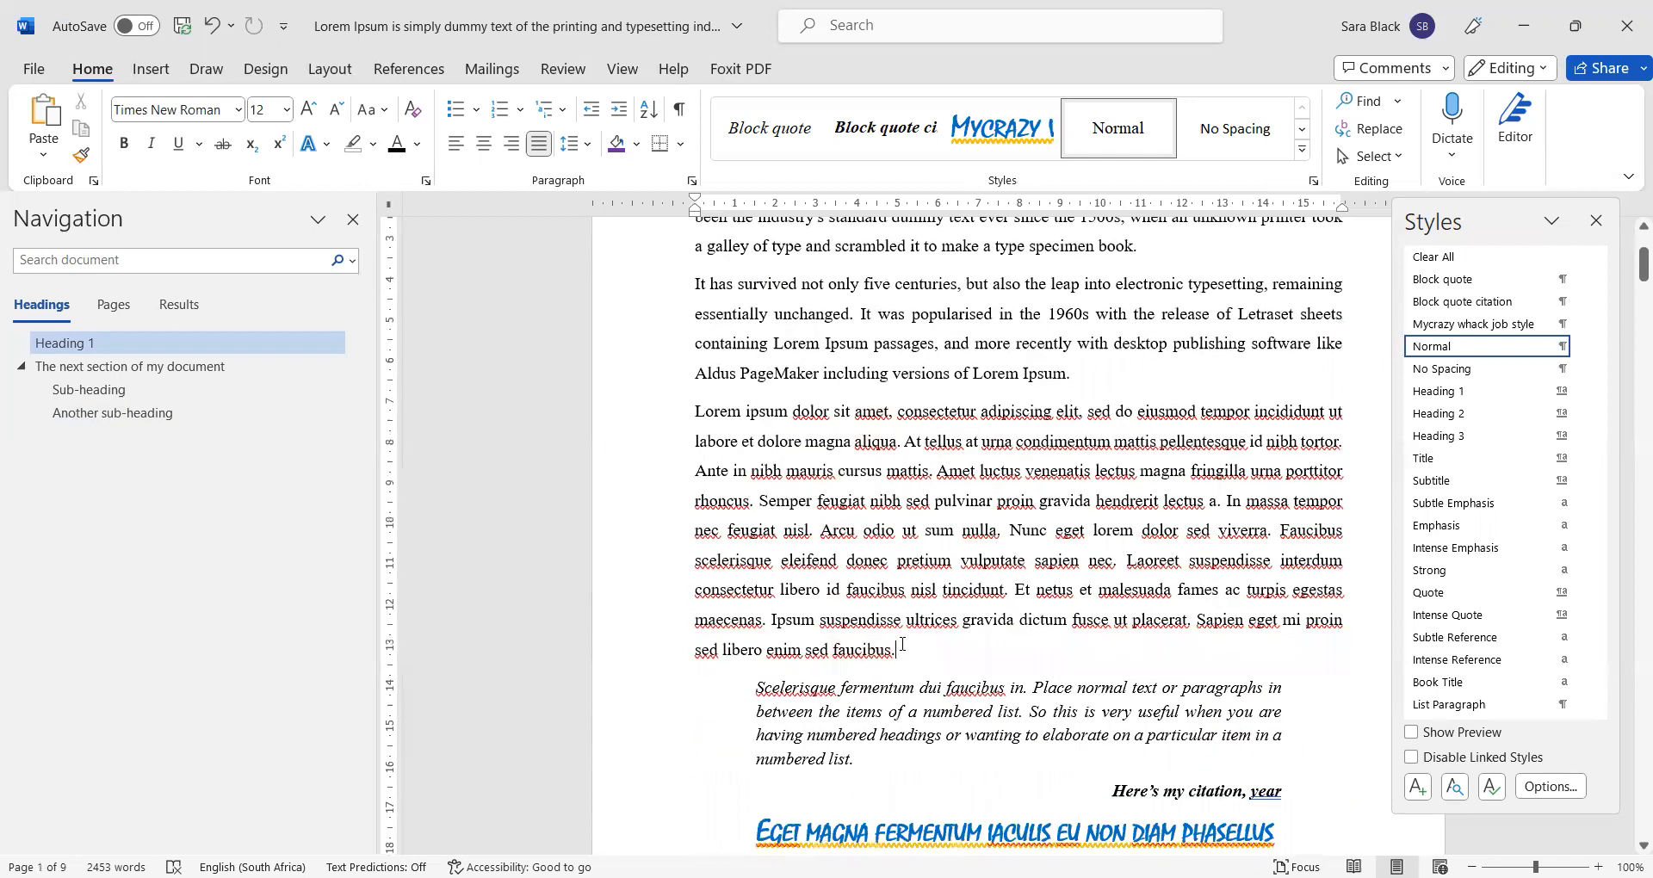
scroll(902, 644, up, 2)
scroll(902, 644, up, 1)
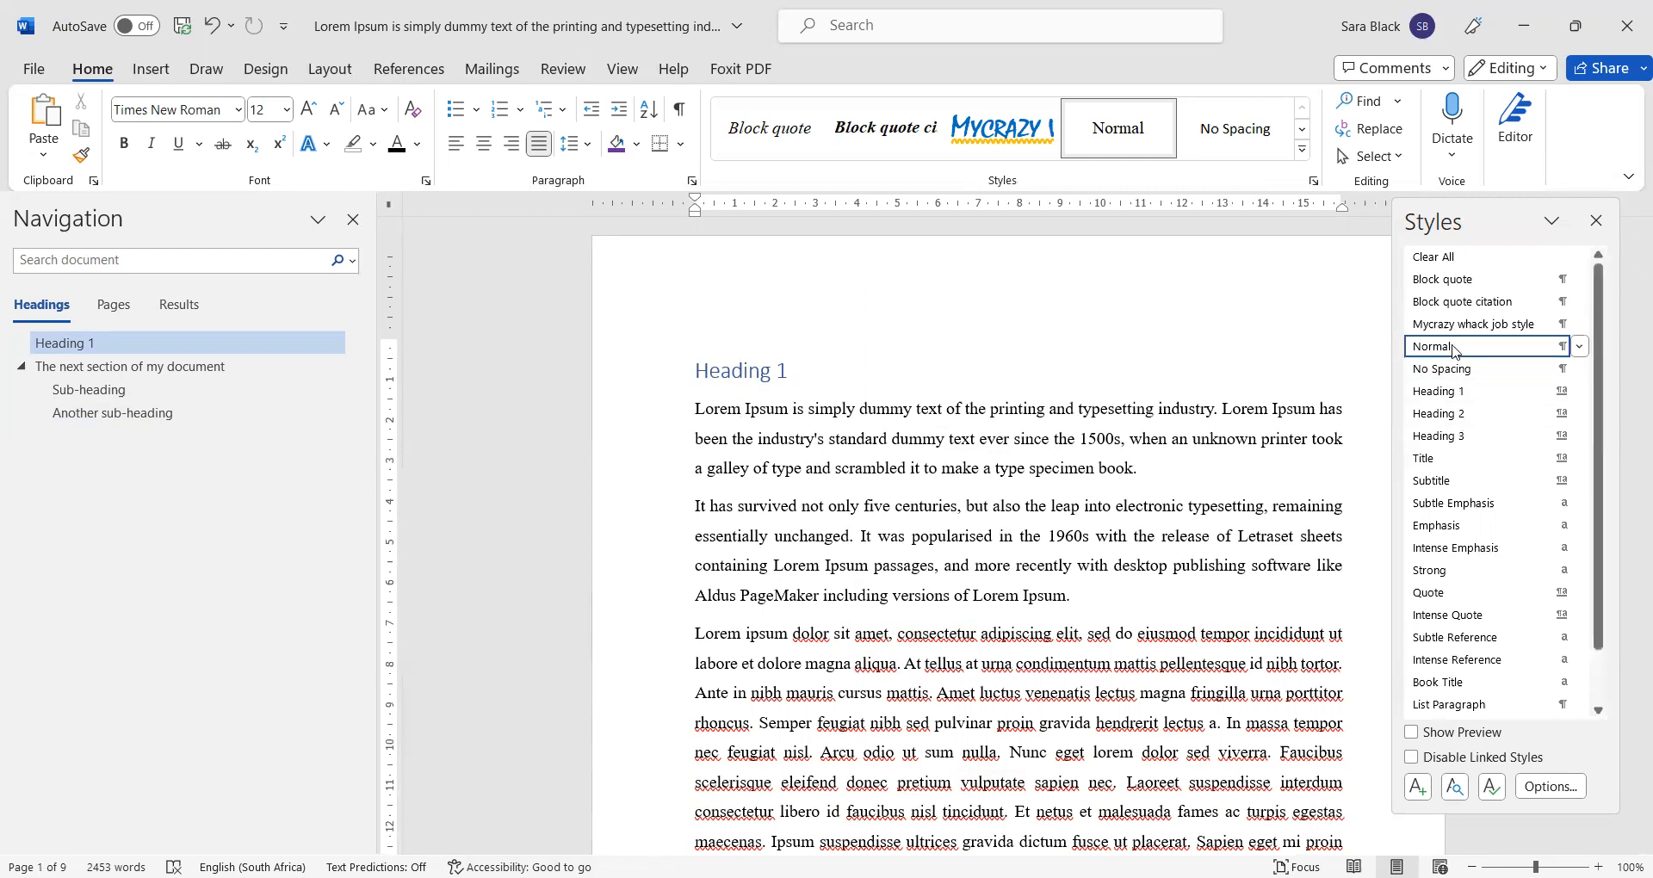
mouse_move(1454, 349)
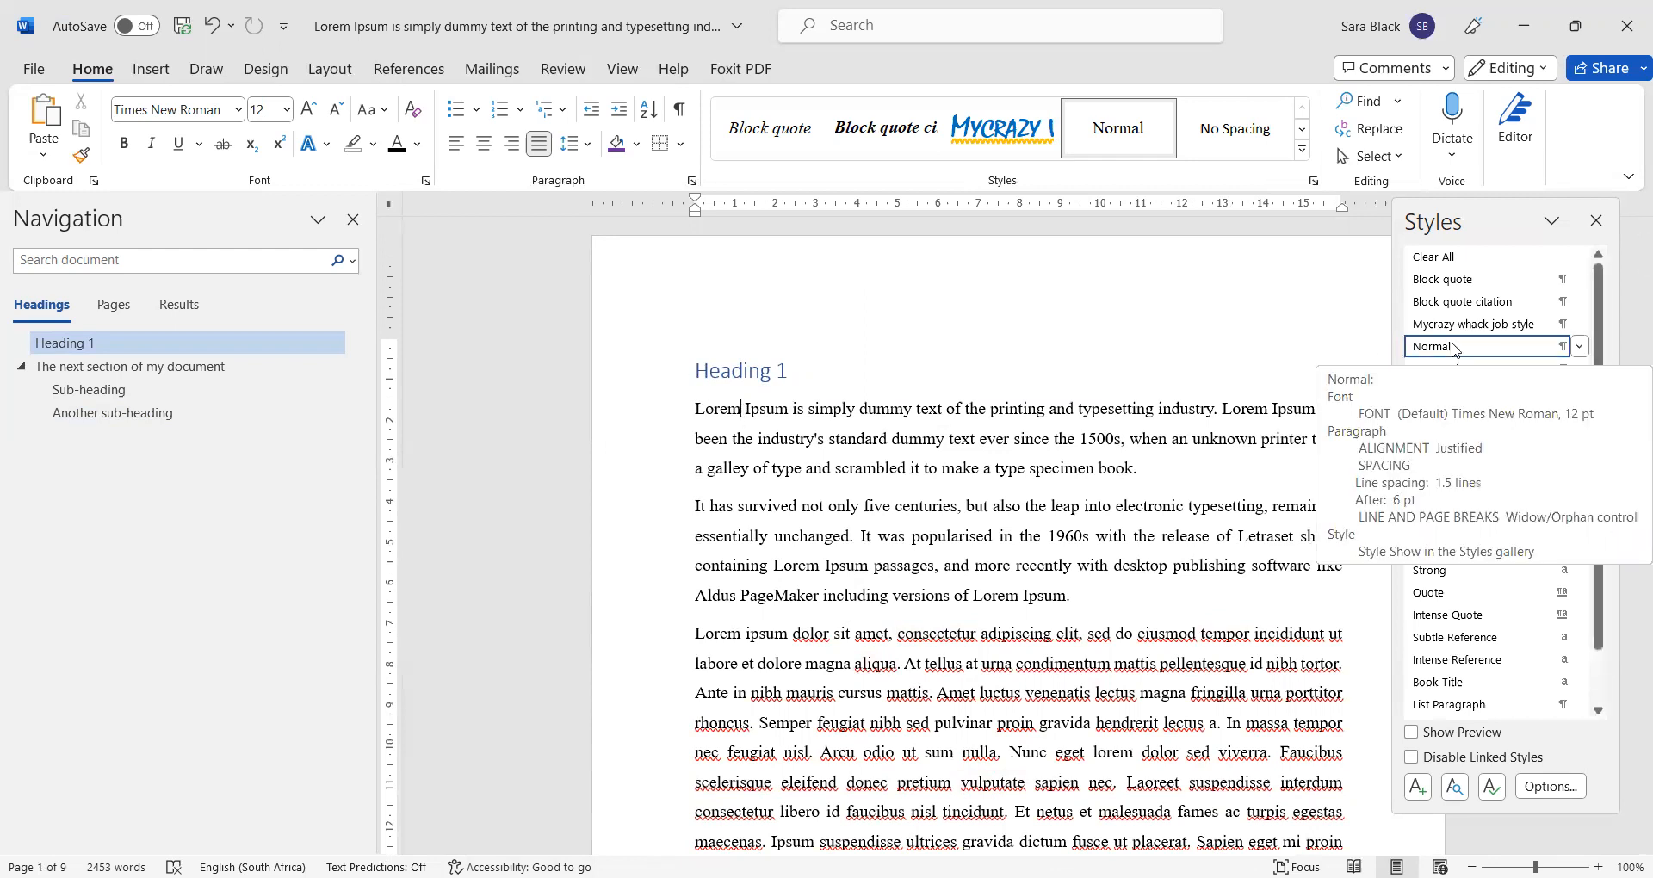
Step: Modify the Heading 1 style to bold text in black
click(725, 379)
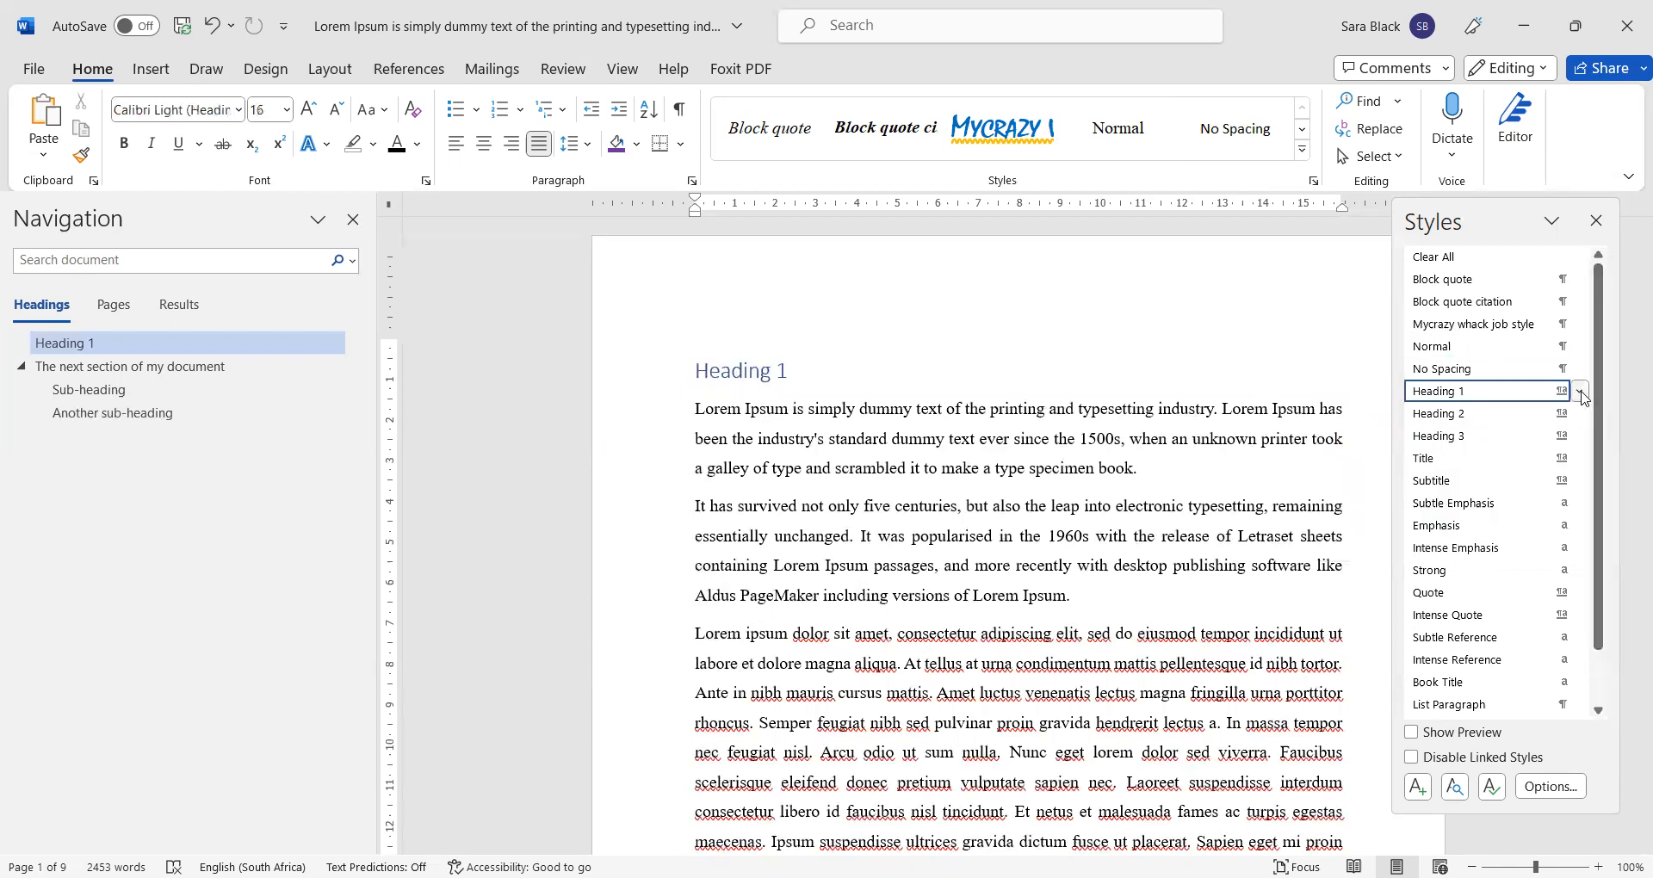
click(1580, 392)
click(1485, 449)
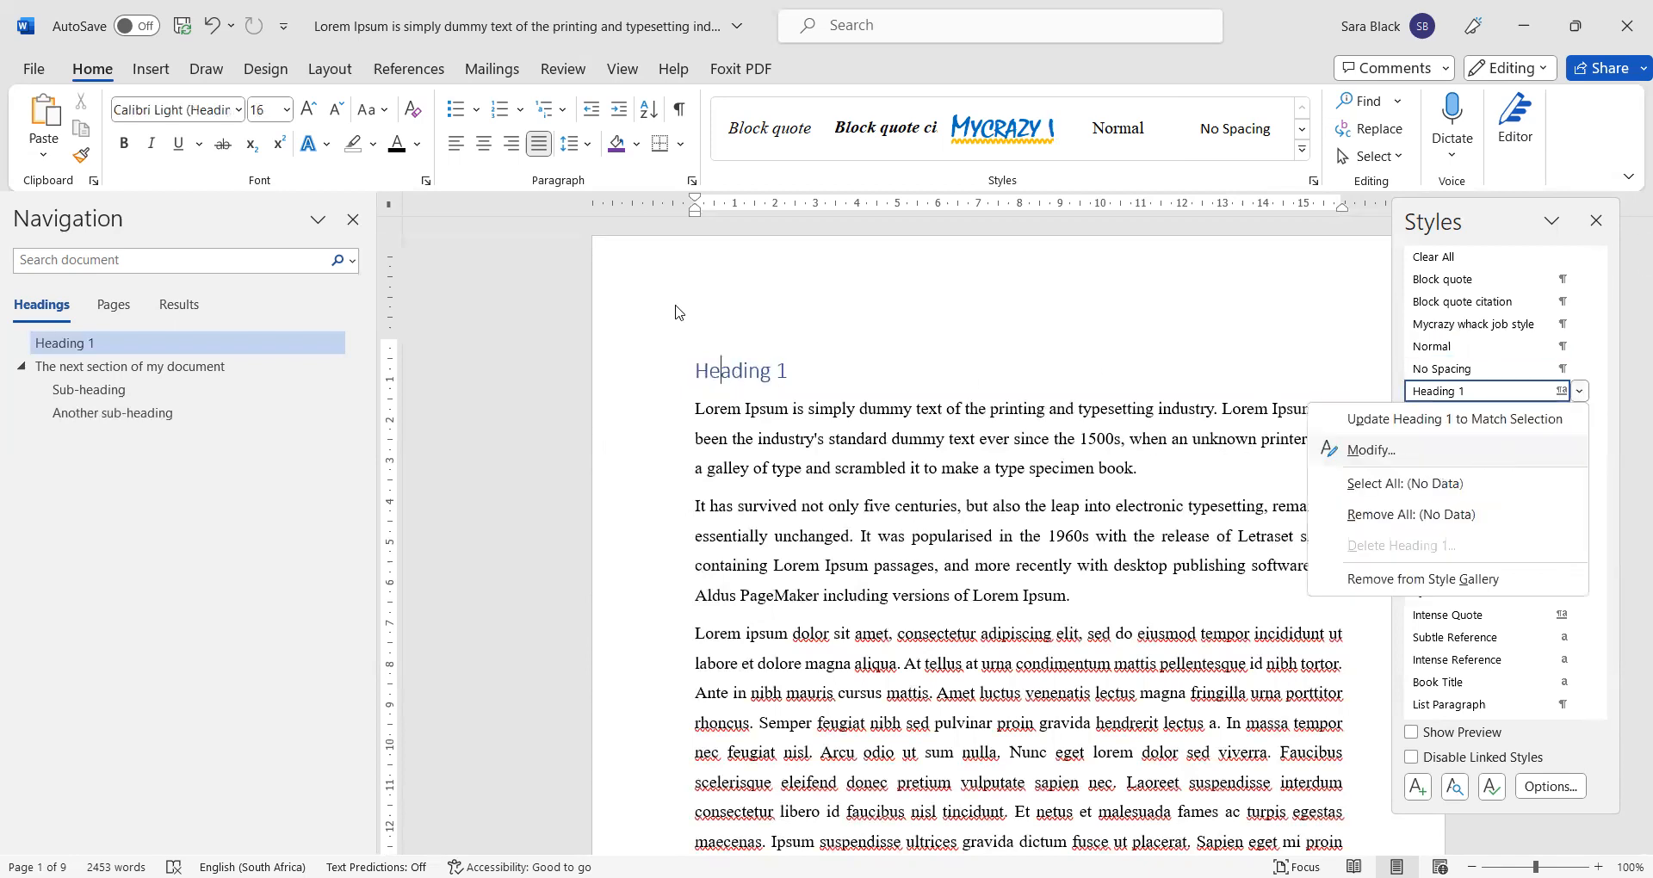
click(768, 406)
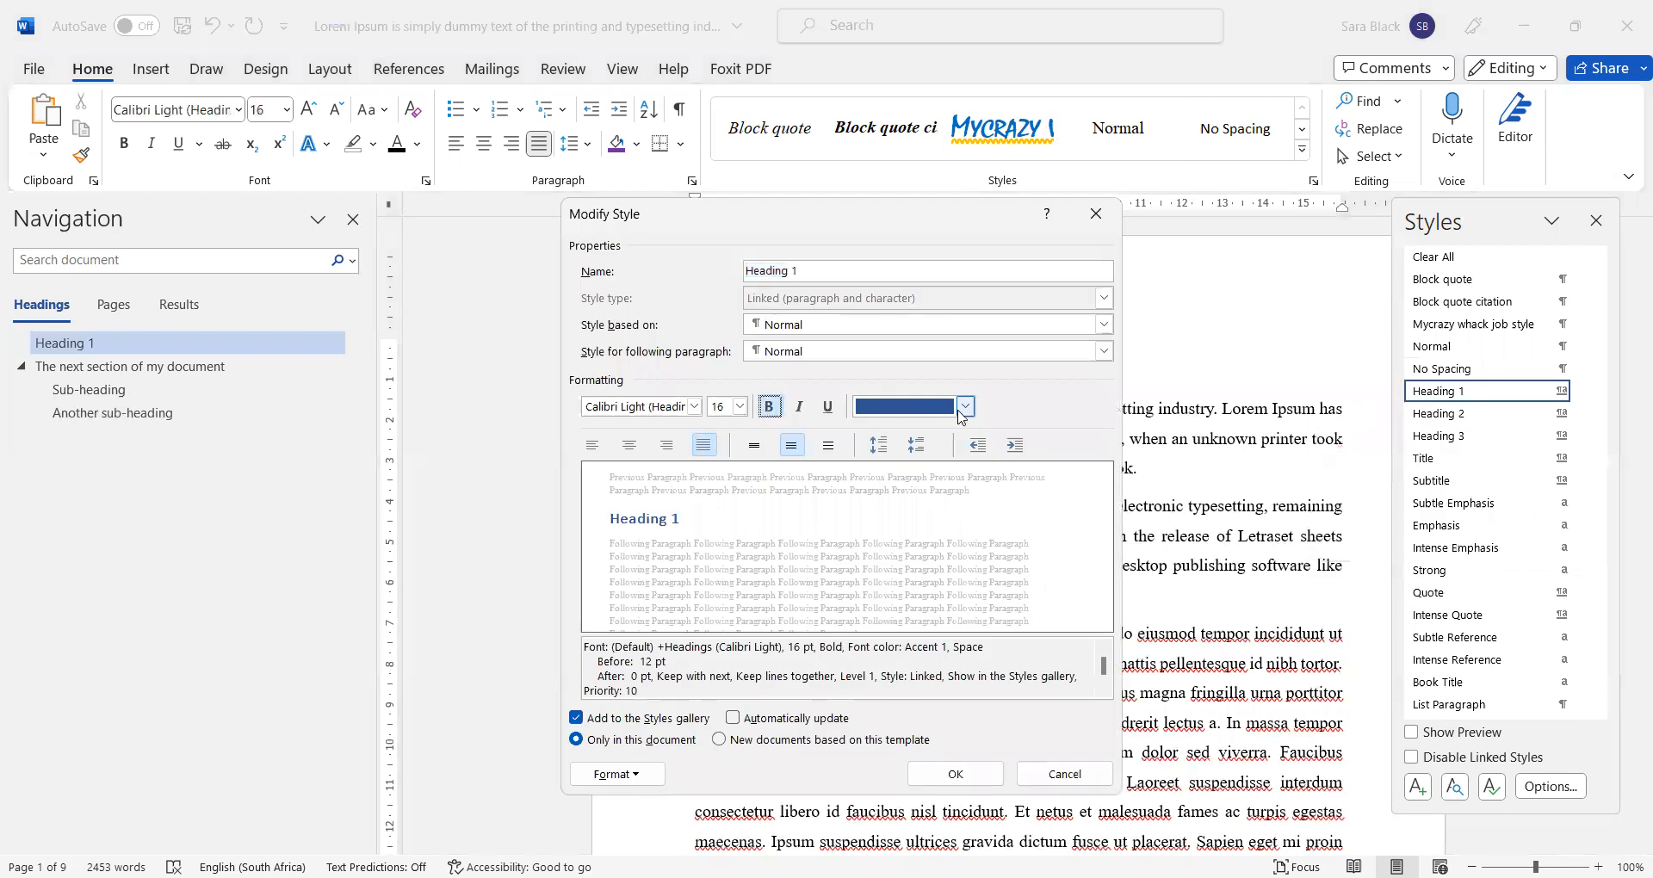
click(964, 408)
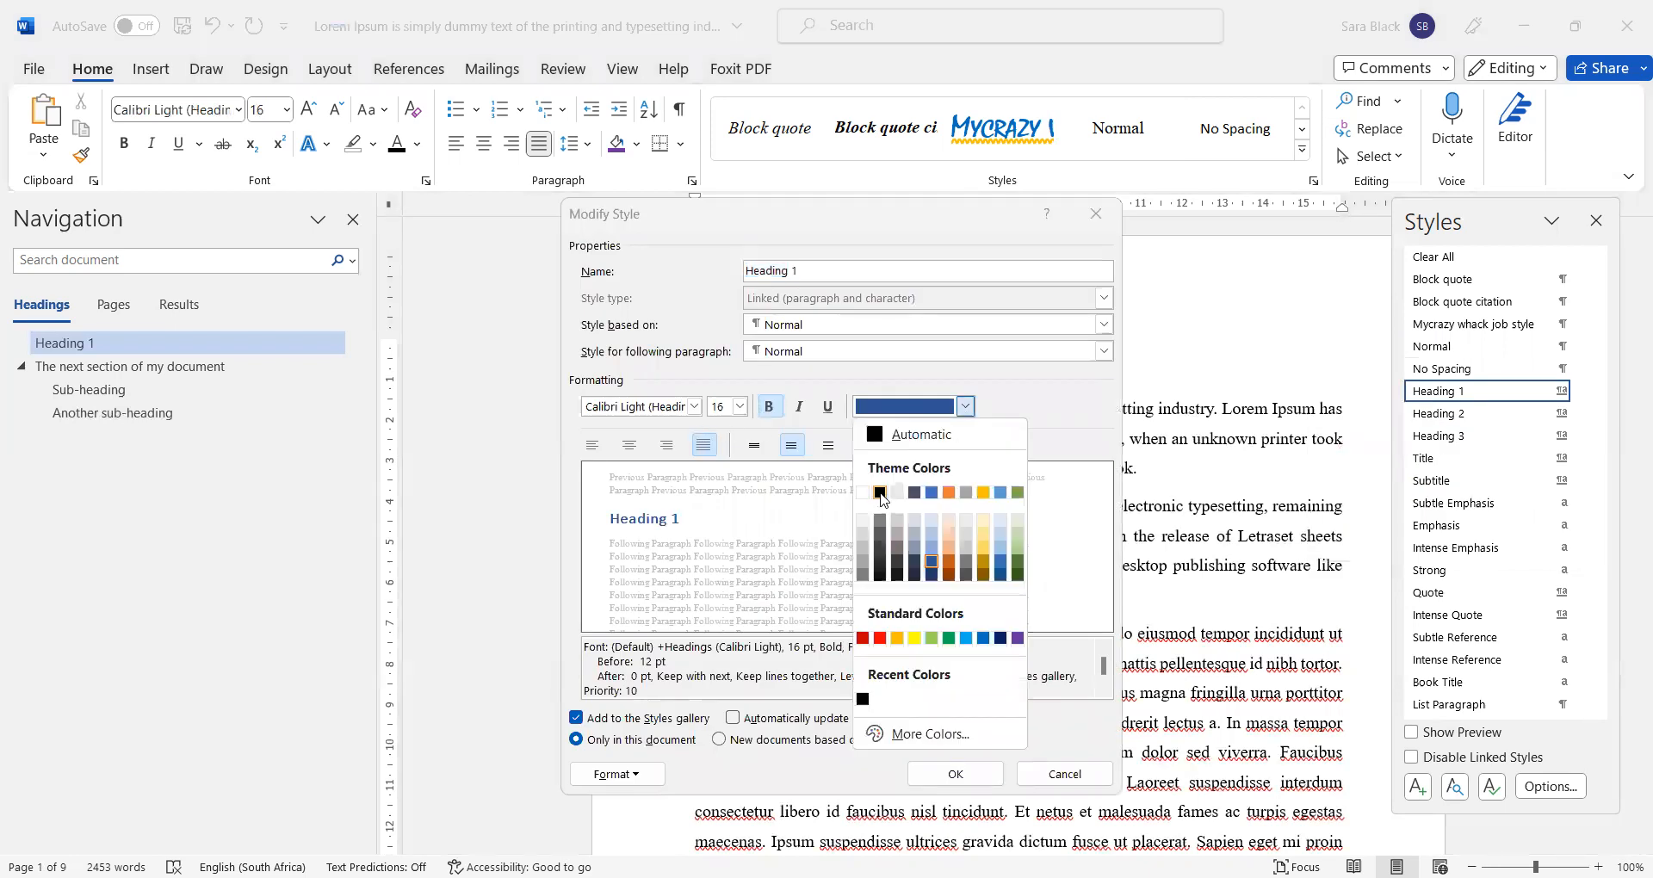
click(879, 493)
click(956, 774)
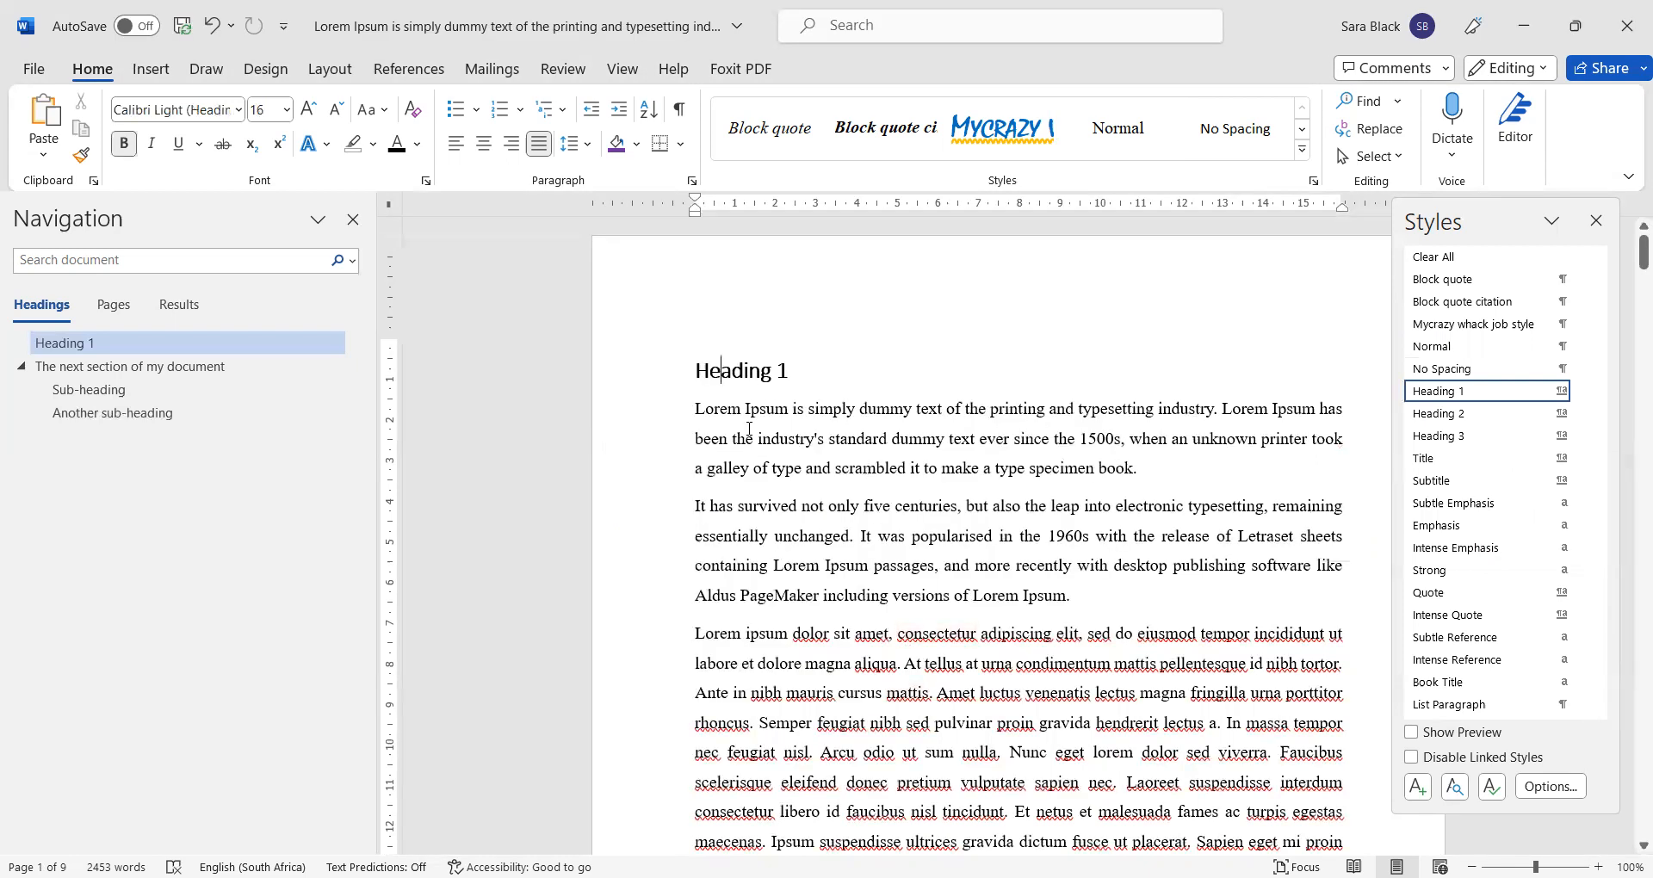
click(683, 370)
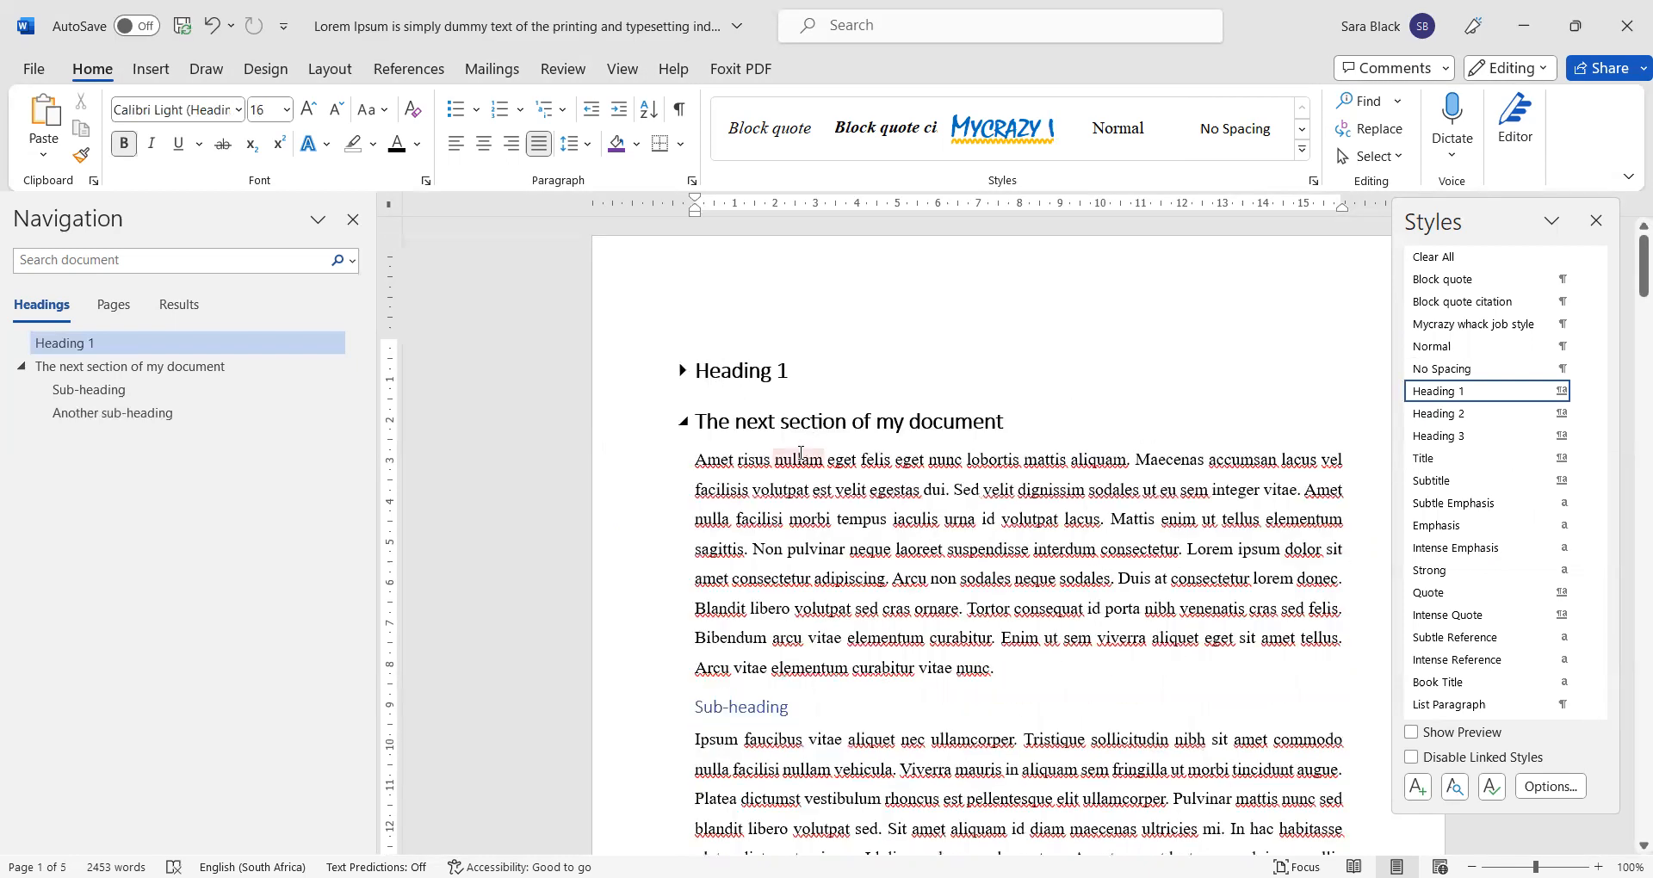
key(ctrl+z)
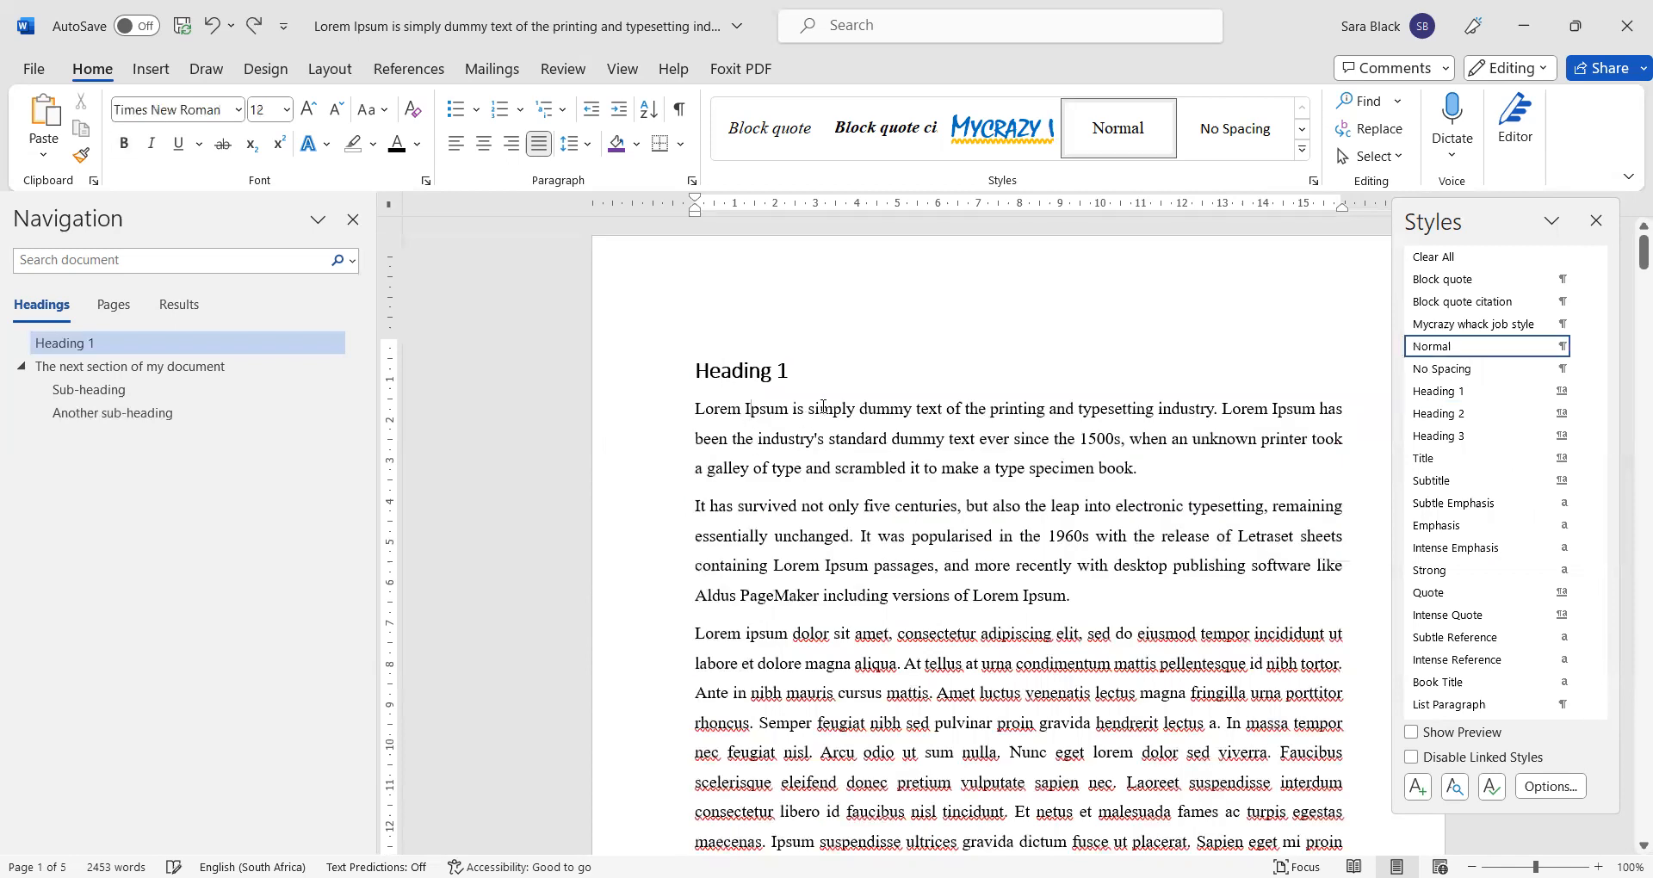
click(683, 371)
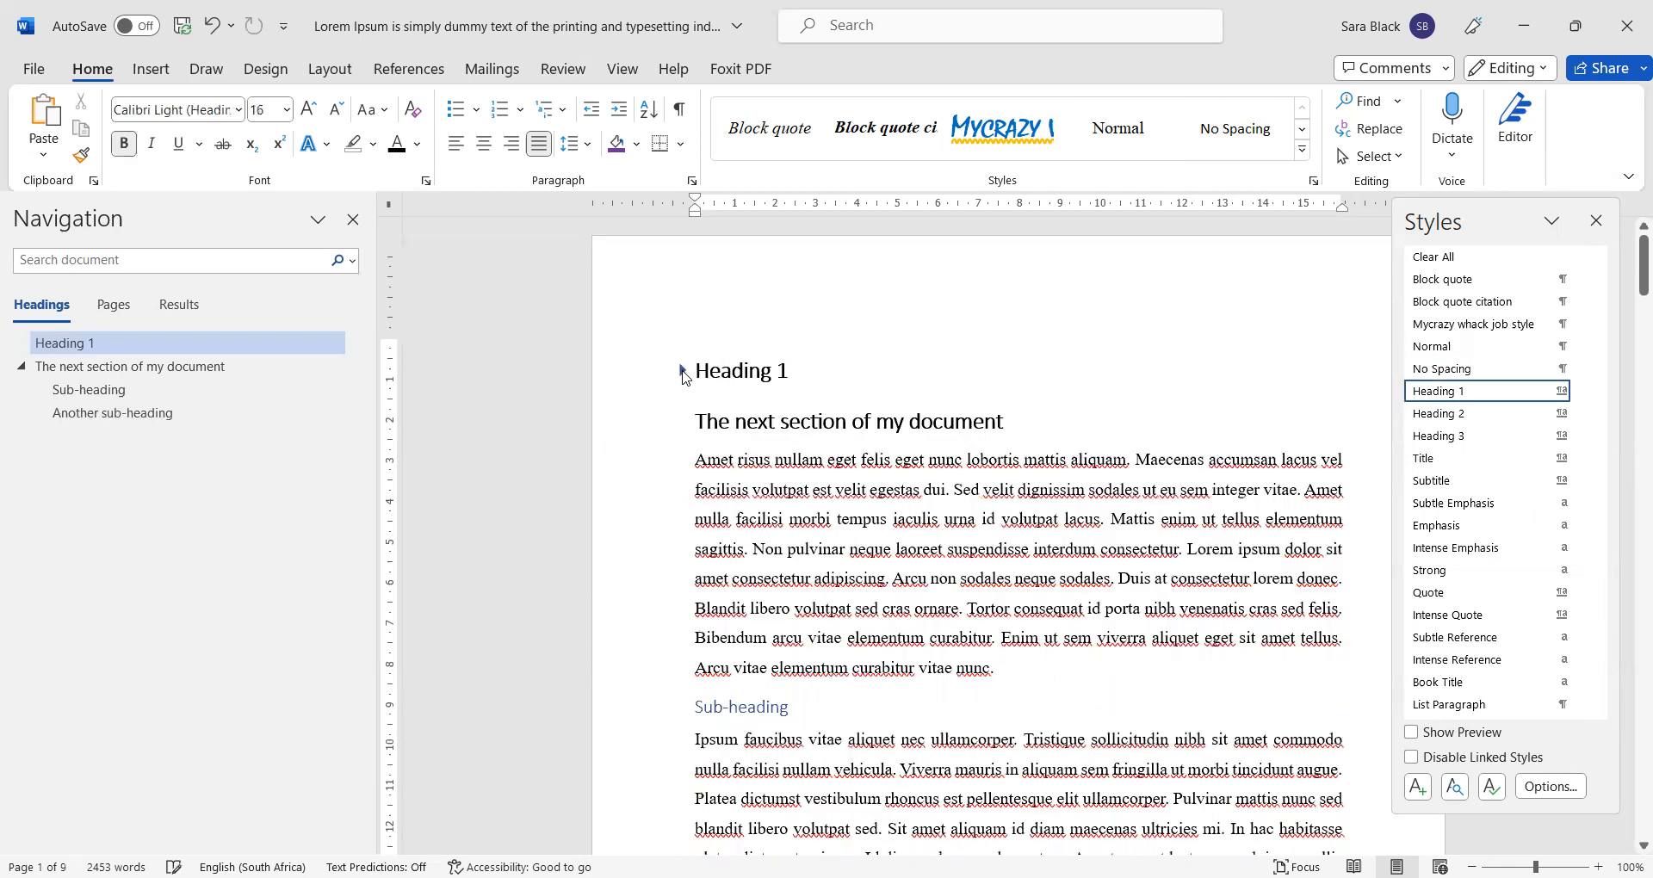
click(683, 372)
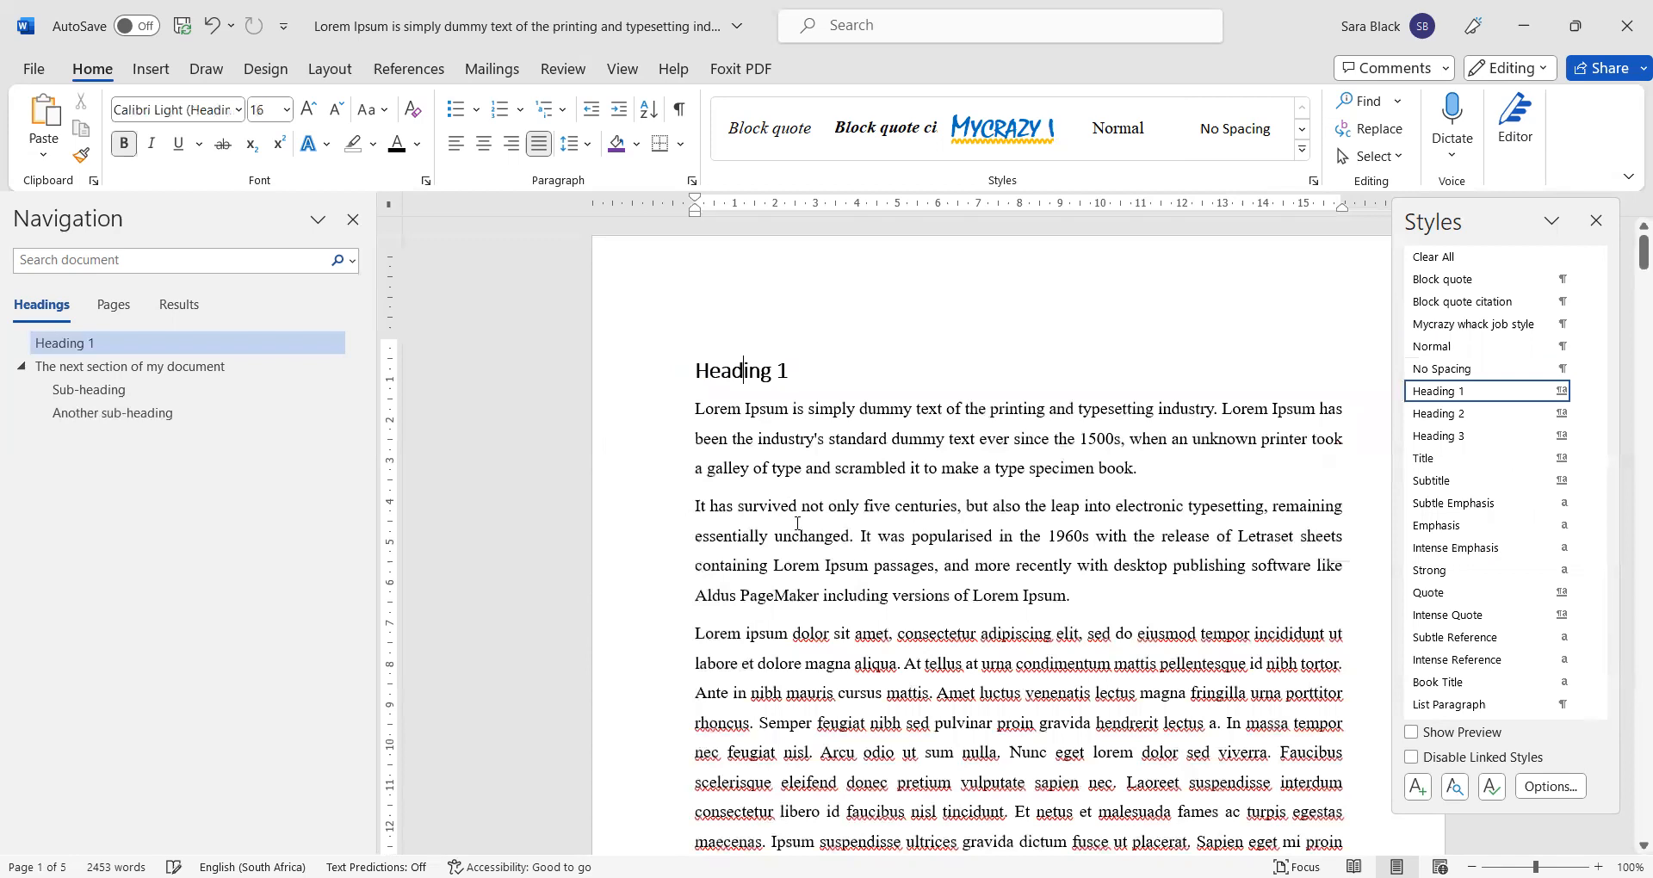
Step: Apply the Normal style to the two paragraphs formatted with Mycrazy whack job style, beginning "Eget magna fermentum" and "Euismod lacinia"
scroll(940, 367, down, 8)
click(940, 367)
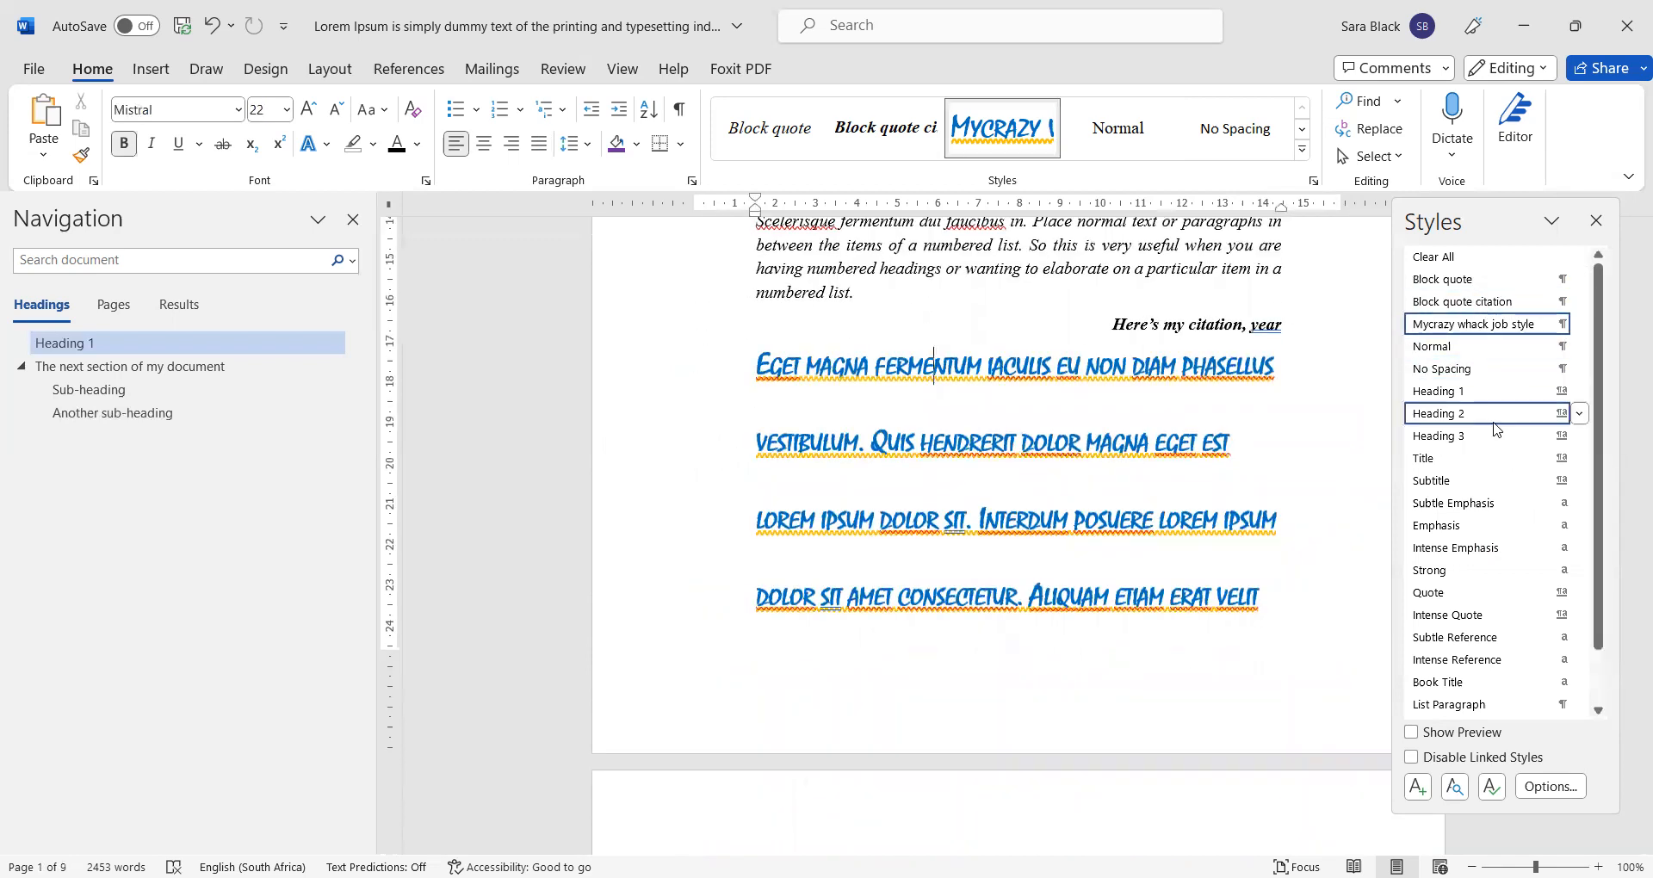
click(1467, 348)
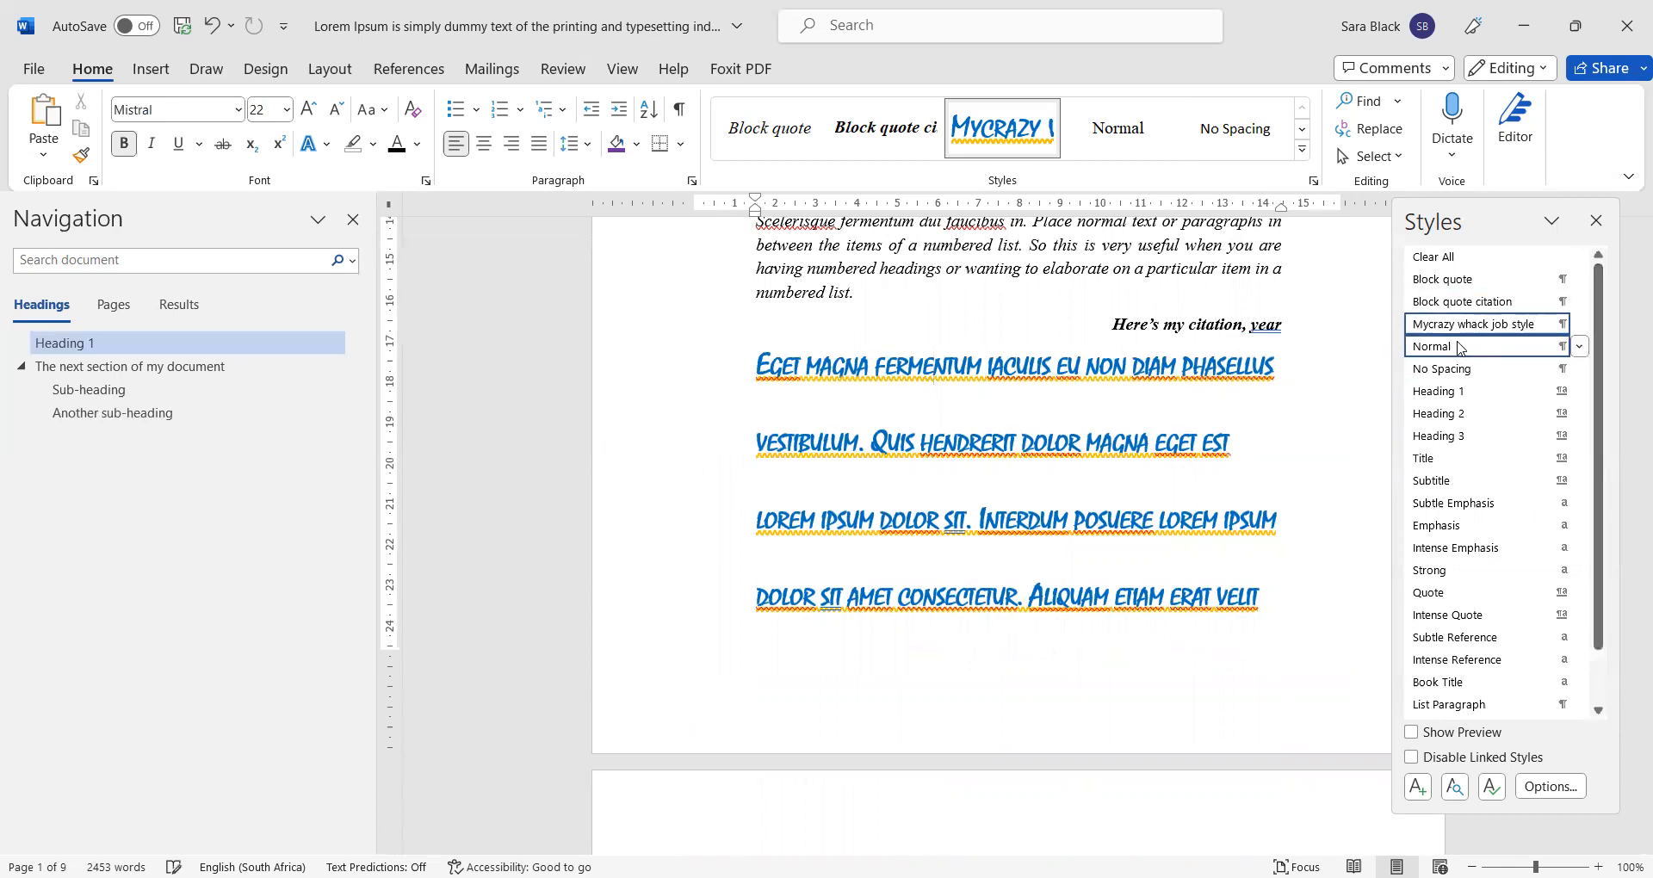
scroll(888, 640, down, 8)
scroll(889, 641, down, 4)
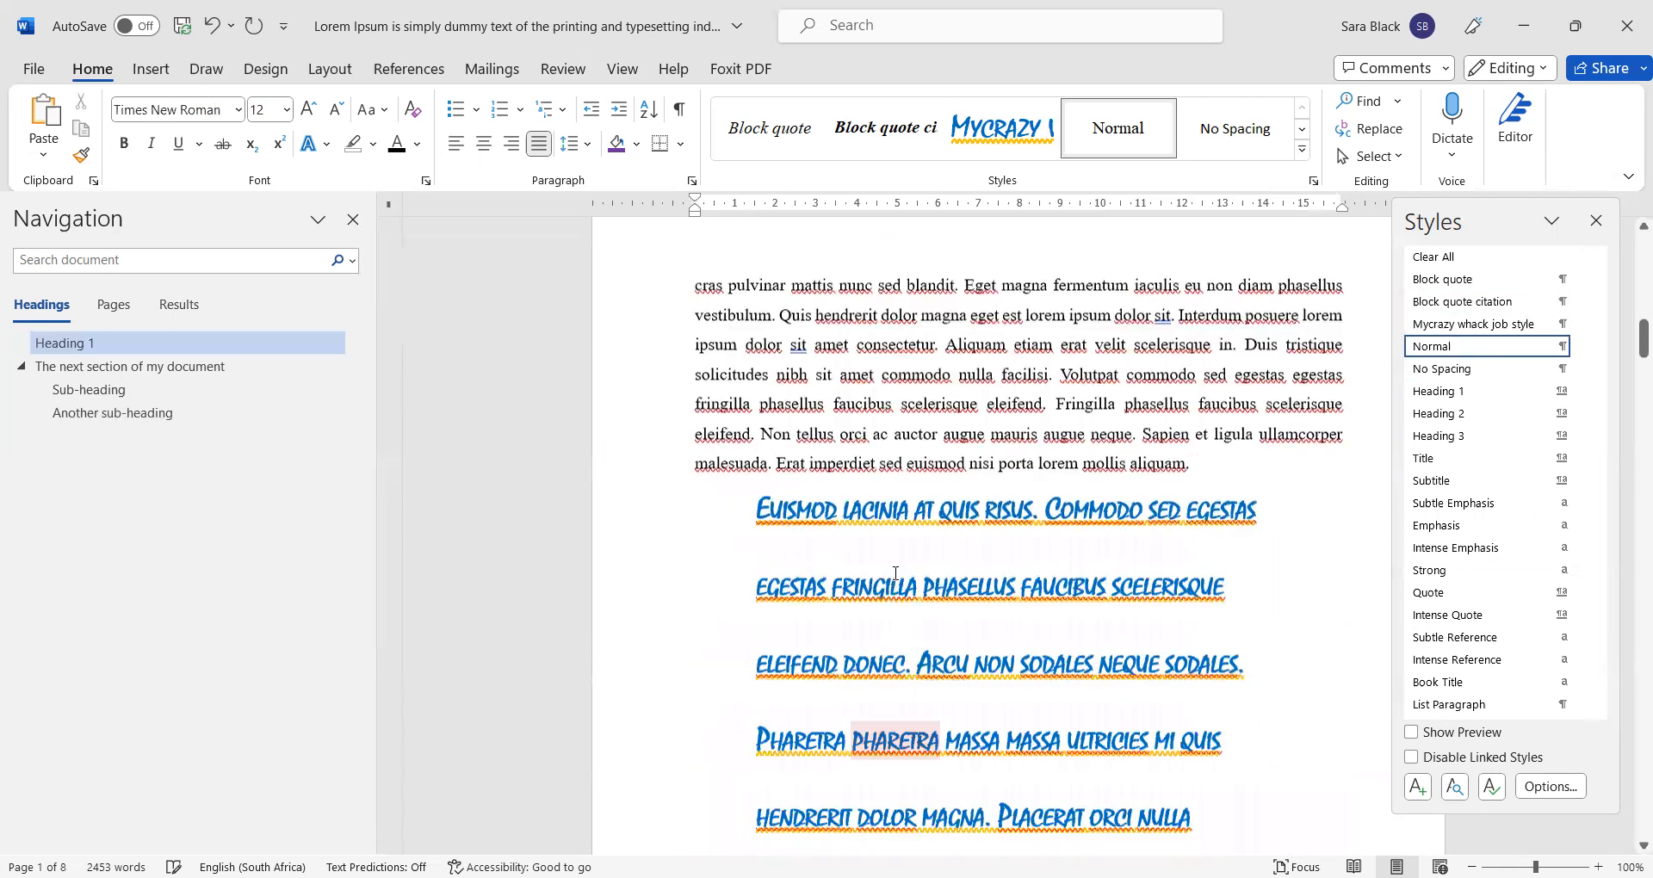
click(874, 497)
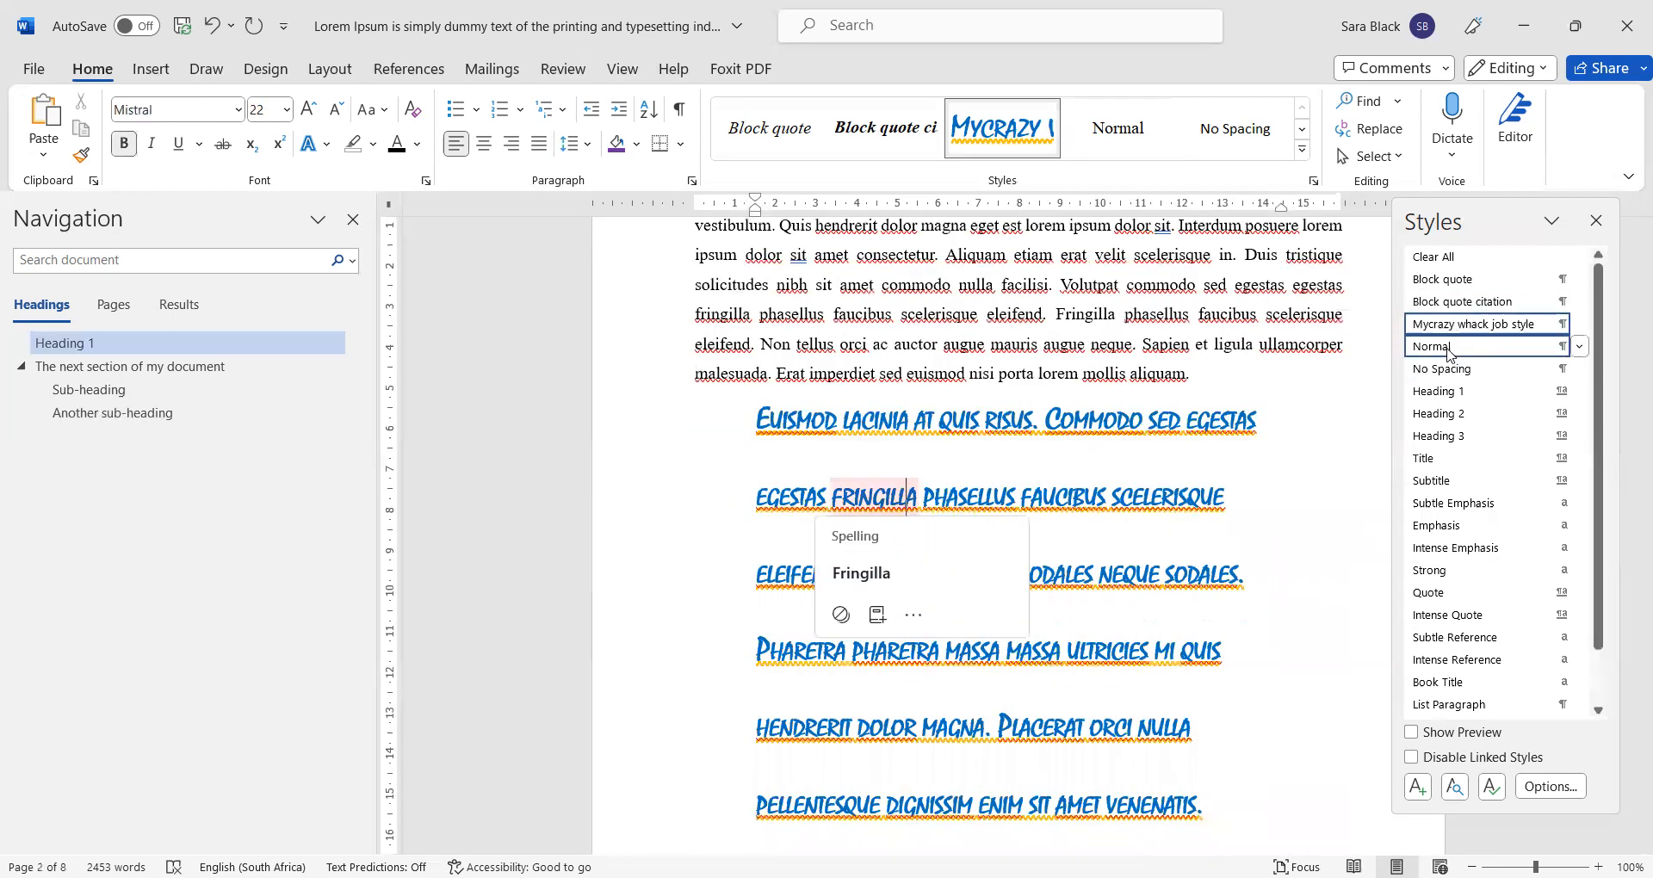
click(1451, 348)
Step: Undo the Normal style changes on both paragraphs
key(ctrl+z)
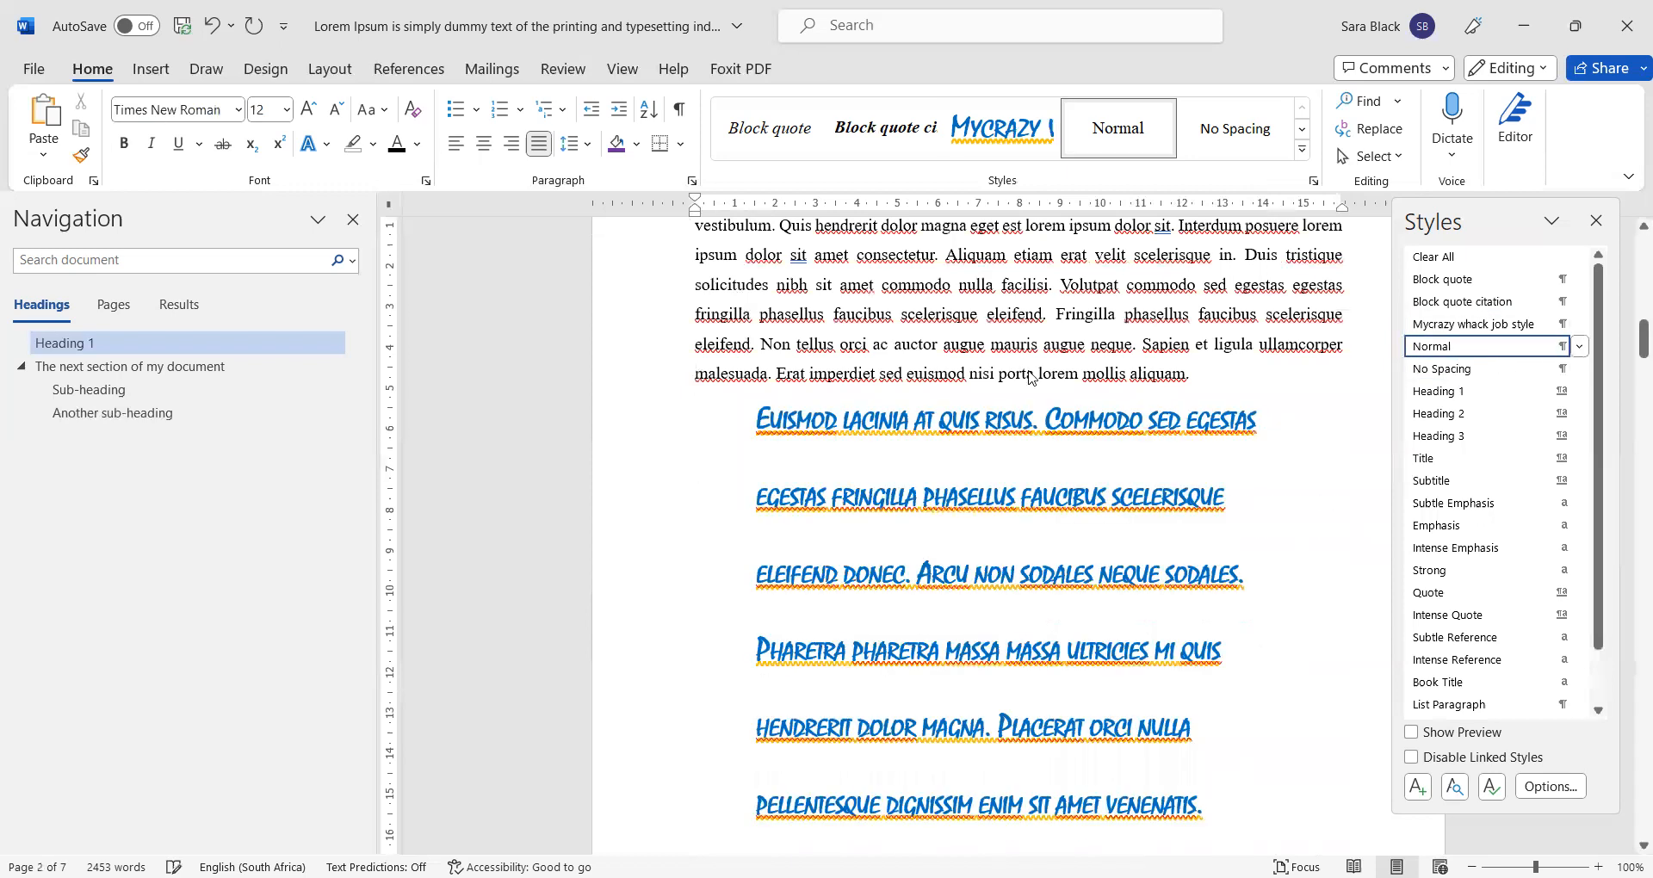
scroll(1114, 372, up, 12)
scroll(1114, 372, down, 4)
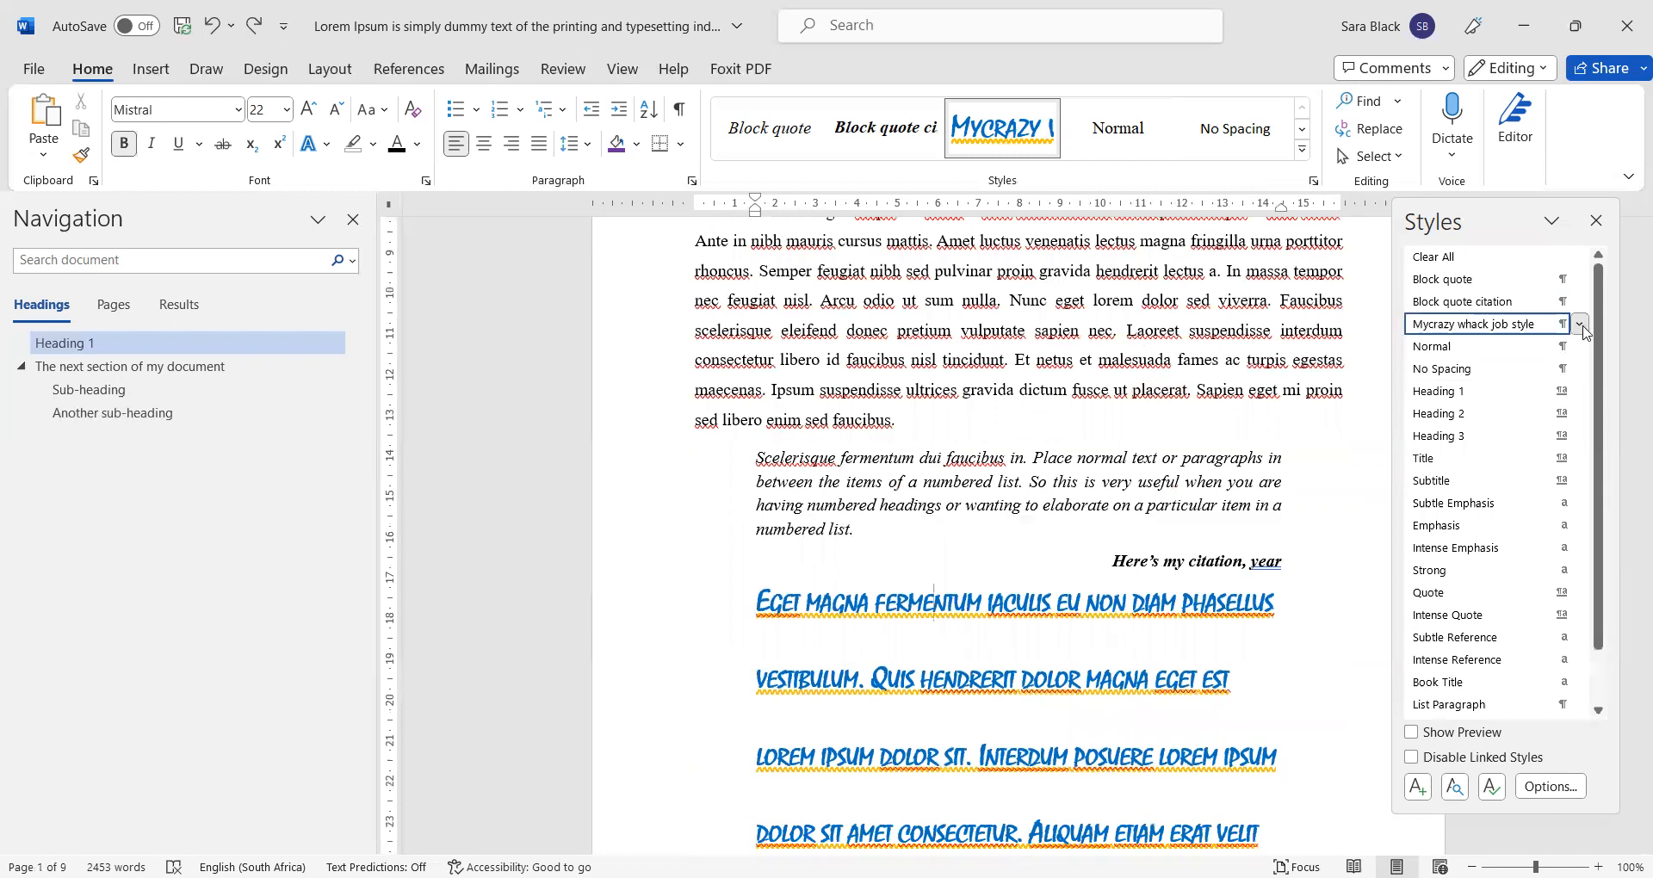
Step: Select all instances of Mycrazy whack job style in the document and clear their formatting
click(1582, 326)
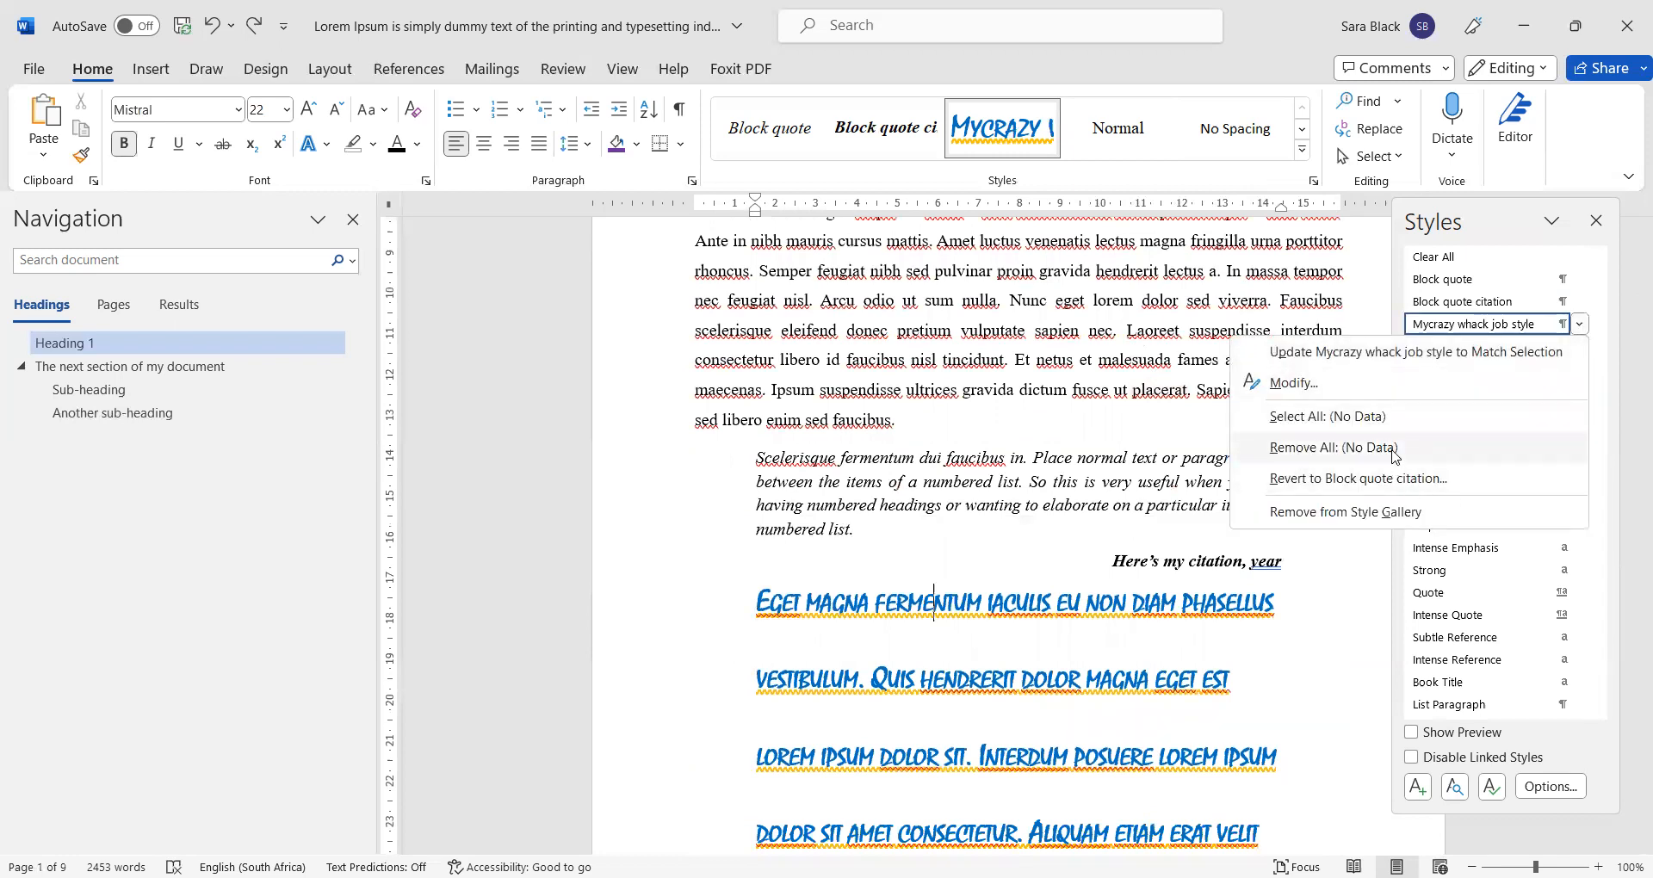
click(1397, 417)
scroll(1281, 465, down, 10)
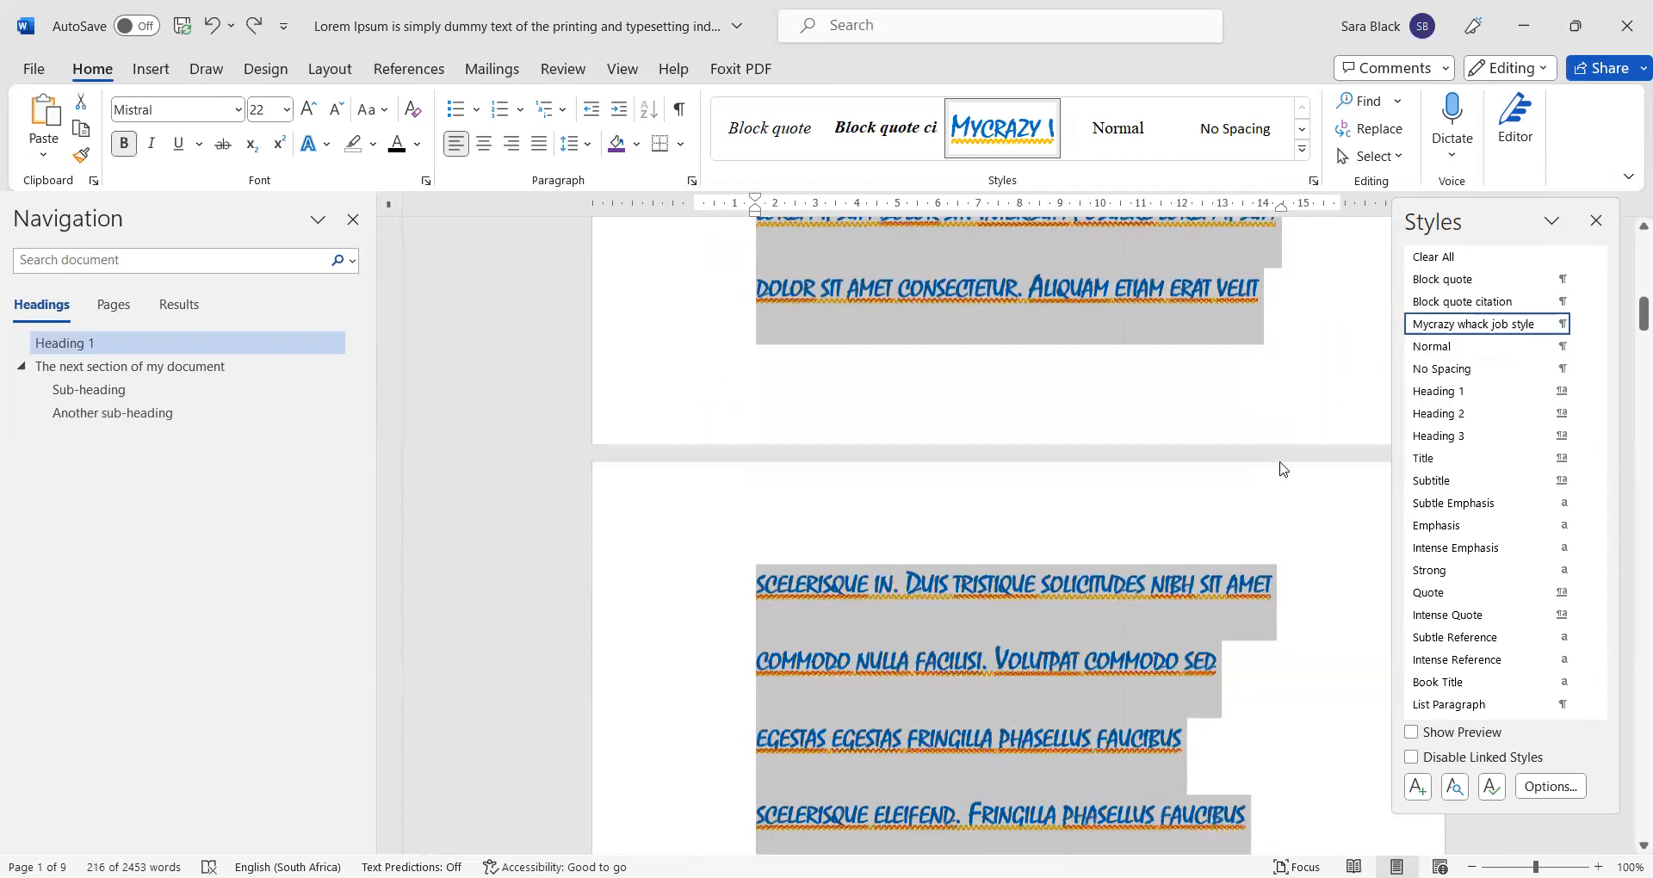
scroll(1282, 466, down, 10)
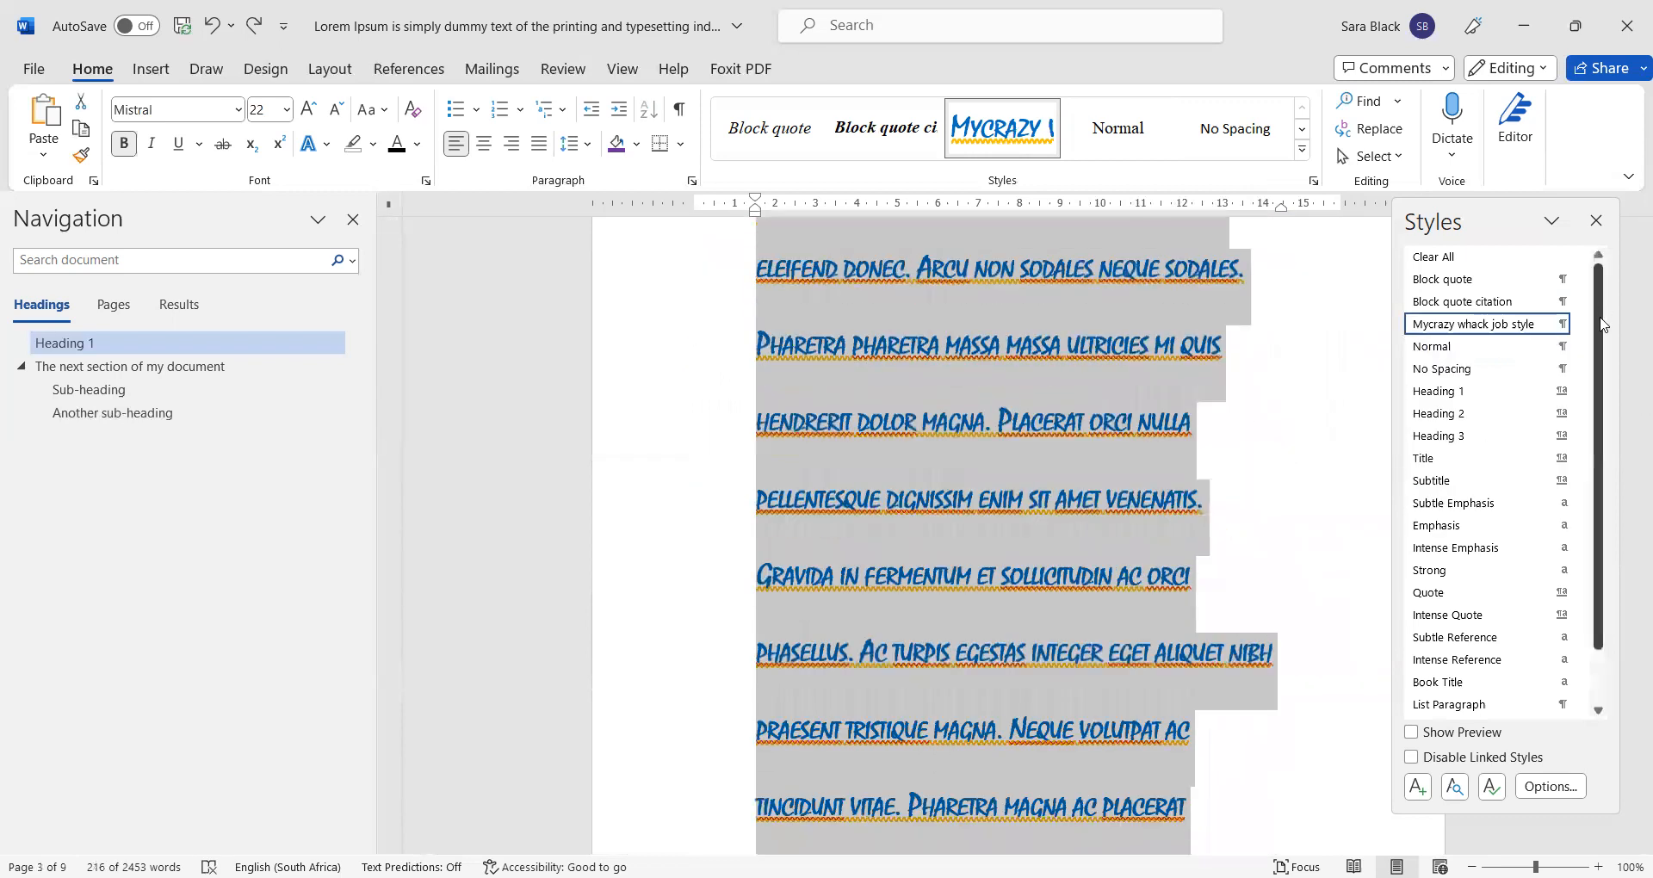
click(1581, 325)
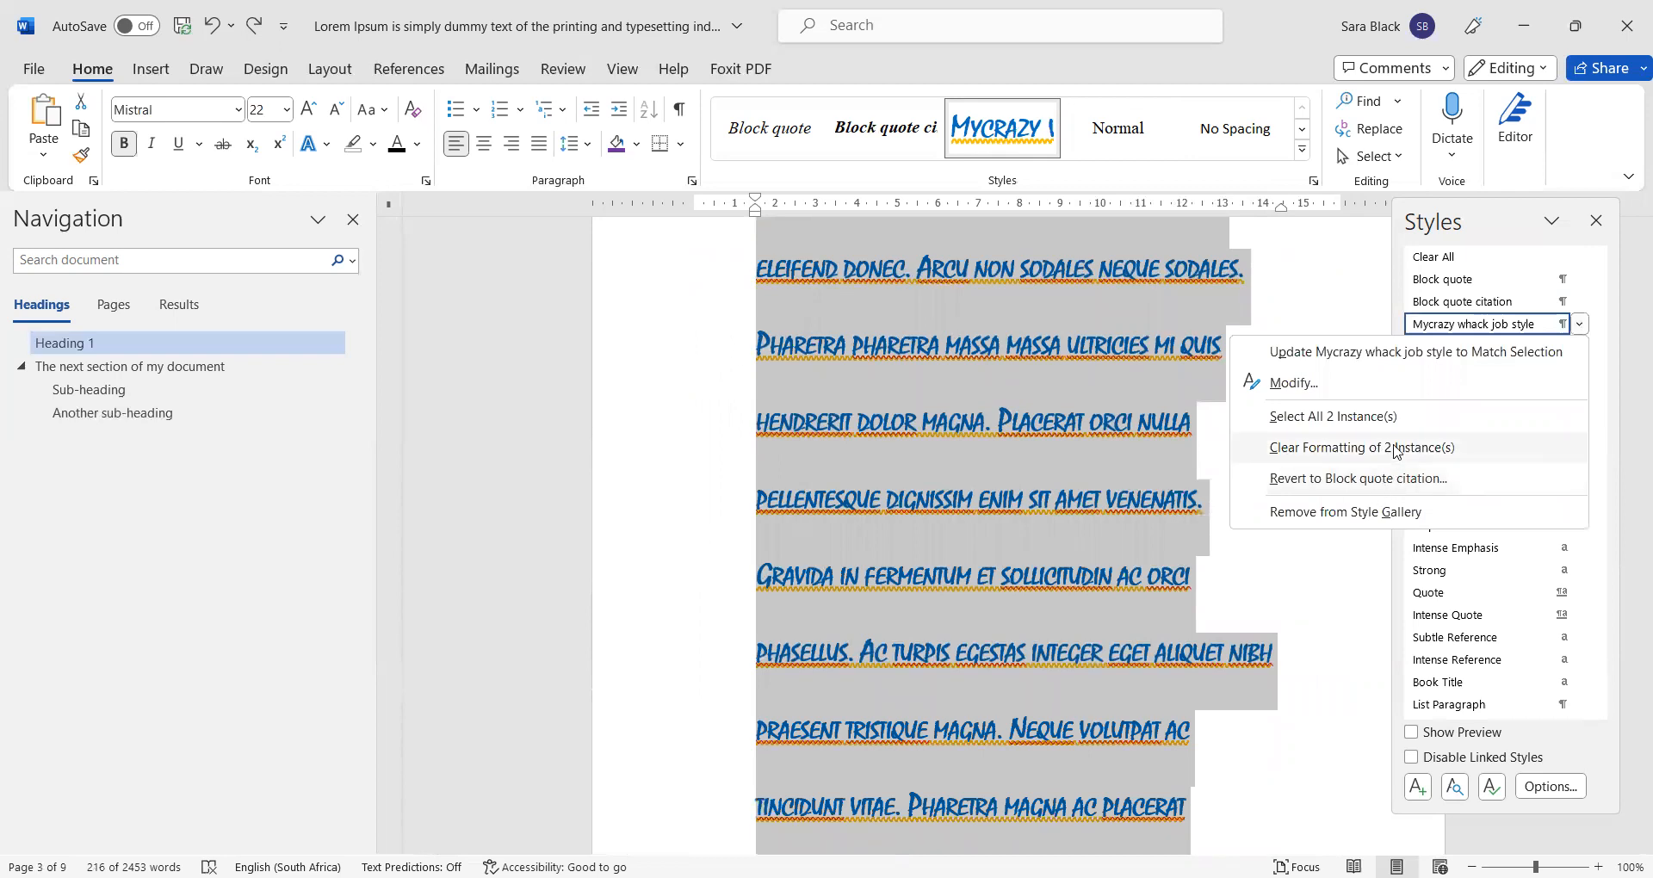
click(1396, 447)
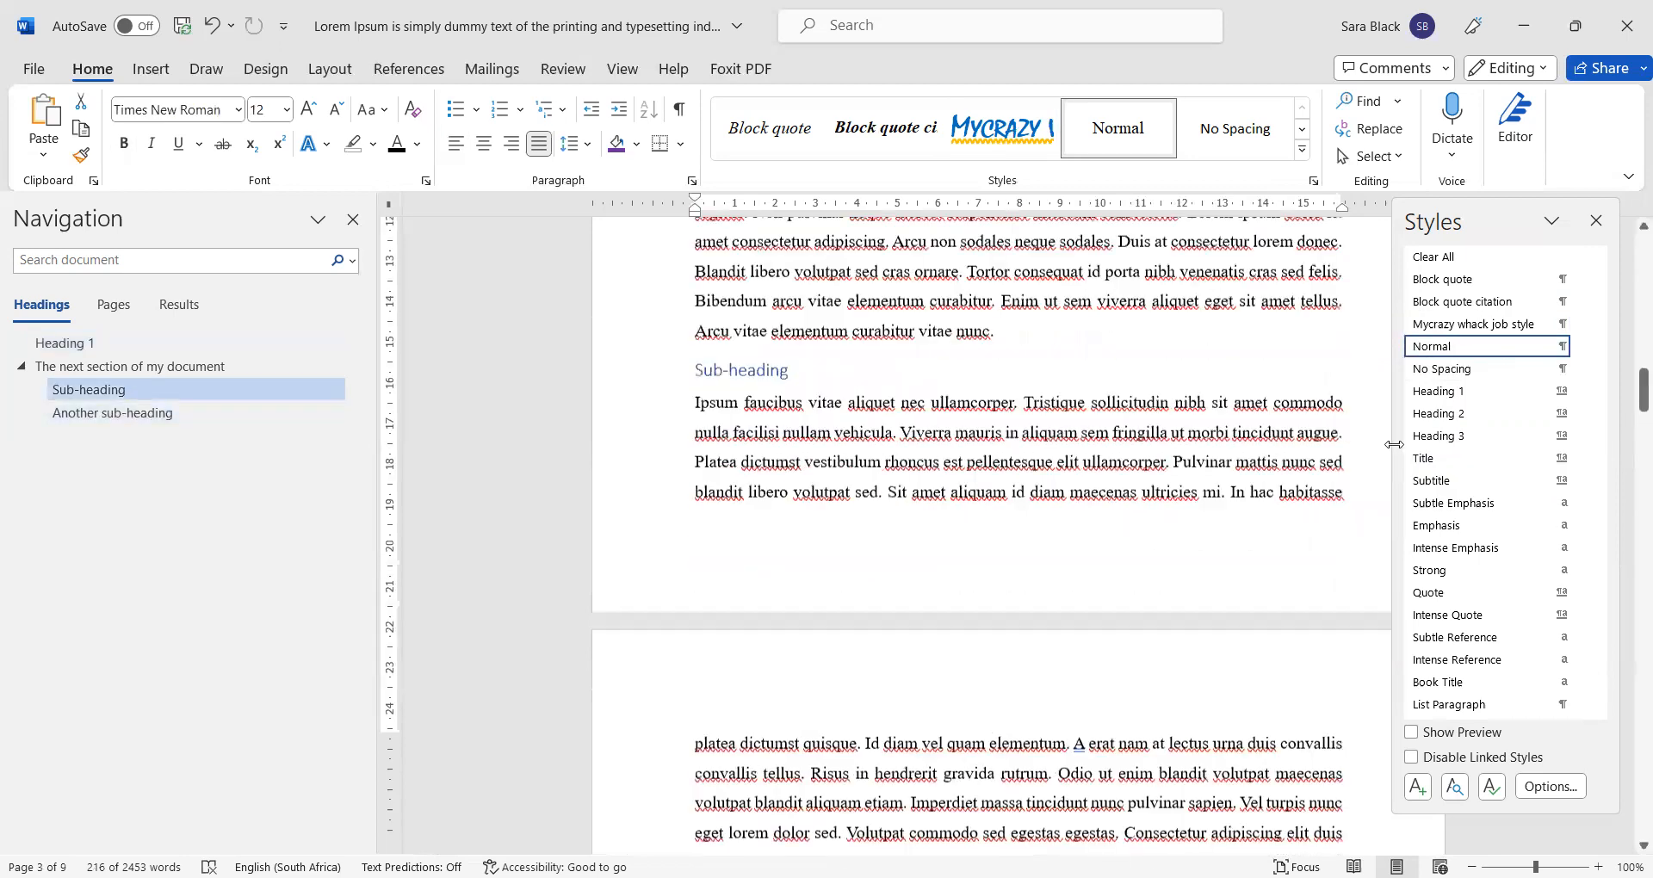
click(1215, 437)
Step: Check the style of the paragraph beginning "Lorem Ipsum is simply dummy text" above Another sub-heading
scroll(1215, 438, down, 6)
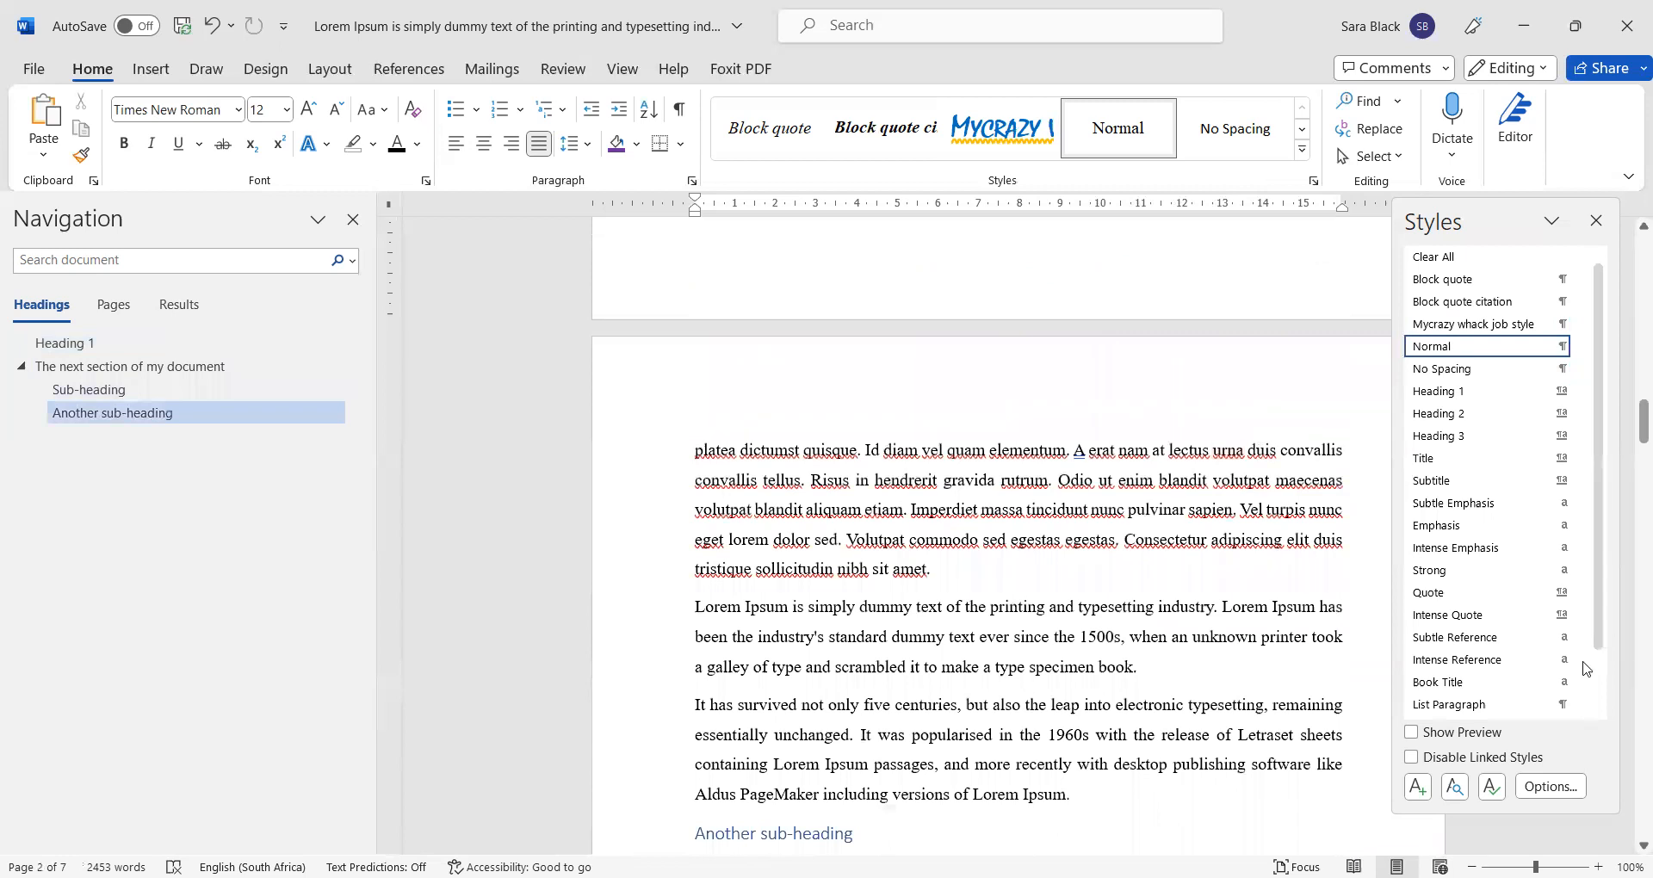
mouse_move(1443, 650)
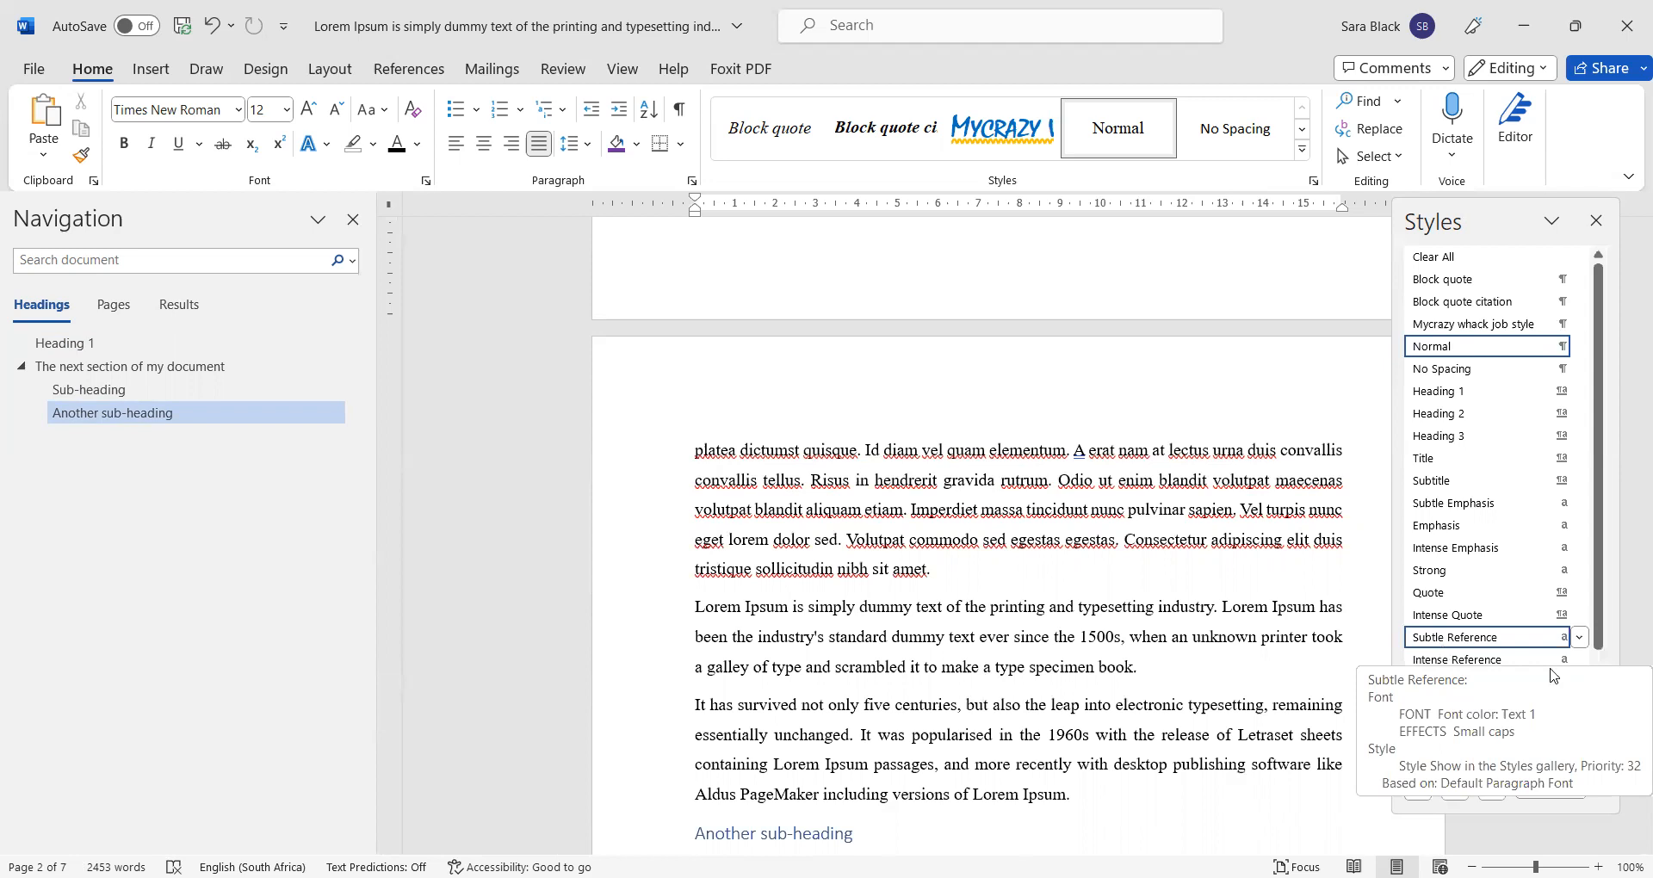
click(861, 608)
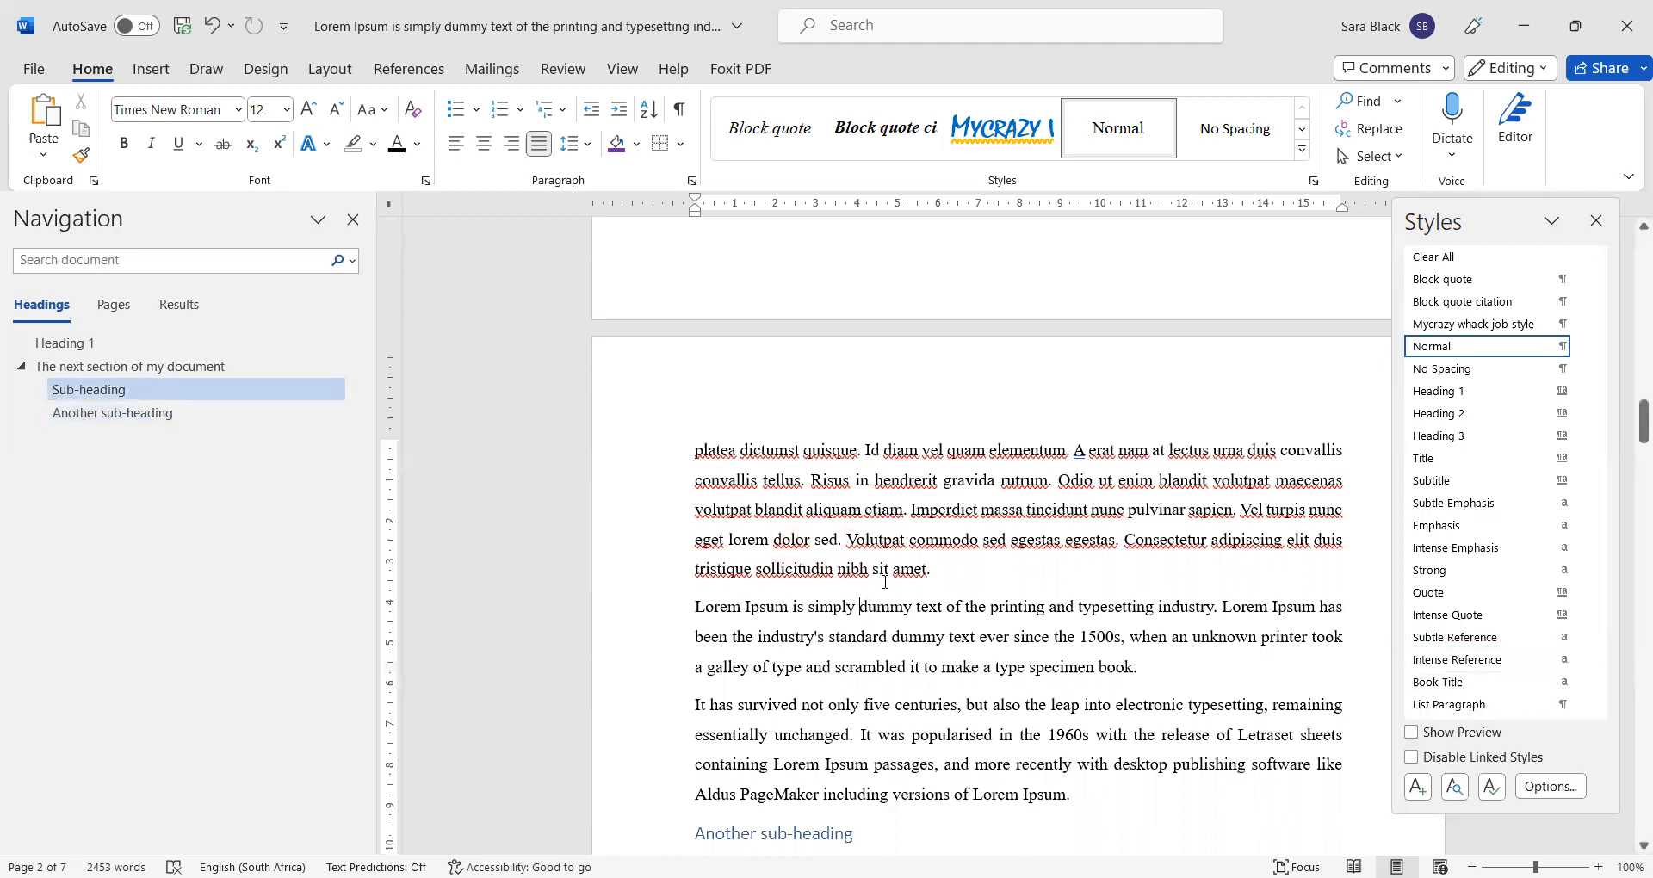